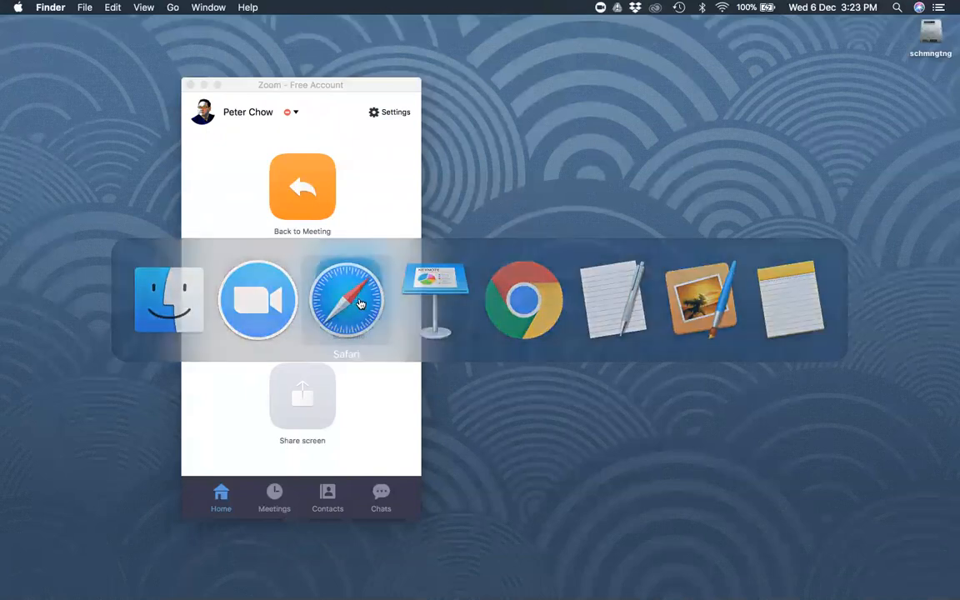
Start a new AWeber list and review the prefilled company, footer address and sender fields.
{"action": "left_click", "coordinate": [360, 304]}
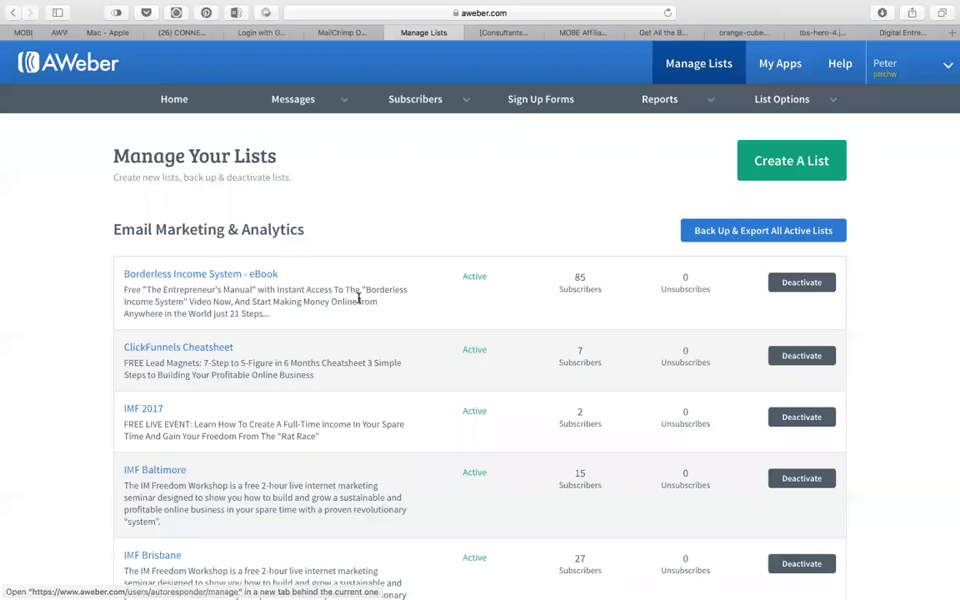
{"action": "left_click", "coordinate": [782, 164]}
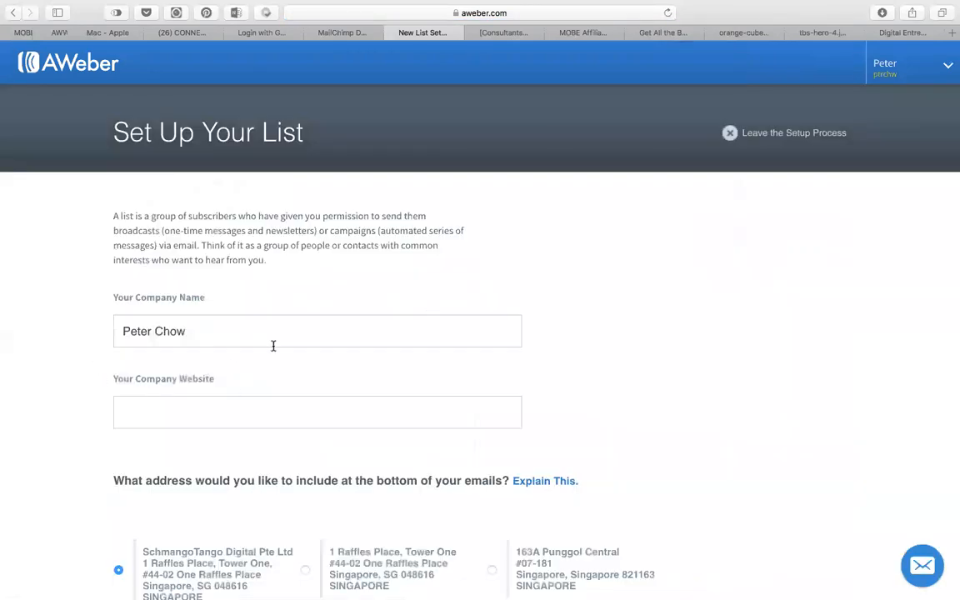
{"action": "left_click_drag", "start_coordinate": [208, 325], "coordinate": [27, 337]}
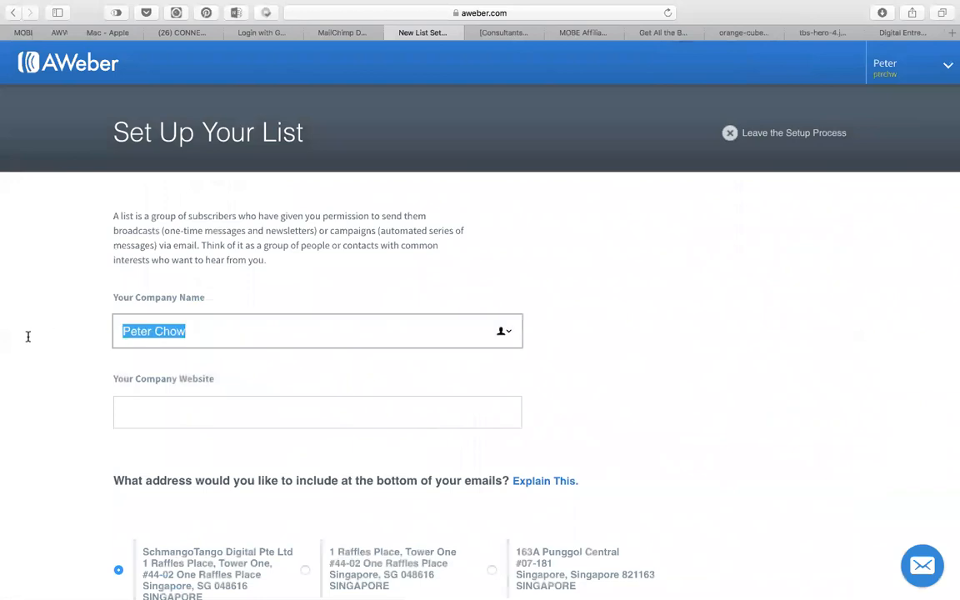
{"action": "scroll", "coordinate": [167, 433], "scroll_direction": "down", "scroll_amount": 5}
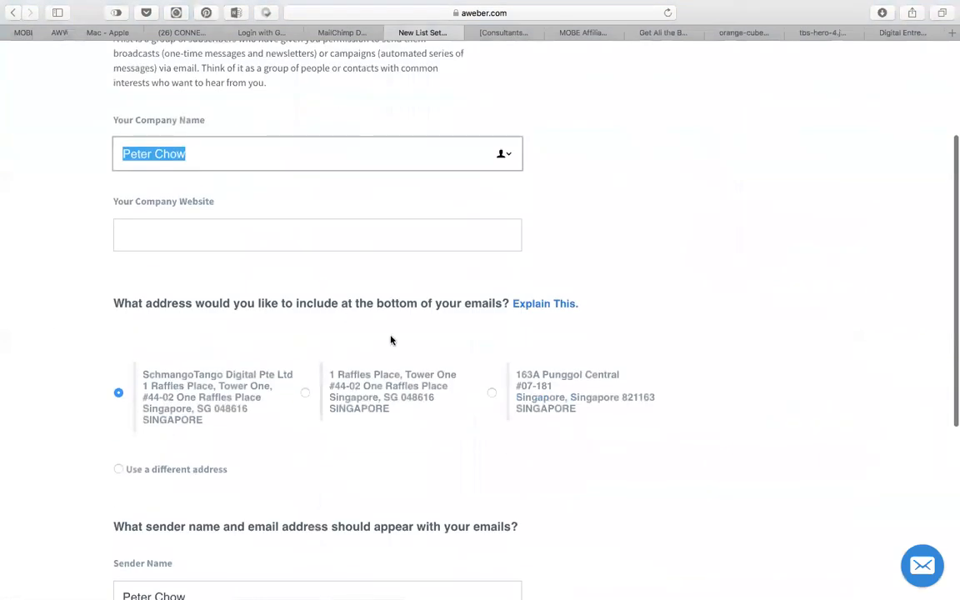
{"action": "scroll", "coordinate": [250, 459], "scroll_direction": "down", "scroll_amount": 5}
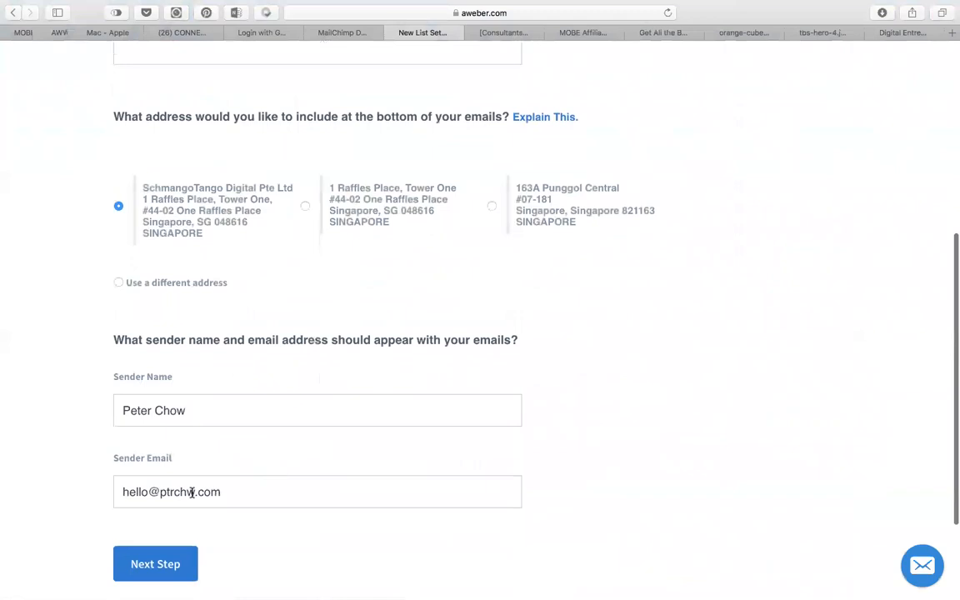
{"action": "scroll", "coordinate": [192, 492], "scroll_direction": "up", "scroll_amount": 8}
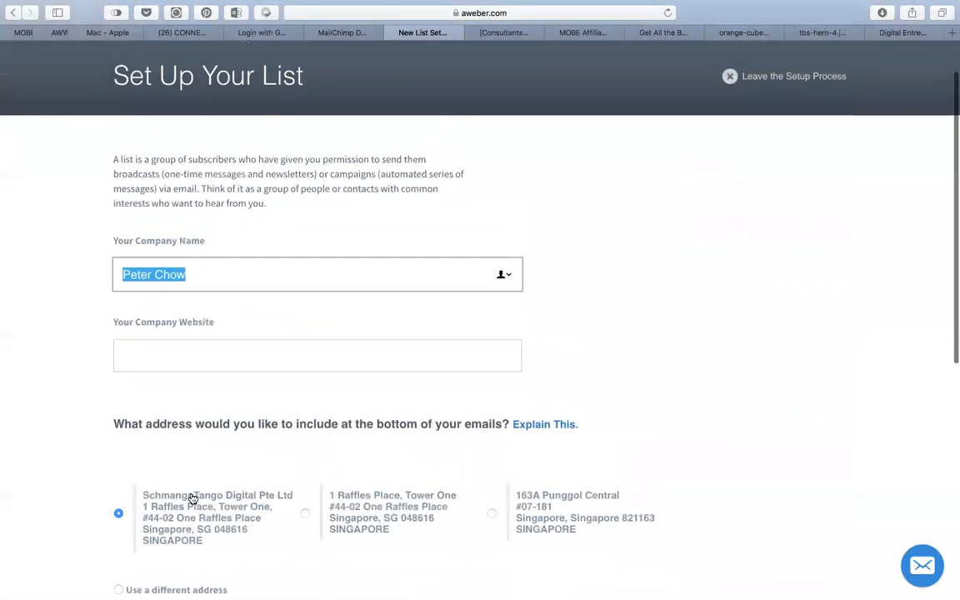
{"action": "scroll", "coordinate": [193, 498], "scroll_direction": "down", "scroll_amount": 8}
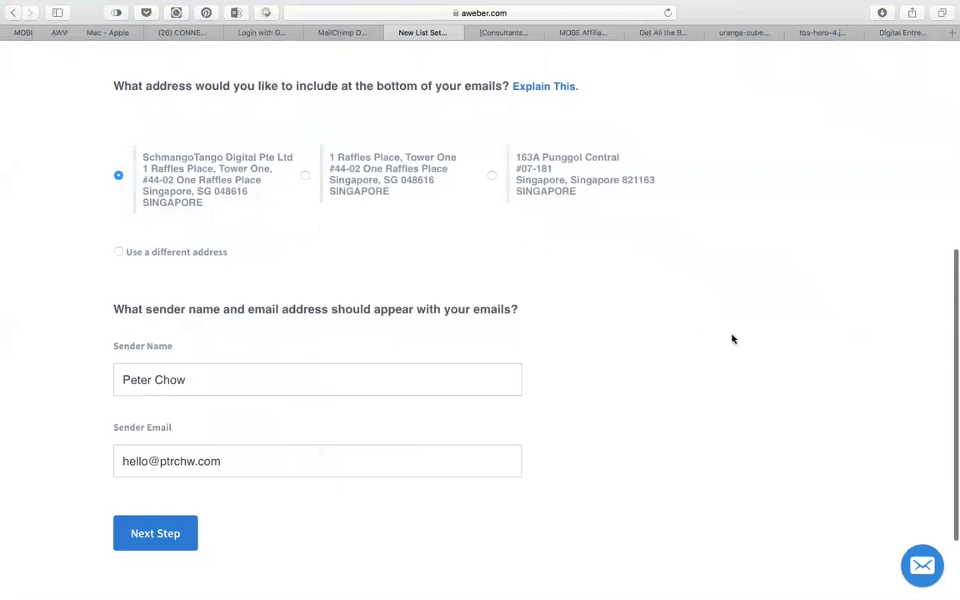
{"action": "scroll", "coordinate": [732, 339], "scroll_direction": "down", "scroll_amount": 3}
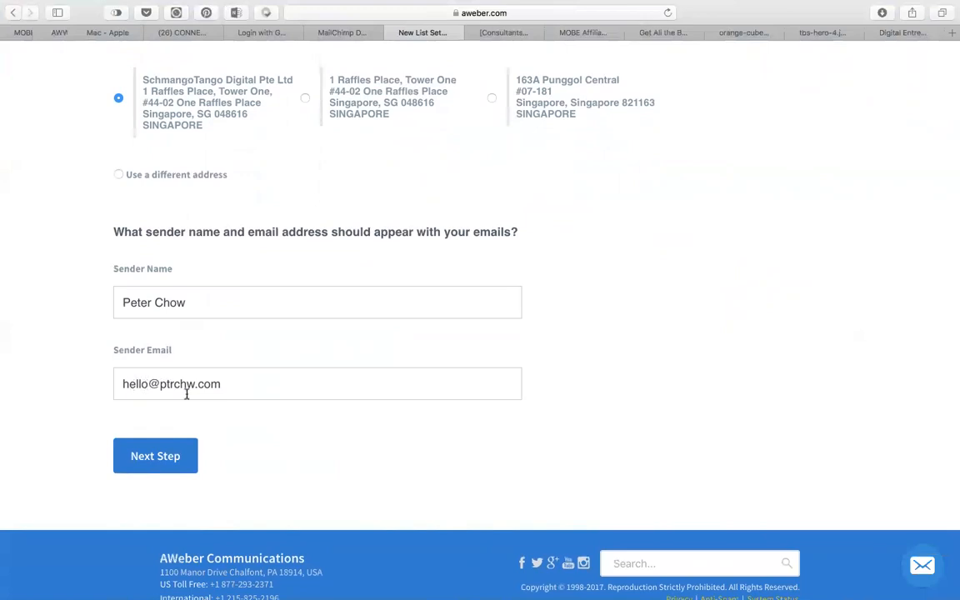
Move to the next setup step and name the list 'Turnkey Business System'.
{"action": "left_click", "coordinate": [155, 460]}
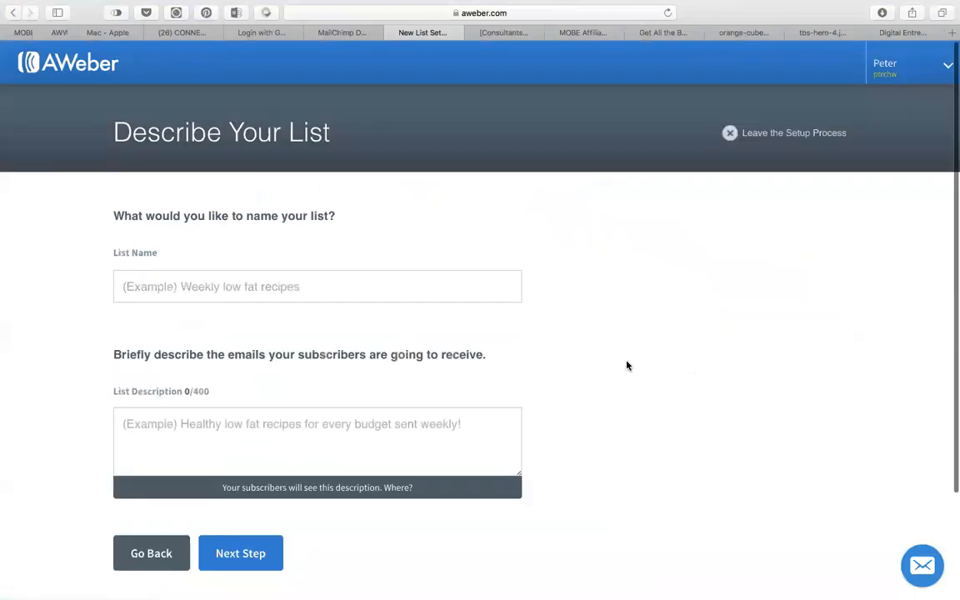
{"action": "left_click", "coordinate": [248, 289]}
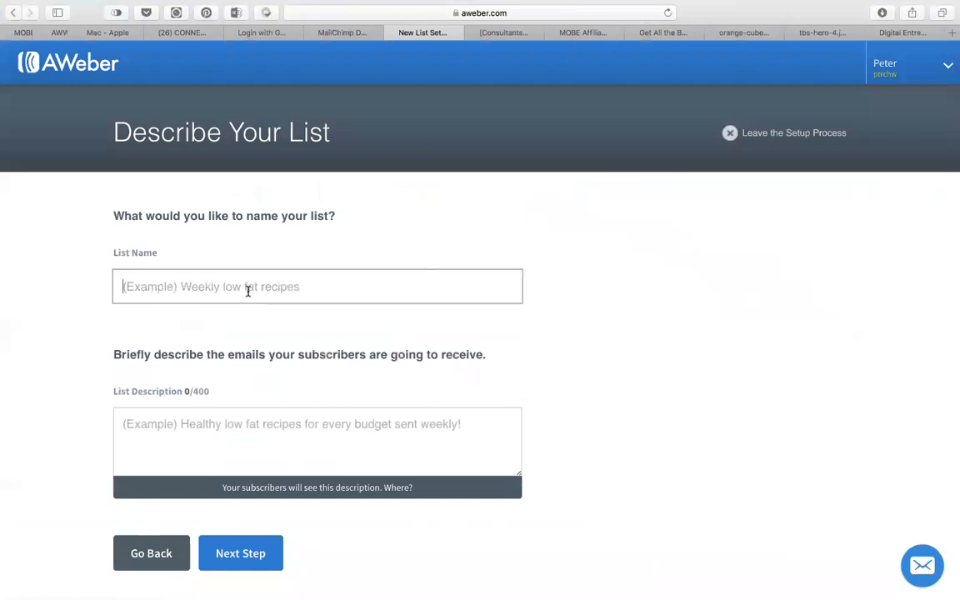
{"action": "type", "text": "Turnkey"}
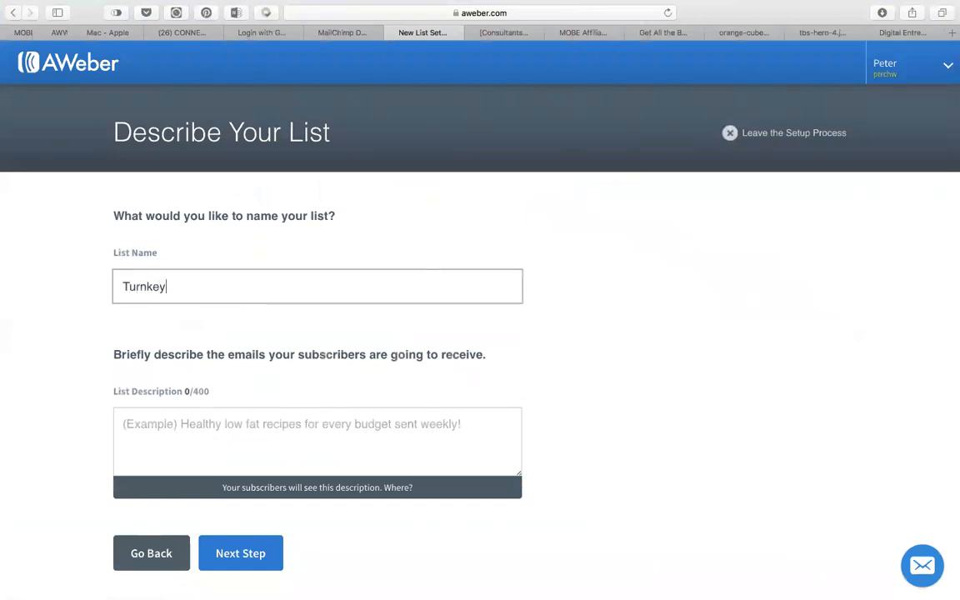
{"action": "type", "text": " Business Sy"}
{"action": "type", "text": "s"}
{"action": "key", "text": "BackSpace"}
{"action": "type", "text": "System"}
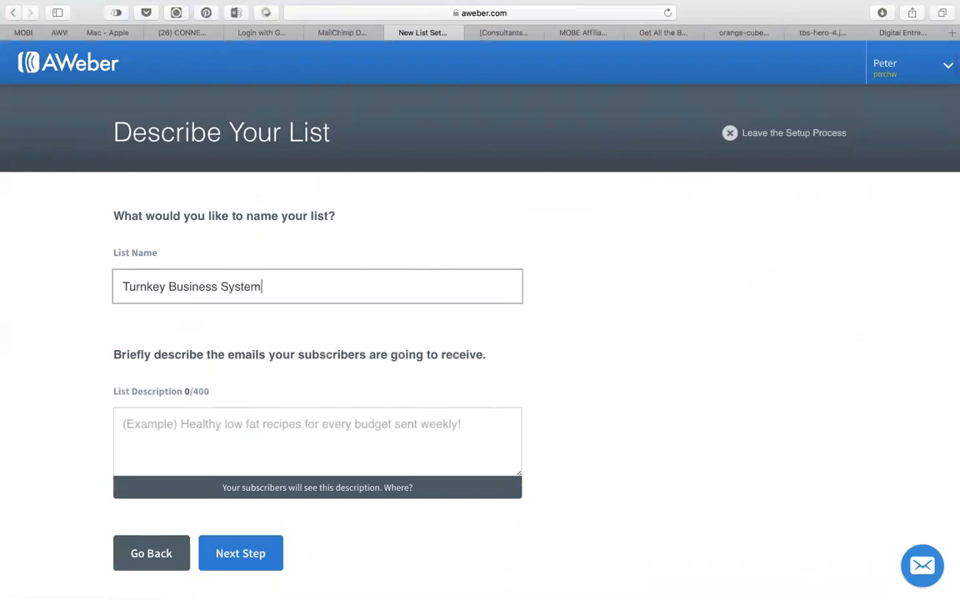
{"action": "left_click", "coordinate": [118, 439]}
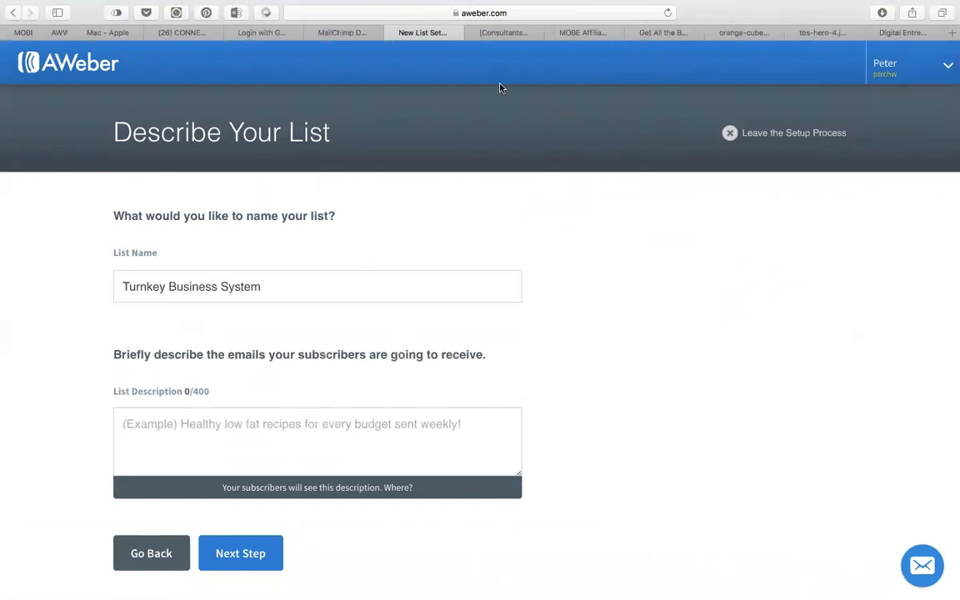
Look over the MOBE affiliate support page.
{"action": "left_click", "coordinate": [575, 33]}
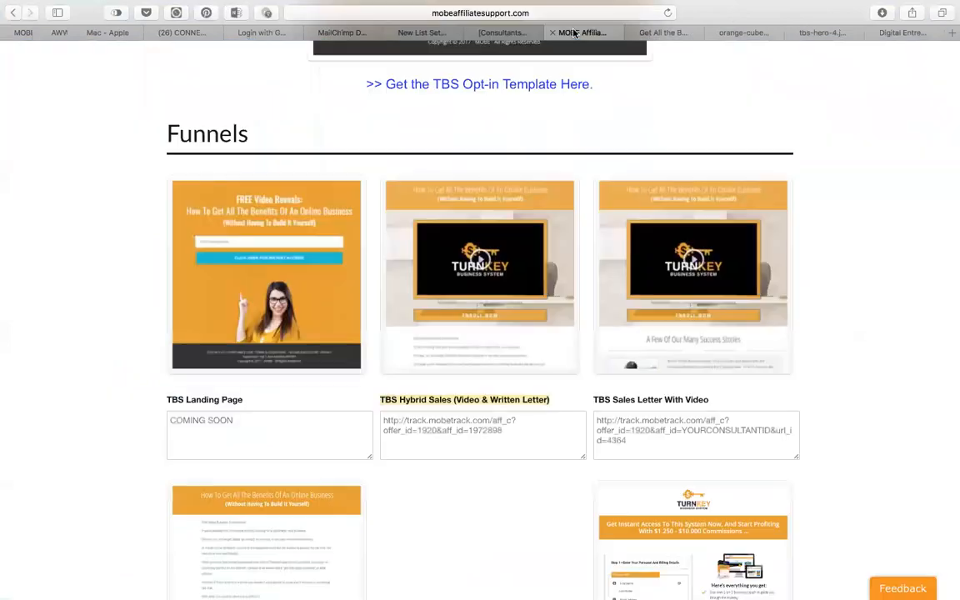
{"action": "scroll", "coordinate": [502, 75], "scroll_direction": "up", "scroll_amount": 15}
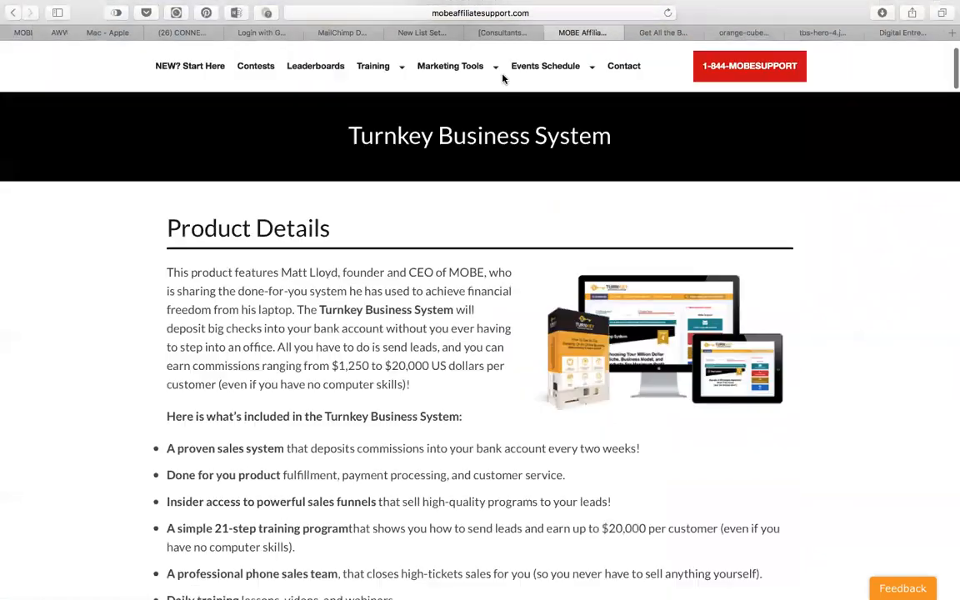
{"action": "mouse_move", "coordinate": [450, 144]}
{"action": "mouse_move", "coordinate": [424, 338]}
{"action": "scroll", "coordinate": [343, 450], "scroll_direction": "down", "scroll_amount": 5}
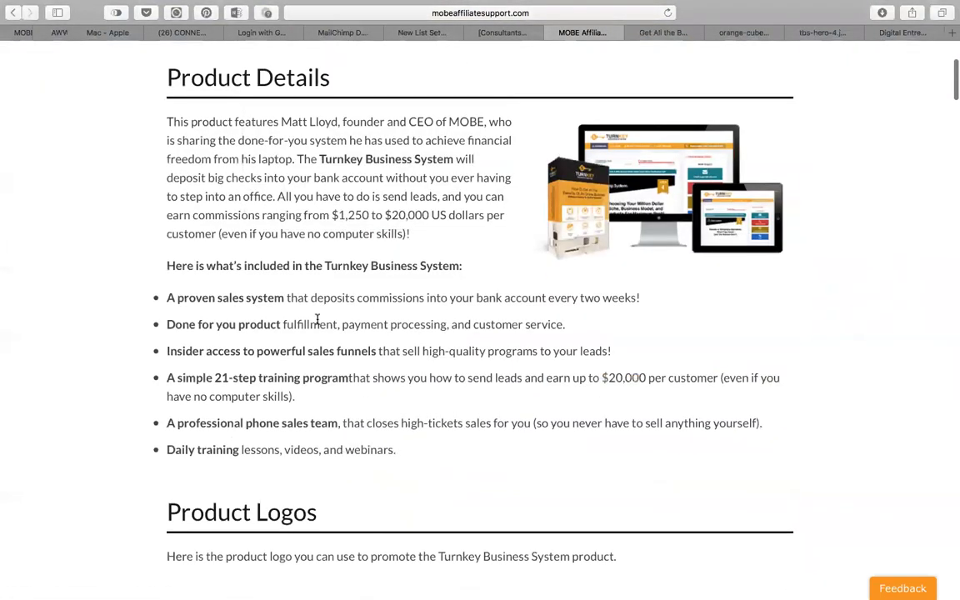
{"action": "scroll", "coordinate": [350, 416], "scroll_direction": "down", "scroll_amount": 15}
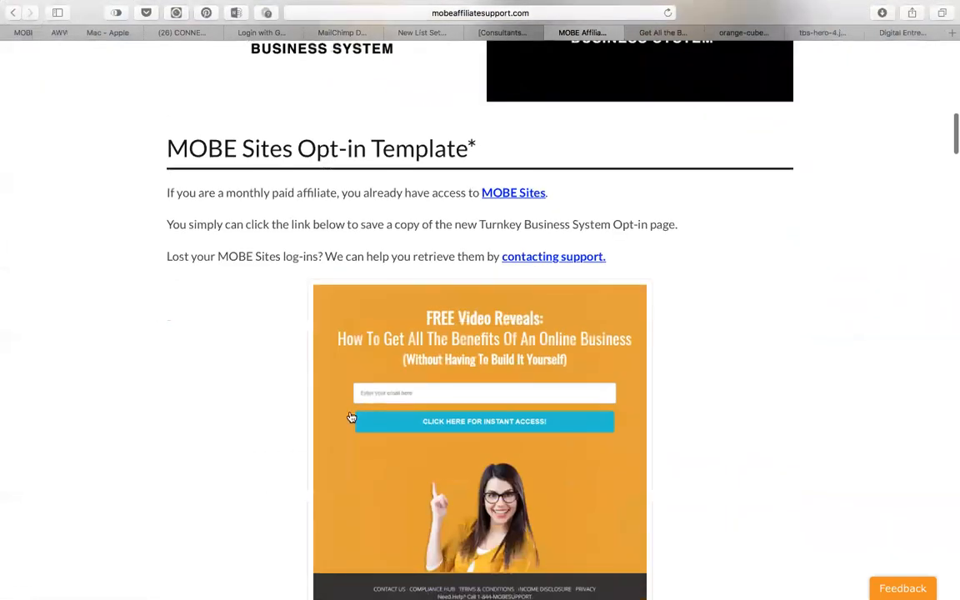
{"action": "scroll", "coordinate": [349, 418], "scroll_direction": "up", "scroll_amount": 6}
{"action": "scroll", "coordinate": [351, 416], "scroll_direction": "up", "scroll_amount": 3}
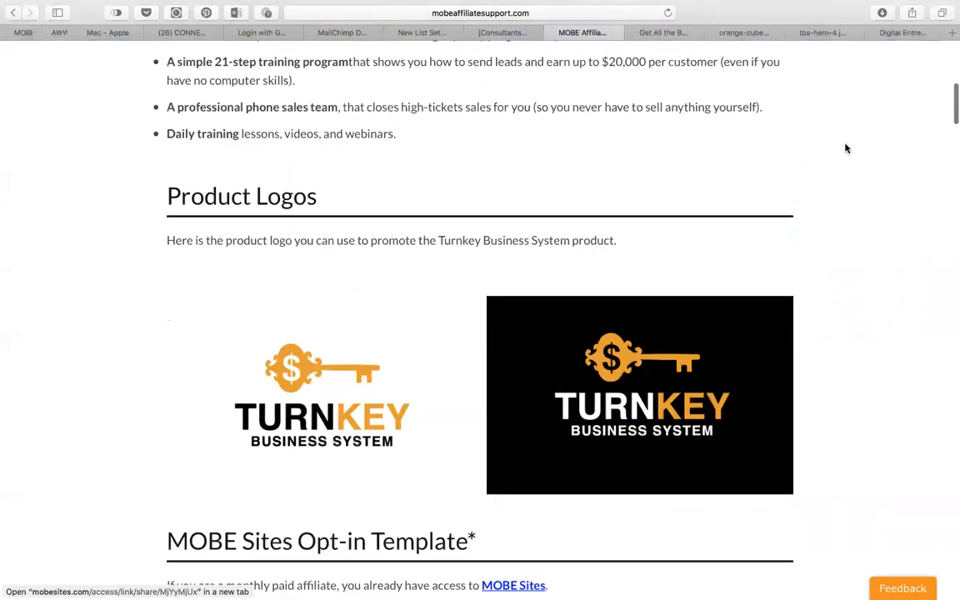
Copy the 'You Can Earn a Reliable Income' heading from the Turnkey sales page and return to AWeber.
{"action": "left_click", "coordinate": [660, 32]}
{"action": "scroll", "coordinate": [393, 292], "scroll_direction": "down", "scroll_amount": 15}
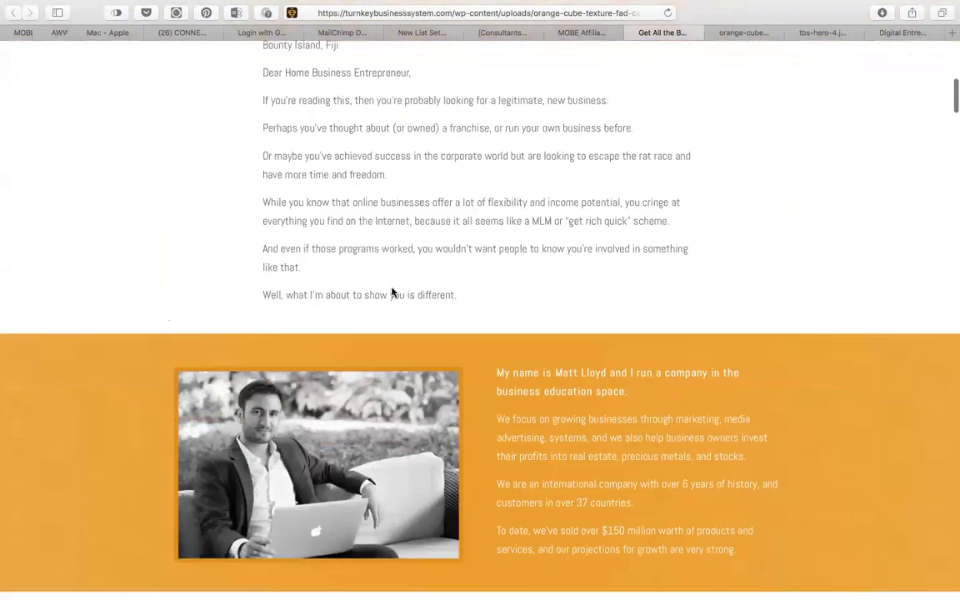
{"action": "scroll", "coordinate": [393, 291], "scroll_direction": "down", "scroll_amount": 10}
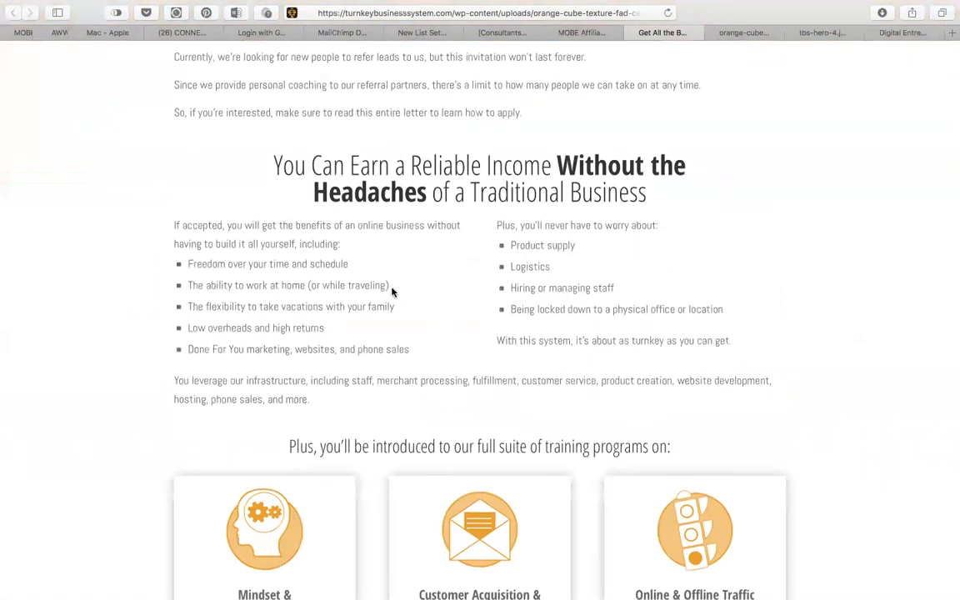
{"action": "scroll", "coordinate": [488, 212], "scroll_direction": "up", "scroll_amount": 3}
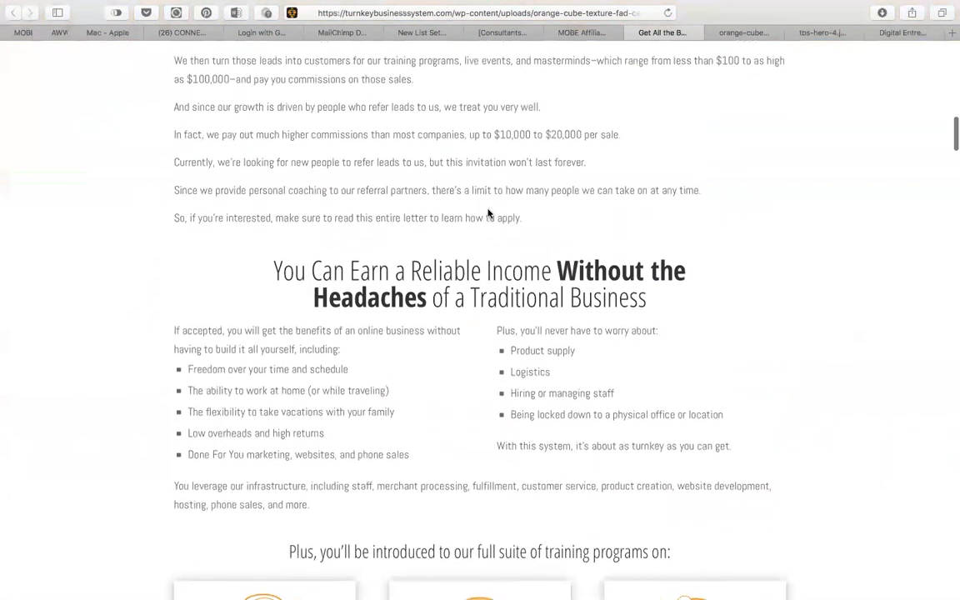
{"action": "scroll", "coordinate": [489, 213], "scroll_direction": "up", "scroll_amount": 2}
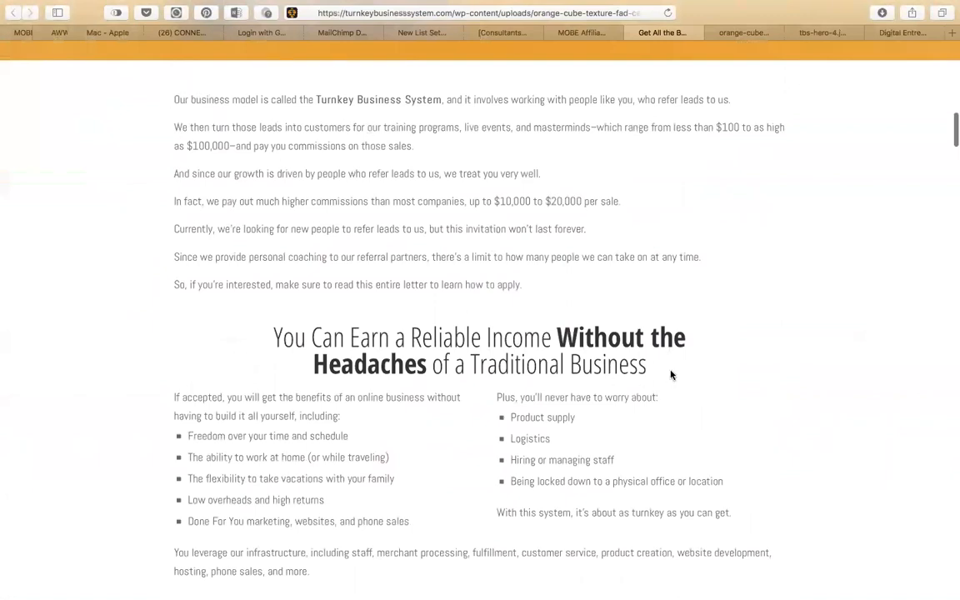
{"action": "left_click_drag", "start_coordinate": [670, 372], "coordinate": [245, 332]}
{"action": "key", "text": "super+c"}
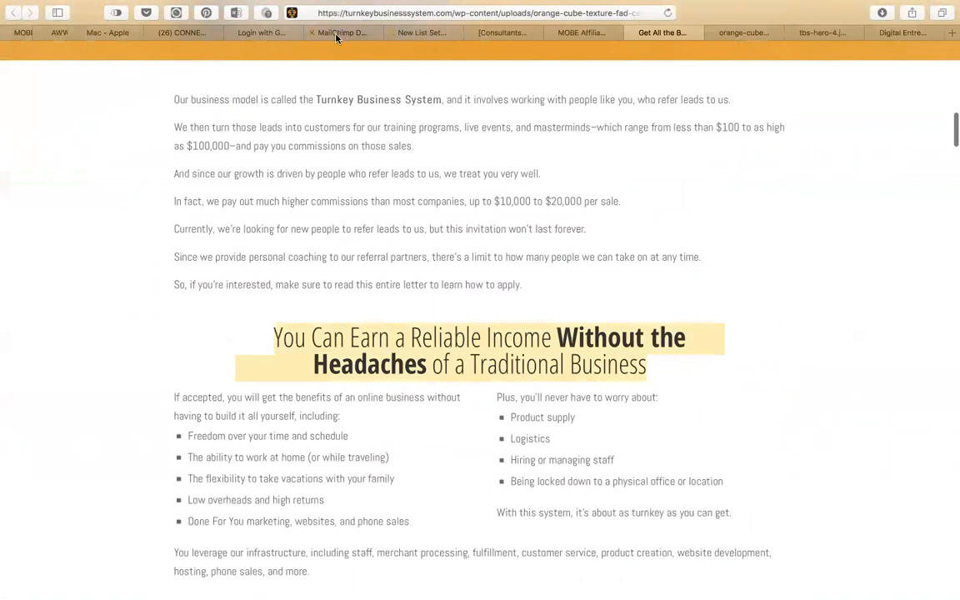
{"action": "left_click", "coordinate": [423, 34]}
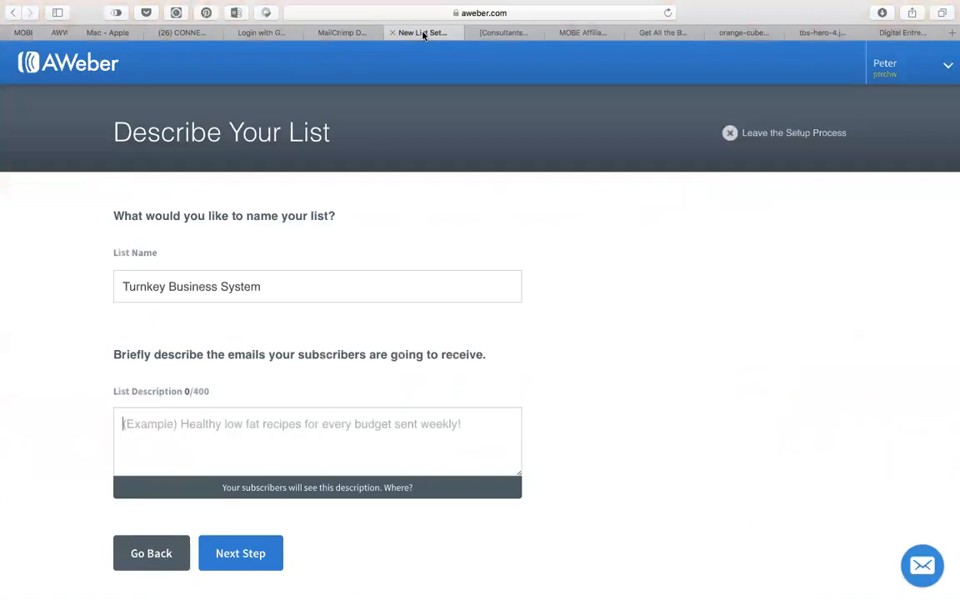
Paste the copied reliable-income heading as the list description and continue.
{"action": "left_click", "coordinate": [220, 453]}
{"action": "key", "text": "super+v"}
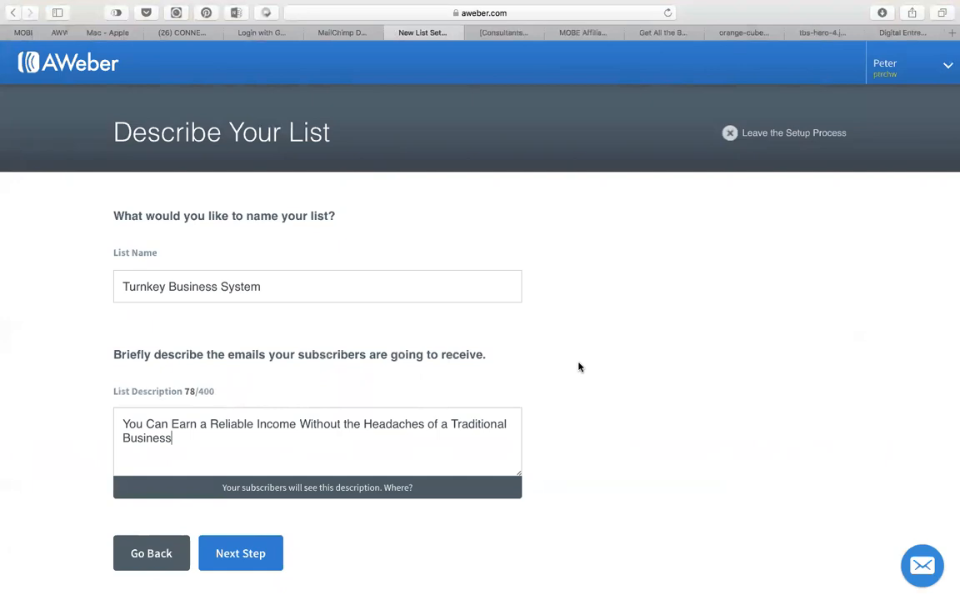
{"action": "left_click", "coordinate": [258, 555]}
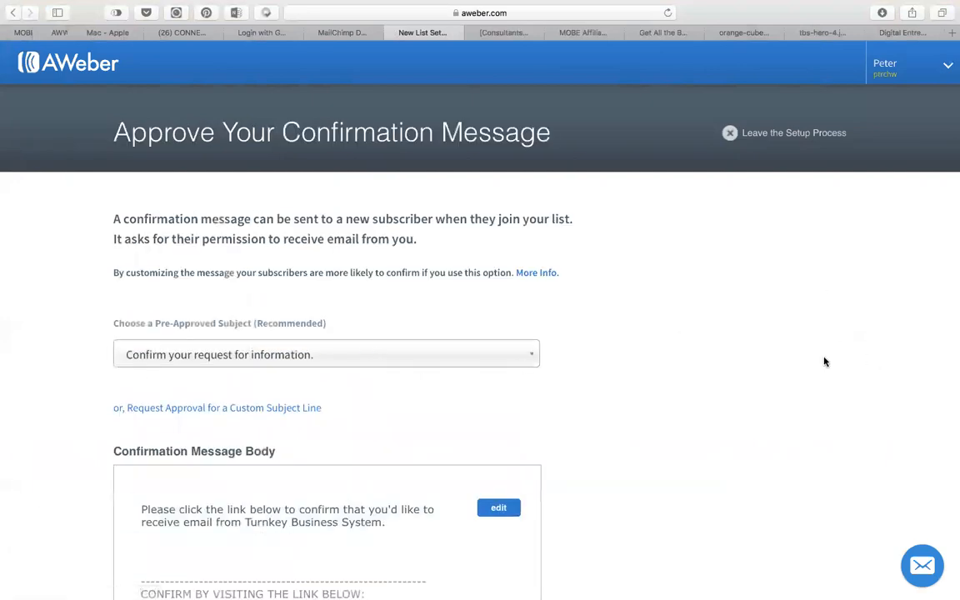
Approve the confirmation message to create the Turnkey Business System list.
{"action": "key", "text": "super+minus"}
{"action": "scroll", "coordinate": [667, 383], "scroll_direction": "down", "scroll_amount": 3}
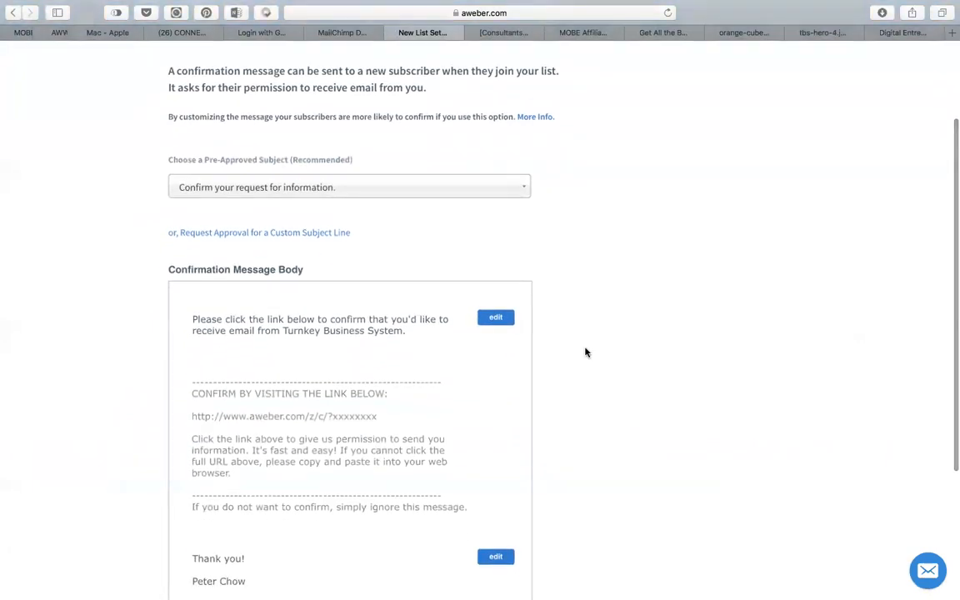
{"action": "scroll", "coordinate": [538, 446], "scroll_direction": "left", "scroll_amount": 2}
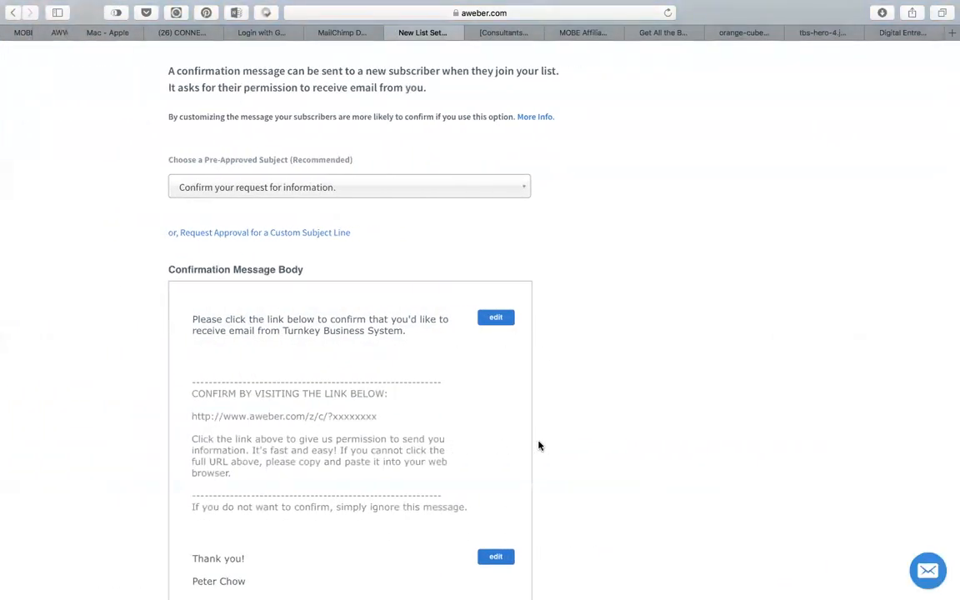
{"action": "scroll", "coordinate": [538, 446], "scroll_direction": "down", "scroll_amount": 5}
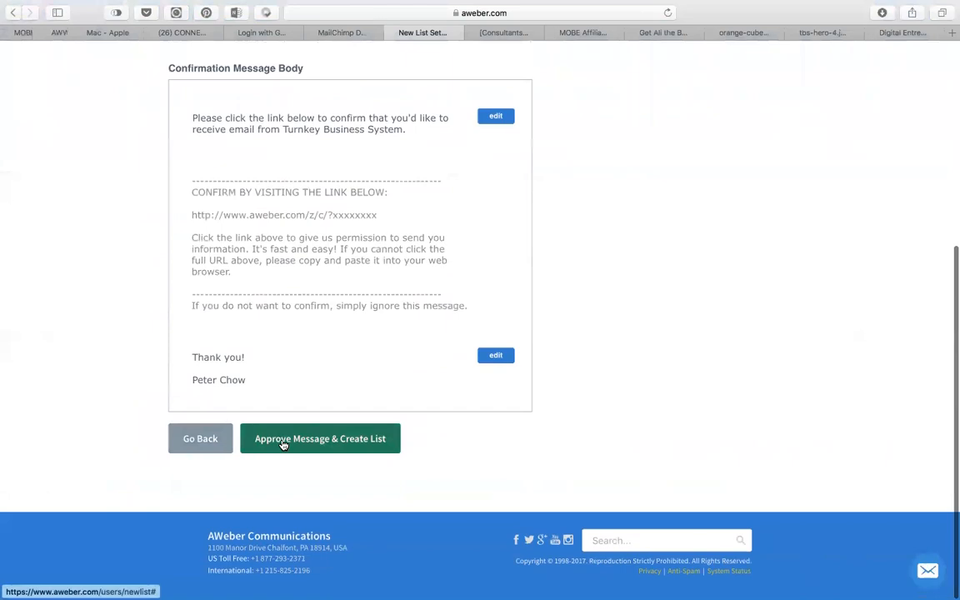
{"action": "left_click", "coordinate": [284, 442]}
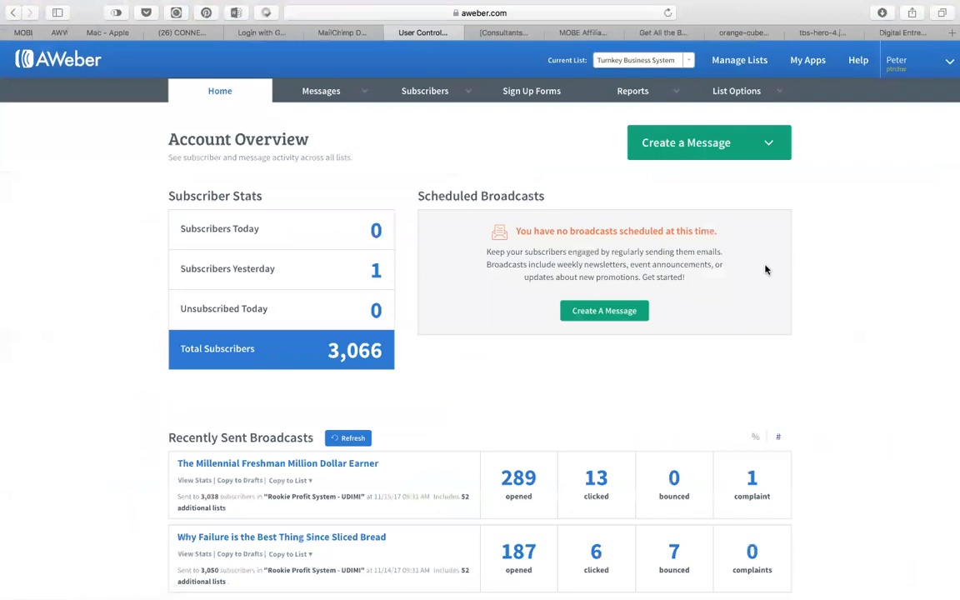
Keep Turnkey Business System as the current list and open its List Settings.
{"action": "left_click", "coordinate": [654, 61]}
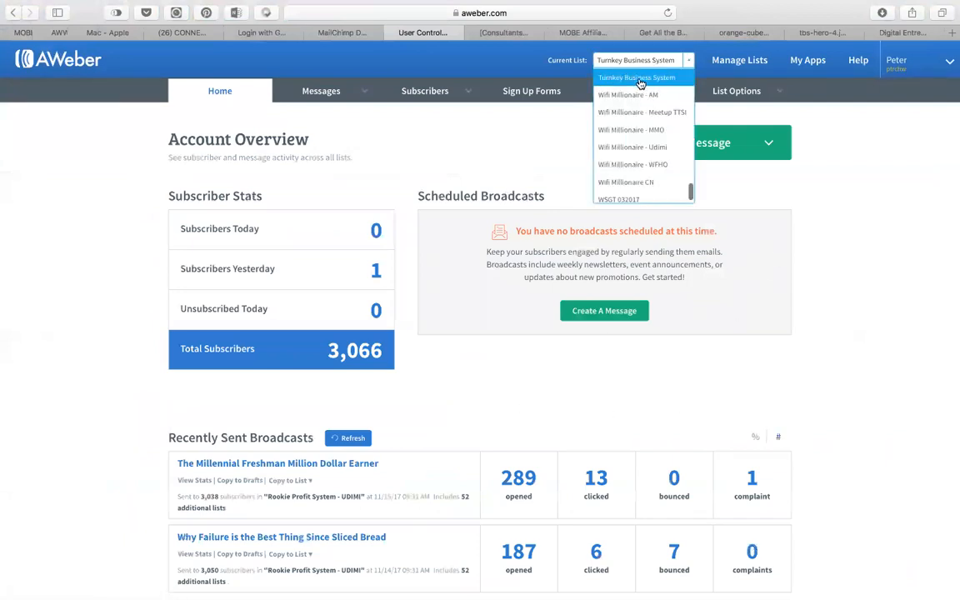
{"action": "left_click", "coordinate": [834, 188]}
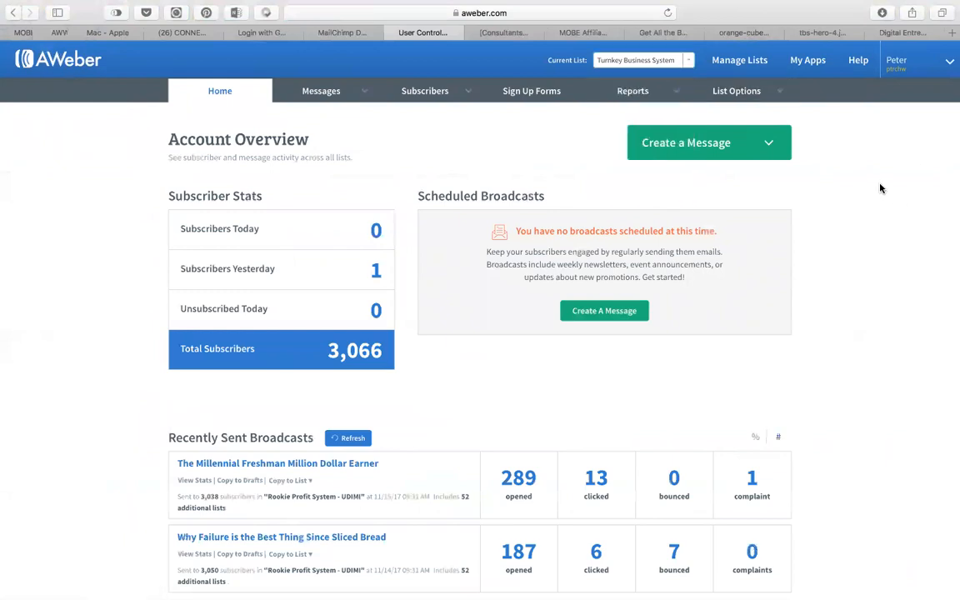
{"action": "mouse_move", "coordinate": [732, 97]}
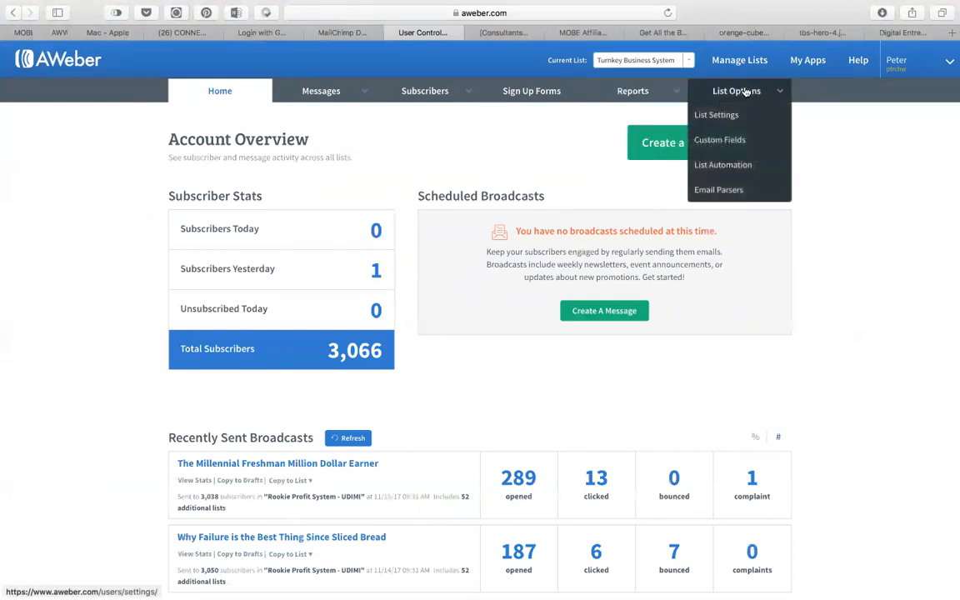
{"action": "left_click", "coordinate": [747, 93]}
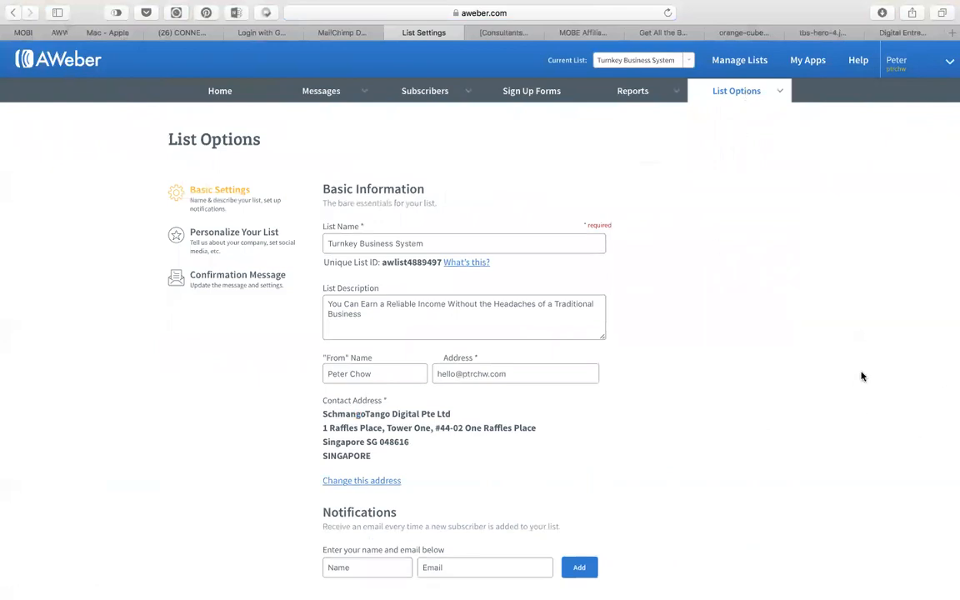
Copy the 'How To Get All The Benefits Of An Online Business' headline and subtitle from the sales page.
{"action": "scroll", "coordinate": [763, 419], "scroll_direction": "down", "scroll_amount": 3}
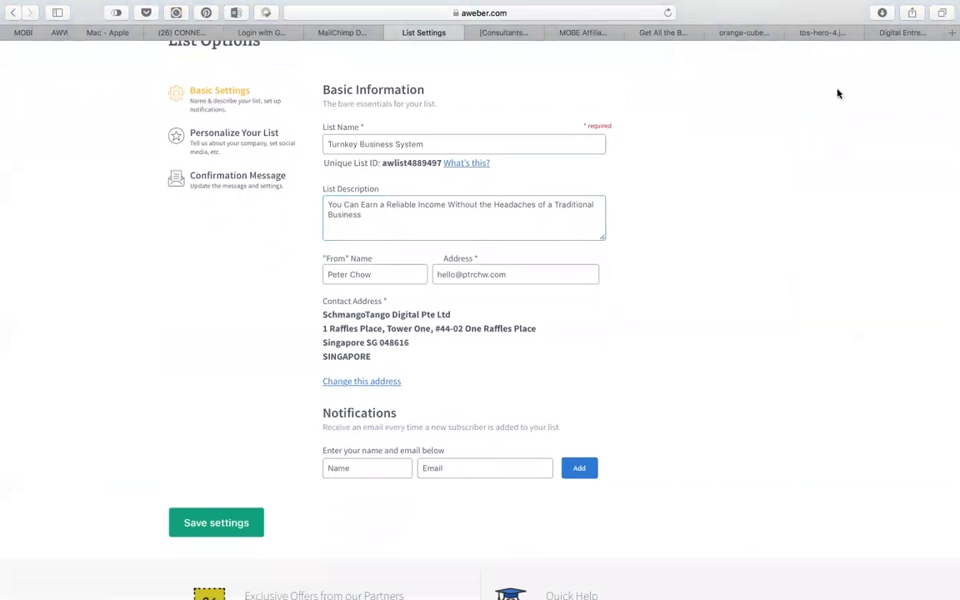
{"action": "left_click", "coordinate": [655, 33]}
{"action": "scroll", "coordinate": [650, 121], "scroll_direction": "up", "scroll_amount": 10}
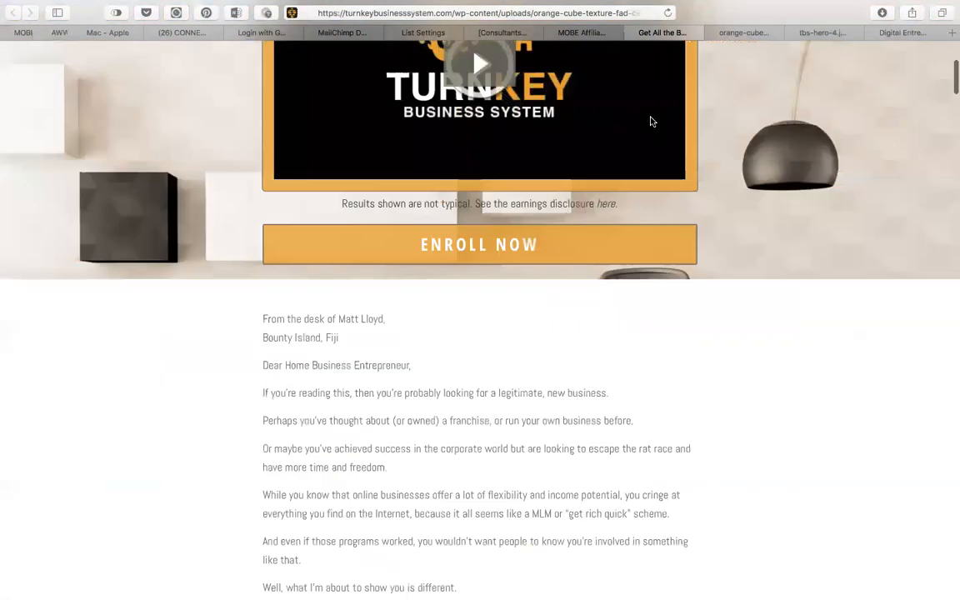
{"action": "left_click_drag", "start_coordinate": [305, 71], "coordinate": [660, 146]}
{"action": "key", "text": "super+c"}
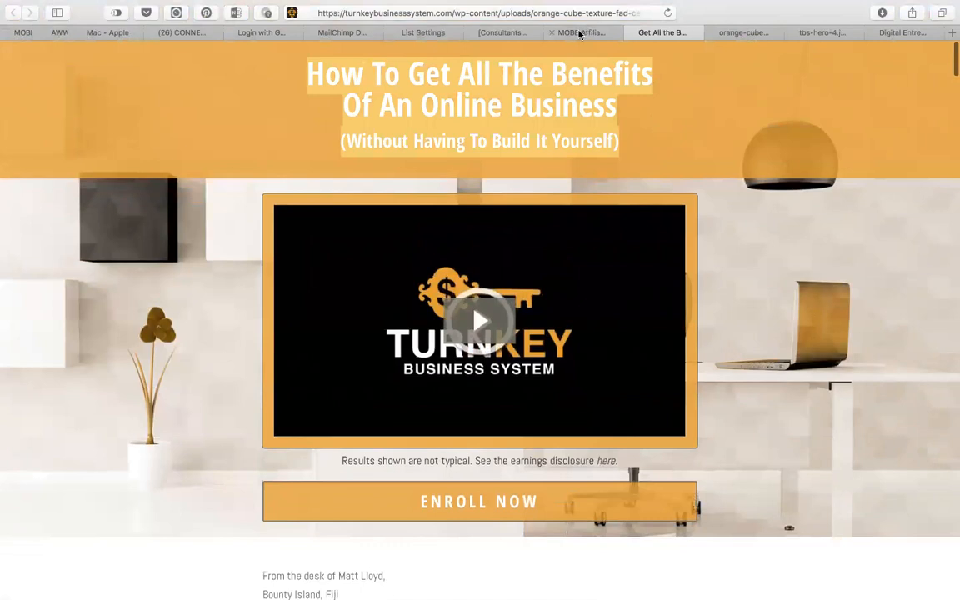
{"action": "left_click", "coordinate": [417, 33]}
Put the headline at the start of the list description with a dash, joined into one line.
{"action": "left_click", "coordinate": [328, 204]}
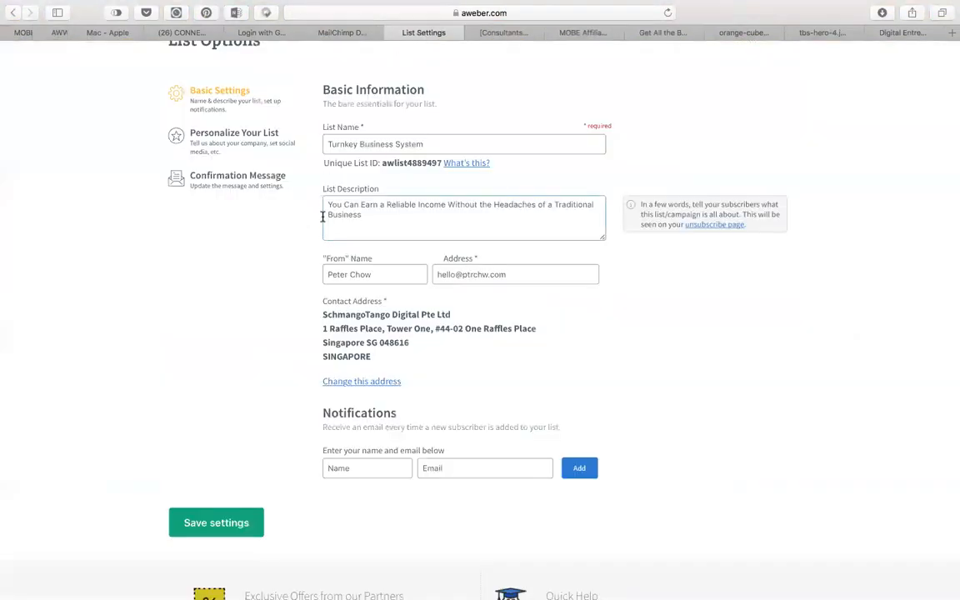
{"action": "key", "text": "super+v"}
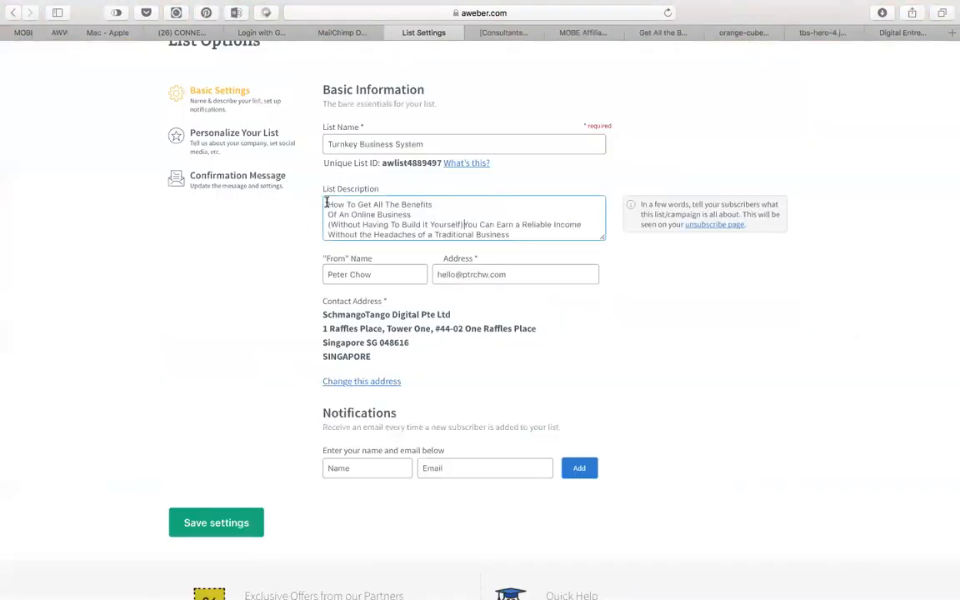
{"action": "type", "text": "-"}
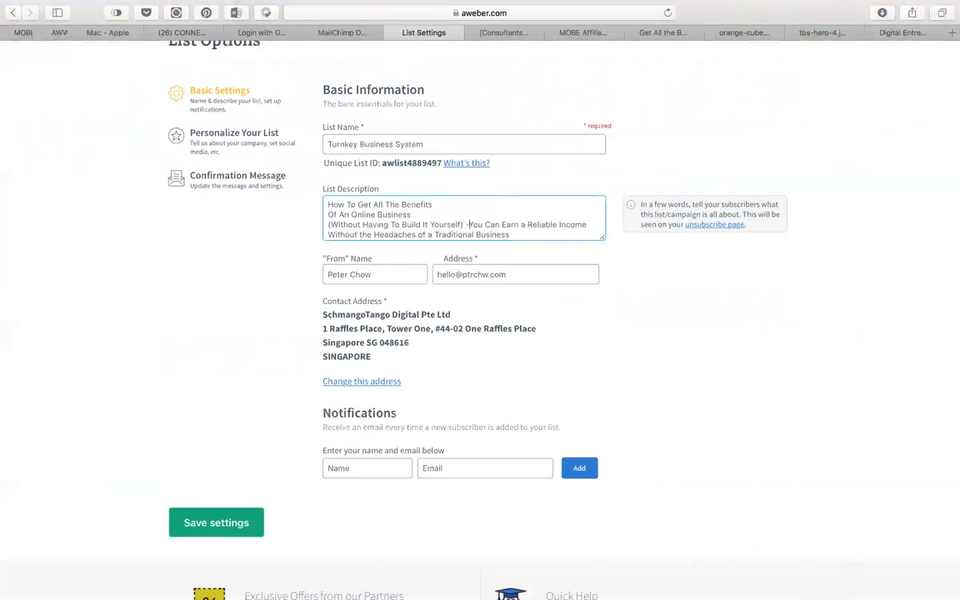
{"action": "left_click", "coordinate": [327, 225]}
{"action": "key", "text": "BackSpace"}
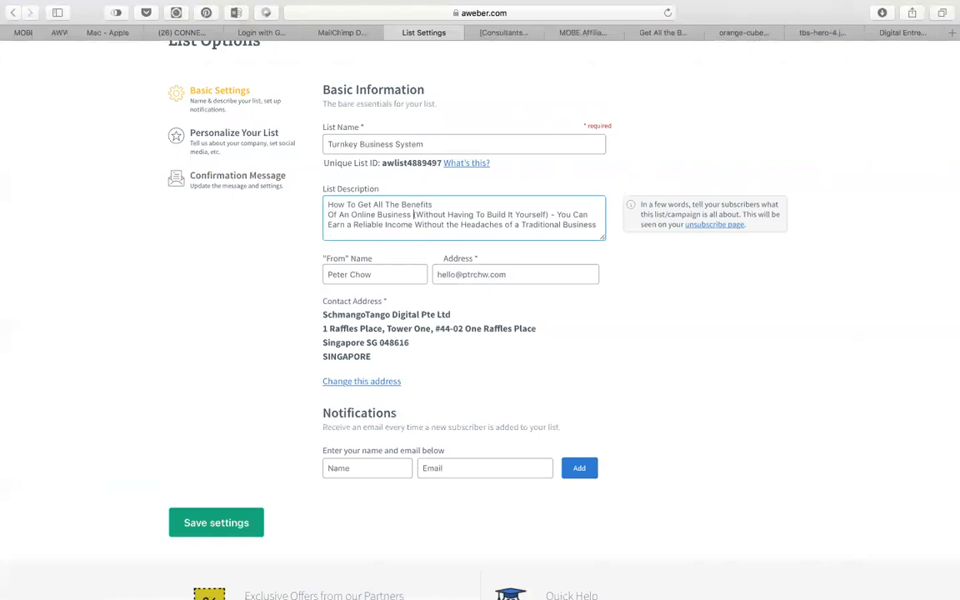
{"action": "left_click", "coordinate": [329, 214]}
{"action": "key", "text": "BackSpace"}
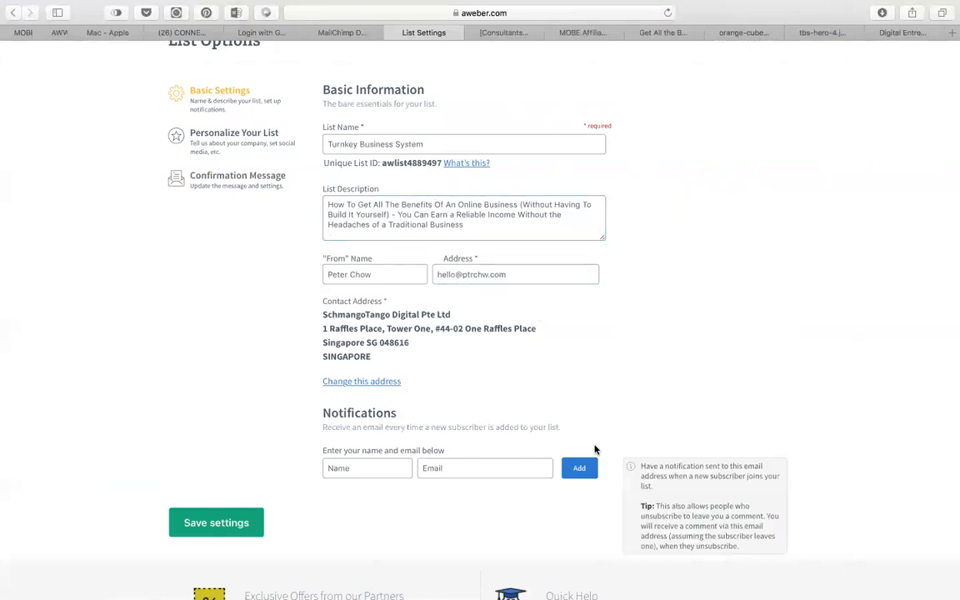
{"action": "scroll", "coordinate": [595, 450], "scroll_direction": "down", "scroll_amount": 2}
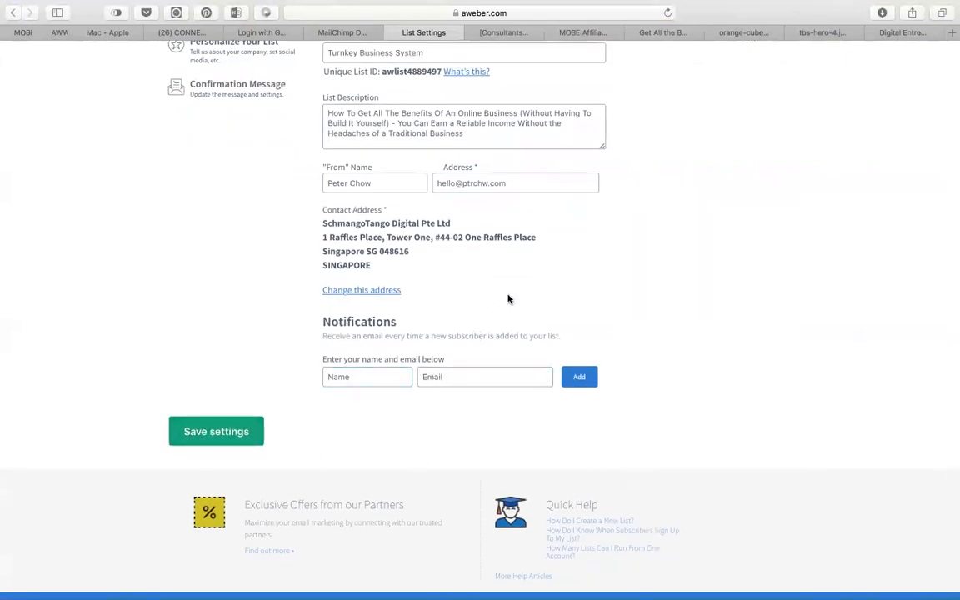
Copy the sender email address into the new-subscriber notification email field.
{"action": "left_click", "coordinate": [328, 183]}
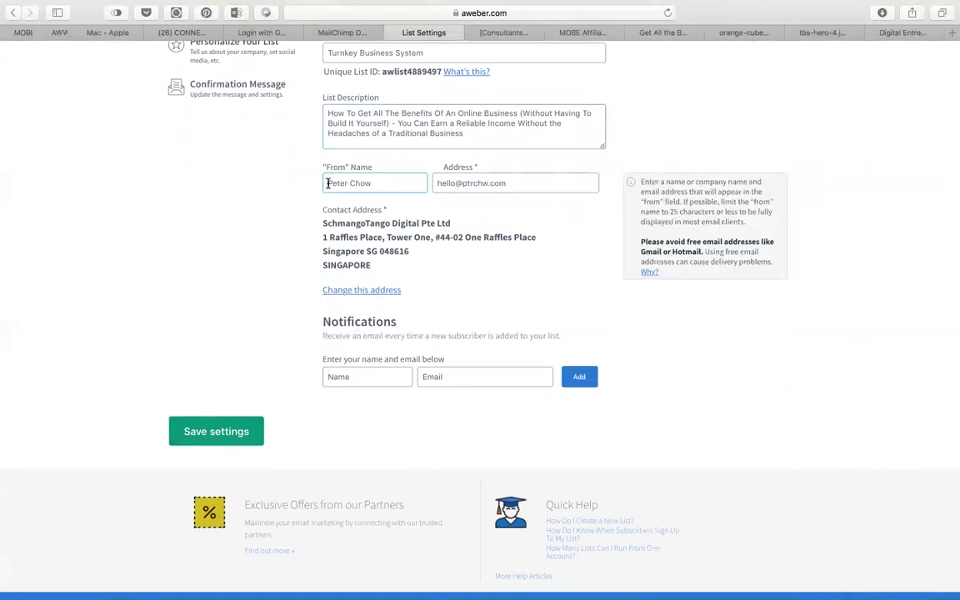
{"action": "left_click_drag", "start_coordinate": [326, 184], "coordinate": [369, 183]}
{"action": "left_click_drag", "start_coordinate": [530, 183], "coordinate": [433, 180]}
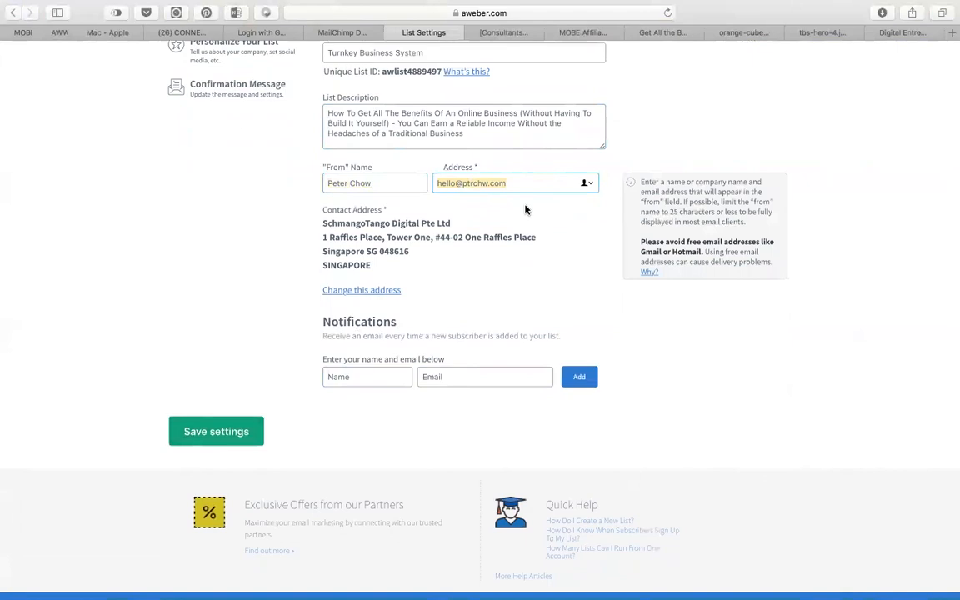
{"action": "right_click", "coordinate": [429, 374]}
{"action": "left_click", "coordinate": [357, 379]}
{"action": "left_click", "coordinate": [357, 381]}
{"action": "left_click", "coordinate": [447, 372]}
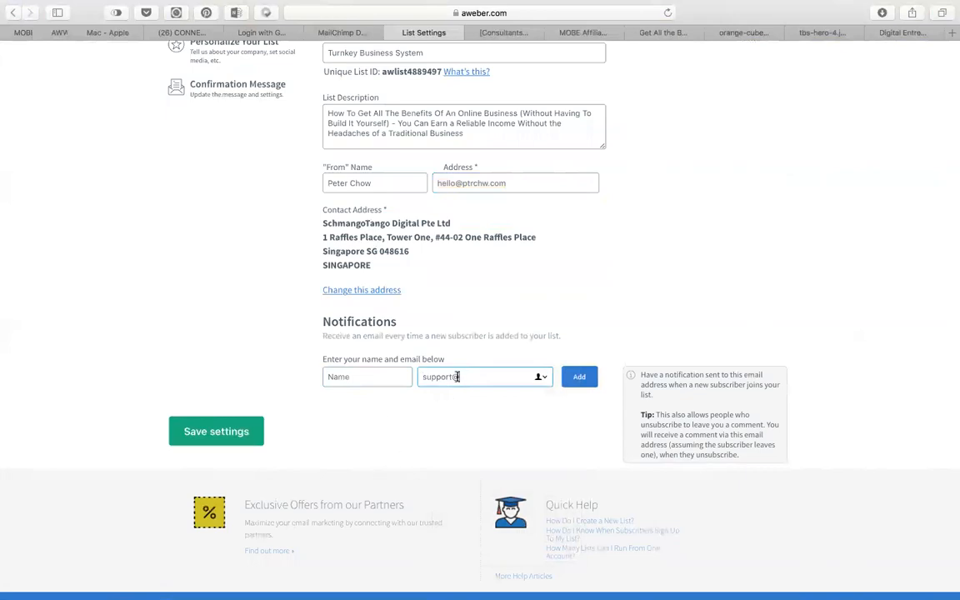
{"action": "left_click_drag", "start_coordinate": [527, 184], "coordinate": [436, 180]}
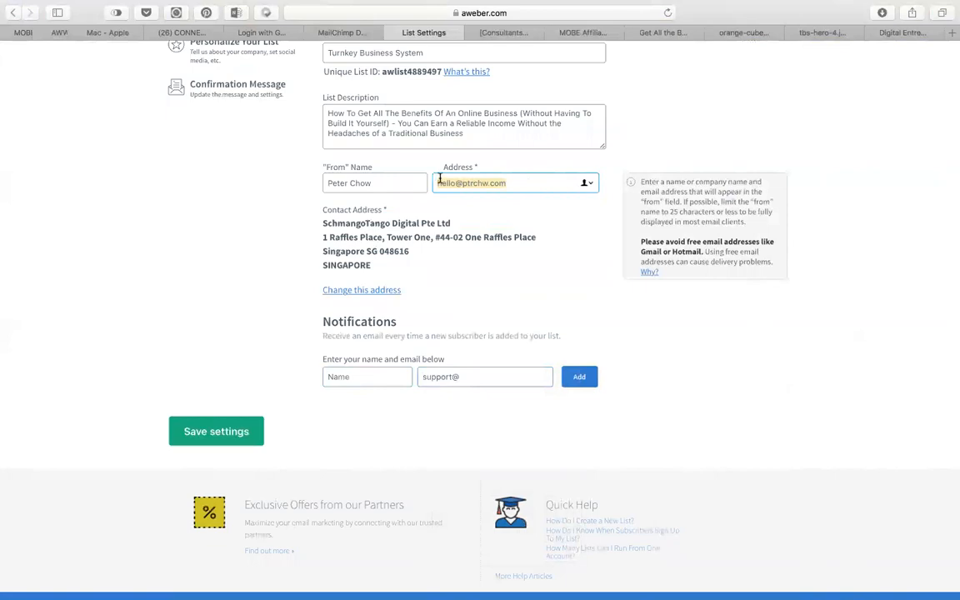
{"action": "left_click", "coordinate": [478, 376]}
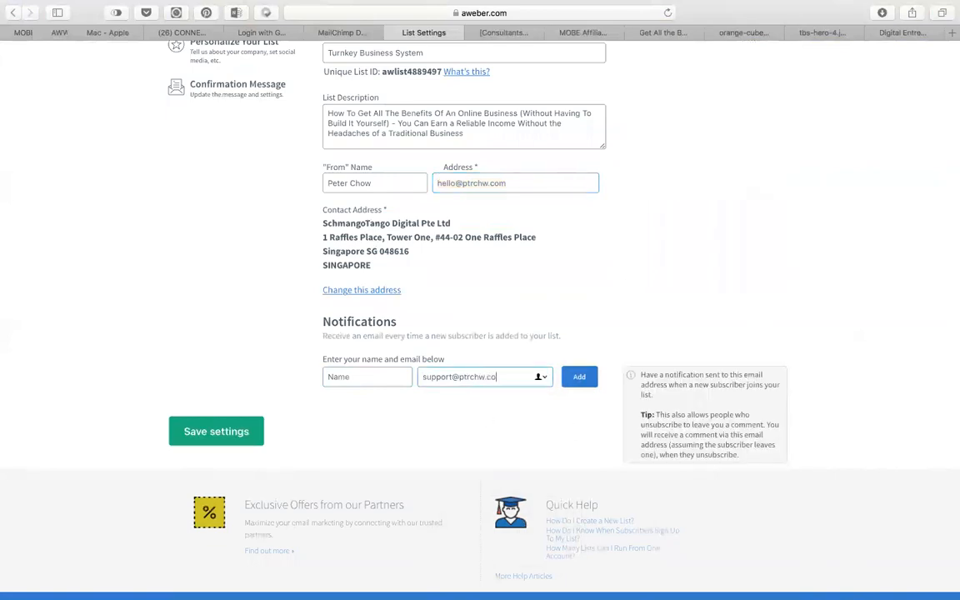
Name the notification contact 'PTRCHW Support' and save the list settings.
{"action": "left_click", "coordinate": [343, 375]}
{"action": "type", "text": "Support"}
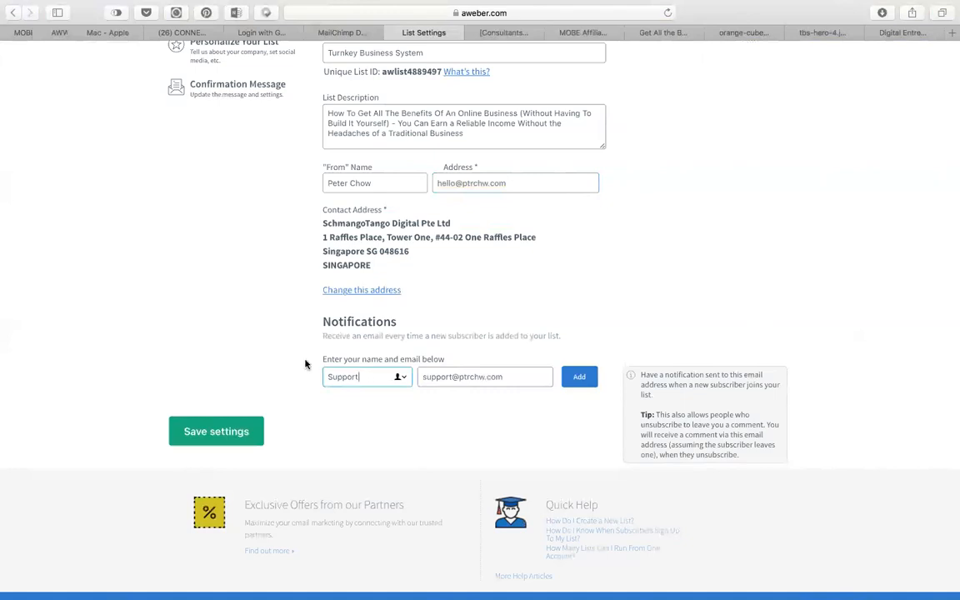
{"action": "left_click", "coordinate": [328, 377]}
{"action": "type", "text": "PTRCHW"}
{"action": "left_click", "coordinate": [209, 432]}
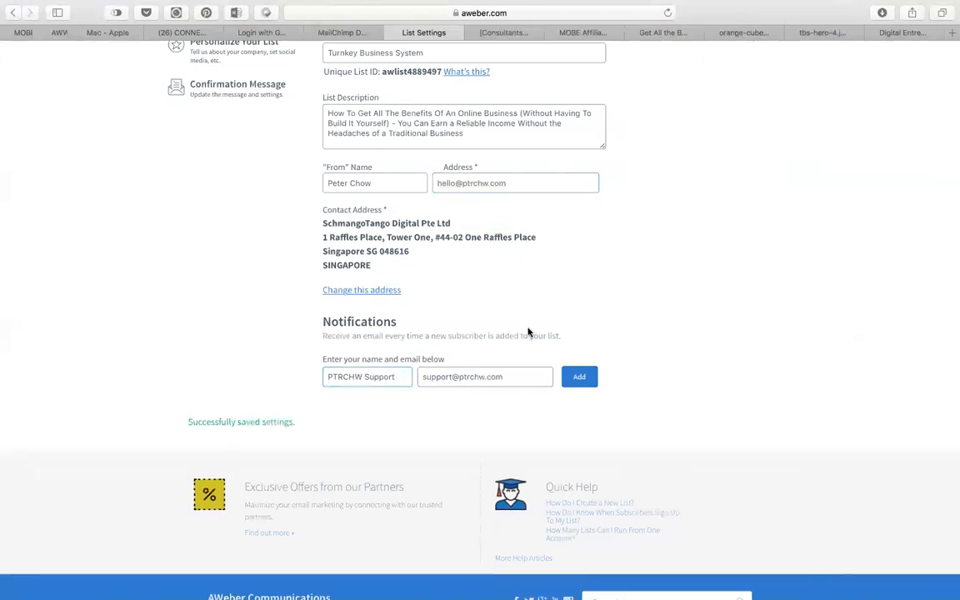
Open Personalize Your List, cancel the logo upload without choosing a file, and review the page.
{"action": "scroll", "coordinate": [779, 324], "scroll_direction": "up", "scroll_amount": 3}
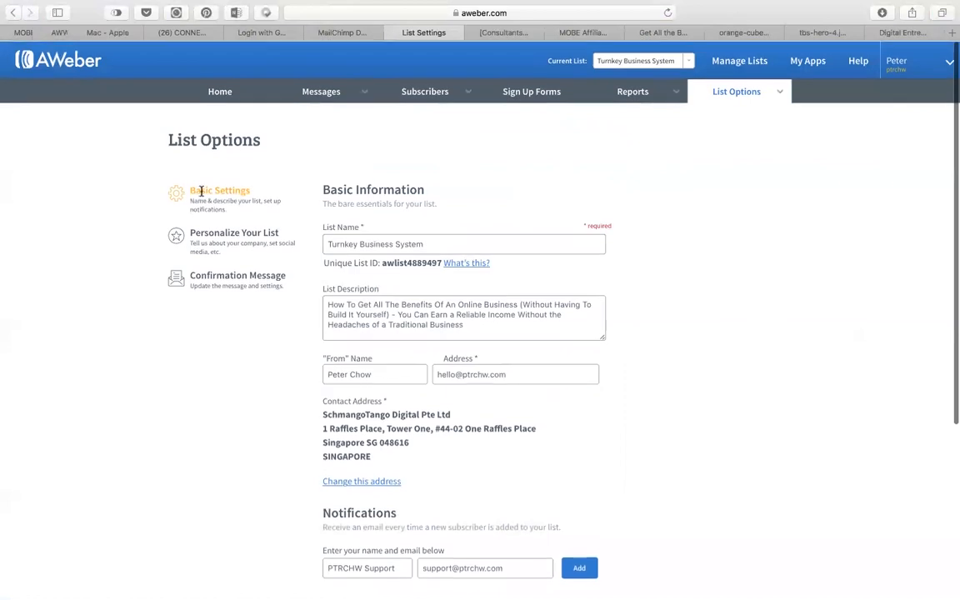
{"action": "left_click", "coordinate": [208, 235]}
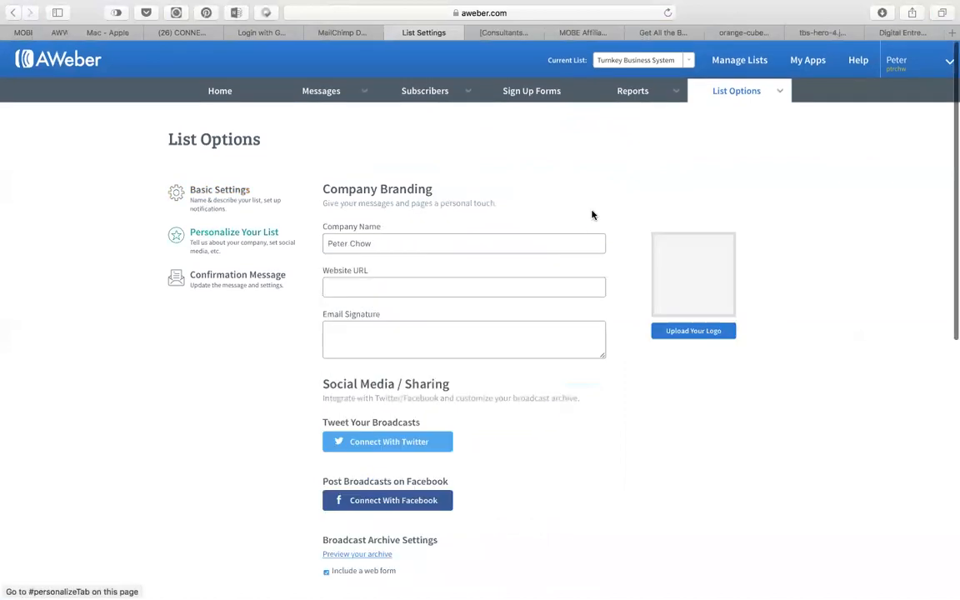
{"action": "left_click", "coordinate": [682, 330]}
{"action": "left_click", "coordinate": [424, 149]}
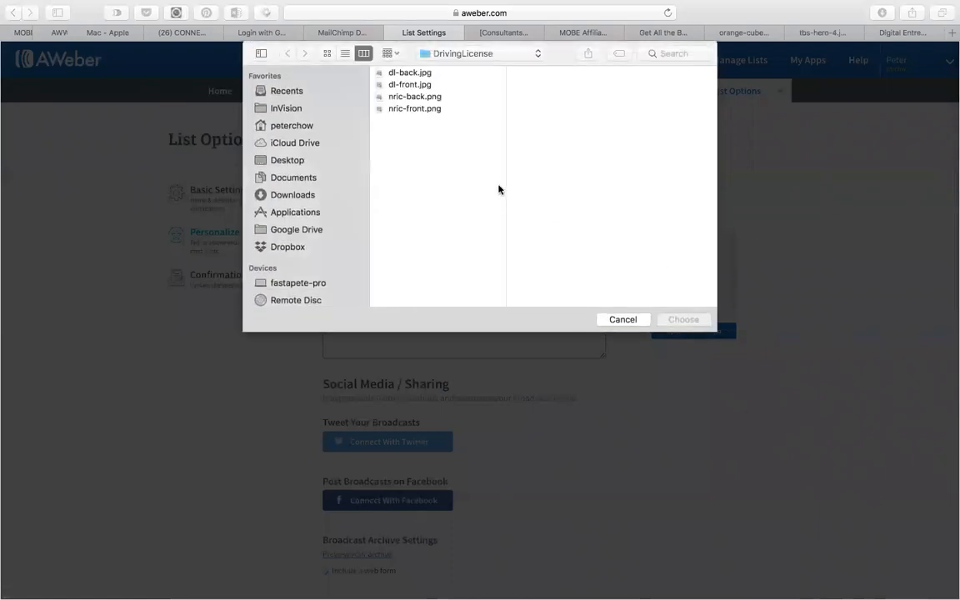
{"action": "left_click", "coordinate": [622, 320]}
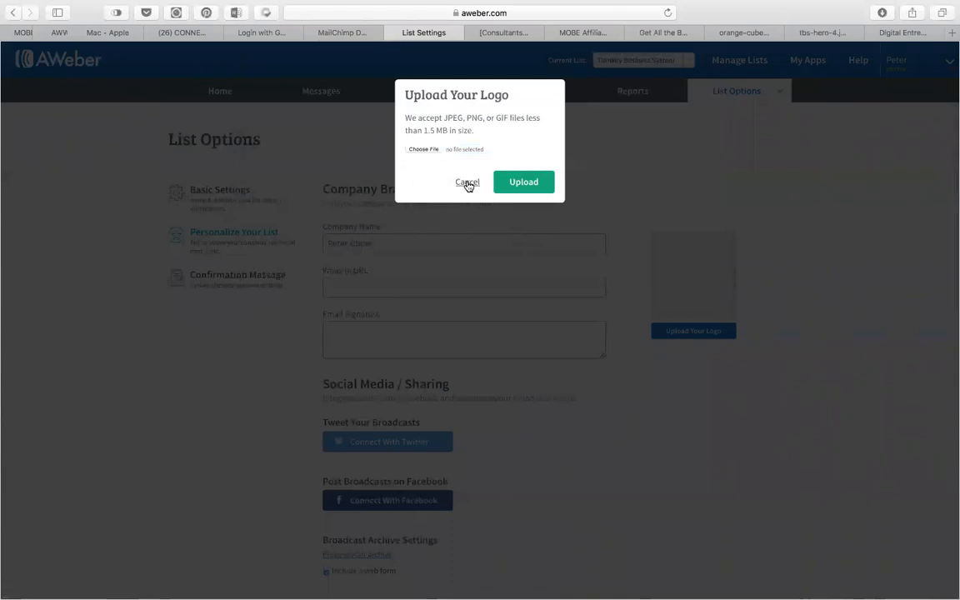
{"action": "left_click", "coordinate": [465, 183]}
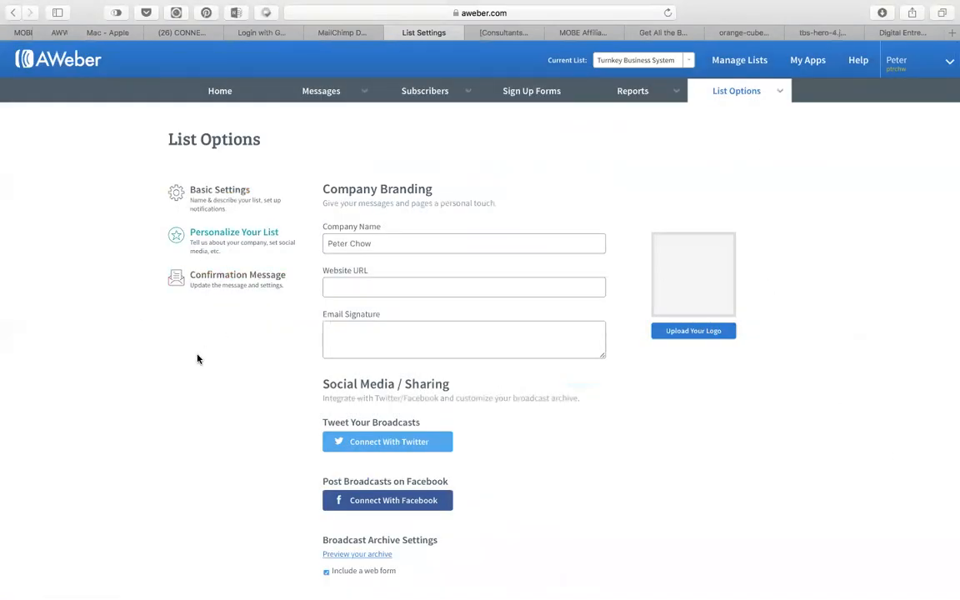
{"action": "scroll", "coordinate": [400, 317], "scroll_direction": "down", "scroll_amount": 5}
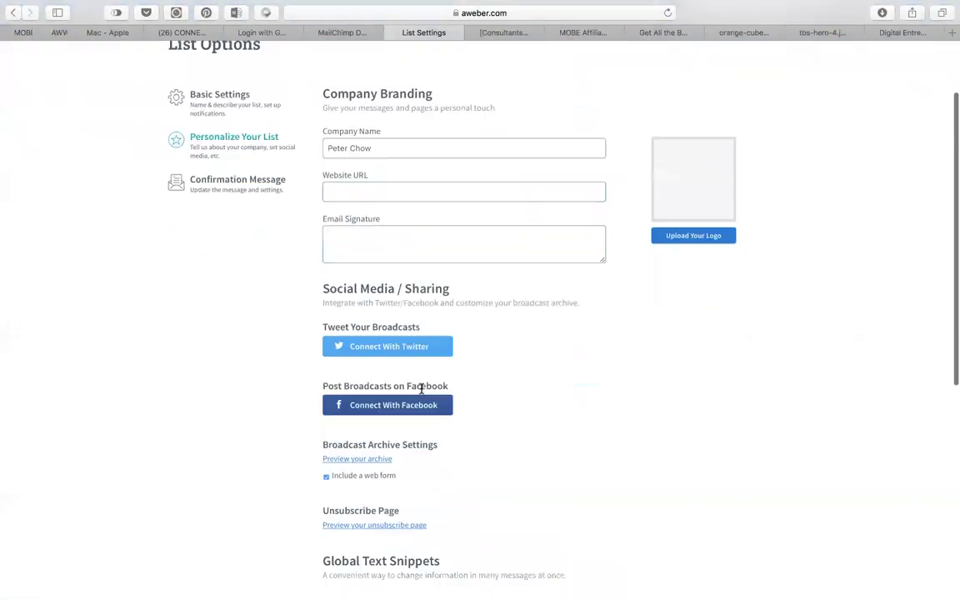
{"action": "scroll", "coordinate": [421, 388], "scroll_direction": "down", "scroll_amount": 4}
{"action": "scroll", "coordinate": [421, 367], "scroll_direction": "up", "scroll_amount": 6}
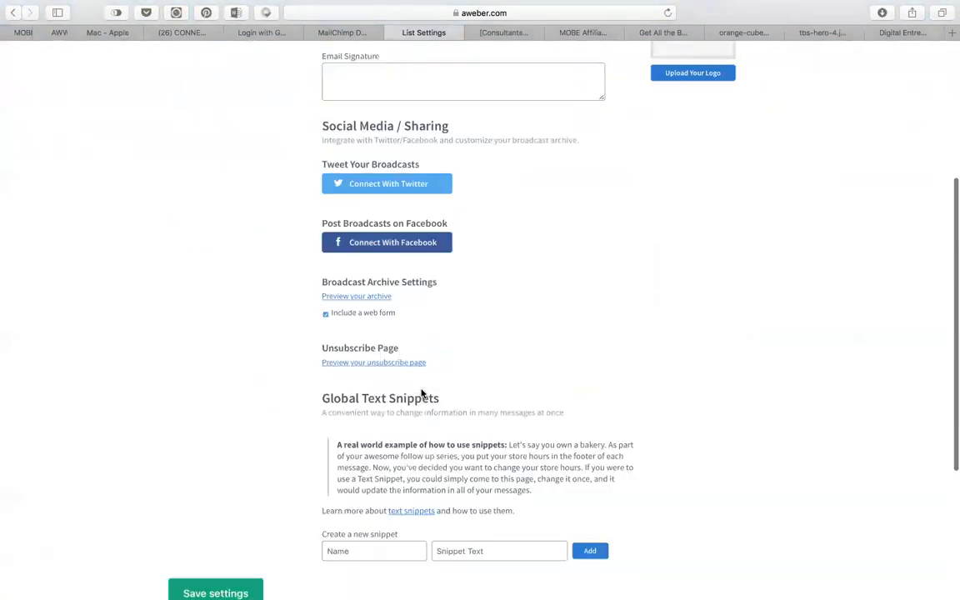
Turn off confirmation emails for AWeber sign-up forms and confirm the change.
{"action": "left_click", "coordinate": [221, 173]}
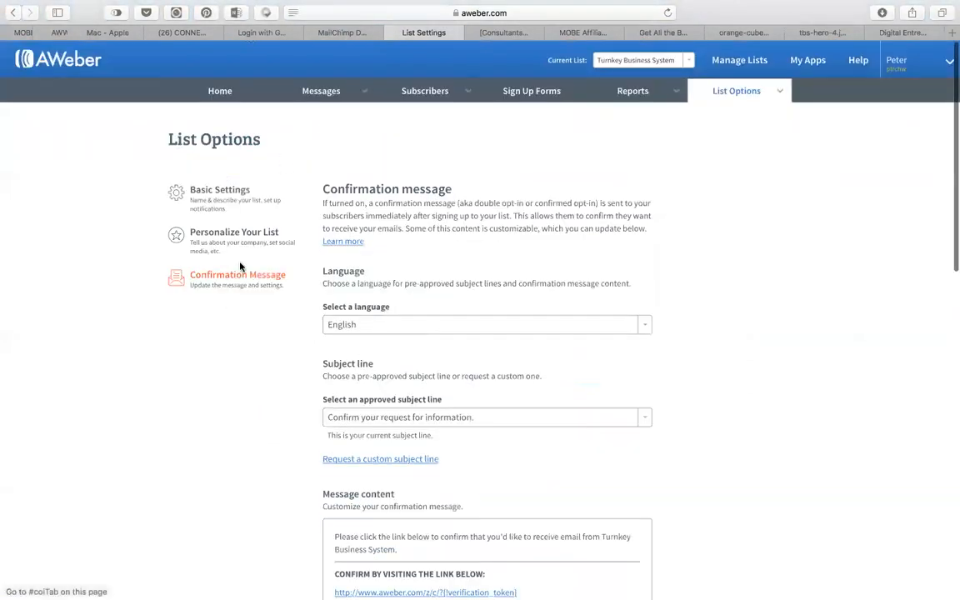
{"action": "scroll", "coordinate": [661, 357], "scroll_direction": "down", "scroll_amount": 3}
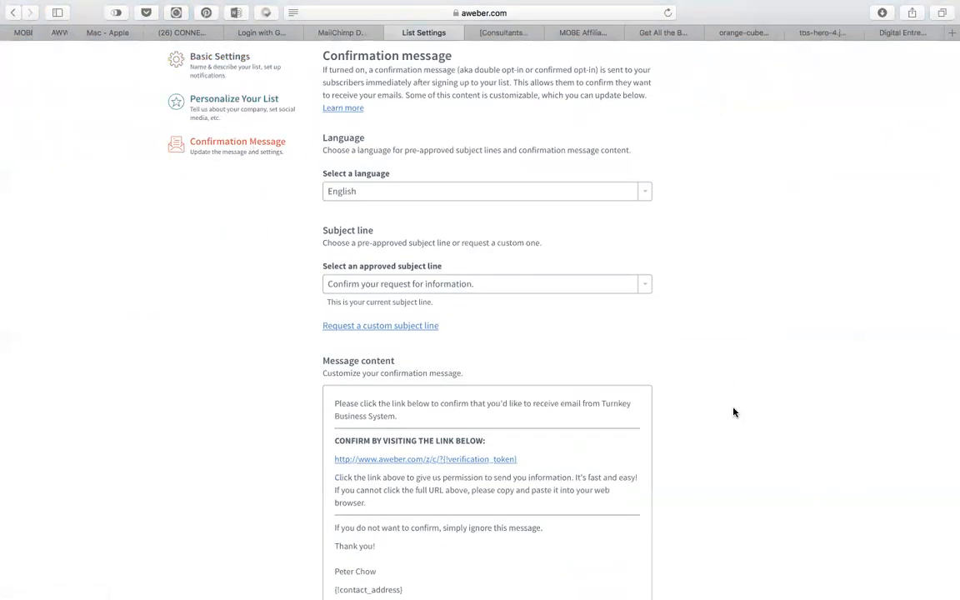
{"action": "scroll", "coordinate": [733, 412], "scroll_direction": "down", "scroll_amount": 5}
{"action": "scroll", "coordinate": [733, 412], "scroll_direction": "down", "scroll_amount": 7}
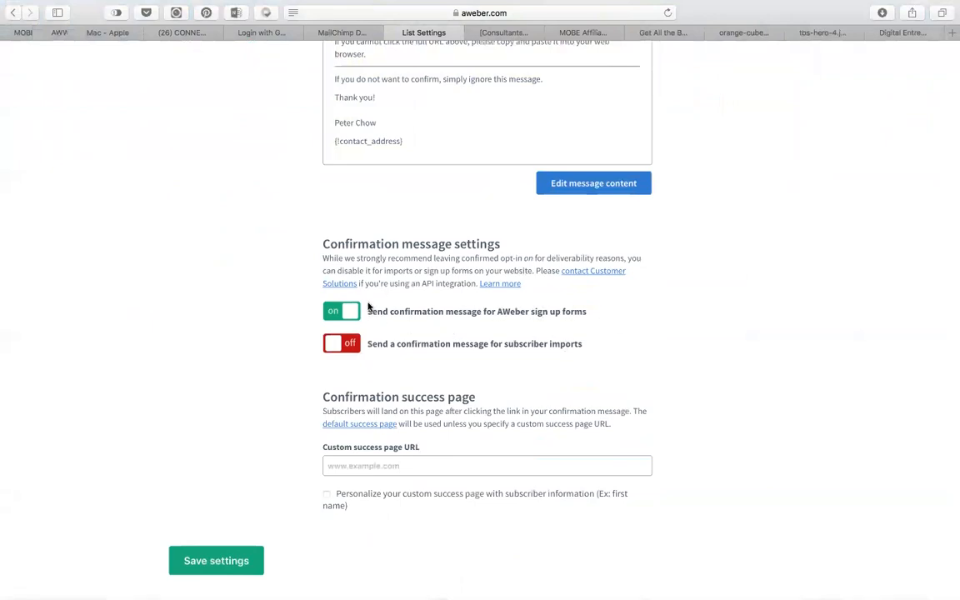
{"action": "left_click", "coordinate": [336, 312]}
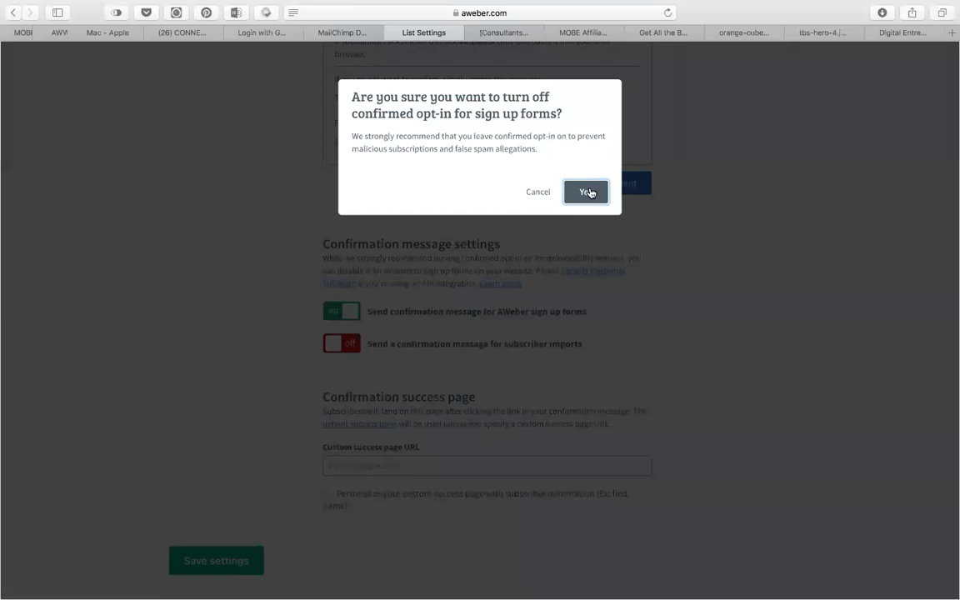
{"action": "left_click", "coordinate": [590, 193]}
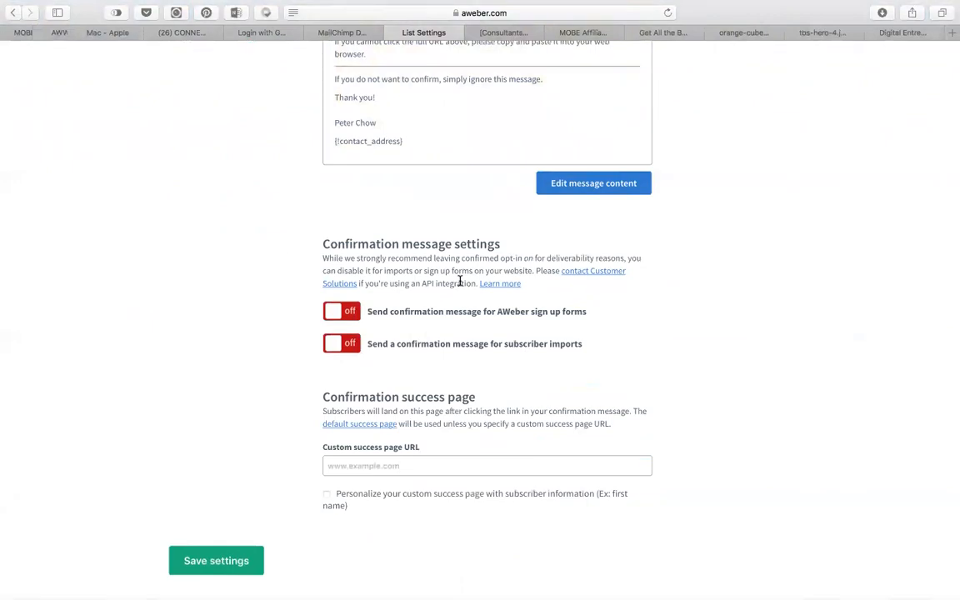
Save the updated confirmation message settings.
{"action": "scroll", "coordinate": [462, 124], "scroll_direction": "up", "scroll_amount": 5}
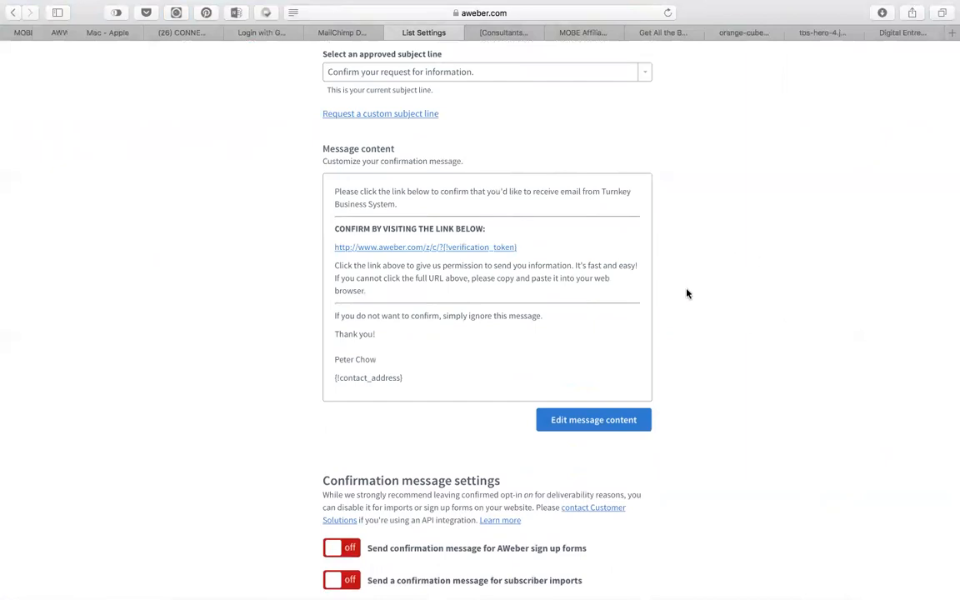
{"action": "scroll", "coordinate": [750, 317], "scroll_direction": "up", "scroll_amount": 10}
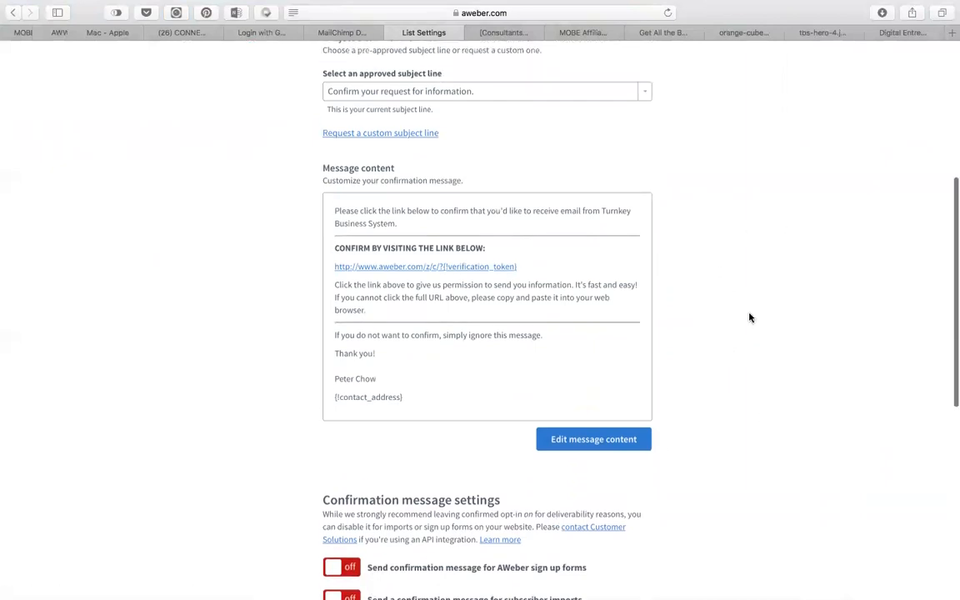
{"action": "right_click", "coordinate": [743, 261]}
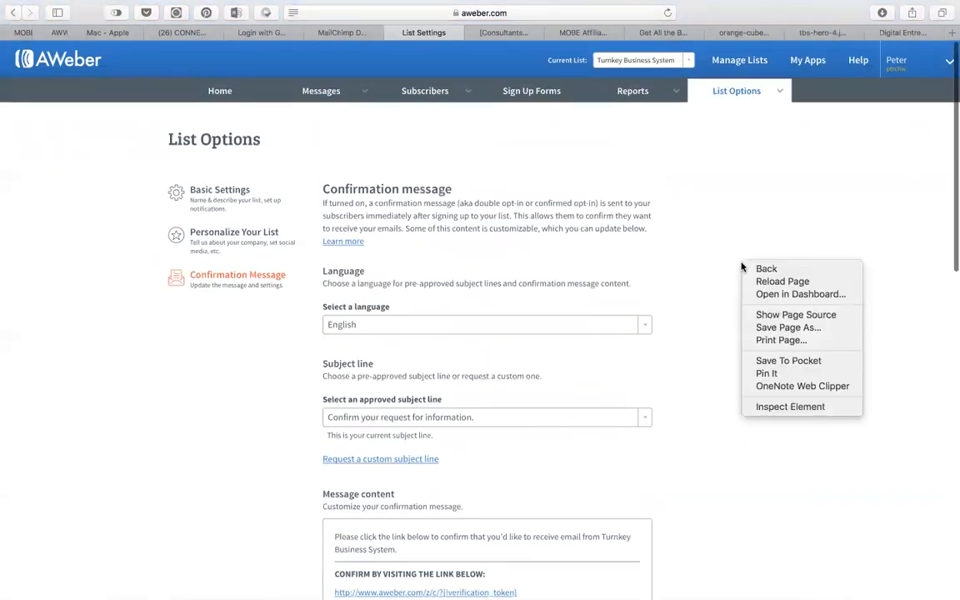
{"action": "left_click", "coordinate": [95, 520]}
{"action": "scroll", "coordinate": [113, 500], "scroll_direction": "down", "scroll_amount": 6}
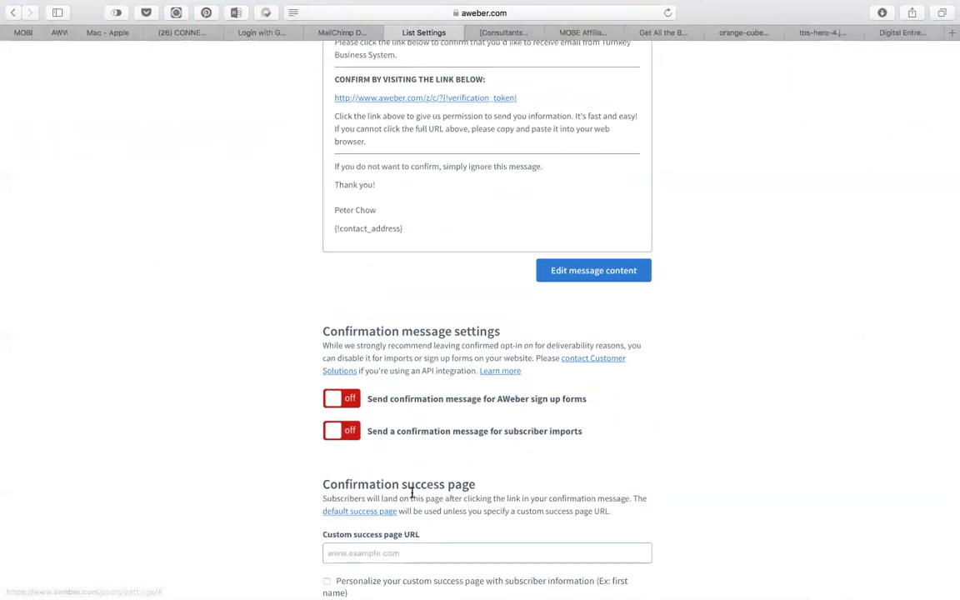
{"action": "scroll", "coordinate": [407, 492], "scroll_direction": "down", "scroll_amount": 4}
{"action": "left_click", "coordinate": [223, 349]}
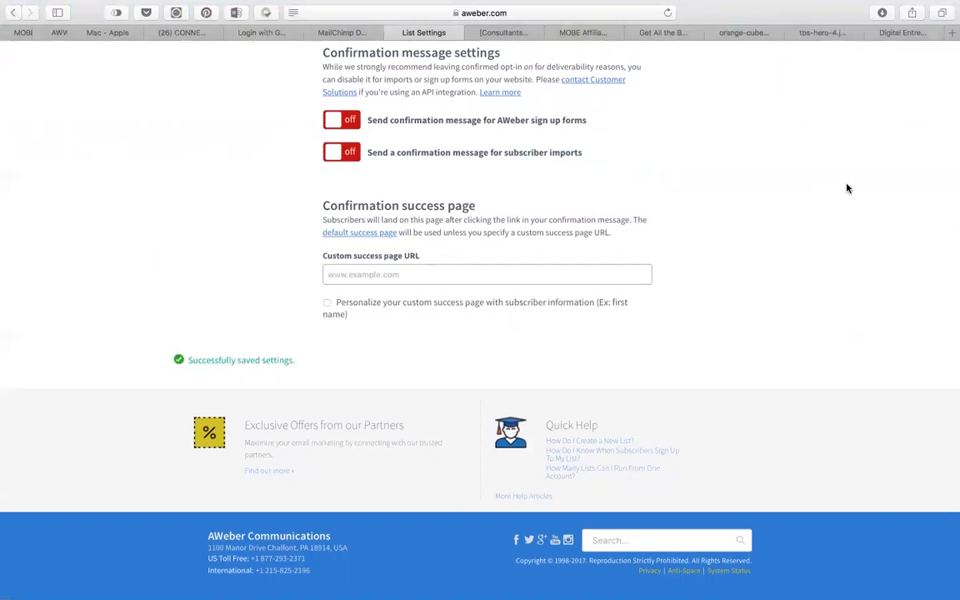
{"action": "scroll", "coordinate": [846, 188], "scroll_direction": "up", "scroll_amount": 10}
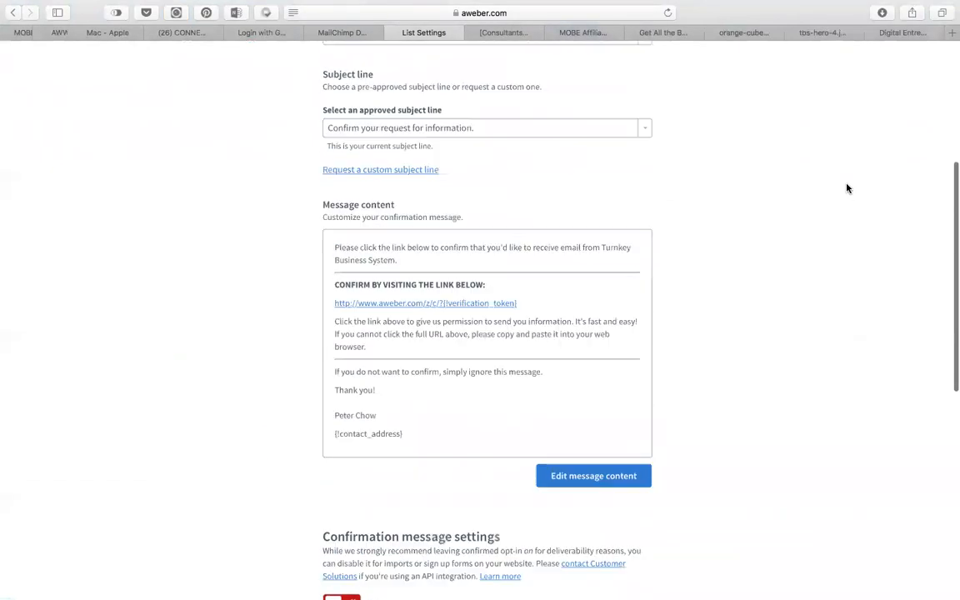
{"action": "scroll", "coordinate": [846, 188], "scroll_direction": "up", "scroll_amount": 6}
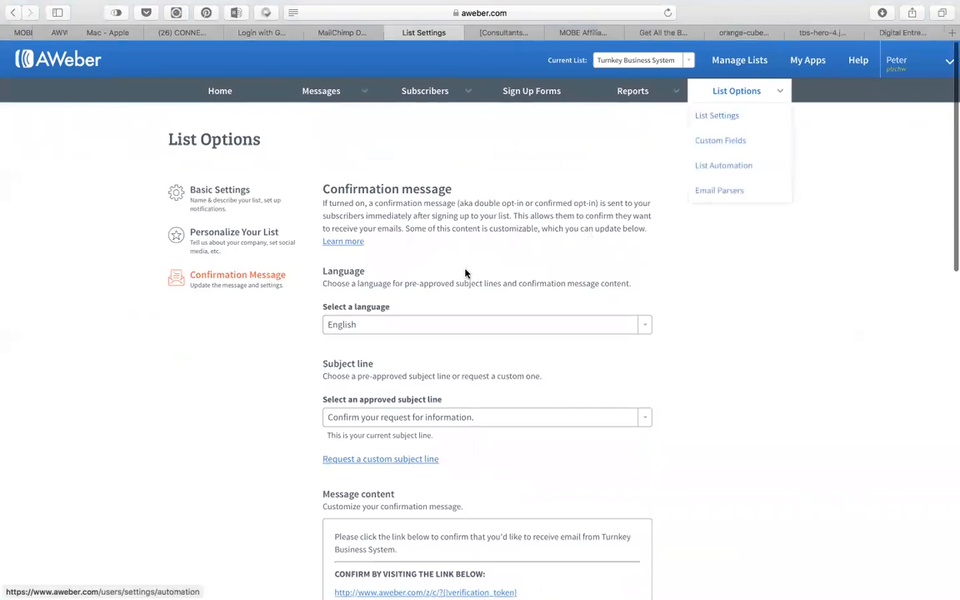
Start a new Legacy Follow Up Series message in the Drag & Drop Email Builder.
{"action": "mouse_move", "coordinate": [306, 94]}
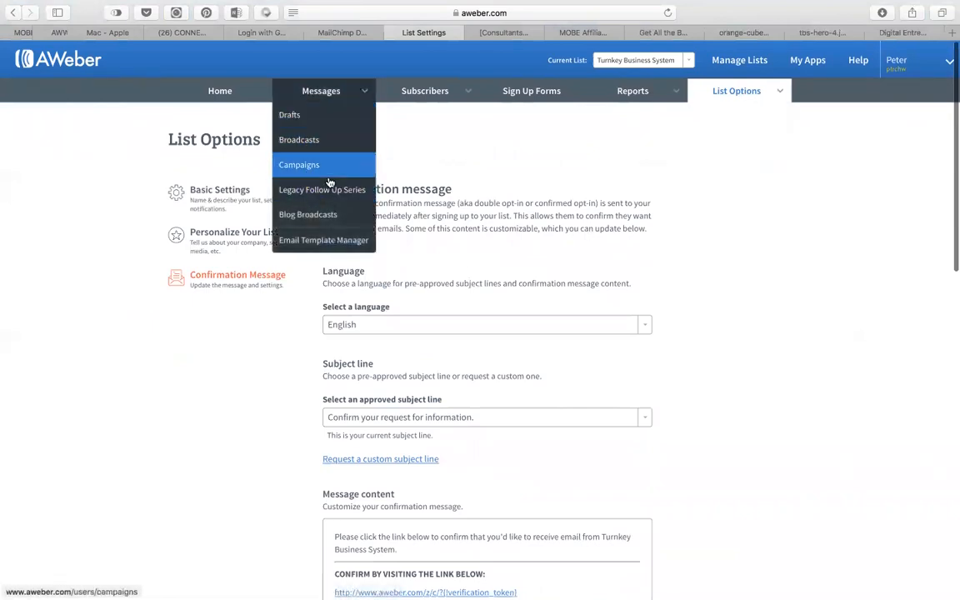
{"action": "left_click", "coordinate": [306, 191]}
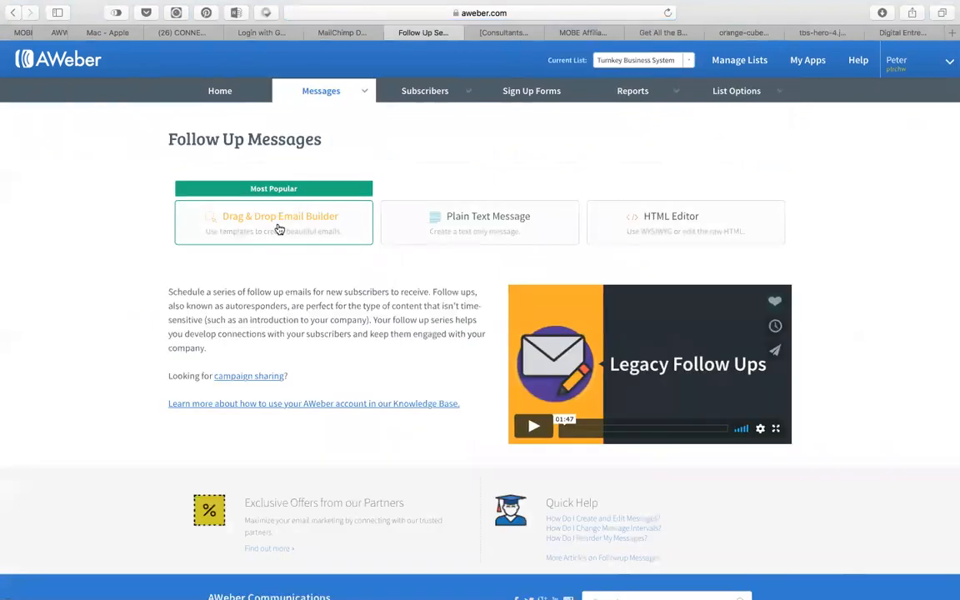
{"action": "left_click", "coordinate": [279, 226]}
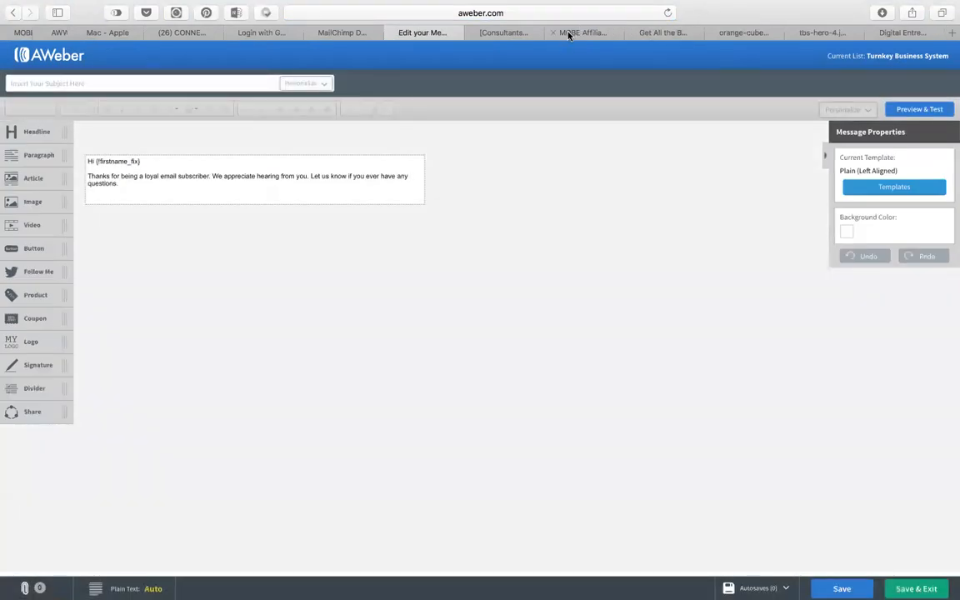
{"action": "left_click_drag", "start_coordinate": [425, 36], "coordinate": [819, 37]}
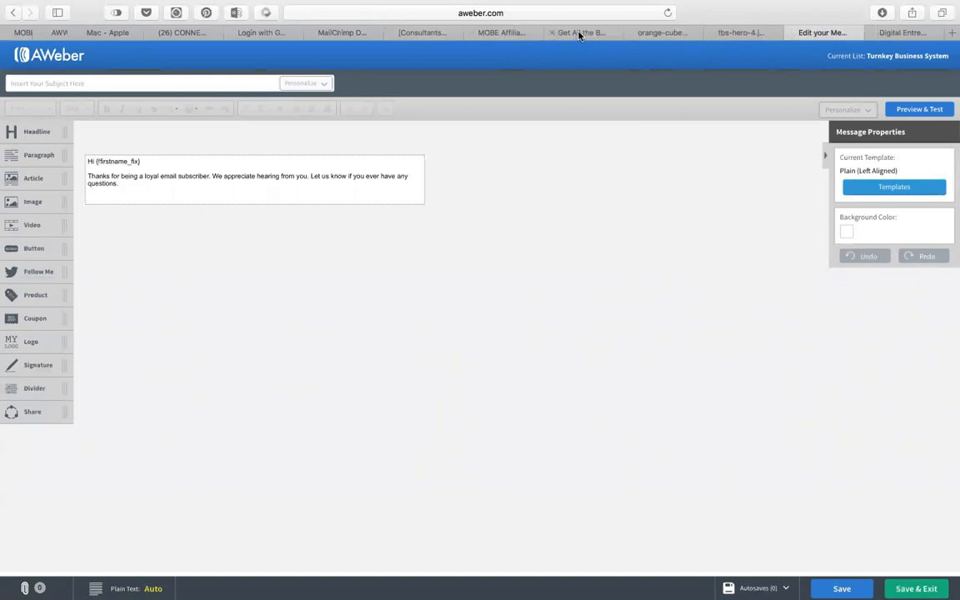
{"action": "left_click", "coordinate": [554, 35]}
Copy Email #1's subject line from the MOBE affiliate swipes page and return to AWeber.
{"action": "left_click", "coordinate": [505, 36]}
{"action": "scroll", "coordinate": [481, 291], "scroll_direction": "down", "scroll_amount": 20}
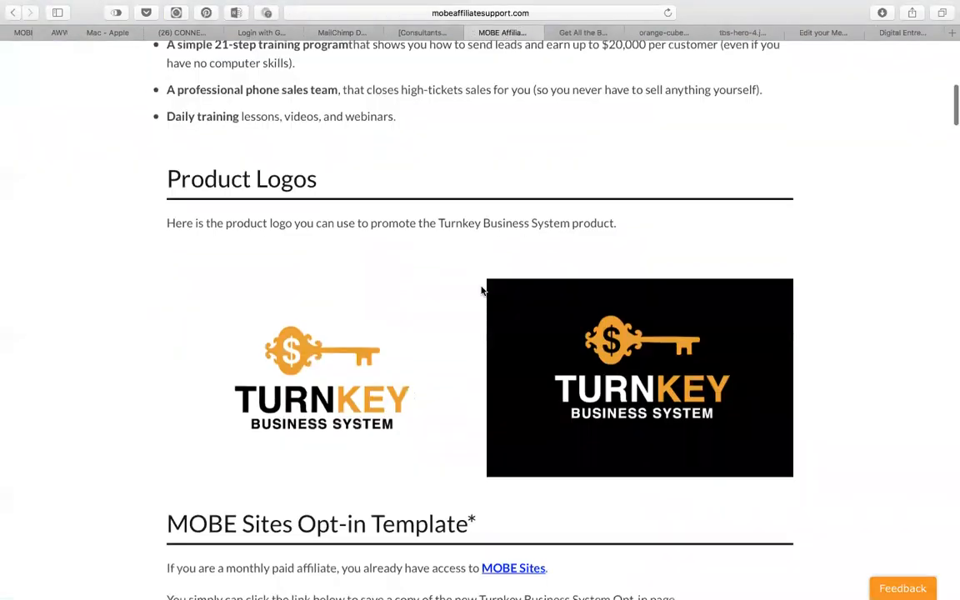
{"action": "scroll", "coordinate": [481, 291], "scroll_direction": "down", "scroll_amount": 20}
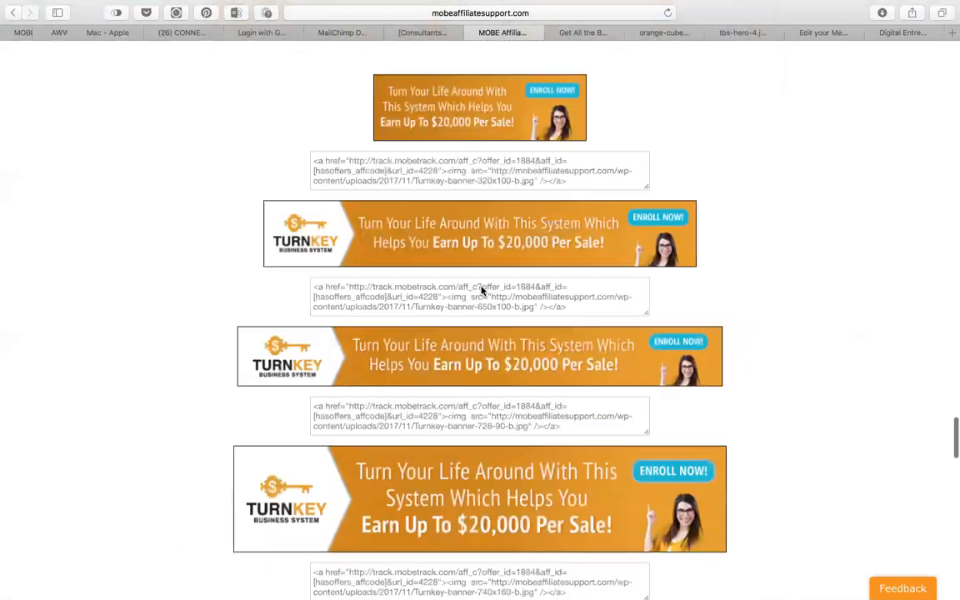
{"action": "scroll", "coordinate": [482, 291], "scroll_direction": "up", "scroll_amount": 5}
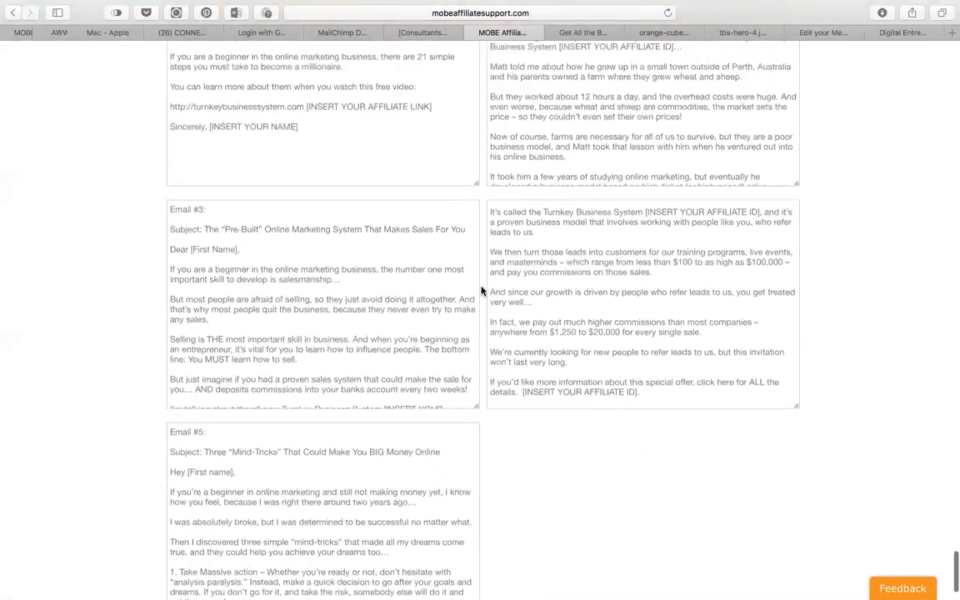
{"action": "scroll", "coordinate": [482, 291], "scroll_direction": "down", "scroll_amount": 4}
{"action": "scroll", "coordinate": [482, 291], "scroll_direction": "down", "scroll_amount": 2}
{"action": "scroll", "coordinate": [481, 290], "scroll_direction": "up", "scroll_amount": 6}
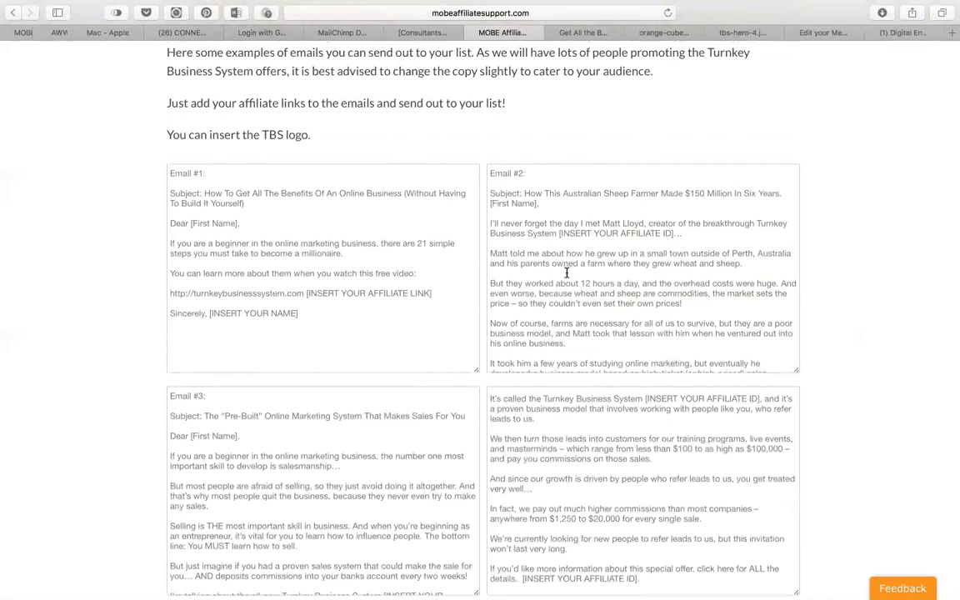
{"action": "left_click_drag", "start_coordinate": [203, 195], "coordinate": [290, 200]}
{"action": "key", "text": "super+c"}
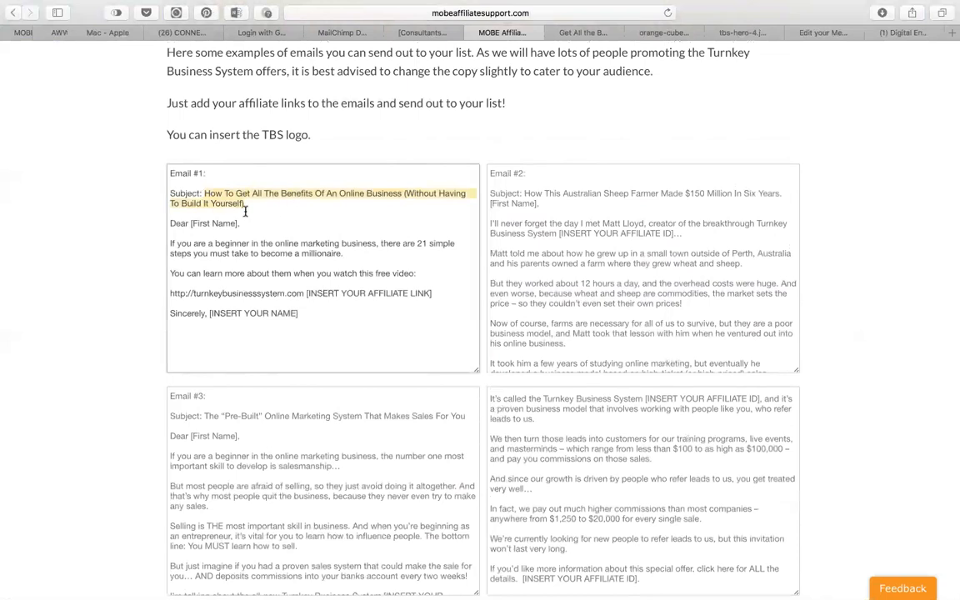
{"action": "left_click", "coordinate": [834, 34]}
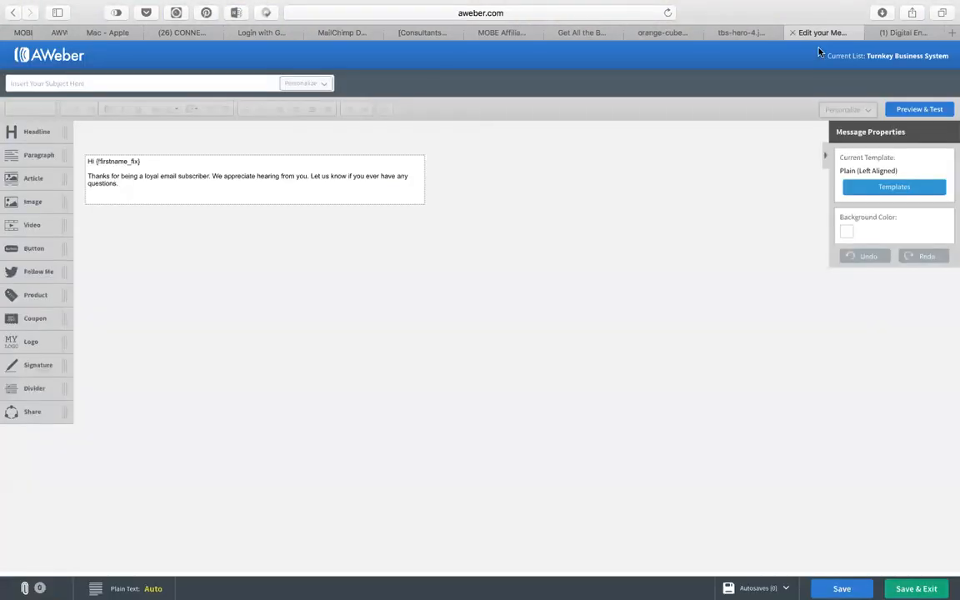
Paste the 'How To Get All The Benefits…' headline as the subject, then copy Email #1's body text.
{"action": "left_click", "coordinate": [199, 85]}
{"action": "key", "text": "super+v"}
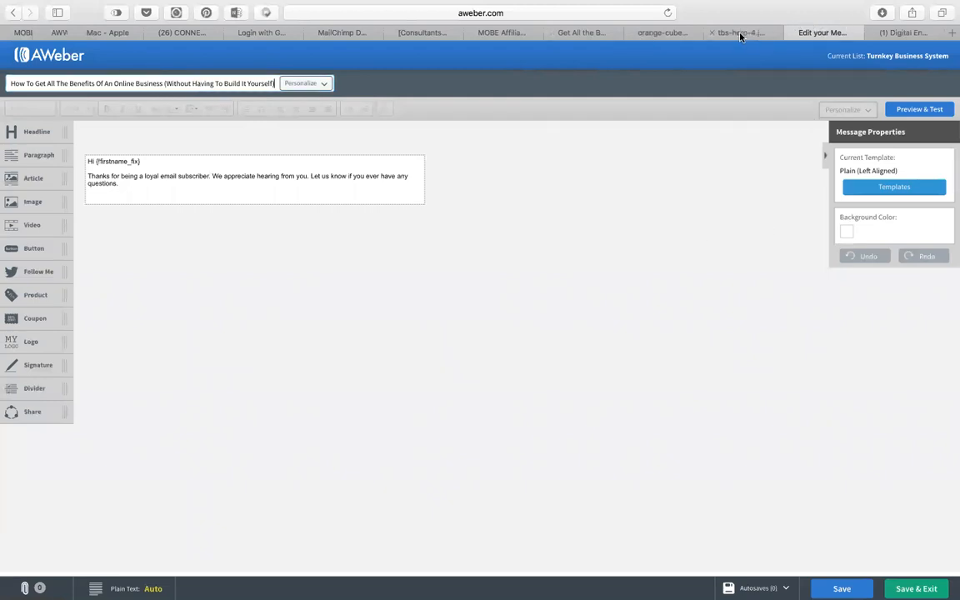
{"action": "left_click", "coordinate": [587, 33]}
{"action": "left_click_drag", "start_coordinate": [582, 33], "coordinate": [748, 39]}
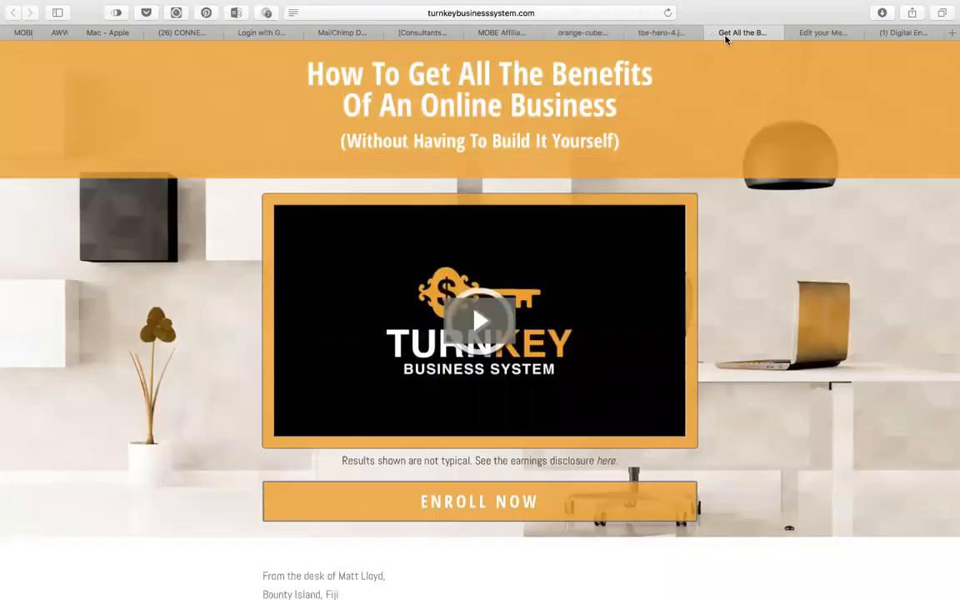
{"action": "left_click", "coordinate": [572, 33]}
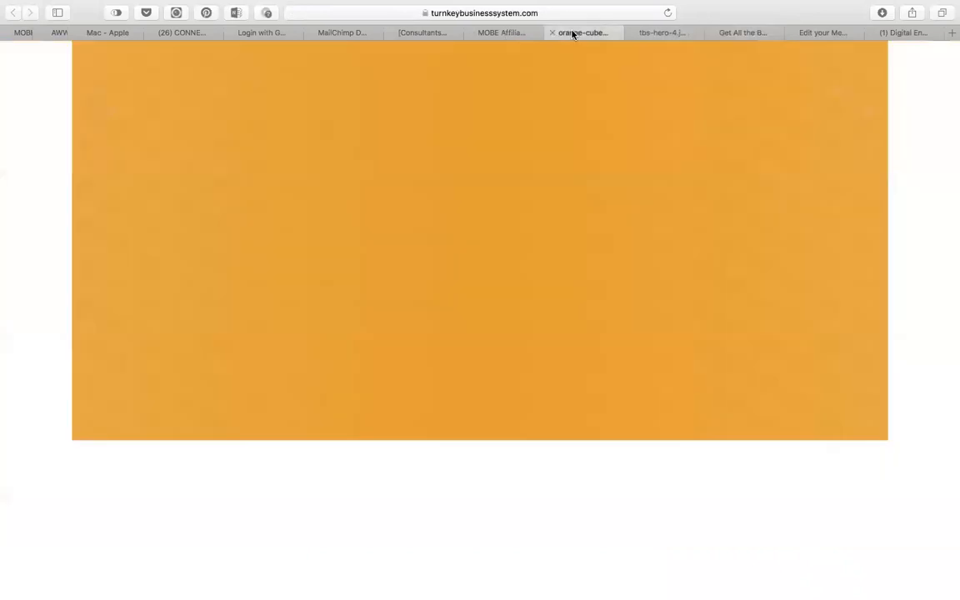
{"action": "left_click_drag", "start_coordinate": [502, 36], "coordinate": [753, 40]}
{"action": "left_click_drag", "start_coordinate": [171, 223], "coordinate": [331, 322]}
{"action": "key", "text": "super+c"}
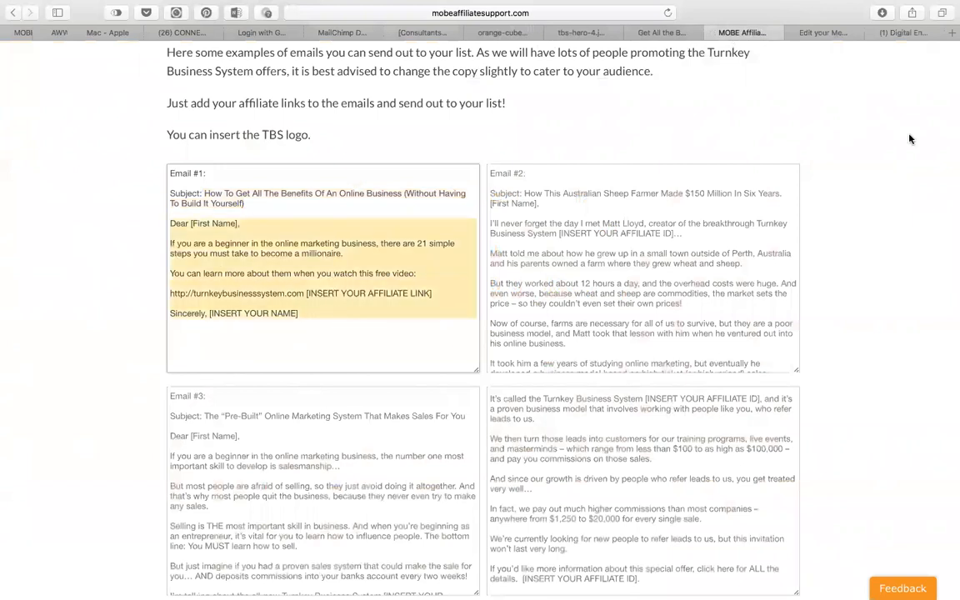
{"action": "left_click", "coordinate": [821, 32]}
{"action": "left_click", "coordinate": [160, 178]}
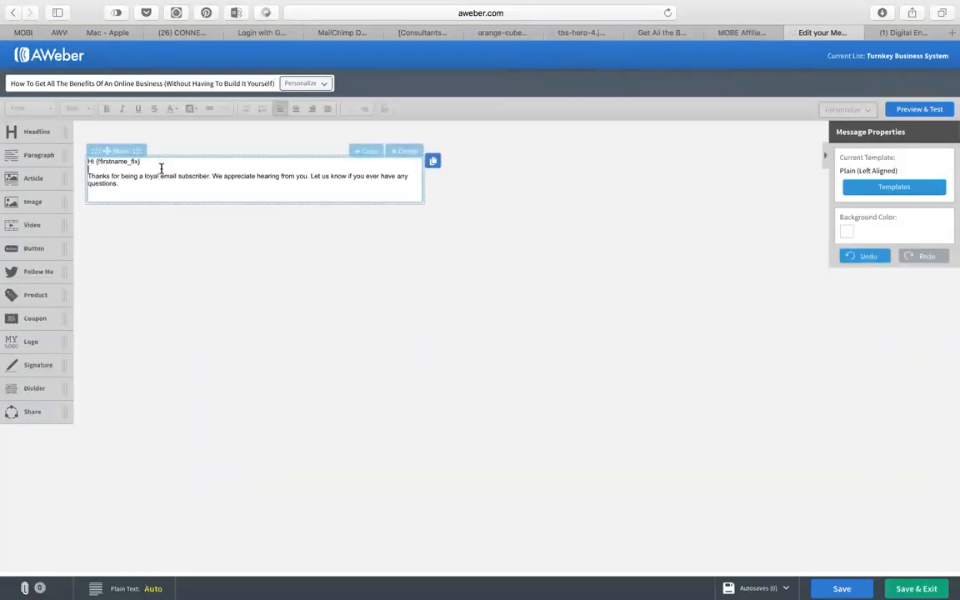
Replace the text block's placeholder with the copied Email #1 body.
{"action": "key", "text": "super+a"}
{"action": "key", "text": "super+v"}
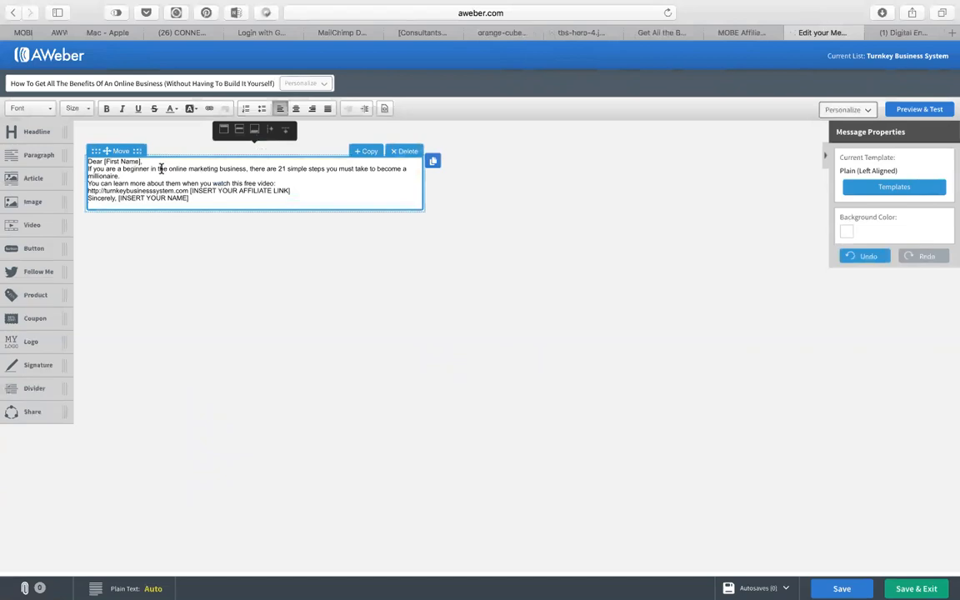
{"action": "key", "text": "super+plus"}
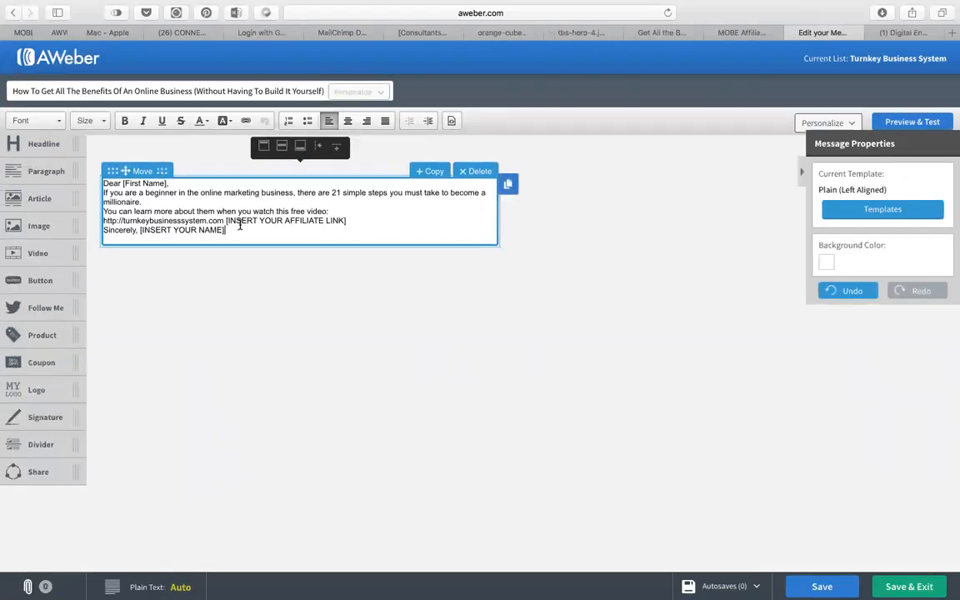
Format all the email text as Helvetica, size 14.
{"action": "key", "text": "super+a"}
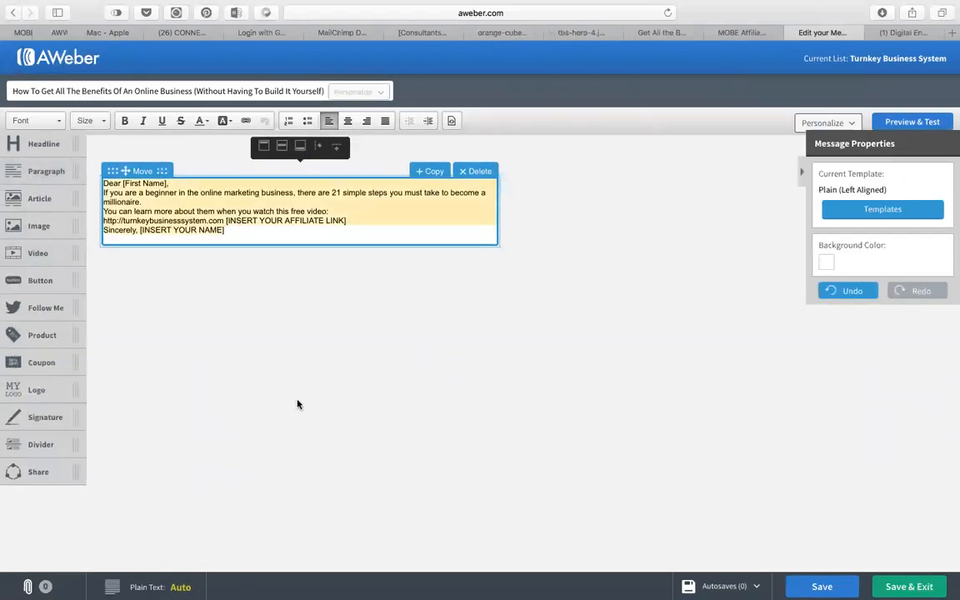
{"action": "left_click", "coordinate": [55, 119]}
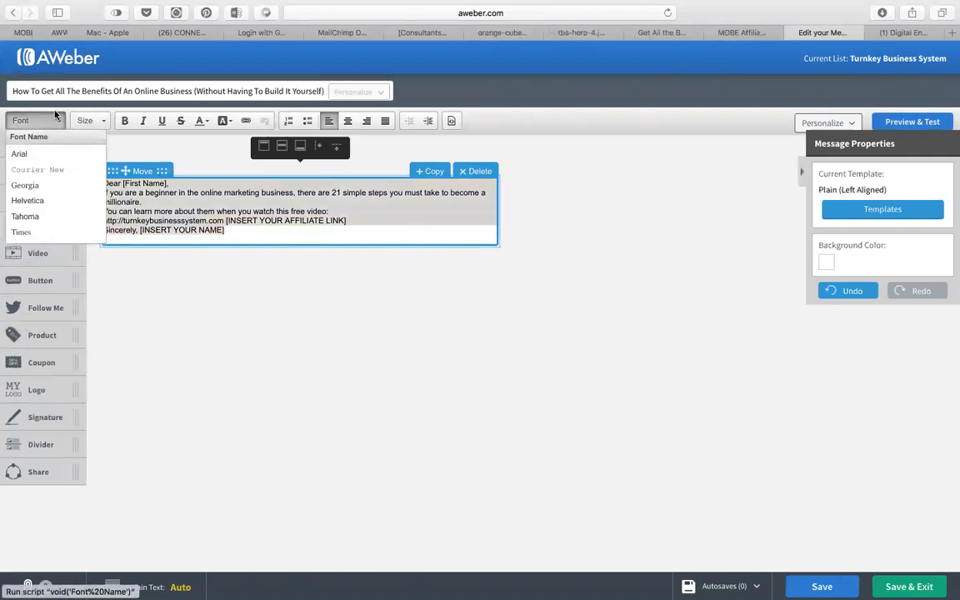
{"action": "left_click", "coordinate": [38, 200]}
{"action": "left_click", "coordinate": [96, 120]}
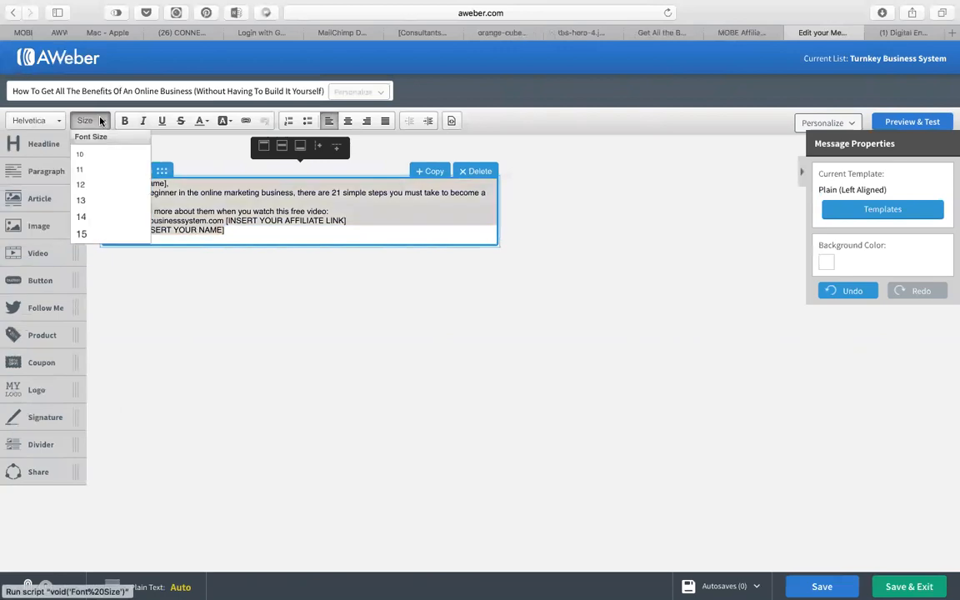
{"action": "left_click", "coordinate": [83, 217]}
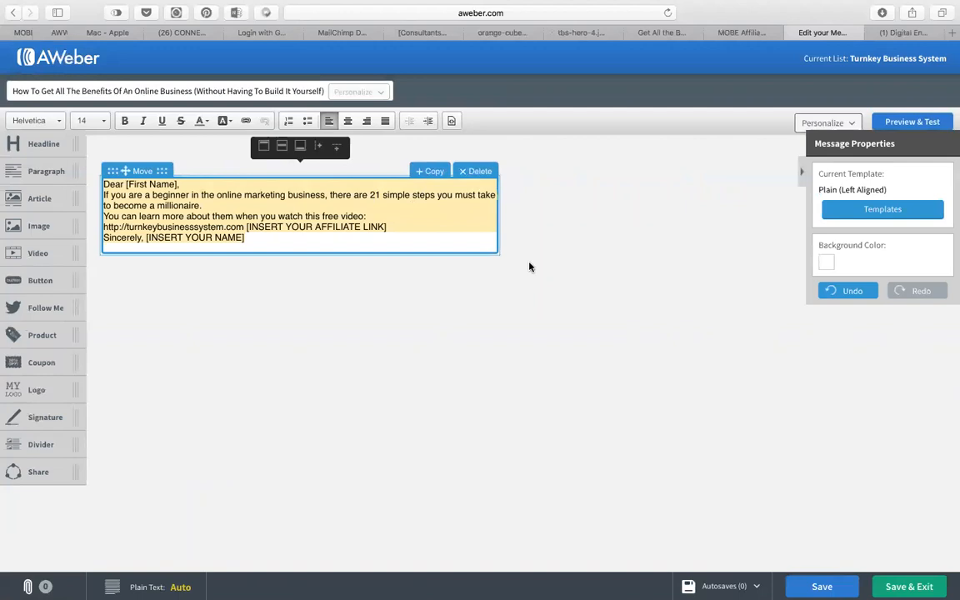
Swap the [First Name] placeholder for the {!firstname_fix} first-name tag, then delete the tag.
{"action": "left_click", "coordinate": [189, 186]}
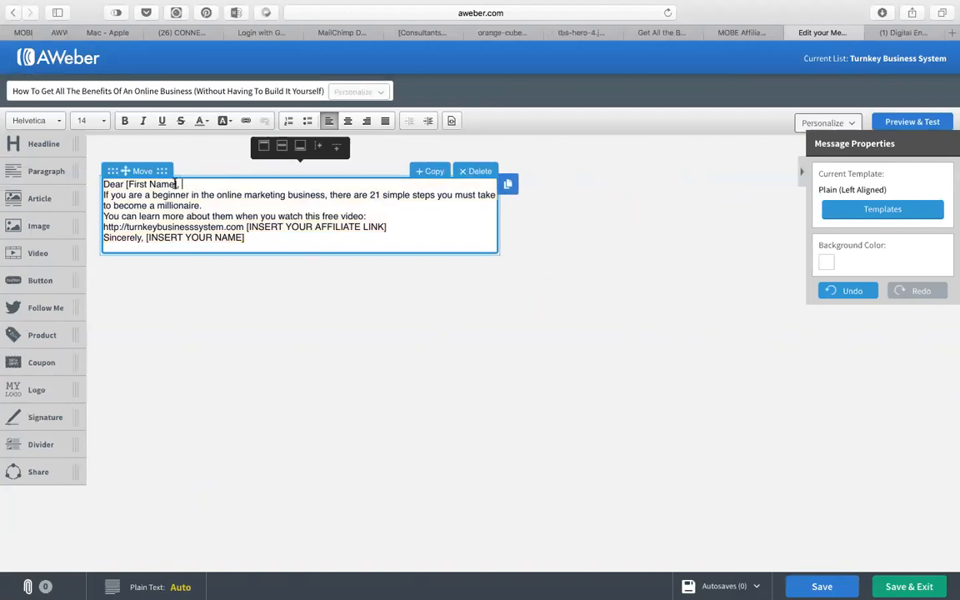
{"action": "left_click_drag", "start_coordinate": [177, 184], "coordinate": [127, 181]}
{"action": "left_click", "coordinate": [347, 277]}
{"action": "left_click_drag", "start_coordinate": [145, 184], "coordinate": [125, 184]}
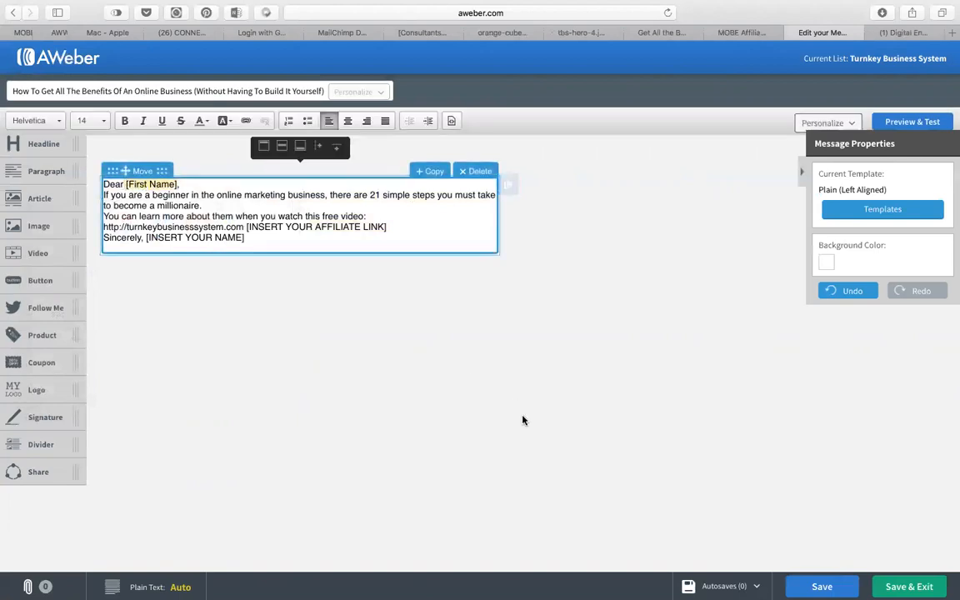
{"action": "left_click", "coordinate": [850, 123]}
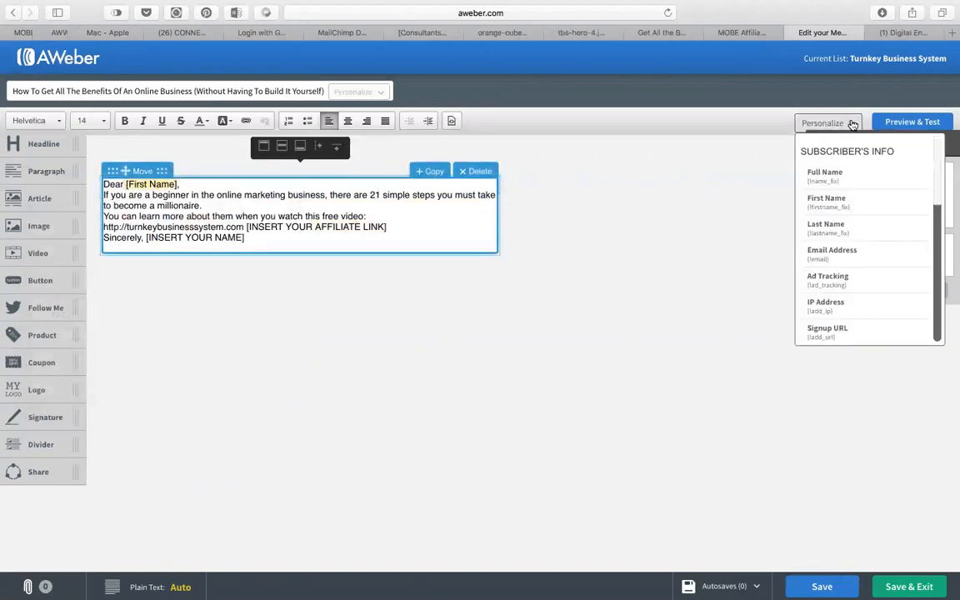
{"action": "left_click", "coordinate": [823, 198]}
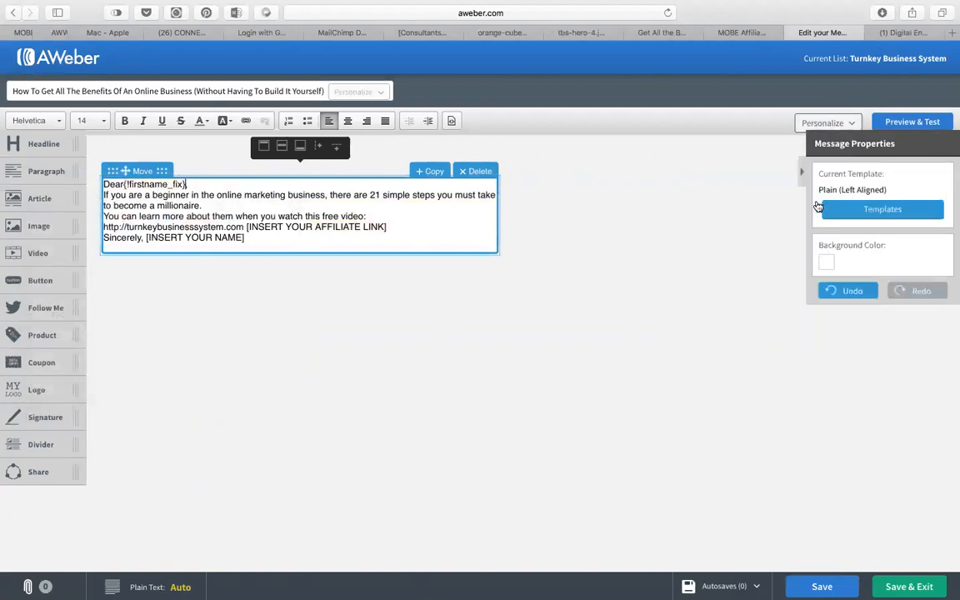
{"action": "left_click", "coordinate": [124, 184]}
{"action": "left_click_drag", "start_coordinate": [190, 183], "coordinate": [128, 183]}
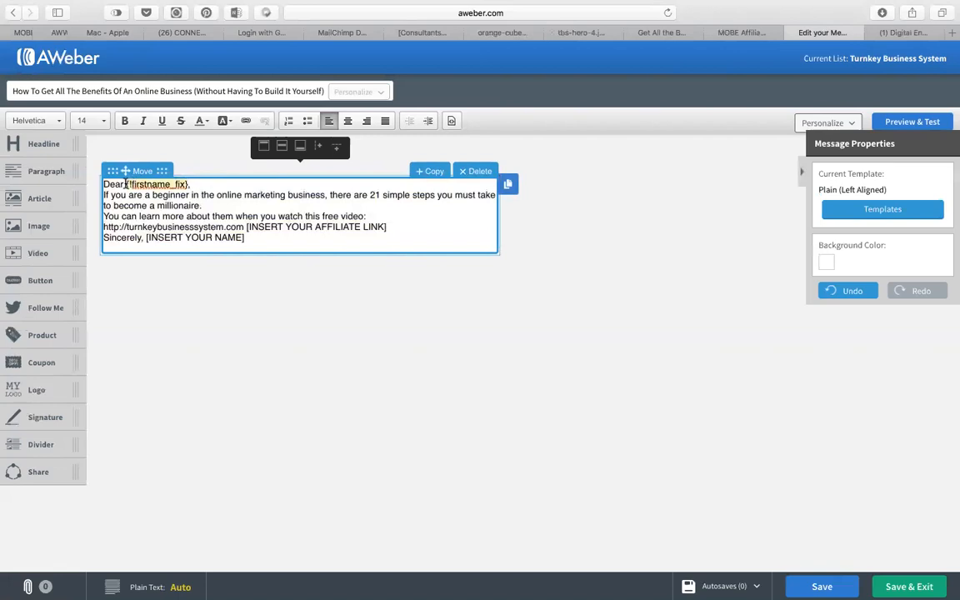
{"action": "key", "text": "BackSpace"}
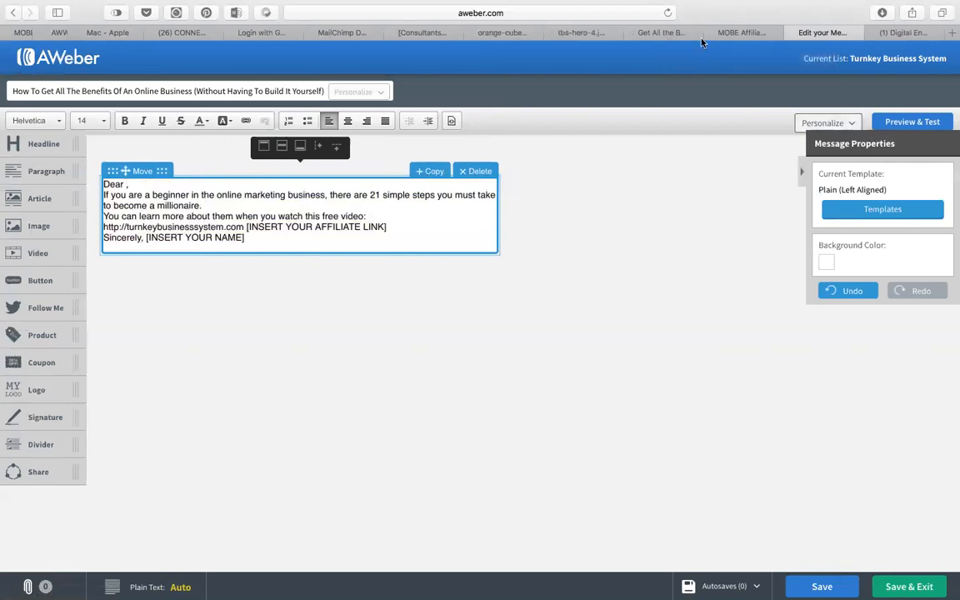
{"action": "left_click", "coordinate": [663, 33]}
{"action": "left_click", "coordinate": [740, 34]}
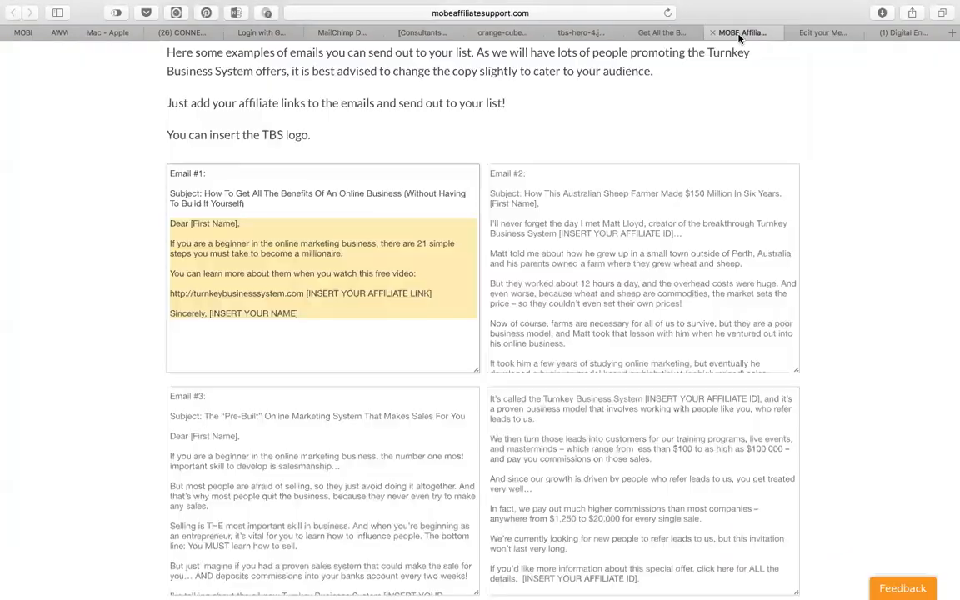
{"action": "scroll", "coordinate": [319, 214], "scroll_direction": "up", "scroll_amount": 20}
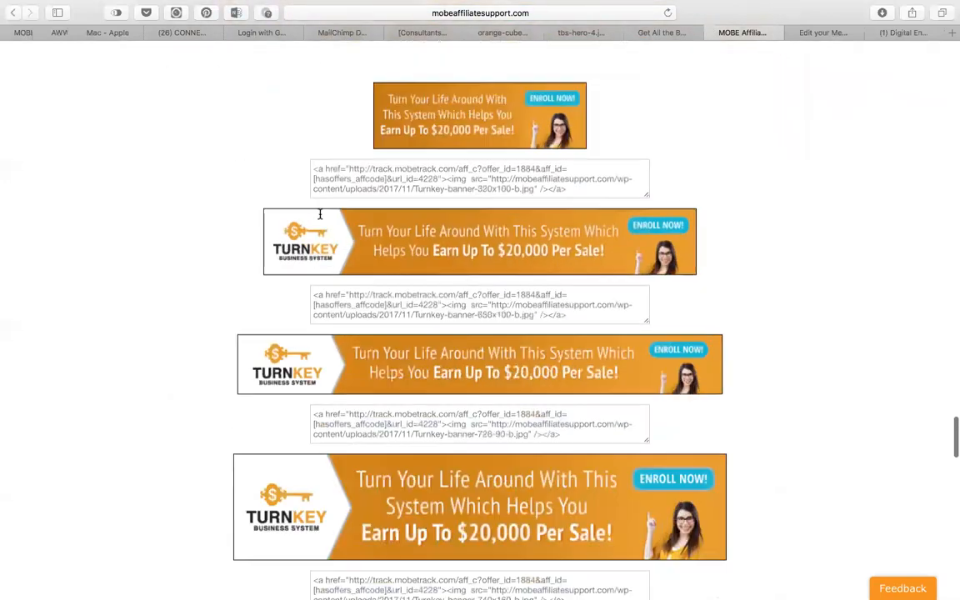
{"action": "left_click", "coordinate": [829, 32]}
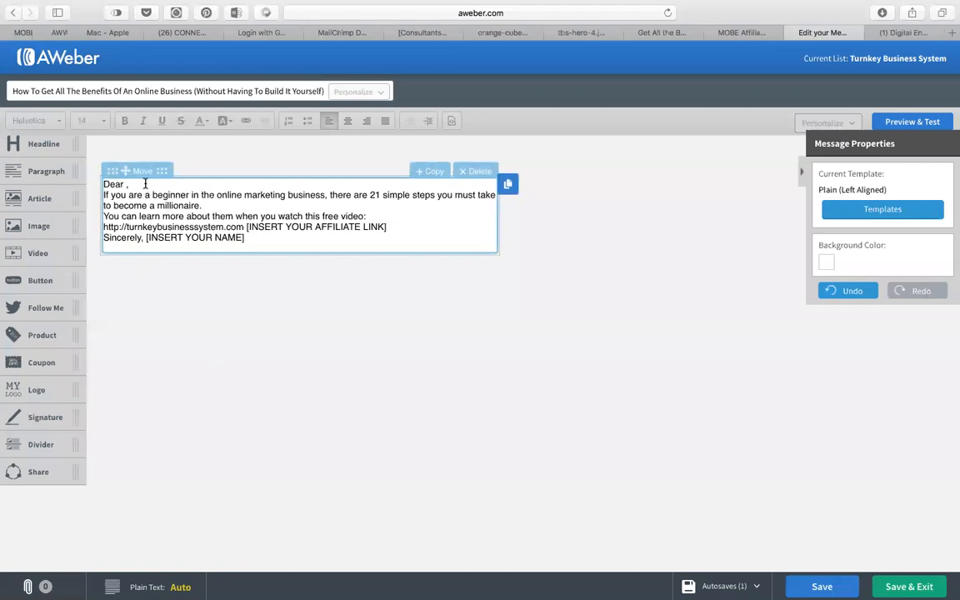
{"action": "left_click", "coordinate": [729, 32]}
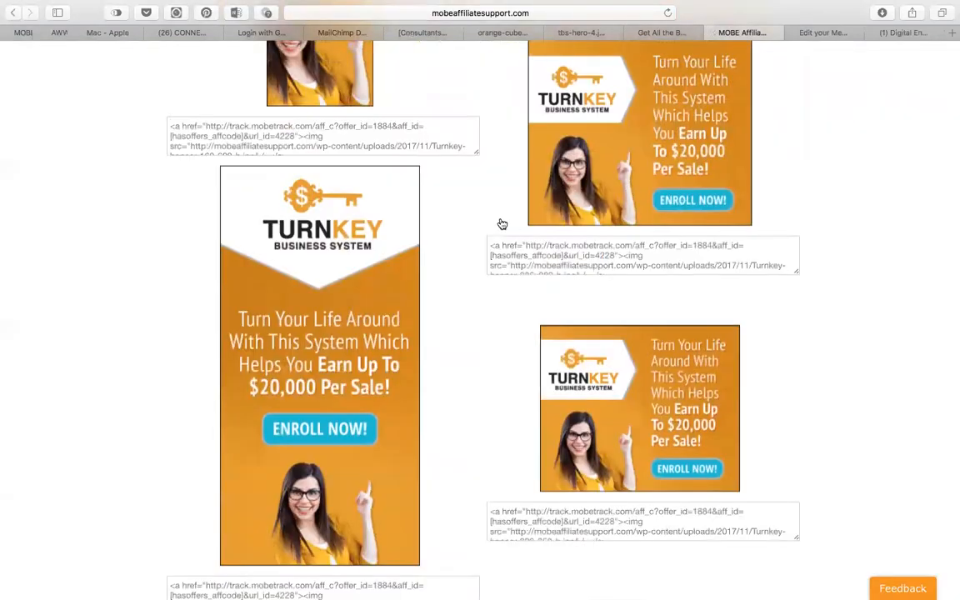
{"action": "scroll", "coordinate": [503, 223], "scroll_direction": "up", "scroll_amount": 20}
{"action": "scroll", "coordinate": [503, 222], "scroll_direction": "down", "scroll_amount": 5}
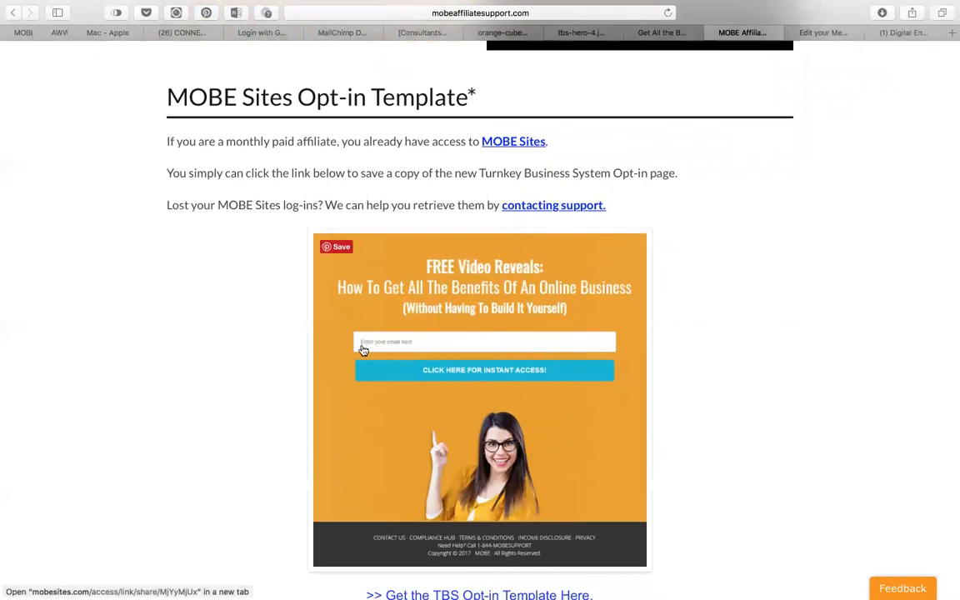
{"action": "left_click", "coordinate": [829, 49]}
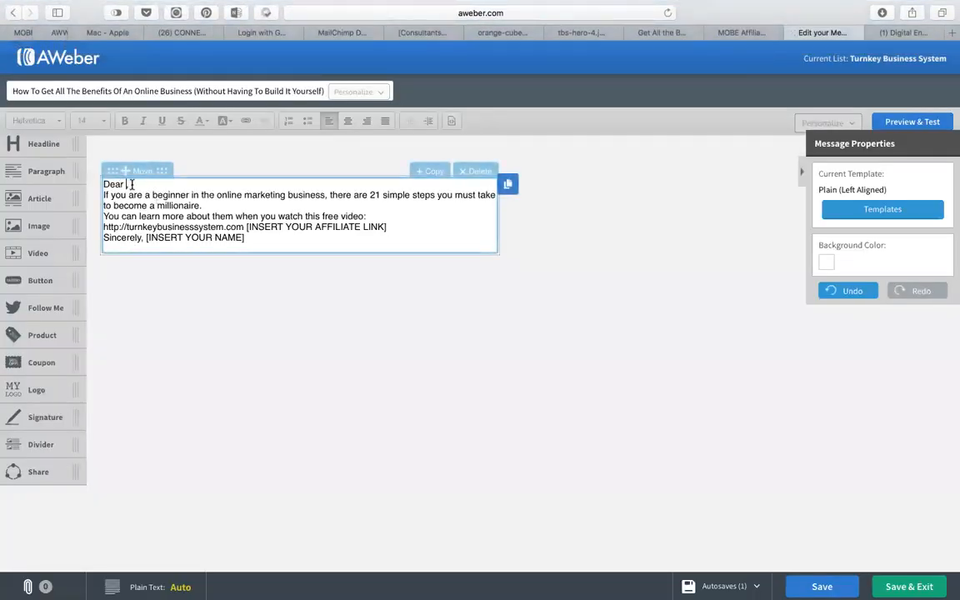
{"action": "left_click_drag", "start_coordinate": [132, 184], "coordinate": [106, 184]}
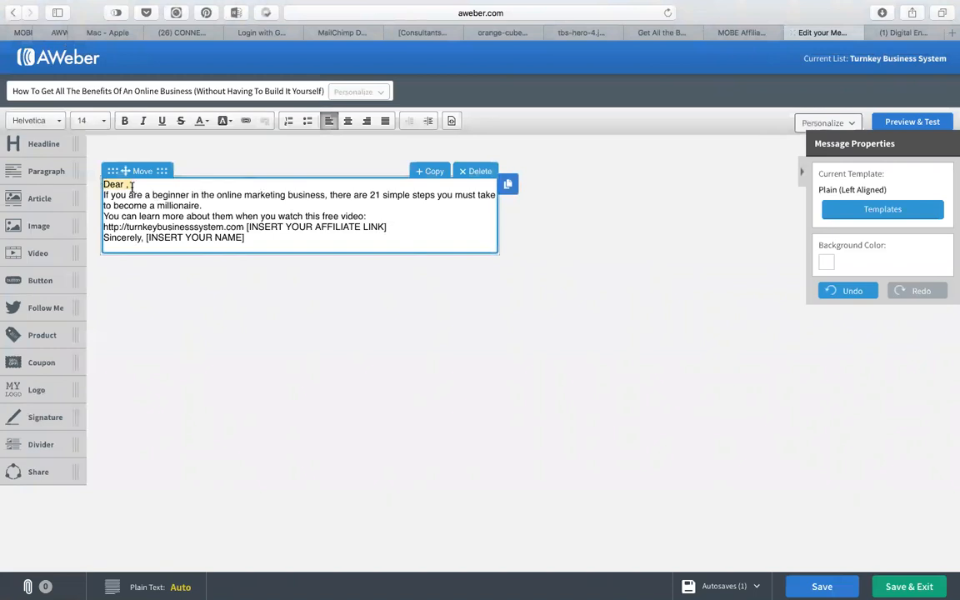
Replace the greeting line with 'Hey,' followed by a blank line.
{"action": "left_click", "coordinate": [128, 185]}
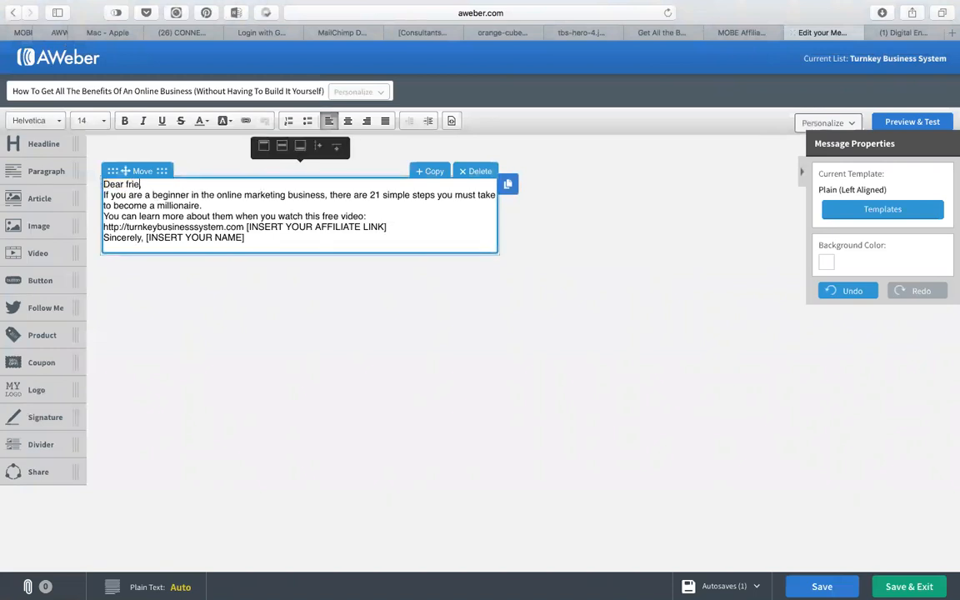
{"action": "left_click_drag", "start_coordinate": [104, 194], "coordinate": [93, 173]}
{"action": "key", "text": "BackSpace"}
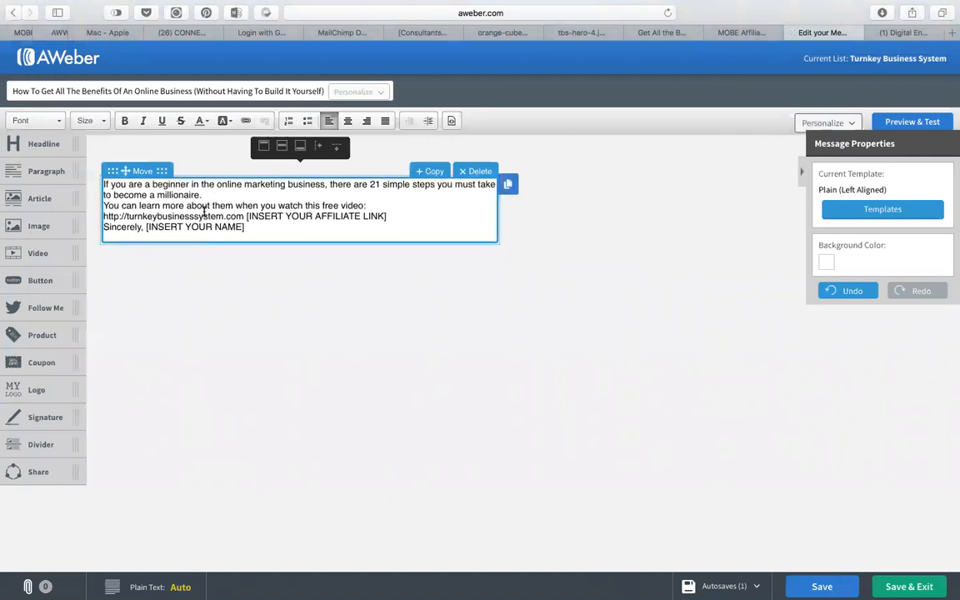
{"action": "type", "text": "Hey,"}
{"action": "key", "text": "Return"}
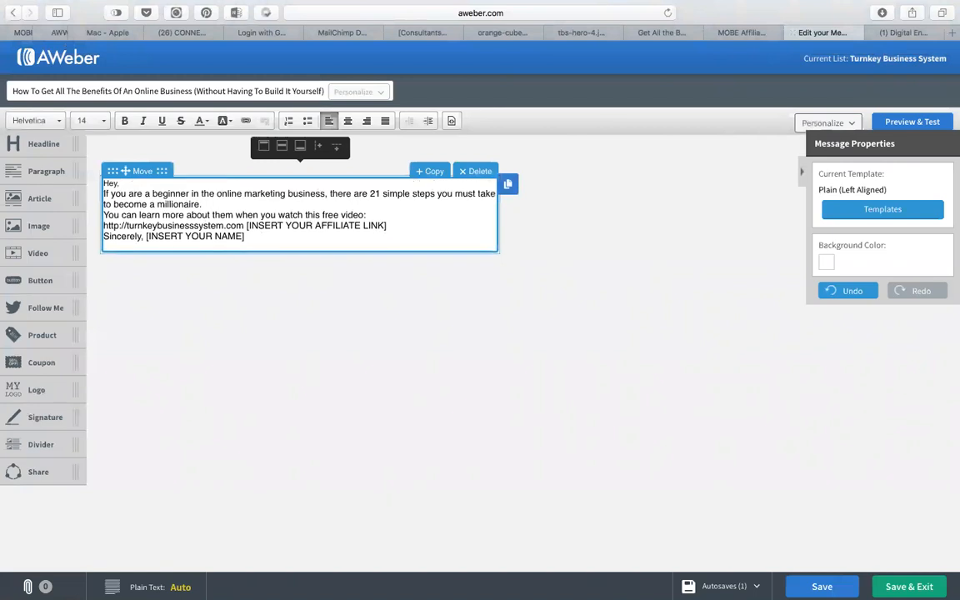
{"action": "key", "text": "Return"}
Add blank lines between the paragraphs, the video URL and the sign-off.
{"action": "left_click", "coordinate": [213, 214]}
{"action": "key", "text": "Return"}
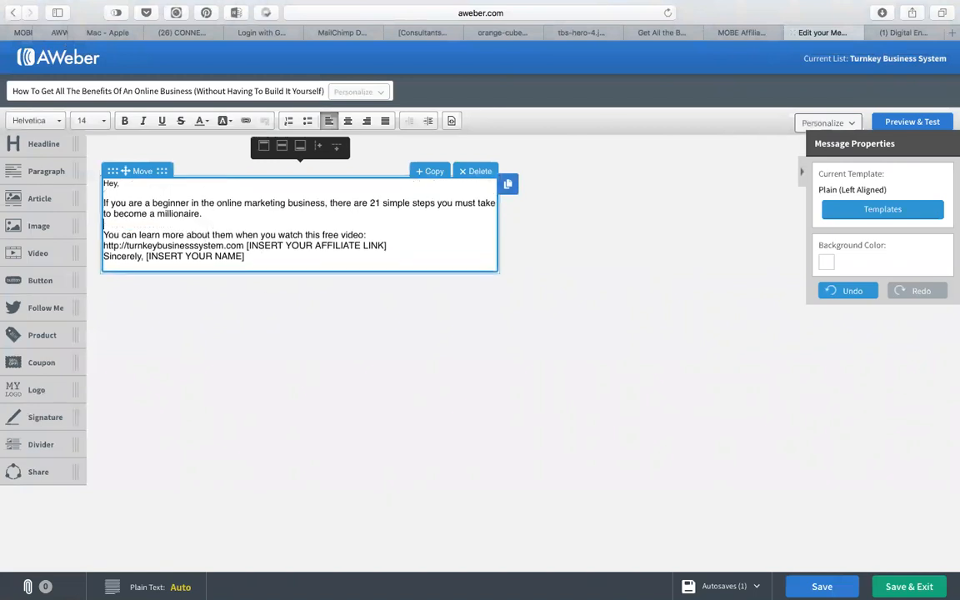
{"action": "key", "text": "Return"}
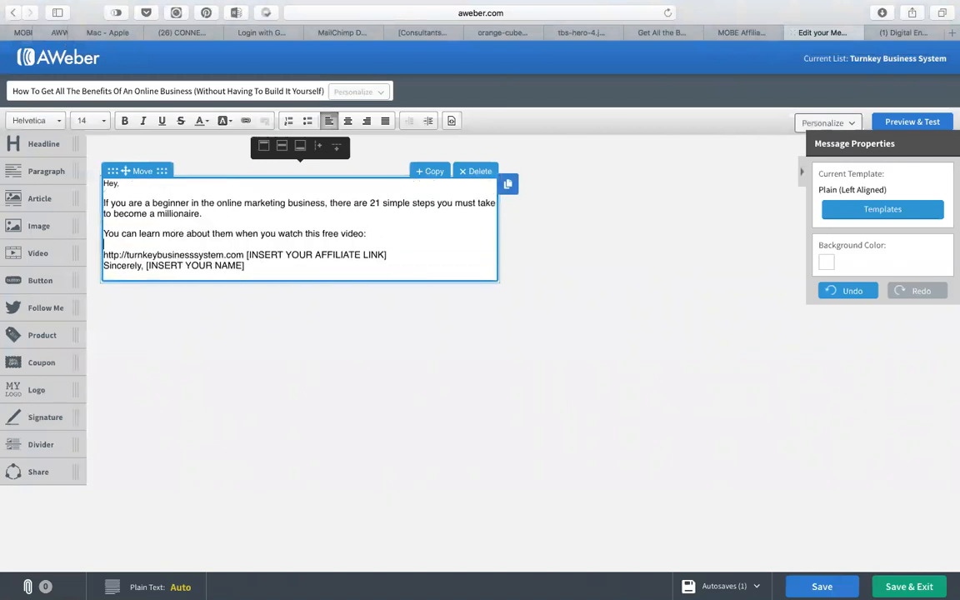
{"action": "left_click", "coordinate": [408, 255]}
{"action": "key", "text": "Return"}
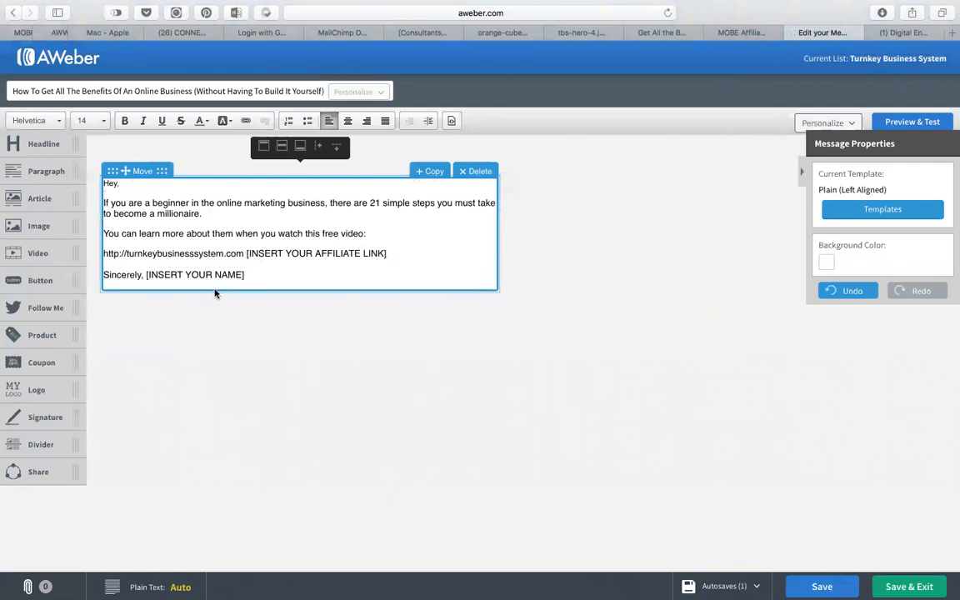
Remove the [INSERT YOUR NAME] placeholder and start a new line under Sincerely.
{"action": "left_click_drag", "start_coordinate": [255, 274], "coordinate": [146, 274]}
{"action": "key", "text": "BackSpace"}
{"action": "key", "text": "Return"}
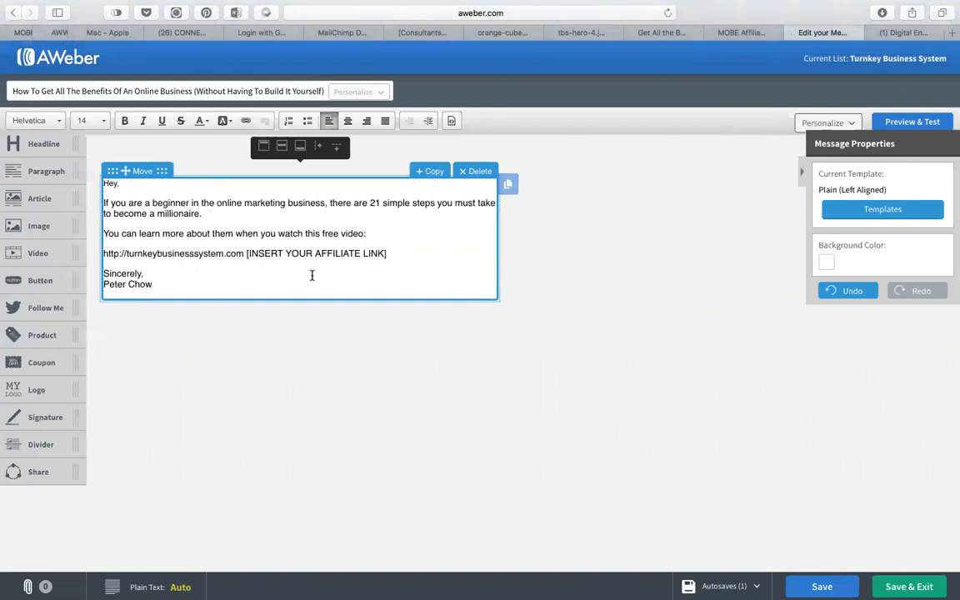
Set the opening text to Helvetica, size 14.
{"action": "left_click_drag", "start_coordinate": [129, 203], "coordinate": [94, 165]}
{"action": "left_click", "coordinate": [54, 123]}
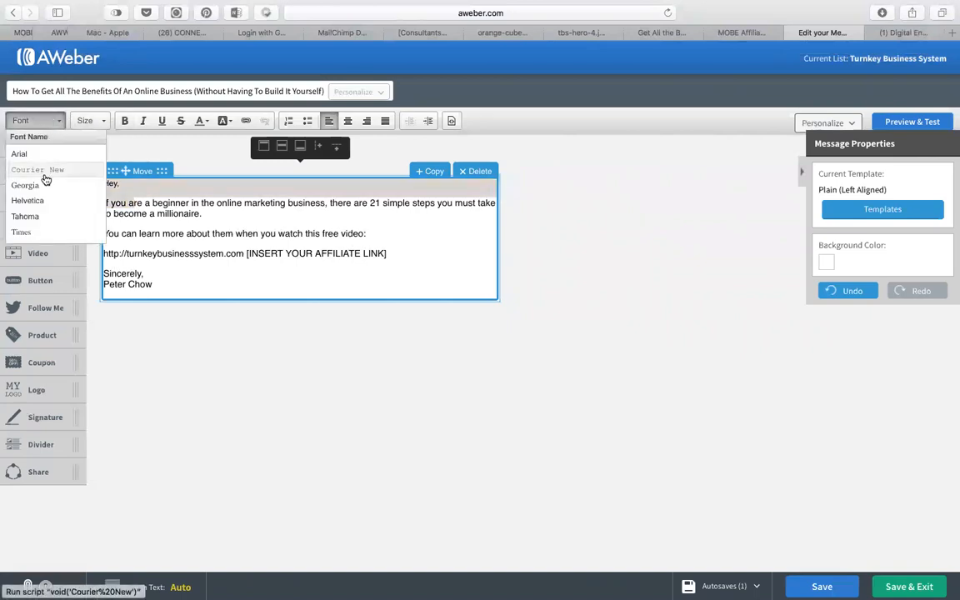
{"action": "left_click", "coordinate": [29, 198]}
{"action": "left_click", "coordinate": [103, 123]}
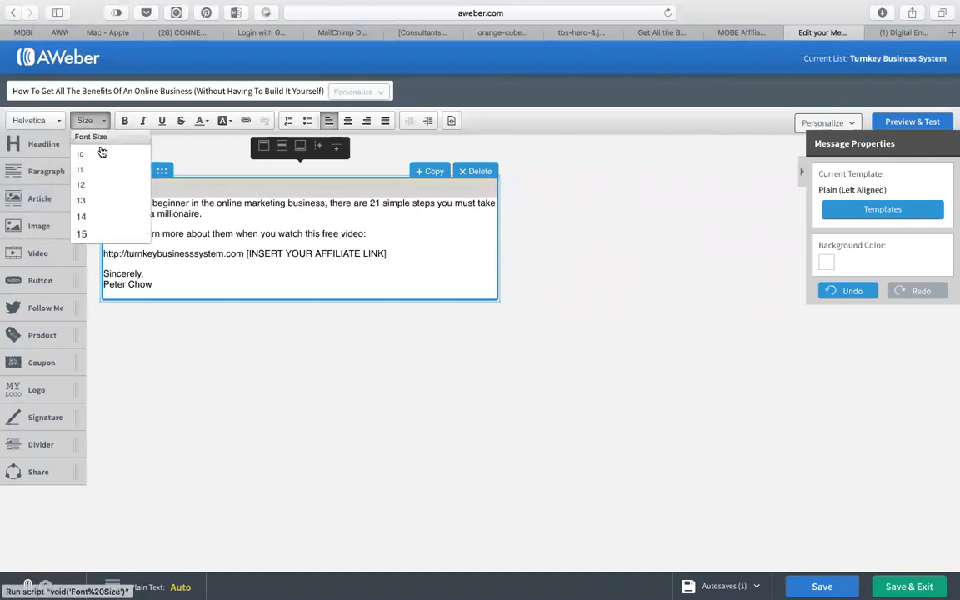
{"action": "left_click", "coordinate": [88, 216]}
{"action": "left_click", "coordinate": [225, 217]}
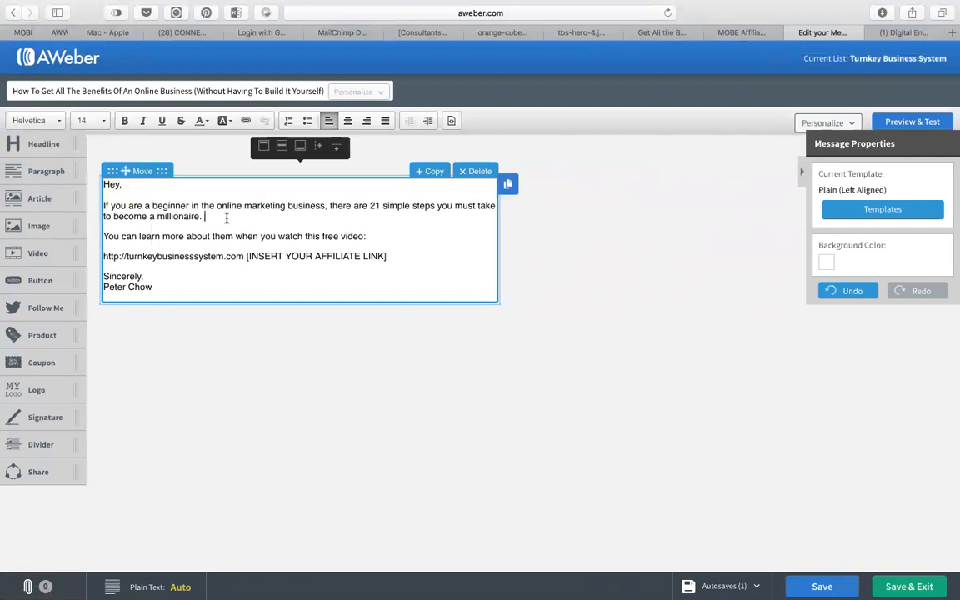
Select the affiliate link placeholder, then switch over to Finder's Downloads folder.
{"action": "left_click_drag", "start_coordinate": [388, 256], "coordinate": [257, 260]}
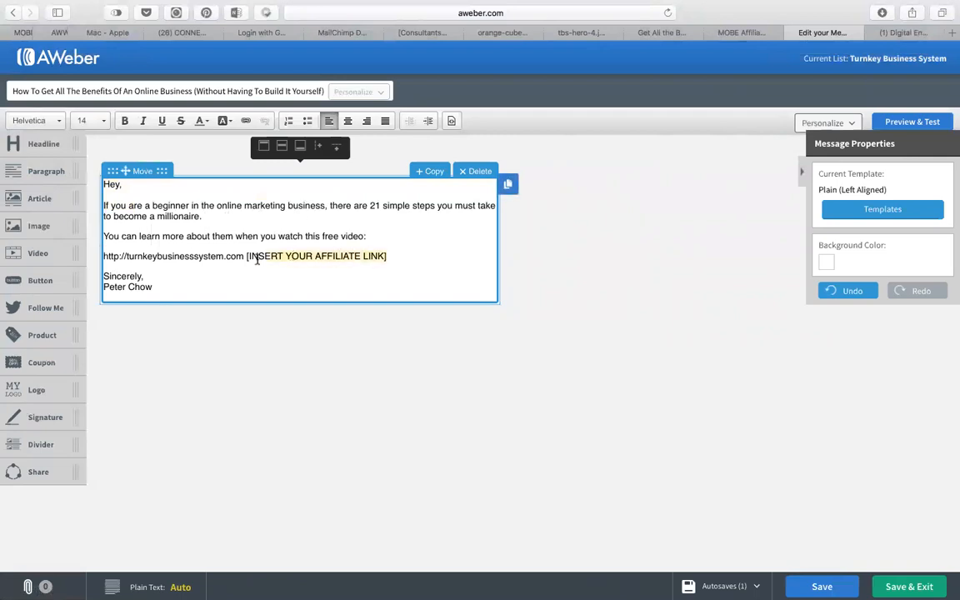
{"action": "key", "text": "super+Tab"}
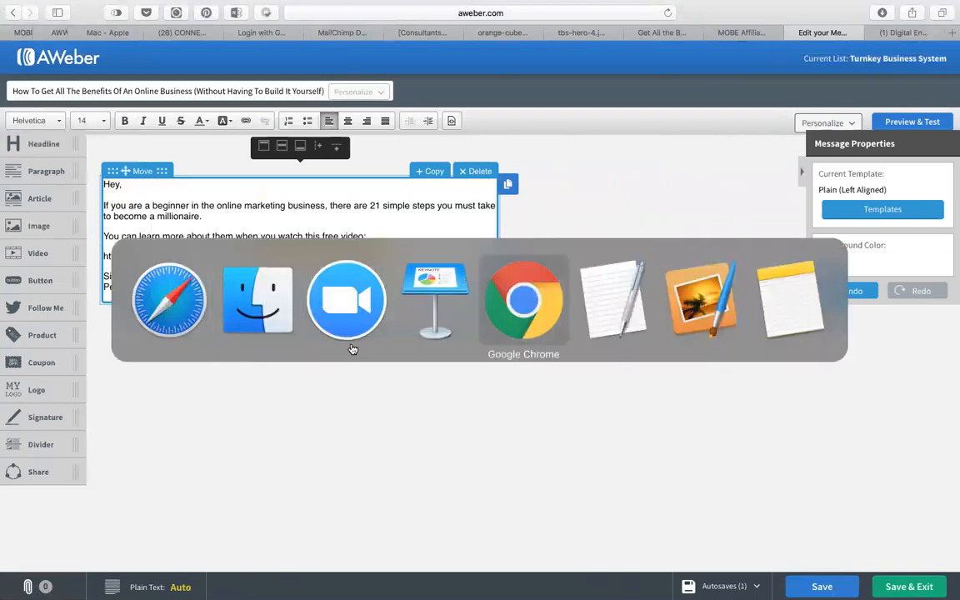
{"action": "key", "text": "super+Tab"}
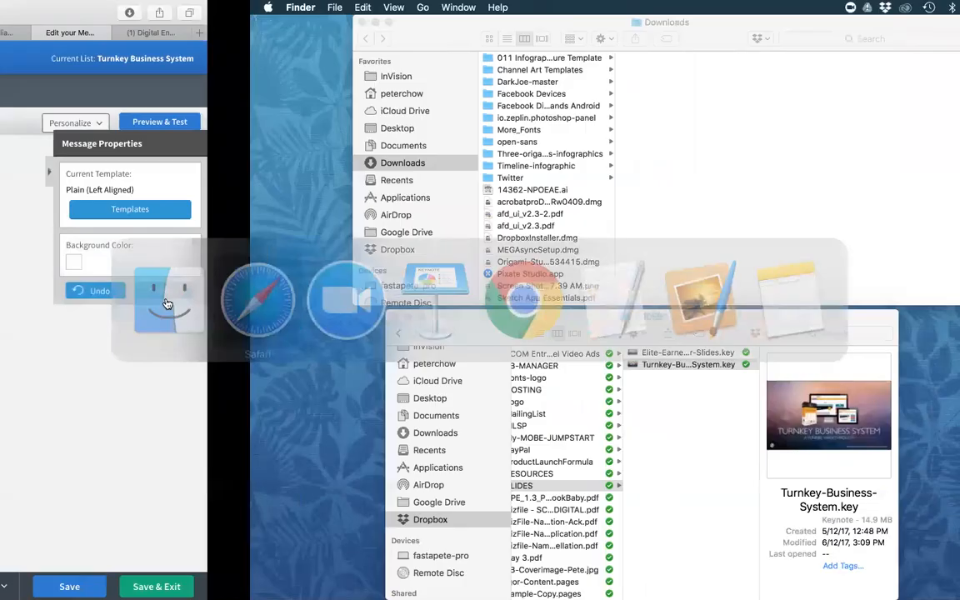
{"action": "left_click", "coordinate": [742, 33]}
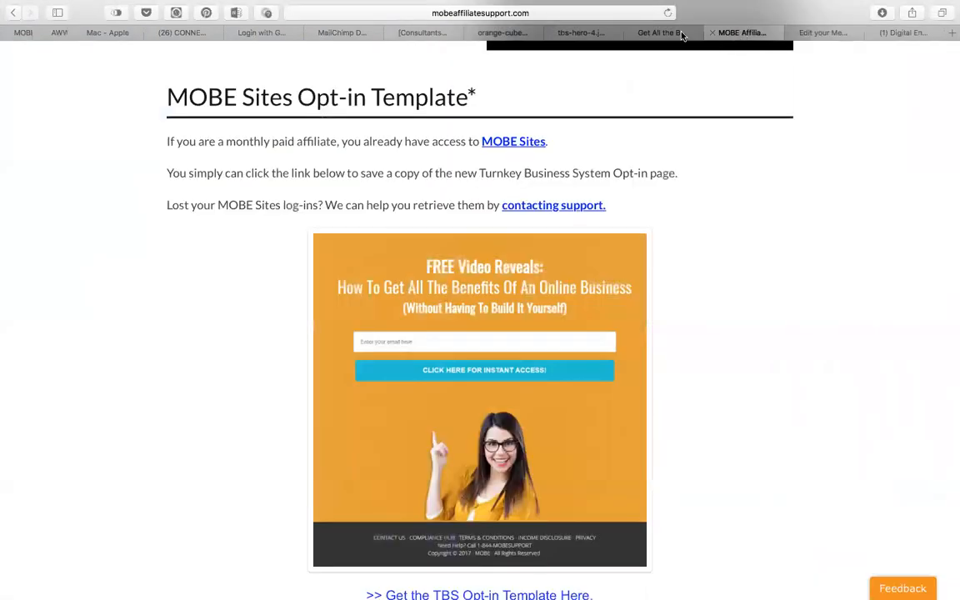
{"action": "scroll", "coordinate": [667, 52], "scroll_direction": "down", "scroll_amount": 5}
{"action": "scroll", "coordinate": [667, 52], "scroll_direction": "down", "scroll_amount": 10}
{"action": "scroll", "coordinate": [526, 260], "scroll_direction": "up", "scroll_amount": 2}
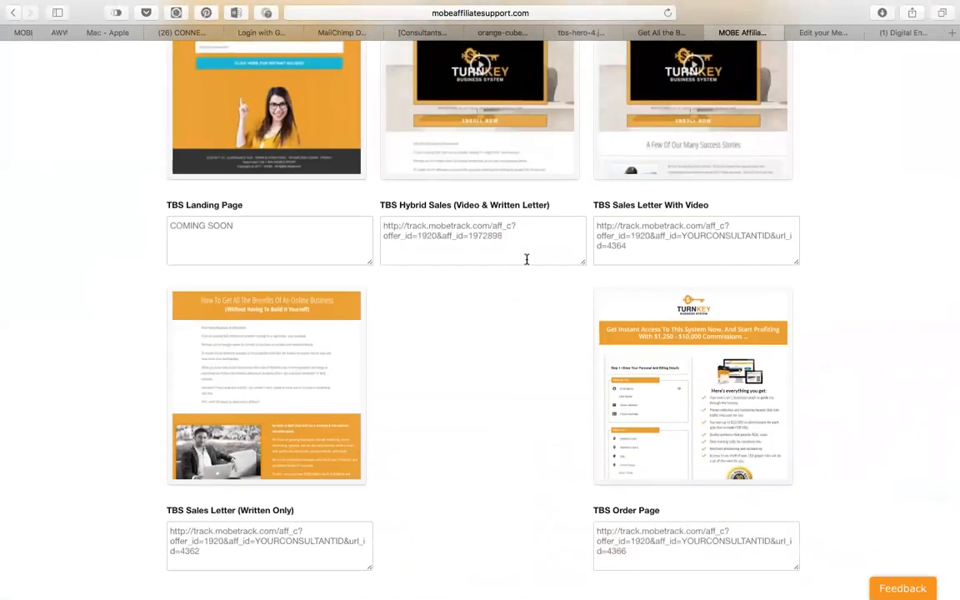
{"action": "left_click_drag", "start_coordinate": [509, 237], "coordinate": [378, 227]}
{"action": "key", "text": "super+c"}
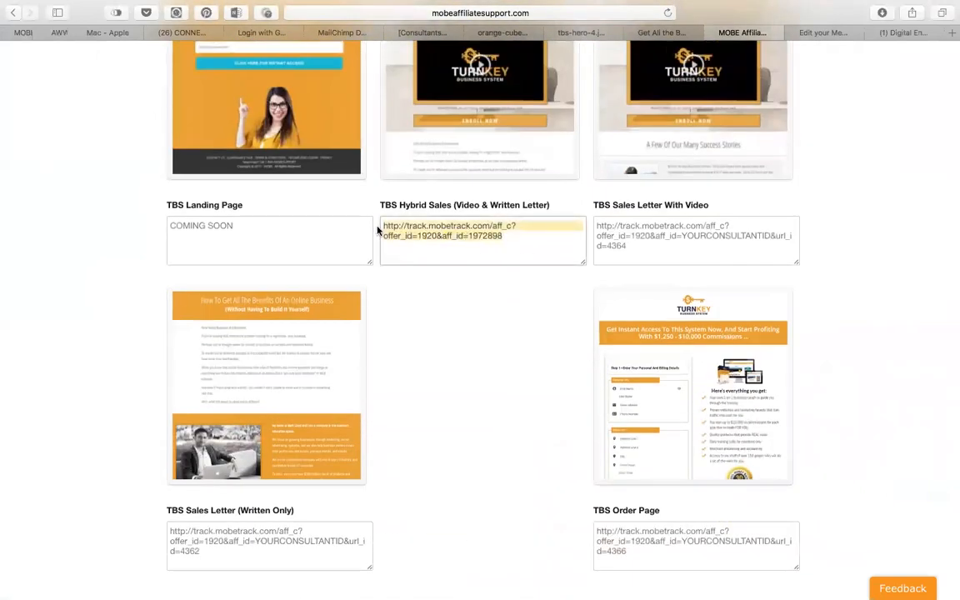
{"action": "left_click", "coordinate": [818, 32]}
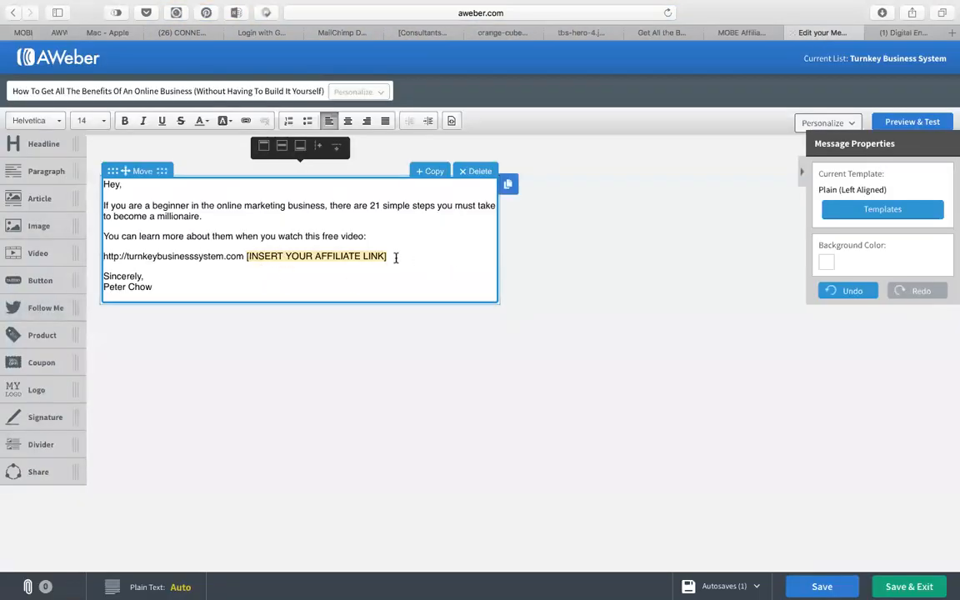
Delete the affiliate link placeholder from the message.
{"action": "key", "text": "super+v"}
{"action": "key", "text": "super+z"}
{"action": "key", "text": "BackSpace"}
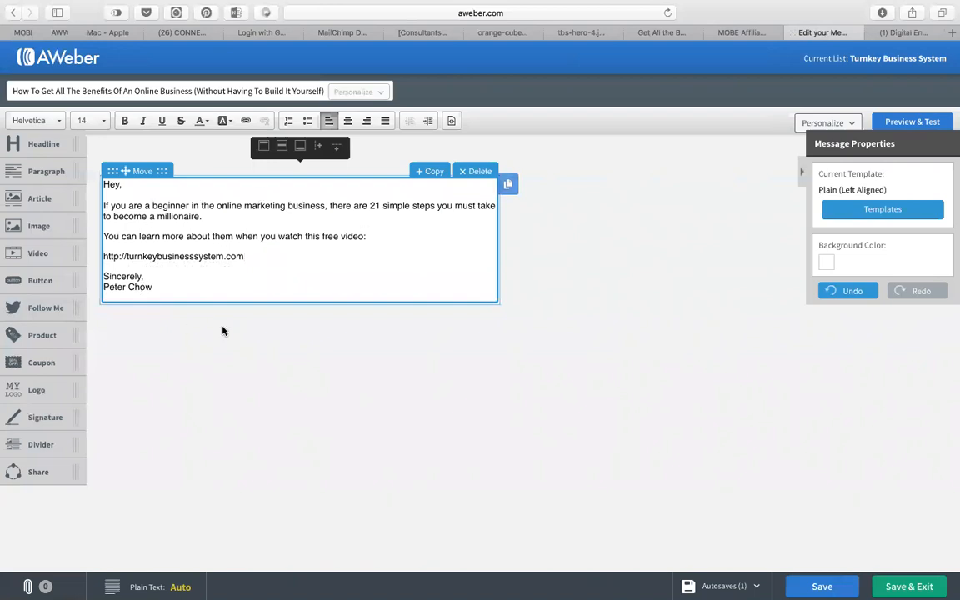
Link the turnkeybusinesssystem.com URL to the affiliate tracking address, bold it, and prefix '>>'.
{"action": "left_click_drag", "start_coordinate": [245, 256], "coordinate": [103, 254]}
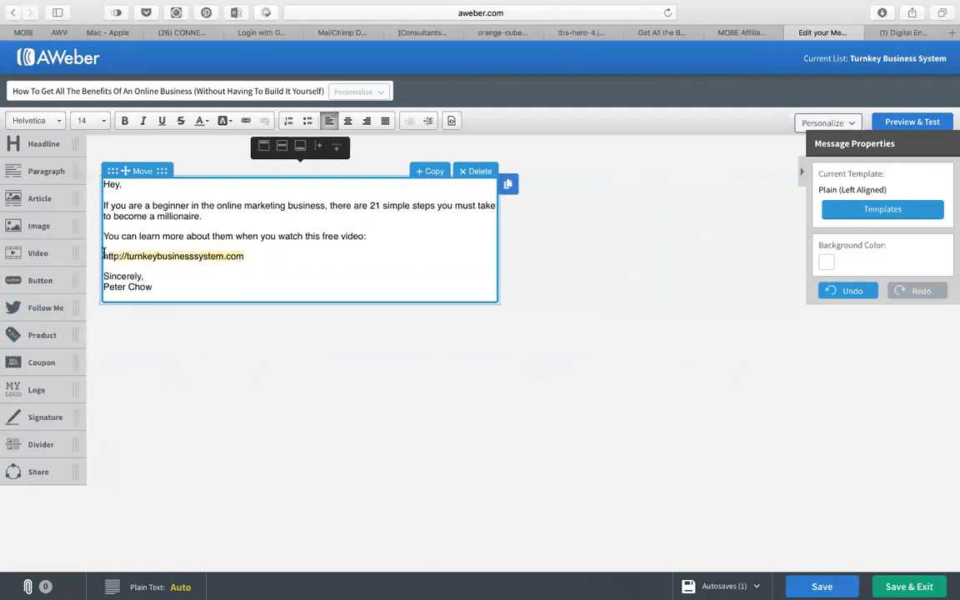
{"action": "left_click", "coordinate": [245, 122]}
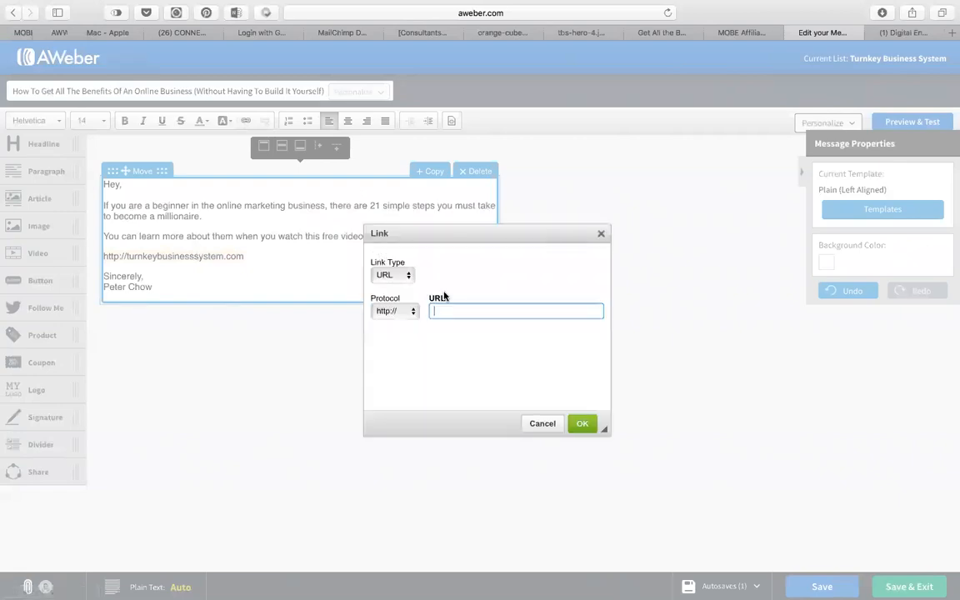
{"action": "key", "text": "super+v"}
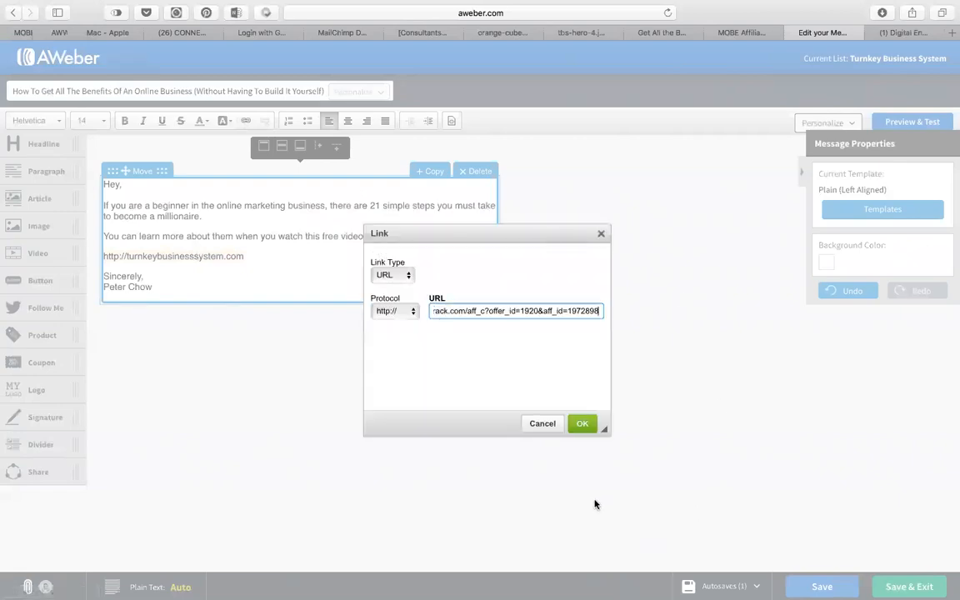
{"action": "left_click", "coordinate": [583, 426]}
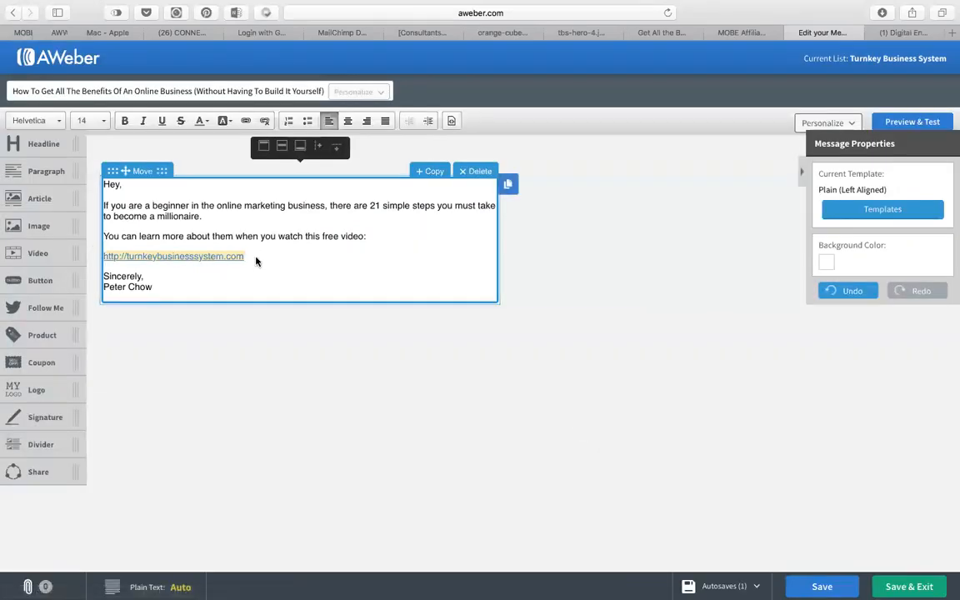
{"action": "key", "text": "super+b"}
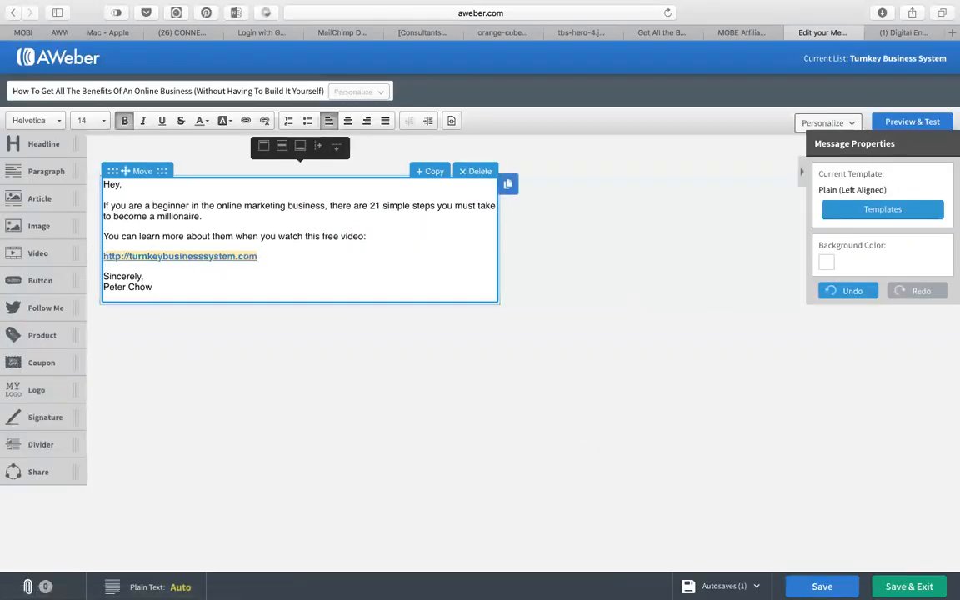
{"action": "left_click", "coordinate": [104, 256]}
{"action": "type", "text": ">>"}
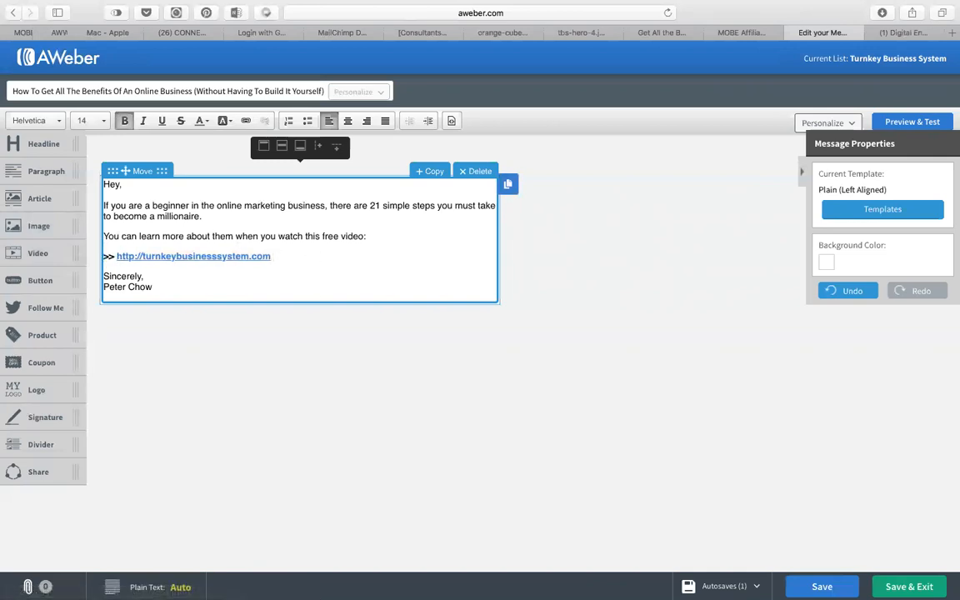
{"action": "left_click", "coordinate": [331, 395]}
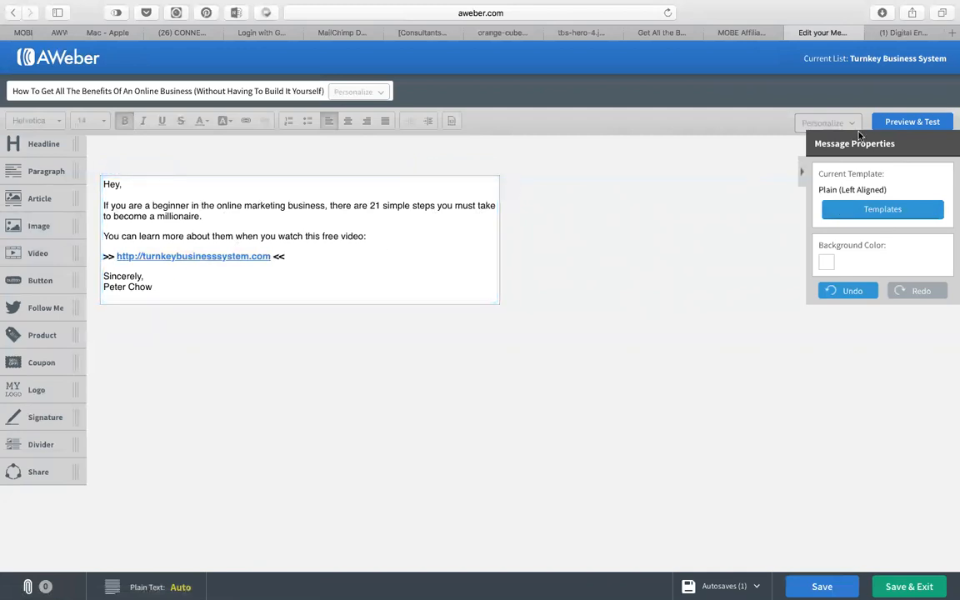
Preview the finished email, then go back from the preview.
{"action": "left_click", "coordinate": [909, 123]}
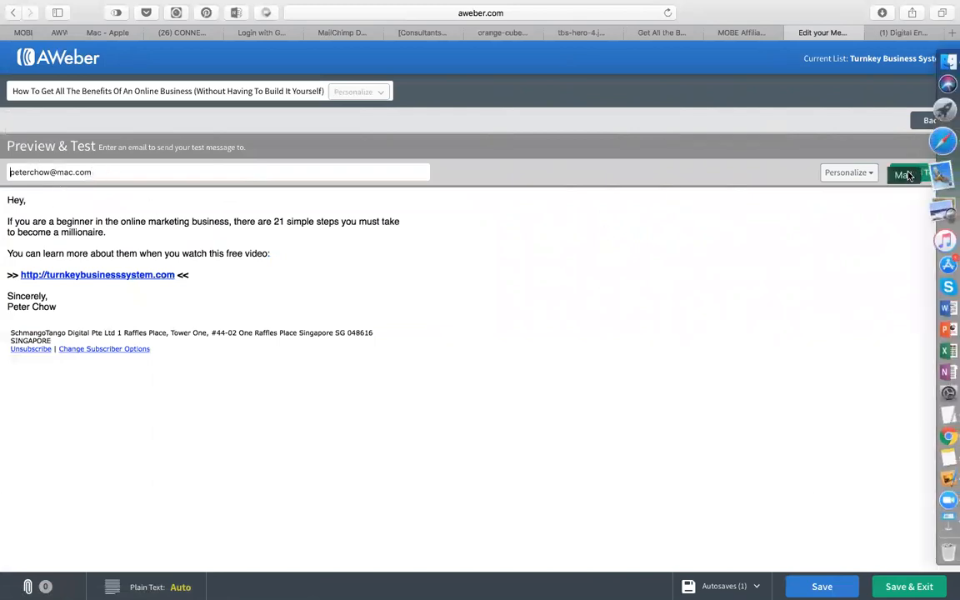
{"action": "left_click", "coordinate": [932, 122]}
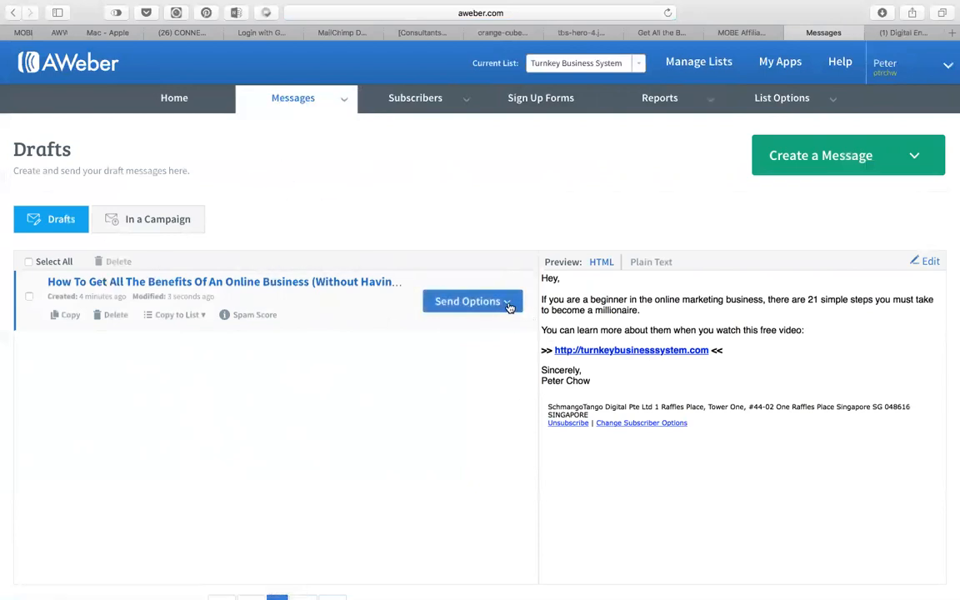
Add the draft to the follow-up series as Follow Up #1.
{"action": "left_click", "coordinate": [466, 302]}
{"action": "left_click", "coordinate": [466, 382]}
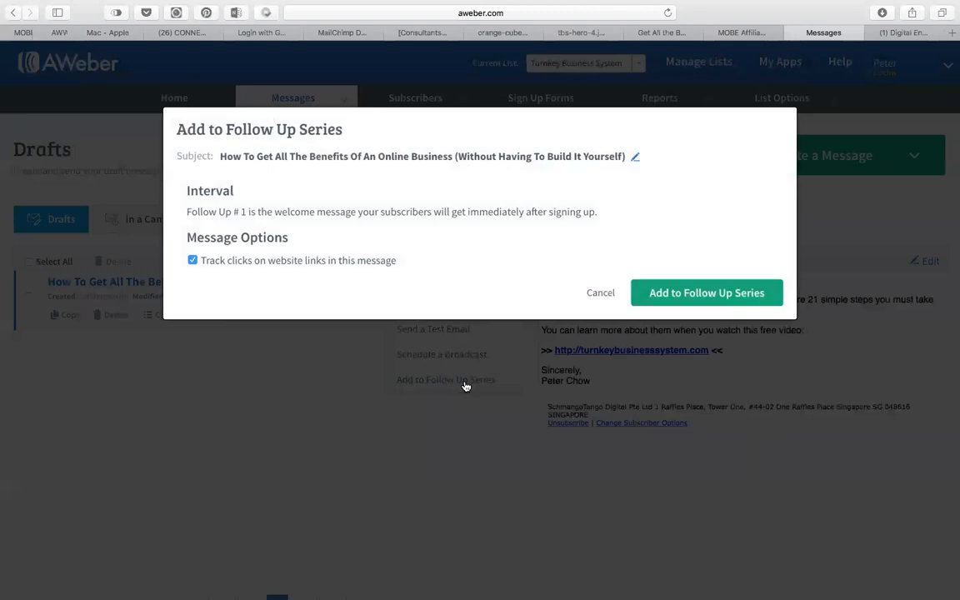
{"action": "left_click", "coordinate": [732, 294]}
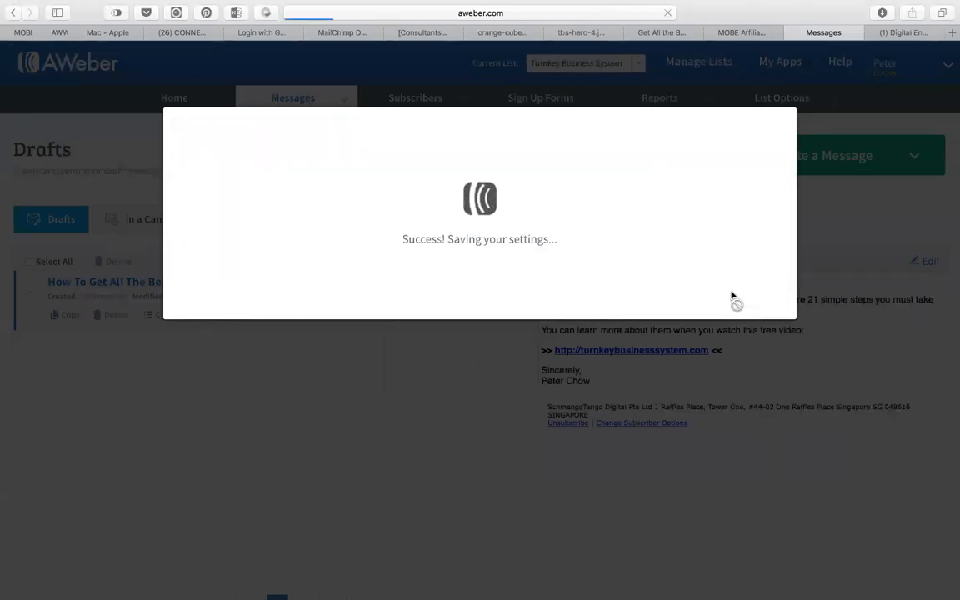
{"action": "left_click", "coordinate": [661, 32]}
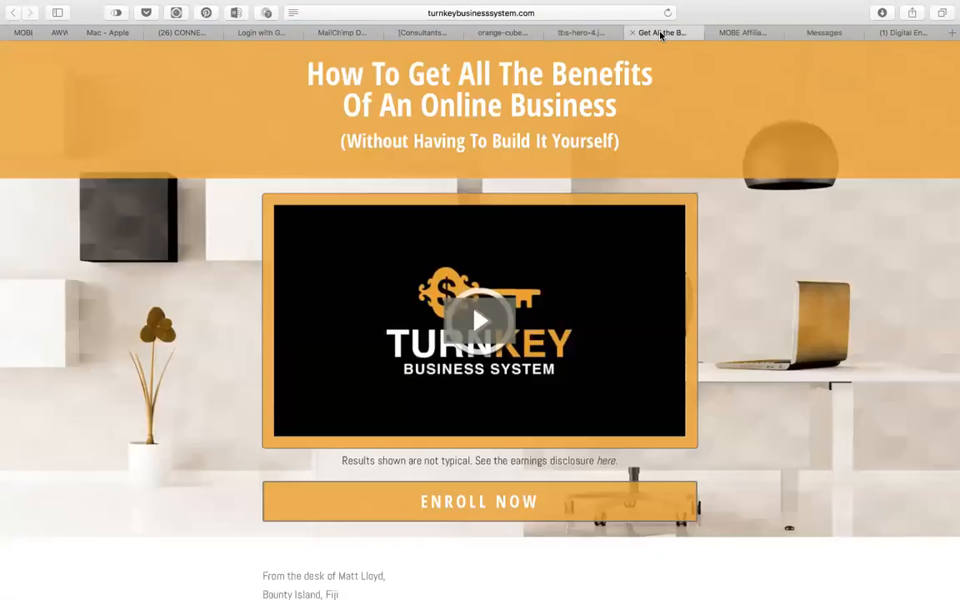
Copy Email #2's subject line from the MOBE swipes page, then go to AWeber's Follow Up Series.
{"action": "left_click", "coordinate": [588, 32]}
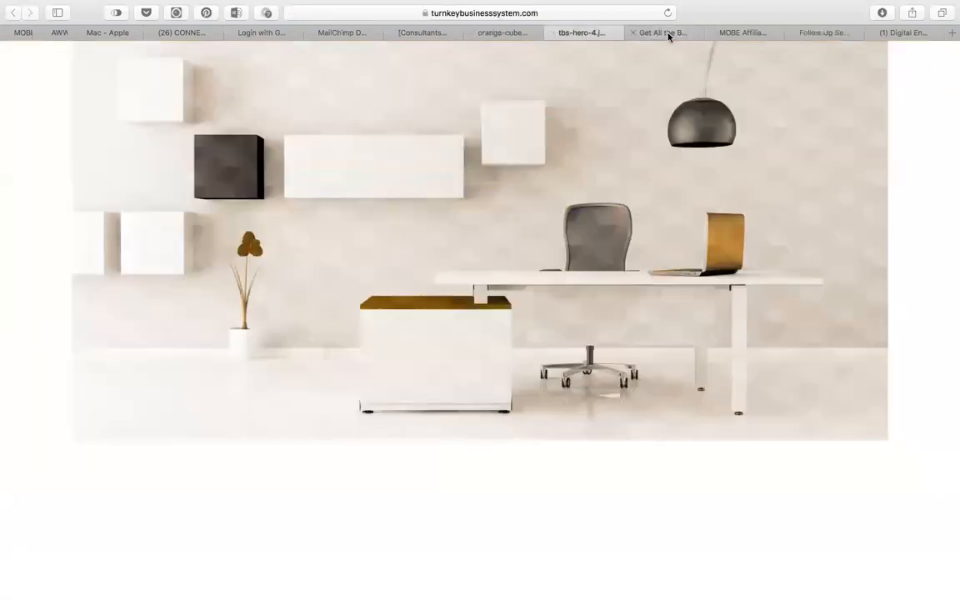
{"action": "left_click", "coordinate": [667, 33]}
{"action": "left_click", "coordinate": [725, 34]}
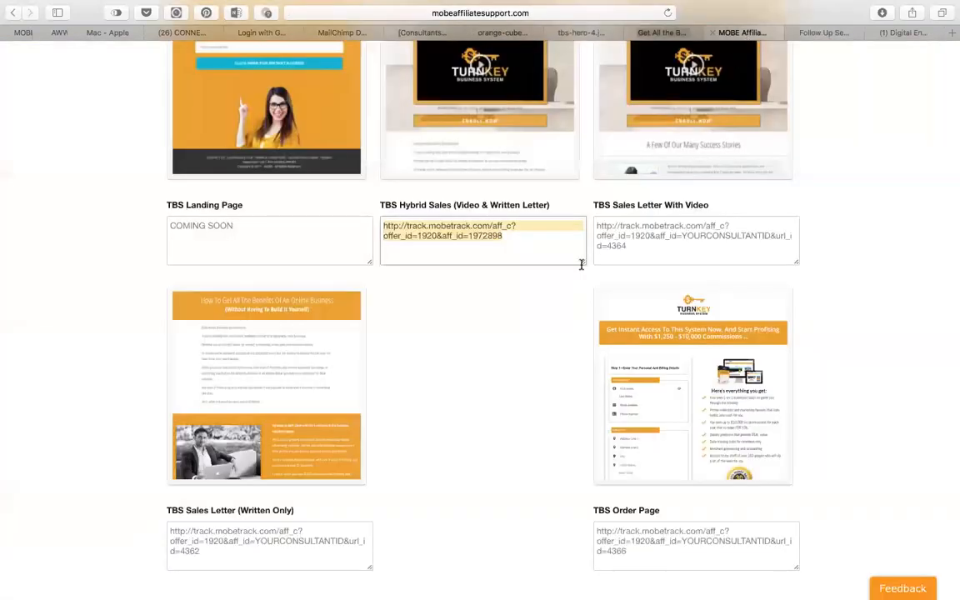
{"action": "right_click", "coordinate": [431, 397]}
{"action": "left_click", "coordinate": [414, 380]}
{"action": "scroll", "coordinate": [414, 380], "scroll_direction": "down", "scroll_amount": 20}
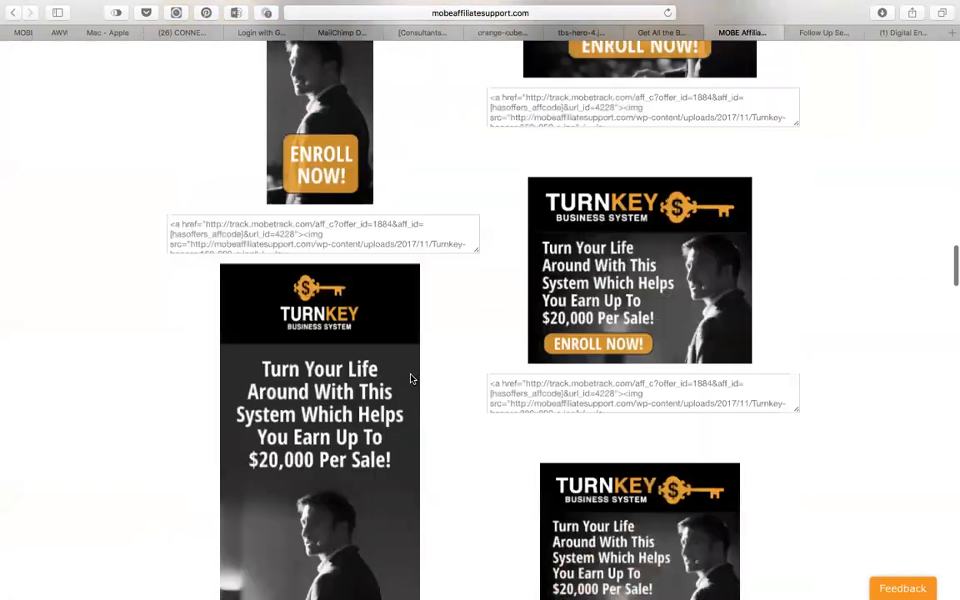
{"action": "scroll", "coordinate": [414, 380], "scroll_direction": "down", "scroll_amount": 15}
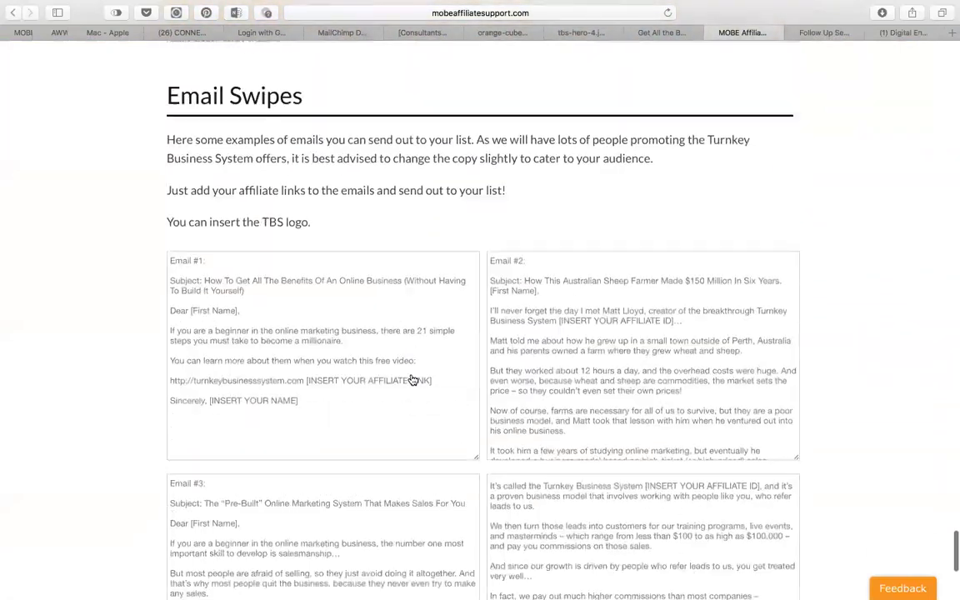
{"action": "scroll", "coordinate": [813, 228], "scroll_direction": "up", "scroll_amount": 3}
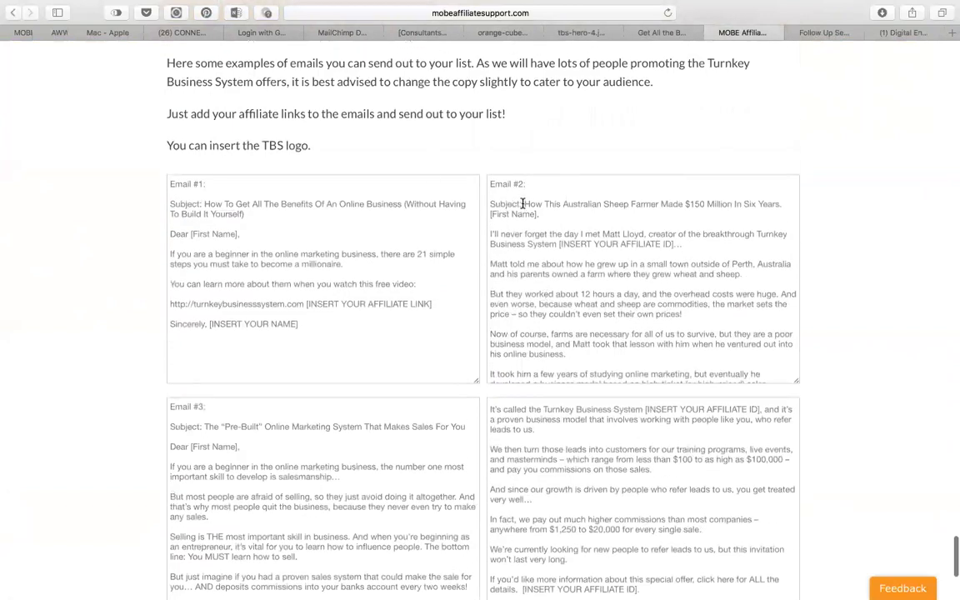
{"action": "left_click_drag", "start_coordinate": [523, 203], "coordinate": [548, 211]}
{"action": "key", "text": "cmd+c"}
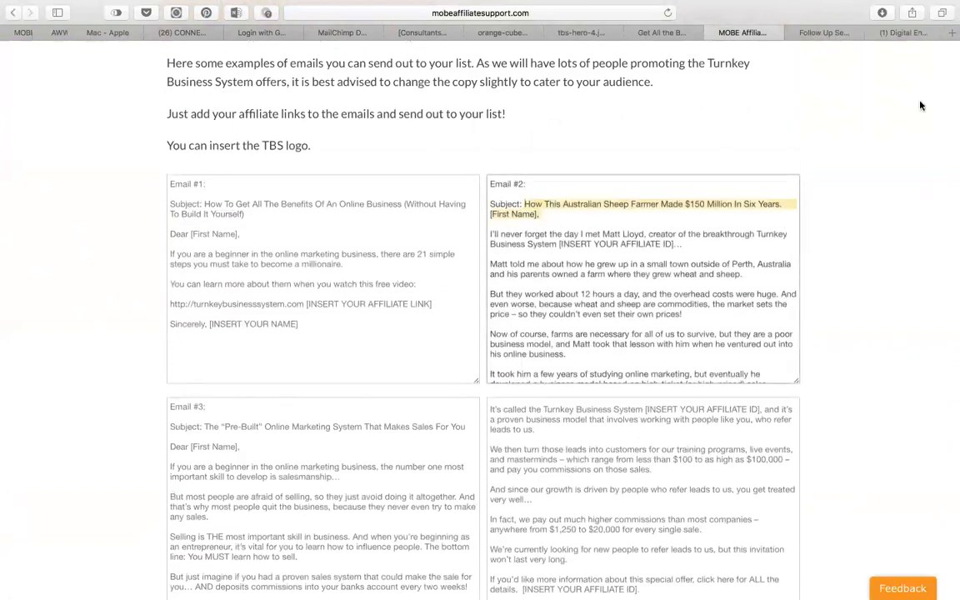
{"action": "left_click", "coordinate": [832, 33]}
{"action": "scroll", "coordinate": [401, 482], "scroll_direction": "down", "scroll_amount": 2}
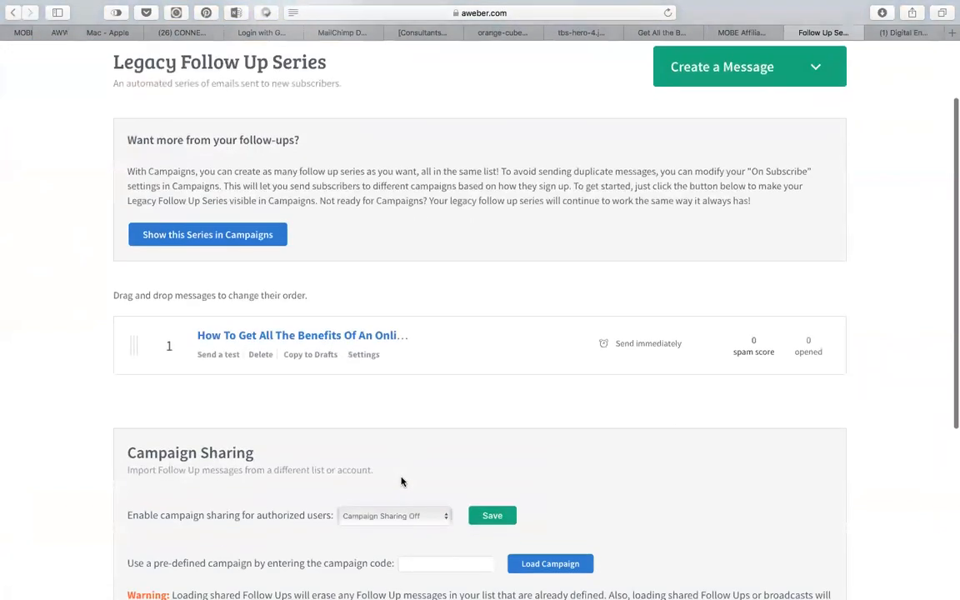
Start a new message in the Drag & Drop Email Builder.
{"action": "scroll", "coordinate": [401, 482], "scroll_direction": "up", "scroll_amount": 1}
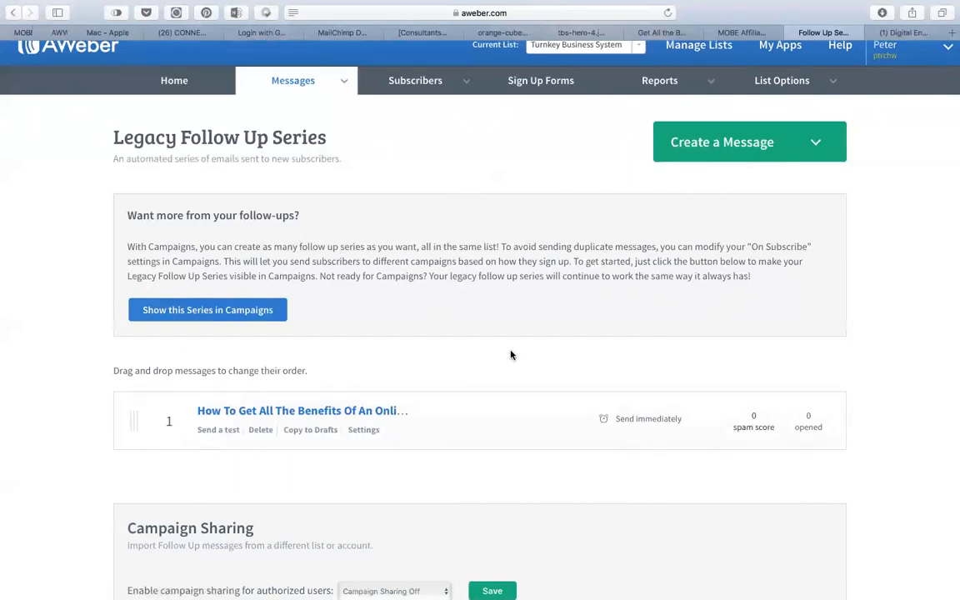
{"action": "left_click", "coordinate": [729, 146]}
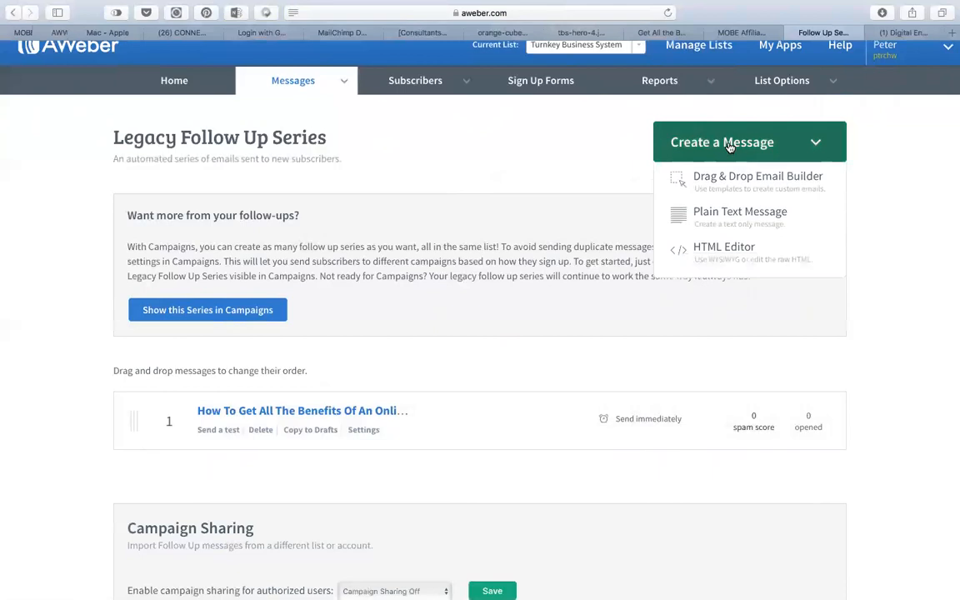
{"action": "left_click", "coordinate": [730, 183]}
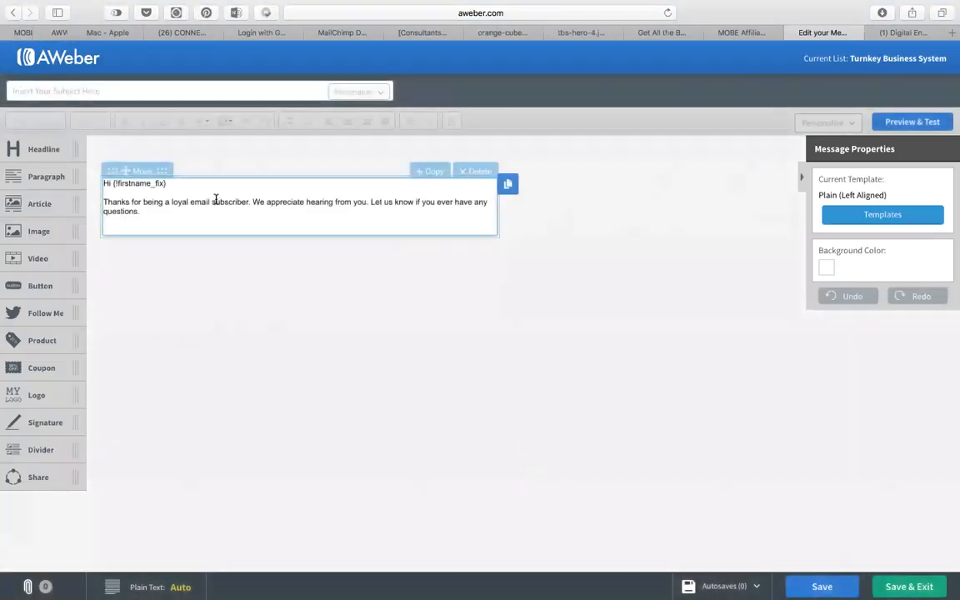
Set the subject to 'How This Australian Sheep Farmer Made $150 Million In Six Years.' without '[First Name],'.
{"action": "left_click", "coordinate": [145, 89]}
{"action": "key", "text": "cmd+v"}
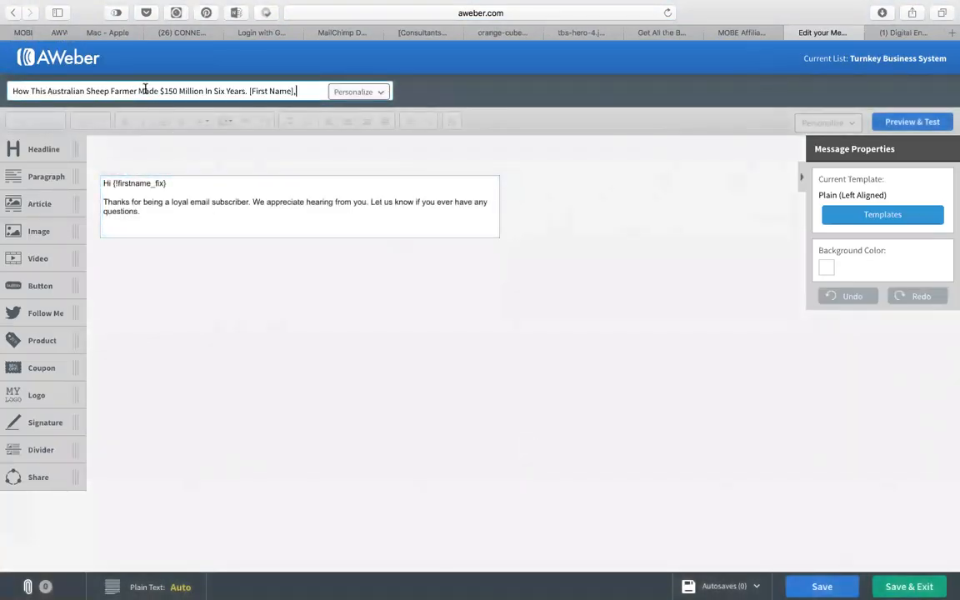
{"action": "left_click_drag", "start_coordinate": [296, 90], "coordinate": [249, 92]}
{"action": "key", "text": "BackSpace"}
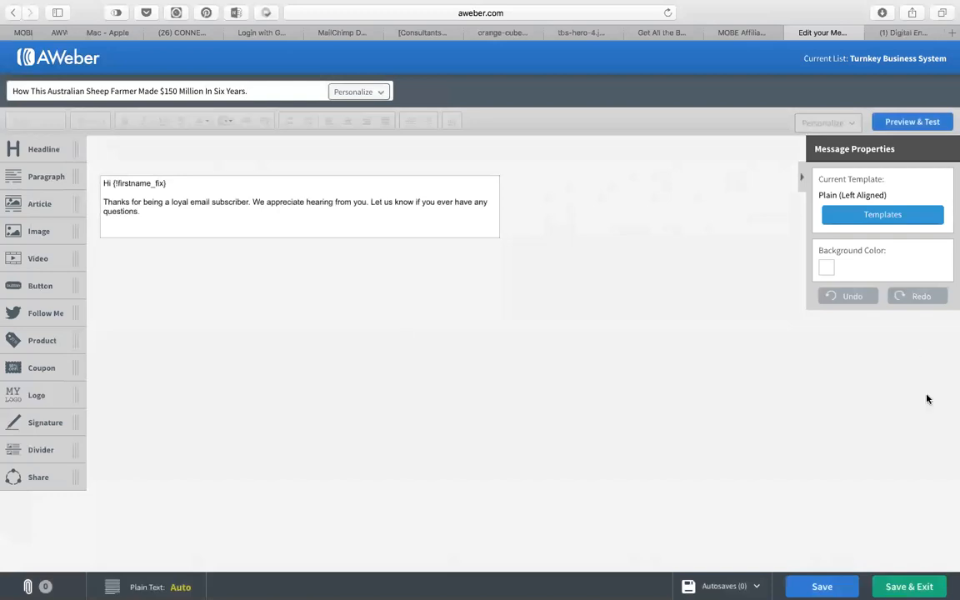
{"action": "left_click", "coordinate": [742, 32]}
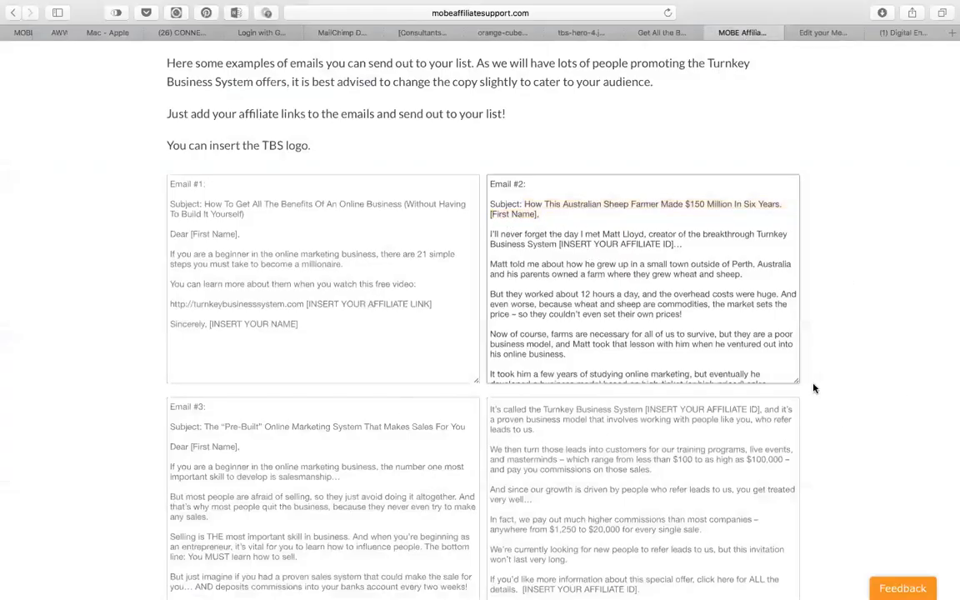
Enlarge the Email #2 swipe box and copy its body from 'I'll never forget' to [INSERT YOUR NAME].
{"action": "left_click_drag", "start_coordinate": [798, 383], "coordinate": [801, 582]}
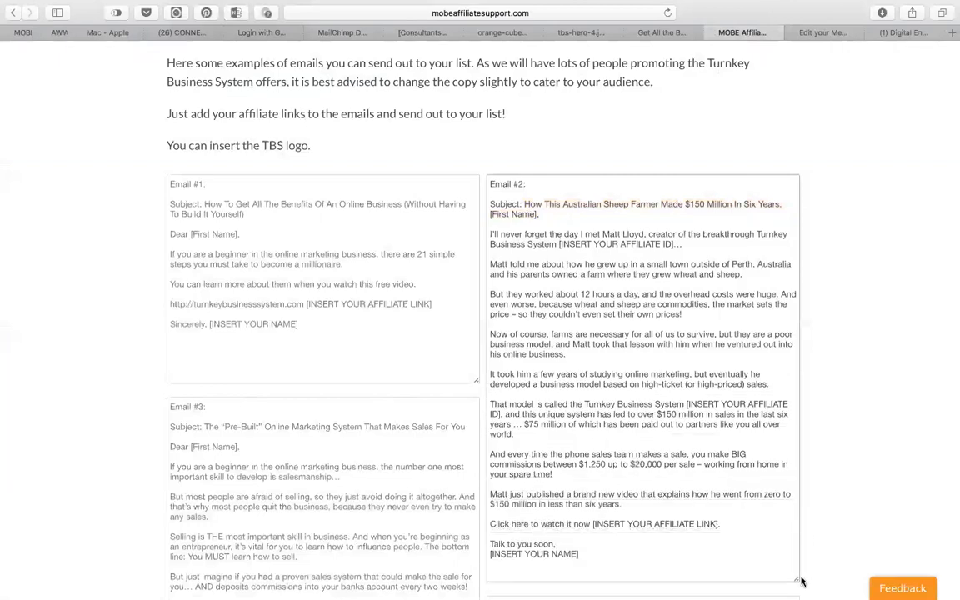
{"action": "left_click_drag", "start_coordinate": [619, 570], "coordinate": [487, 236]}
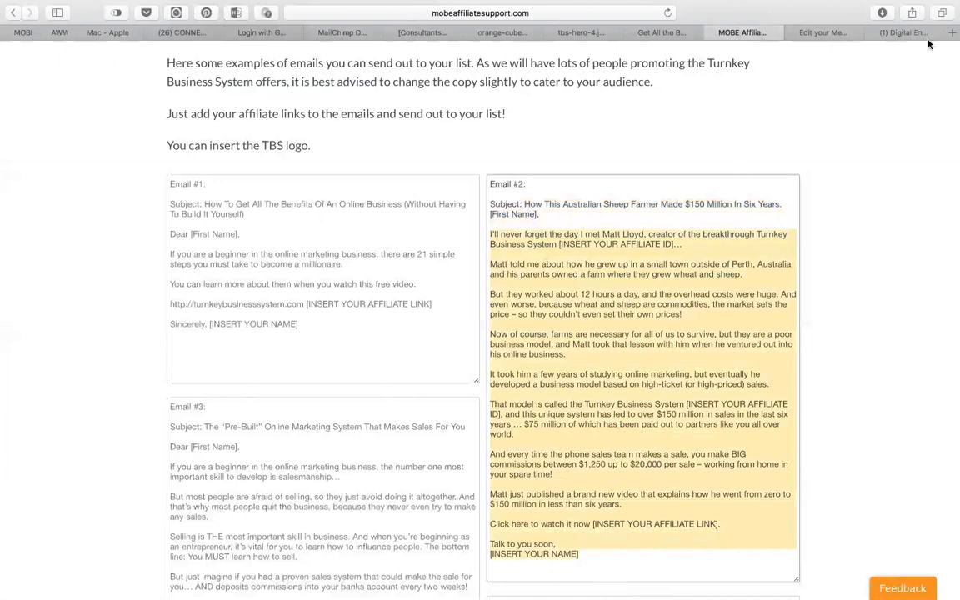
{"action": "left_click", "coordinate": [818, 34]}
Paste the Email #2 swipe over the default greeting, with blank lines around the watch-now line and sign-off.
{"action": "left_click", "coordinate": [165, 207]}
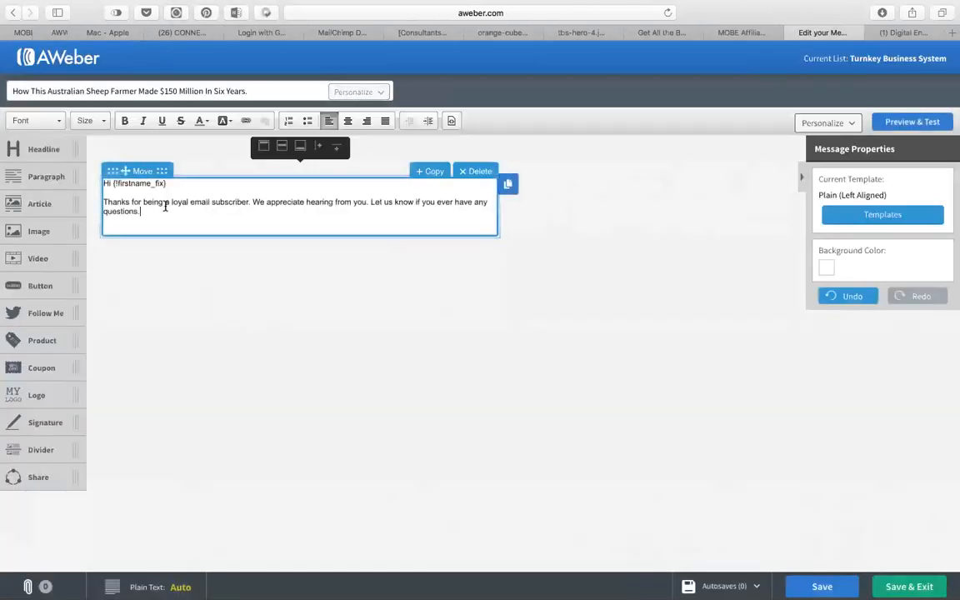
{"action": "key", "text": "super+a"}
{"action": "key", "text": "super+v"}
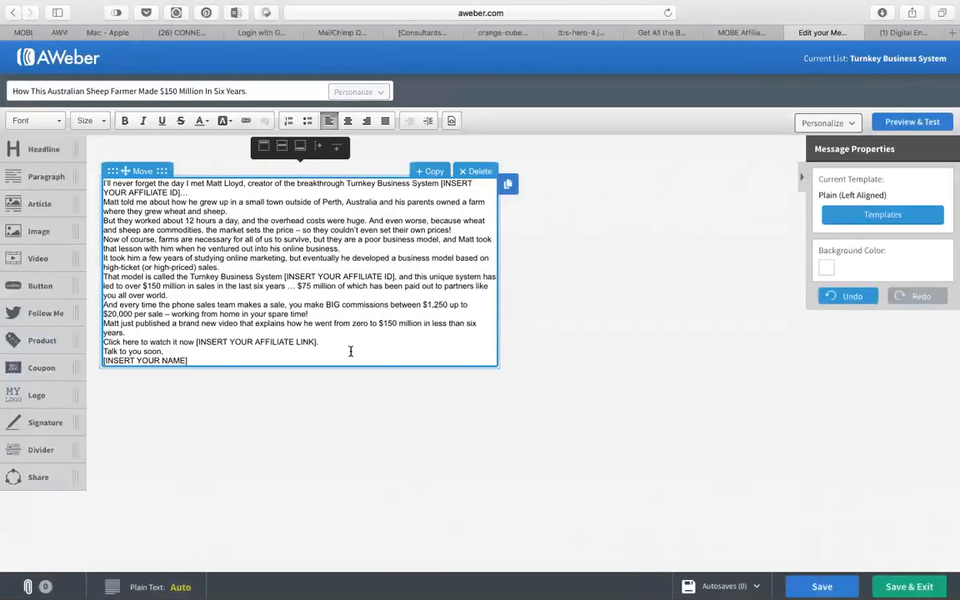
{"action": "key", "text": "Return"}
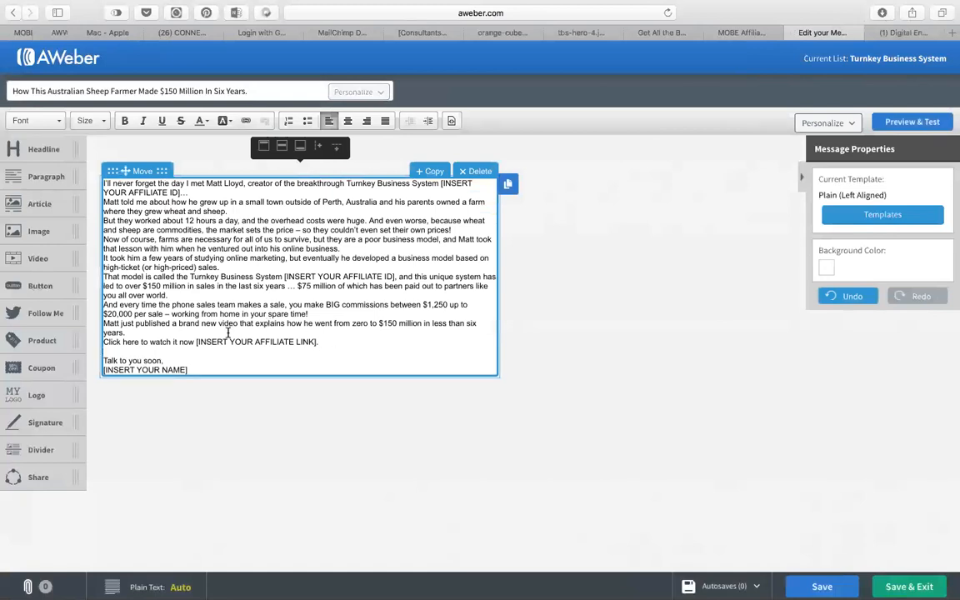
{"action": "key", "text": "Up"}
{"action": "key", "text": "Return"}
Add blank lines after 'wheat and sheep.', 'prices!', 'into his online business.' and 'high-priced) sales.'.
{"action": "key", "text": "Return"}
{"action": "left_click", "coordinate": [236, 221]}
{"action": "key", "text": "Return"}
{"action": "left_click", "coordinate": [462, 248]}
{"action": "key", "text": "Return"}
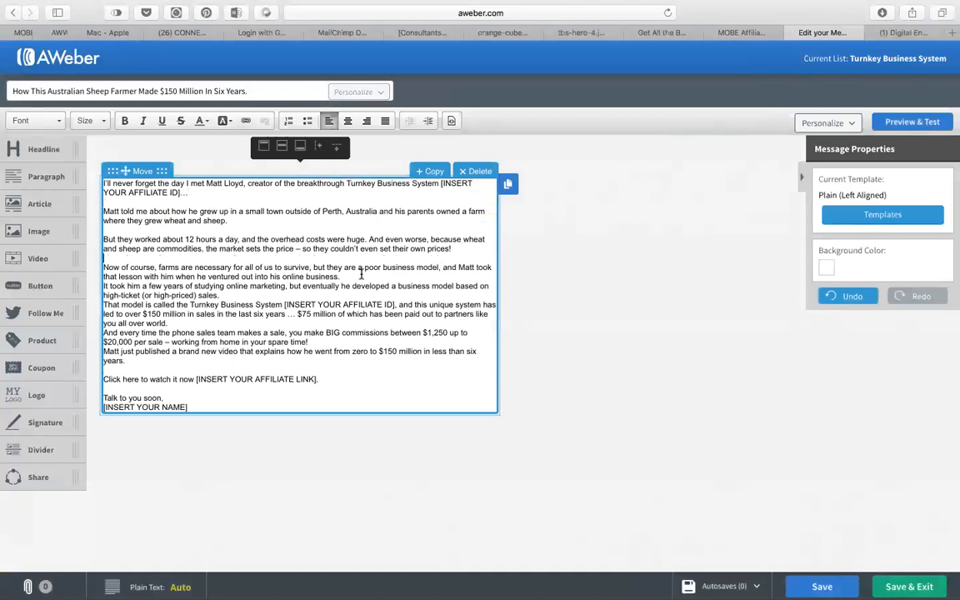
{"action": "left_click", "coordinate": [340, 276]}
{"action": "key", "text": "Return"}
{"action": "left_click", "coordinate": [377, 303]}
{"action": "key", "text": "Return"}
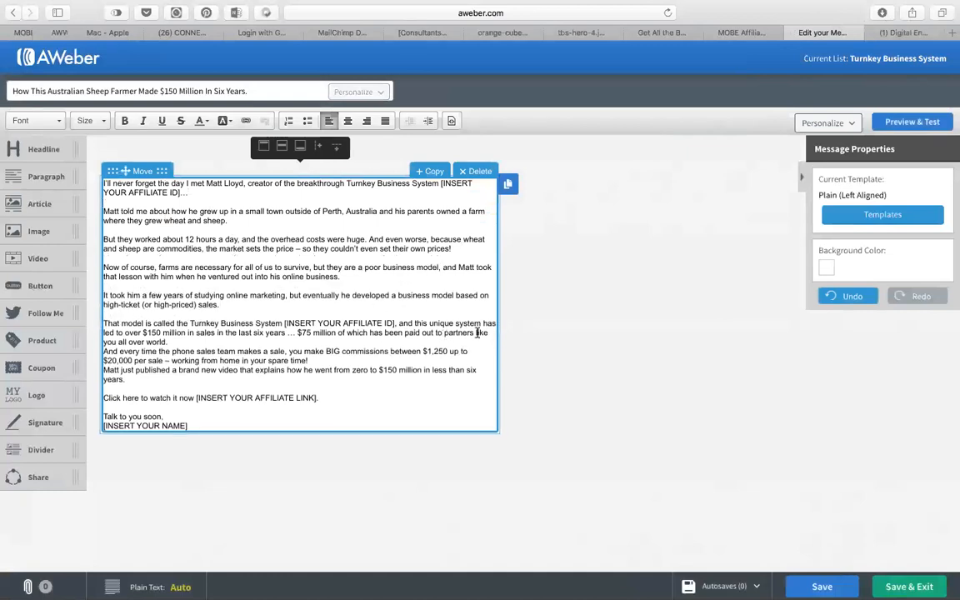
{"action": "key", "text": "Return"}
{"action": "left_click", "coordinate": [349, 370]}
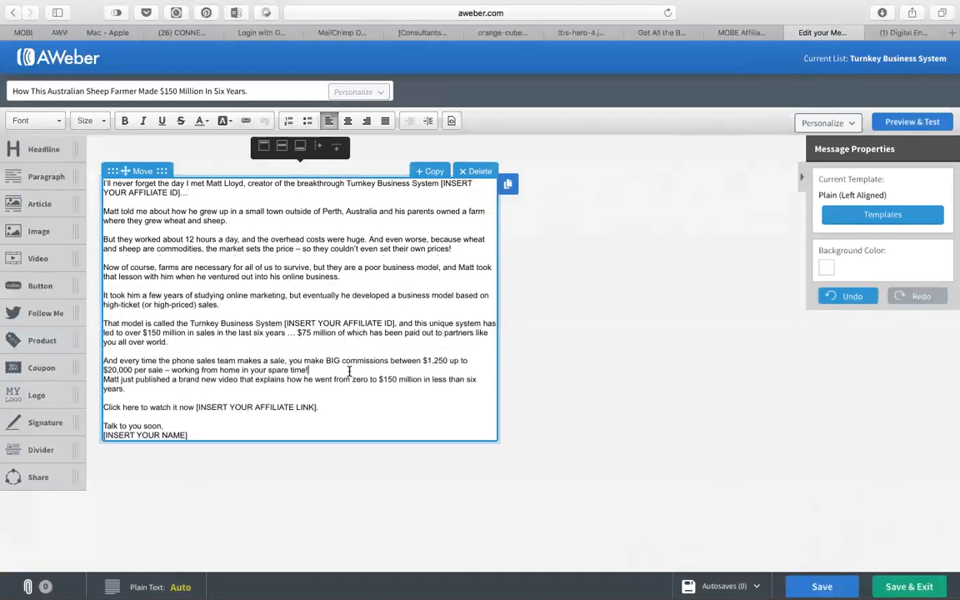
Replace the [INSERT YOUR NAME] placeholder with the sender's name and add a blank line after 'spare time!'.
{"action": "key", "text": "Return"}
{"action": "left_click_drag", "start_coordinate": [197, 443], "coordinate": [102, 445]}
{"action": "type", "text": "Peter Chow"}
{"action": "key", "text": "Return"}
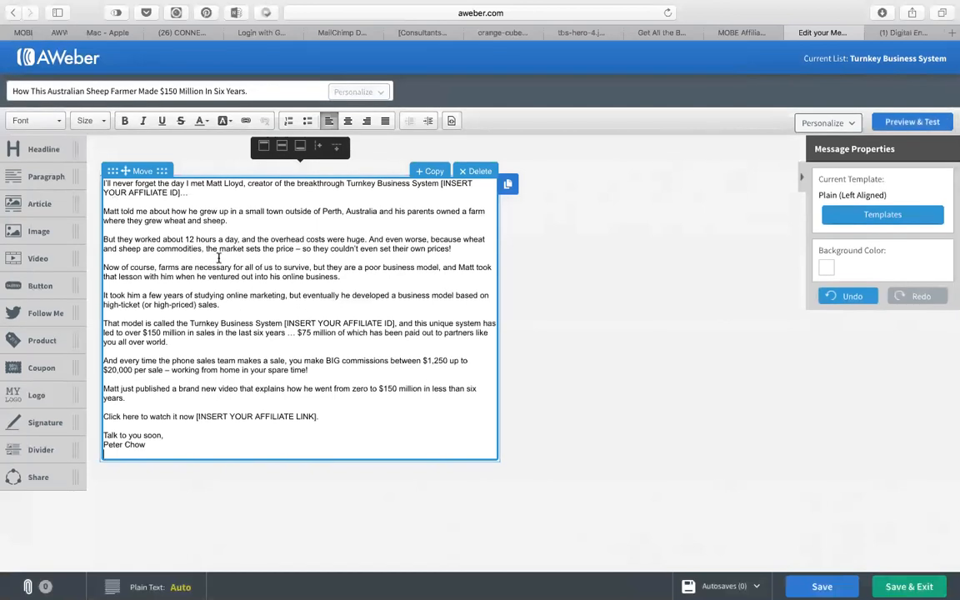
Start the message with a 'Hey,' greeting followed by a blank line.
{"action": "left_click", "coordinate": [104, 185]}
{"action": "type", "text": "Hey,"}
{"action": "key", "text": "Return"}
{"action": "key", "text": "Return"}
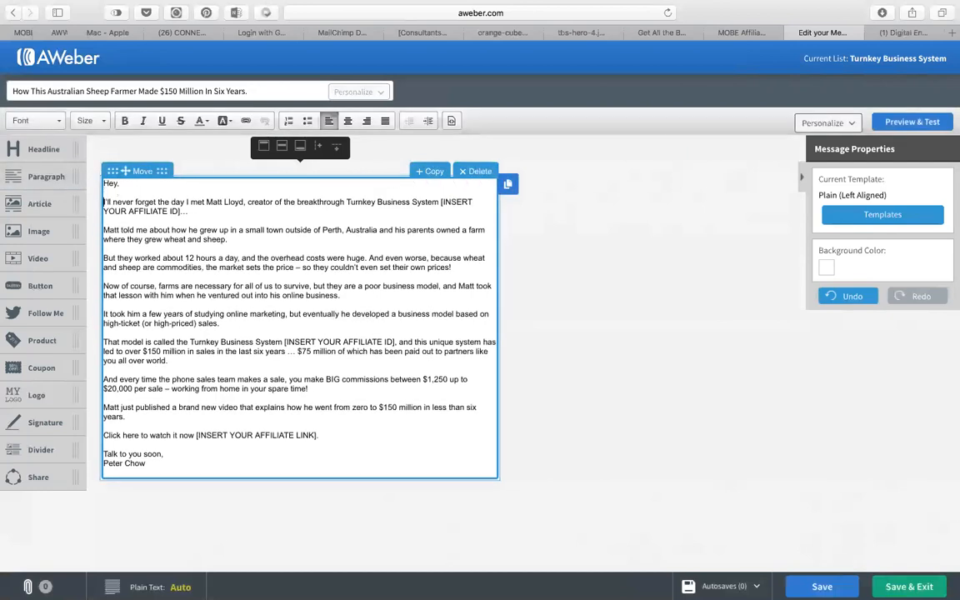
{"action": "key", "text": "ctrl+a"}
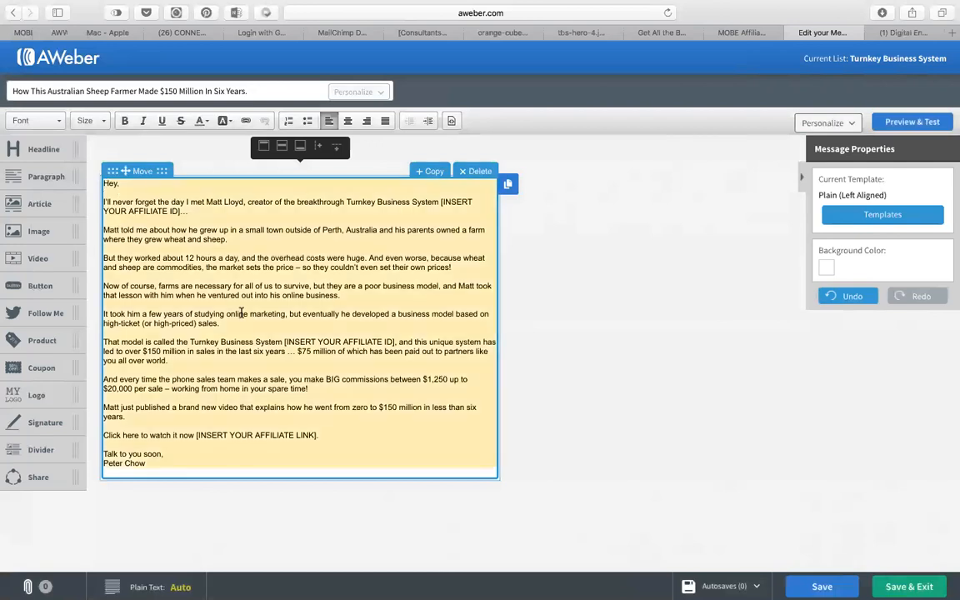
Set the whole Sheep Farmer message body to Helvetica, size 14.
{"action": "left_click", "coordinate": [58, 122]}
{"action": "left_click", "coordinate": [28, 201]}
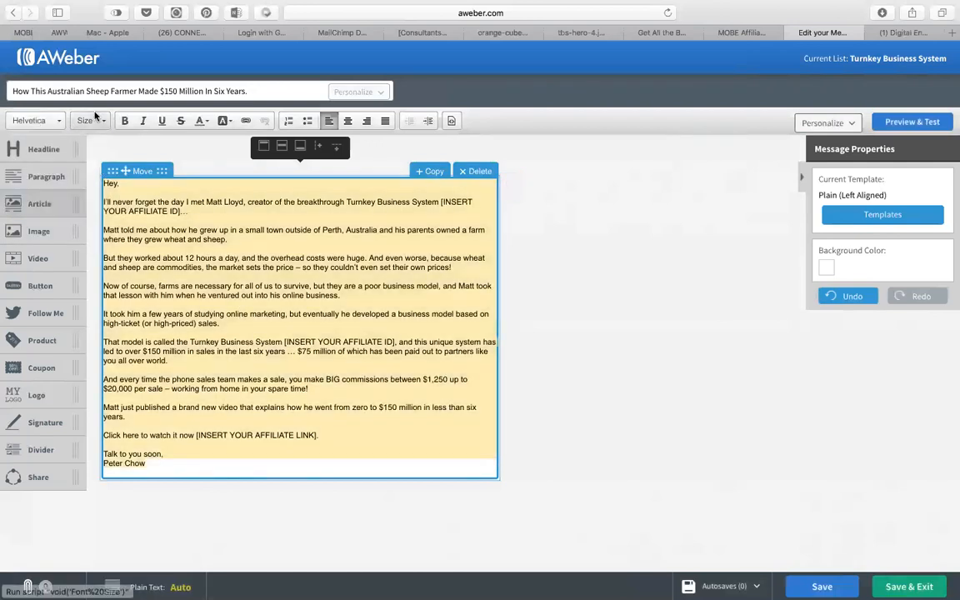
{"action": "left_click", "coordinate": [58, 121]}
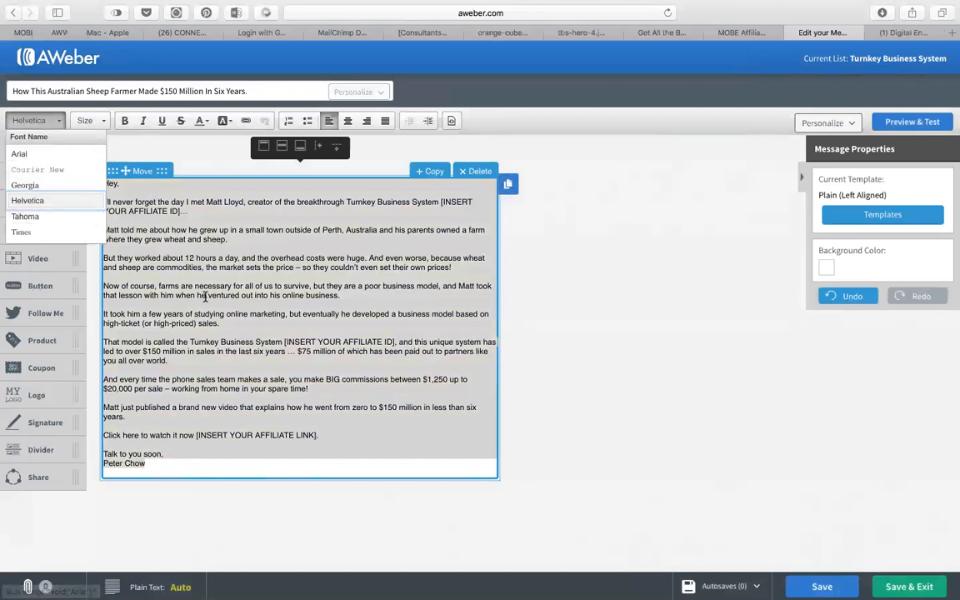
{"action": "left_click", "coordinate": [28, 201]}
{"action": "left_click", "coordinate": [90, 121]}
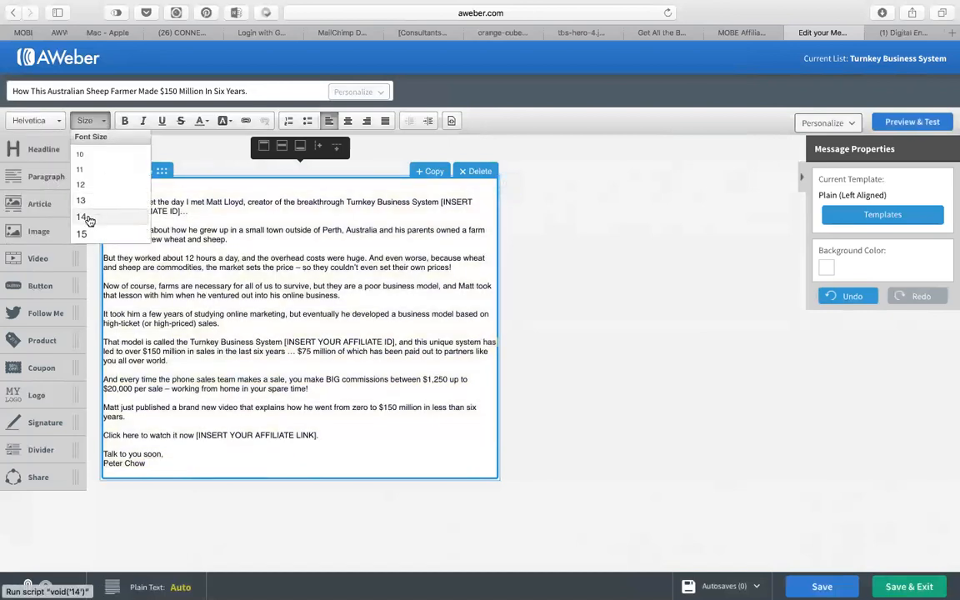
{"action": "left_click", "coordinate": [83, 216]}
{"action": "key", "text": "super+a"}
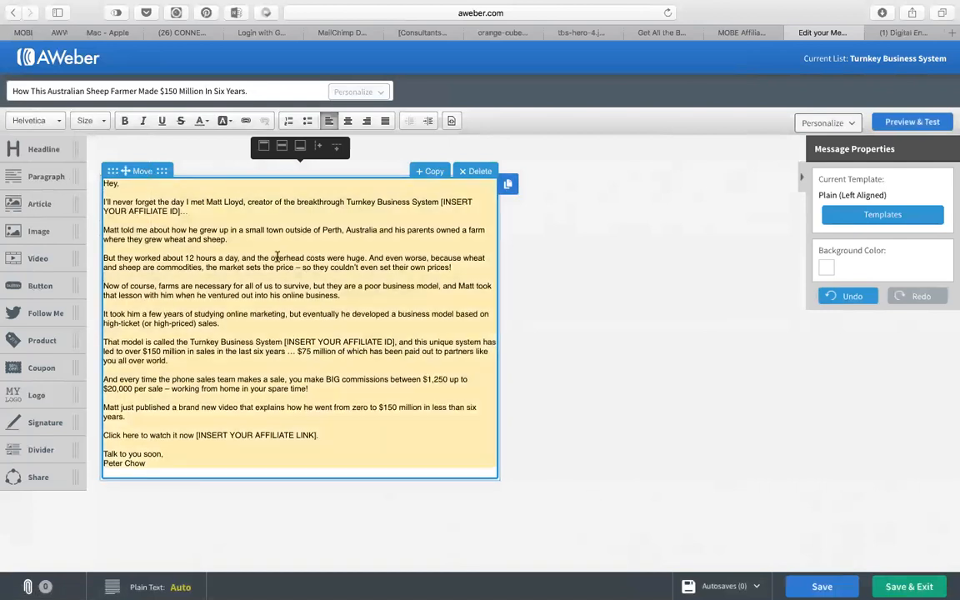
{"action": "left_click", "coordinate": [94, 121]}
{"action": "left_click", "coordinate": [84, 216]}
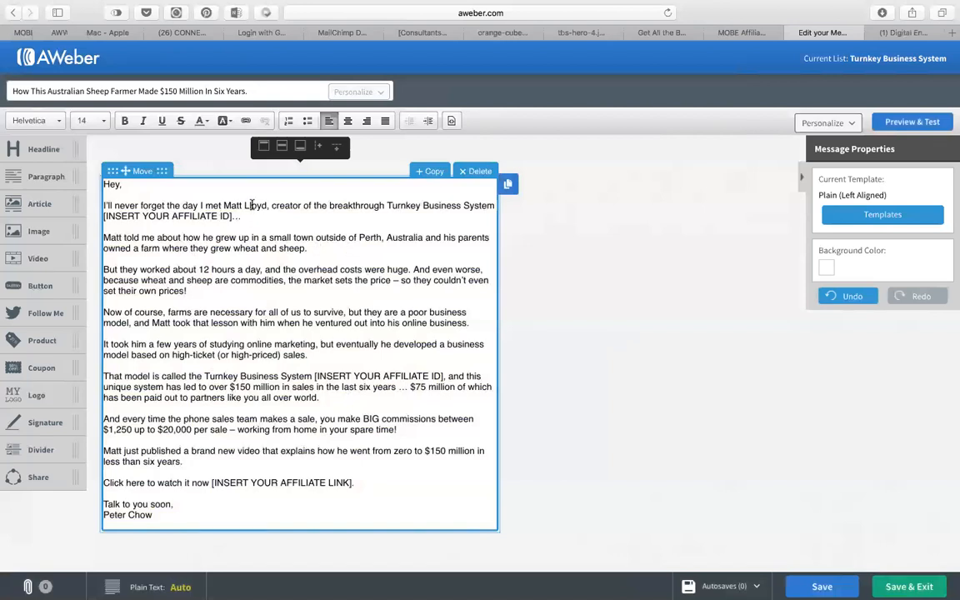
{"action": "left_click_drag", "start_coordinate": [114, 206], "coordinate": [368, 462]}
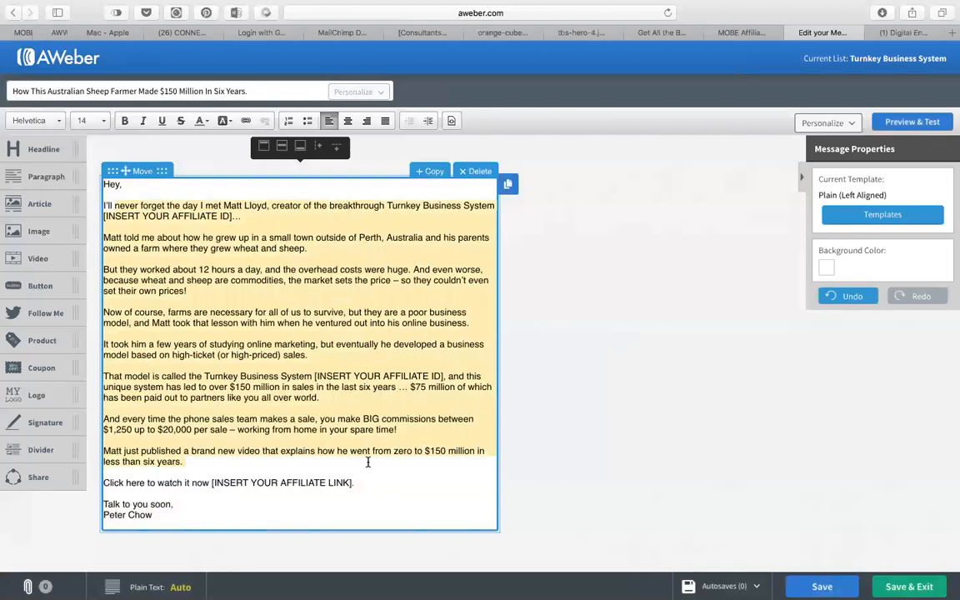
Delete the [INSERT YOUR AFFILIATE ID] placeholder from the opening line.
{"action": "left_click", "coordinate": [276, 284]}
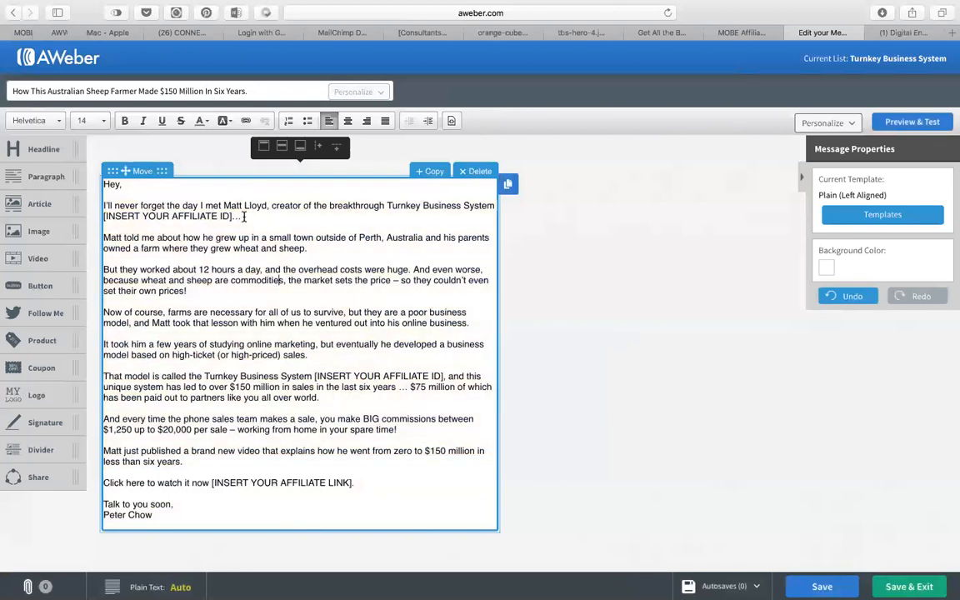
{"action": "left_click_drag", "start_coordinate": [242, 216], "coordinate": [101, 218]}
{"action": "key", "text": "BackSpace"}
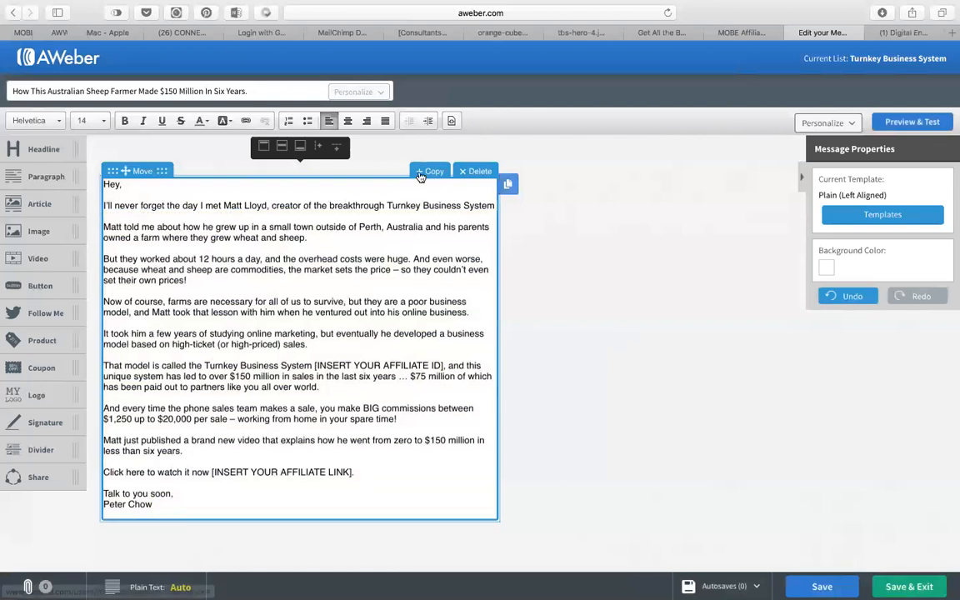
Add a period after 'System' and make 'Turnkey Business System' bold.
{"action": "left_click_drag", "start_coordinate": [387, 205], "coordinate": [496, 205]}
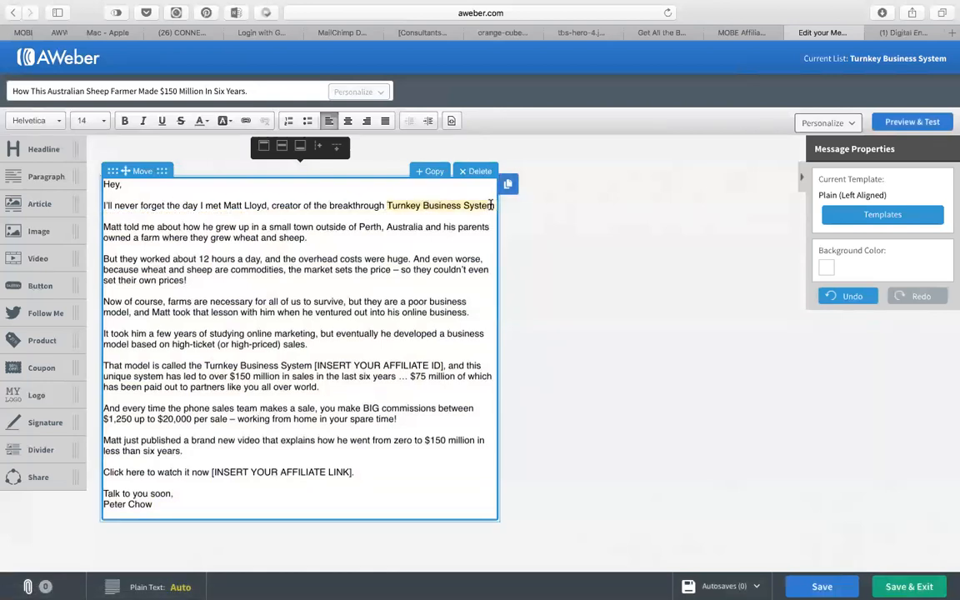
{"action": "left_click", "coordinate": [496, 205]}
{"action": "type", "text": "."}
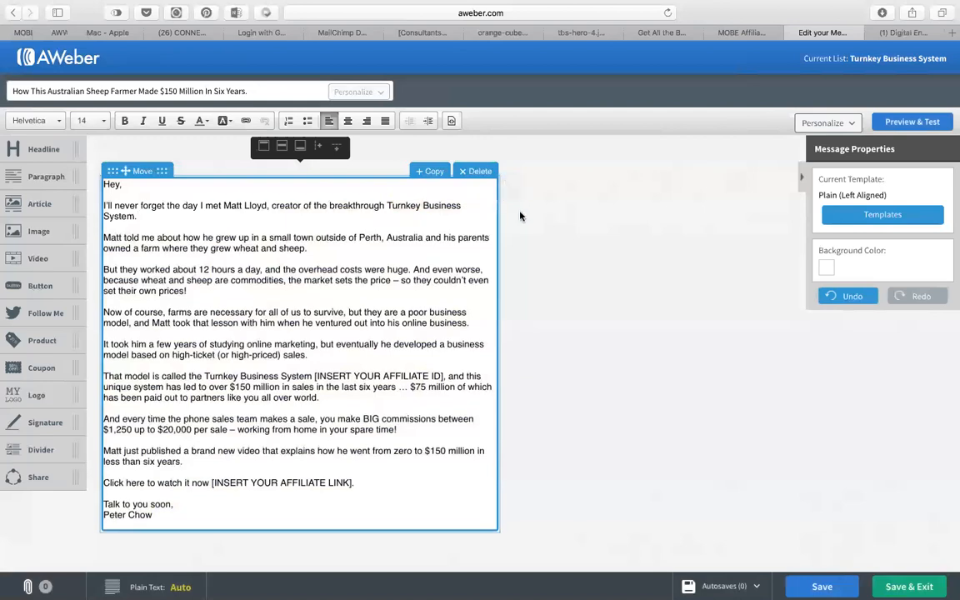
{"action": "left_click_drag", "start_coordinate": [135, 217], "coordinate": [388, 205]}
{"action": "left_click", "coordinate": [124, 121]}
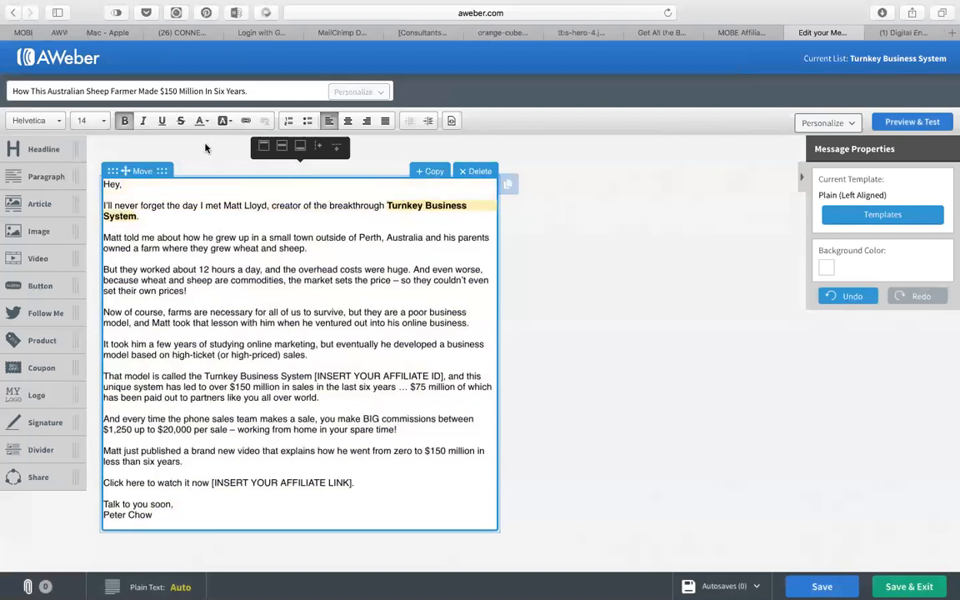
{"action": "key", "text": "super+Tab"}
{"action": "key", "text": "super+shift+Tab"}
Copy the TBS Hybrid Sales tracking URL from the MOBE affiliate support page.
{"action": "left_click", "coordinate": [750, 32]}
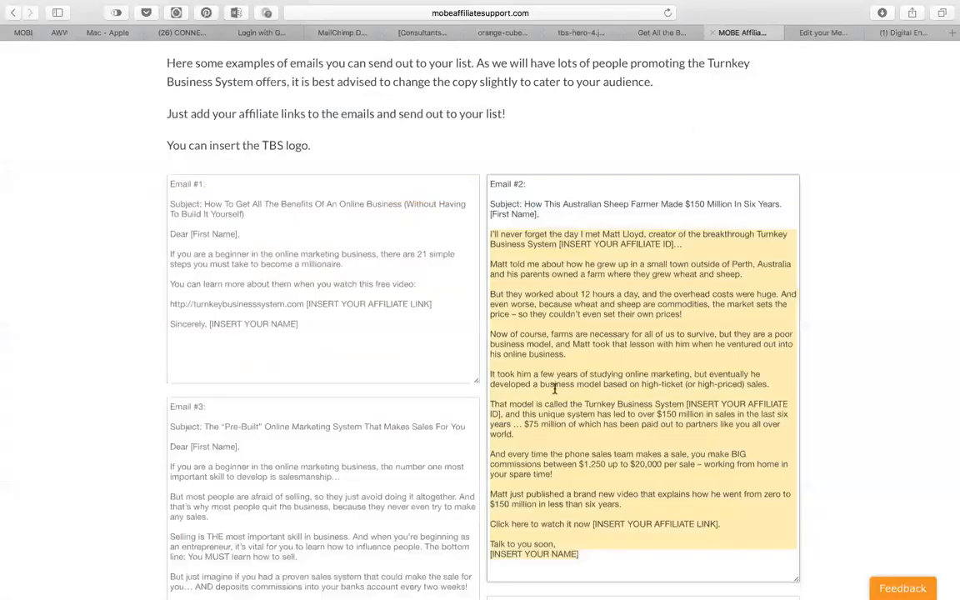
{"action": "scroll", "coordinate": [508, 425], "scroll_direction": "down", "scroll_amount": 15}
{"action": "scroll", "coordinate": [508, 429], "scroll_direction": "up", "scroll_amount": 20}
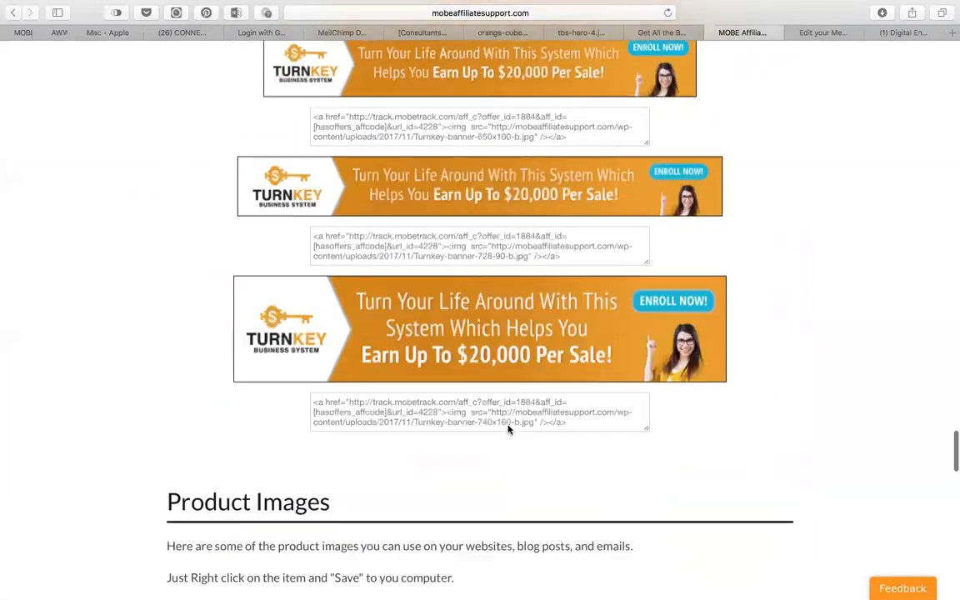
{"action": "scroll", "coordinate": [509, 429], "scroll_direction": "up", "scroll_amount": 4}
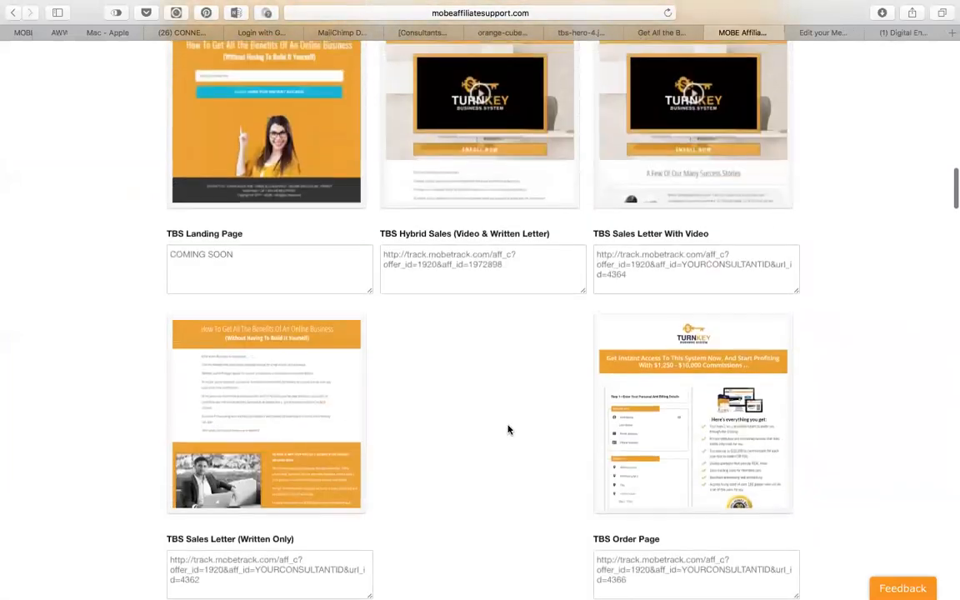
{"action": "left_click_drag", "start_coordinate": [507, 266], "coordinate": [376, 254]}
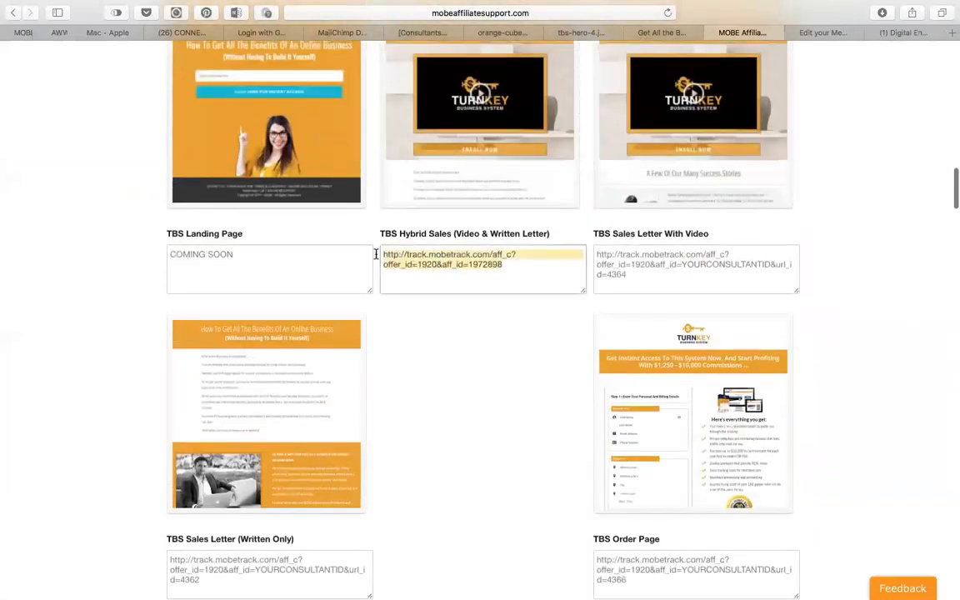
{"action": "left_click", "coordinate": [657, 34]}
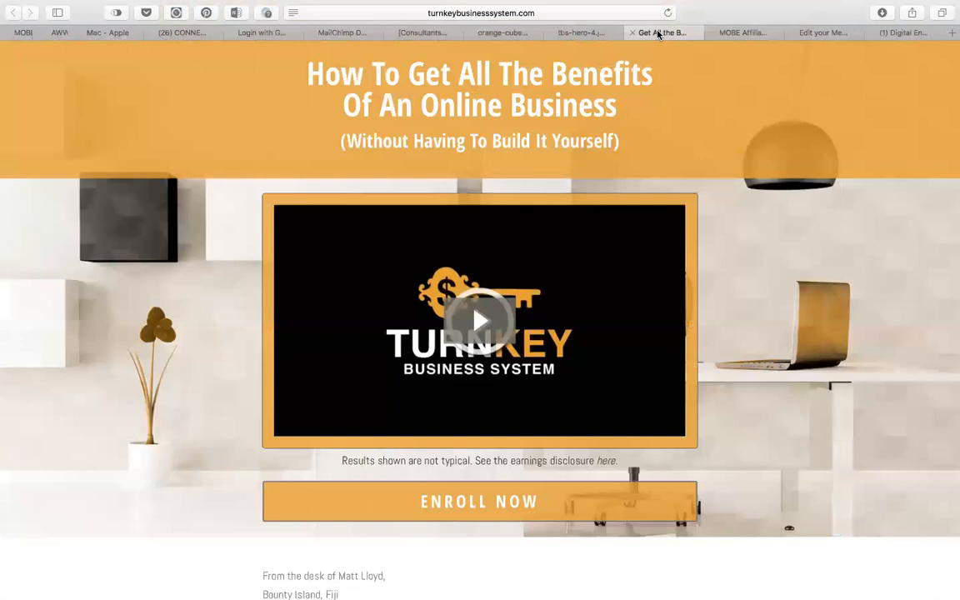
{"action": "left_click", "coordinate": [746, 32]}
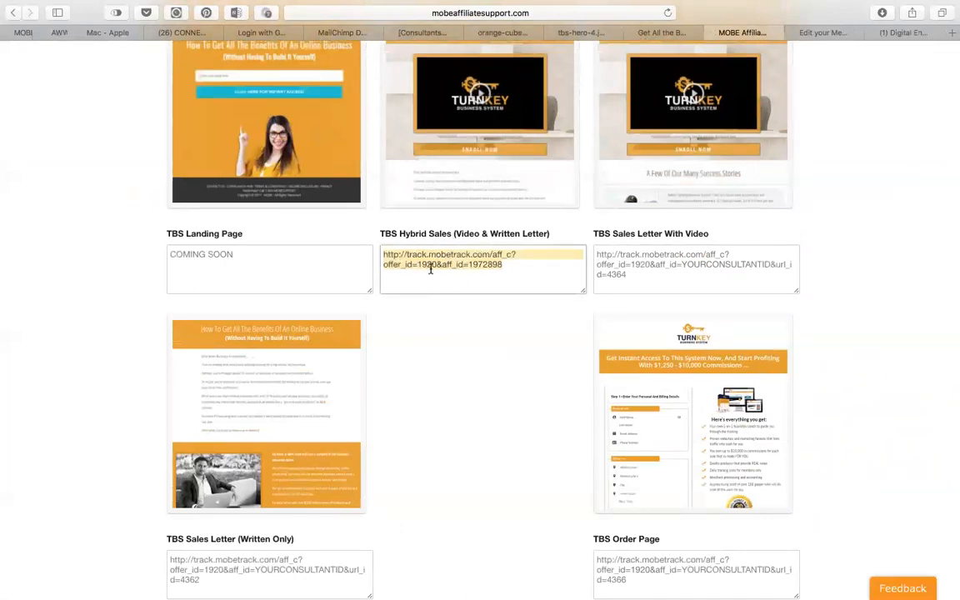
{"action": "left_click", "coordinate": [819, 35]}
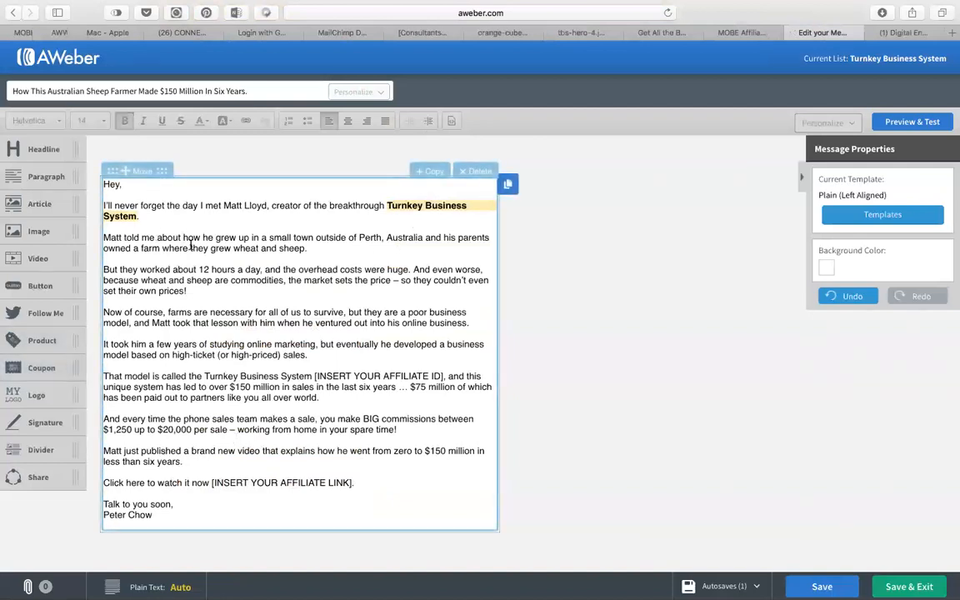
Link the opening 'Turnkey Business System' to the tracking URL and start 'And even worse…' on a new paragraph.
{"action": "left_click", "coordinate": [379, 202]}
{"action": "left_click_drag", "start_coordinate": [386, 205], "coordinate": [136, 216]}
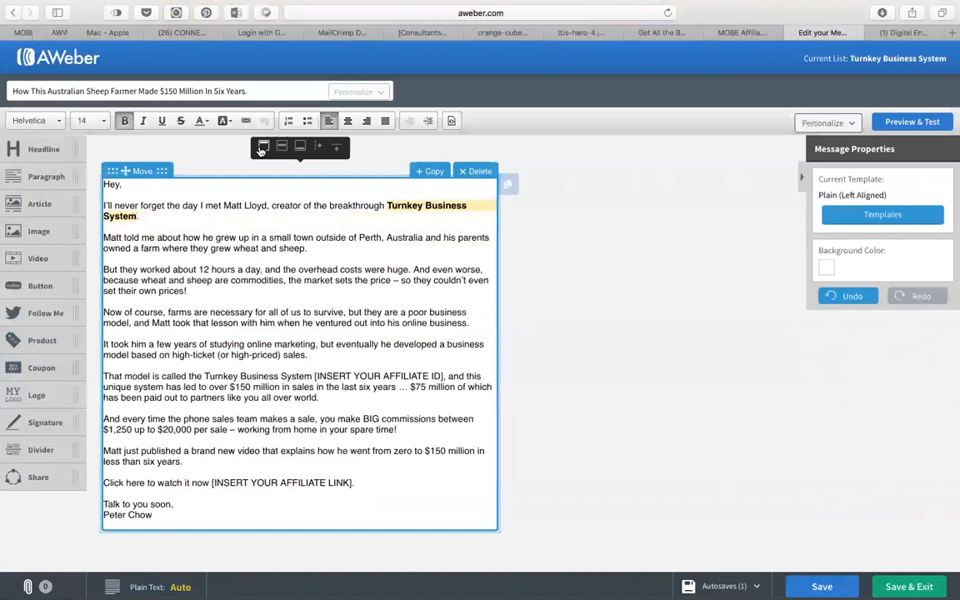
{"action": "left_click", "coordinate": [246, 120]}
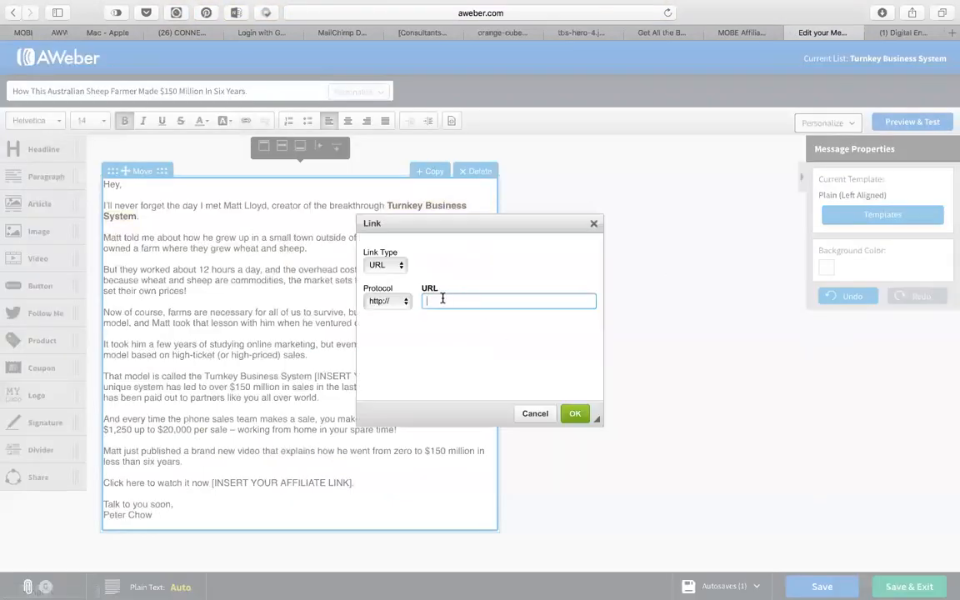
{"action": "key", "text": "super+v"}
{"action": "left_click", "coordinate": [574, 414]}
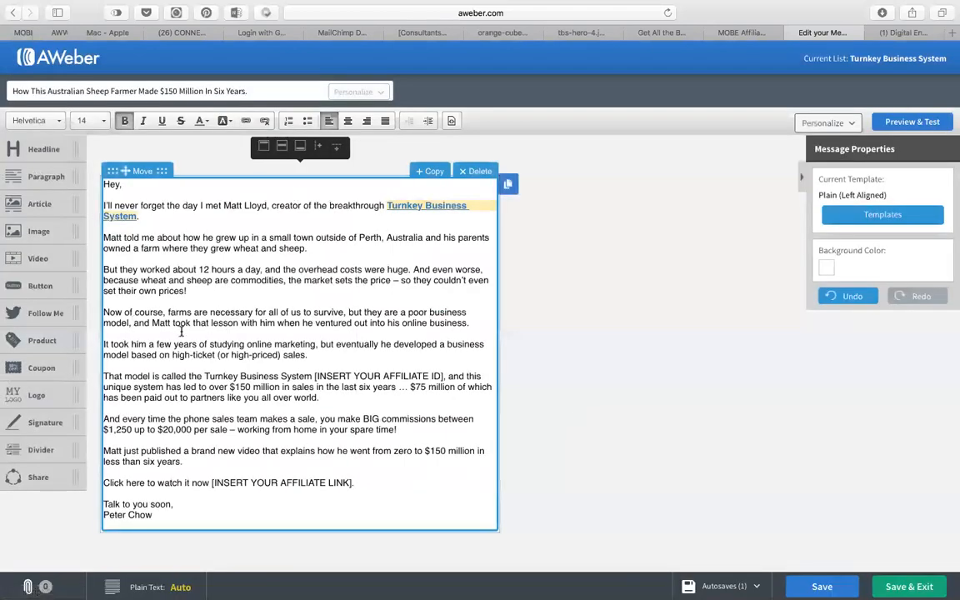
{"action": "left_click", "coordinate": [298, 248]}
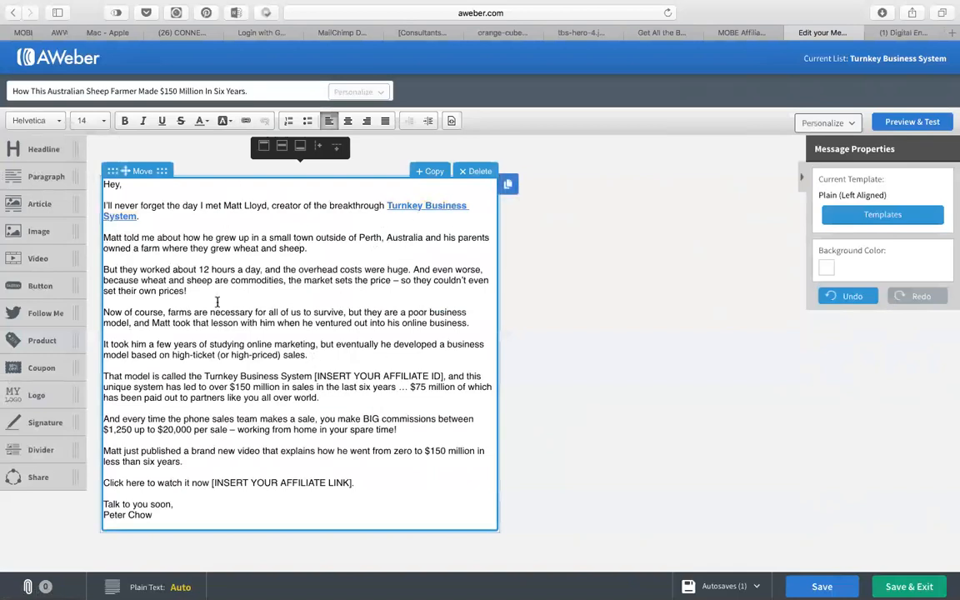
{"action": "left_click", "coordinate": [413, 269]}
{"action": "key", "text": "Return"}
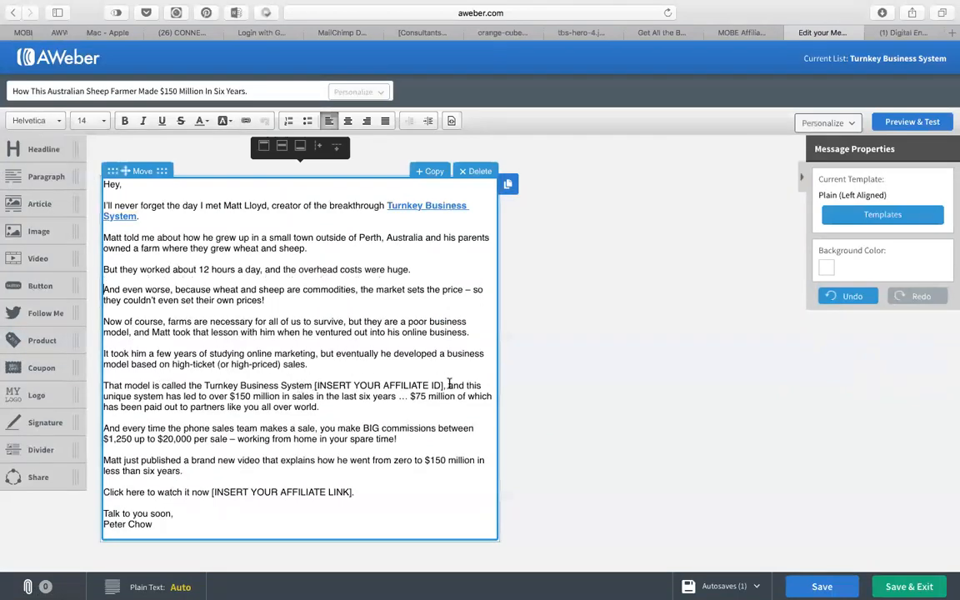
Remove the second affiliate ID placeholder and make that 'Turnkey Business System' bold and linked to the tracking URL.
{"action": "left_click_drag", "start_coordinate": [444, 385], "coordinate": [314, 387]}
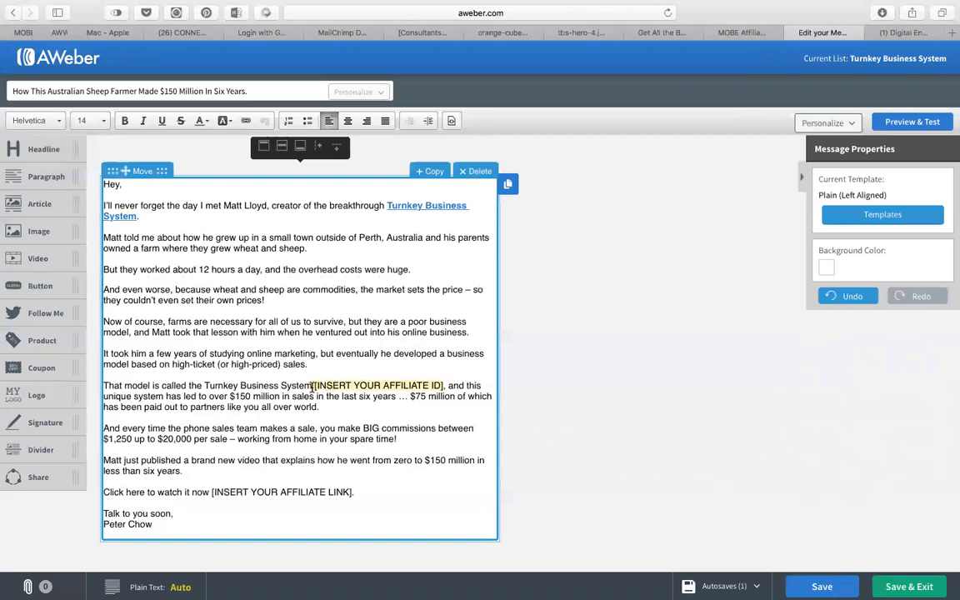
{"action": "key", "text": "BackSpace"}
{"action": "left_click", "coordinate": [204, 385], "text": "shift"}
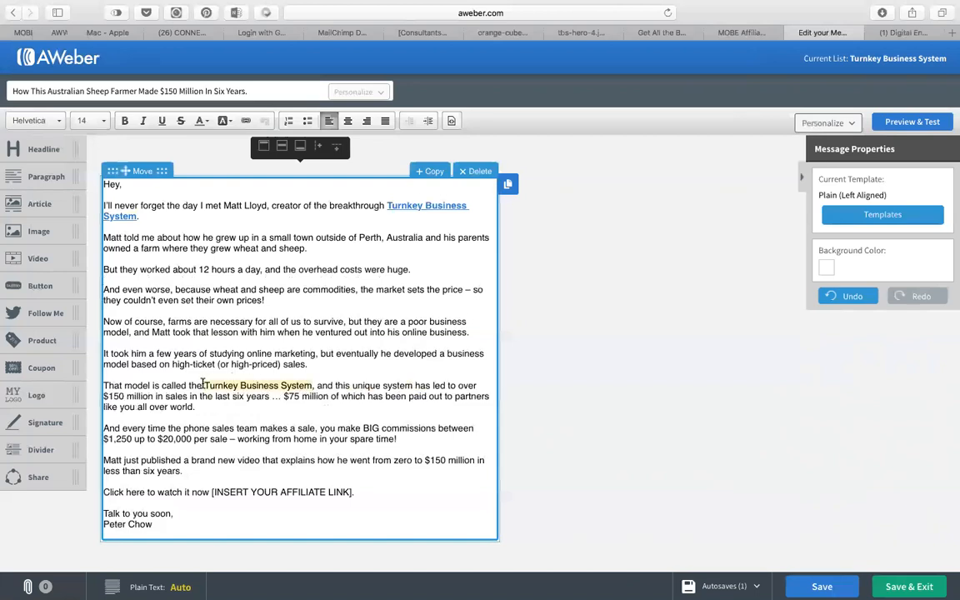
{"action": "left_click", "coordinate": [125, 120]}
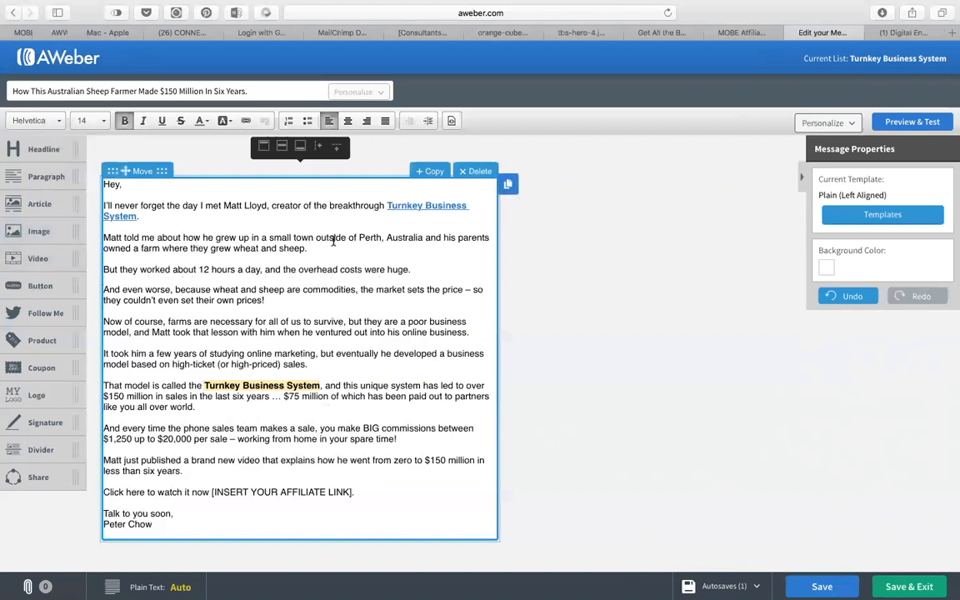
{"action": "left_click", "coordinate": [247, 123]}
{"action": "key", "text": "super+v"}
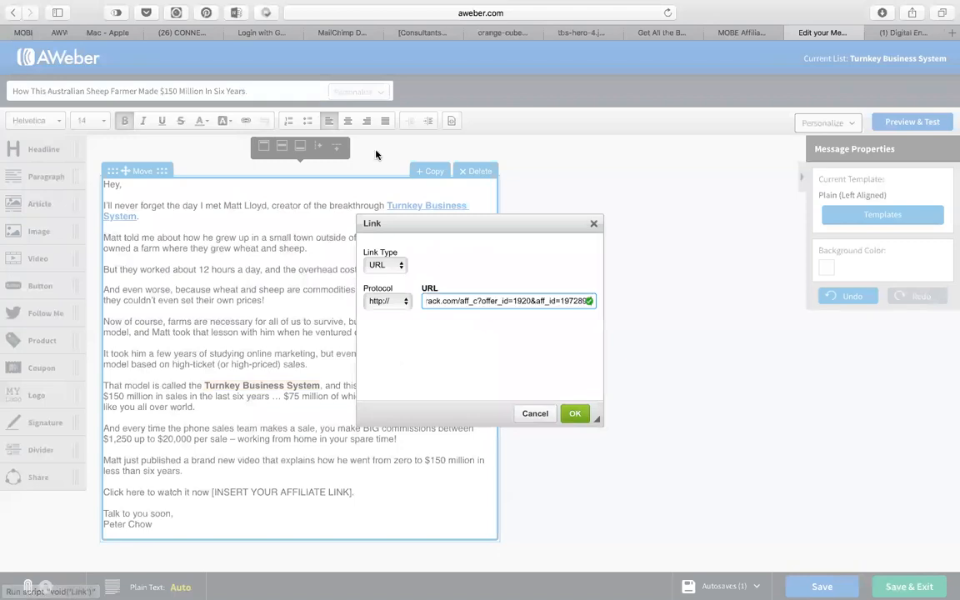
{"action": "left_click", "coordinate": [575, 413]}
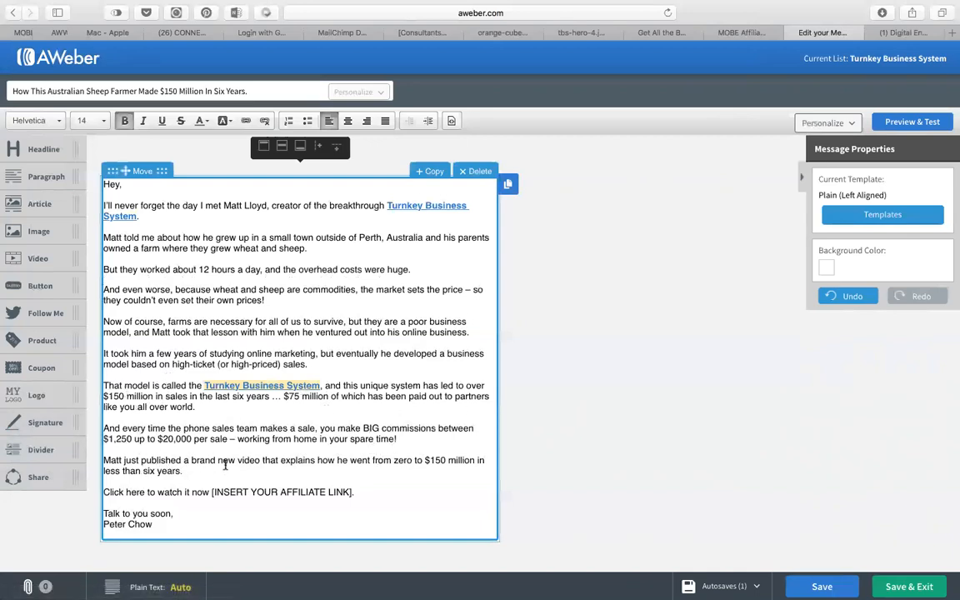
{"action": "left_click_drag", "start_coordinate": [351, 492], "coordinate": [211, 493]}
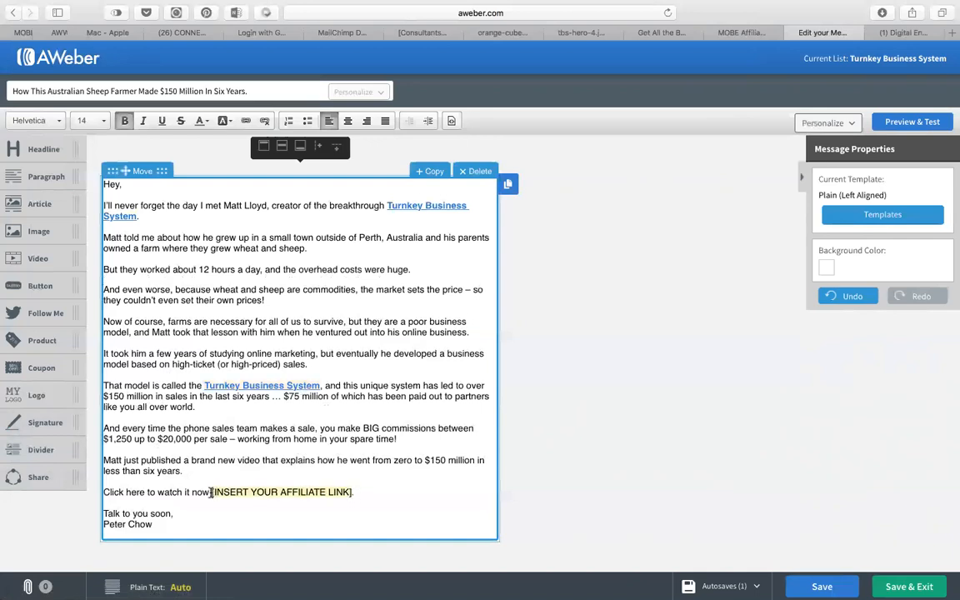
Turn the closing line into a bold '>> Click here to watch it now... <<' without the link placeholder.
{"action": "key", "text": "BackSpace"}
{"action": "type", "text": "..."}
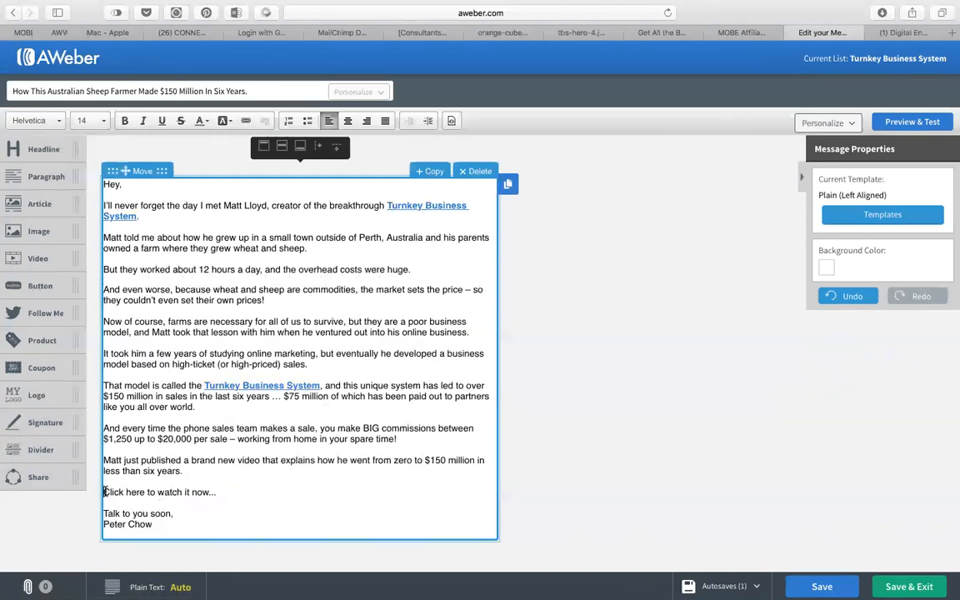
{"action": "left_click", "coordinate": [104, 492]}
{"action": "type", "text": ">>"}
{"action": "left_click", "coordinate": [240, 492]}
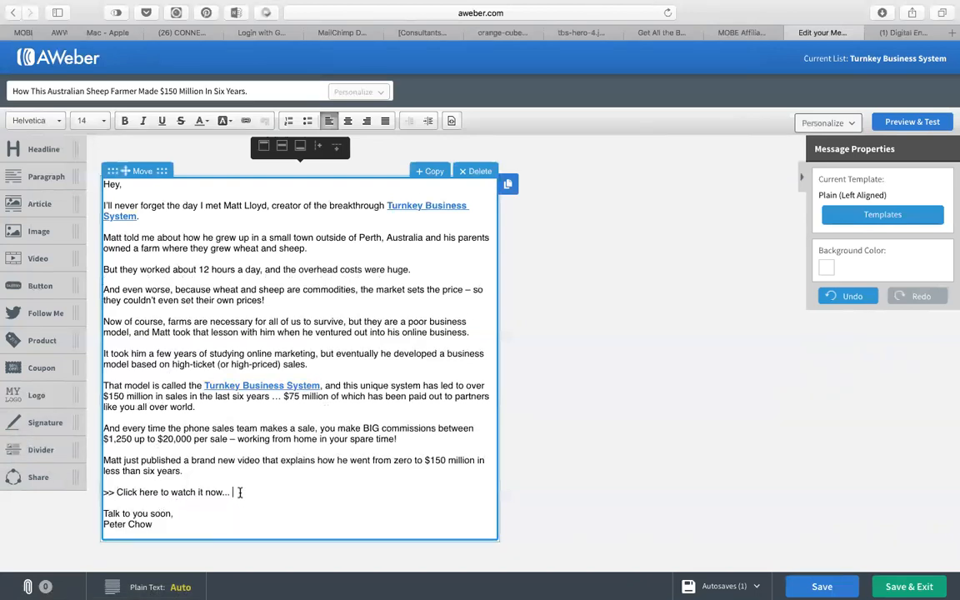
{"action": "type", "text": "<<"}
{"action": "left_click_drag", "start_coordinate": [251, 493], "coordinate": [102, 492]}
{"action": "key", "text": "super+b"}
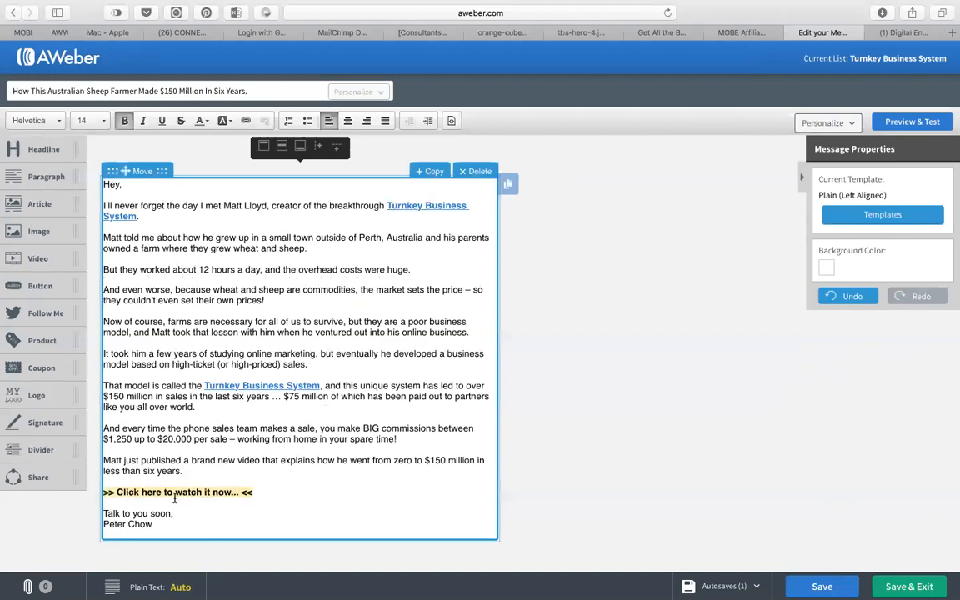
{"action": "left_click", "coordinate": [239, 493]}
Link 'Click here to watch it now...' to the tracking URL and preview the email.
{"action": "left_click_drag", "start_coordinate": [239, 492], "coordinate": [117, 493]}
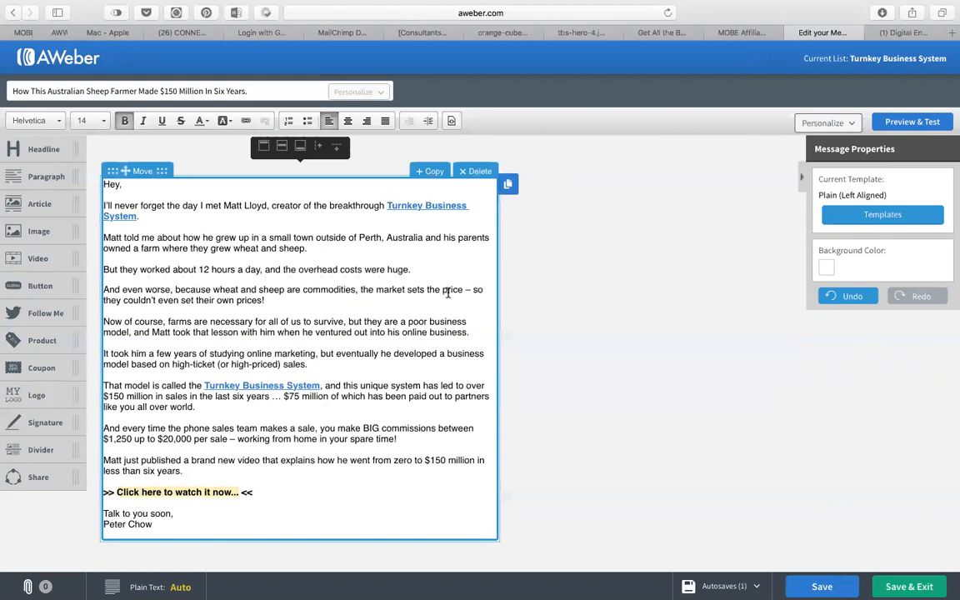
{"action": "left_click", "coordinate": [246, 121]}
{"action": "key", "text": "super+v"}
{"action": "left_click", "coordinate": [575, 414]}
{"action": "left_click", "coordinate": [446, 272]}
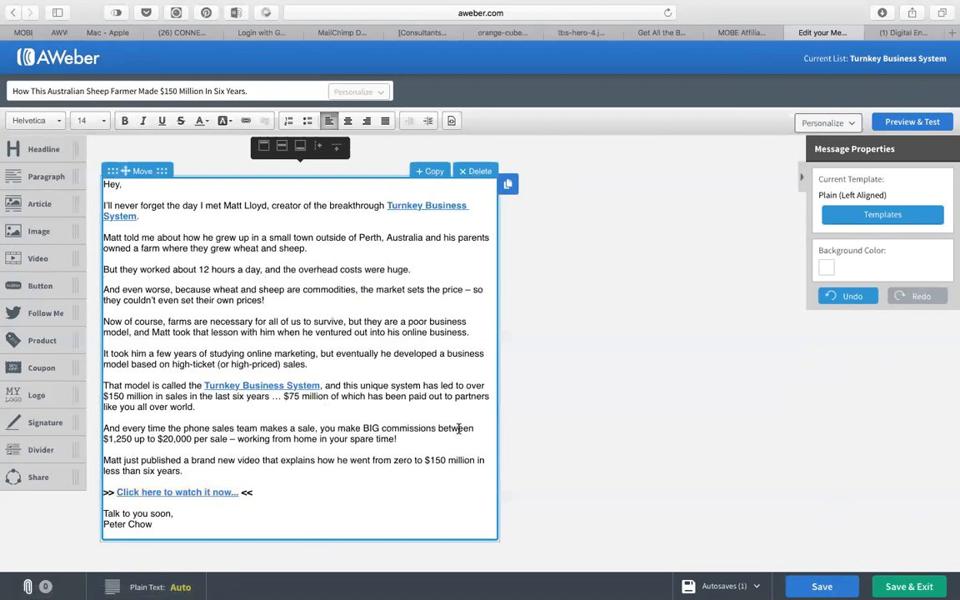
{"action": "left_click", "coordinate": [900, 123]}
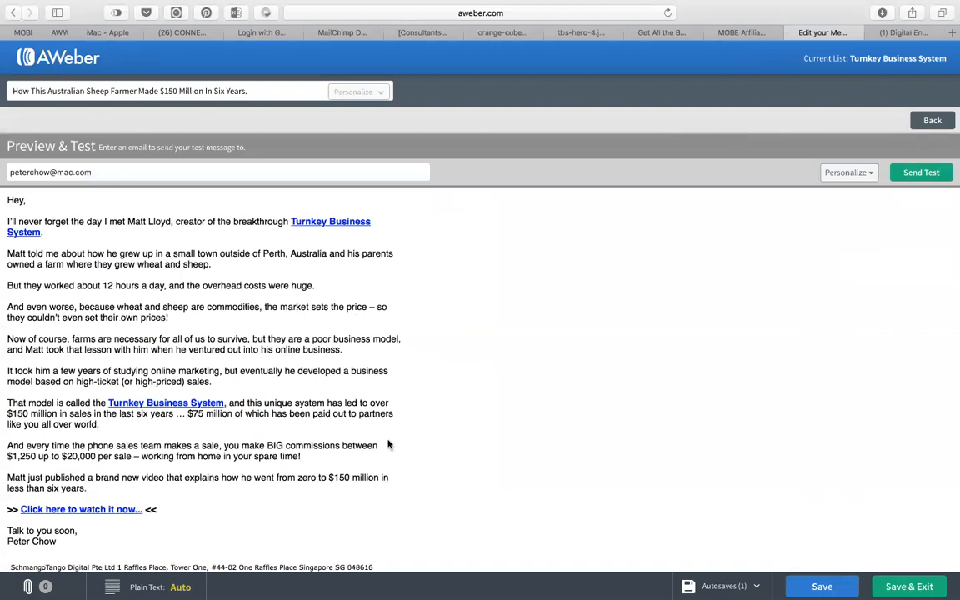
Scroll through the email preview and go back to the message editor.
{"action": "scroll", "coordinate": [387, 492], "scroll_direction": "down", "scroll_amount": 2}
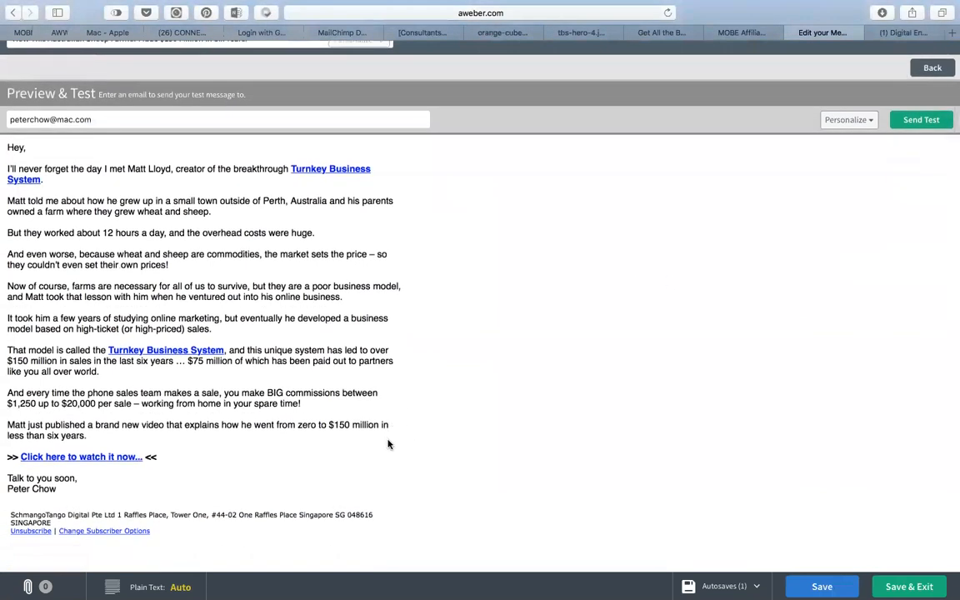
{"action": "left_click", "coordinate": [930, 68]}
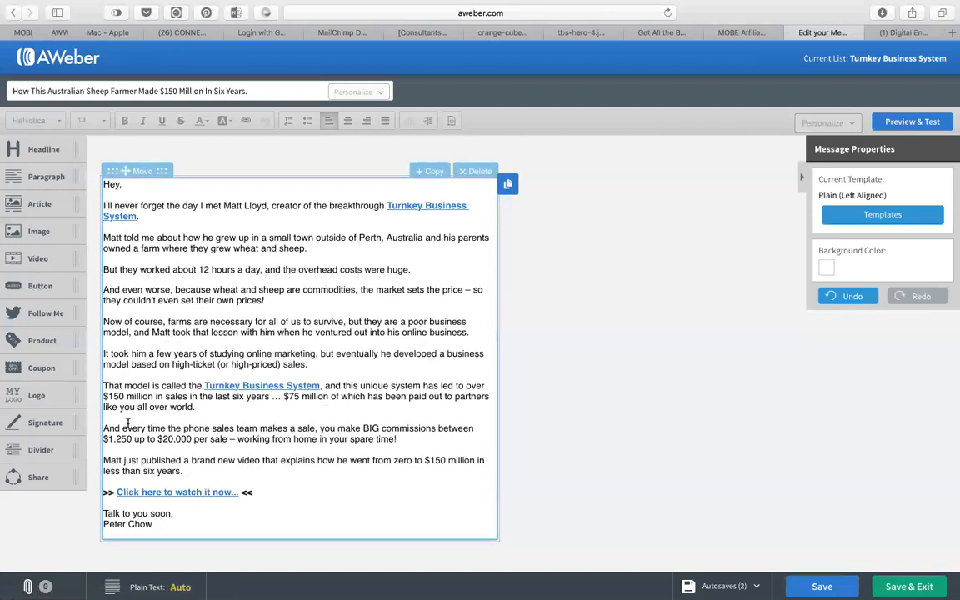
Bold the words 'BIG' and '$150 million', then preview the email again.
{"action": "double_click", "coordinate": [371, 428]}
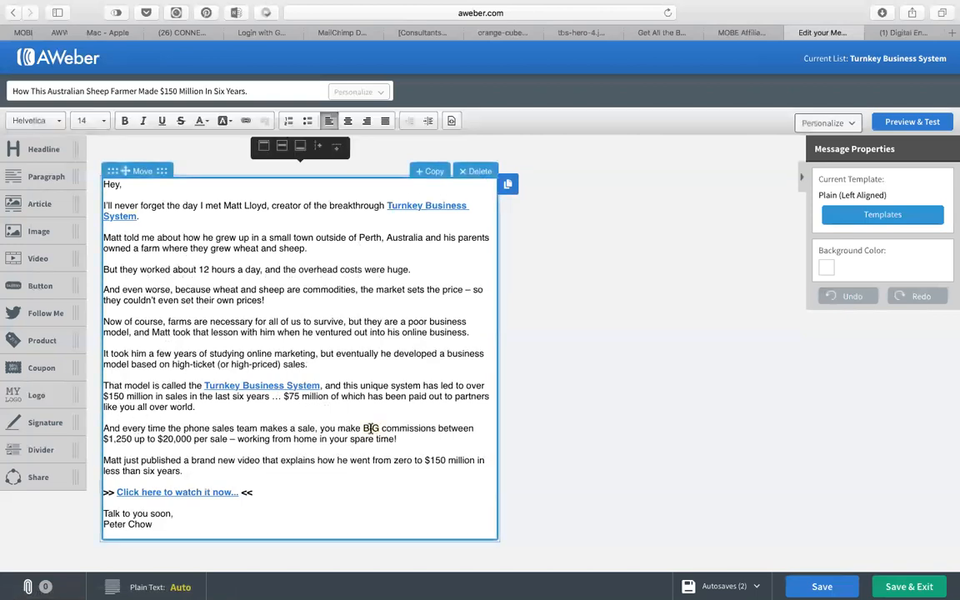
{"action": "key", "text": "super+b"}
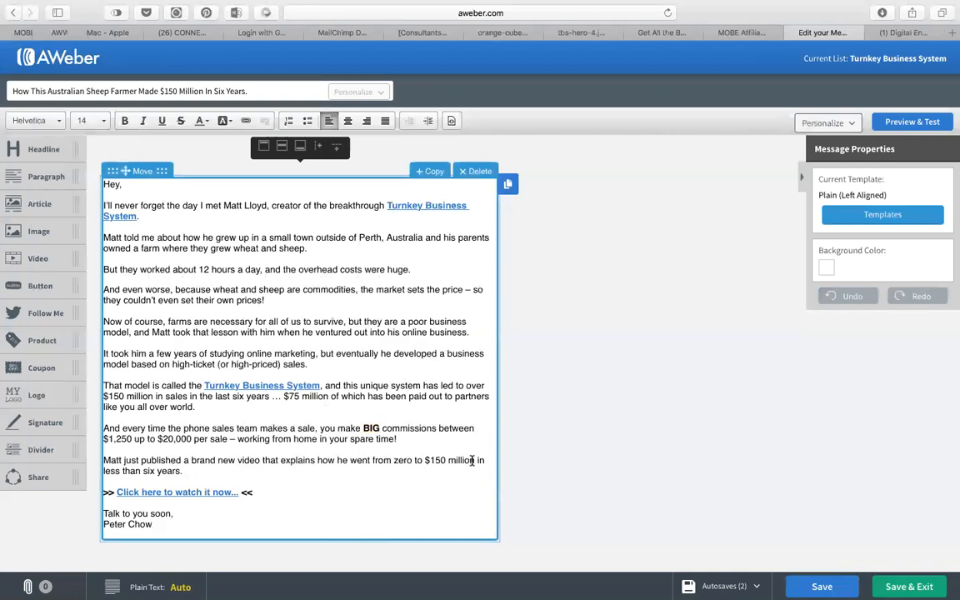
{"action": "left_click_drag", "start_coordinate": [473, 461], "coordinate": [424, 461]}
{"action": "key", "text": "super+b"}
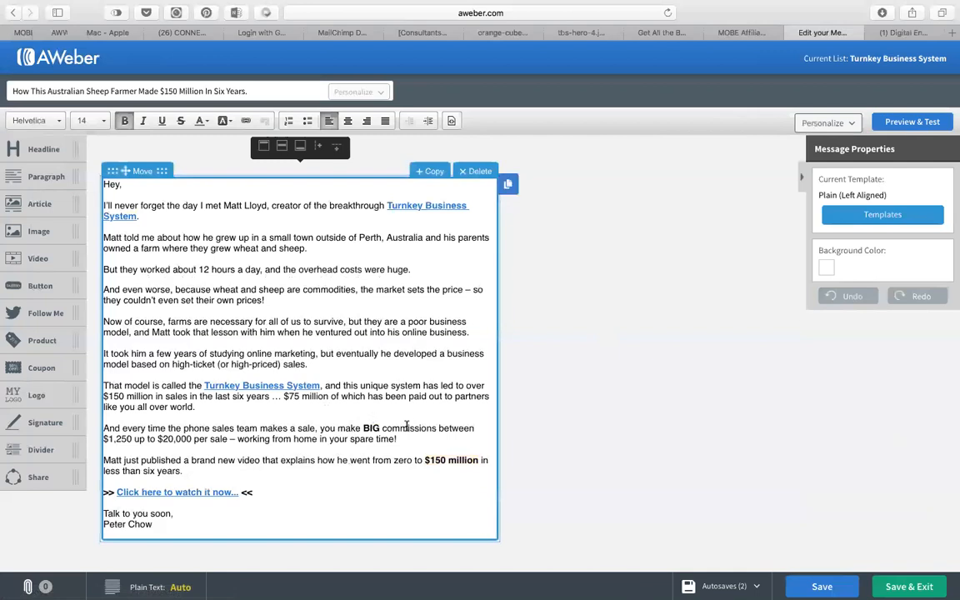
{"action": "left_click", "coordinate": [912, 121]}
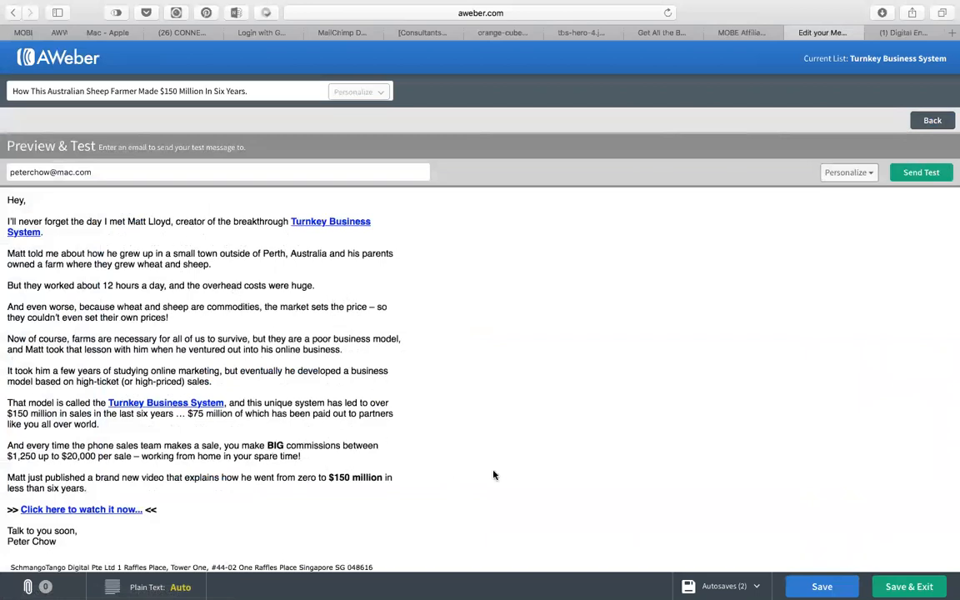
Save the Sheep Farmer email as a draft and open its Add to Follow Up Series settings as Follow Up #2.
{"action": "left_click", "coordinate": [932, 120]}
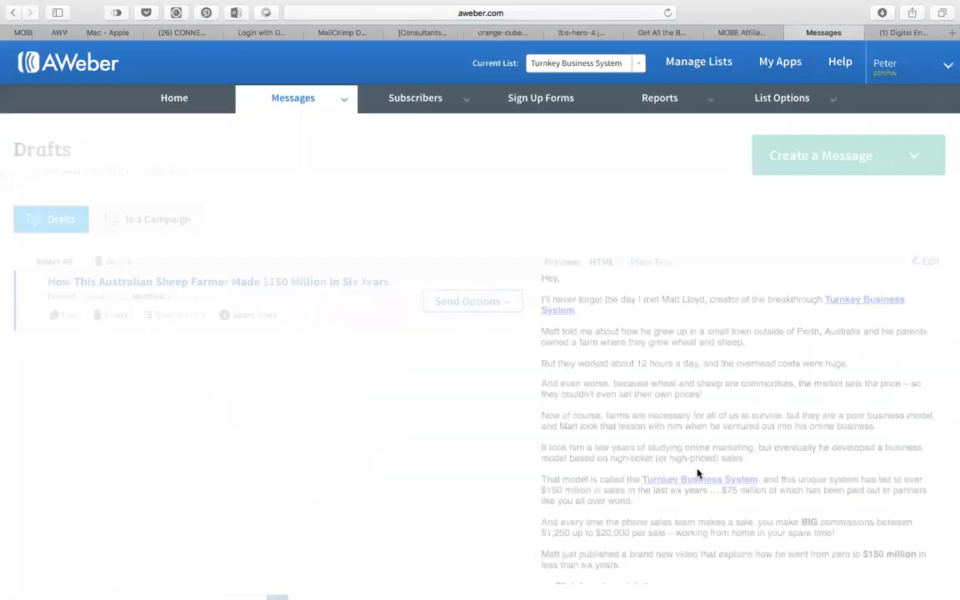
{"action": "left_click", "coordinate": [460, 303]}
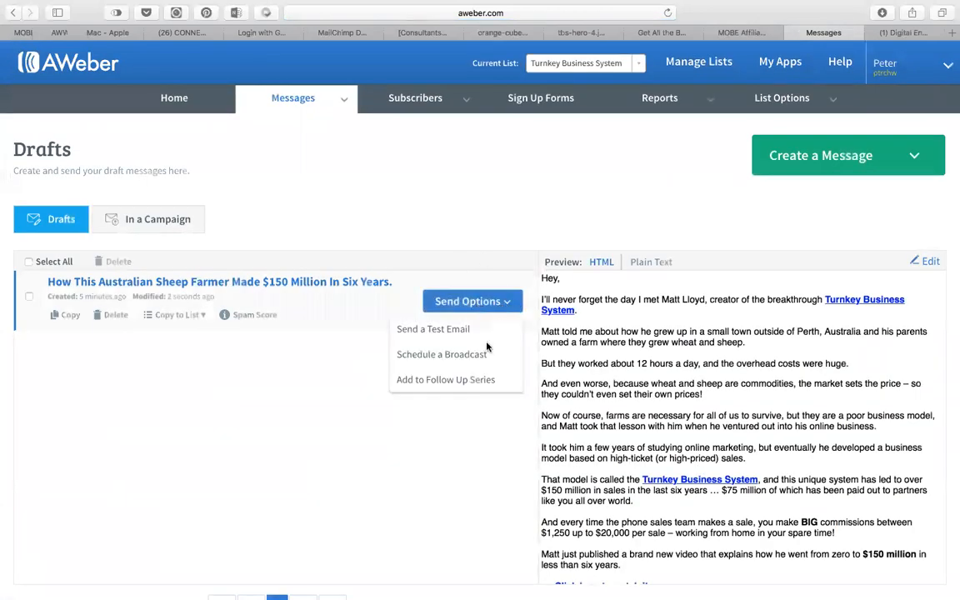
{"action": "left_click", "coordinate": [461, 380]}
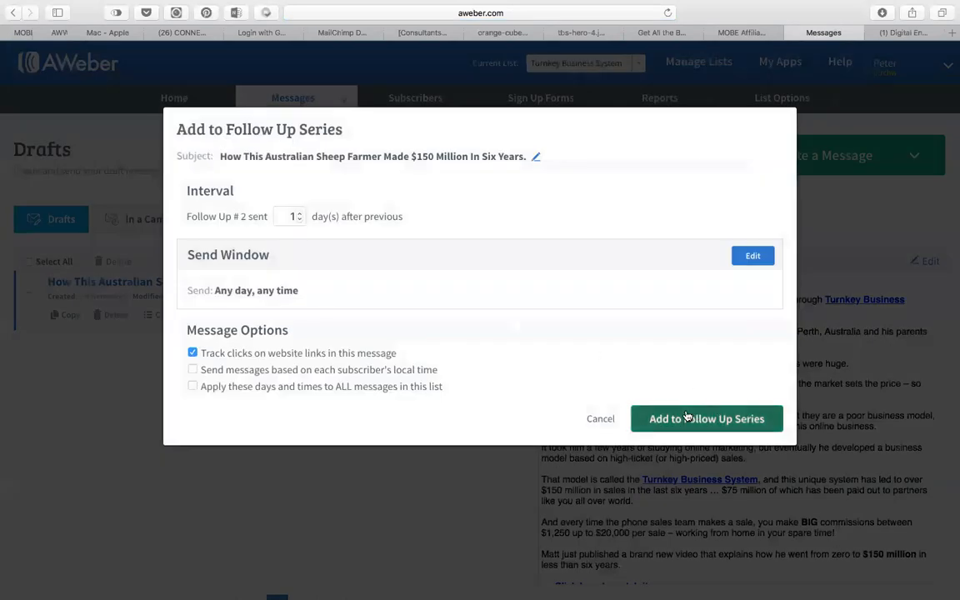
Schedule the Sheep Farmer email 2 days after the previous message and add it as follow-up message 2.
{"action": "left_click", "coordinate": [300, 213]}
{"action": "left_click", "coordinate": [685, 421]}
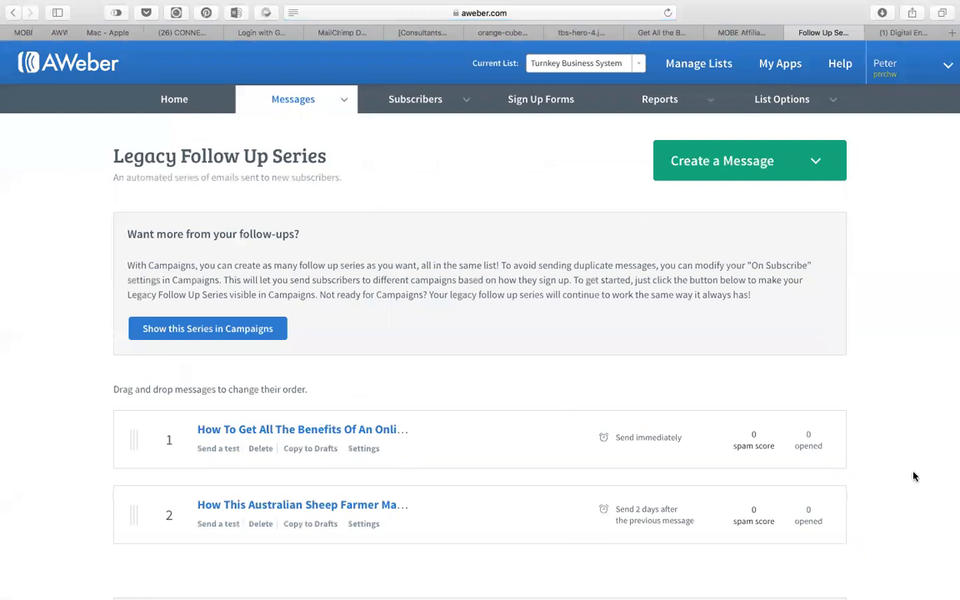
{"action": "scroll", "coordinate": [914, 476], "scroll_direction": "down", "scroll_amount": 2}
{"action": "scroll", "coordinate": [914, 475], "scroll_direction": "down", "scroll_amount": 3}
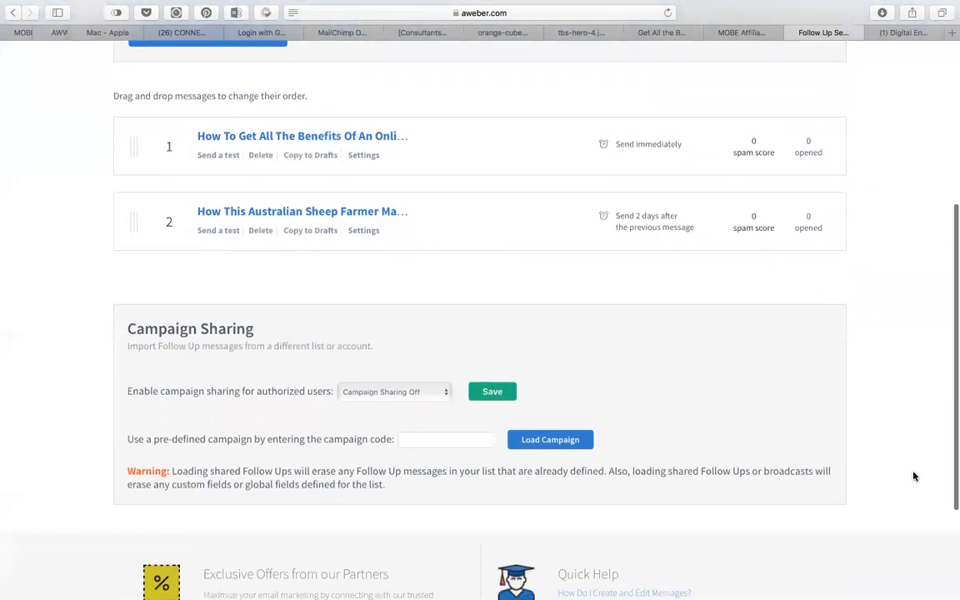
{"action": "scroll", "coordinate": [914, 475], "scroll_direction": "up", "scroll_amount": 1}
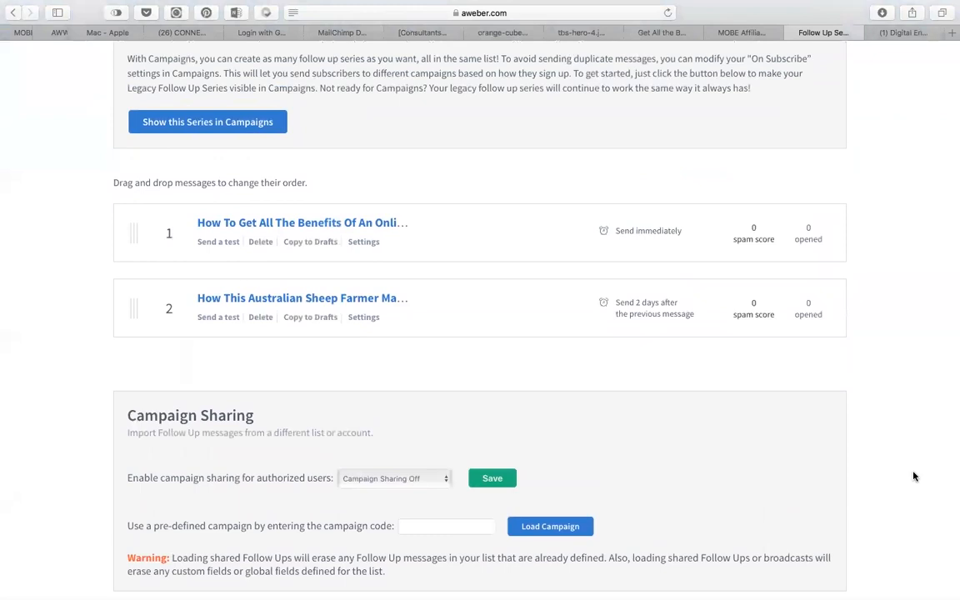
{"action": "scroll", "coordinate": [914, 476], "scroll_direction": "up", "scroll_amount": 1}
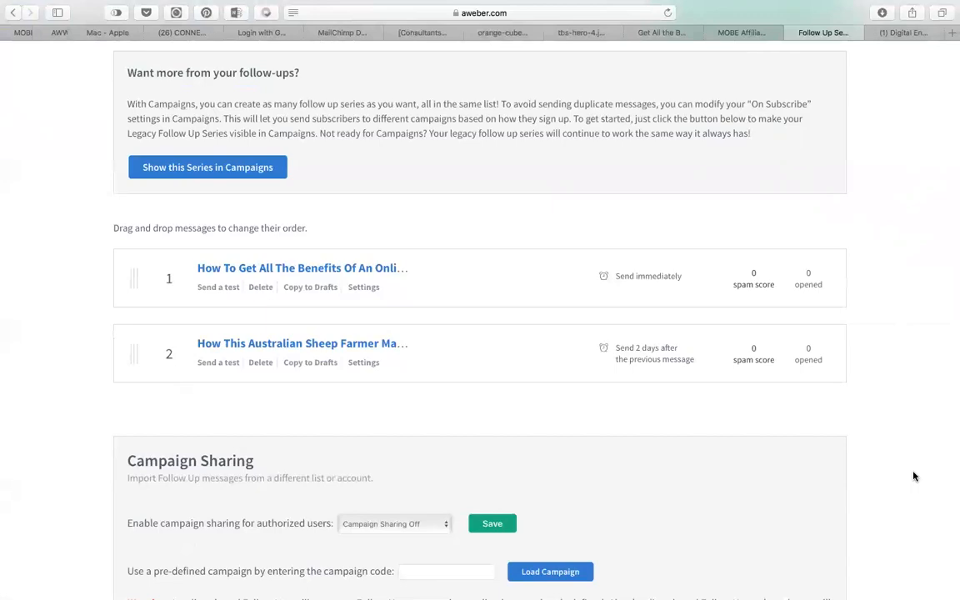
{"action": "scroll", "coordinate": [914, 476], "scroll_direction": "up", "scroll_amount": 1}
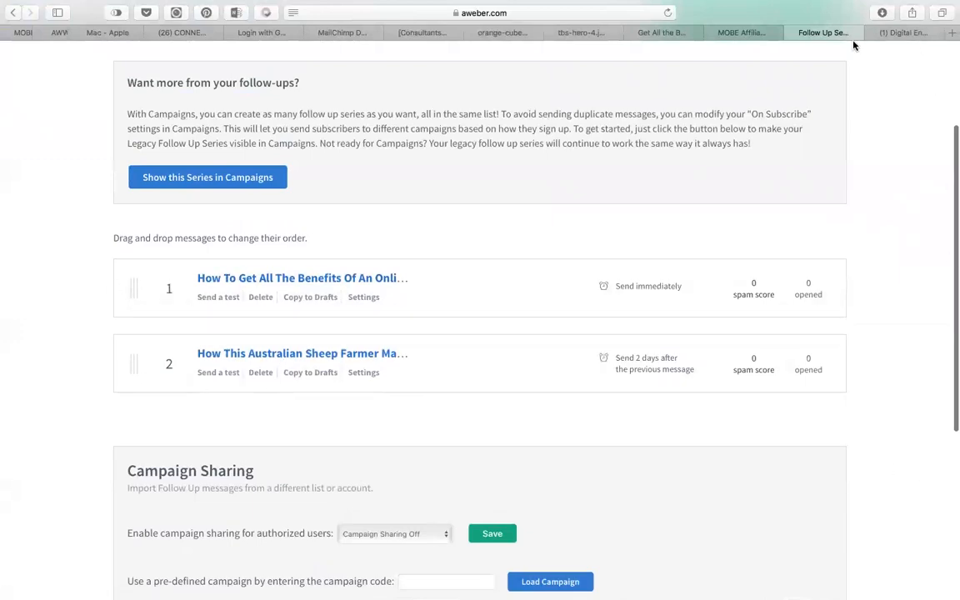
Review the TBS opt-in template on MOBE Affiliate Support, then go to AWeber's Sign Up Forms section.
{"action": "left_click", "coordinate": [742, 33]}
{"action": "scroll", "coordinate": [384, 469], "scroll_direction": "down", "scroll_amount": 5}
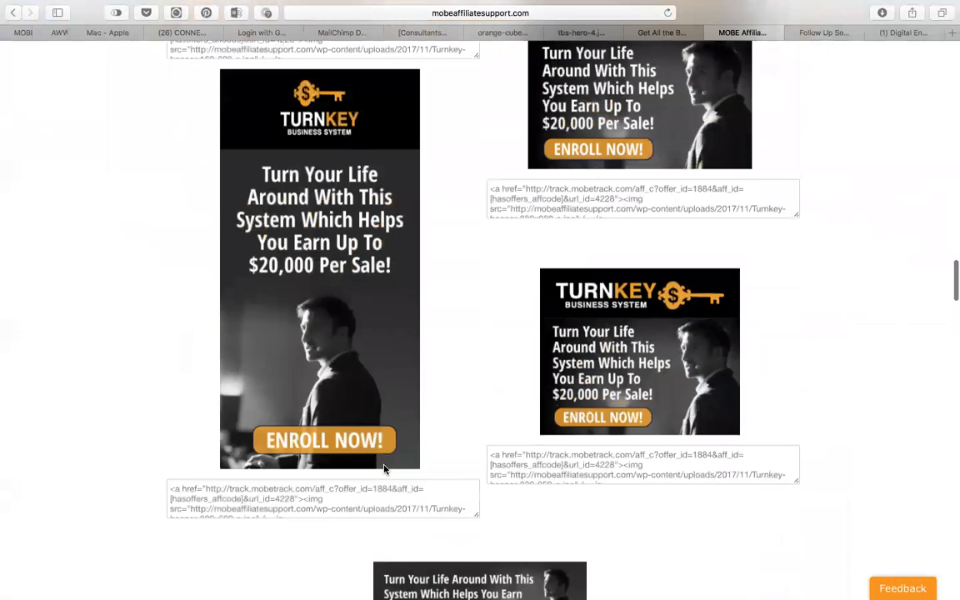
{"action": "scroll", "coordinate": [384, 470], "scroll_direction": "down", "scroll_amount": 15}
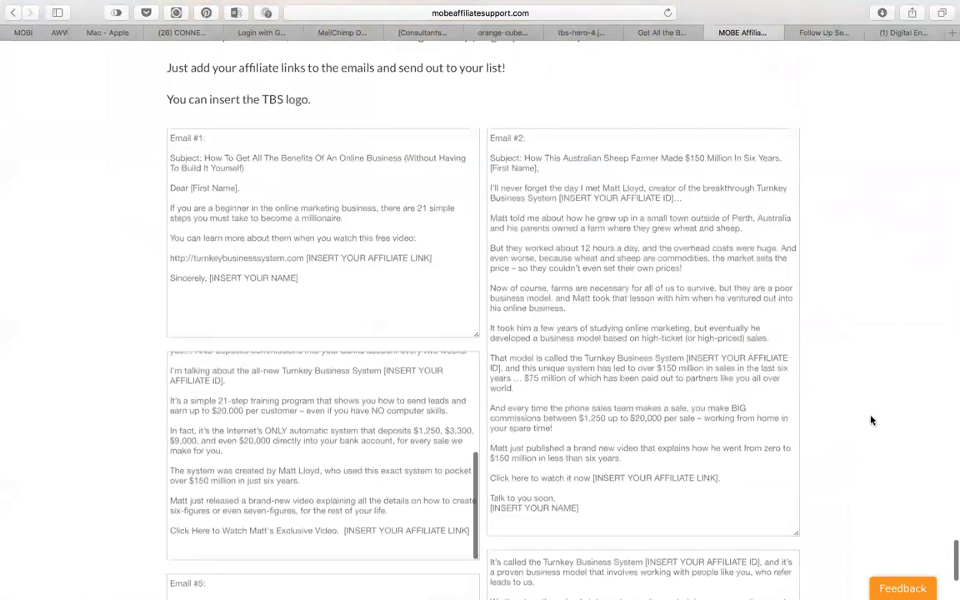
{"action": "right_click", "coordinate": [871, 421]}
{"action": "left_click", "coordinate": [891, 231]}
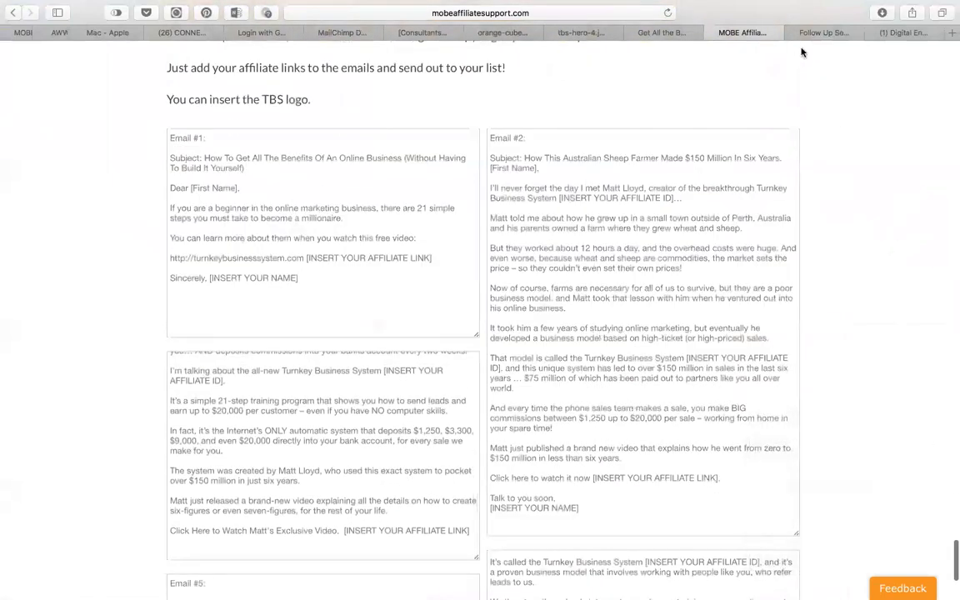
{"action": "left_click", "coordinate": [819, 33]}
{"action": "scroll", "coordinate": [859, 210], "scroll_direction": "up", "scroll_amount": 4}
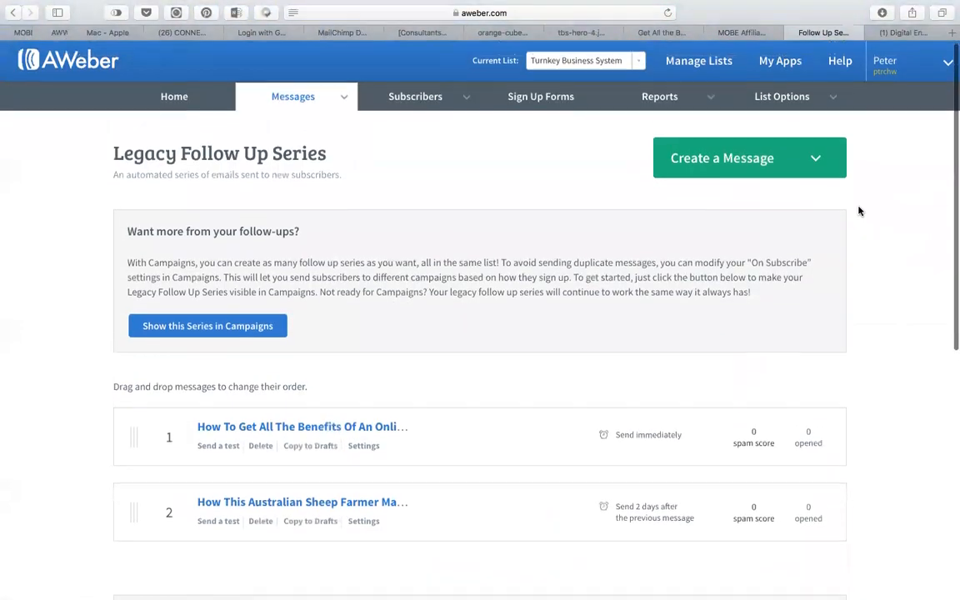
{"action": "left_click", "coordinate": [537, 99]}
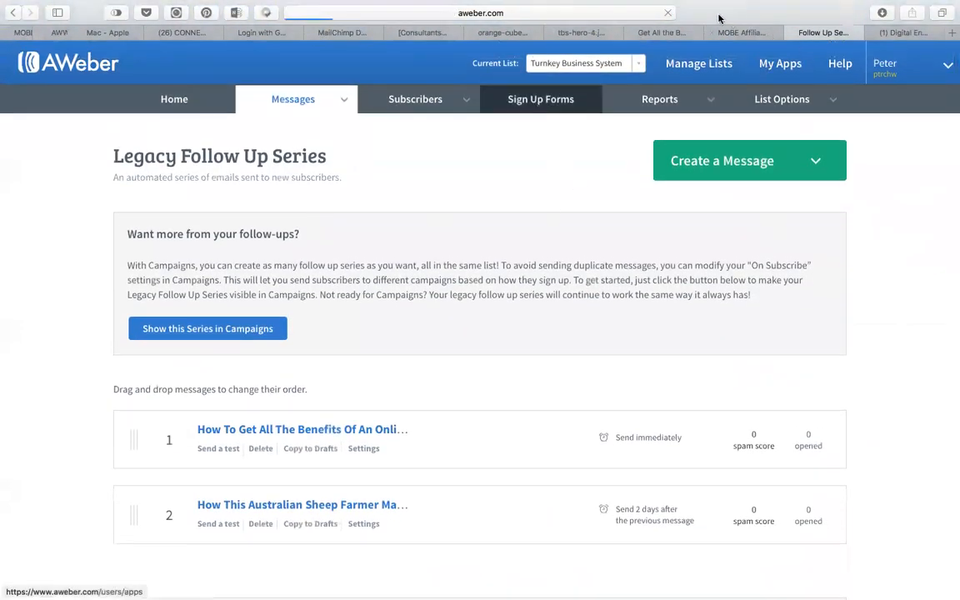
Look over the Turnkey sales page and email swipes, then start creating the first AWeber sign-up form.
{"action": "left_click", "coordinate": [662, 34]}
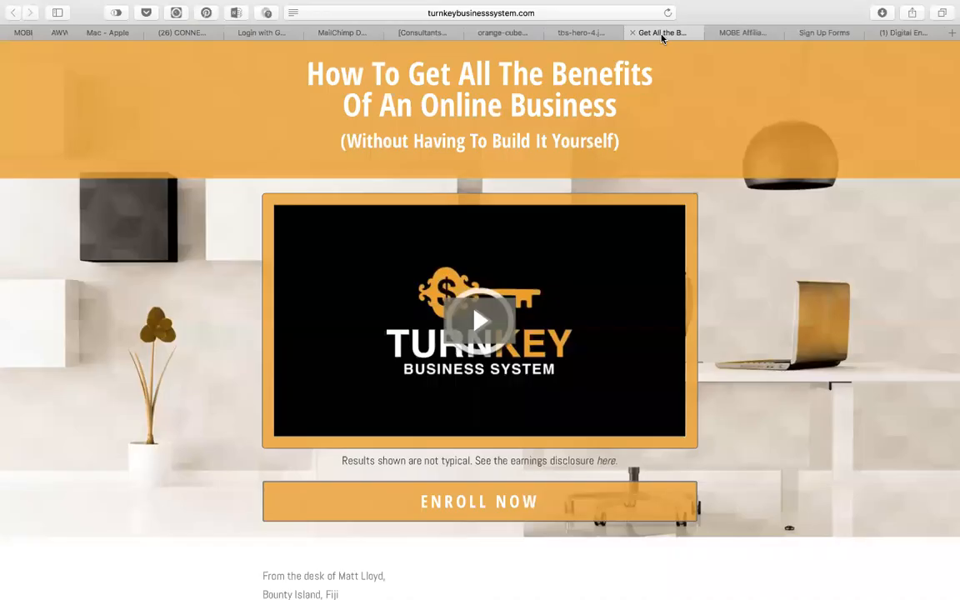
{"action": "left_click", "coordinate": [731, 34]}
{"action": "scroll", "coordinate": [462, 418], "scroll_direction": "up", "scroll_amount": 5}
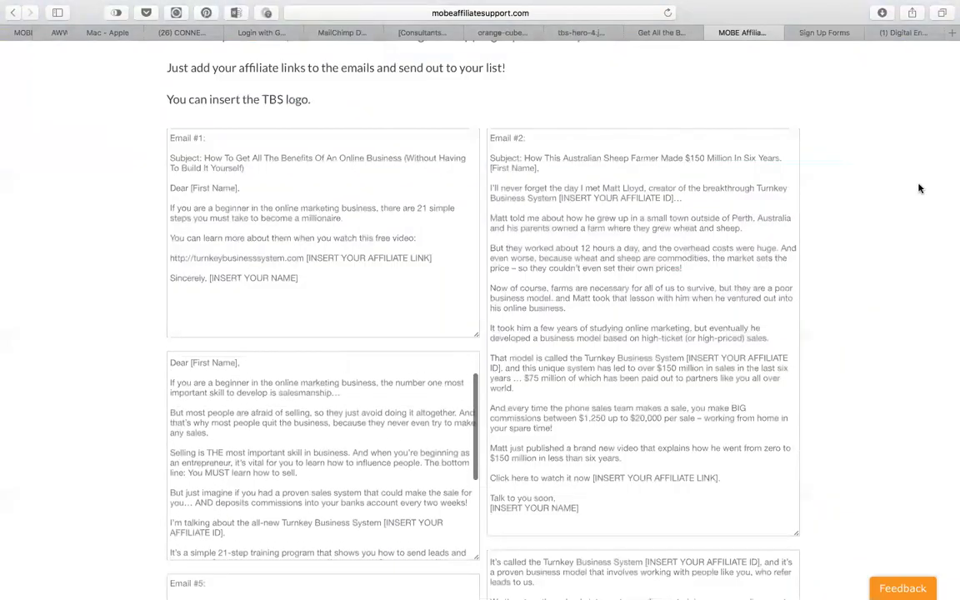
{"action": "scroll", "coordinate": [920, 189], "scroll_direction": "down", "scroll_amount": 20}
{"action": "scroll", "coordinate": [920, 188], "scroll_direction": "up", "scroll_amount": 20}
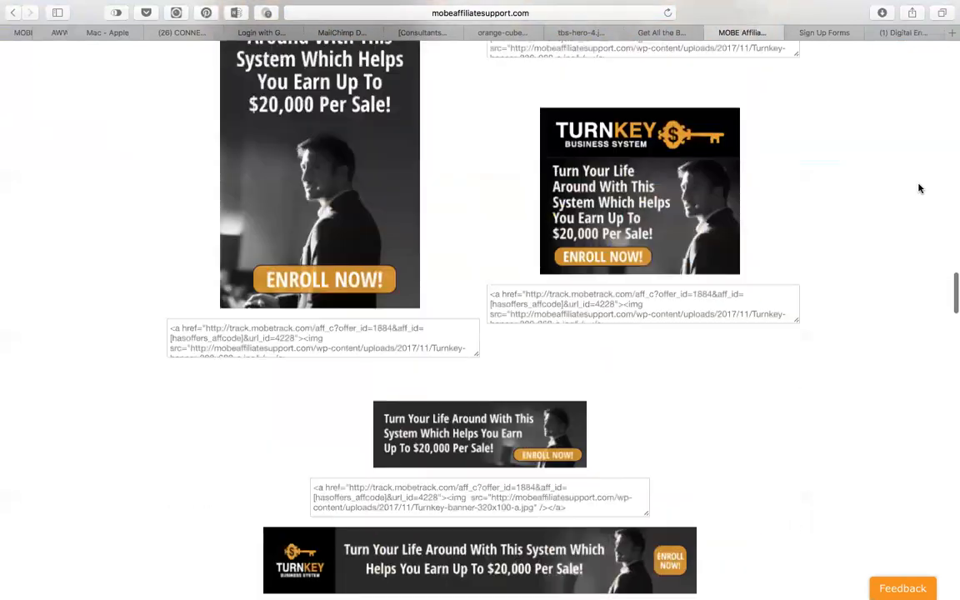
{"action": "scroll", "coordinate": [920, 188], "scroll_direction": "down", "scroll_amount": 3}
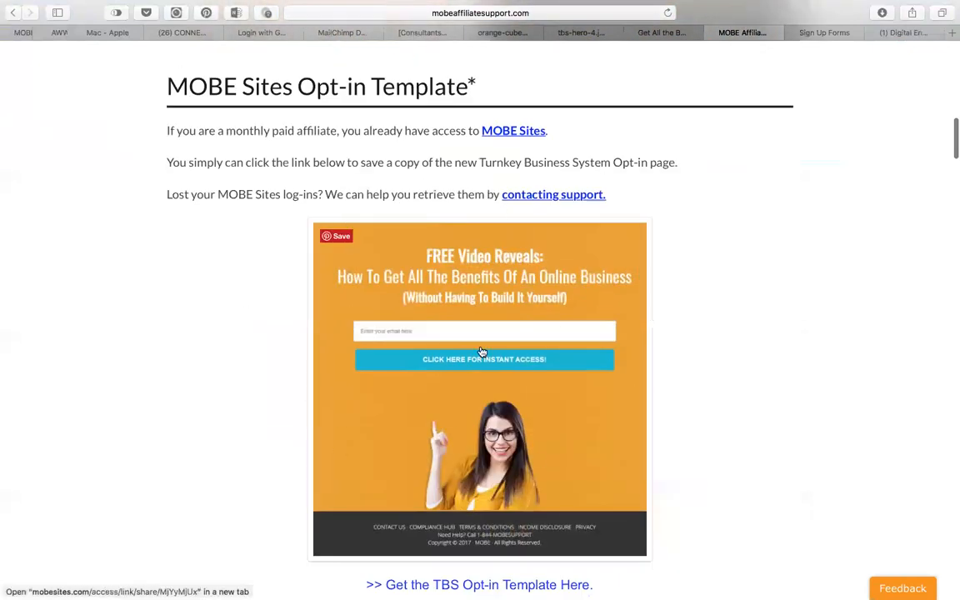
{"action": "left_click", "coordinate": [824, 33]}
{"action": "left_click", "coordinate": [222, 312]}
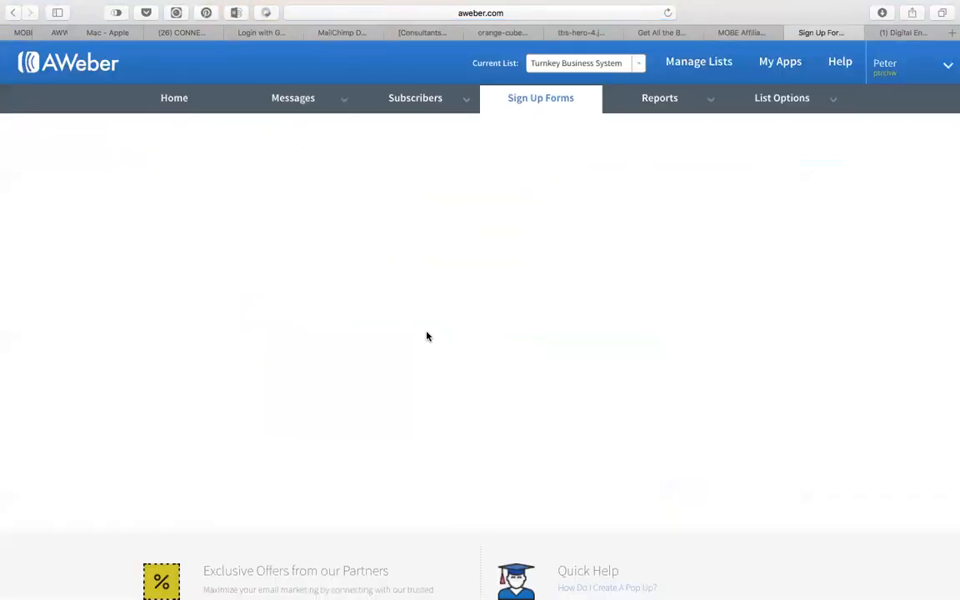
Delete the Name field so only Email remains, and move on to Step 2 settings.
{"action": "scroll", "coordinate": [278, 547], "scroll_direction": "down", "scroll_amount": 4}
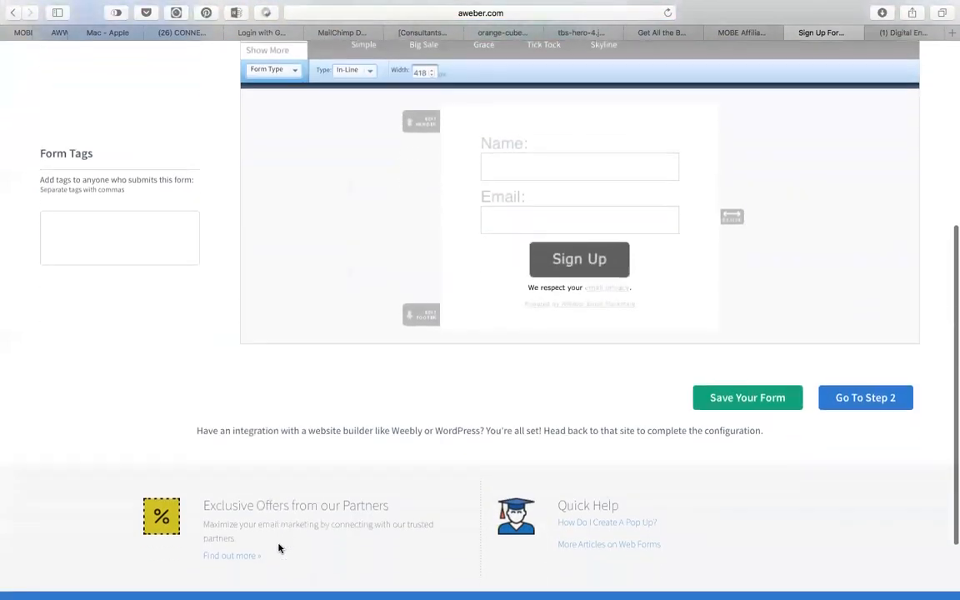
{"action": "scroll", "coordinate": [321, 345], "scroll_direction": "up", "scroll_amount": 1}
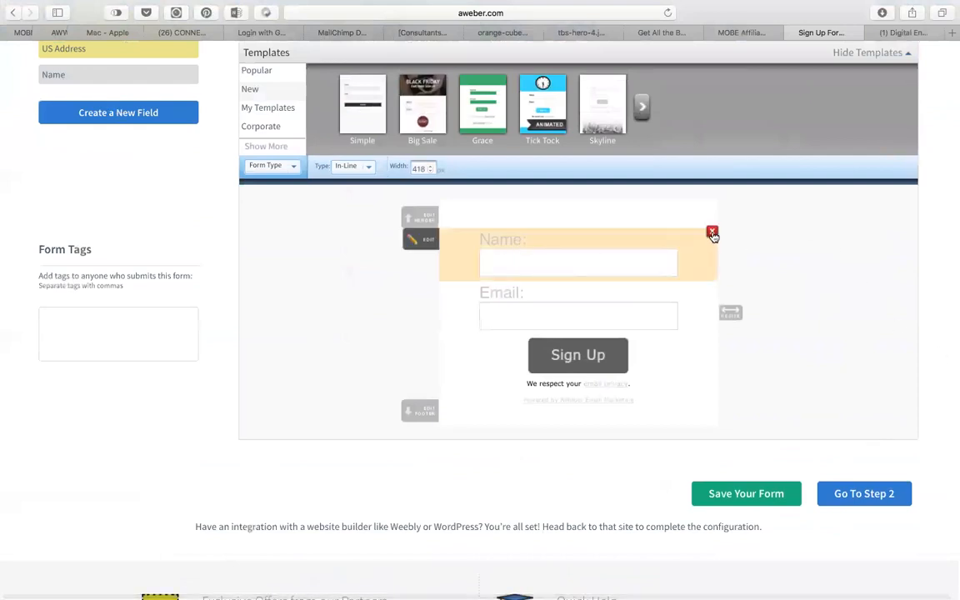
{"action": "left_click", "coordinate": [713, 233]}
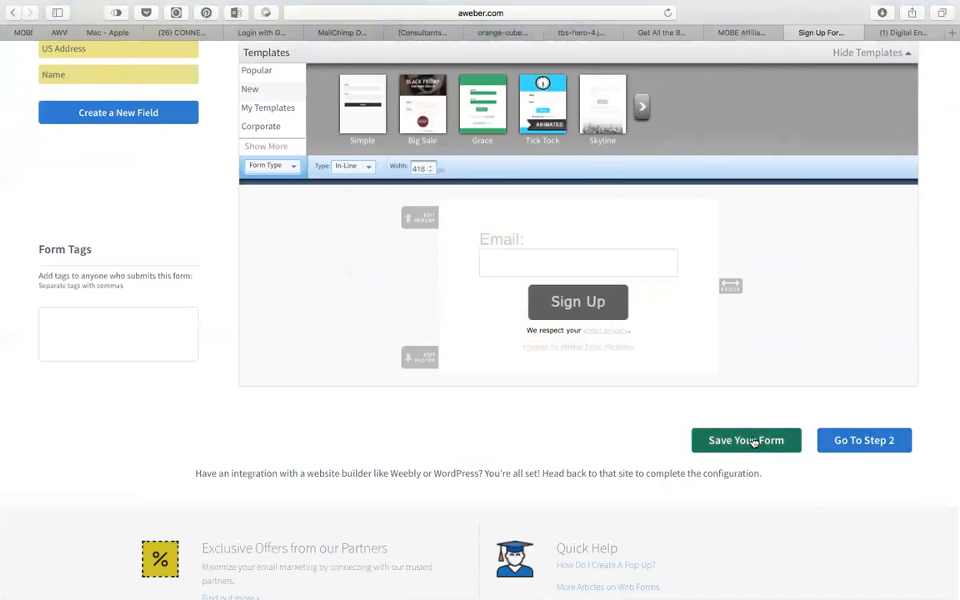
{"action": "left_click", "coordinate": [881, 440]}
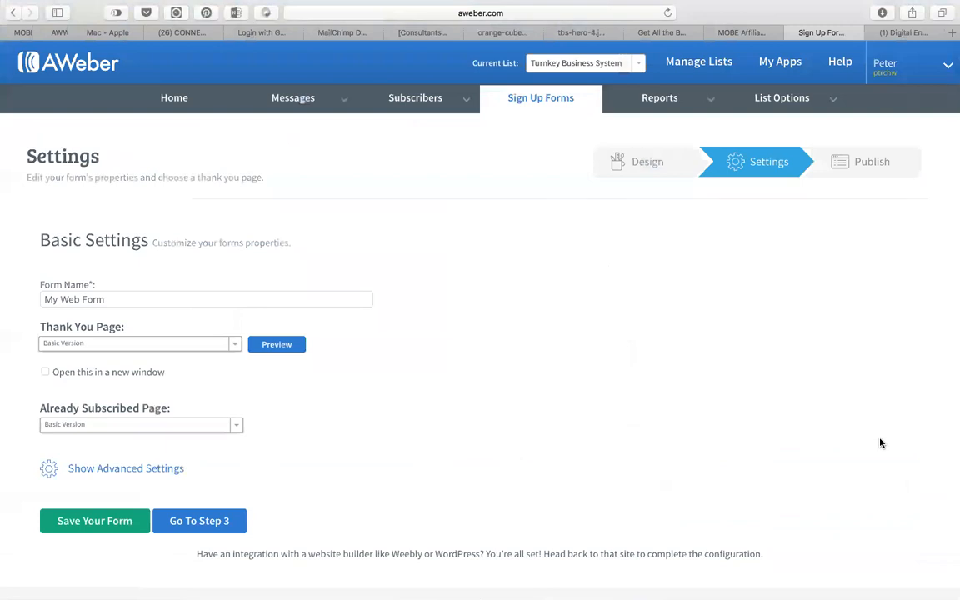
Rename the form 'Turnkey Business System Form', save it, and have AWeber host it.
{"action": "left_click", "coordinate": [78, 301]}
{"action": "left_click_drag", "start_coordinate": [78, 298], "coordinate": [32, 299]}
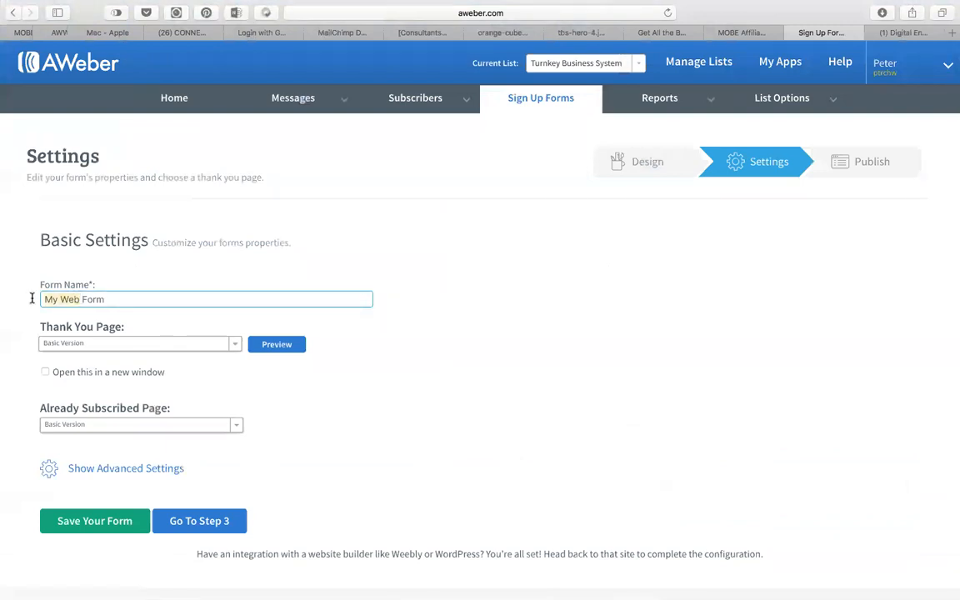
{"action": "type", "text": "Turn"}
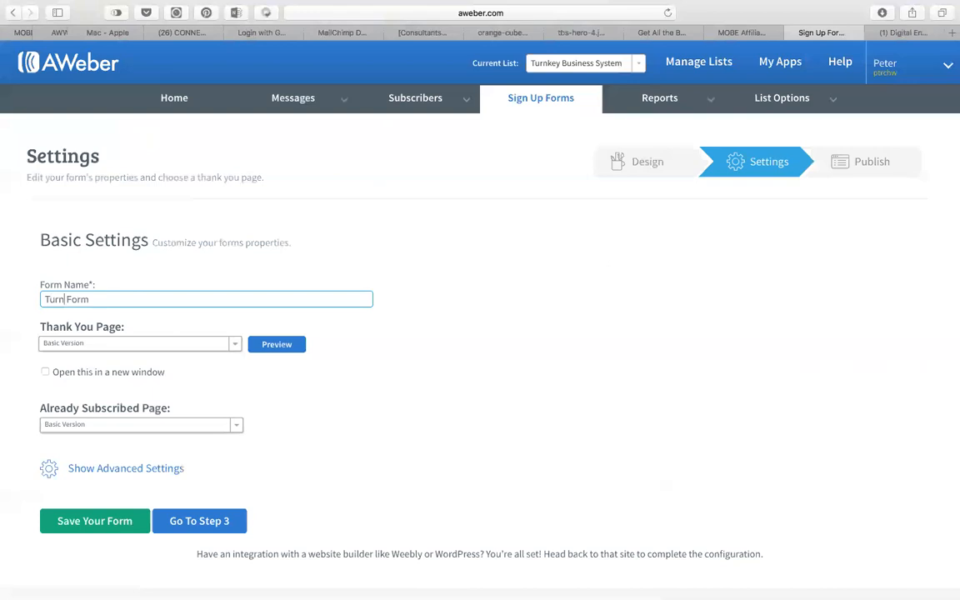
{"action": "type", "text": "key Business System"}
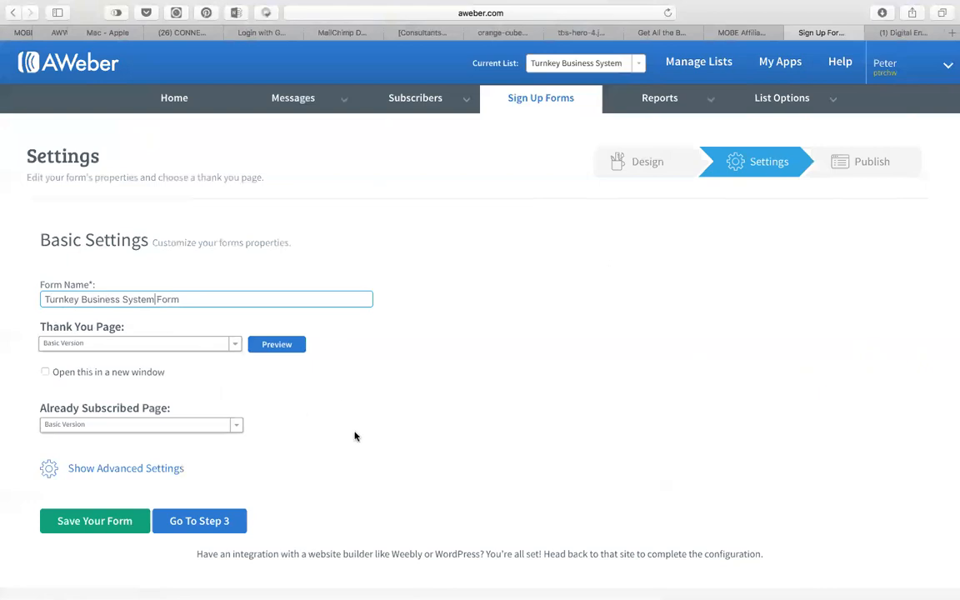
{"action": "left_click", "coordinate": [80, 521]}
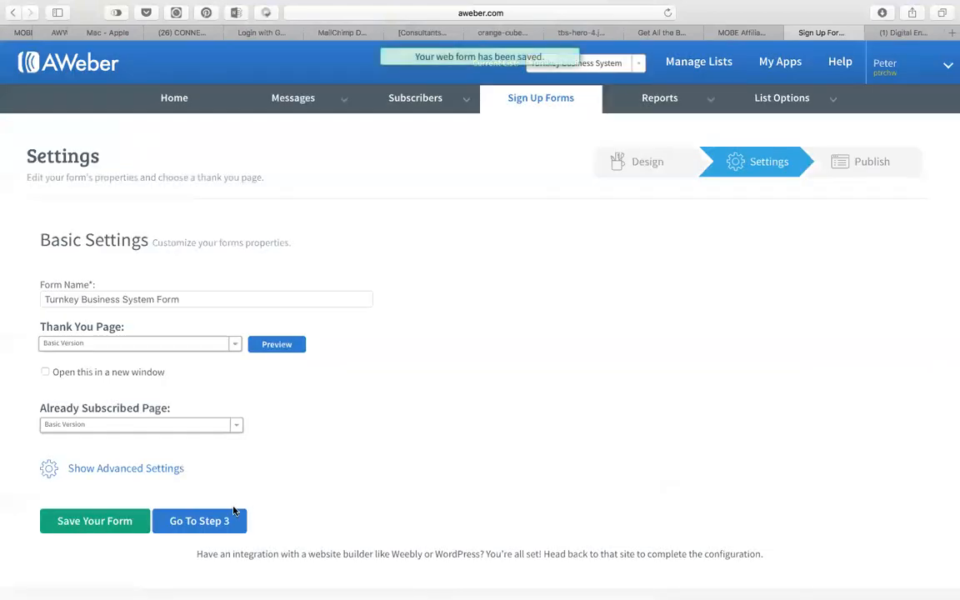
{"action": "left_click", "coordinate": [216, 522]}
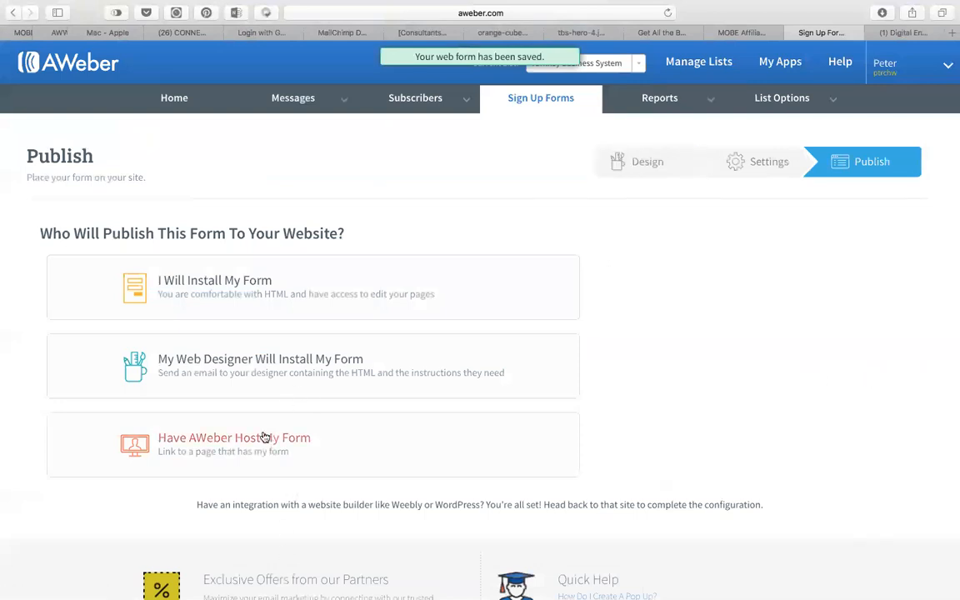
{"action": "left_click", "coordinate": [236, 442]}
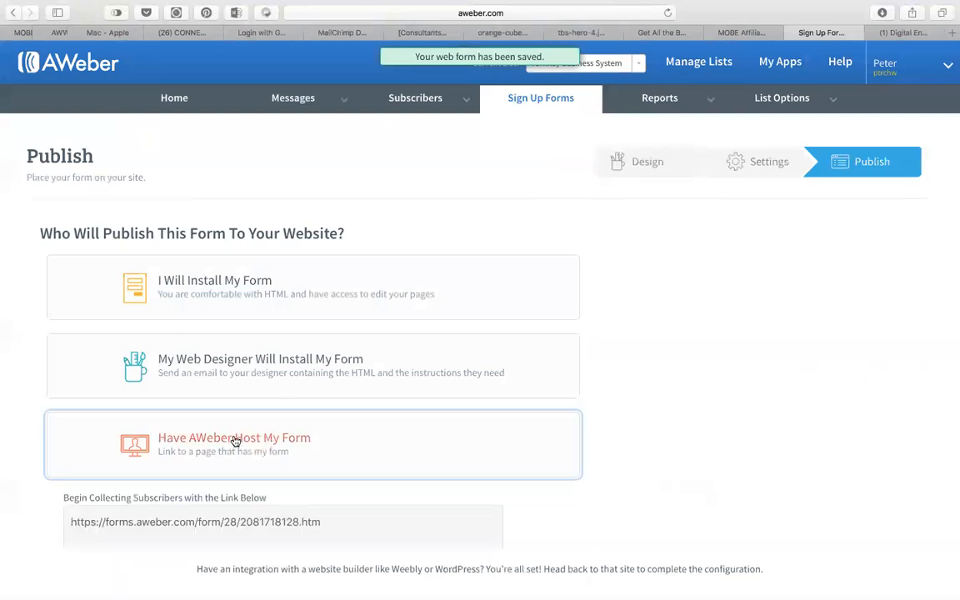
{"action": "left_click", "coordinate": [537, 100]}
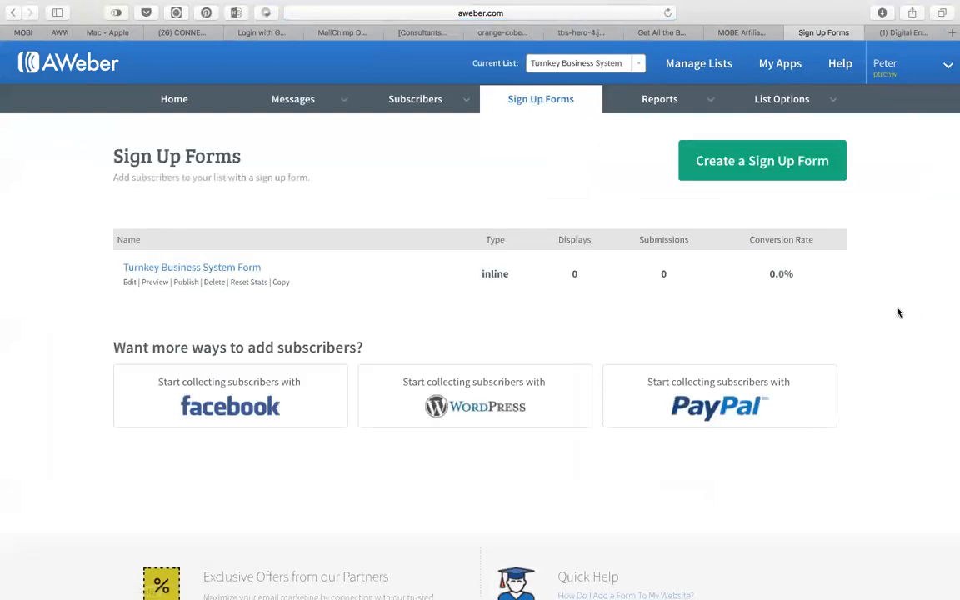
Check the Sales Funnel slide in the Keynote step-by-step presentation, then return to ClickFunnels in Chrome.
{"action": "key", "text": "super+Tab"}
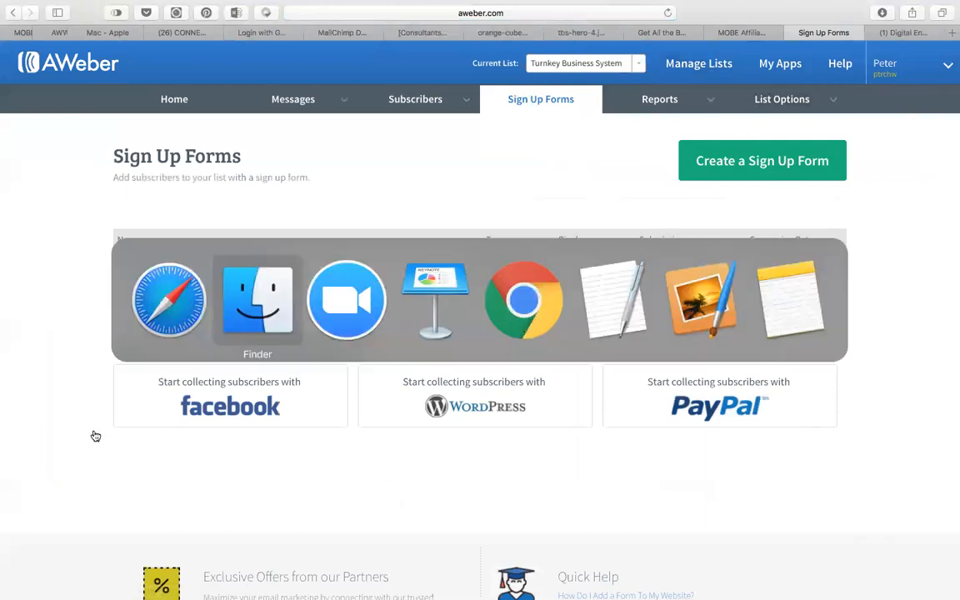
{"action": "left_click", "coordinate": [435, 303]}
{"action": "double_click", "coordinate": [421, 335]}
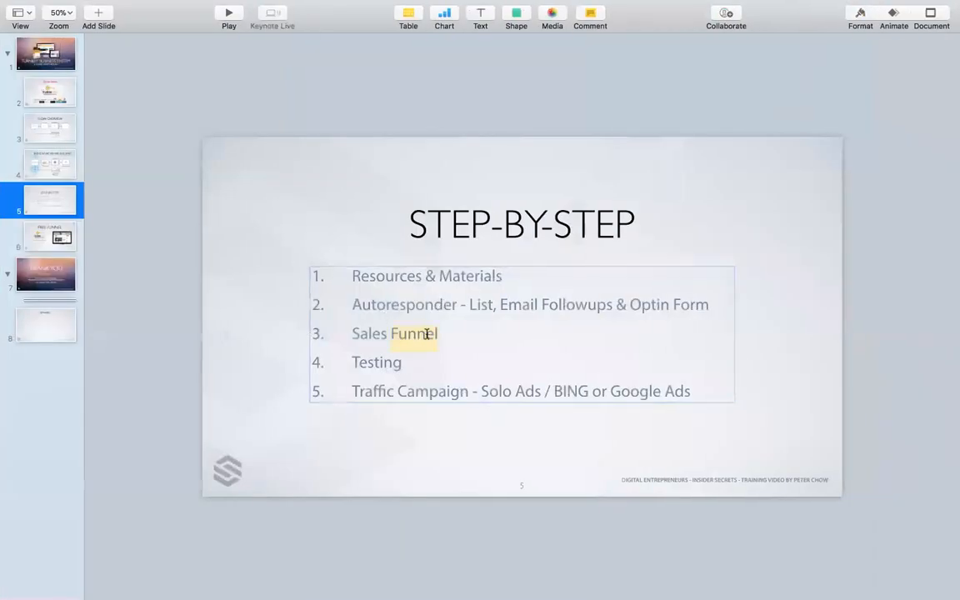
{"action": "left_click", "coordinate": [886, 260]}
{"action": "key", "text": "super+Tab"}
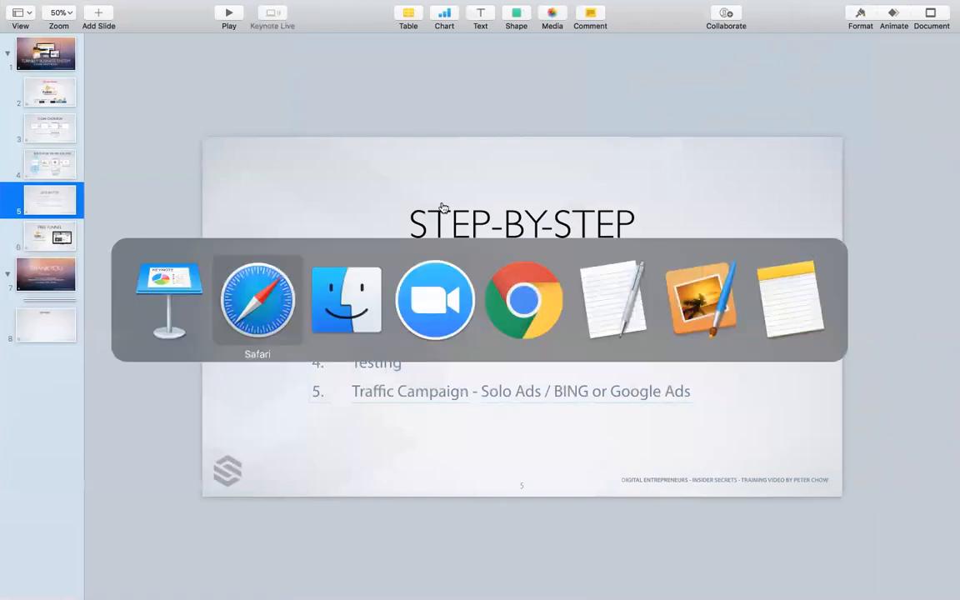
{"action": "left_click", "coordinate": [527, 319]}
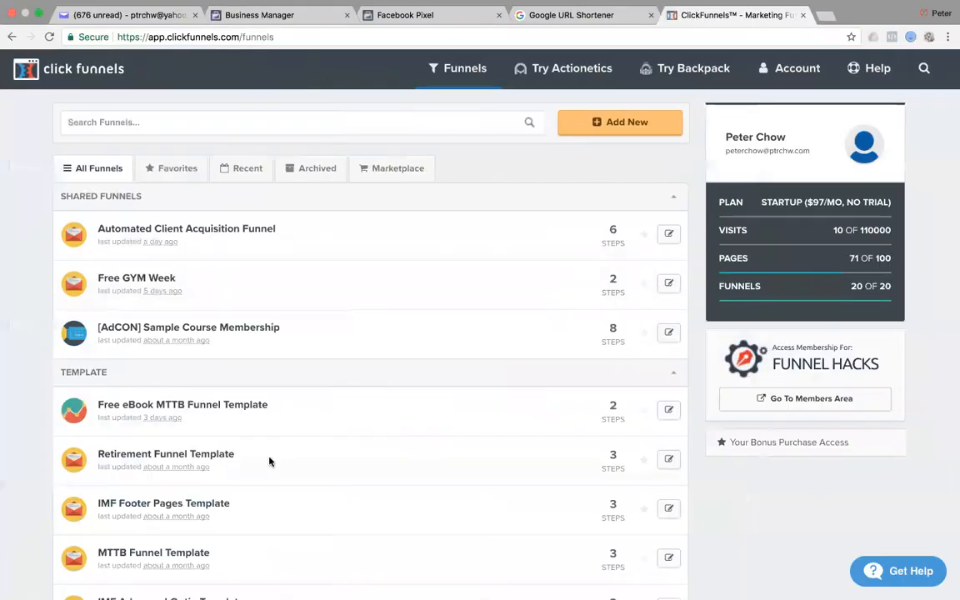
Clone the Retirement Funnel Template from its settings and view the copied funnel's steps.
{"action": "scroll", "coordinate": [444, 448], "scroll_direction": "down", "scroll_amount": 4}
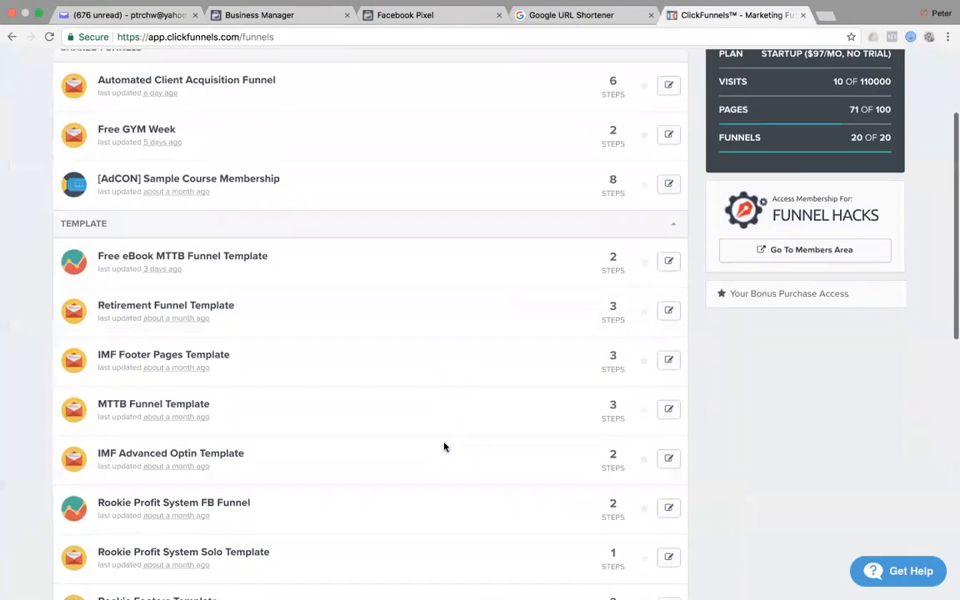
{"action": "left_click", "coordinate": [214, 307]}
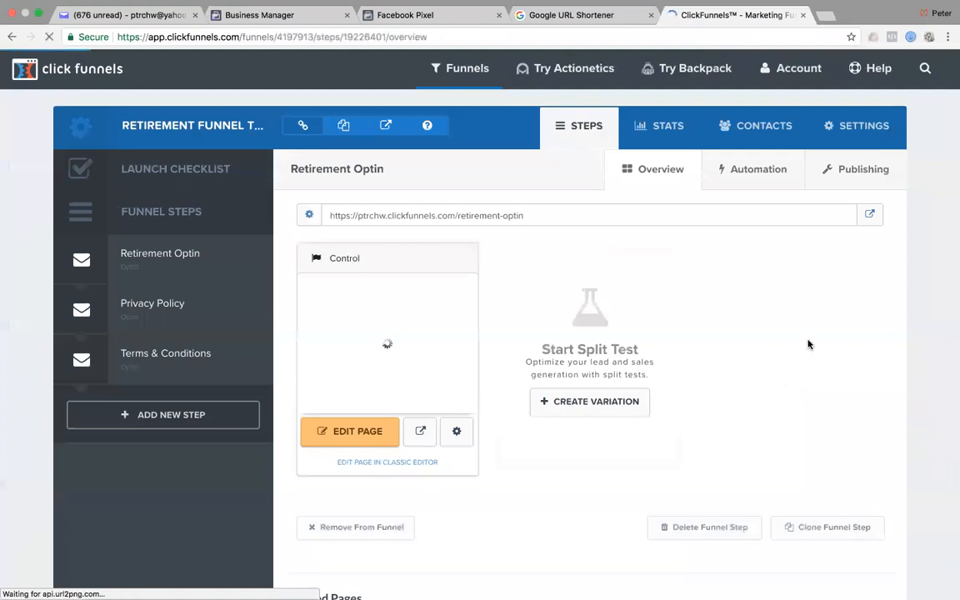
{"action": "left_click", "coordinate": [867, 126]}
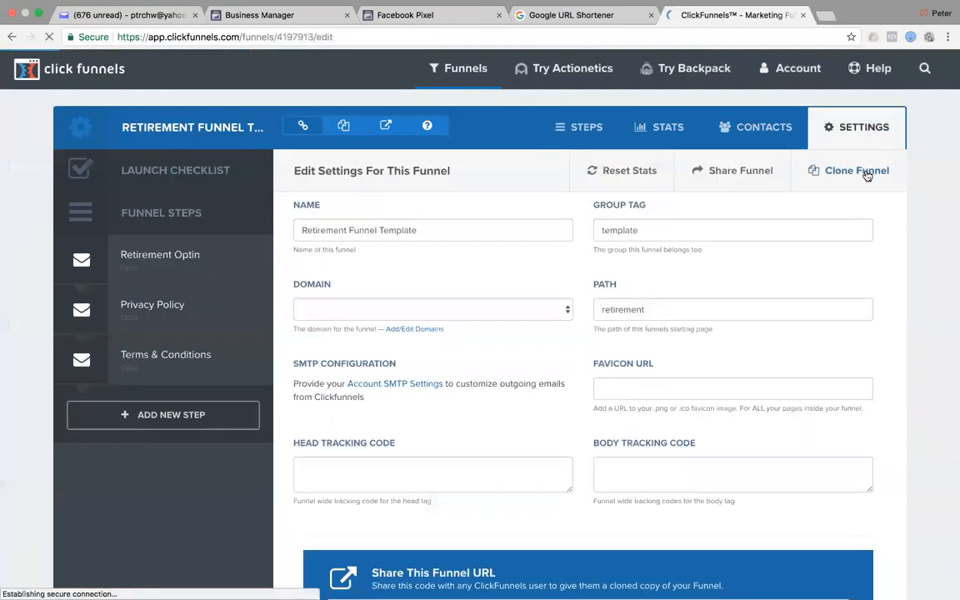
{"action": "left_click", "coordinate": [867, 171]}
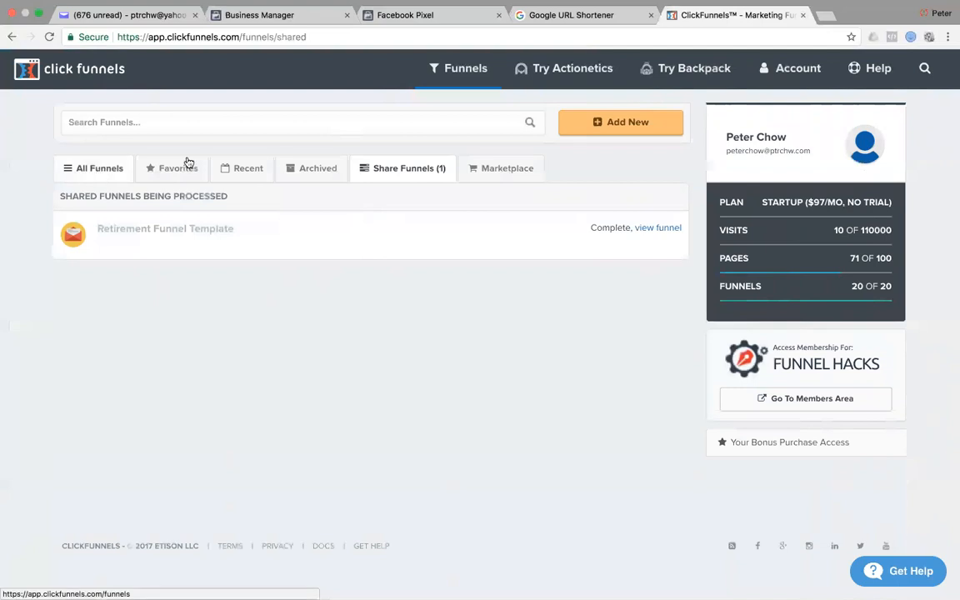
{"action": "left_click", "coordinate": [670, 231]}
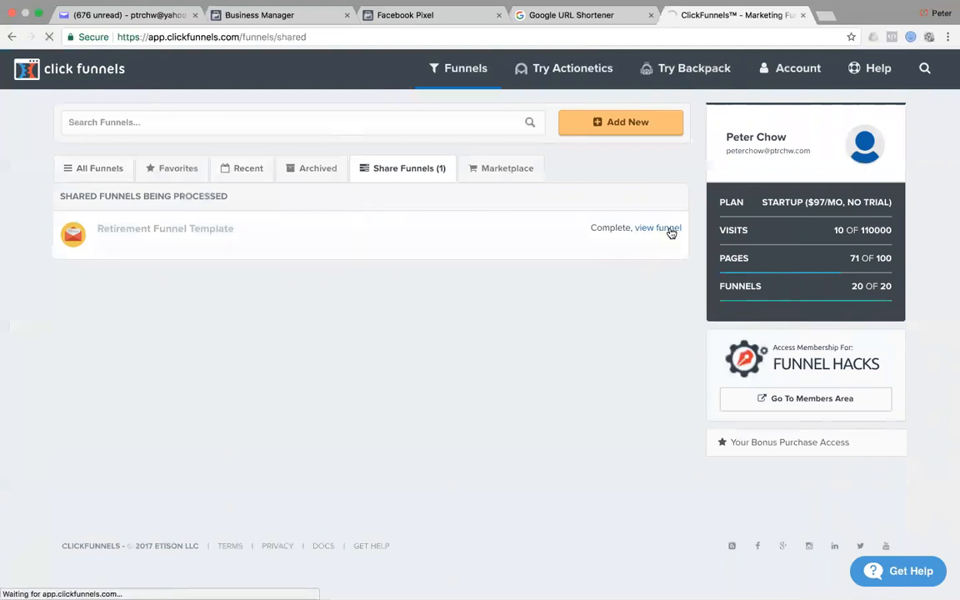
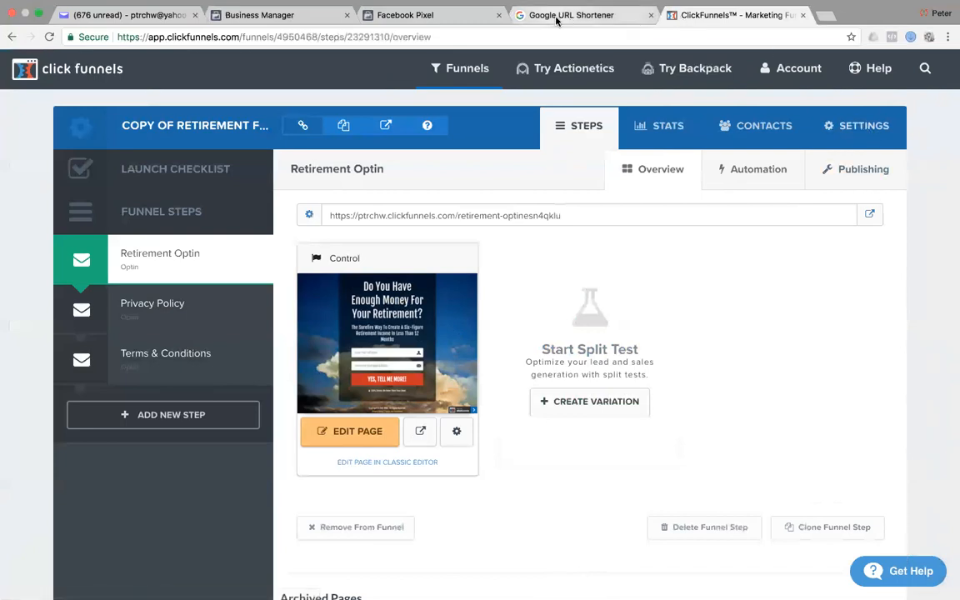
Review the MOBE Sites Opt-in Template and Turnkey Business System sales pages in Safari, then return to Chrome.
{"action": "key", "text": "super+Tab"}
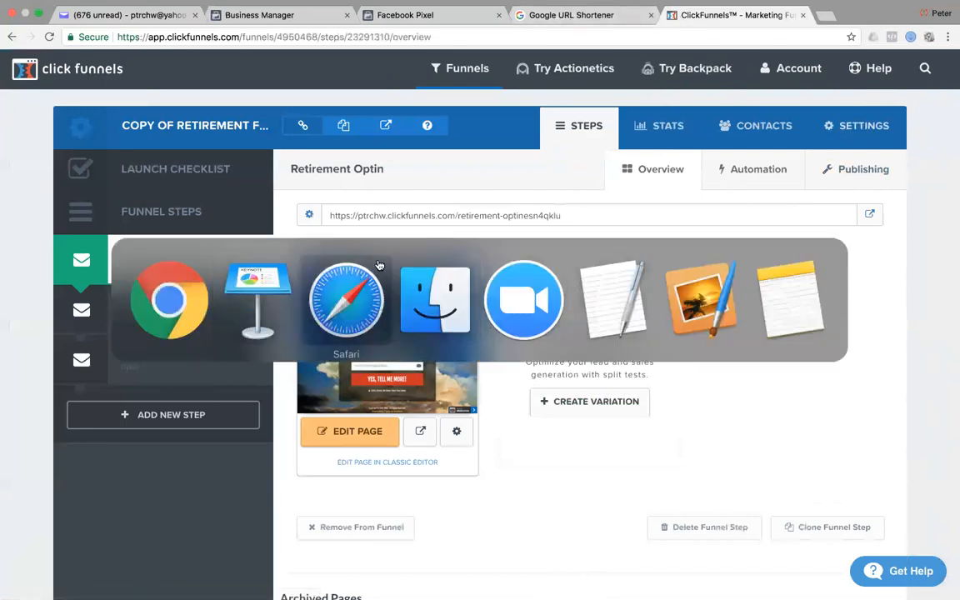
{"action": "left_click", "coordinate": [347, 309]}
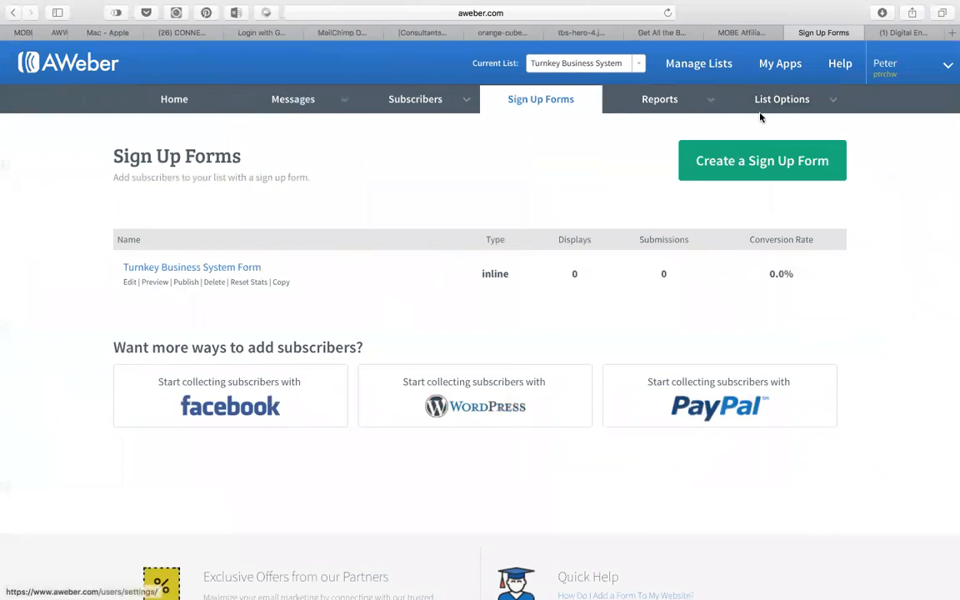
{"action": "left_click", "coordinate": [744, 33]}
{"action": "scroll", "coordinate": [686, 360], "scroll_direction": "down", "scroll_amount": 2}
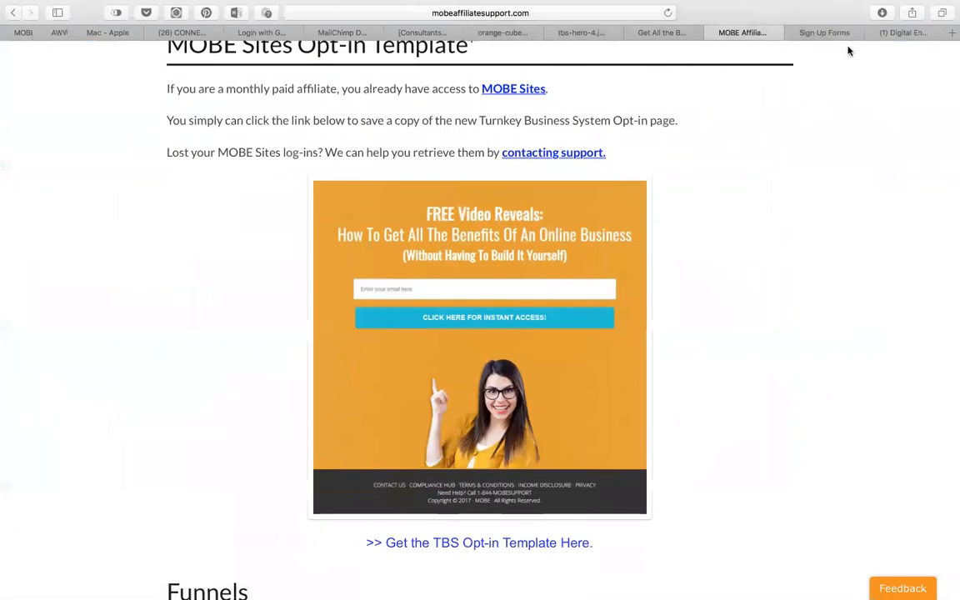
{"action": "left_click", "coordinate": [659, 33]}
{"action": "scroll", "coordinate": [503, 398], "scroll_direction": "down", "scroll_amount": 20}
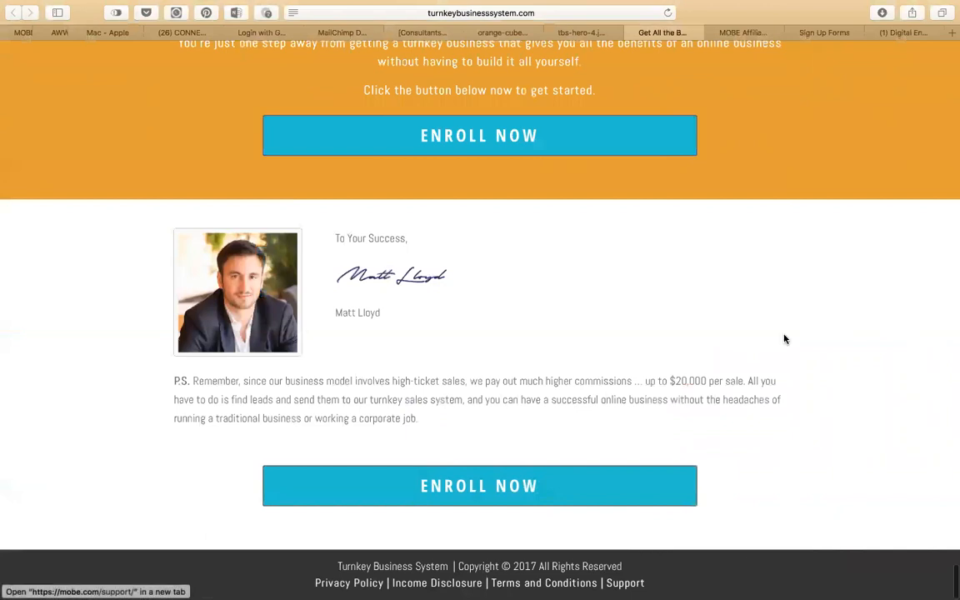
{"action": "scroll", "coordinate": [790, 305], "scroll_direction": "up", "scroll_amount": 1}
{"action": "scroll", "coordinate": [791, 305], "scroll_direction": "down", "scroll_amount": 2}
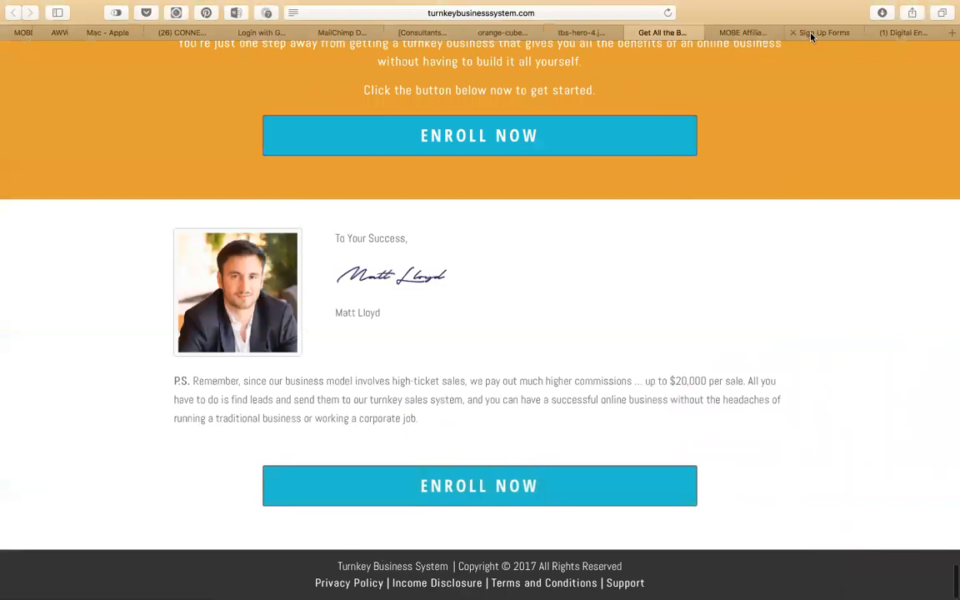
{"action": "key", "text": "super+Tab"}
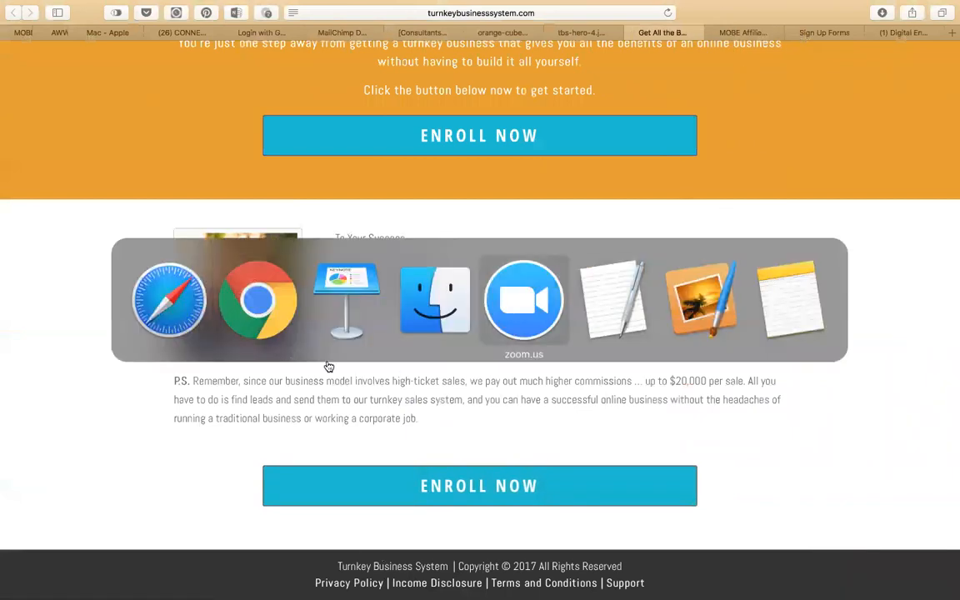
{"action": "left_click", "coordinate": [260, 310]}
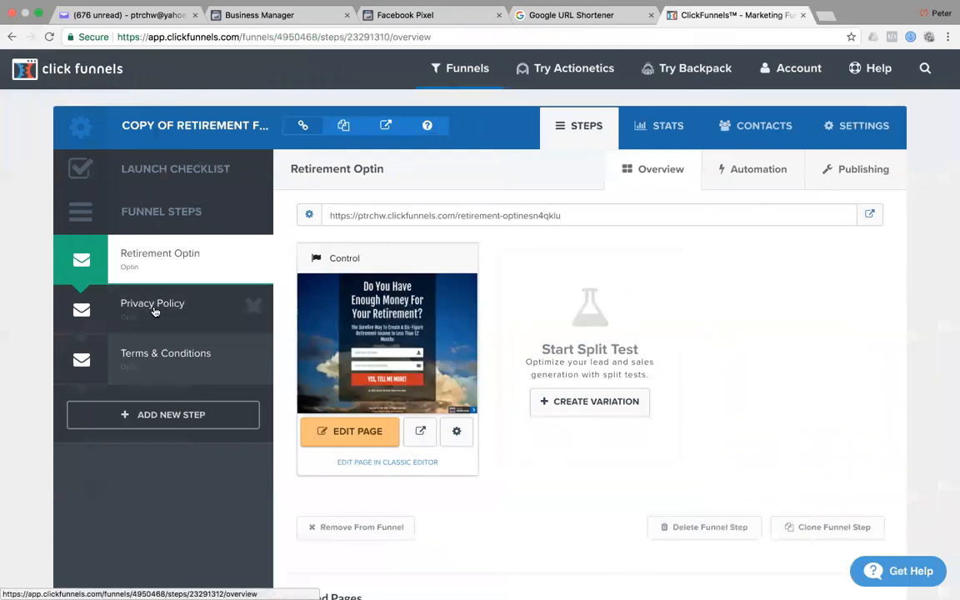
Delete the Privacy Policy and Terms & Conditions funnel steps, confirming each deletion.
{"action": "left_click", "coordinate": [254, 308]}
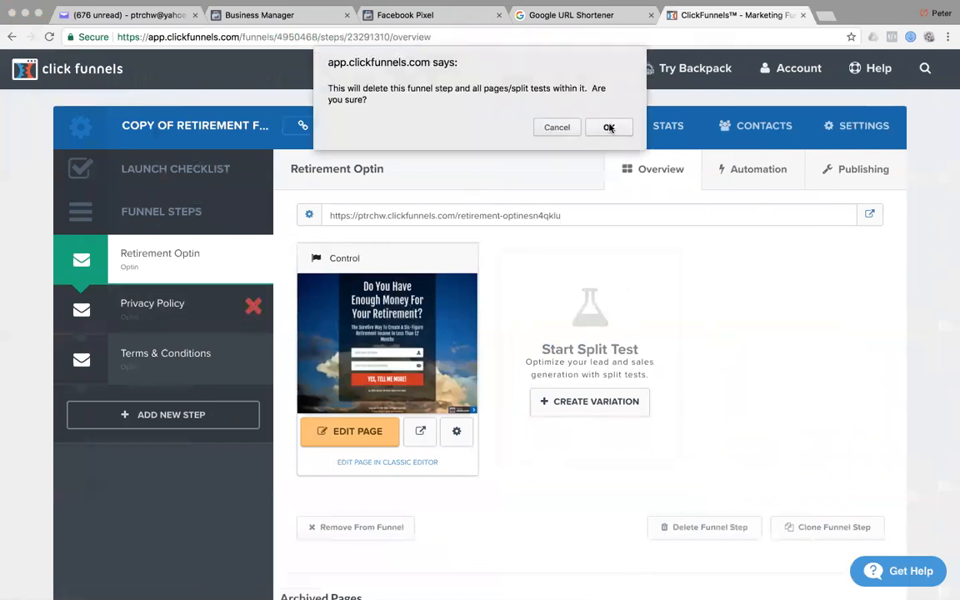
{"action": "left_click", "coordinate": [608, 127]}
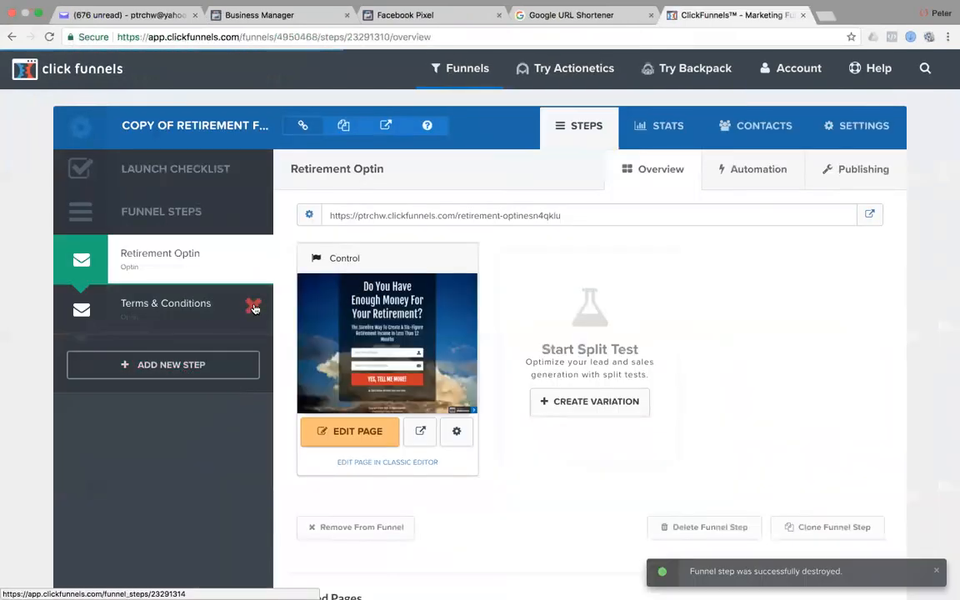
{"action": "left_click", "coordinate": [254, 308]}
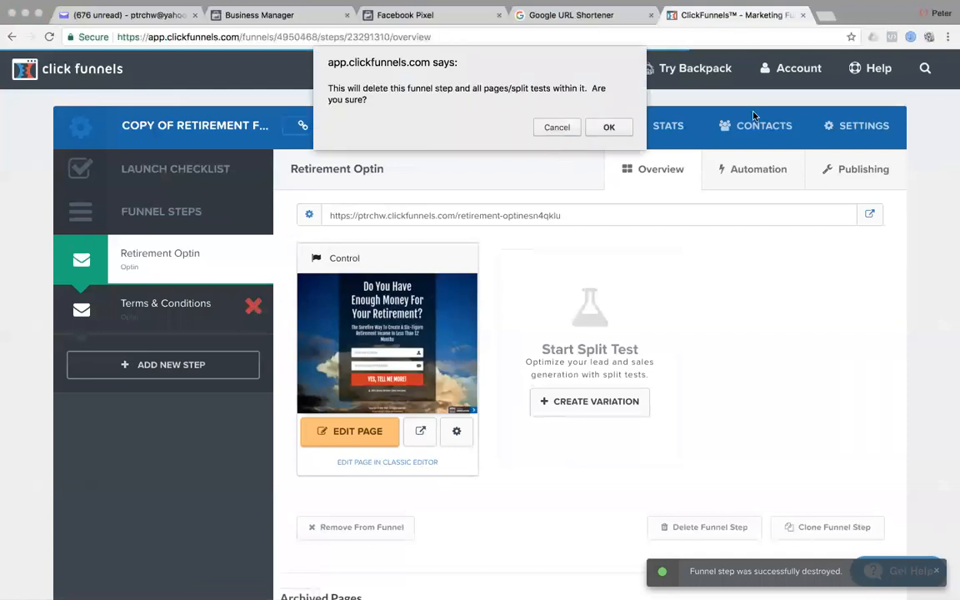
{"action": "left_click", "coordinate": [611, 127]}
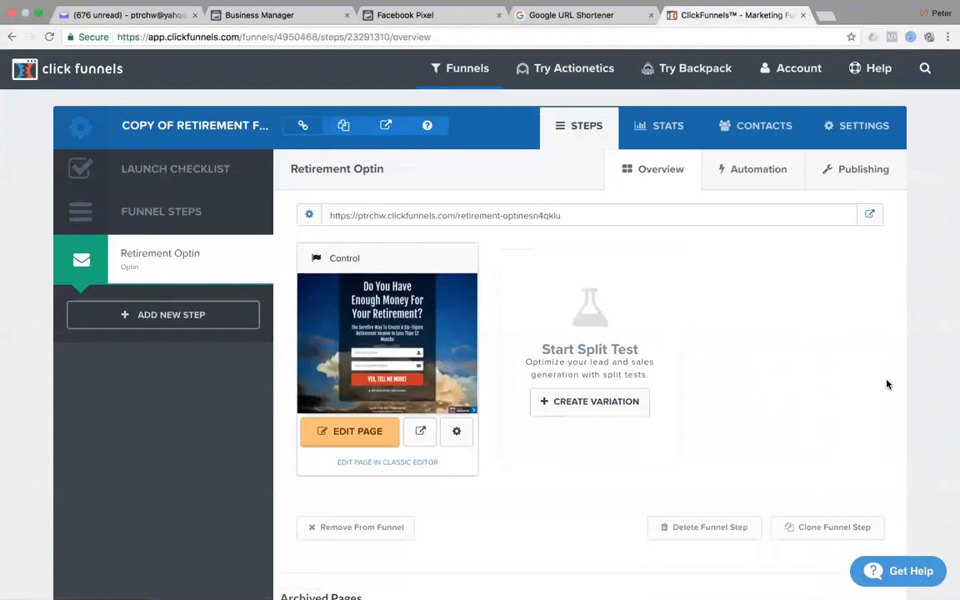
Rename the funnel 'Turnkey Business System Funnel' with path turnkey-business-system.
{"action": "left_click", "coordinate": [858, 127]}
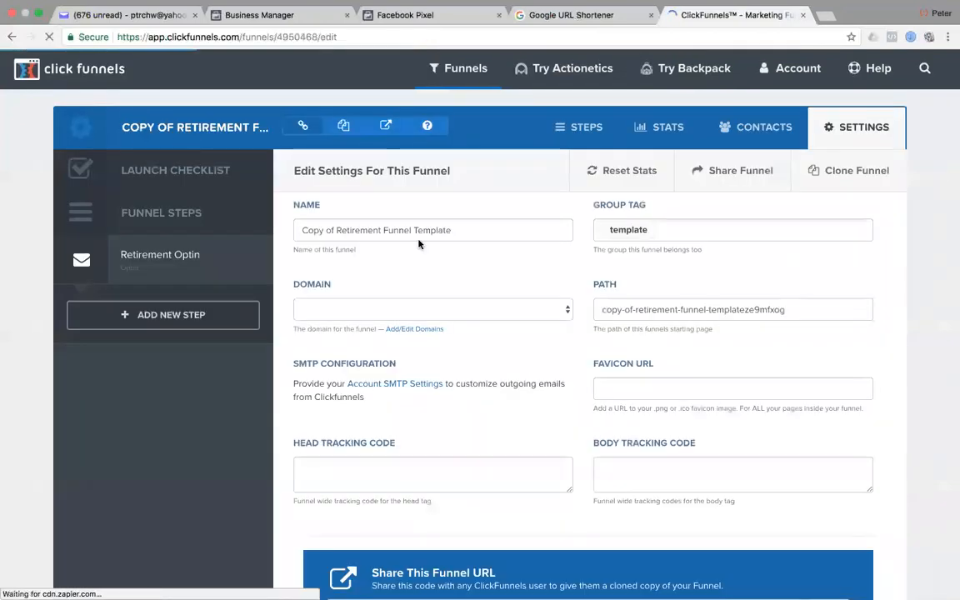
{"action": "left_click_drag", "start_coordinate": [474, 229], "coordinate": [297, 229]}
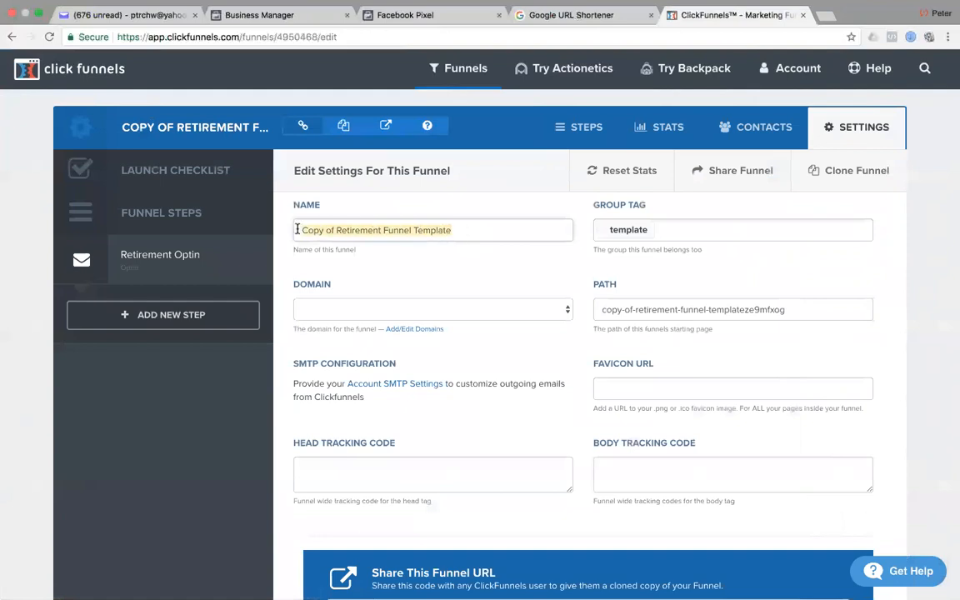
{"action": "type", "text": "Turnkey Business System Funnel"}
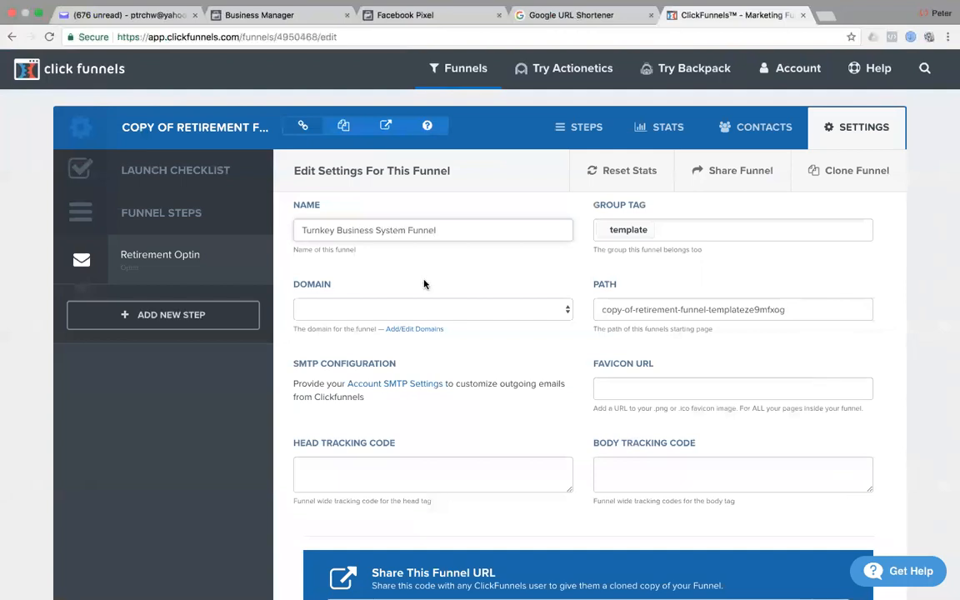
{"action": "left_click", "coordinate": [807, 310]}
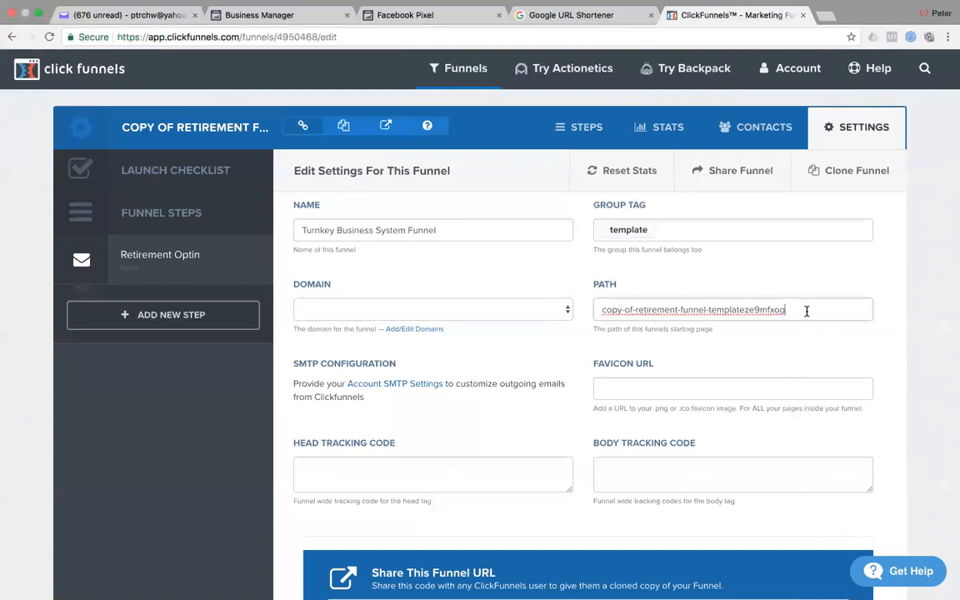
{"action": "left_click_drag", "start_coordinate": [602, 310], "coordinate": [698, 310]}
{"action": "key", "text": "super+a"}
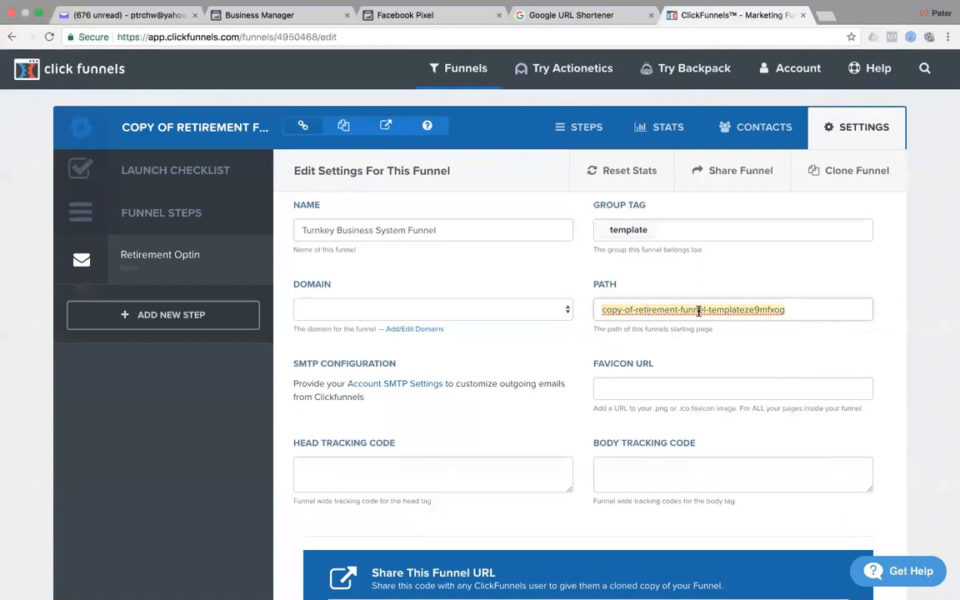
{"action": "type", "text": "turnkey-business-system"}
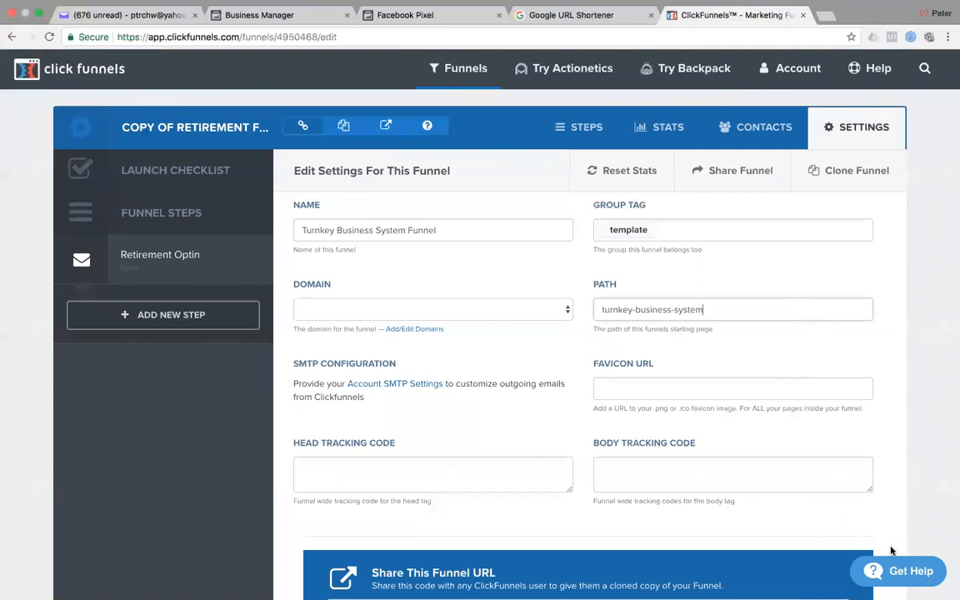
Check the head tracking code box and save the updated funnel settings.
{"action": "scroll", "coordinate": [589, 475], "scroll_direction": "down", "scroll_amount": 3}
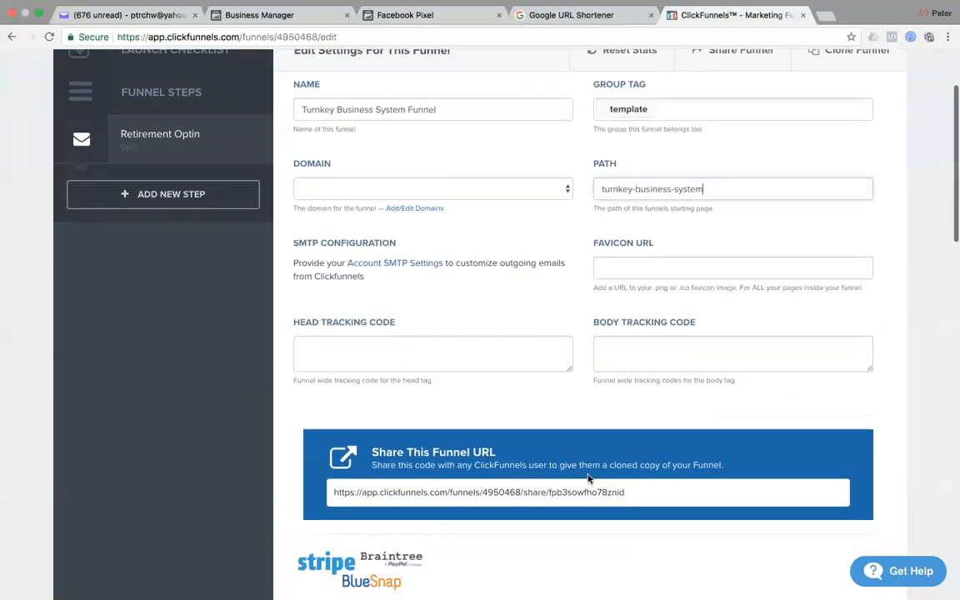
{"action": "left_click_drag", "start_coordinate": [570, 351], "coordinate": [573, 527]}
{"action": "scroll", "coordinate": [655, 467], "scroll_direction": "down", "scroll_amount": 2}
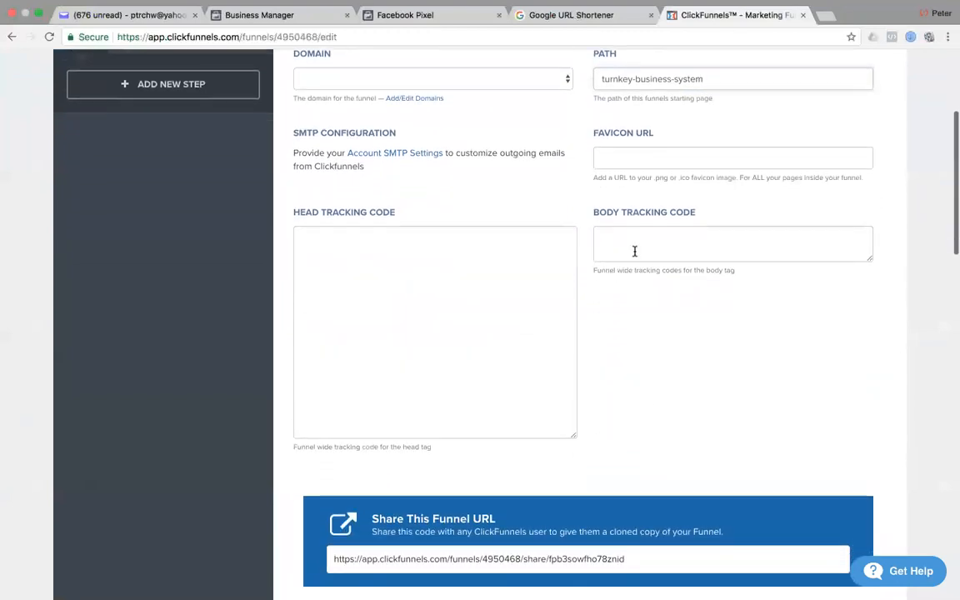
{"action": "left_click", "coordinate": [304, 250]}
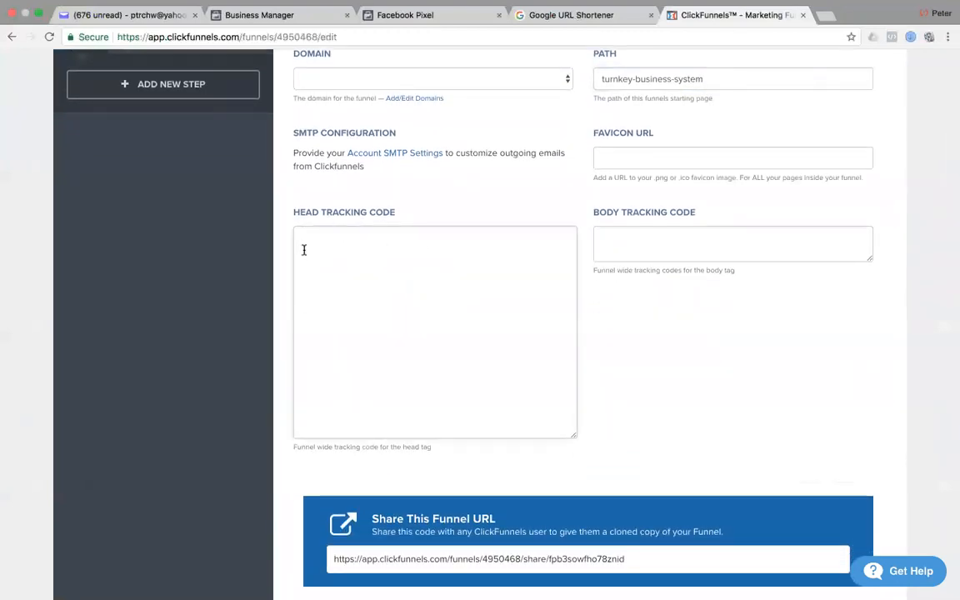
{"action": "left_click_drag", "start_coordinate": [573, 438], "coordinate": [575, 265]}
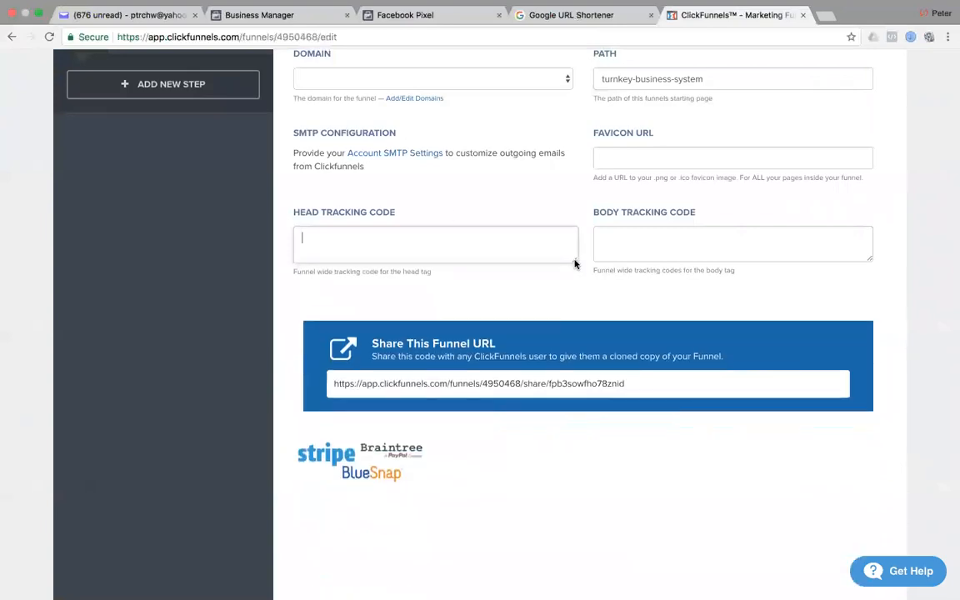
{"action": "scroll", "coordinate": [207, 150], "scroll_direction": "up", "scroll_amount": 3}
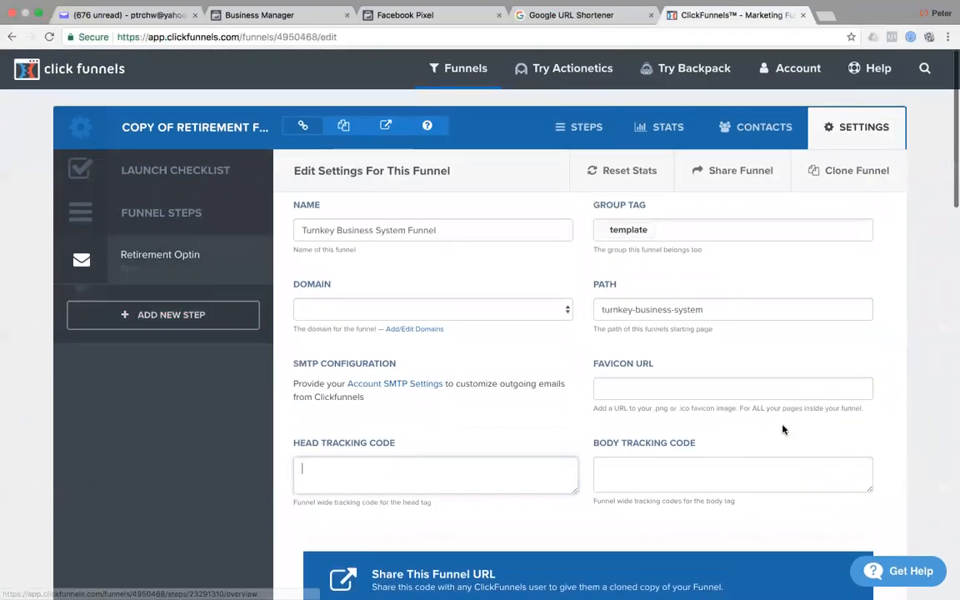
{"action": "scroll", "coordinate": [691, 520], "scroll_direction": "down", "scroll_amount": 5}
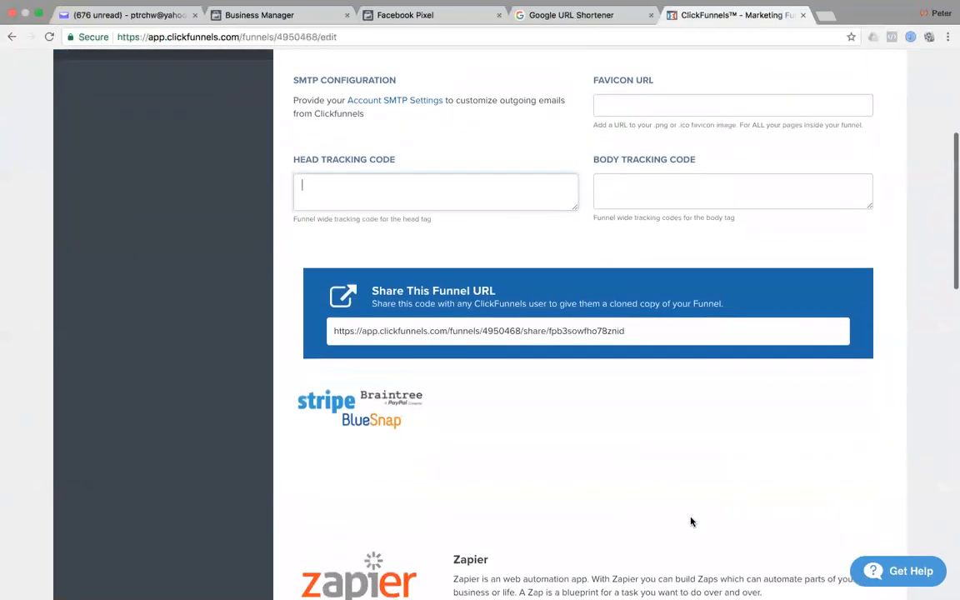
{"action": "scroll", "coordinate": [690, 520], "scroll_direction": "down", "scroll_amount": 15}
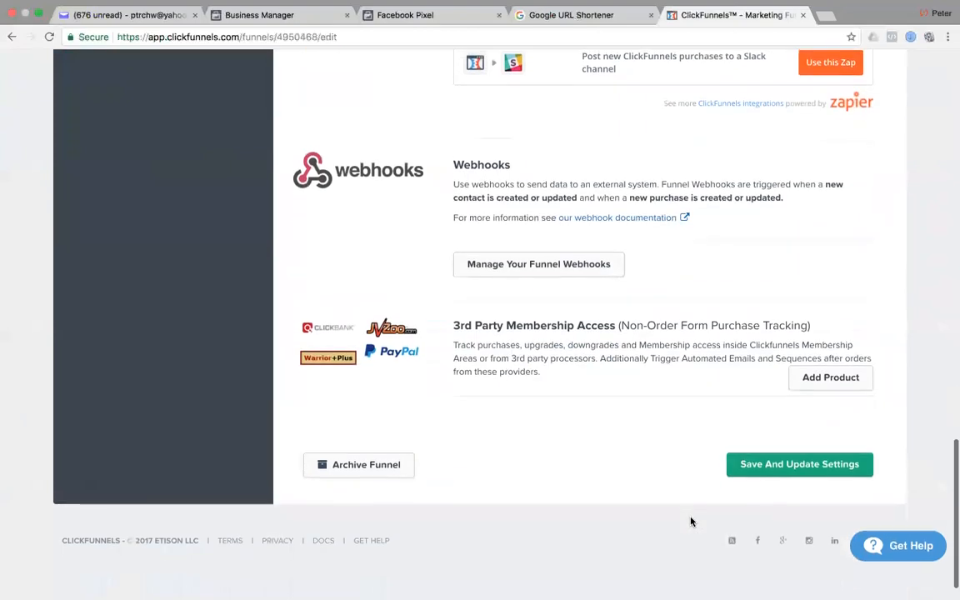
{"action": "left_click", "coordinate": [783, 494]}
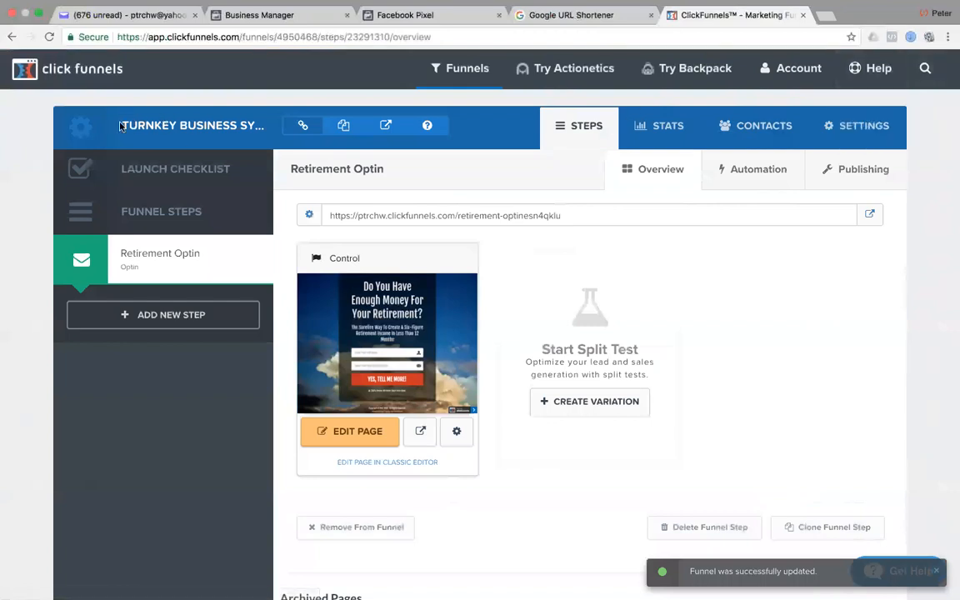
Rename the optin step 'Turnkey Business System Optin' with path turnkey-business-system-optin and save it.
{"action": "left_click_drag", "start_coordinate": [124, 125], "coordinate": [254, 124]}
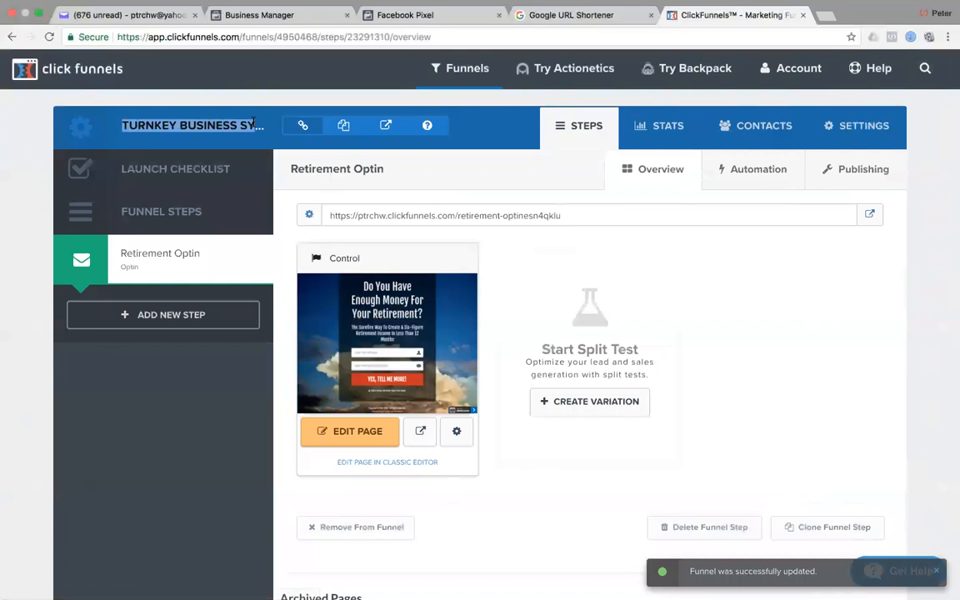
{"action": "left_click", "coordinate": [941, 162]}
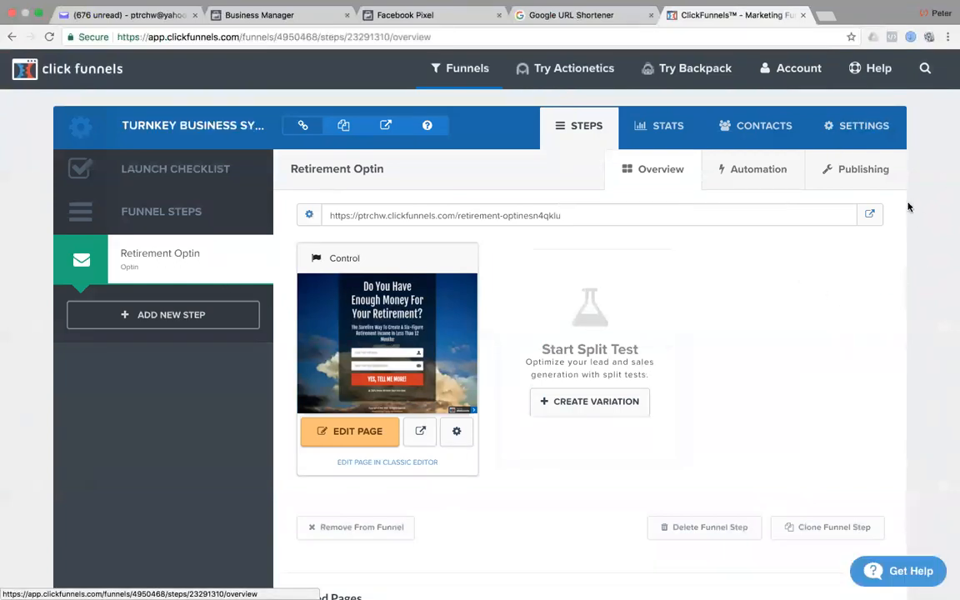
{"action": "left_click", "coordinate": [870, 170]}
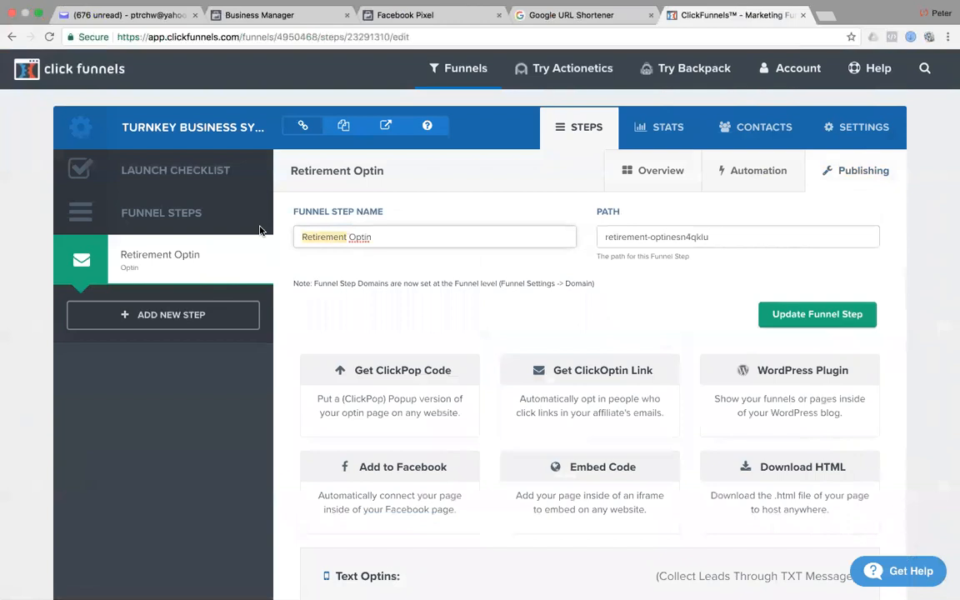
{"action": "type", "text": "Turnkey "}
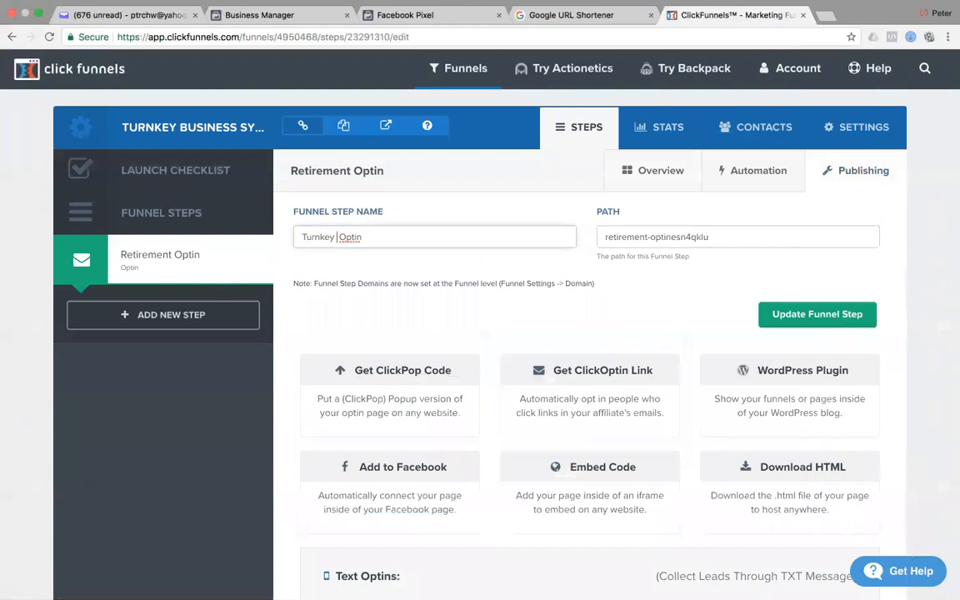
{"action": "type", "text": "Business System"}
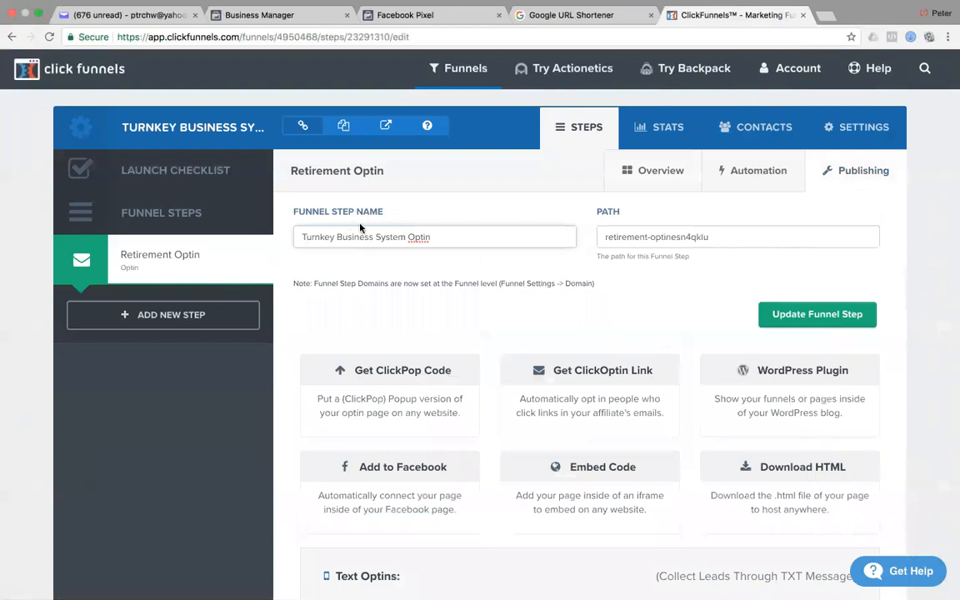
{"action": "left_click_drag", "start_coordinate": [748, 240], "coordinate": [558, 239]}
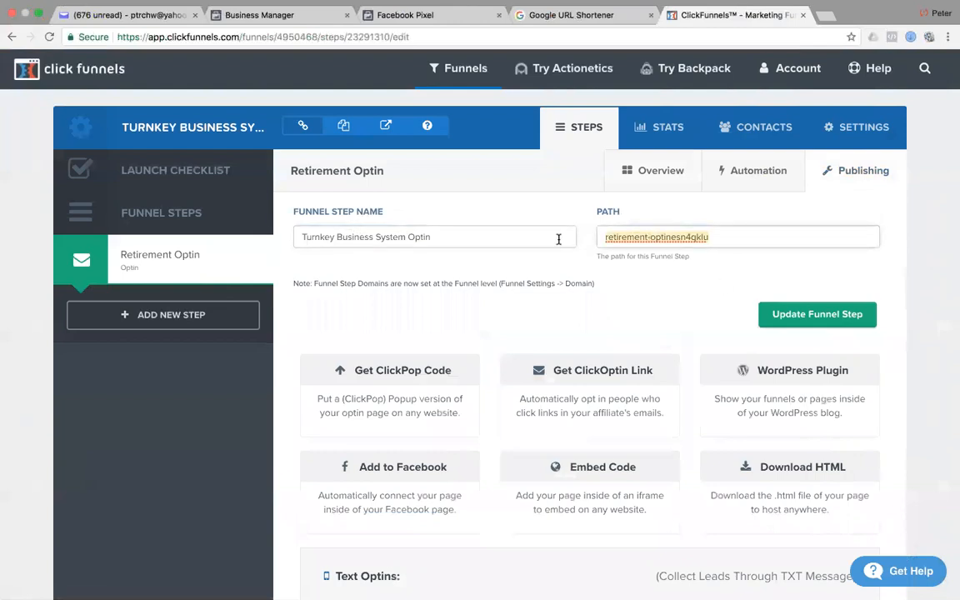
{"action": "type", "text": "turn"}
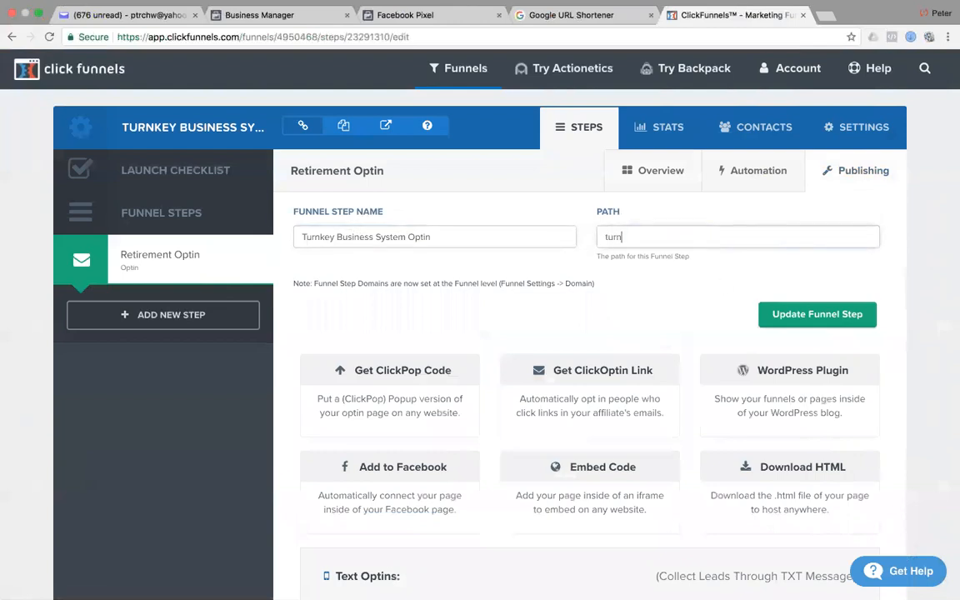
{"action": "type", "text": "key-business-system-optin"}
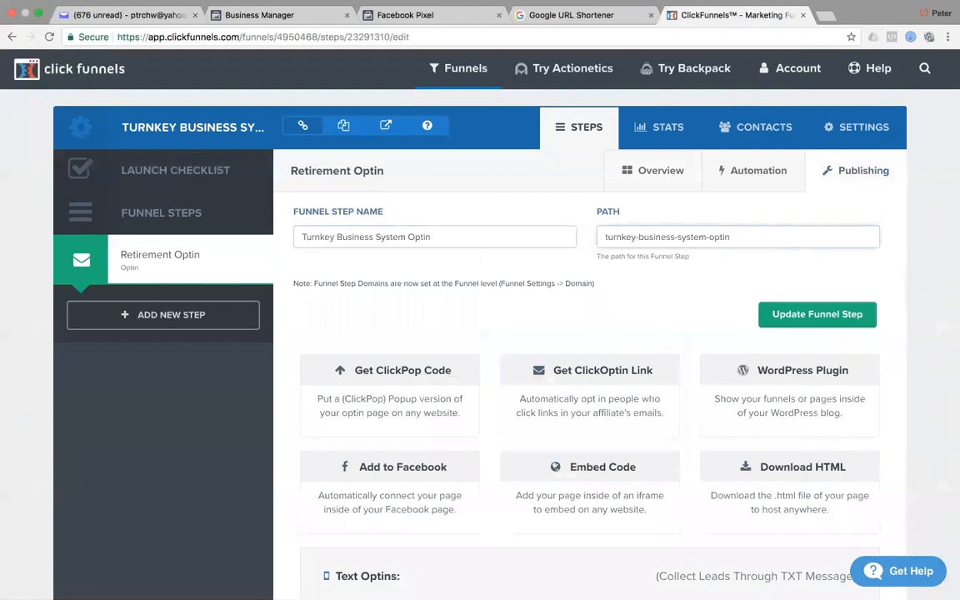
{"action": "left_click", "coordinate": [801, 315]}
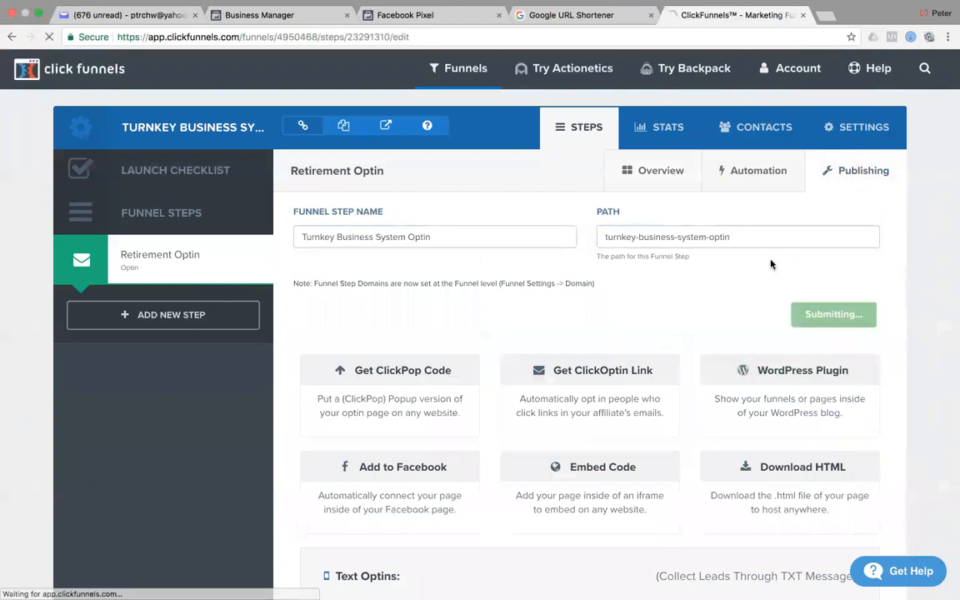
View the renamed optin step's overview page.
{"action": "left_click", "coordinate": [134, 255]}
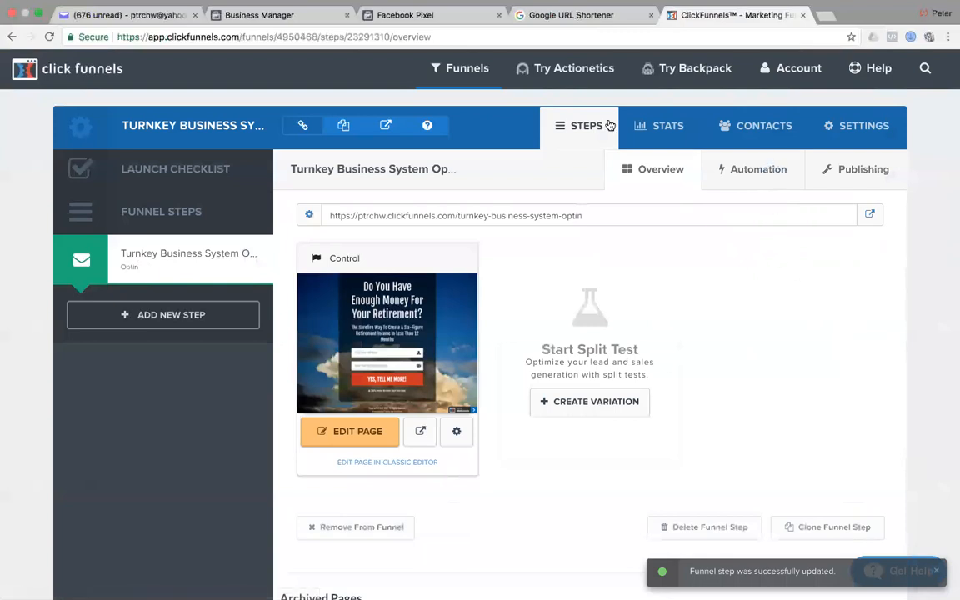
{"action": "scroll", "coordinate": [844, 369], "scroll_direction": "down", "scroll_amount": 5}
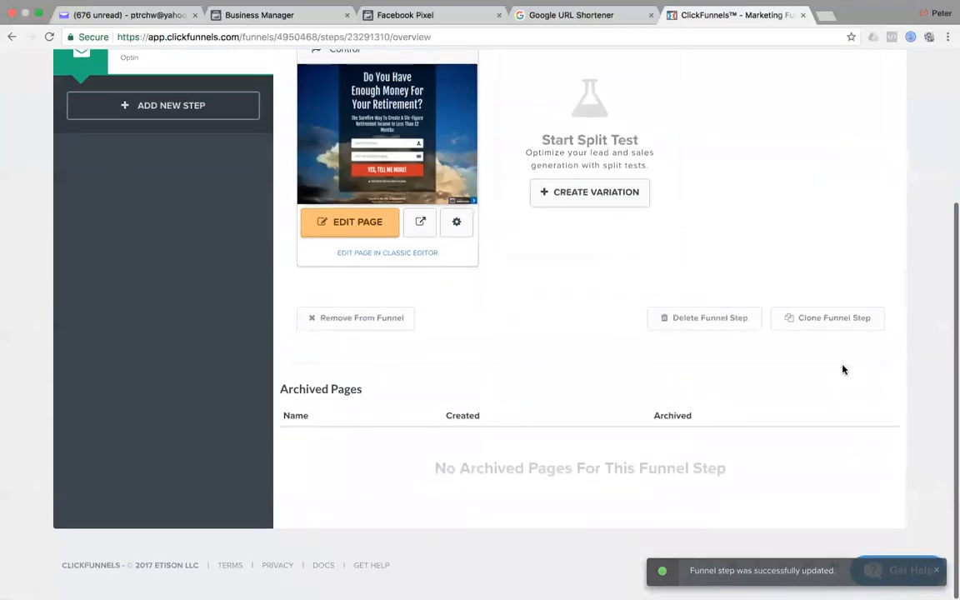
{"action": "scroll", "coordinate": [844, 369], "scroll_direction": "up", "scroll_amount": 5}
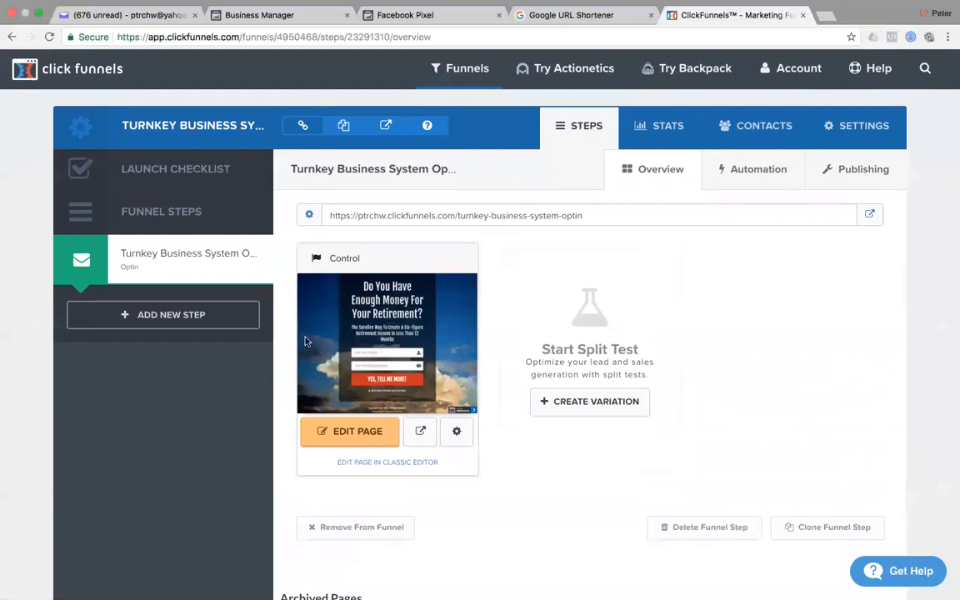
Open the optin page in the editor, check Integrations, then display its SEO Meta Data settings.
{"action": "left_click", "coordinate": [357, 433]}
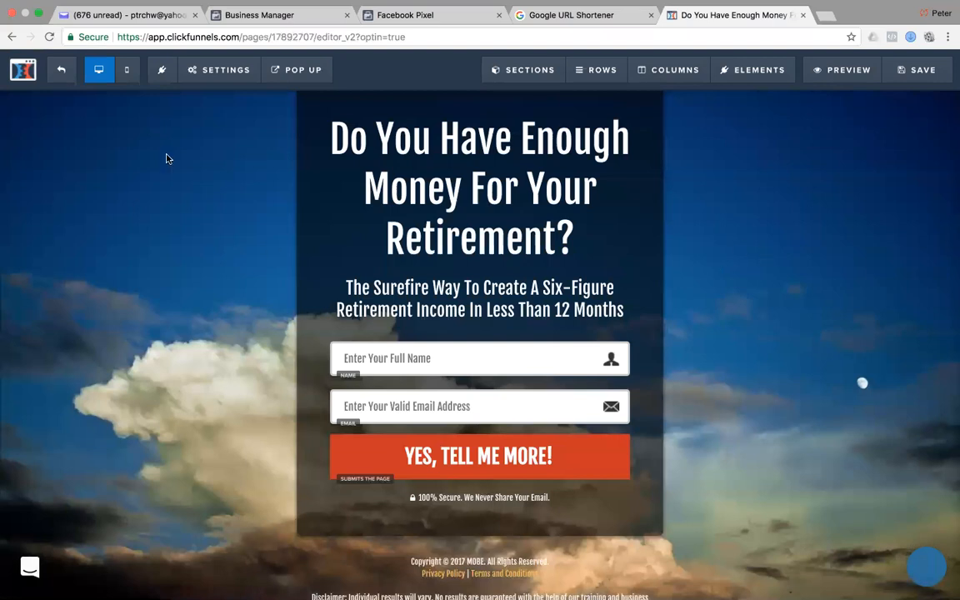
{"action": "left_click", "coordinate": [200, 63]}
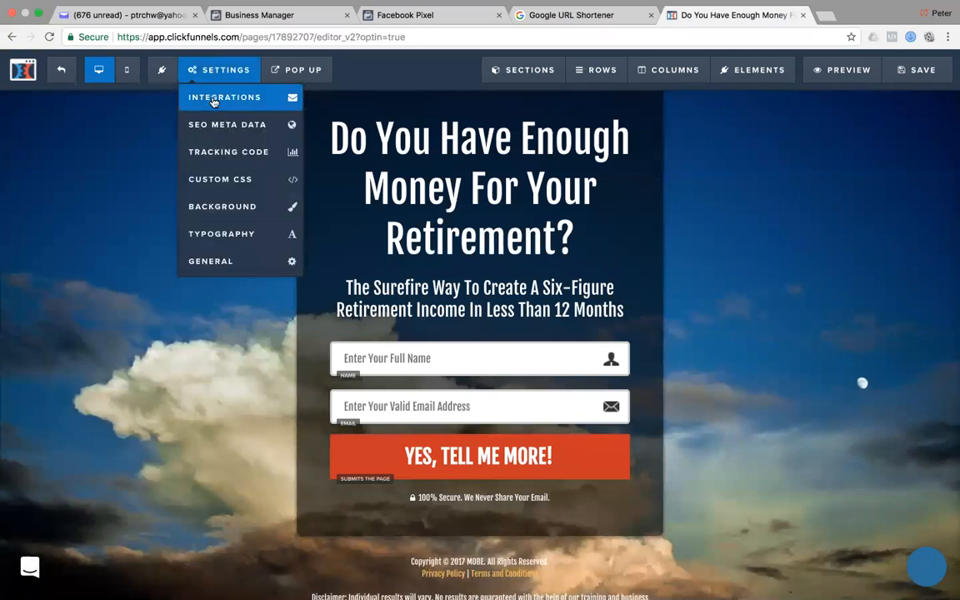
{"action": "left_click", "coordinate": [213, 99]}
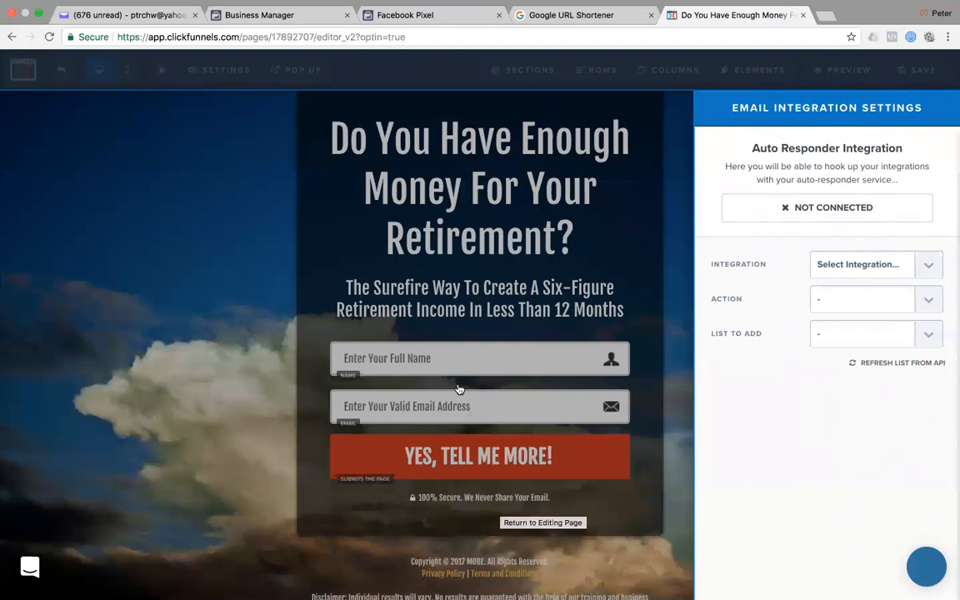
{"action": "left_click", "coordinate": [202, 142]}
{"action": "left_click", "coordinate": [219, 69]}
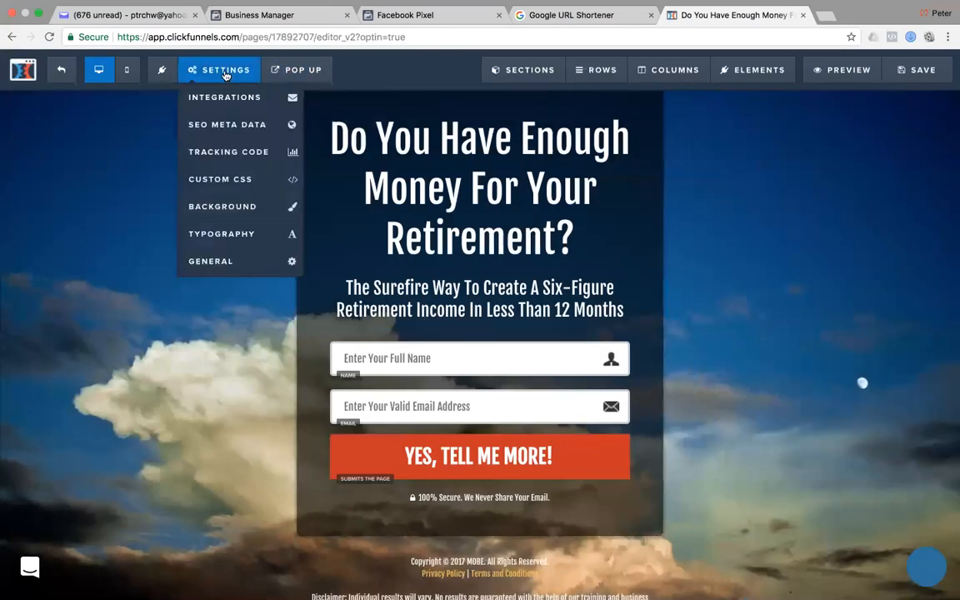
{"action": "left_click", "coordinate": [226, 133]}
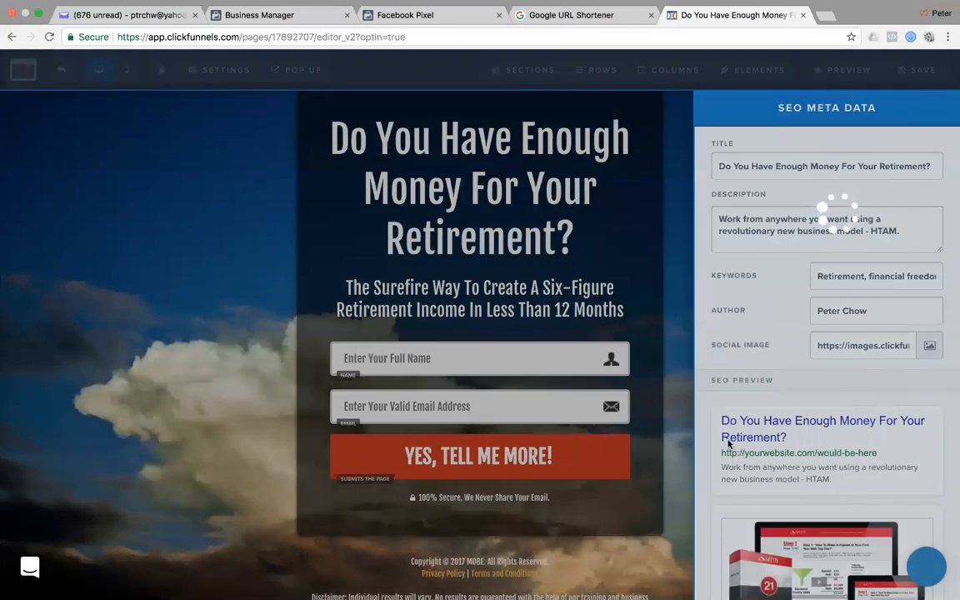
{"action": "key", "text": "super+Tab"}
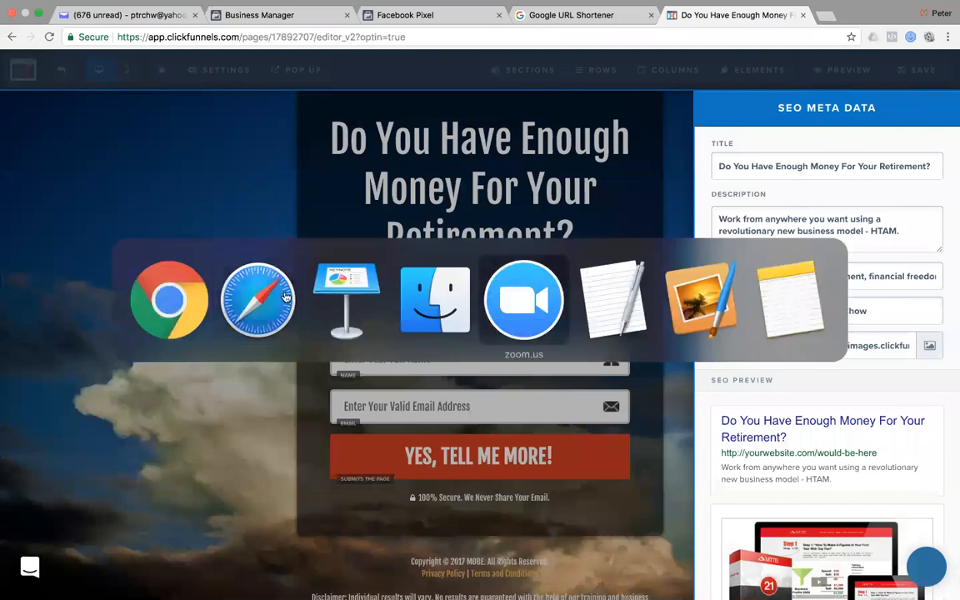
Set the SEO title to the site's headline 'How To Get All The Benefits Of An Online Business'.
{"action": "left_click", "coordinate": [280, 297]}
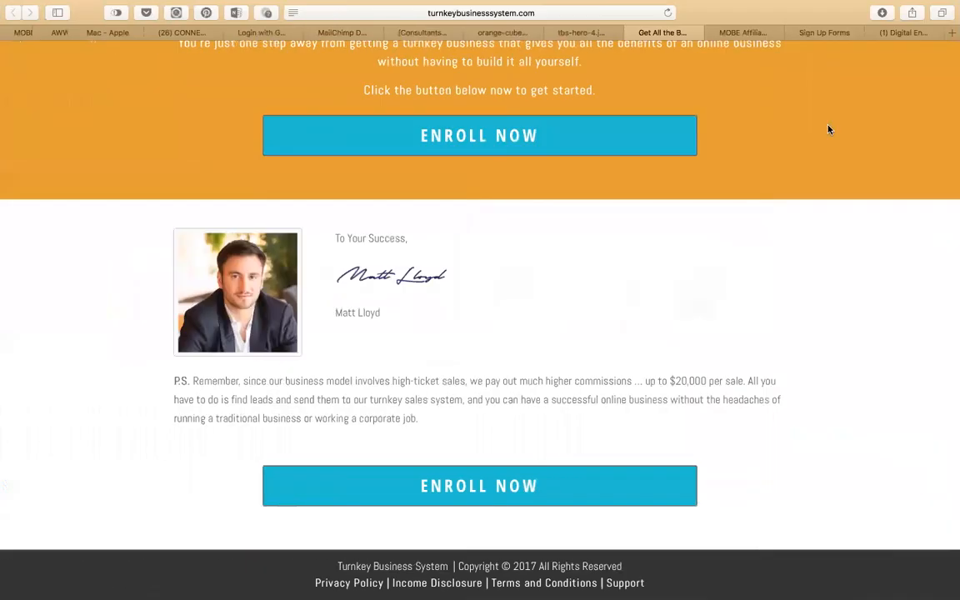
{"action": "scroll", "coordinate": [528, 181], "scroll_direction": "up", "scroll_amount": 20}
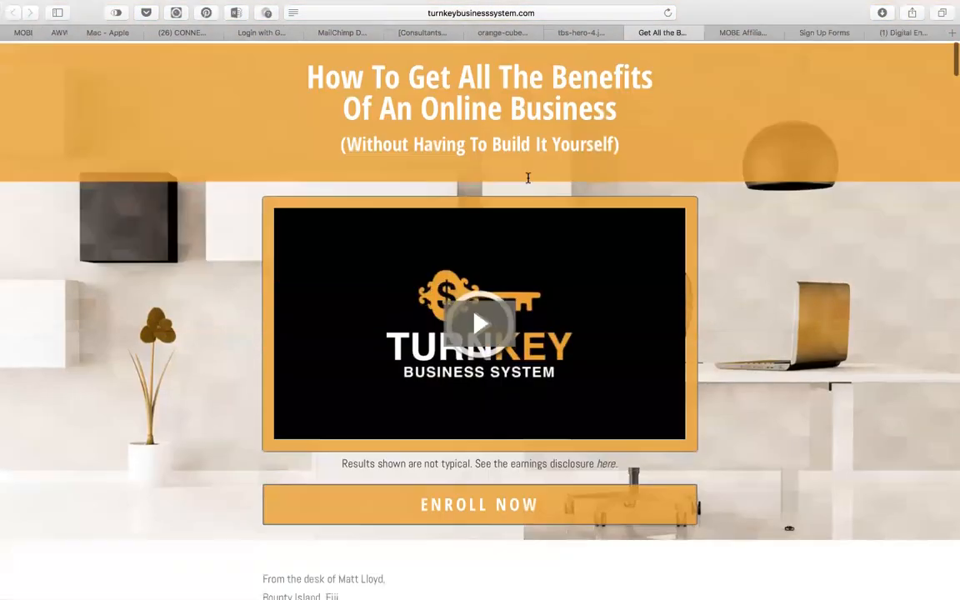
{"action": "left_click_drag", "start_coordinate": [626, 146], "coordinate": [309, 70]}
{"action": "key", "text": "super+c"}
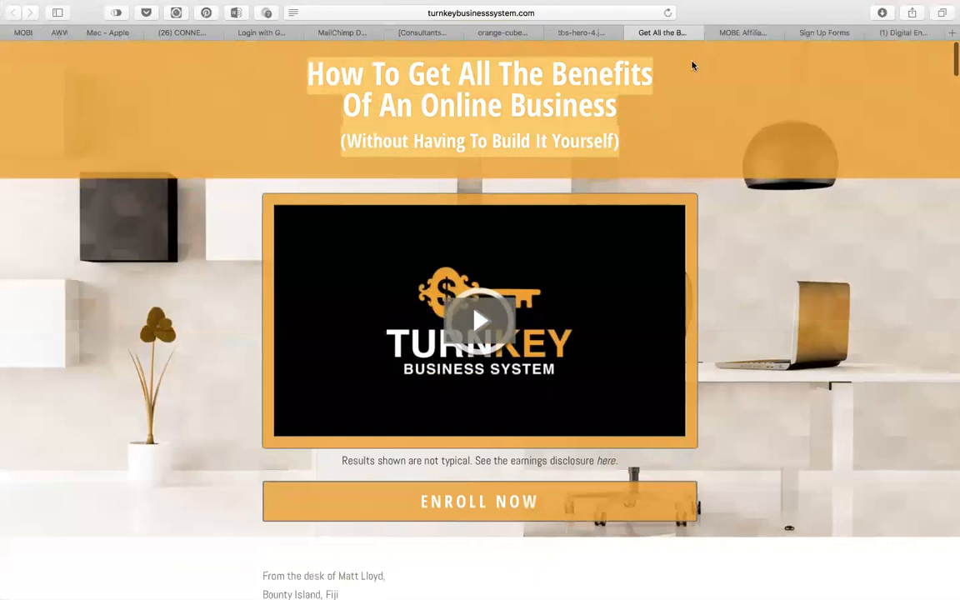
{"action": "key", "text": "super+Tab"}
{"action": "triple_click", "coordinate": [888, 165]}
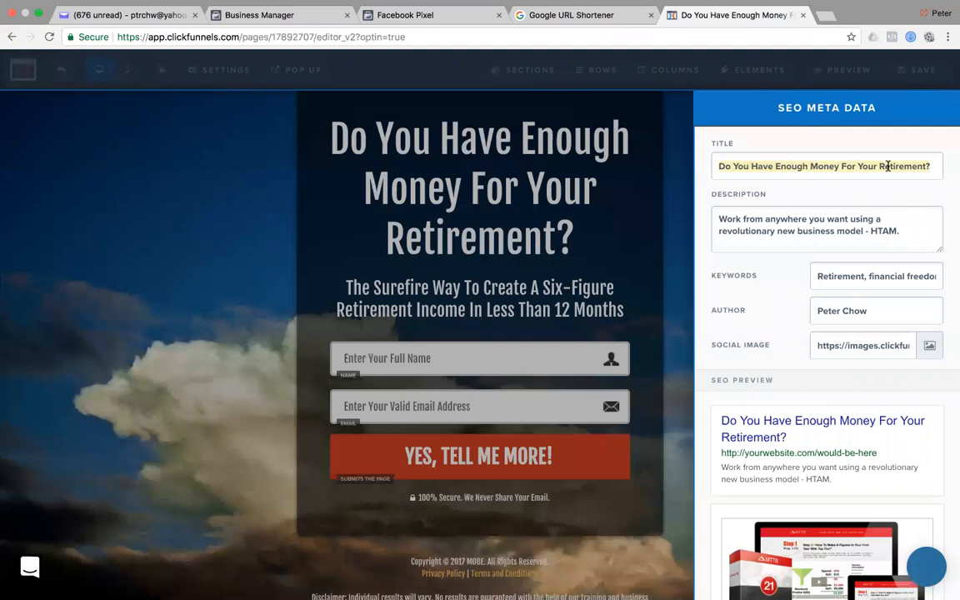
{"action": "key", "text": "super+v"}
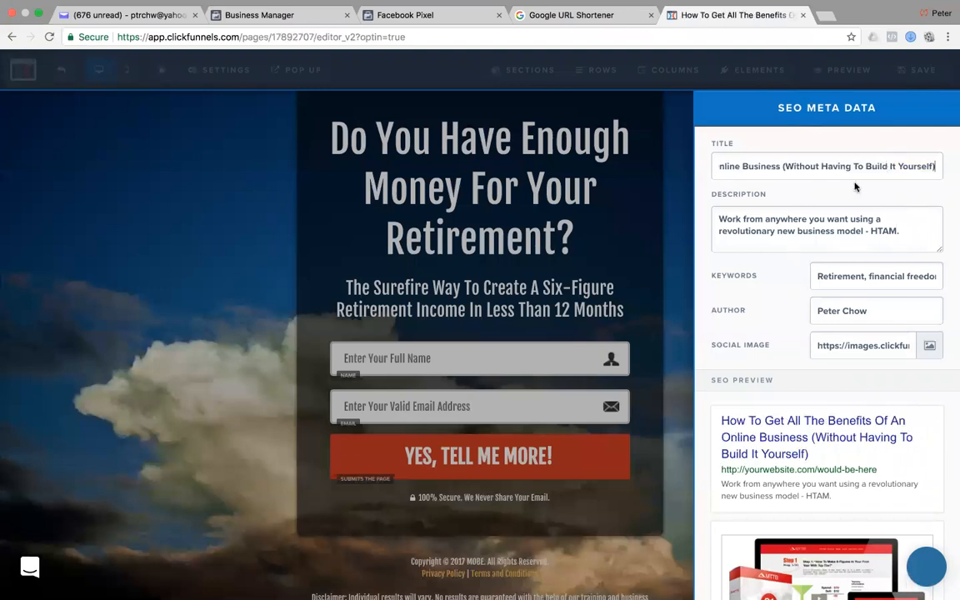
Set the SEO description to the site's 'You Can Earn a Reliable Income…' heading.
{"action": "key", "text": "super+Tab"}
{"action": "scroll", "coordinate": [463, 310], "scroll_direction": "down", "scroll_amount": 15}
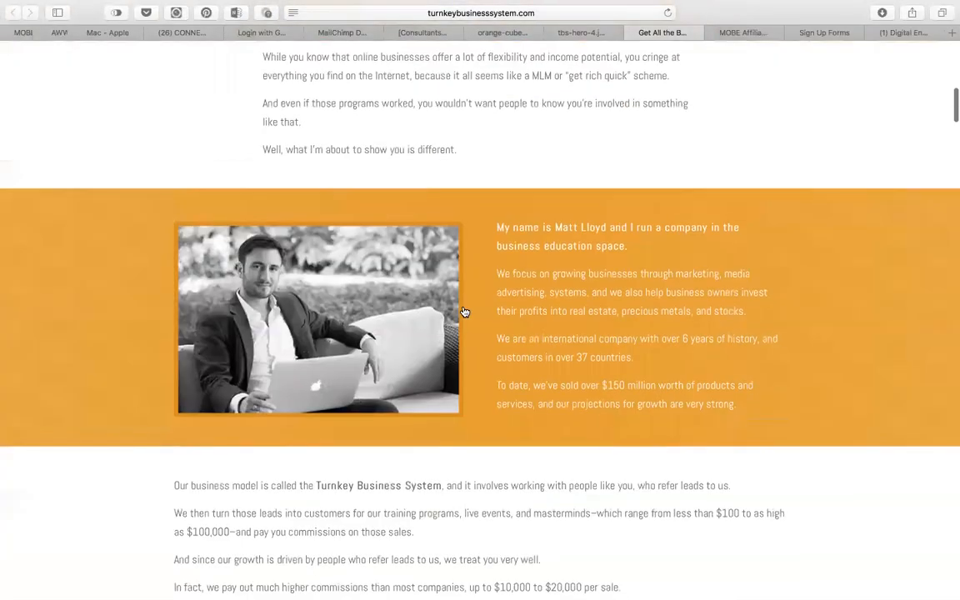
{"action": "left_click_drag", "start_coordinate": [652, 207], "coordinate": [271, 171]}
{"action": "key", "text": "super+c"}
{"action": "key", "text": "ctrl+Right"}
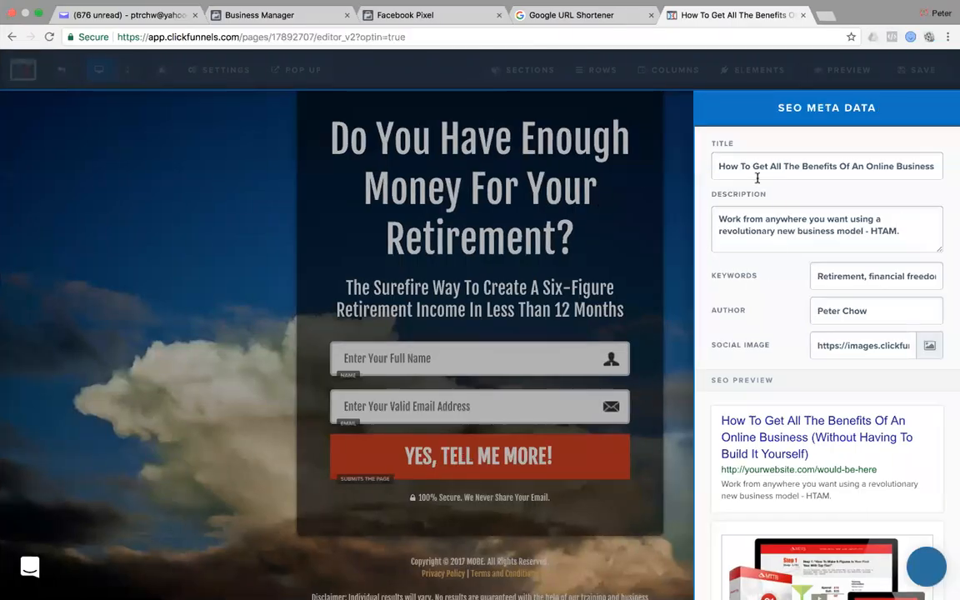
{"action": "triple_click", "coordinate": [808, 225]}
{"action": "key", "text": "super+v"}
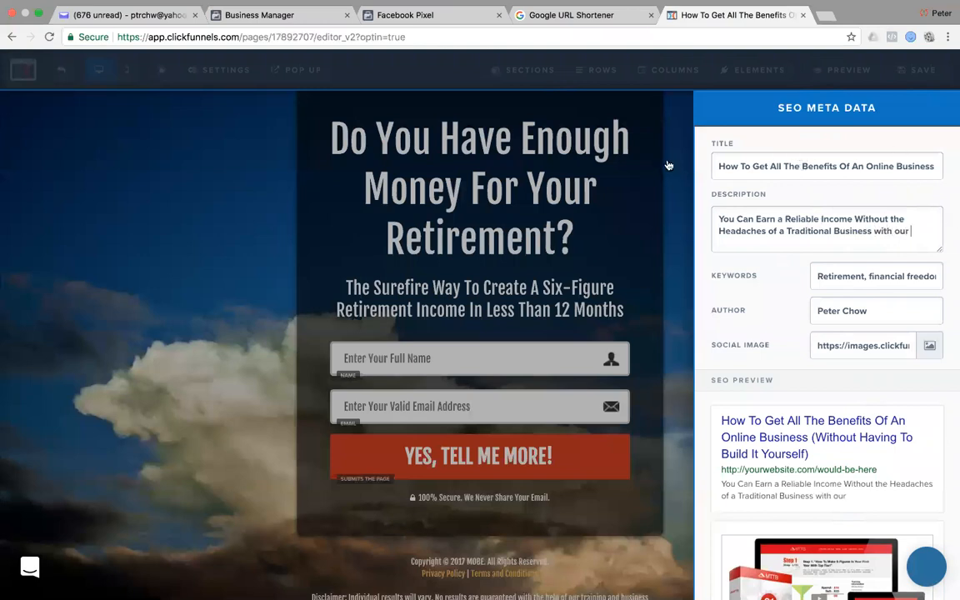
Work 'Turnkey Business System' into the SEO description and the start of the SEO title.
{"action": "left_click_drag", "start_coordinate": [894, 166], "coordinate": [952, 166]}
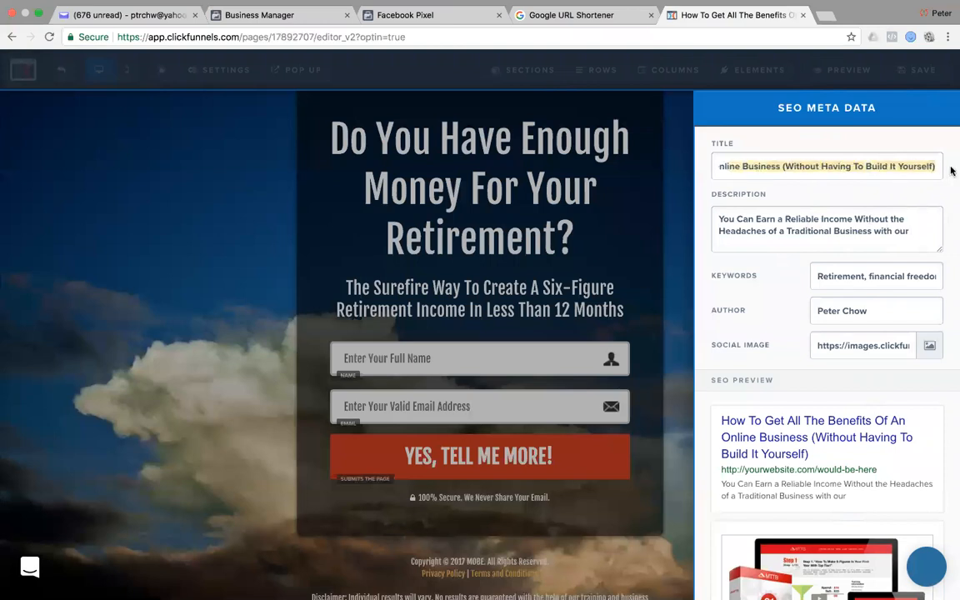
{"action": "left_click", "coordinate": [920, 230]}
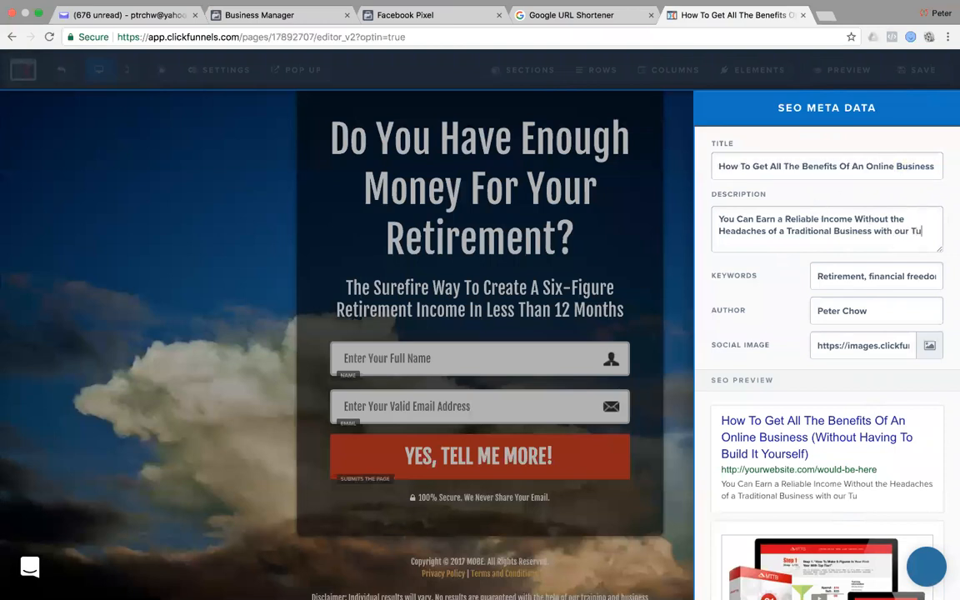
{"action": "type", "text": "key Business System"}
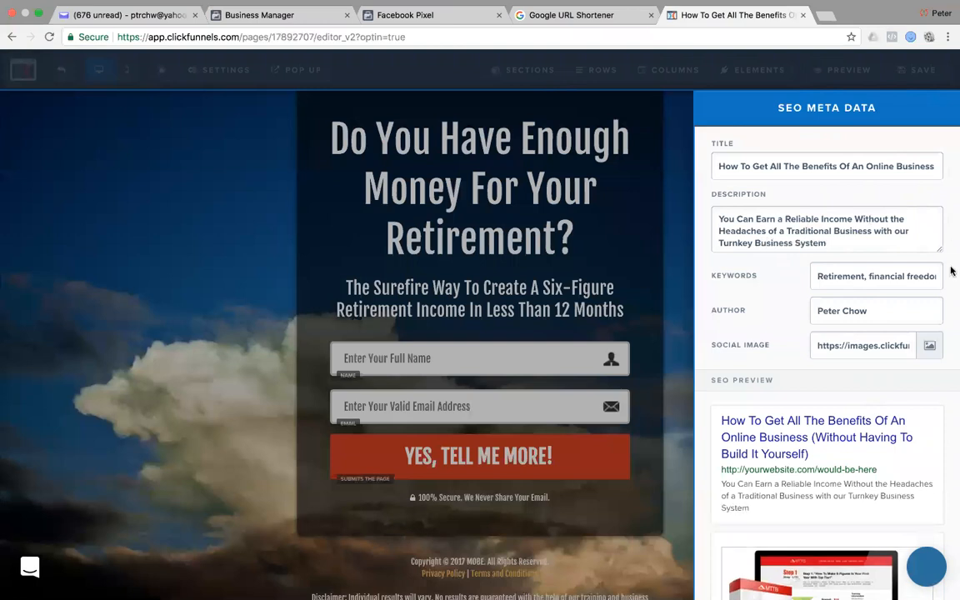
{"action": "left_click_drag", "start_coordinate": [828, 246], "coordinate": [714, 244]}
{"action": "key", "text": "super+c"}
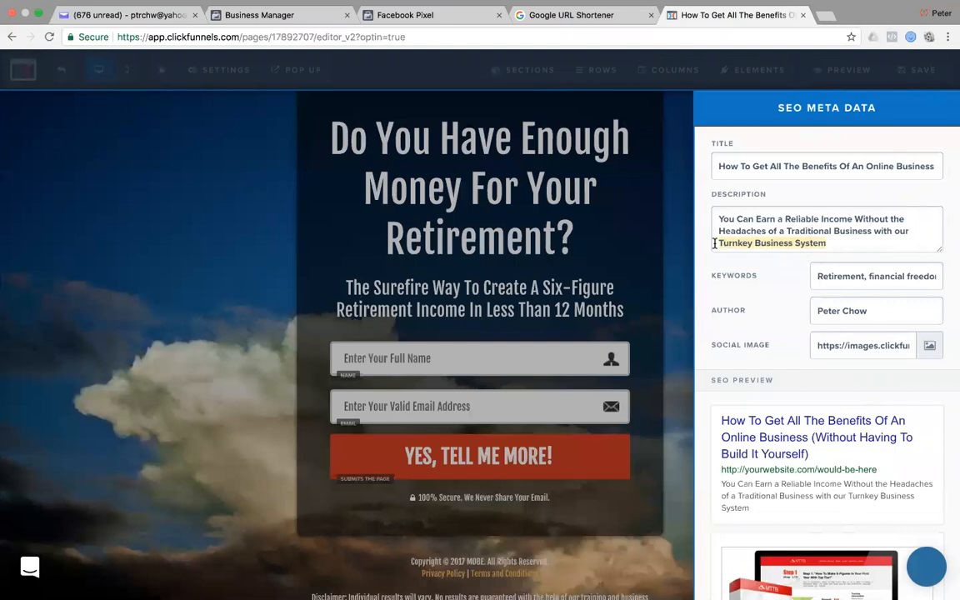
{"action": "left_click", "coordinate": [918, 231]}
{"action": "type", "text": "proven"}
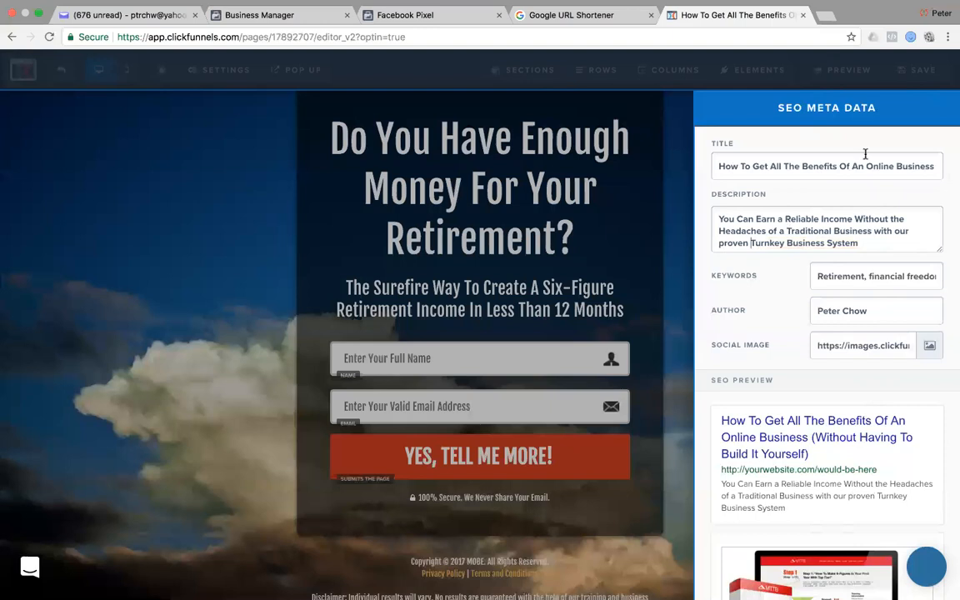
{"action": "key", "text": "super+v"}
{"action": "type", "text": "-"}
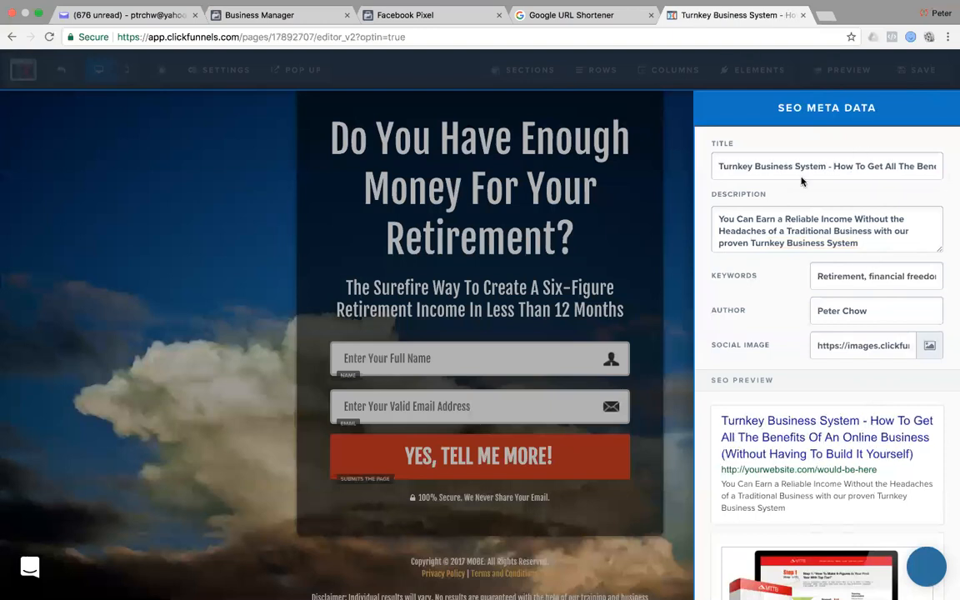
{"action": "left_click_drag", "start_coordinate": [800, 165], "coordinate": [866, 210]}
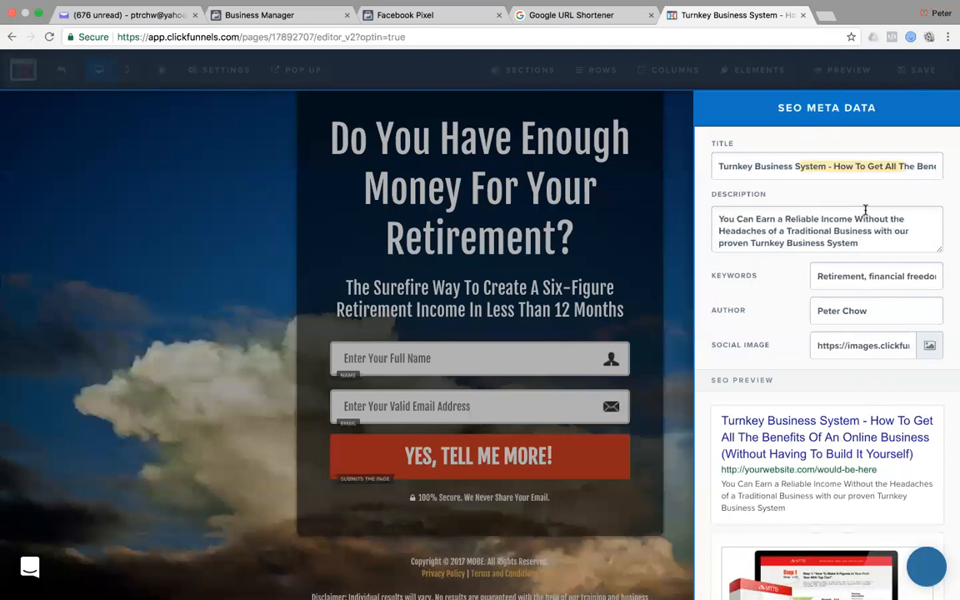
{"action": "left_click_drag", "start_coordinate": [866, 165], "coordinate": [945, 169]}
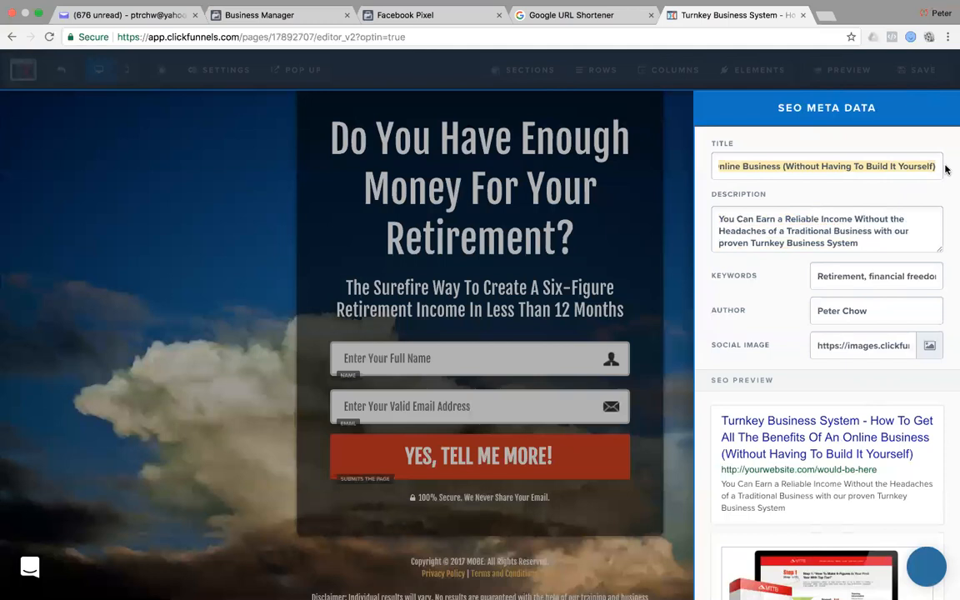
{"action": "left_click", "coordinate": [936, 166]}
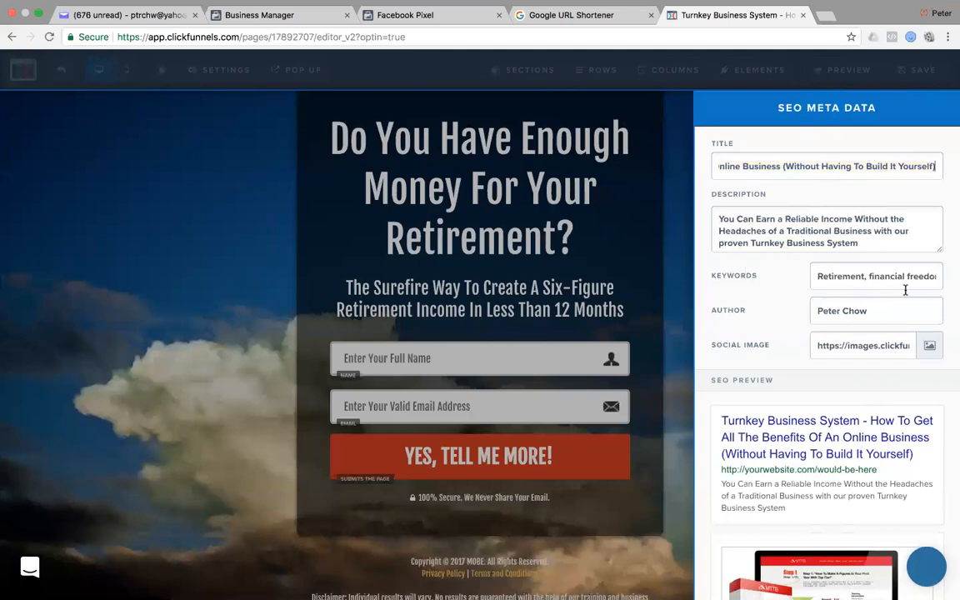
Replace 'Retirement' with 'Turnkey Business System' in the SEO keywords.
{"action": "left_click", "coordinate": [817, 275]}
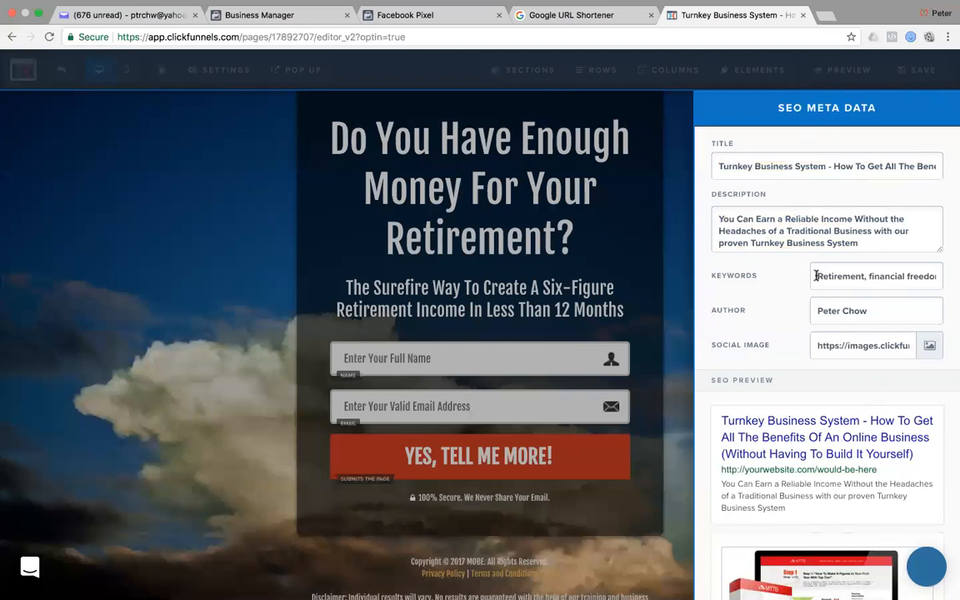
{"action": "double_click", "coordinate": [861, 276]}
{"action": "type", "text": "Turnkey Business System fi"}
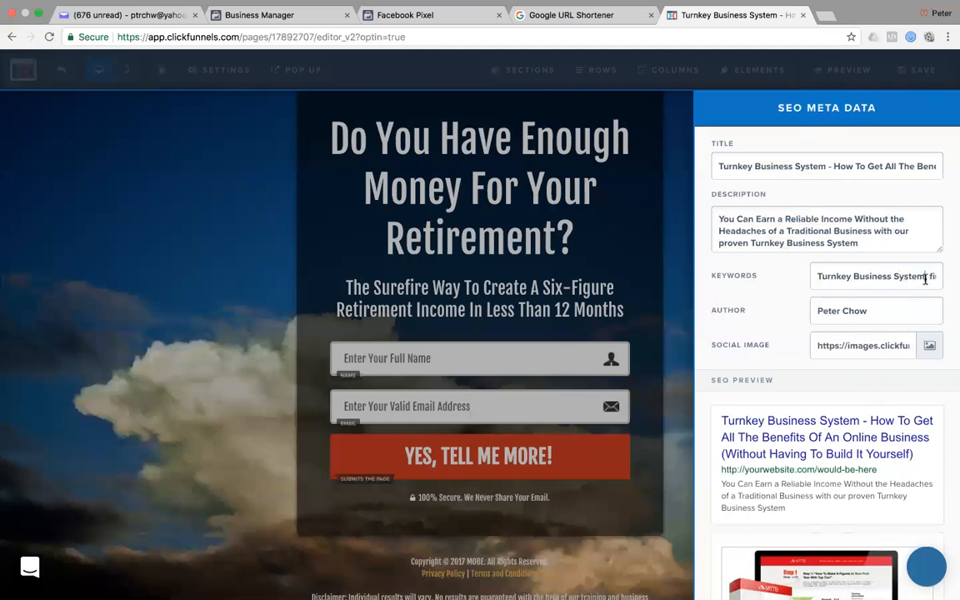
{"action": "left_click_drag", "start_coordinate": [929, 277], "coordinate": [939, 277]}
{"action": "left_click_drag", "start_coordinate": [868, 277], "coordinate": [947, 280]}
{"action": "left_click", "coordinate": [889, 274]}
{"action": "left_click_drag", "start_coordinate": [872, 276], "coordinate": [742, 279]}
{"action": "left_click", "coordinate": [932, 274]}
{"action": "scroll", "coordinate": [785, 321], "scroll_direction": "down", "scroll_amount": 3}
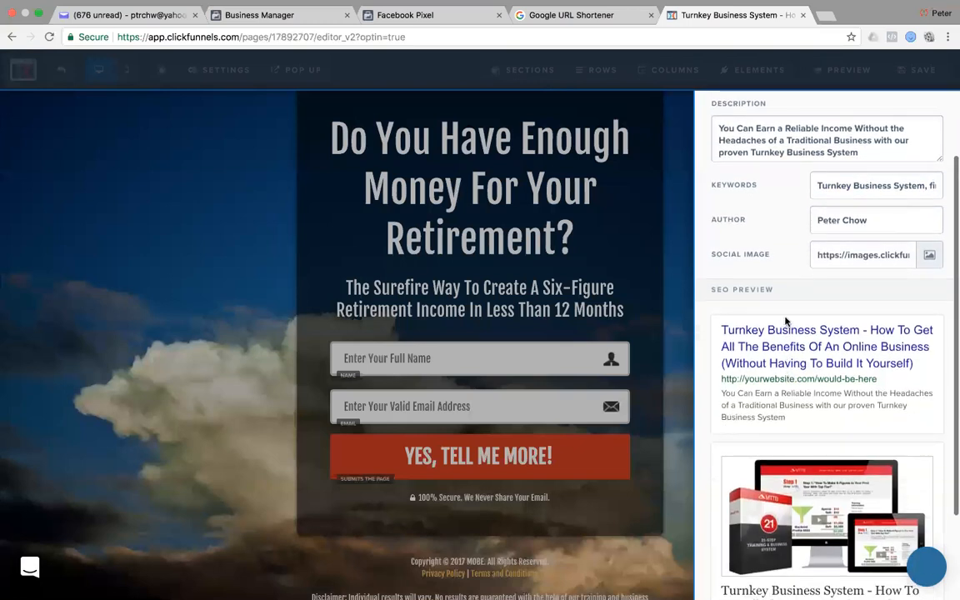
{"action": "scroll", "coordinate": [822, 442], "scroll_direction": "down", "scroll_amount": 1}
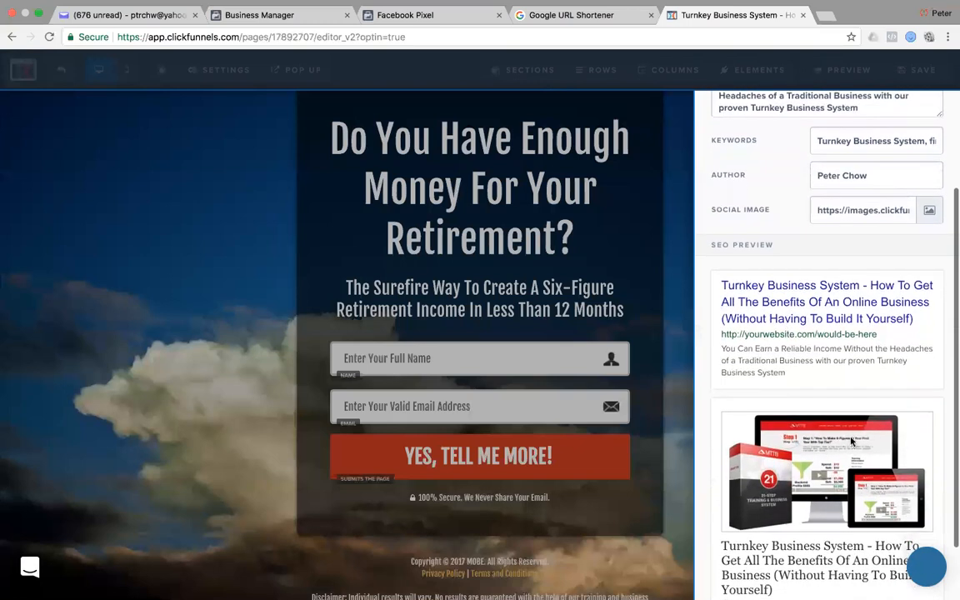
Locate the Turnkey Business System product display image on the Safari sales page.
{"action": "key", "text": "super+Tab"}
{"action": "key", "text": "super+Tab"}
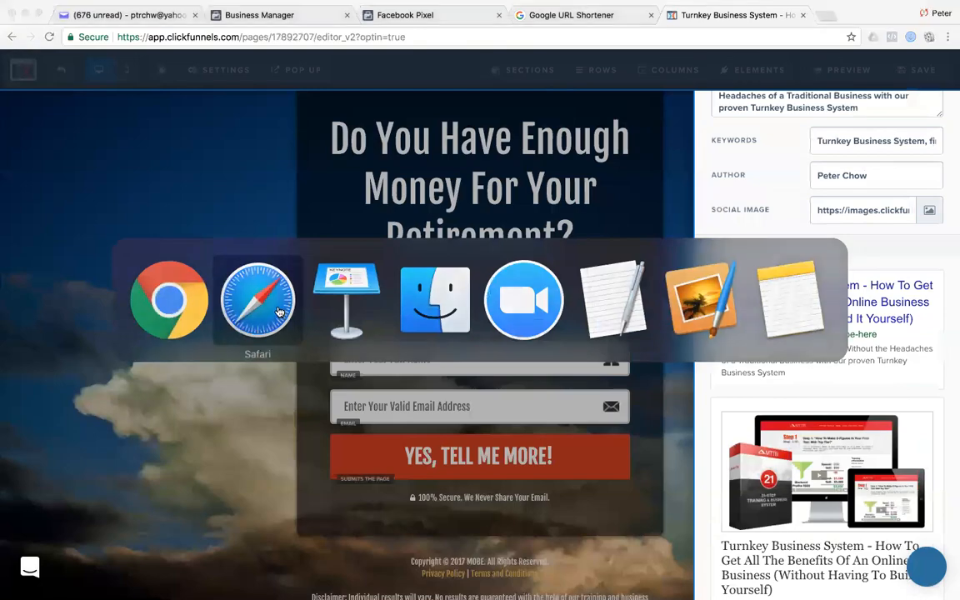
{"action": "scroll", "coordinate": [809, 139], "scroll_direction": "up", "scroll_amount": 15}
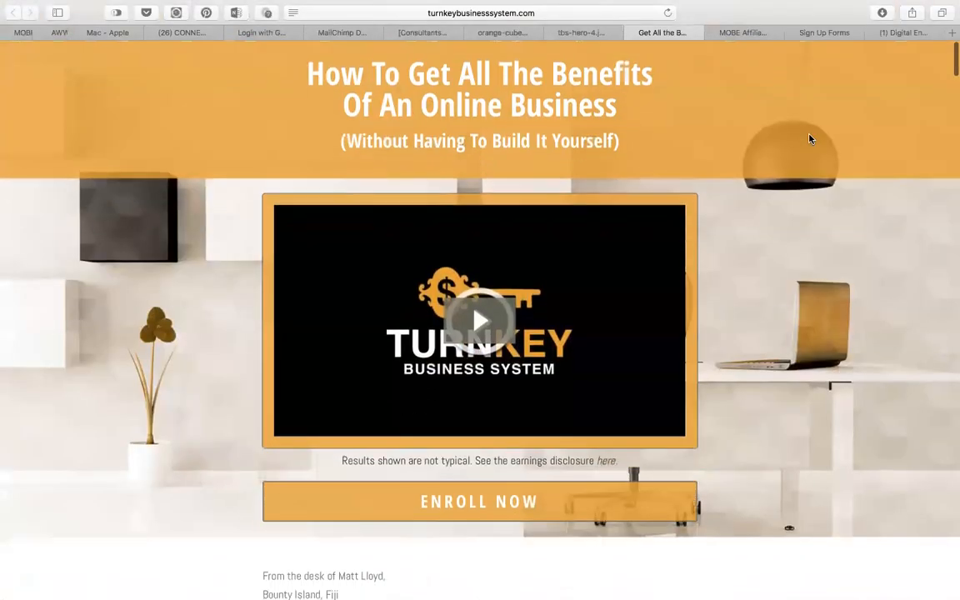
{"action": "scroll", "coordinate": [810, 139], "scroll_direction": "down", "scroll_amount": 10}
{"action": "scroll", "coordinate": [809, 139], "scroll_direction": "down", "scroll_amount": 20}
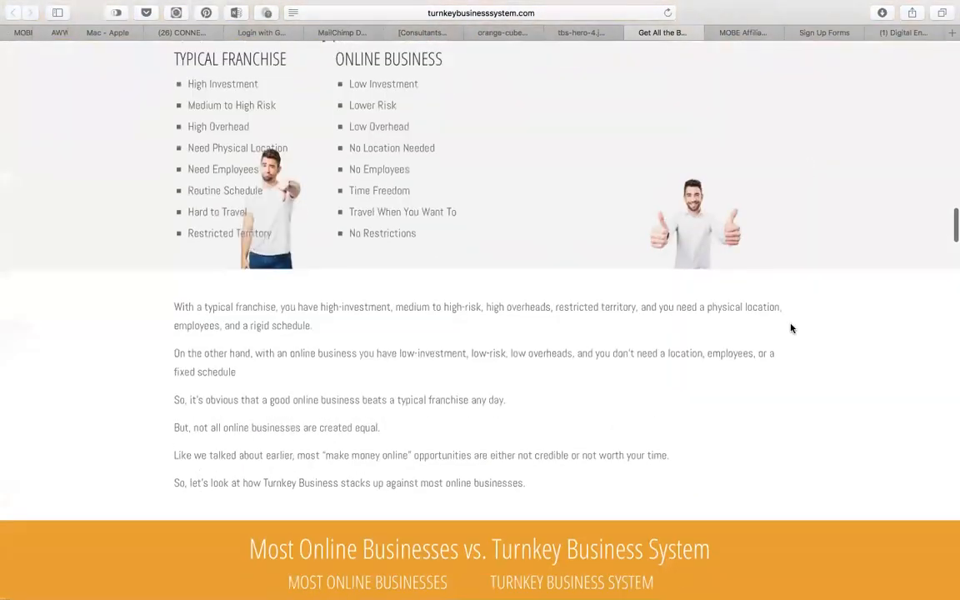
{"action": "scroll", "coordinate": [792, 328], "scroll_direction": "down", "scroll_amount": 15}
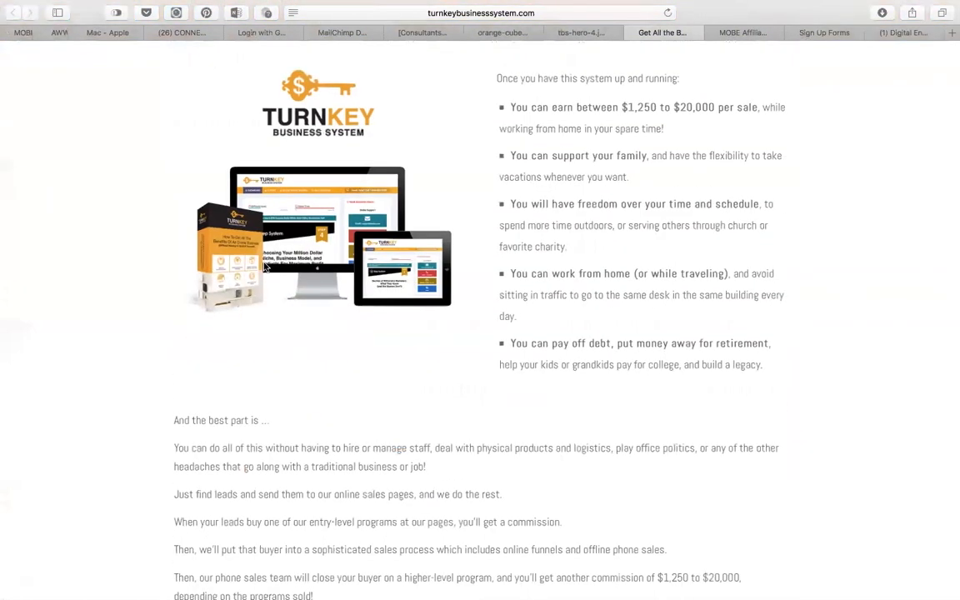
{"action": "right_click", "coordinate": [321, 248]}
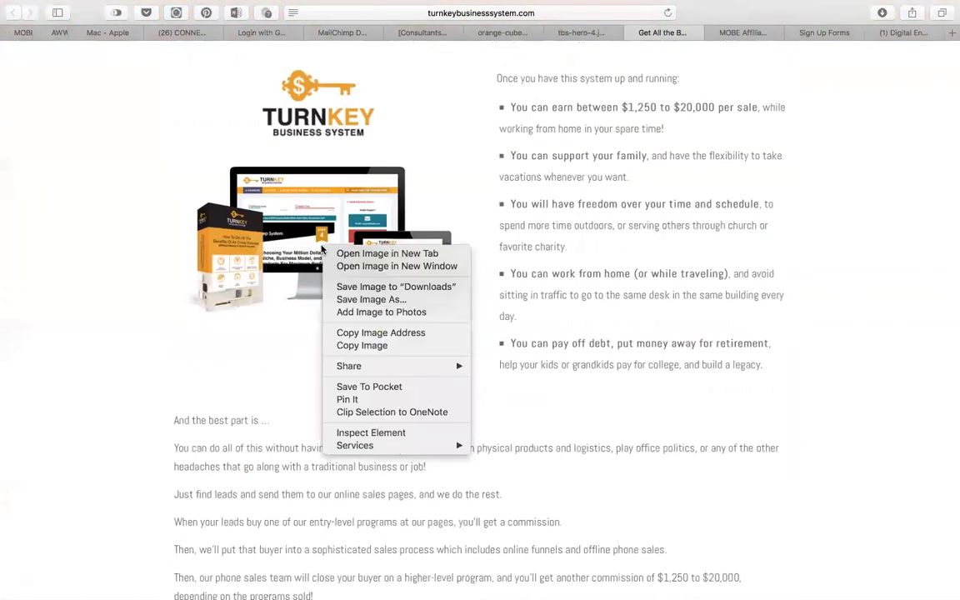
{"action": "left_click", "coordinate": [90, 227]}
{"action": "left_click_drag", "start_coordinate": [319, 89], "coordinate": [289, 98]}
{"action": "left_click_drag", "start_coordinate": [307, 247], "coordinate": [290, 260]}
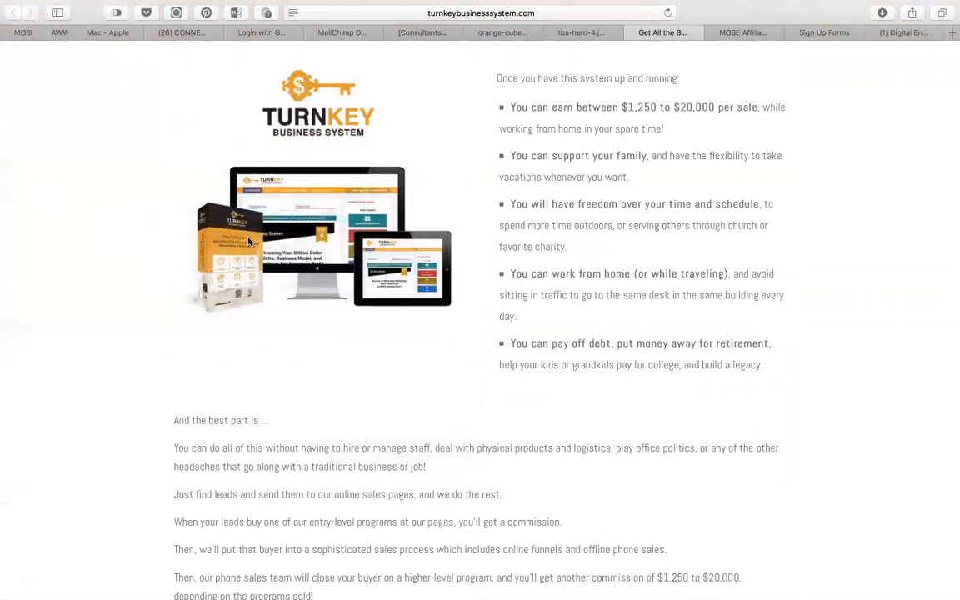
{"action": "scroll", "coordinate": [223, 214], "scroll_direction": "down", "scroll_amount": 3}
{"action": "scroll", "coordinate": [248, 242], "scroll_direction": "down", "scroll_amount": 3}
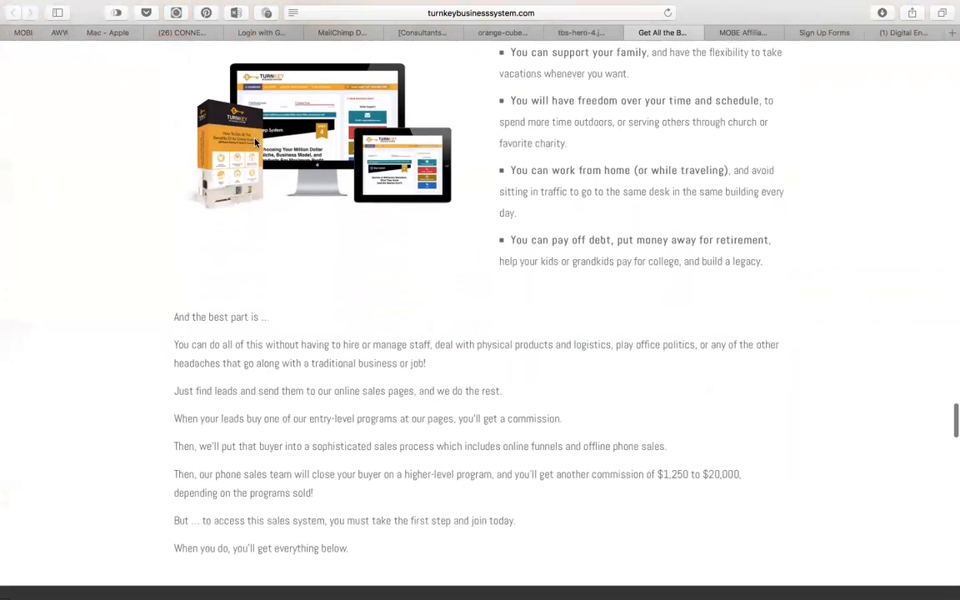
Copy the product image's address and paste it into the Social Image field.
{"action": "right_click", "coordinate": [259, 139]}
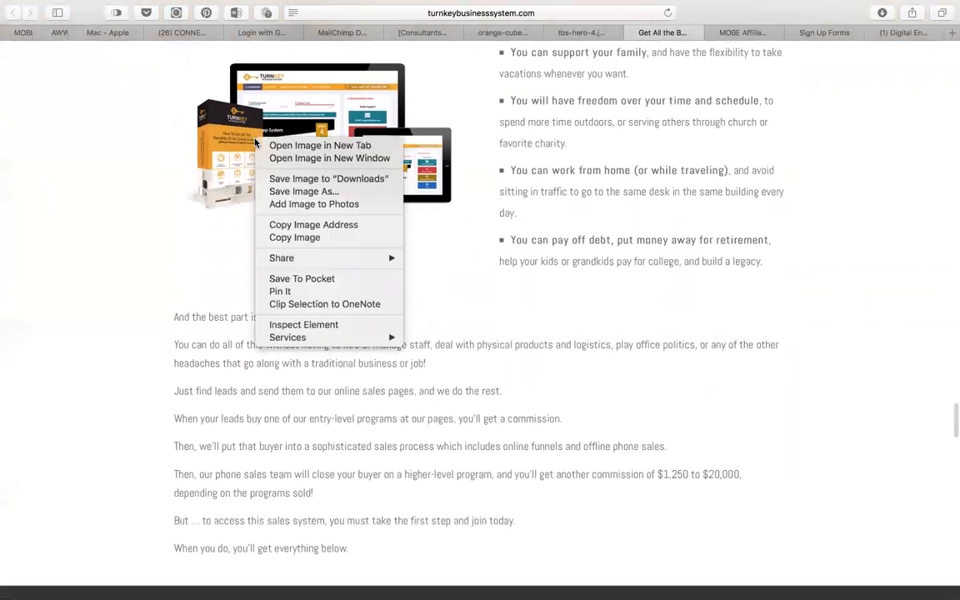
{"action": "left_click", "coordinate": [350, 225]}
{"action": "scroll", "coordinate": [795, 258], "scroll_direction": "up", "scroll_amount": 10}
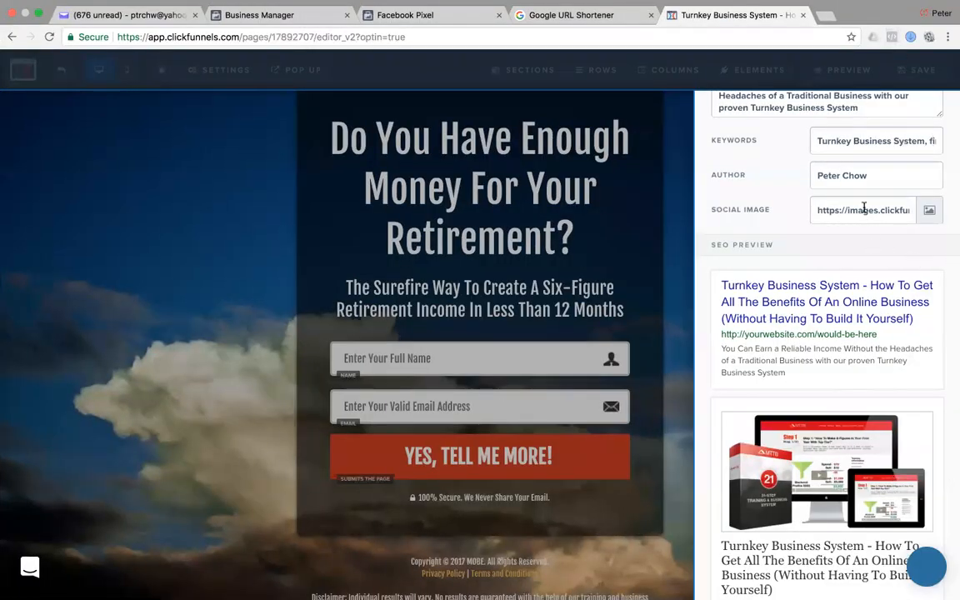
{"action": "triple_click", "coordinate": [864, 208]}
{"action": "key", "text": "super+v"}
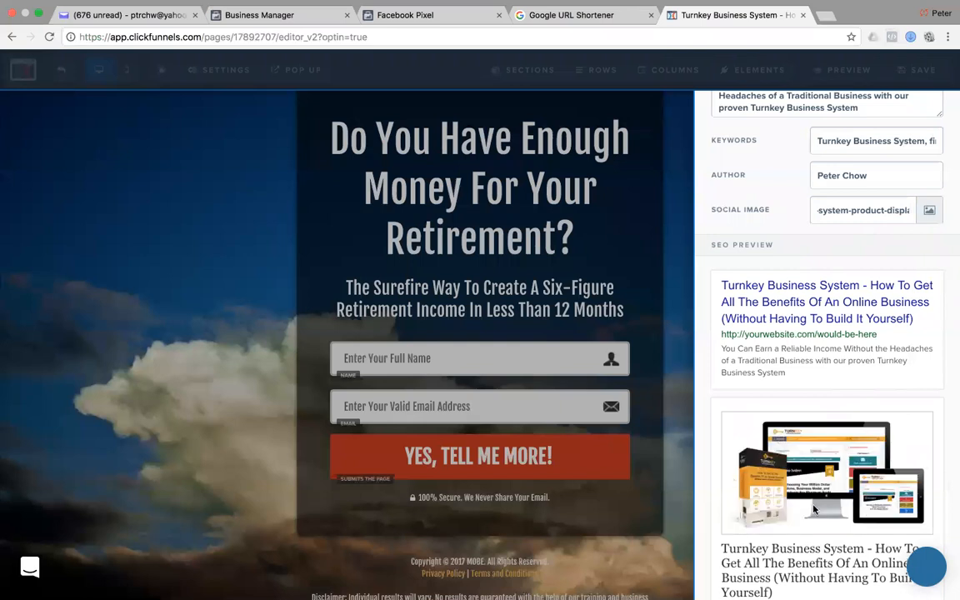
Close the SEO Meta Data panel and show the page's General settings.
{"action": "scroll", "coordinate": [812, 483], "scroll_direction": "down", "scroll_amount": 2}
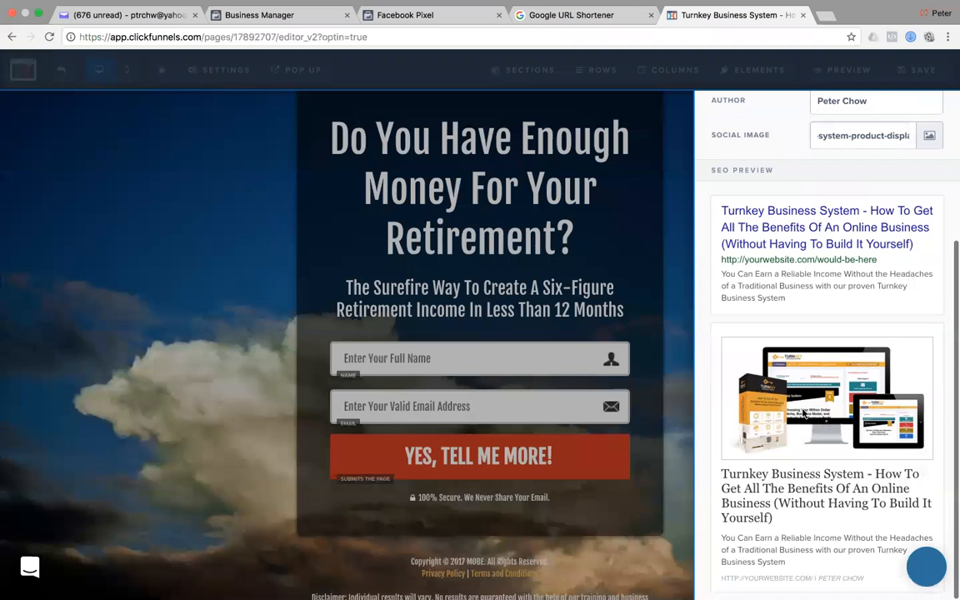
{"action": "scroll", "coordinate": [803, 415], "scroll_direction": "up", "scroll_amount": 3}
{"action": "left_click", "coordinate": [271, 106]}
{"action": "mouse_move", "coordinate": [218, 70]}
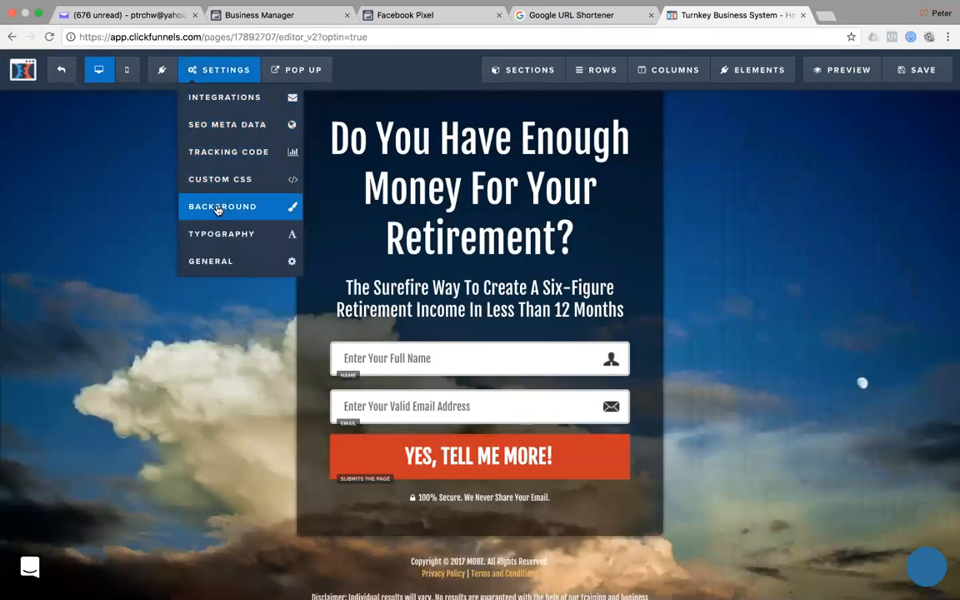
{"action": "left_click", "coordinate": [217, 262]}
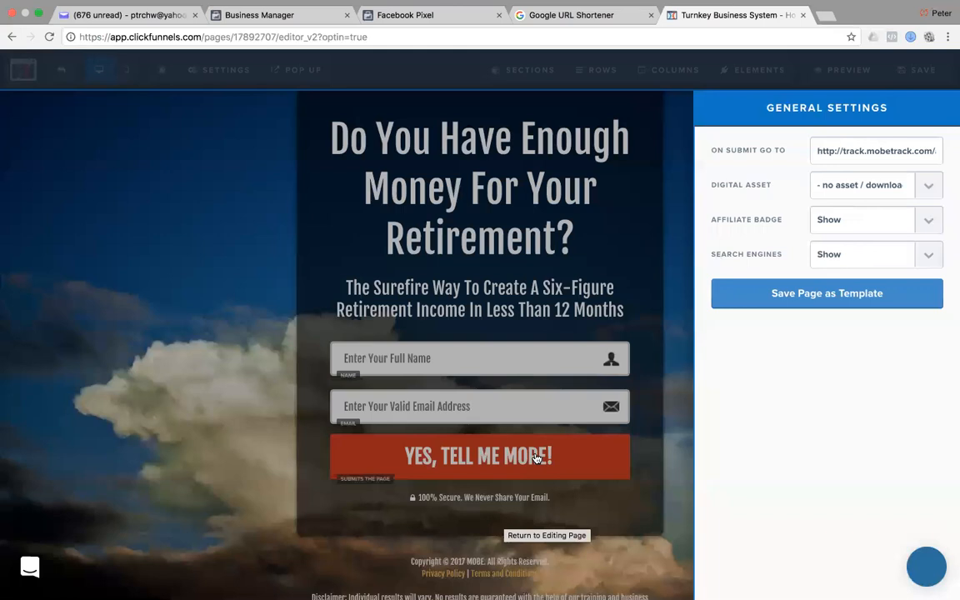
{"action": "left_click", "coordinate": [200, 252]}
{"action": "mouse_move", "coordinate": [555, 459]}
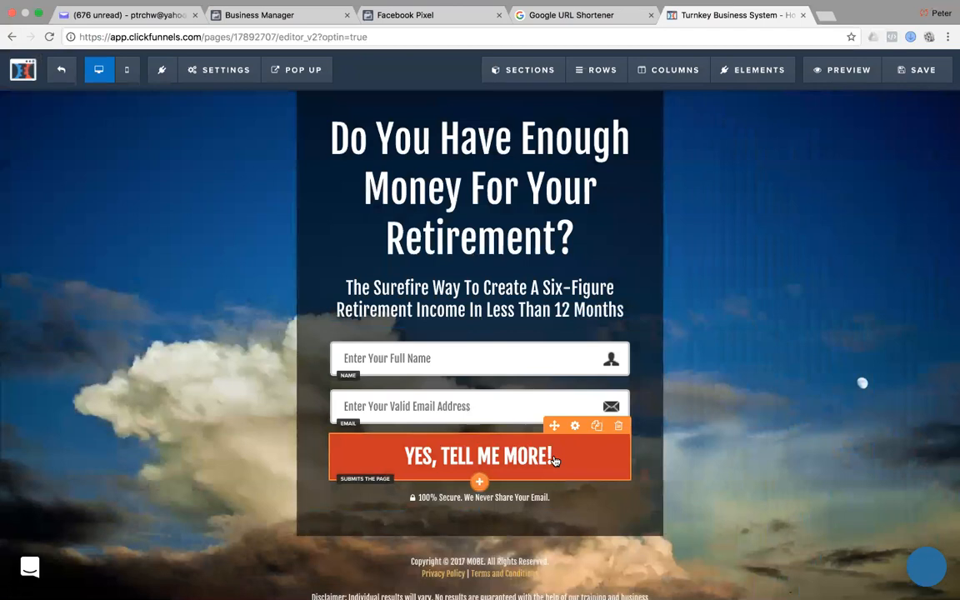
{"action": "left_click", "coordinate": [574, 427]}
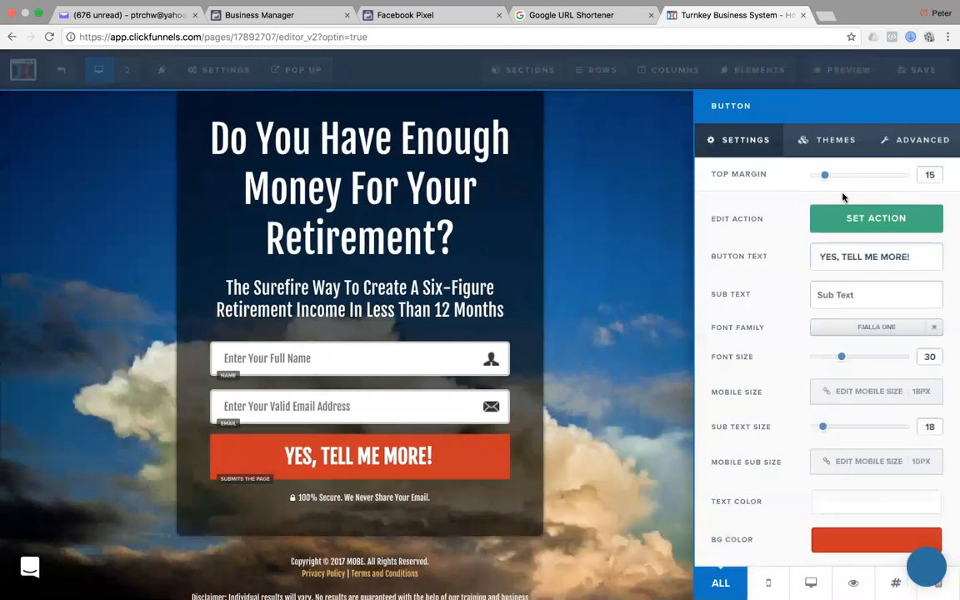
{"action": "left_click", "coordinate": [888, 220]}
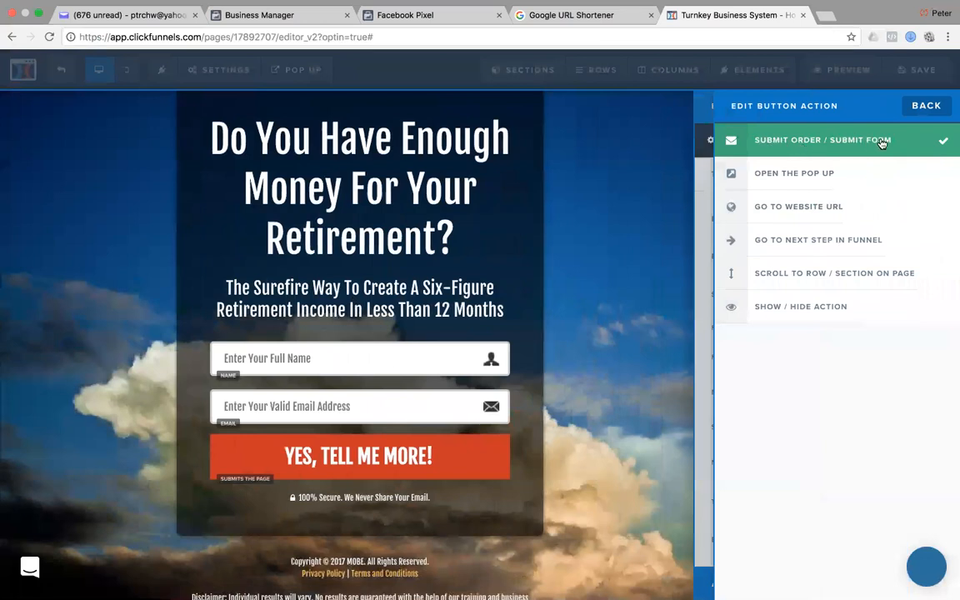
{"action": "left_click", "coordinate": [926, 106]}
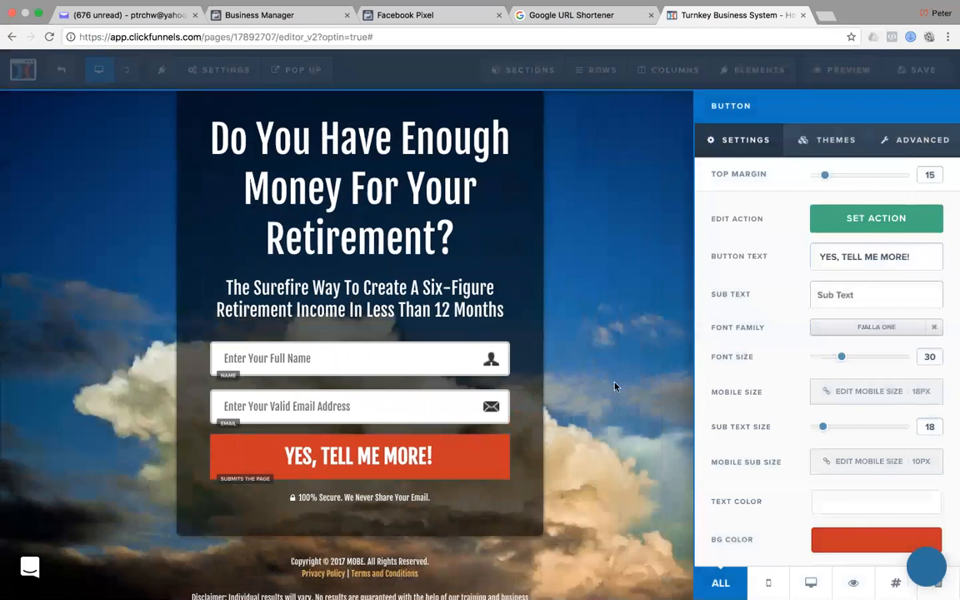
{"action": "left_click", "coordinate": [552, 344]}
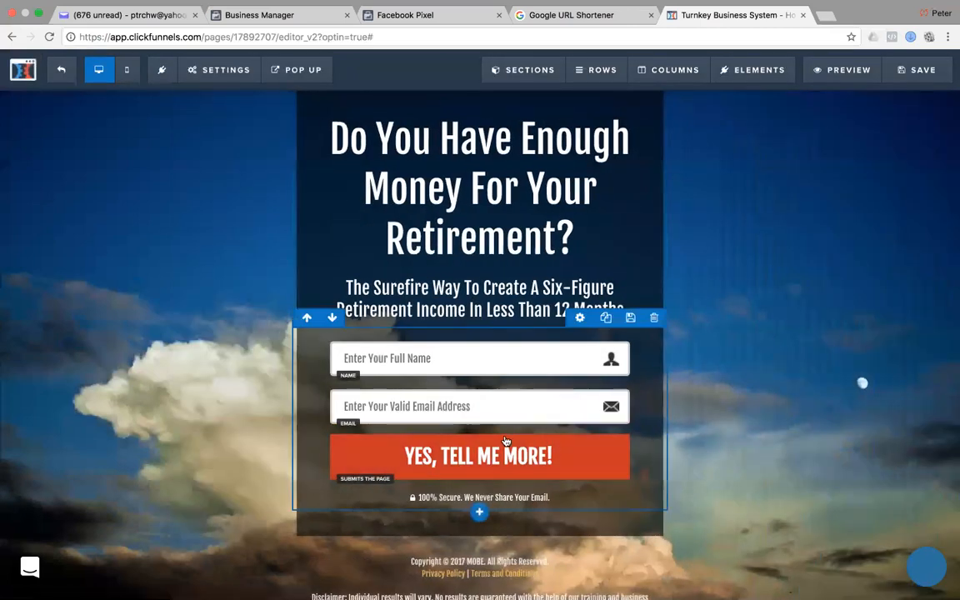
{"action": "mouse_move", "coordinate": [219, 75]}
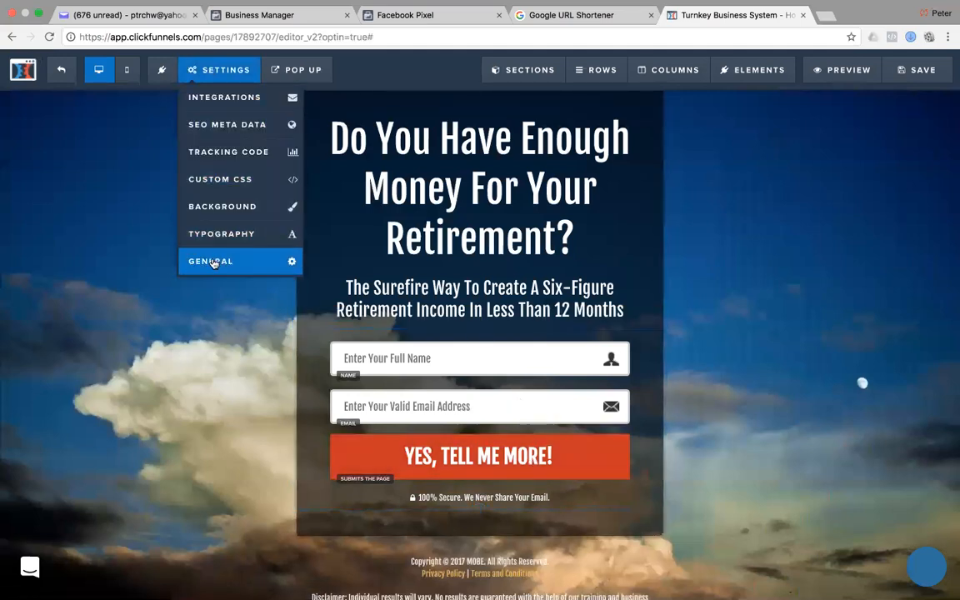
Set On Submit Go To to the mobetrack tracking link from the affiliate support page.
{"action": "left_click", "coordinate": [213, 261]}
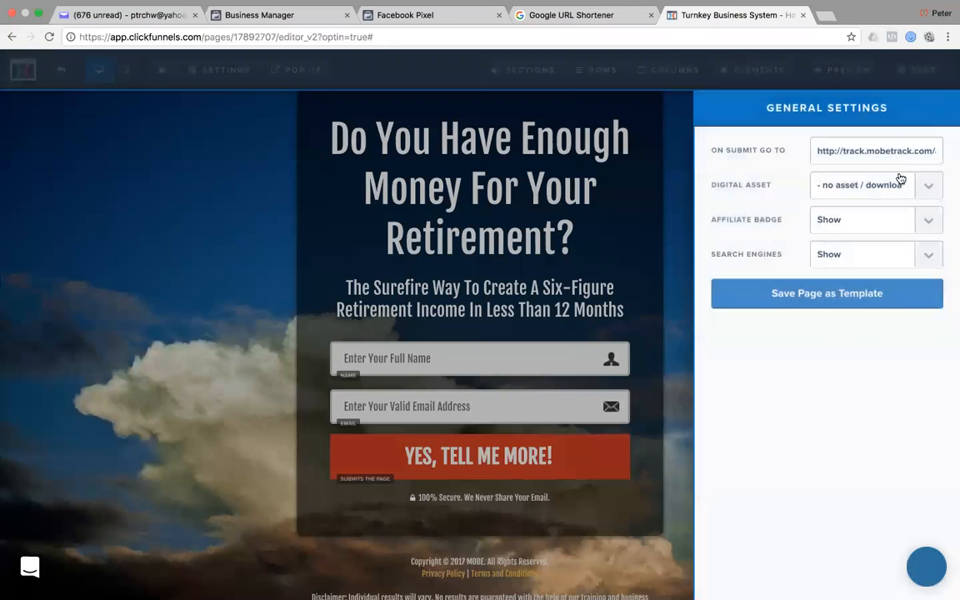
{"action": "left_click_drag", "start_coordinate": [816, 150], "coordinate": [952, 154]}
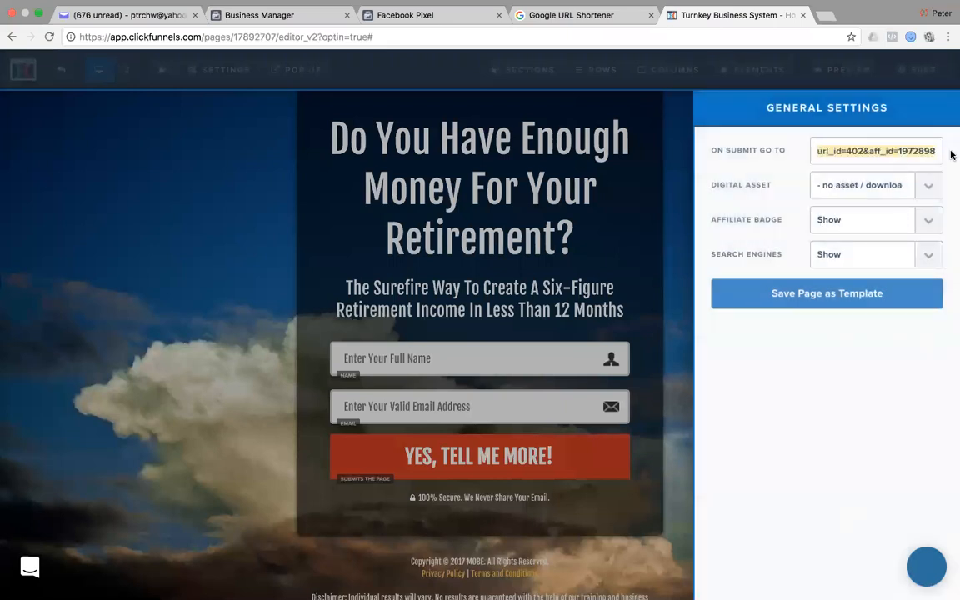
{"action": "key", "text": "super+Tab"}
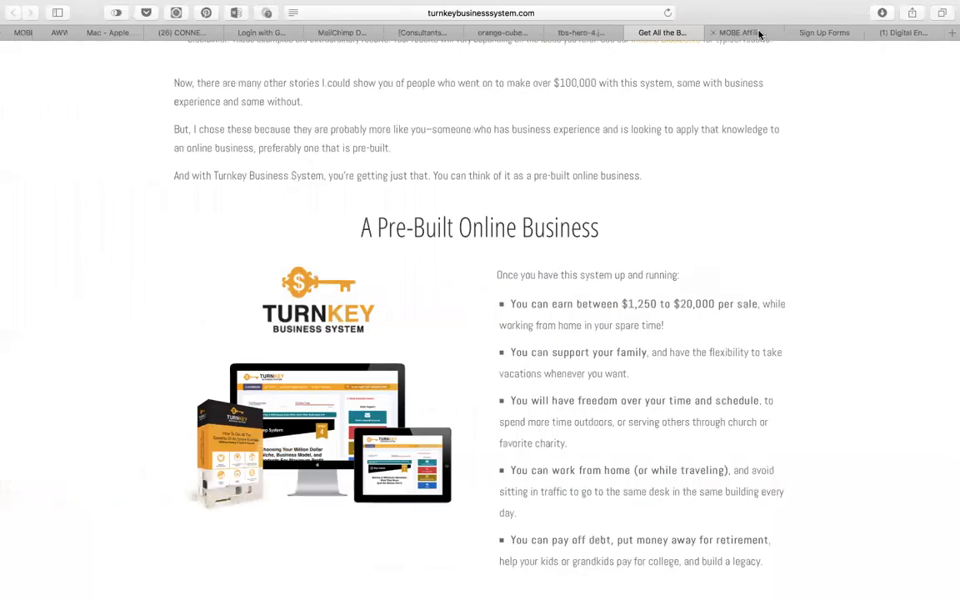
{"action": "left_click", "coordinate": [759, 34]}
{"action": "scroll", "coordinate": [598, 321], "scroll_direction": "down", "scroll_amount": 10}
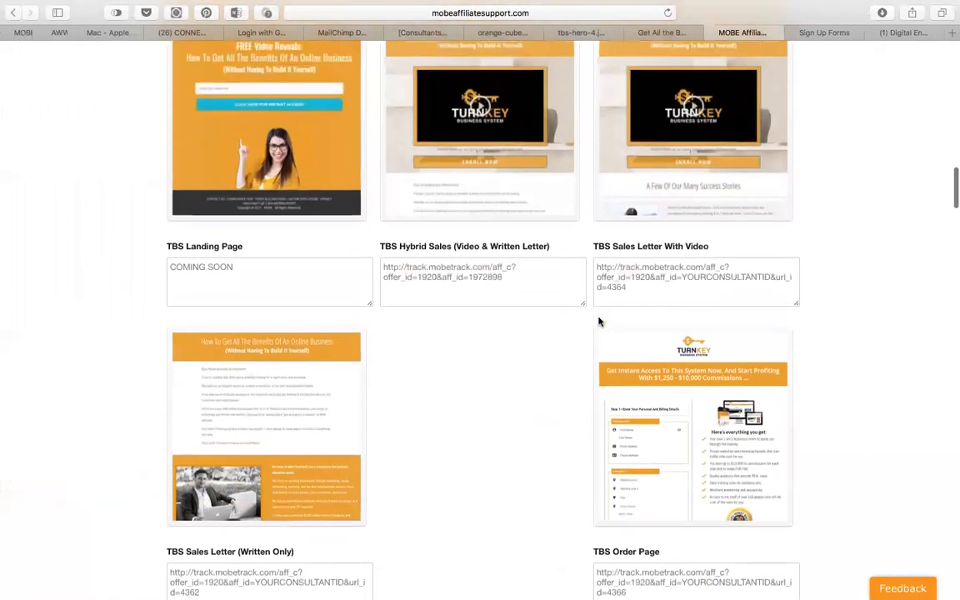
{"action": "scroll", "coordinate": [583, 316], "scroll_direction": "up", "scroll_amount": 1}
{"action": "left_click_drag", "start_coordinate": [525, 291], "coordinate": [386, 275]}
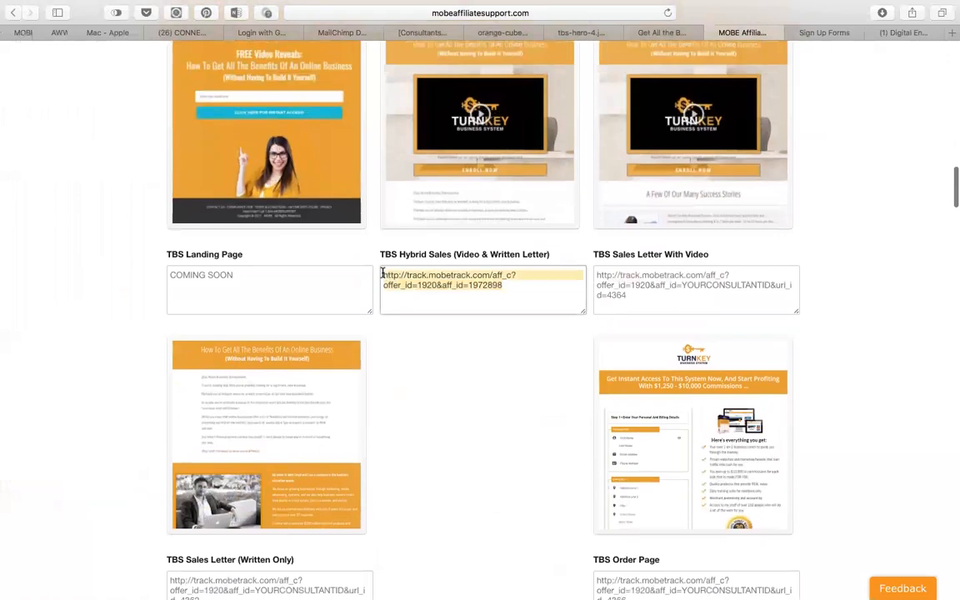
{"action": "key", "text": "super+Tab"}
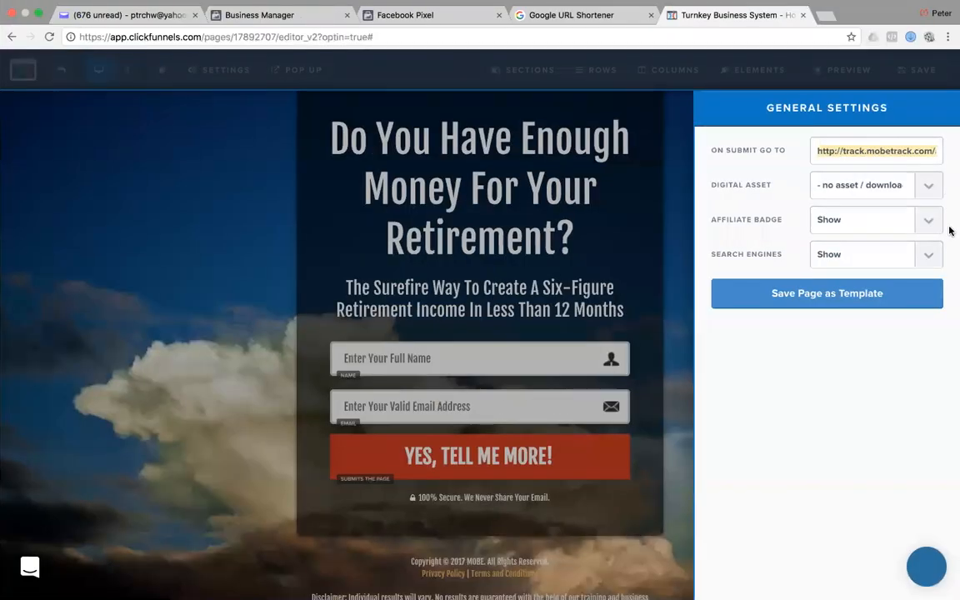
{"action": "key", "text": "super+v"}
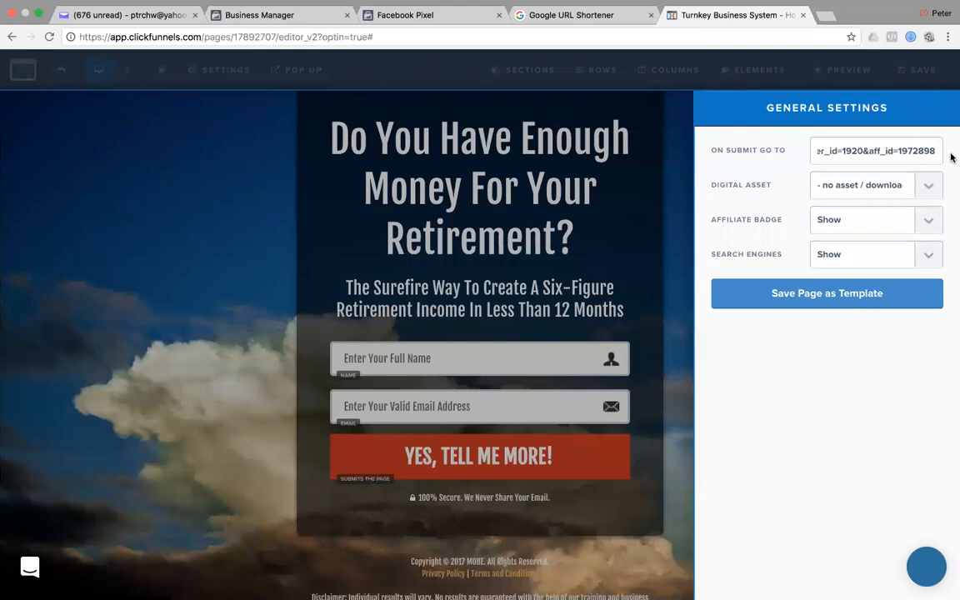
{"action": "left_click", "coordinate": [820, 431]}
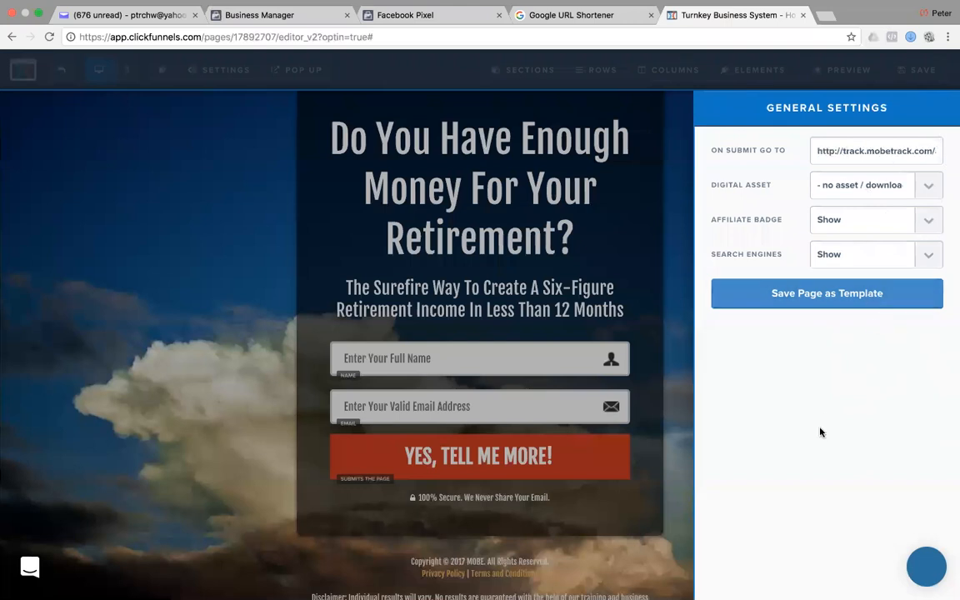
Hide the affiliate badge, close General Settings, and save the page.
{"action": "left_click", "coordinate": [928, 220]}
{"action": "left_click", "coordinate": [850, 207]}
{"action": "left_click", "coordinate": [677, 475]}
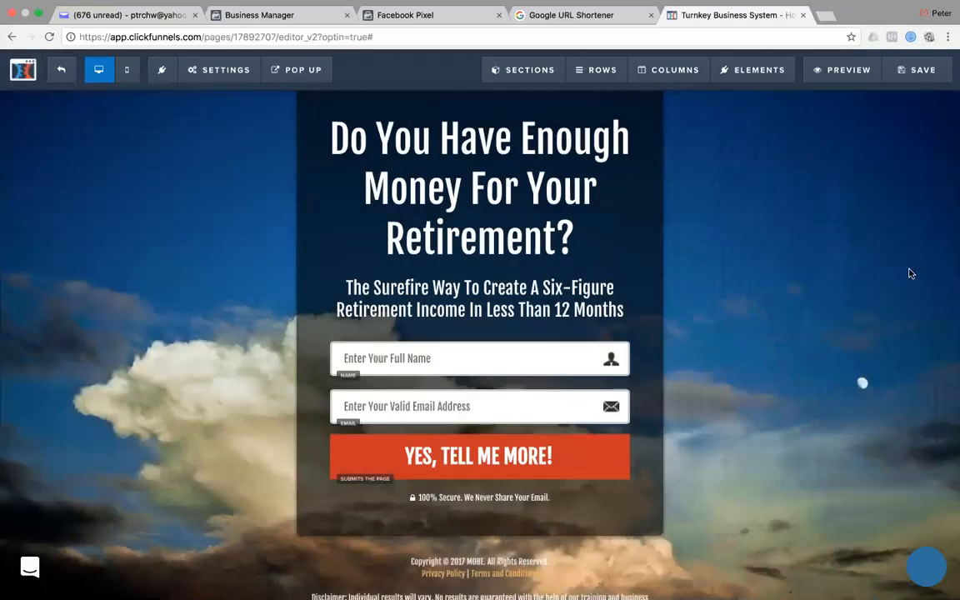
{"action": "left_click", "coordinate": [921, 70]}
{"action": "key", "text": "super+Tab"}
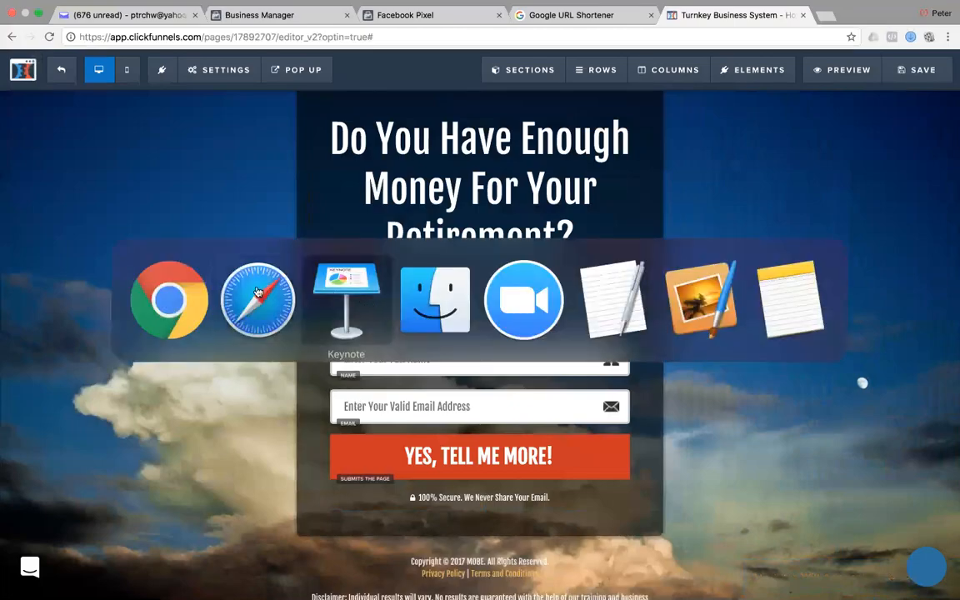
Compare the office hero and orange cube texture images in Safari, then bring Keynote forward.
{"action": "left_click", "coordinate": [266, 308]}
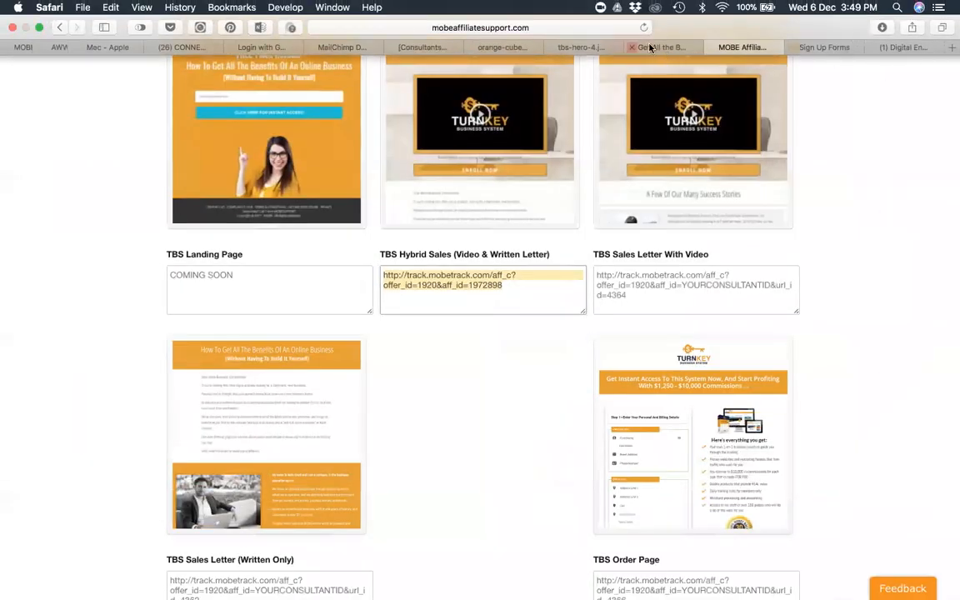
{"action": "left_click", "coordinate": [582, 48]}
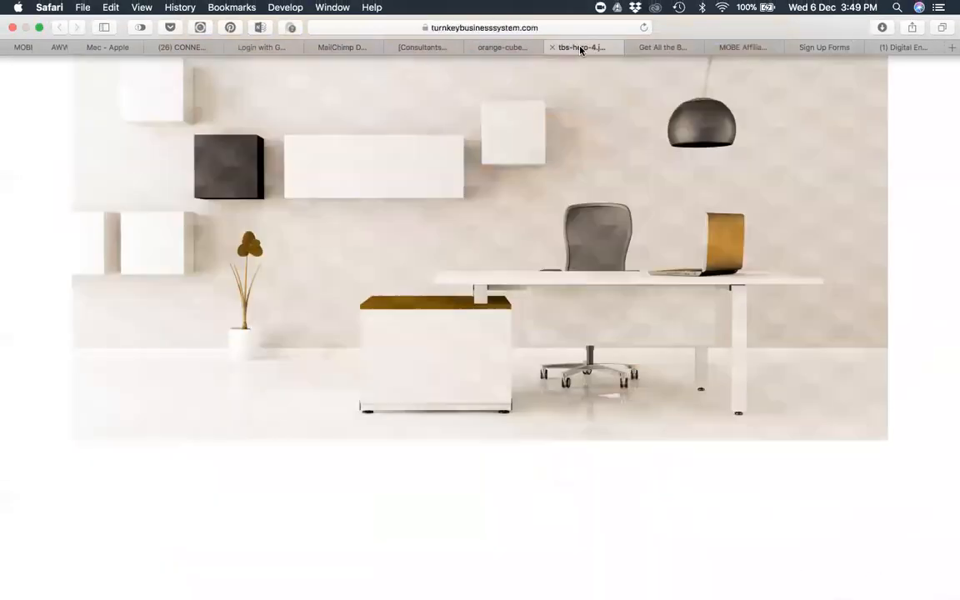
{"action": "left_click", "coordinate": [509, 48]}
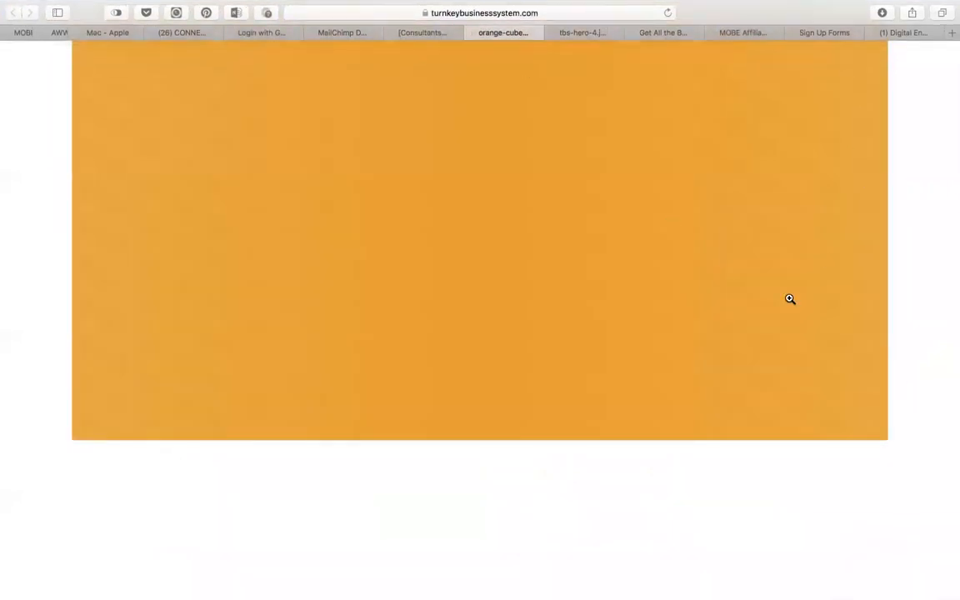
{"action": "left_click", "coordinate": [584, 33]}
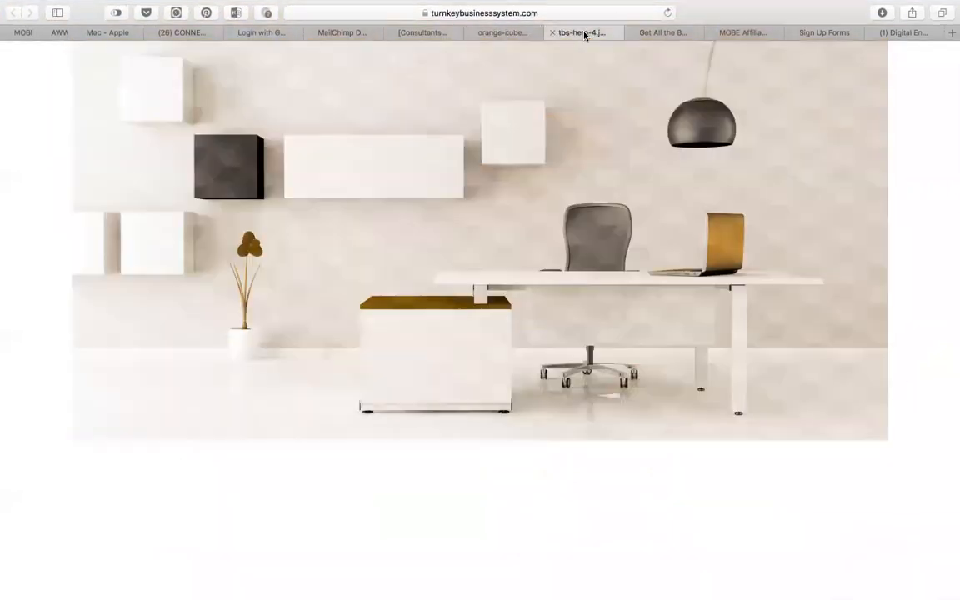
{"action": "left_click", "coordinate": [509, 34]}
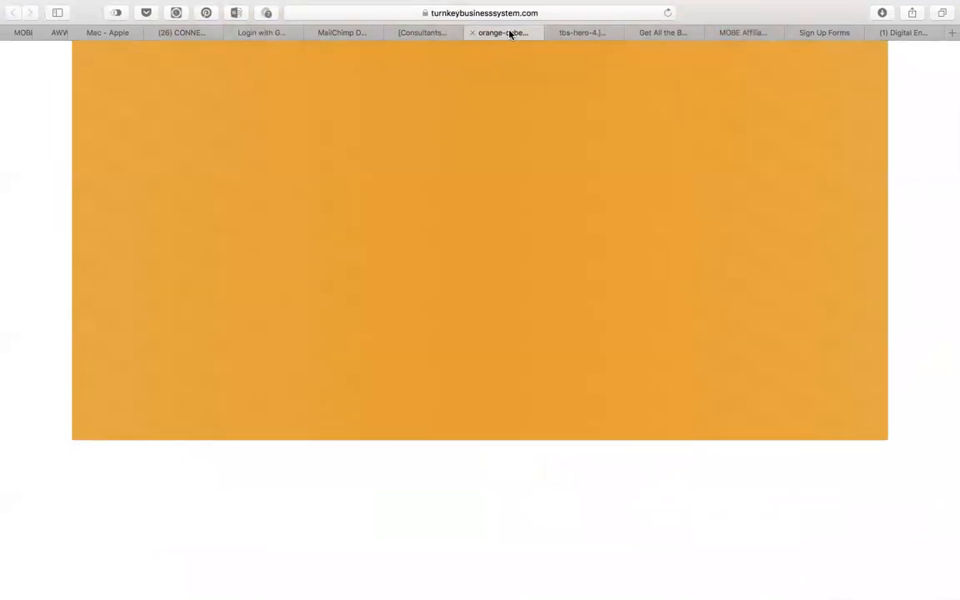
{"action": "left_click", "coordinate": [573, 11]}
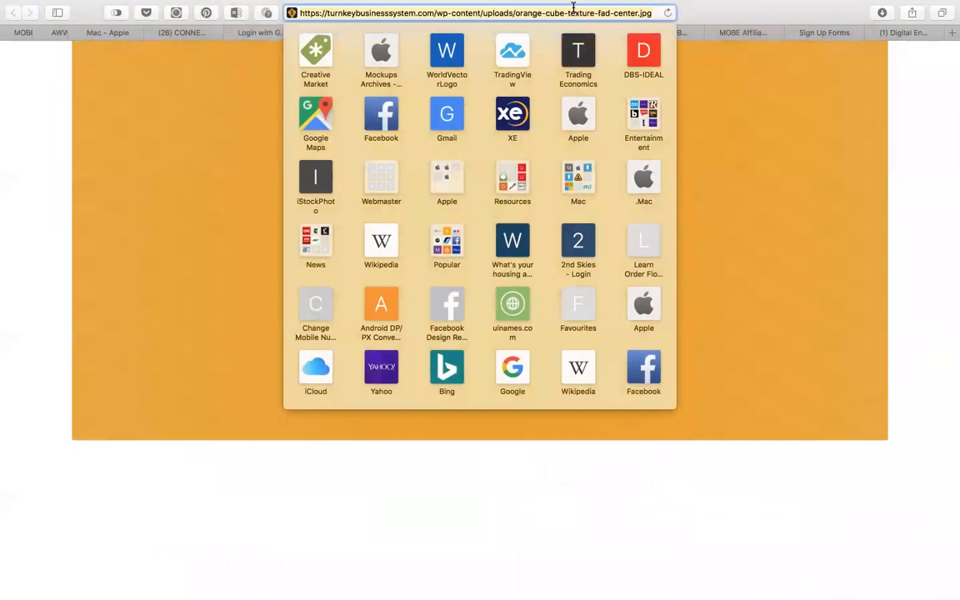
{"action": "key", "text": "super+Tab"}
{"action": "key", "text": "super+Tab"}
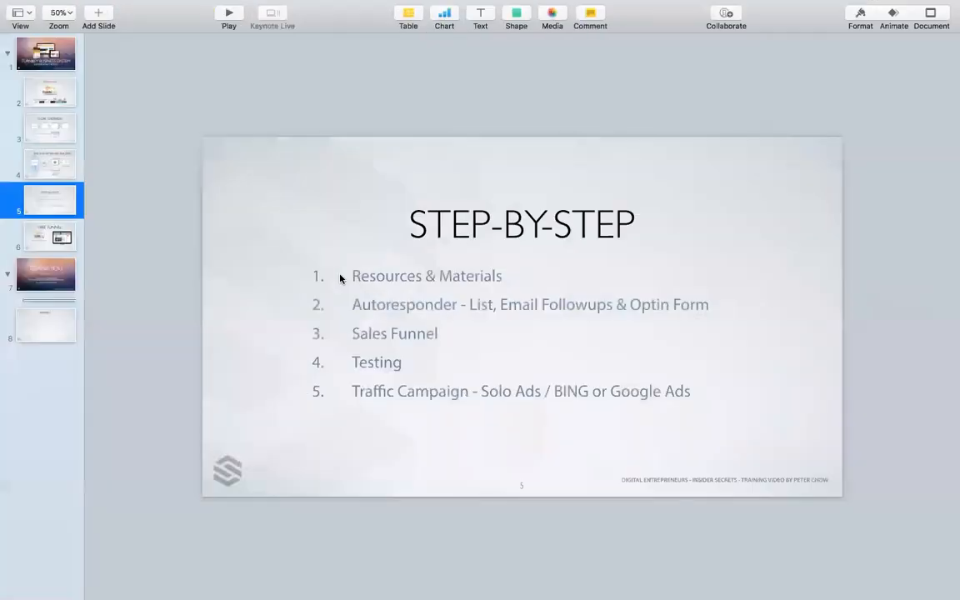
Retitle slide 8 as RESOURCES and paste the orange-cube texture image URL onto it.
{"action": "left_click", "coordinate": [45, 333]}
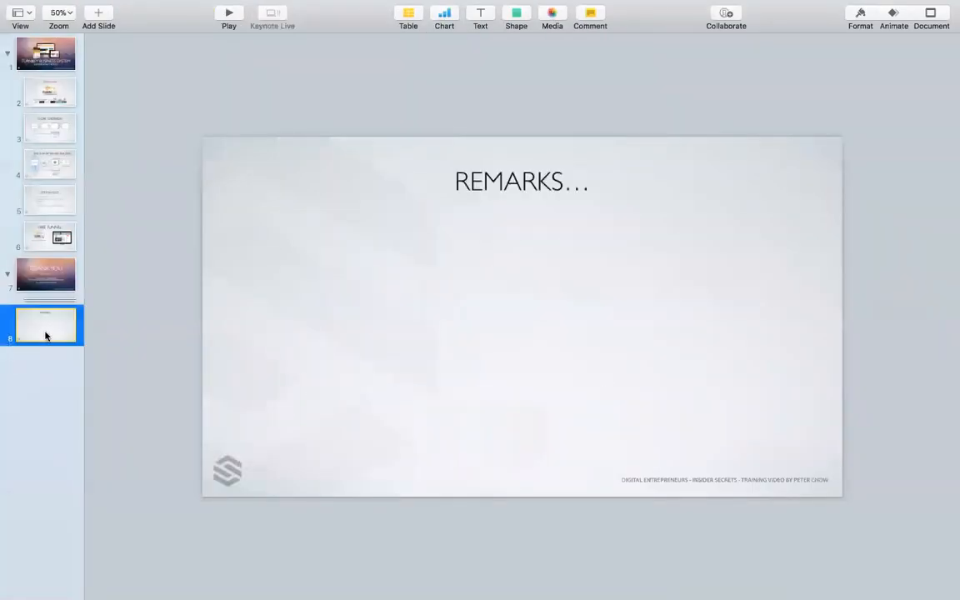
{"action": "triple_click", "coordinate": [525, 177]}
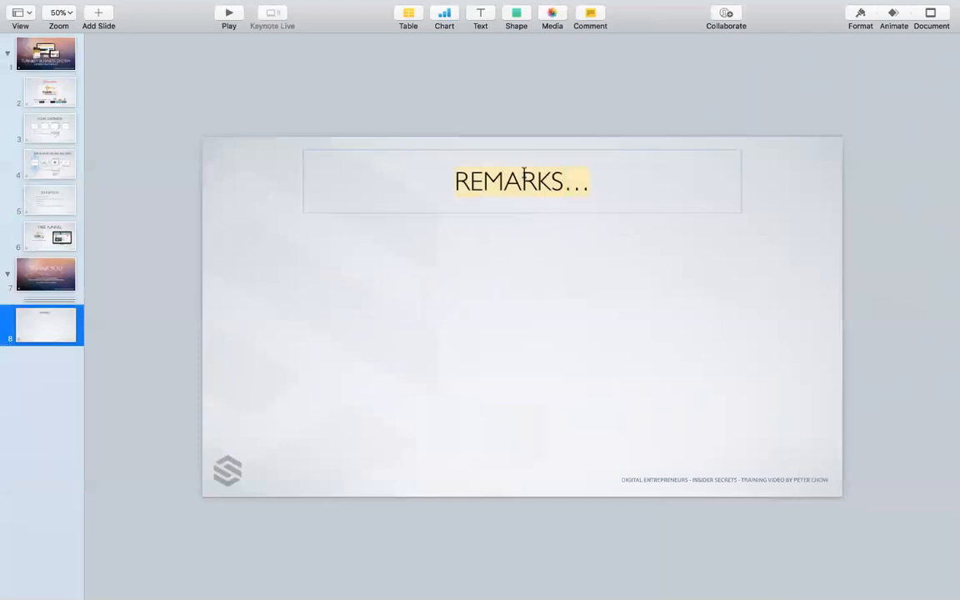
{"action": "type", "text": "SOURCES"}
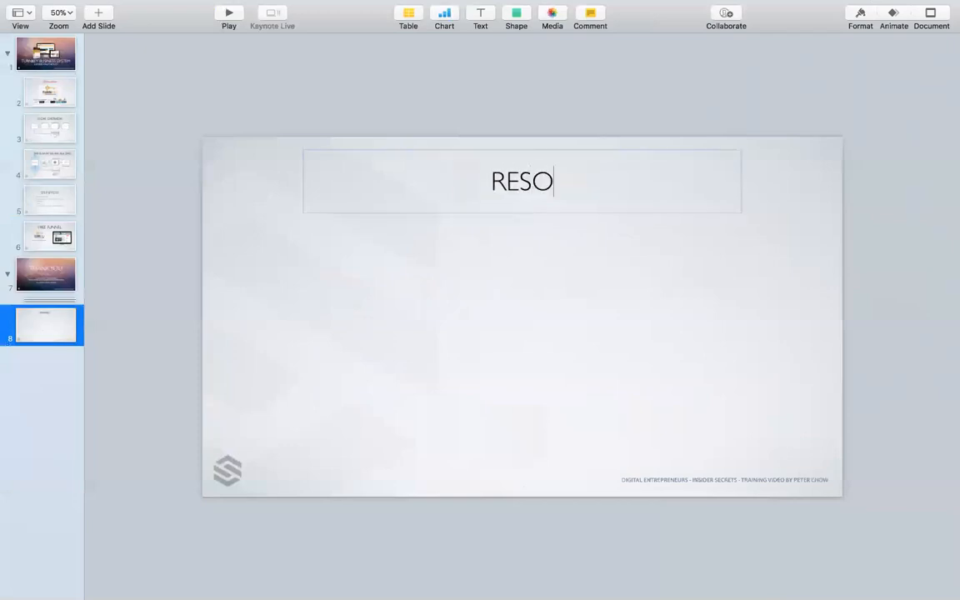
{"action": "left_click", "coordinate": [518, 264]}
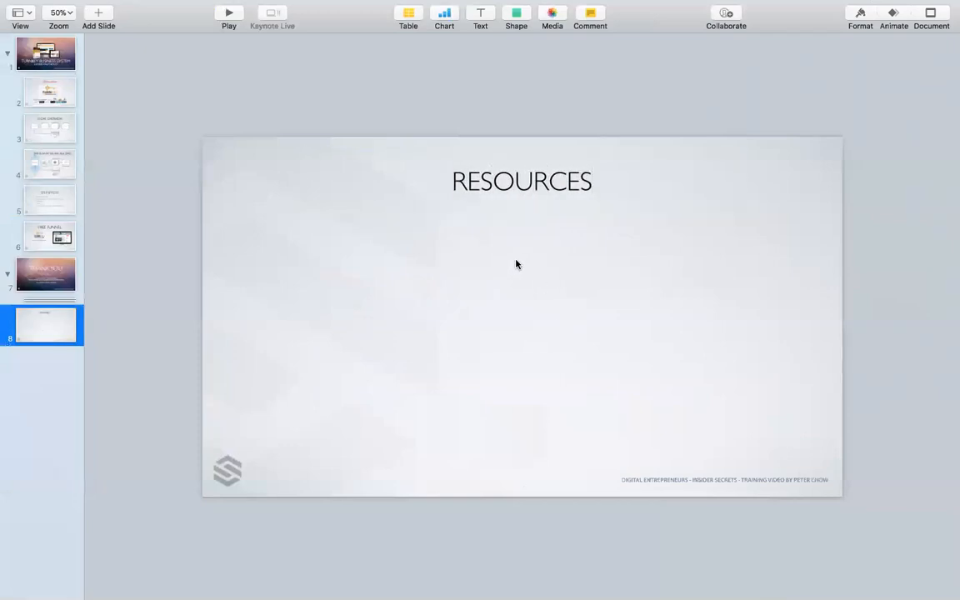
{"action": "type", "text": "https://turnkeybusinesssystem.com/wp-content/uploads/orange-cube-texture-fad-center.jpg"}
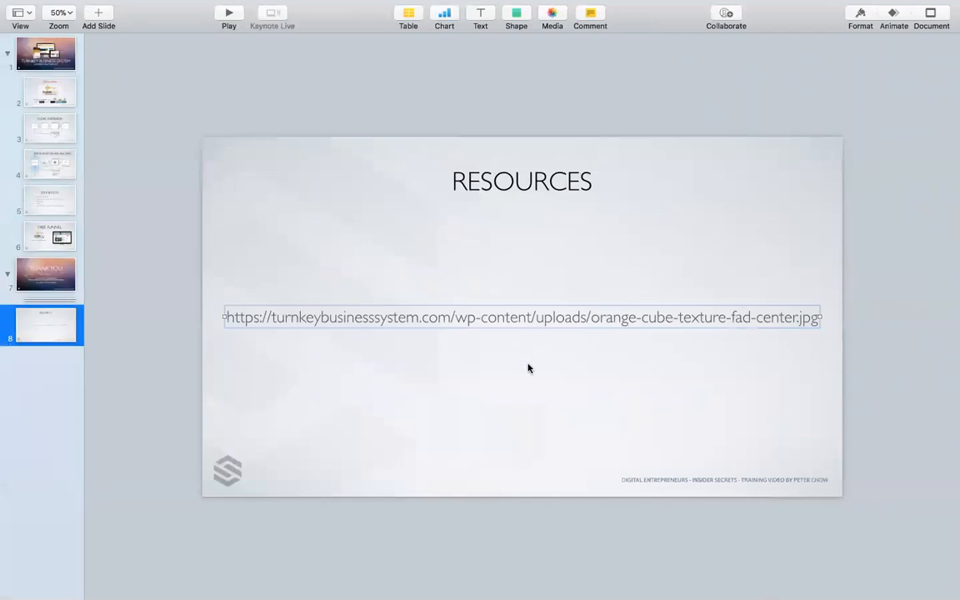
Make the URL grey-blue 39 pt Myriad Pro and move it just below the title.
{"action": "left_click", "coordinate": [865, 16]}
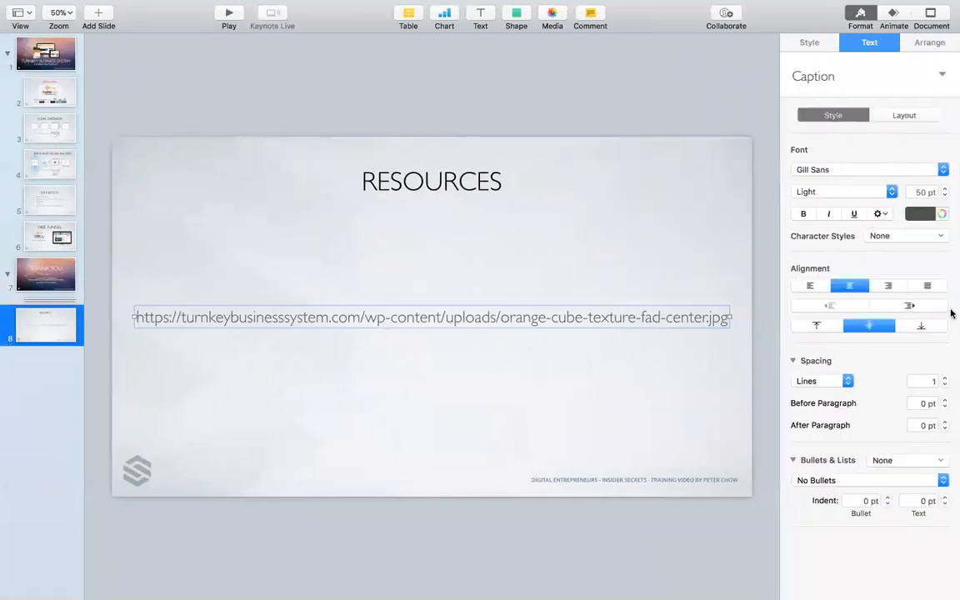
{"action": "left_click", "coordinate": [928, 216]}
{"action": "left_click", "coordinate": [935, 240]}
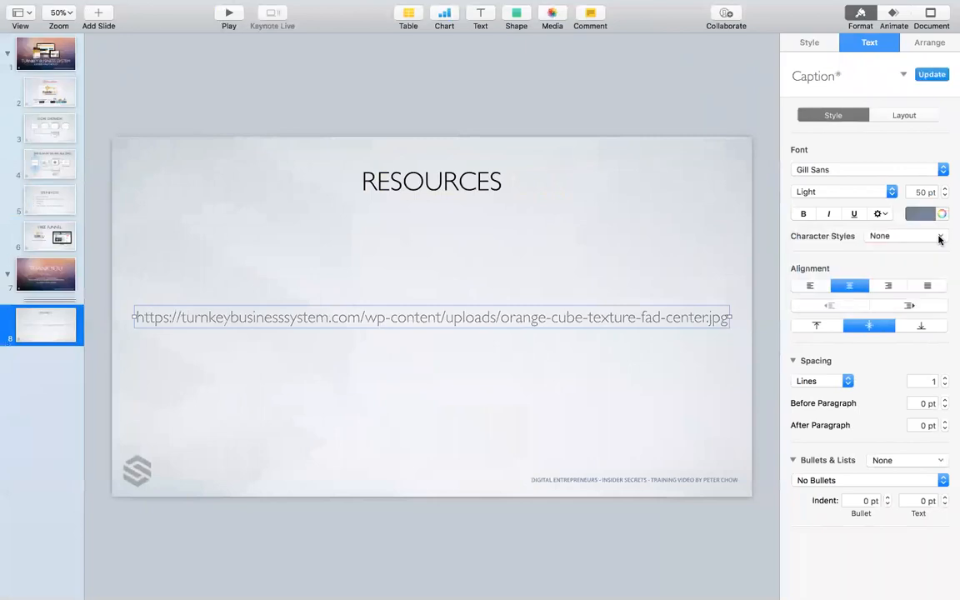
{"action": "left_click", "coordinate": [945, 196]}
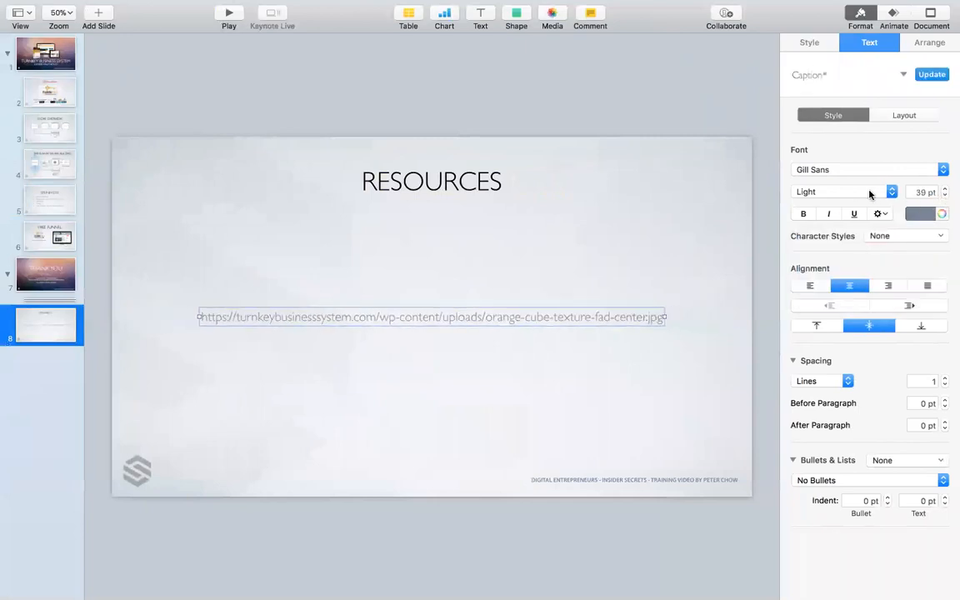
{"action": "left_click", "coordinate": [859, 169]}
{"action": "left_click", "coordinate": [856, 156]}
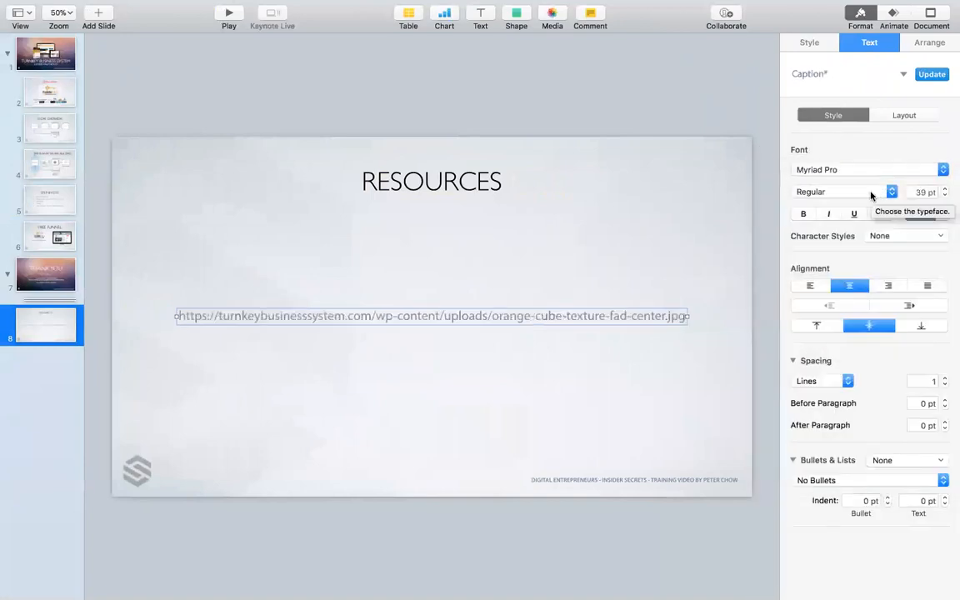
{"action": "left_click", "coordinate": [459, 289]}
{"action": "left_click_drag", "start_coordinate": [541, 319], "coordinate": [543, 252]}
{"action": "left_click", "coordinate": [580, 122]}
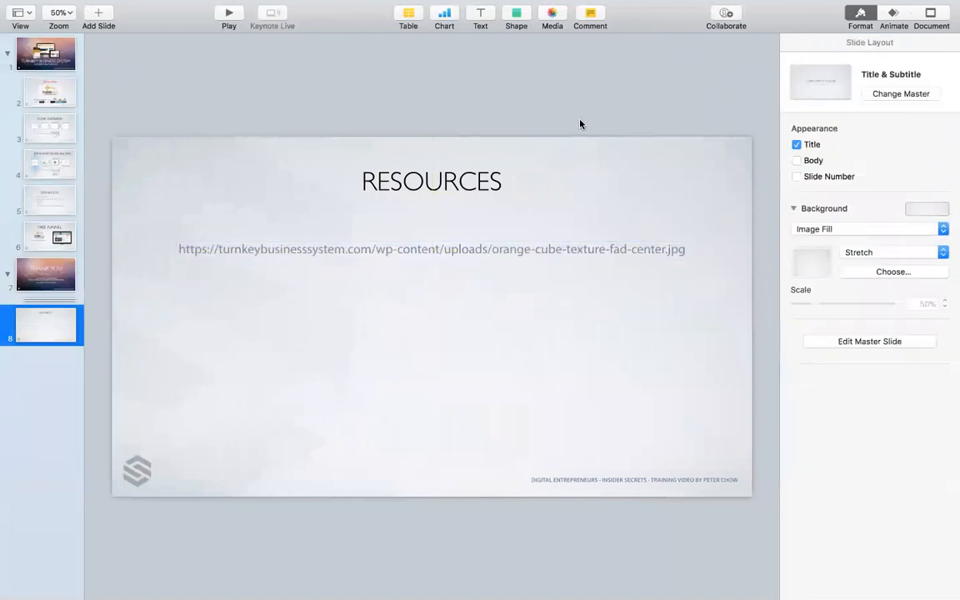
{"action": "key", "text": "super+Tab"}
{"action": "key", "text": "super+Tab"}
{"action": "key", "text": "super+Tab"}
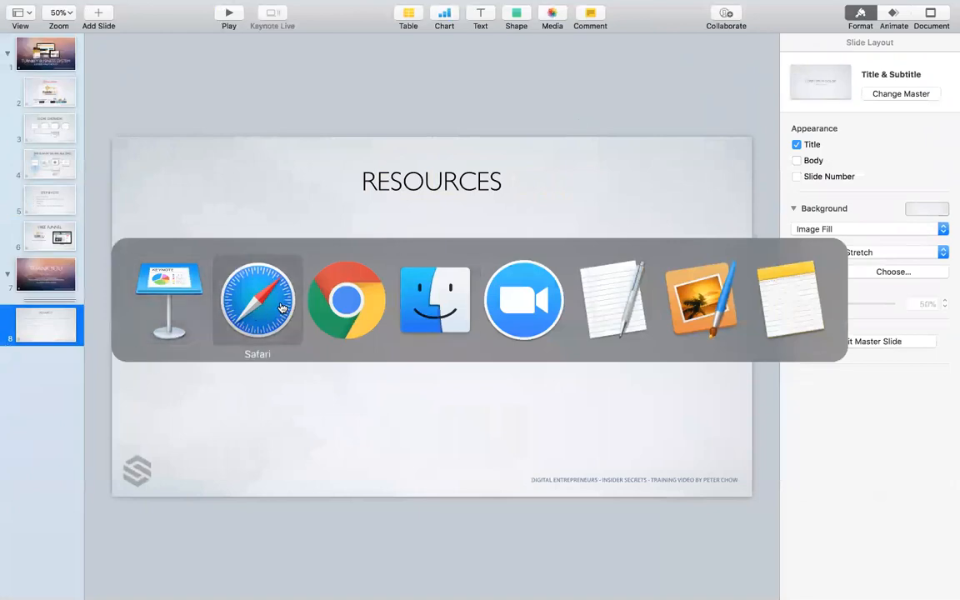
Copy the tbs-hero-4.jpg URL from Safari and paste it on a new line under the first URL.
{"action": "left_click", "coordinate": [221, 270]}
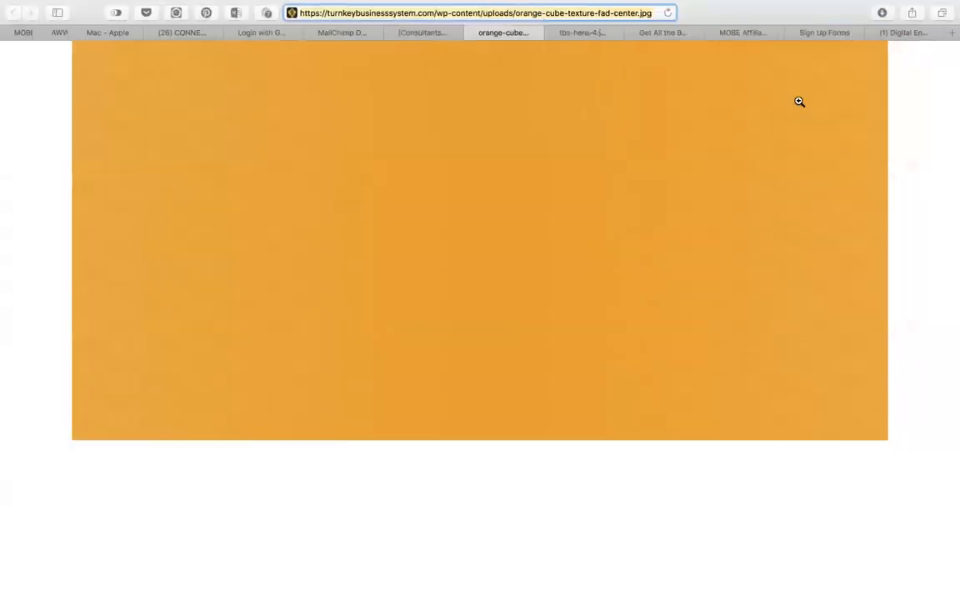
{"action": "left_click", "coordinate": [573, 35]}
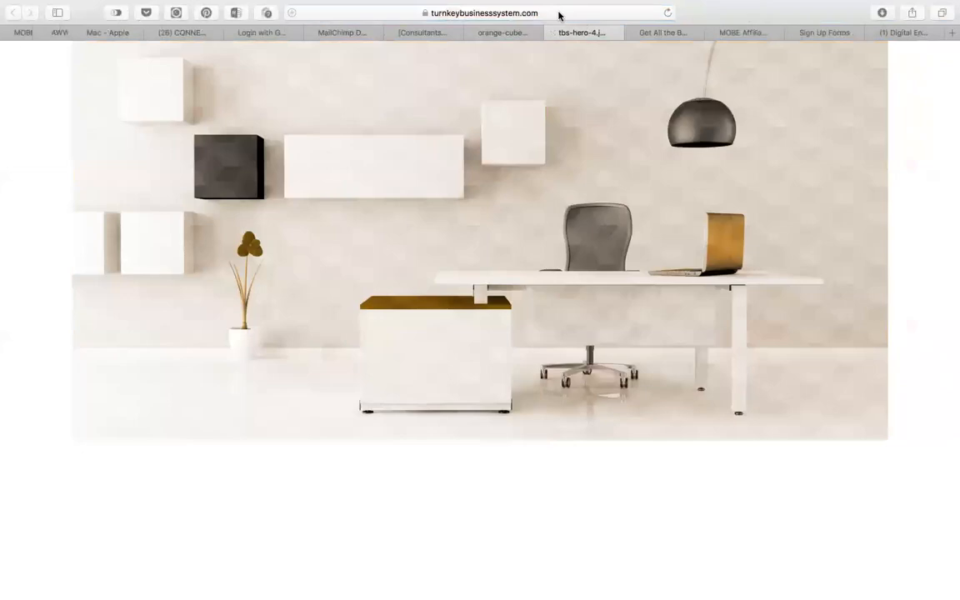
{"action": "left_click", "coordinate": [558, 11]}
{"action": "key", "text": "super+c"}
{"action": "key", "text": "super+Tab"}
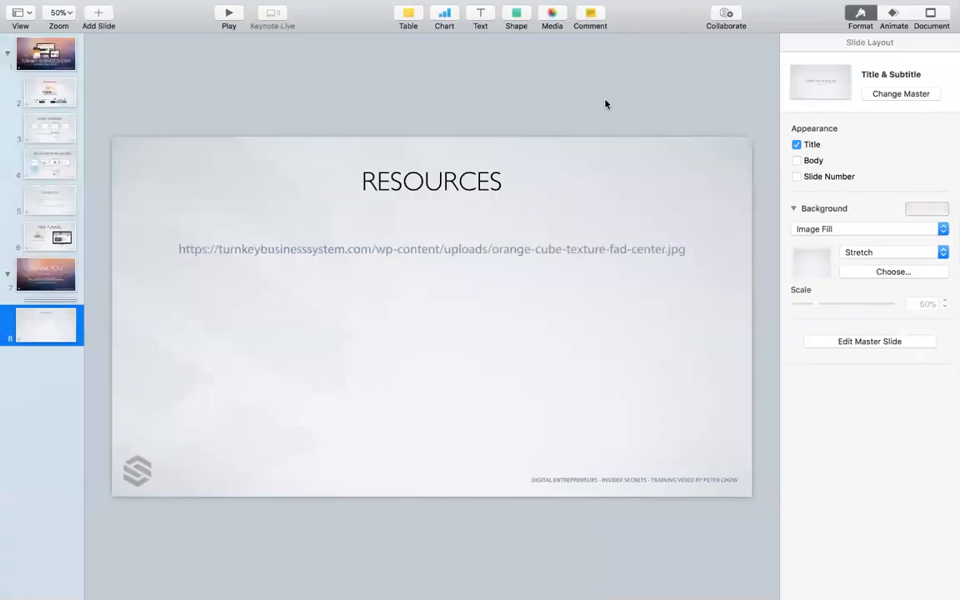
{"action": "double_click", "coordinate": [677, 249]}
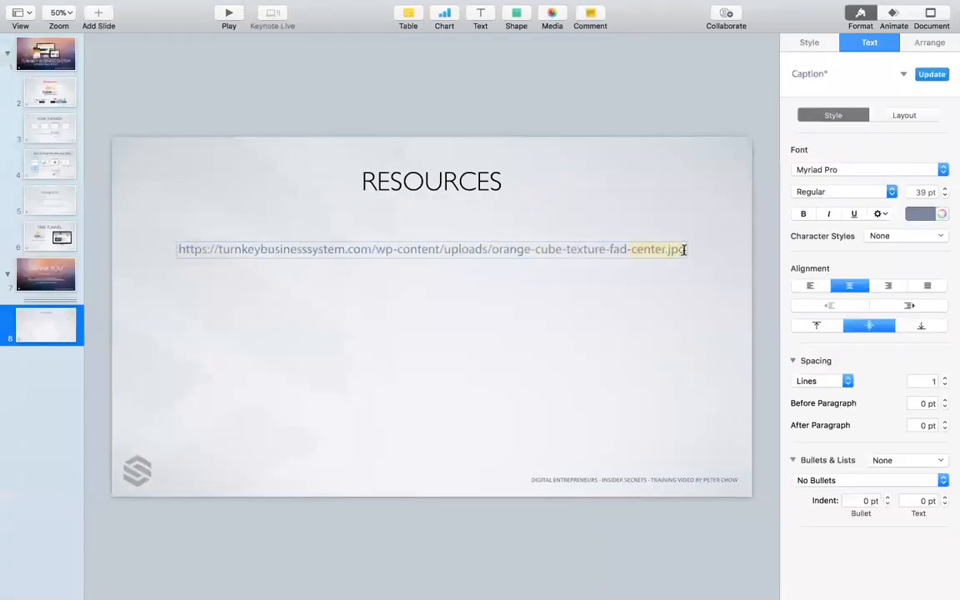
{"action": "left_click", "coordinate": [684, 249]}
{"action": "key", "text": "Return"}
{"action": "key", "text": "super+v"}
Widen the line spacing between the two URLs and nudge the text box slightly lower.
{"action": "left_click", "coordinate": [667, 296]}
{"action": "left_click", "coordinate": [650, 257]}
{"action": "left_click", "coordinate": [945, 379]}
{"action": "left_click", "coordinate": [945, 378]}
{"action": "left_click", "coordinate": [667, 333]}
{"action": "left_click_drag", "start_coordinate": [643, 260], "coordinate": [643, 274]}
{"action": "left_click", "coordinate": [606, 341]}
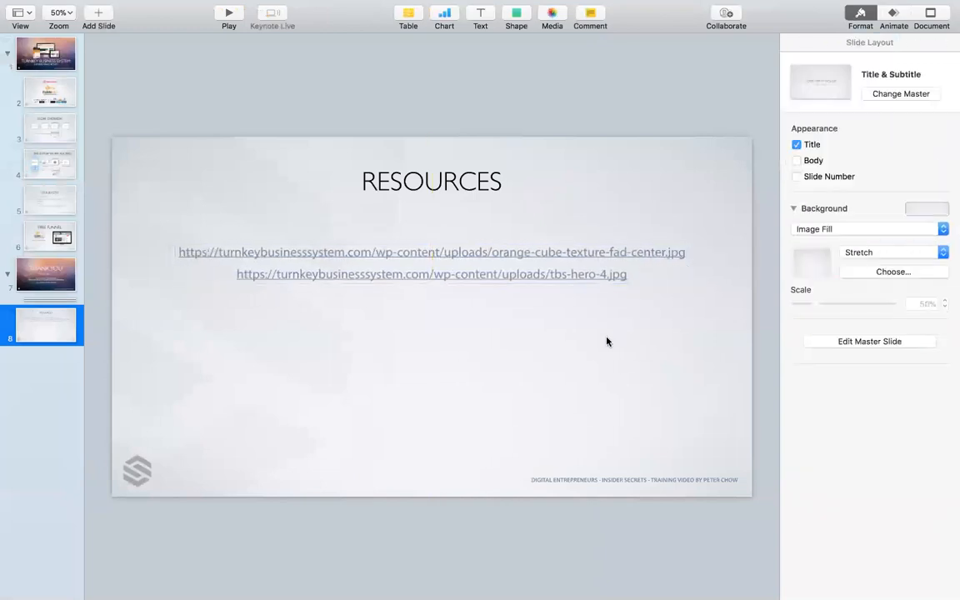
{"action": "key", "text": "super+Tab"}
{"action": "left_click", "coordinate": [301, 301]}
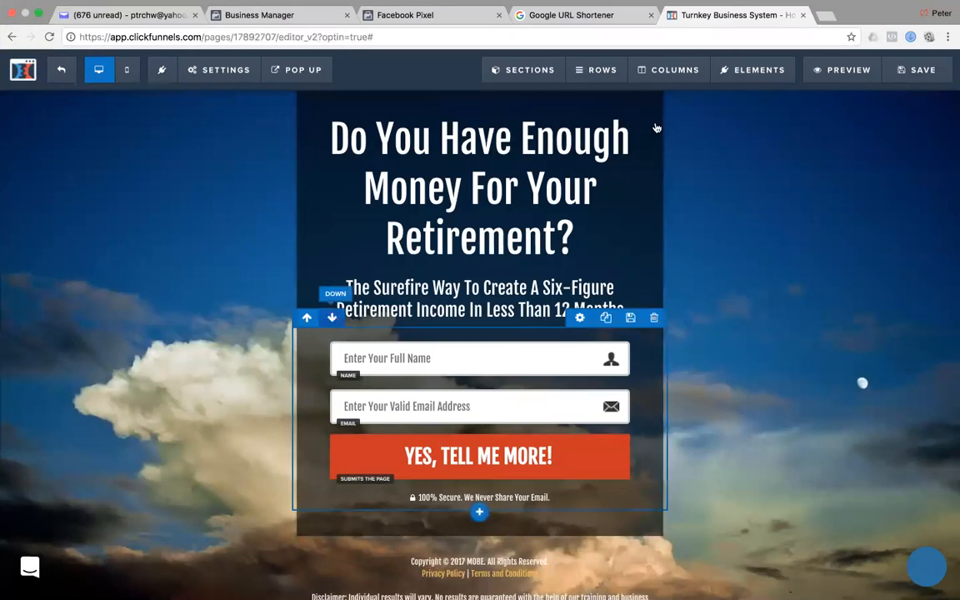
Replace the BG Image URL in Settings > Background with the tbs-hero office photo link.
{"action": "left_click", "coordinate": [218, 73]}
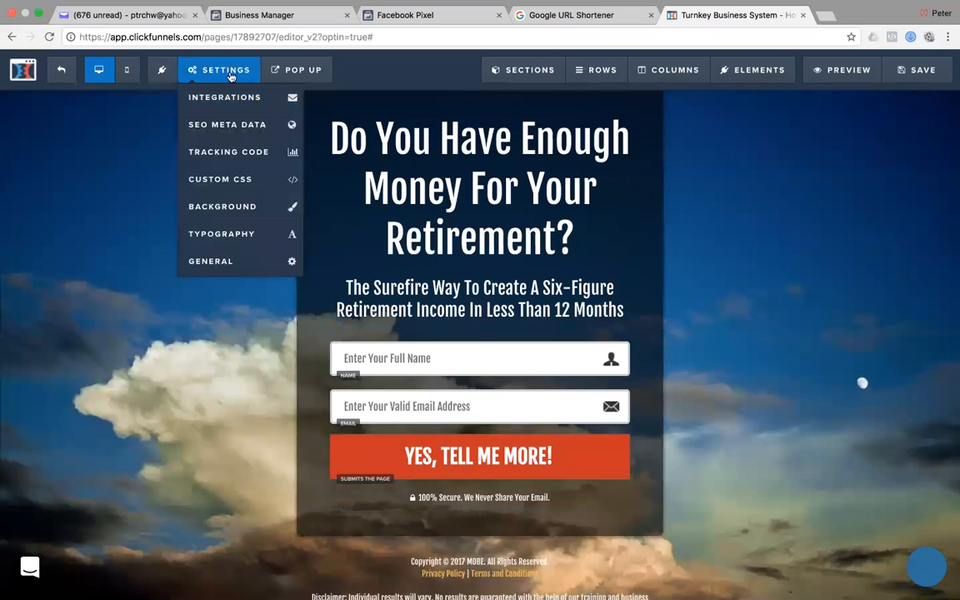
{"action": "left_click", "coordinate": [221, 210]}
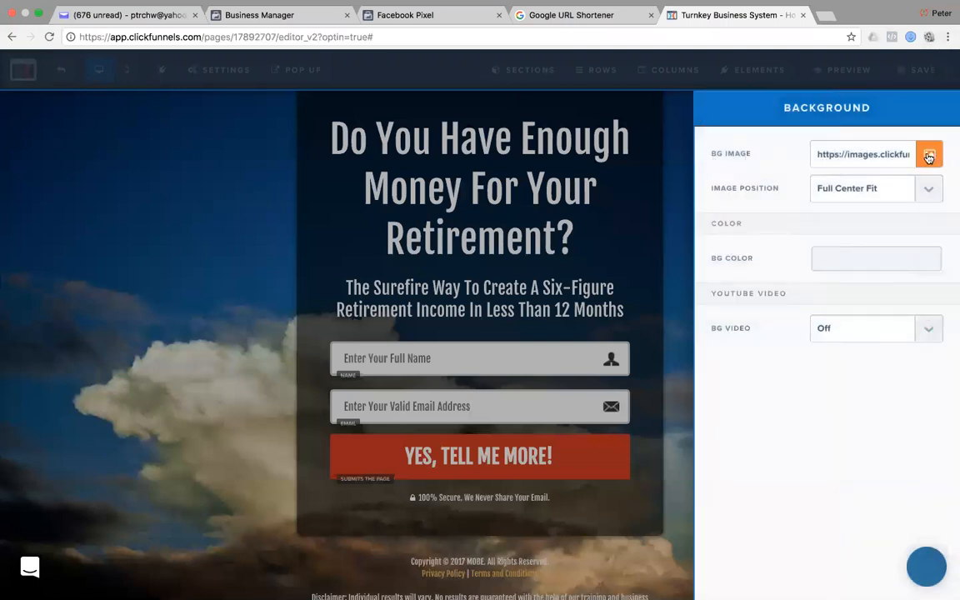
{"action": "left_click", "coordinate": [849, 153]}
{"action": "key", "text": "BackSpace"}
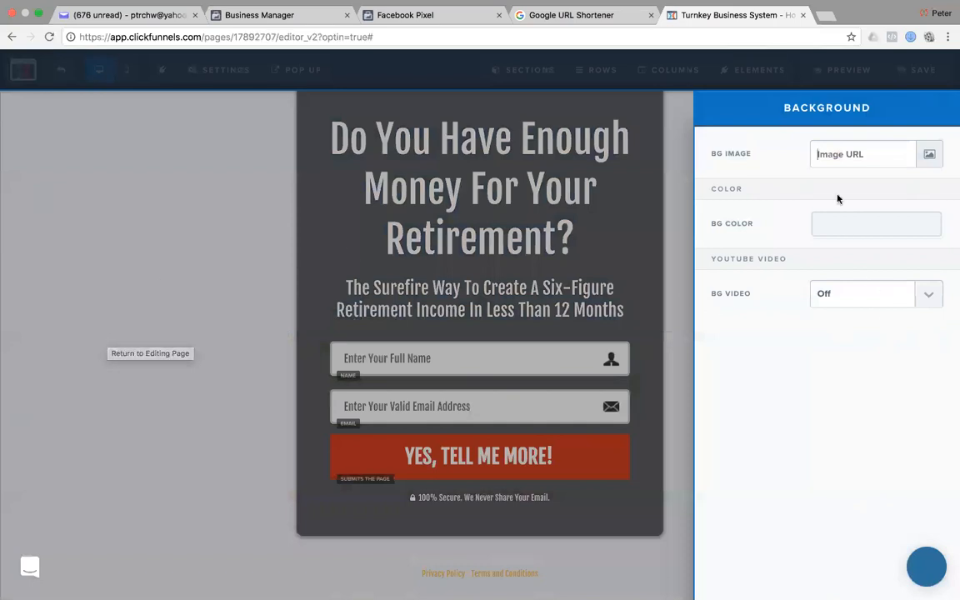
{"action": "key", "text": "super+v"}
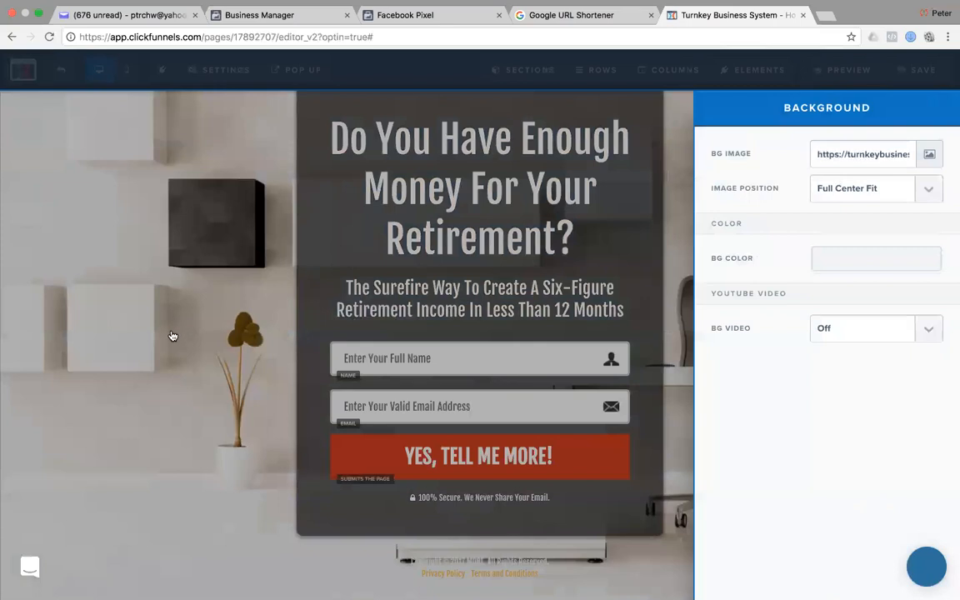
{"action": "left_click", "coordinate": [172, 334]}
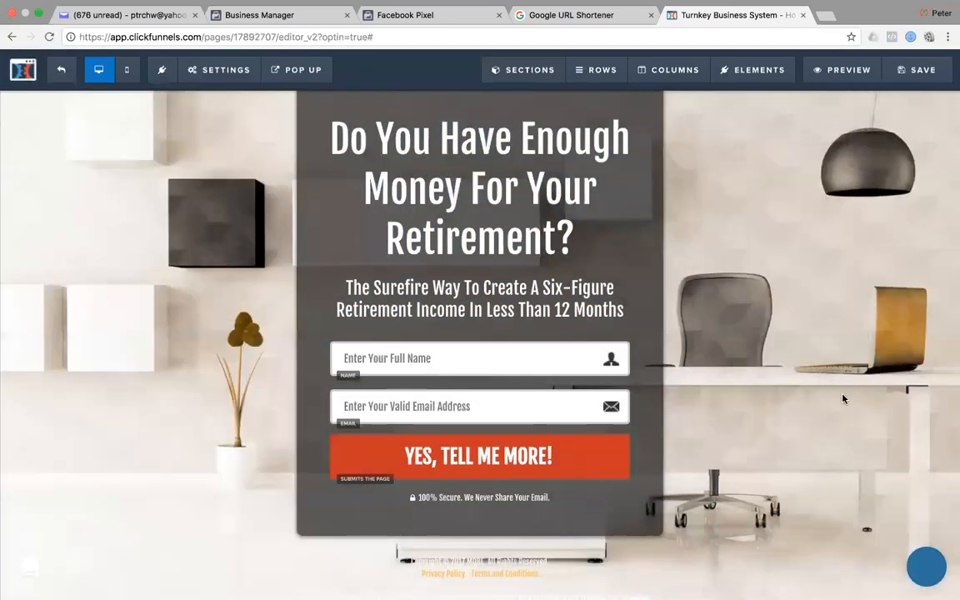
{"action": "key", "text": "super+Tab"}
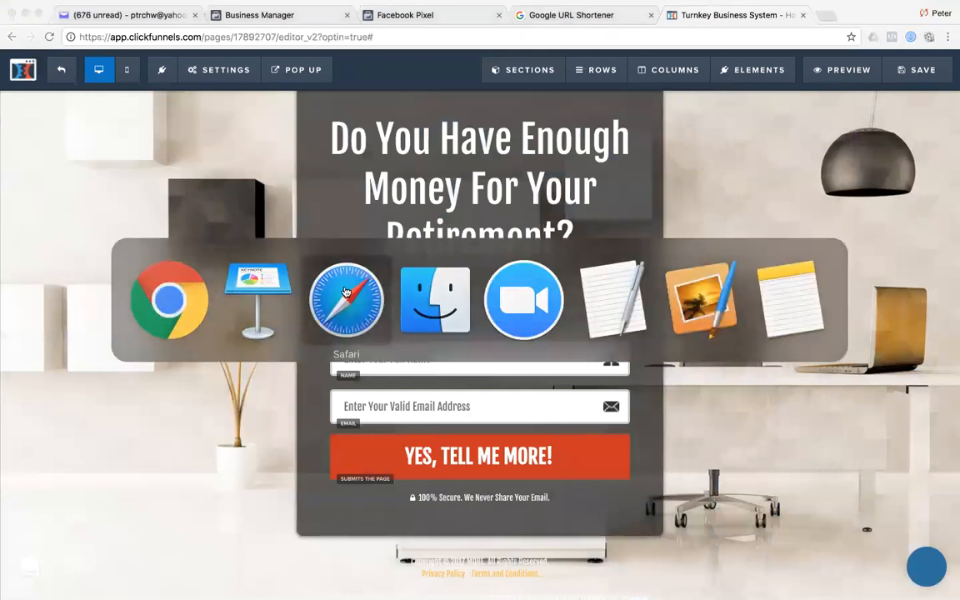
Copy the orange-cube texture URL from Safari and paste it into the page's BG Image setting.
{"action": "left_click", "coordinate": [345, 300]}
{"action": "left_click", "coordinate": [508, 33]}
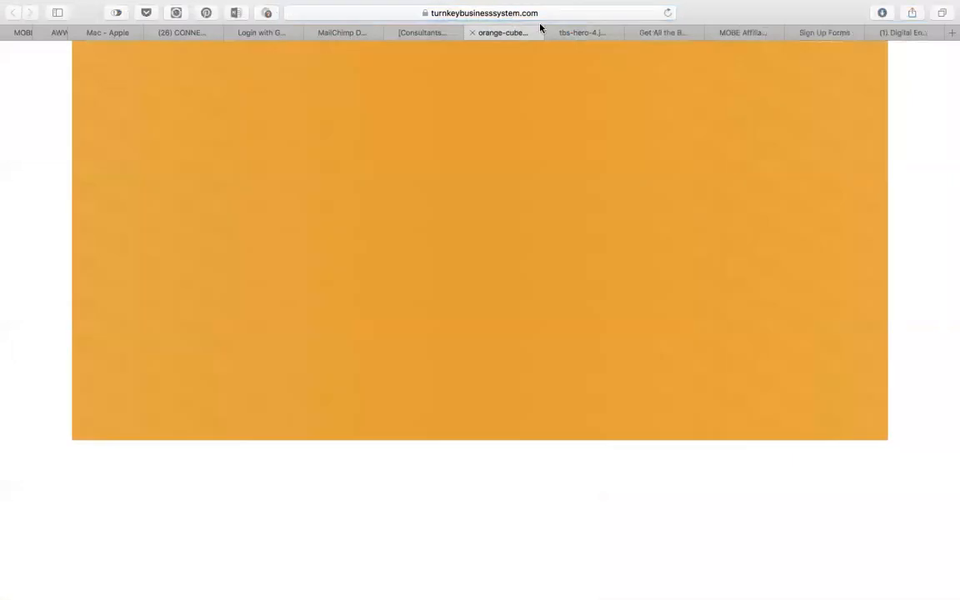
{"action": "left_click", "coordinate": [572, 12]}
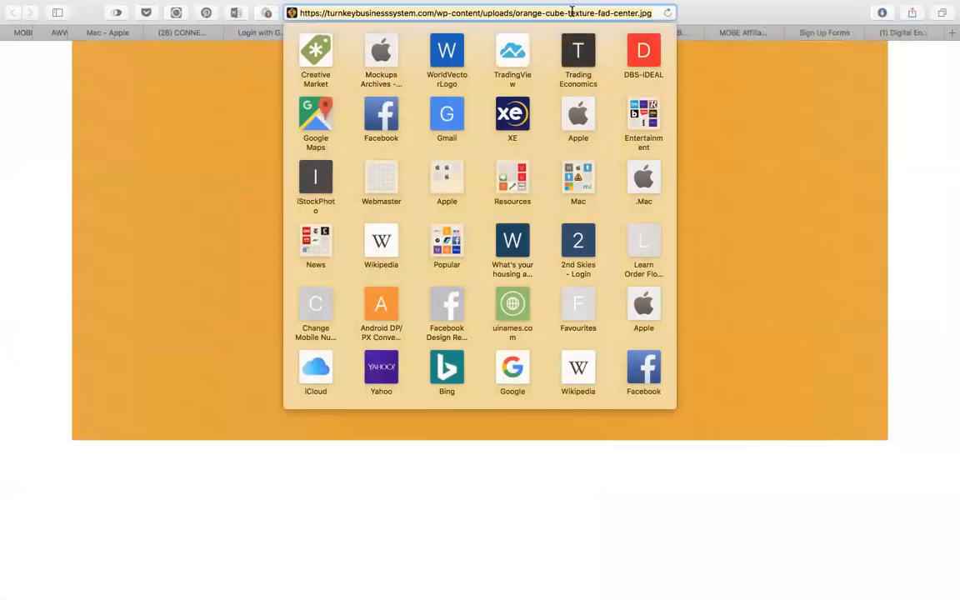
{"action": "key", "text": "super+Tab"}
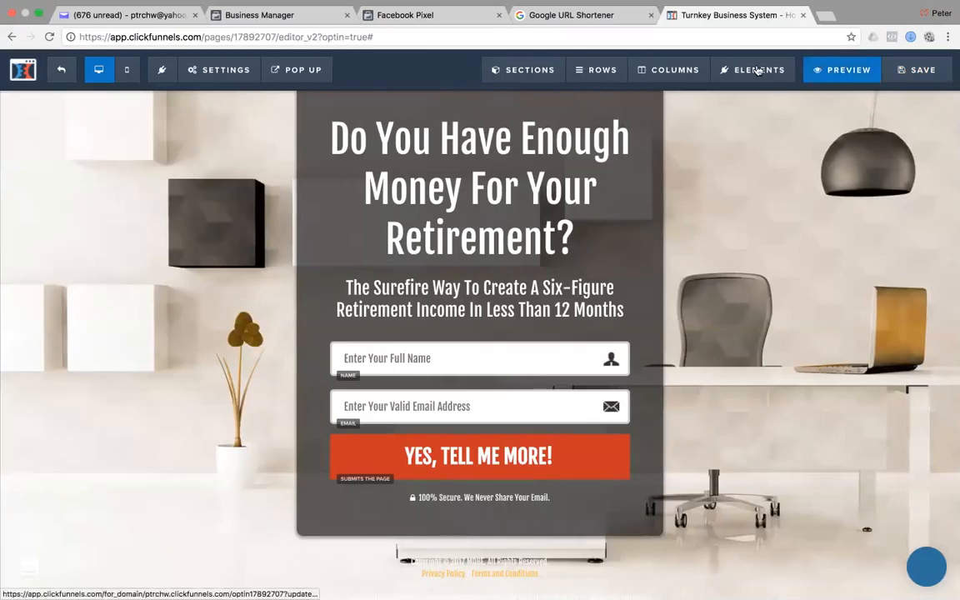
{"action": "left_click", "coordinate": [200, 70]}
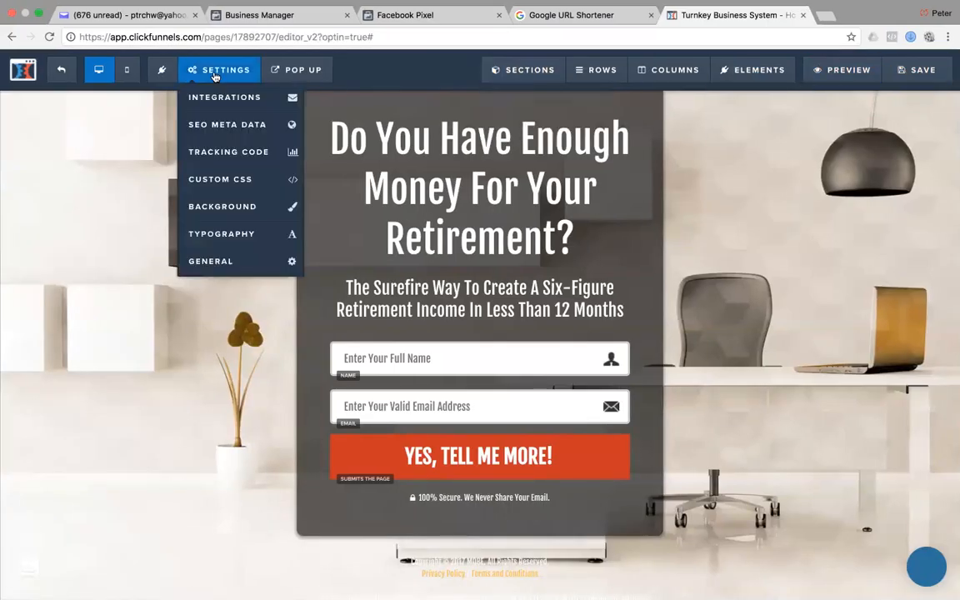
{"action": "left_click", "coordinate": [224, 209]}
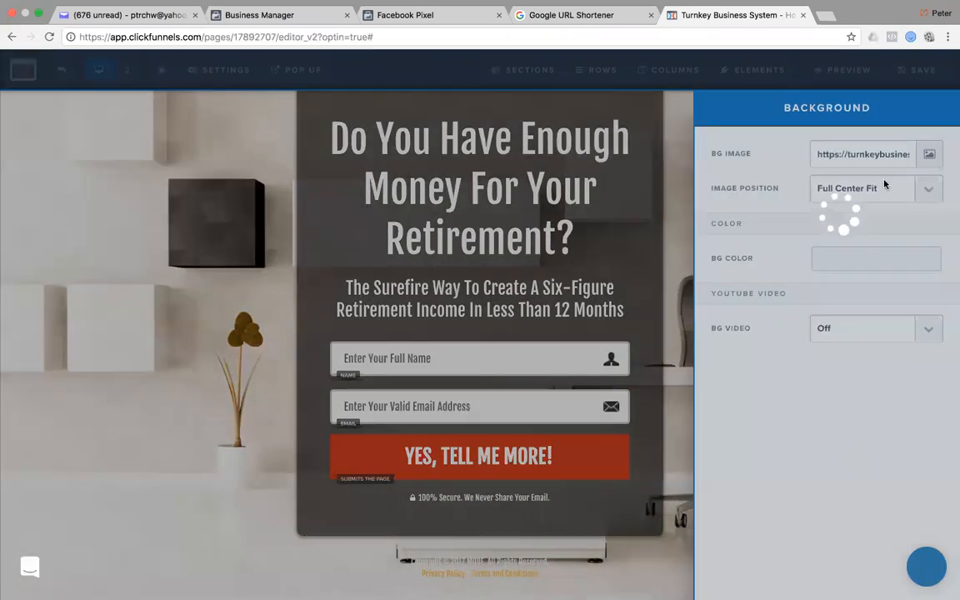
{"action": "triple_click", "coordinate": [871, 155]}
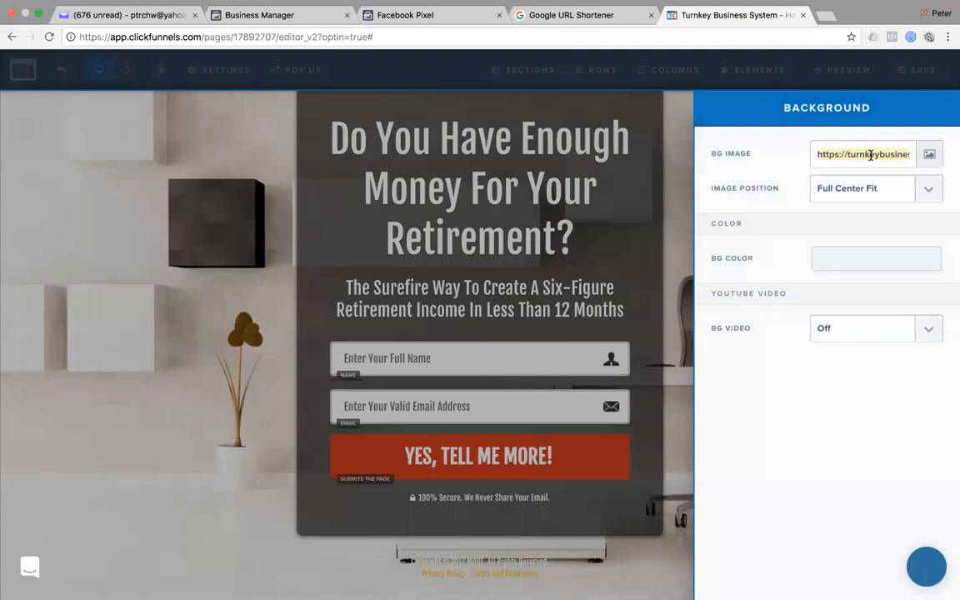
{"action": "key", "text": "super+v"}
{"action": "left_click", "coordinate": [112, 250]}
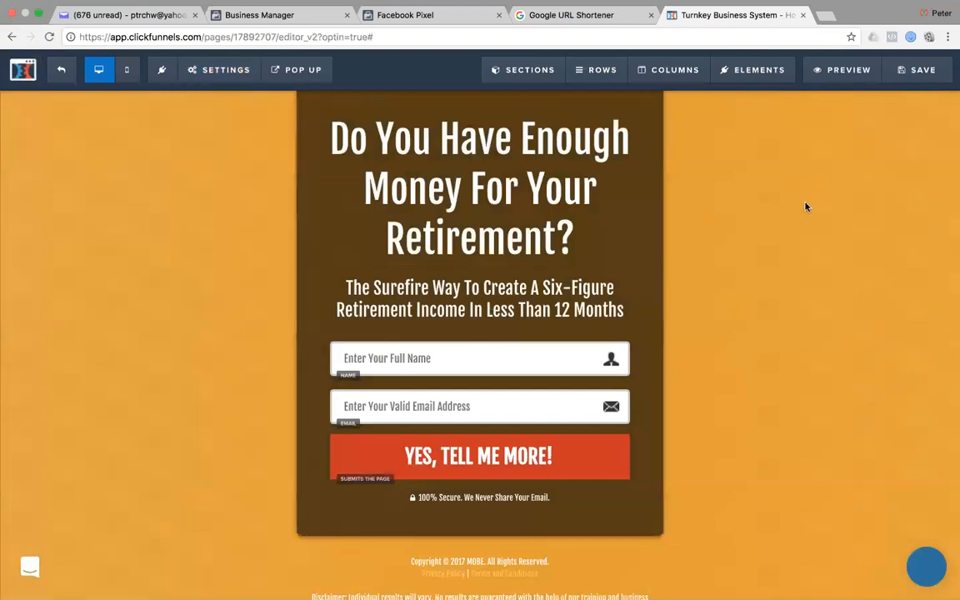
{"action": "scroll", "coordinate": [776, 311], "scroll_direction": "down", "scroll_amount": 2}
{"action": "scroll", "coordinate": [776, 311], "scroll_direction": "up", "scroll_amount": 2}
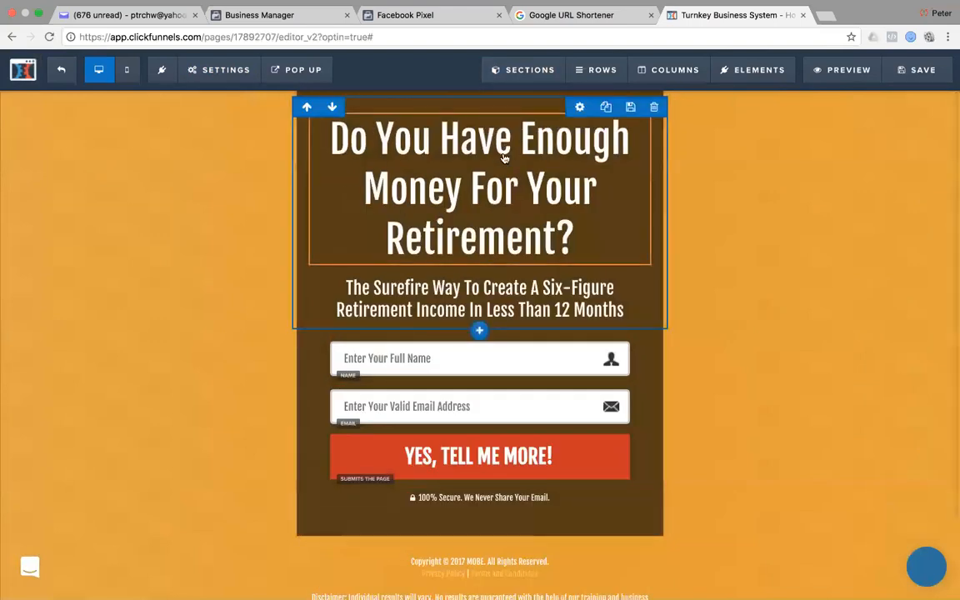
Replace the headline with 'How To Get All The Benefits Of An Online Business (Without Having To Build It Yourself)'.
{"action": "key", "text": "super+Tab"}
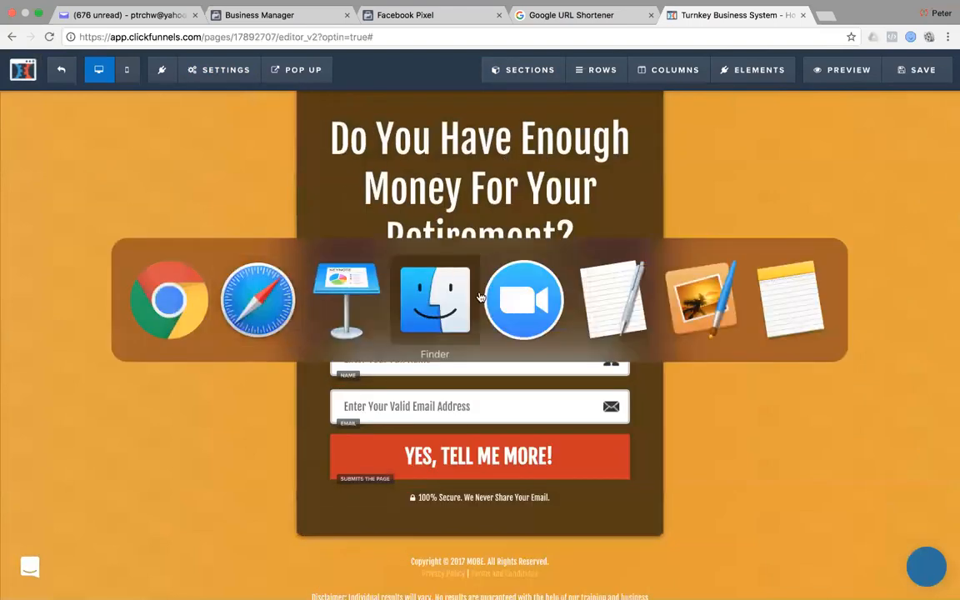
{"action": "left_click", "coordinate": [247, 265]}
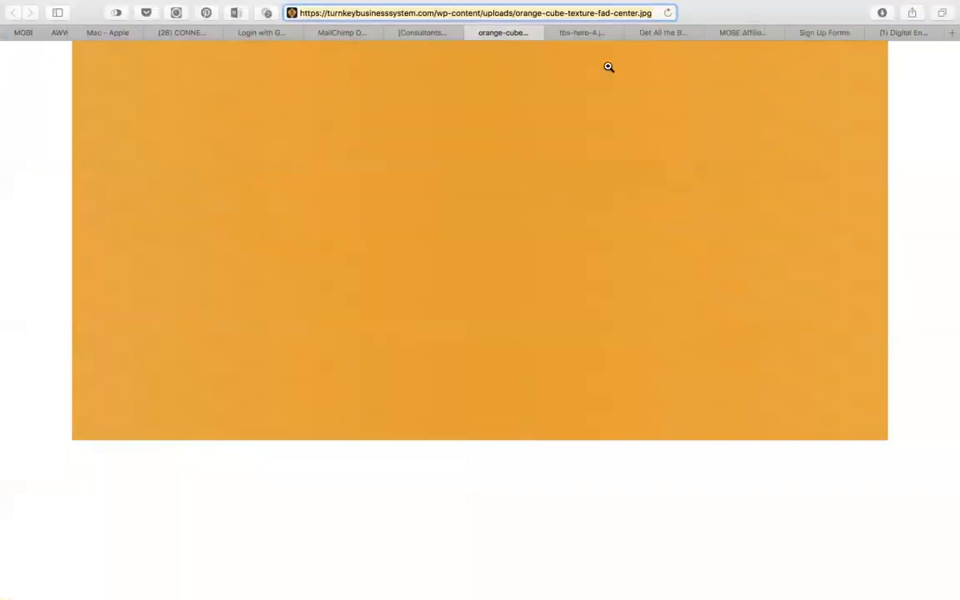
{"action": "left_click", "coordinate": [664, 33]}
{"action": "scroll", "coordinate": [668, 134], "scroll_direction": "down", "scroll_amount": 10}
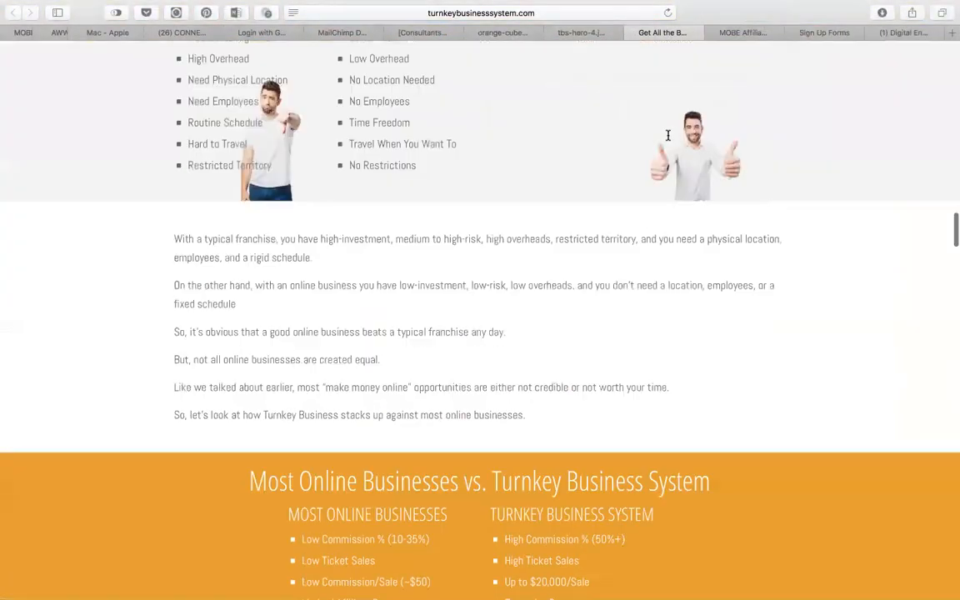
{"action": "scroll", "coordinate": [668, 134], "scroll_direction": "up", "scroll_amount": 15}
{"action": "left_click_drag", "start_coordinate": [629, 146], "coordinate": [310, 65]}
{"action": "key", "text": "super+c"}
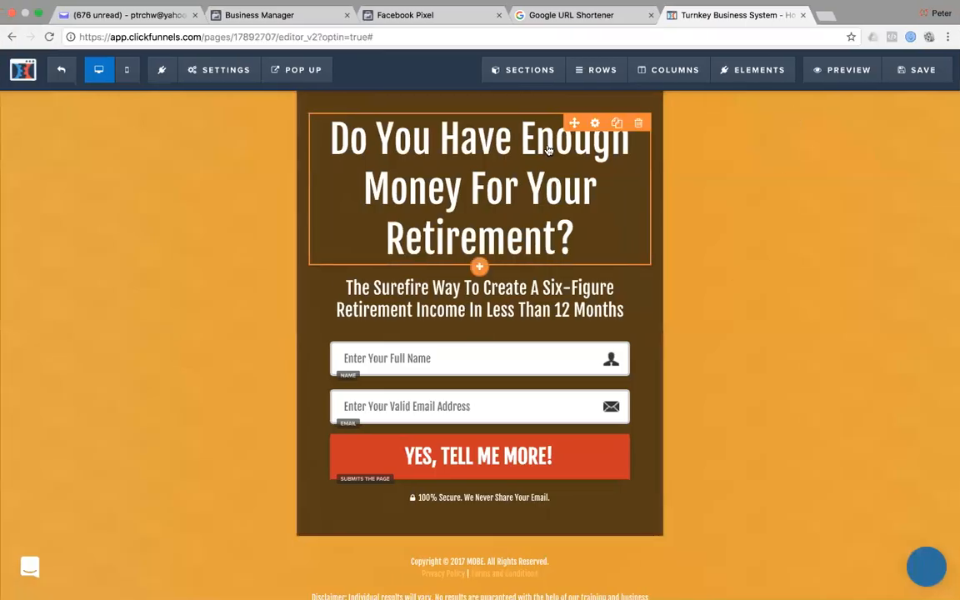
{"action": "double_click", "coordinate": [549, 144]}
{"action": "triple_click", "coordinate": [548, 145]}
{"action": "key", "text": "super+v"}
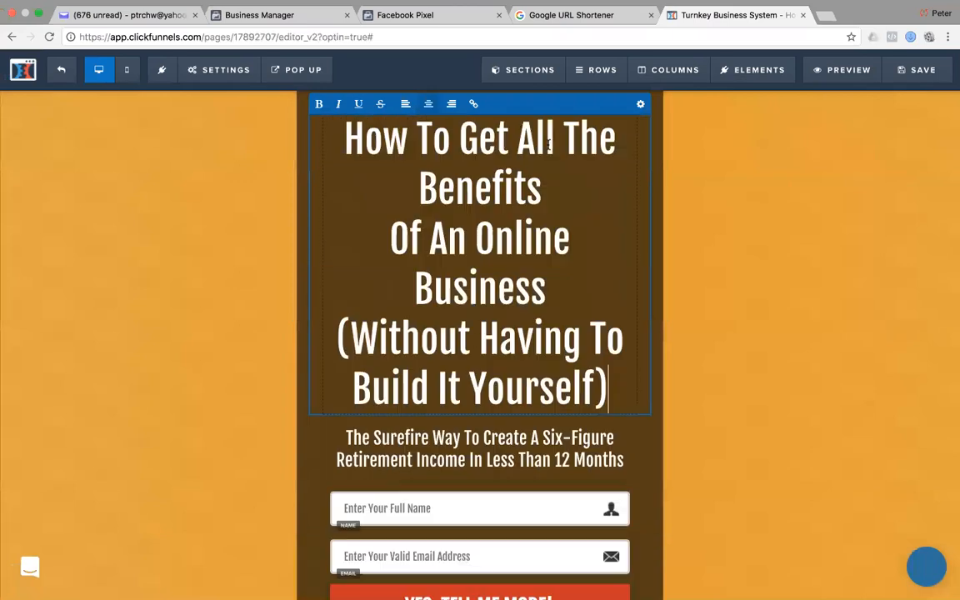
{"action": "left_click", "coordinate": [783, 248]}
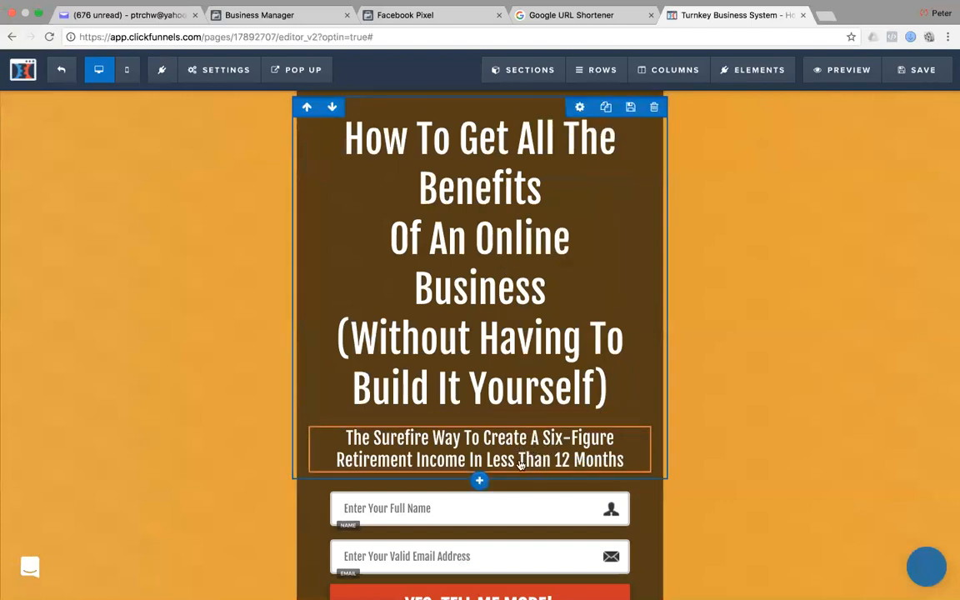
Replace the subheadline with 'You Can Earn a Reliable Income Without the Headaches of a Traditional Business'.
{"action": "key", "text": "super+Tab"}
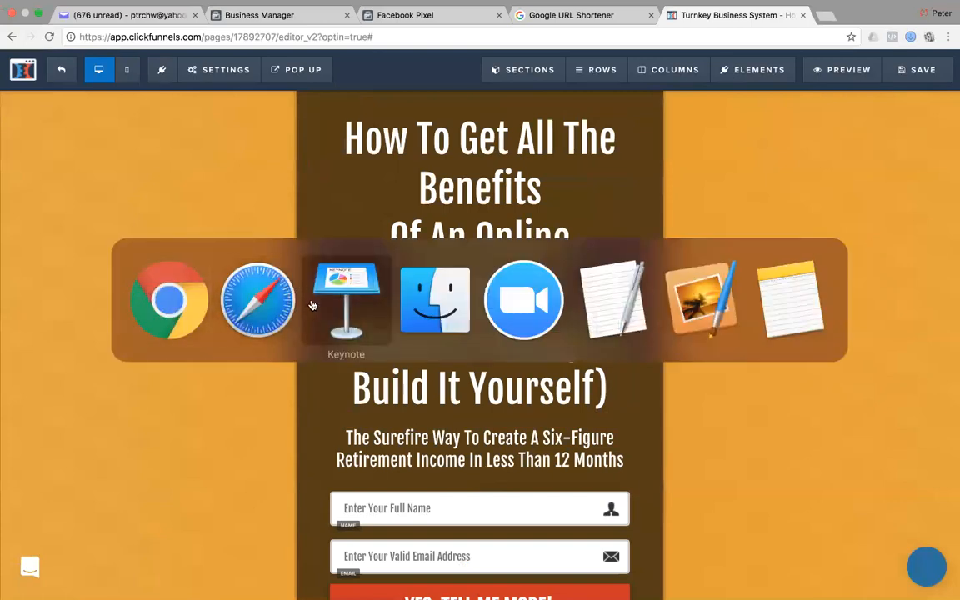
{"action": "left_click", "coordinate": [265, 305]}
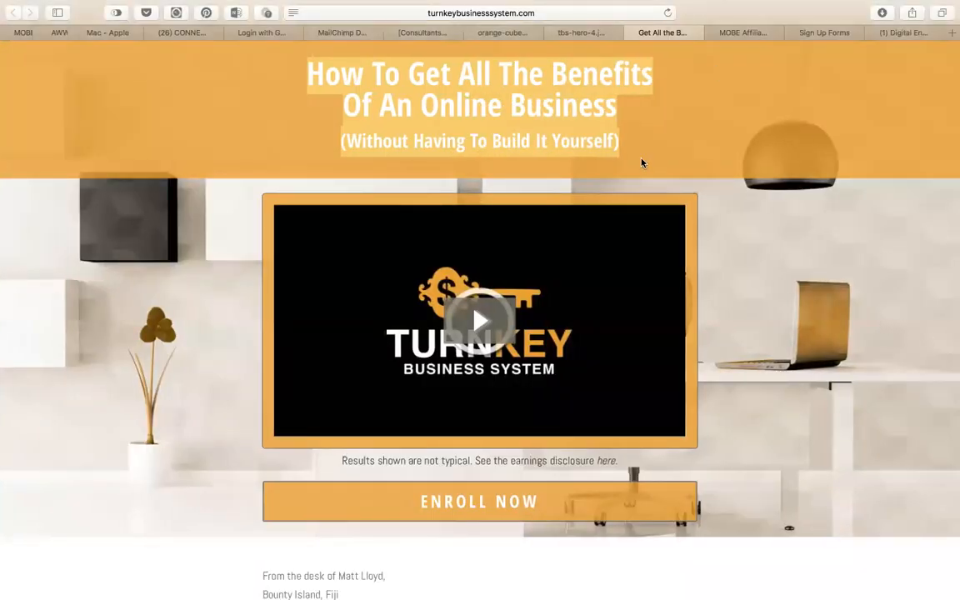
{"action": "scroll", "coordinate": [641, 162], "scroll_direction": "down", "scroll_amount": 15}
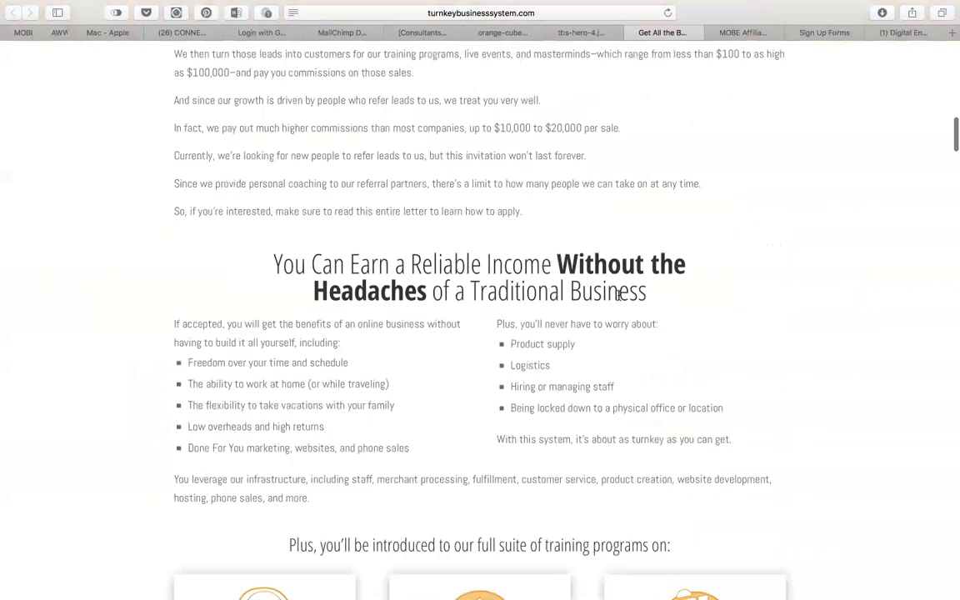
{"action": "left_click_drag", "start_coordinate": [647, 291], "coordinate": [276, 273]}
{"action": "key", "text": "super+c"}
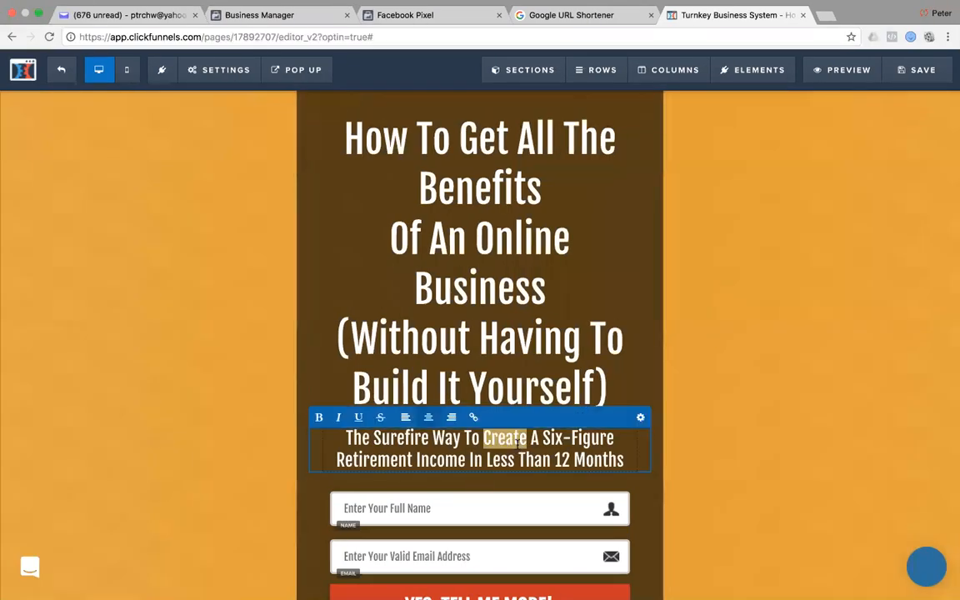
{"action": "triple_click", "coordinate": [517, 444]}
{"action": "key", "text": "super+v"}
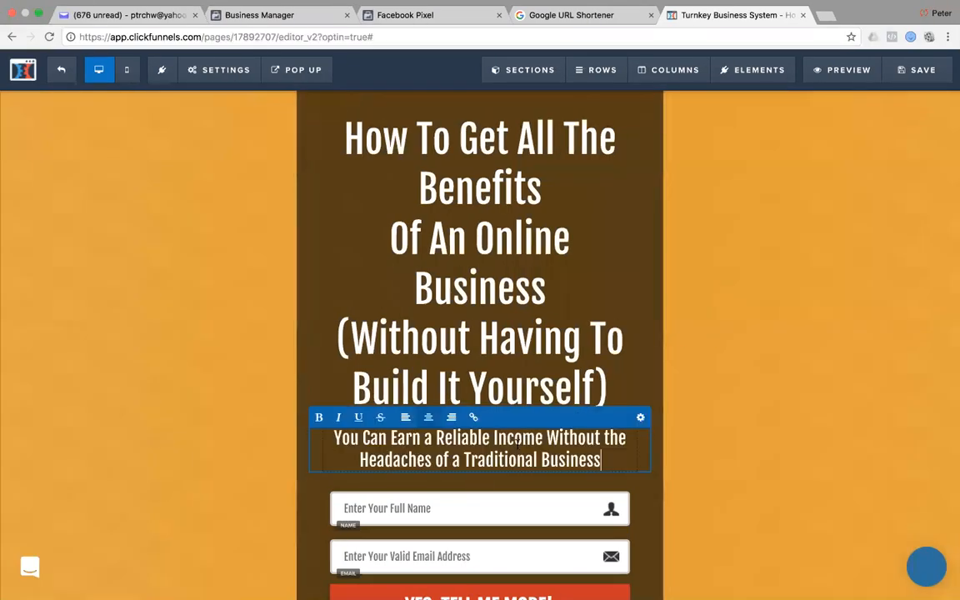
{"action": "left_click", "coordinate": [768, 355]}
Delete the full name field from the optin form.
{"action": "scroll", "coordinate": [418, 392], "scroll_direction": "down", "scroll_amount": 3}
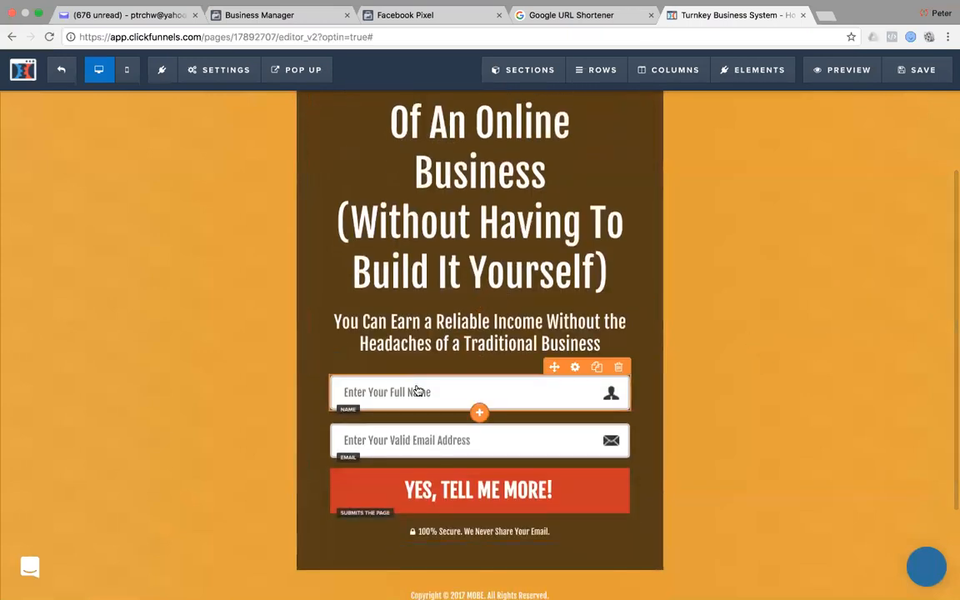
{"action": "scroll", "coordinate": [418, 392], "scroll_direction": "up", "scroll_amount": 2}
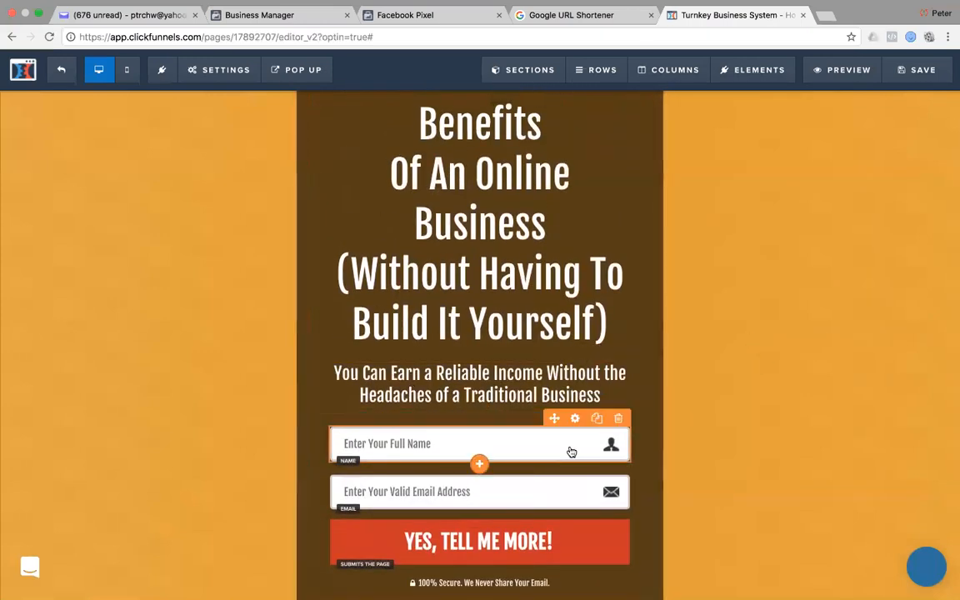
{"action": "left_click", "coordinate": [618, 419]}
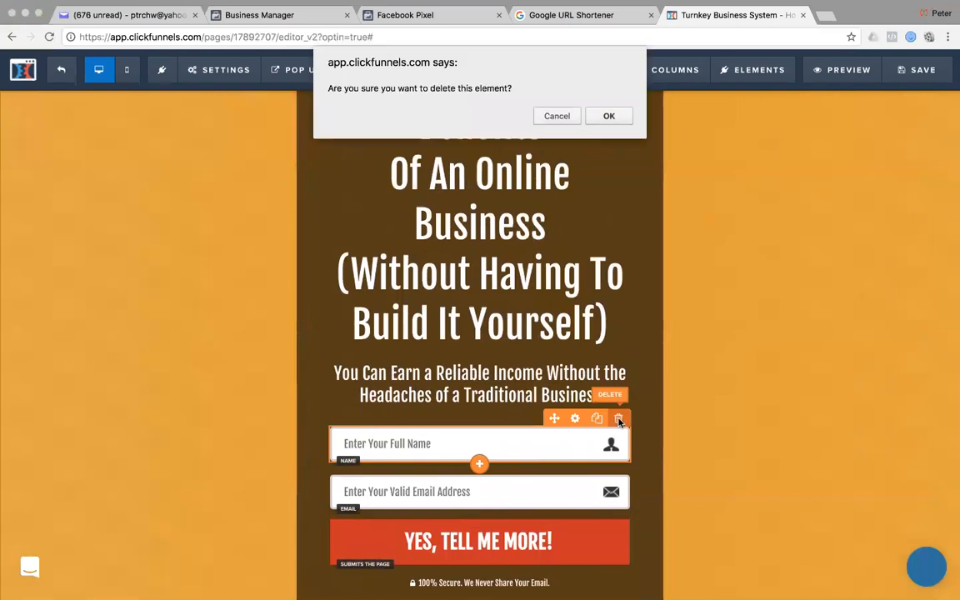
{"action": "left_click", "coordinate": [608, 116]}
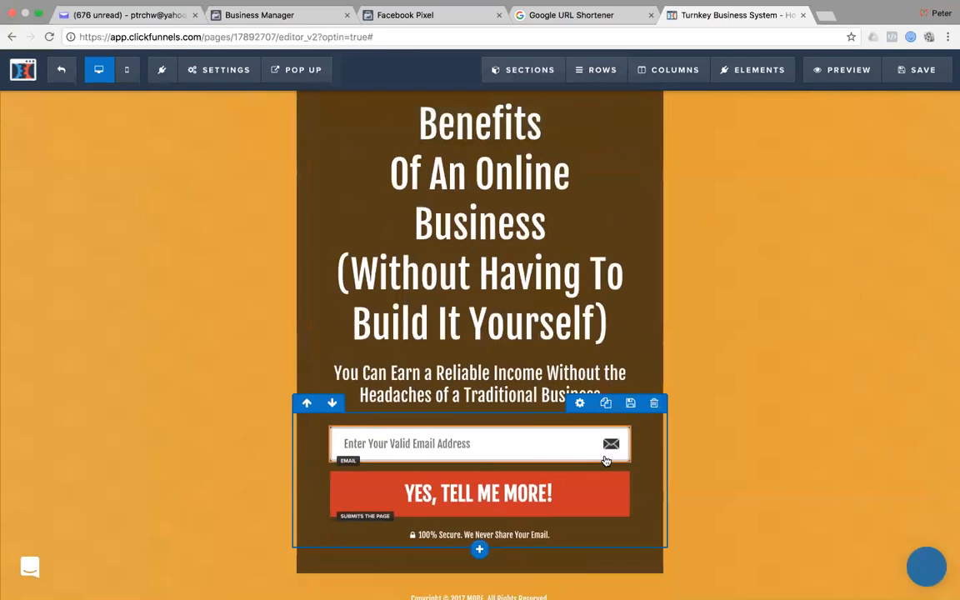
Set the email field's text size to 14 in its settings.
{"action": "left_click", "coordinate": [580, 403]}
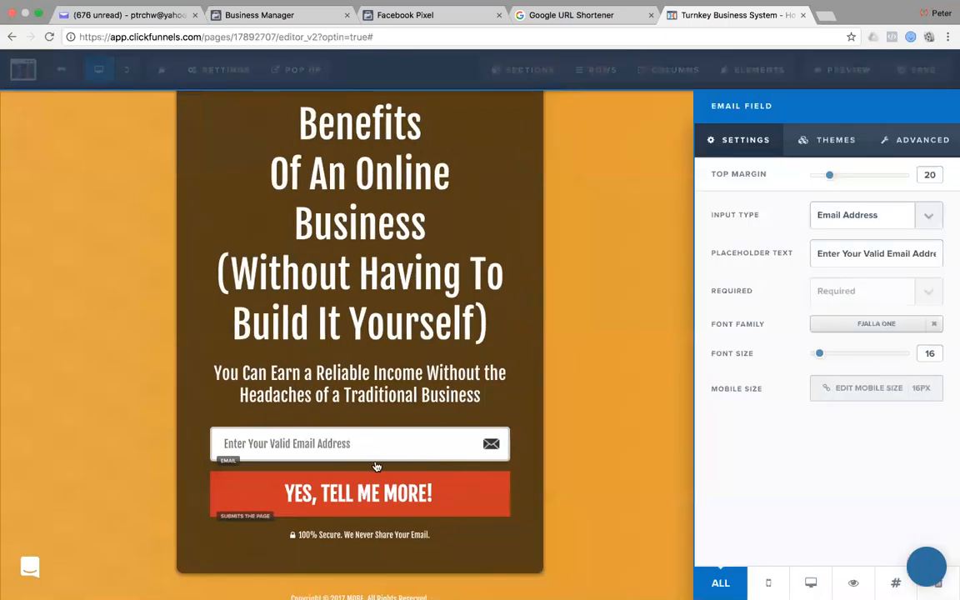
{"action": "left_click", "coordinate": [500, 440]}
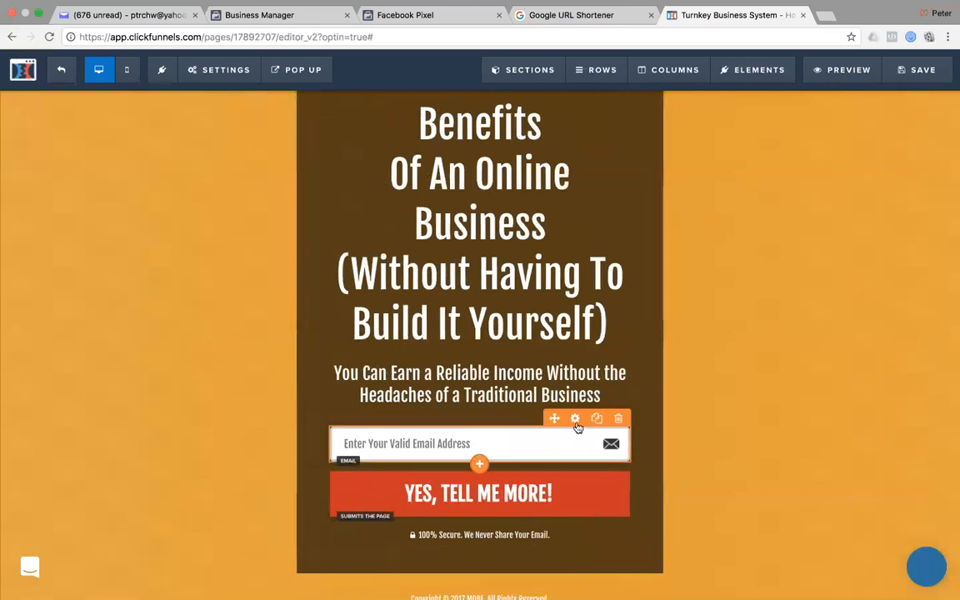
{"action": "left_click", "coordinate": [575, 419]}
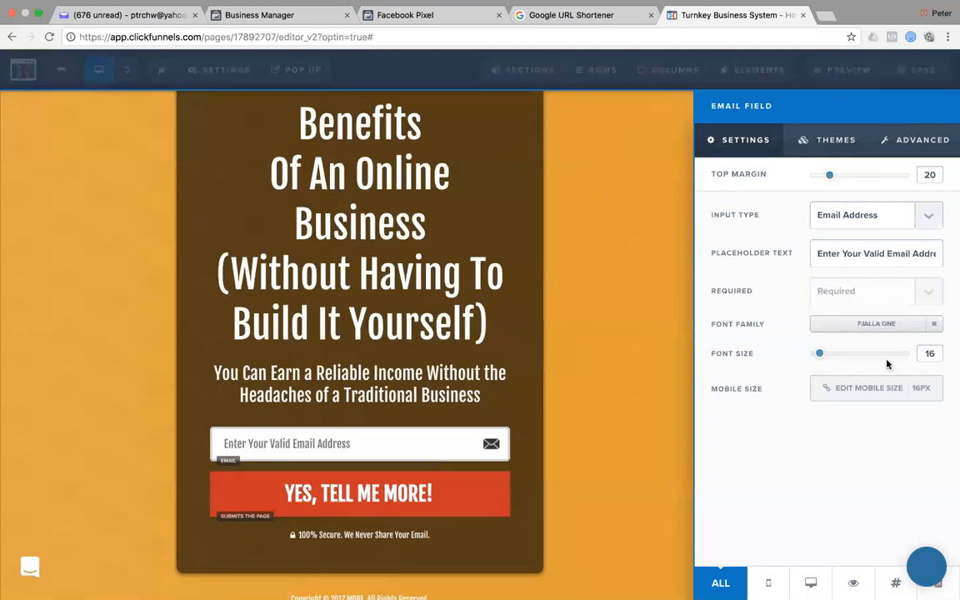
{"action": "left_click_drag", "start_coordinate": [822, 356], "coordinate": [819, 357]}
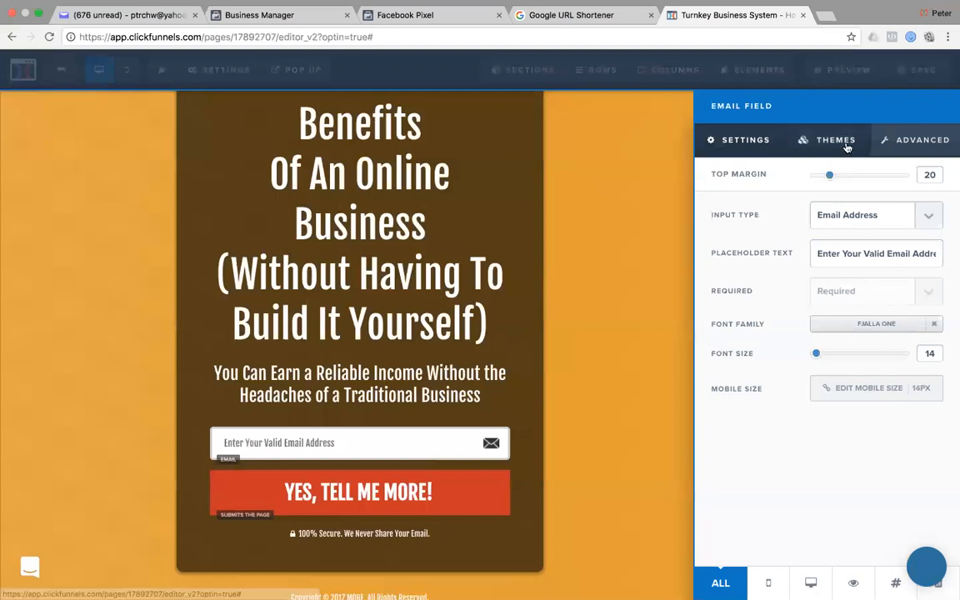
Apply the Orange 3D Button theme to the 'YES, TELL ME MORE!' submit button.
{"action": "left_click", "coordinate": [589, 330]}
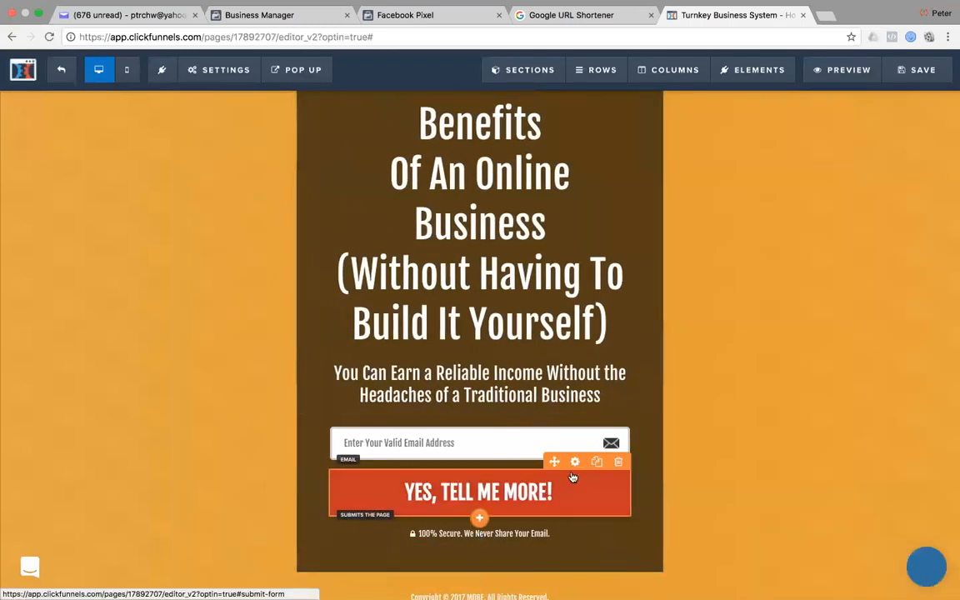
{"action": "left_click", "coordinate": [575, 464]}
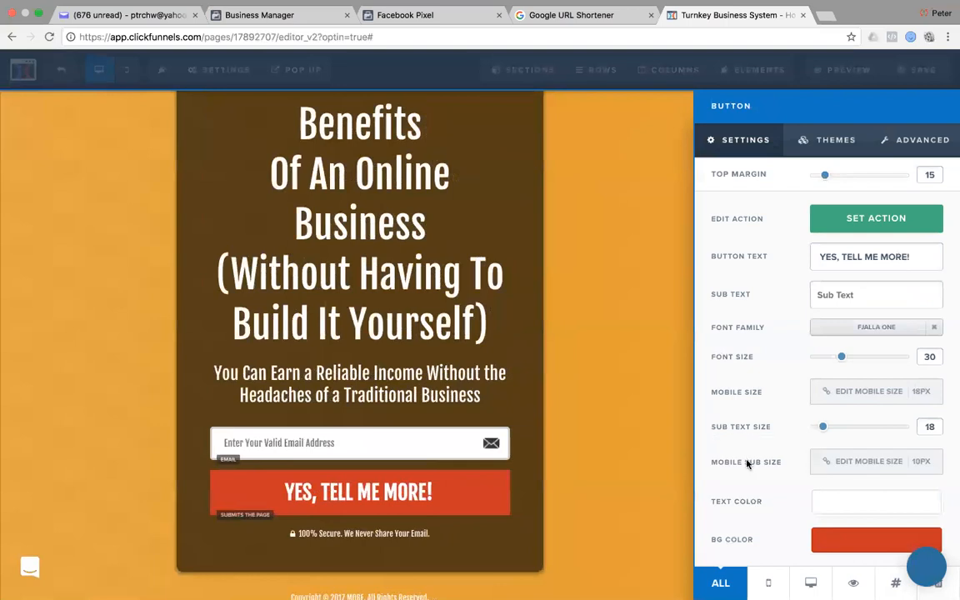
{"action": "left_click", "coordinate": [833, 144]}
{"action": "scroll", "coordinate": [793, 338], "scroll_direction": "down", "scroll_amount": 5}
{"action": "scroll", "coordinate": [794, 341], "scroll_direction": "down", "scroll_amount": 1}
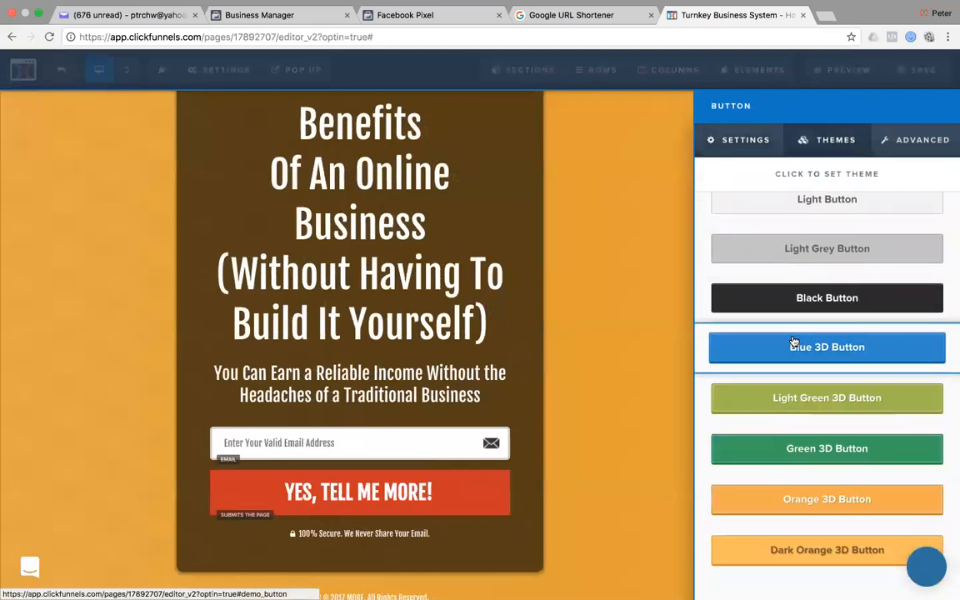
{"action": "left_click", "coordinate": [787, 500]}
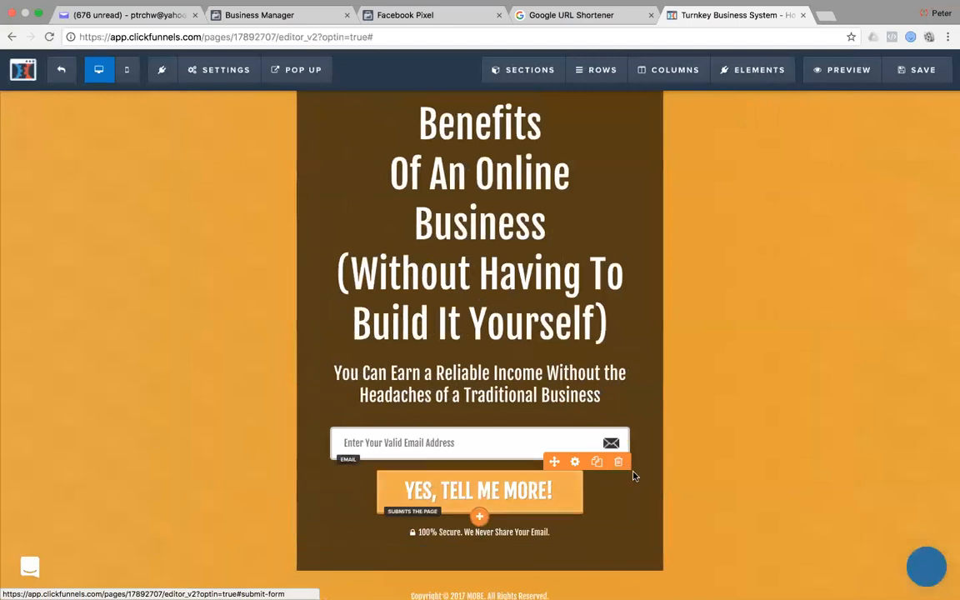
Change the submit button's background colour to blue #0075b2.
{"action": "left_click", "coordinate": [576, 464]}
{"action": "left_click", "coordinate": [868, 538]}
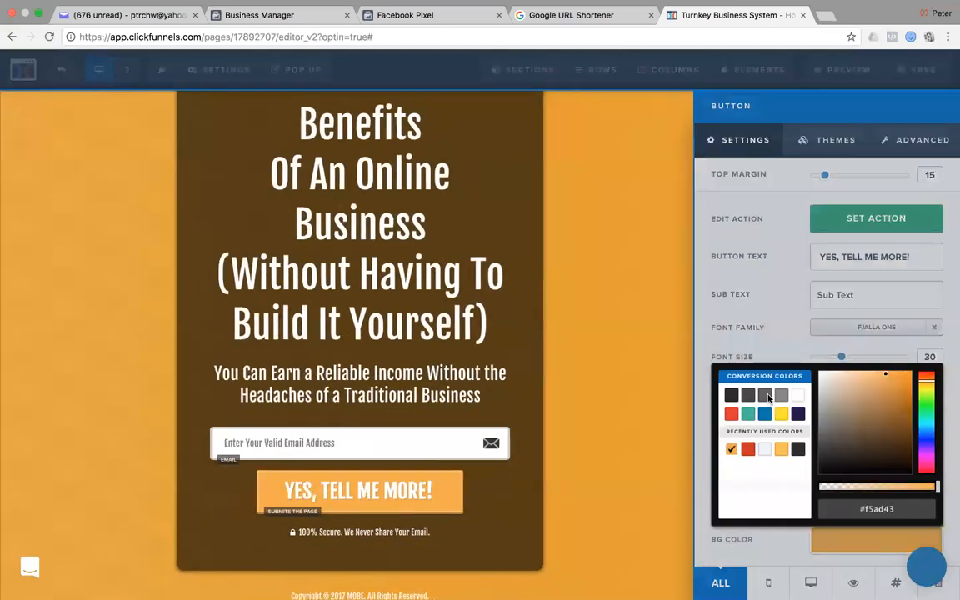
{"action": "left_click", "coordinate": [747, 450]}
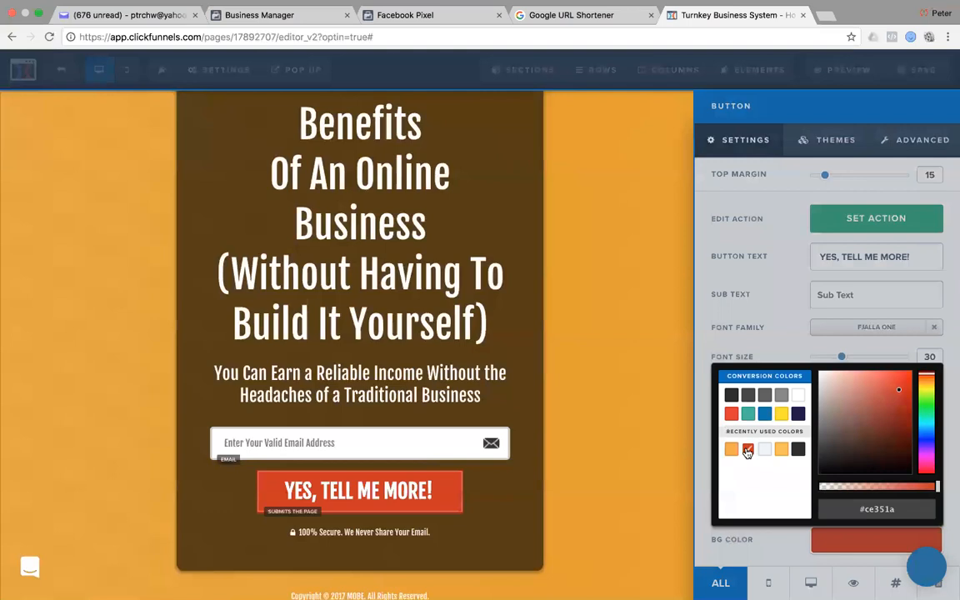
{"action": "left_click", "coordinate": [765, 413]}
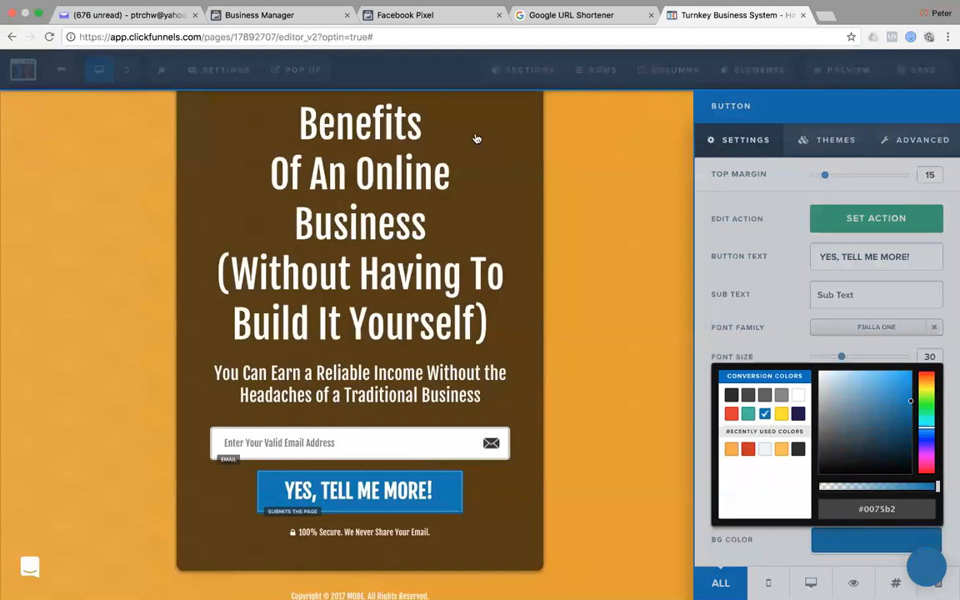
{"action": "key", "text": "super+Tab"}
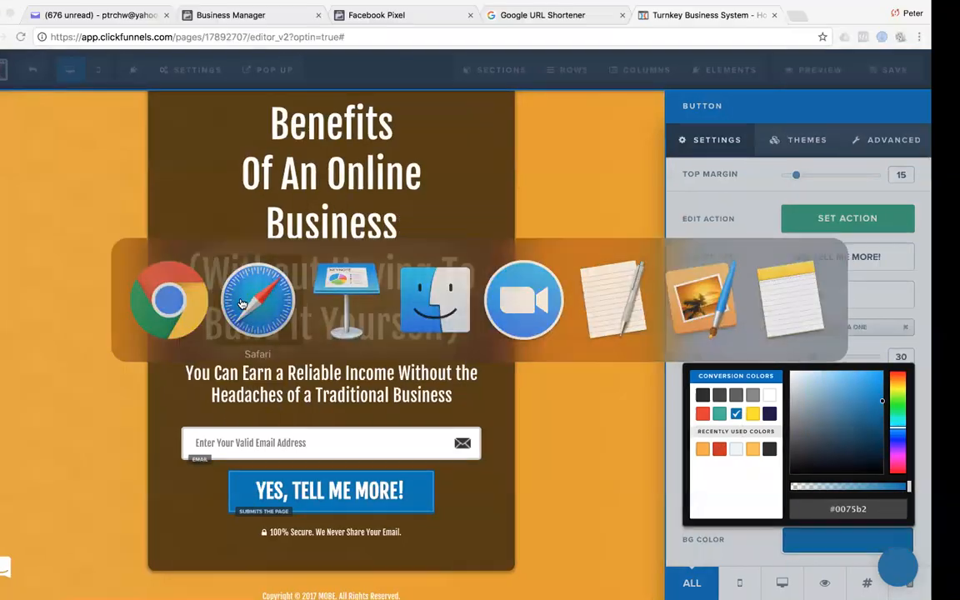
Check the MOBE affiliate support tab's Funnels thumbnails in Safari, then return to the editor.
{"action": "scroll", "coordinate": [700, 157], "scroll_direction": "up", "scroll_amount": 15}
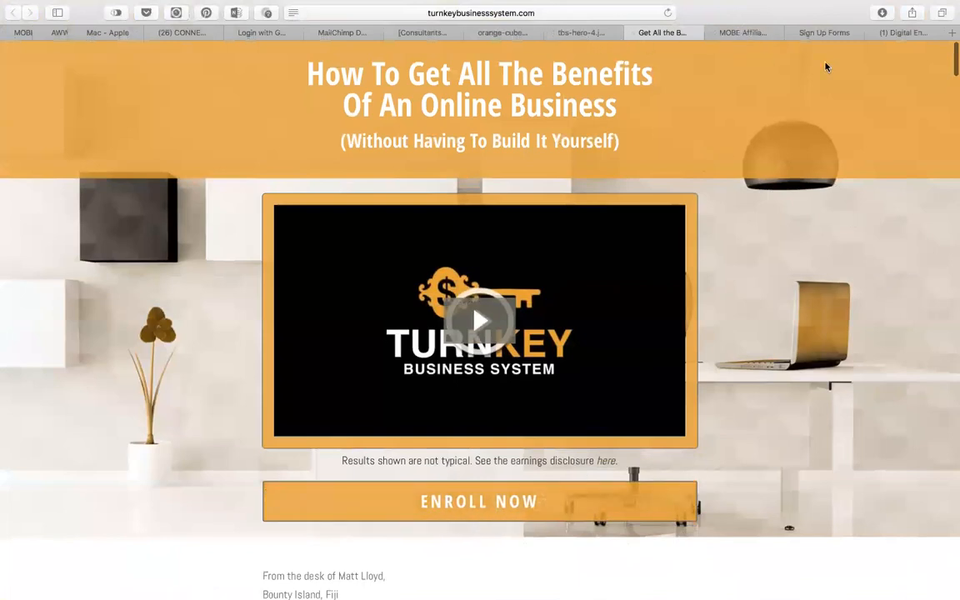
{"action": "left_click", "coordinate": [736, 37]}
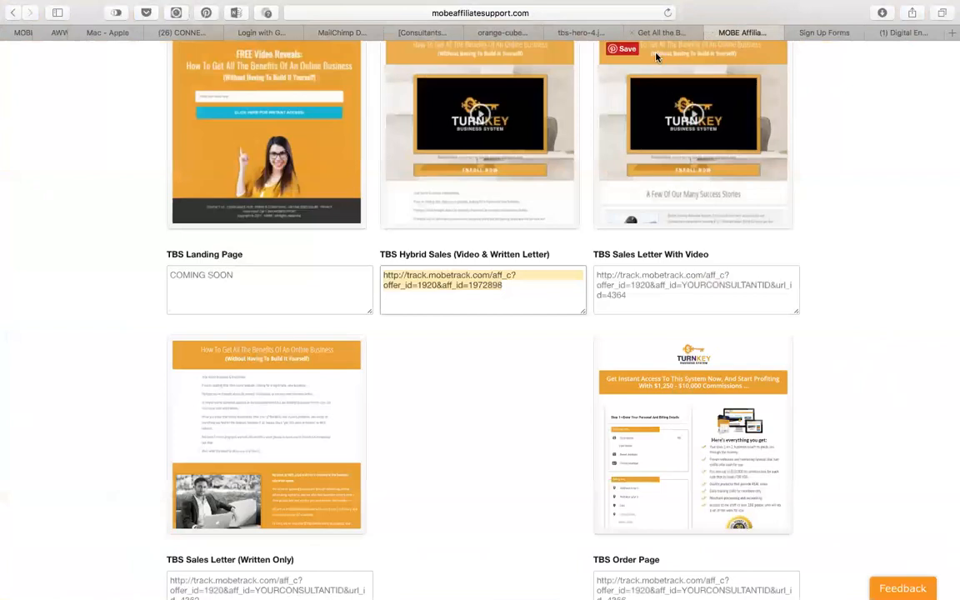
{"action": "scroll", "coordinate": [260, 247], "scroll_direction": "up", "scroll_amount": 3}
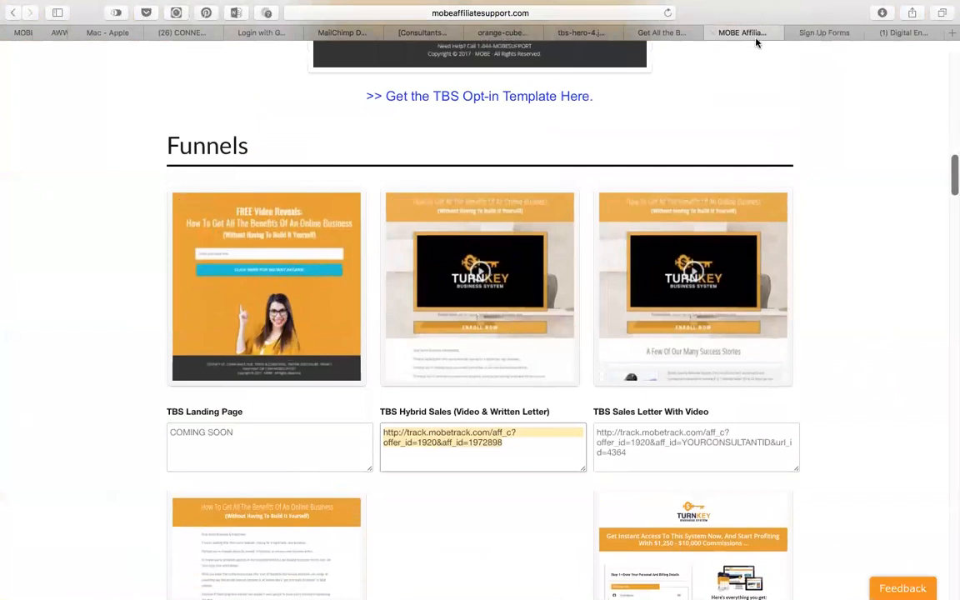
{"action": "key", "text": "super+Tab"}
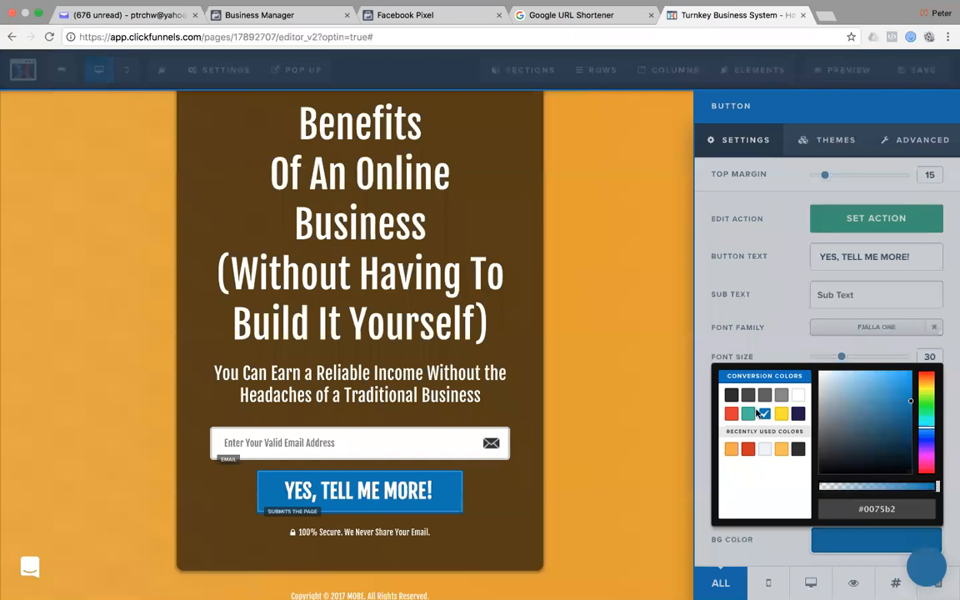
Change the button background to a deeper orange with slightly reduced opacity.
{"action": "left_click", "coordinate": [781, 450]}
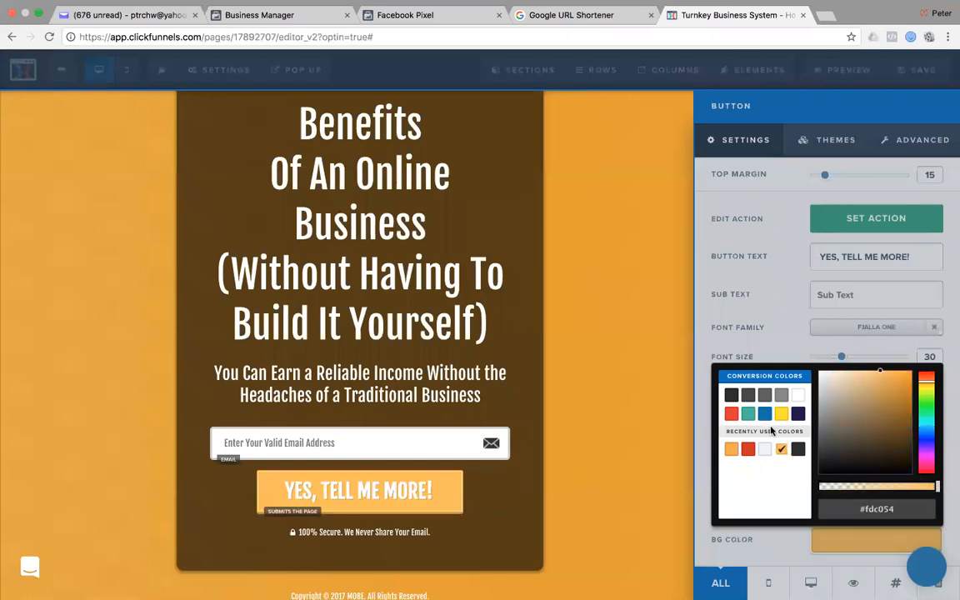
{"action": "left_click_drag", "start_coordinate": [882, 380], "coordinate": [914, 377]}
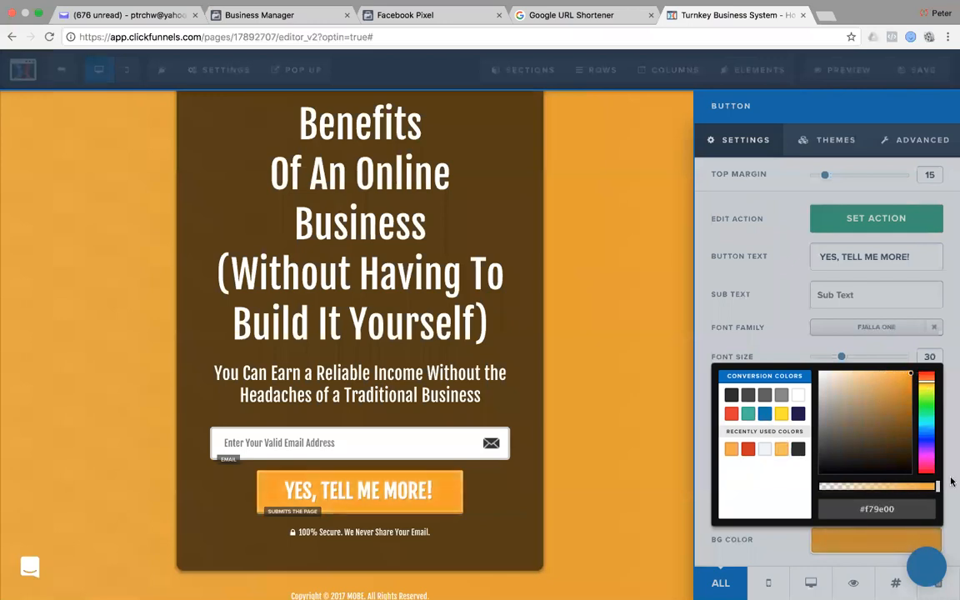
{"action": "mouse_move", "coordinate": [937, 486]}
{"action": "left_mouse_down"}
{"action": "mouse_move", "coordinate": [884, 490]}
{"action": "mouse_move", "coordinate": [952, 477]}
{"action": "left_mouse_up"}
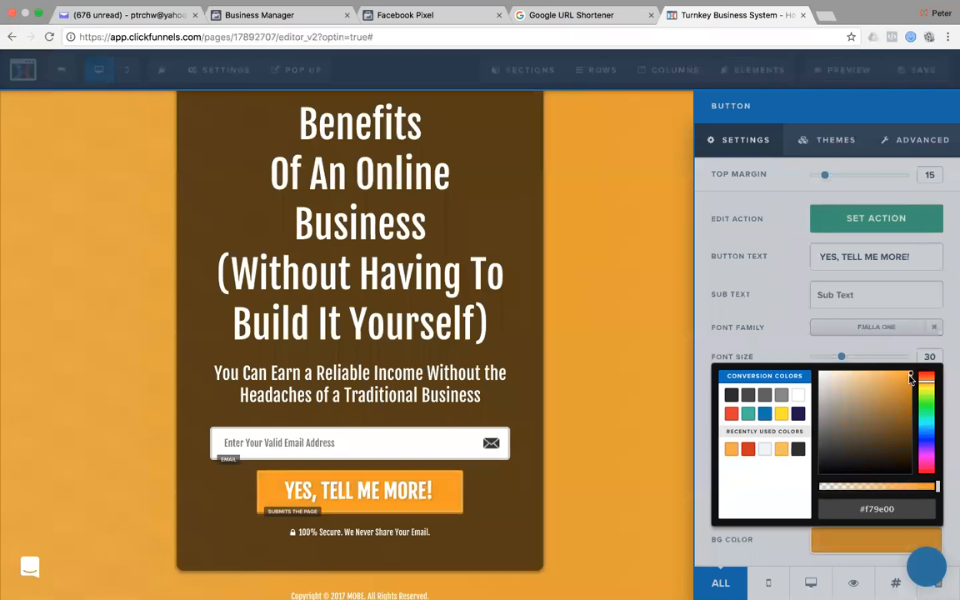
{"action": "left_click", "coordinate": [760, 302]}
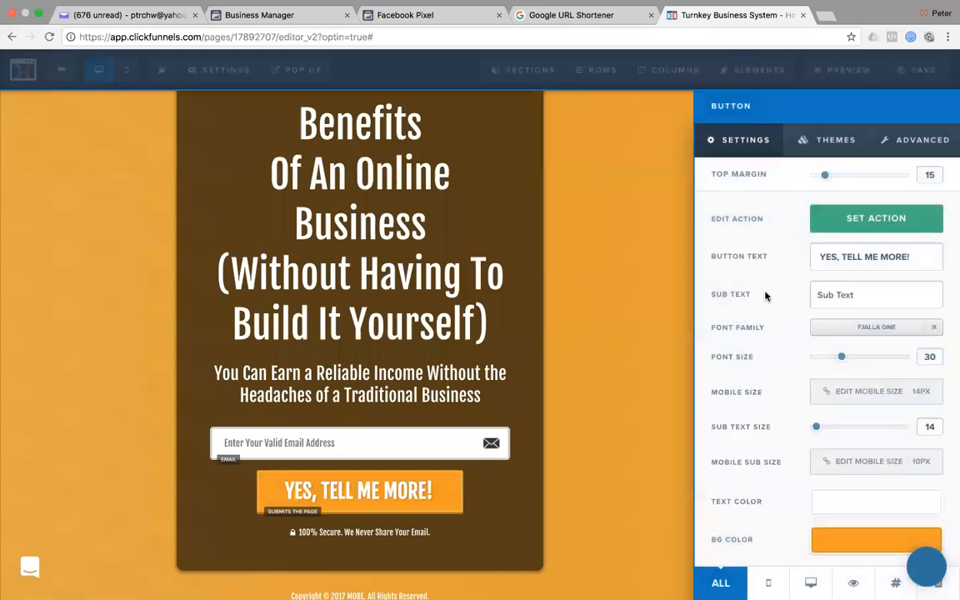
Set the button width to Fill Width and reduce its text size to 24.
{"action": "left_click", "coordinate": [933, 142]}
{"action": "left_click", "coordinate": [927, 219]}
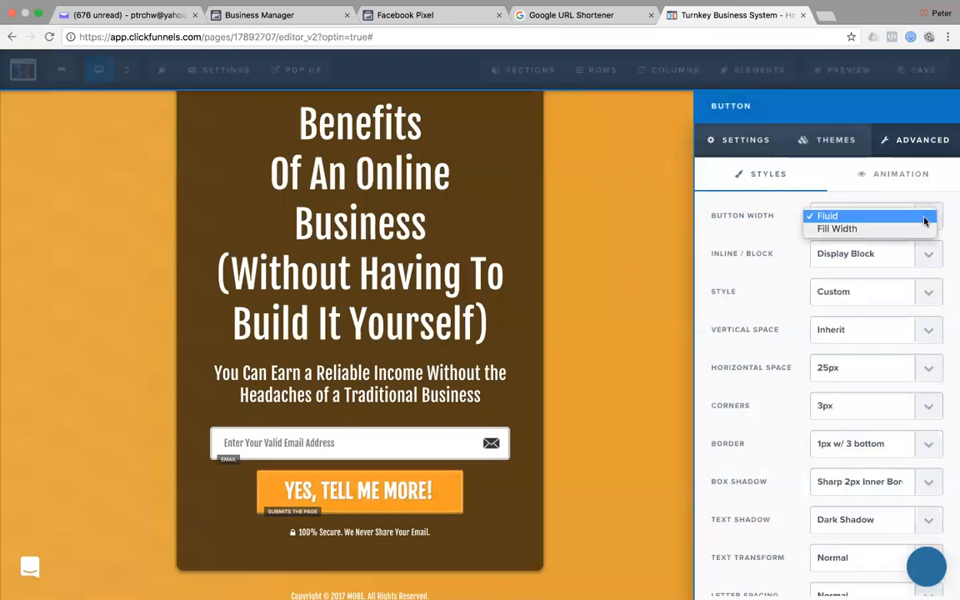
{"action": "left_click", "coordinate": [885, 238]}
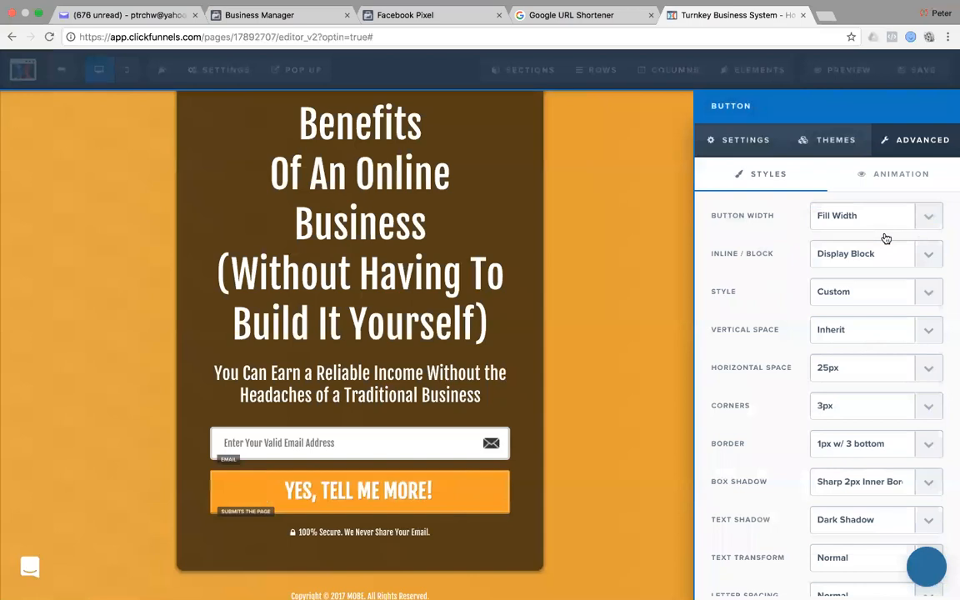
{"action": "left_click", "coordinate": [753, 143]}
{"action": "left_click_drag", "start_coordinate": [843, 359], "coordinate": [834, 360]}
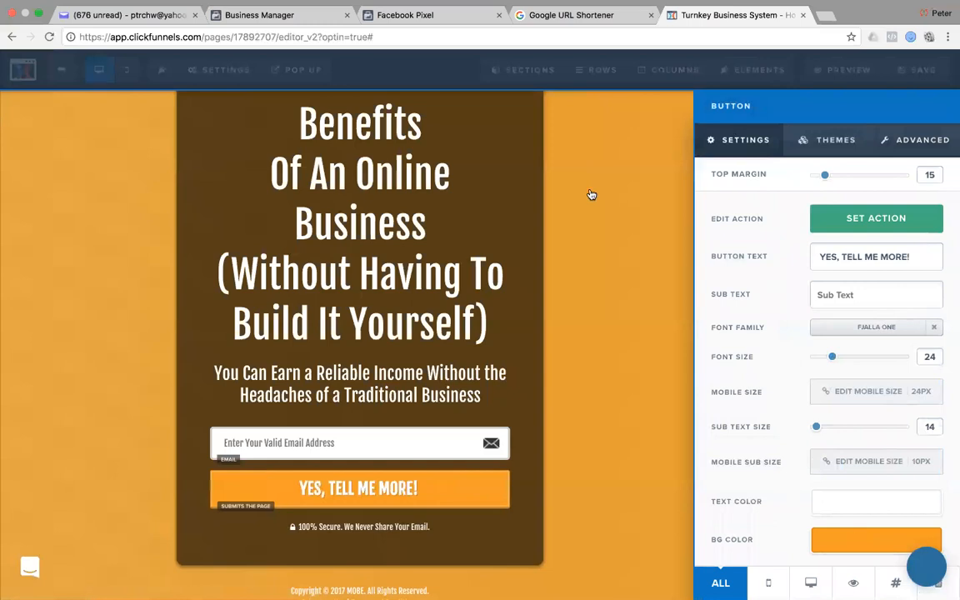
{"action": "key", "text": "super+Tab"}
Copy the copyright line from the Turnkey sales page in Safari.
{"action": "left_click", "coordinate": [620, 402]}
{"action": "scroll", "coordinate": [708, 323], "scroll_direction": "down", "scroll_amount": 3}
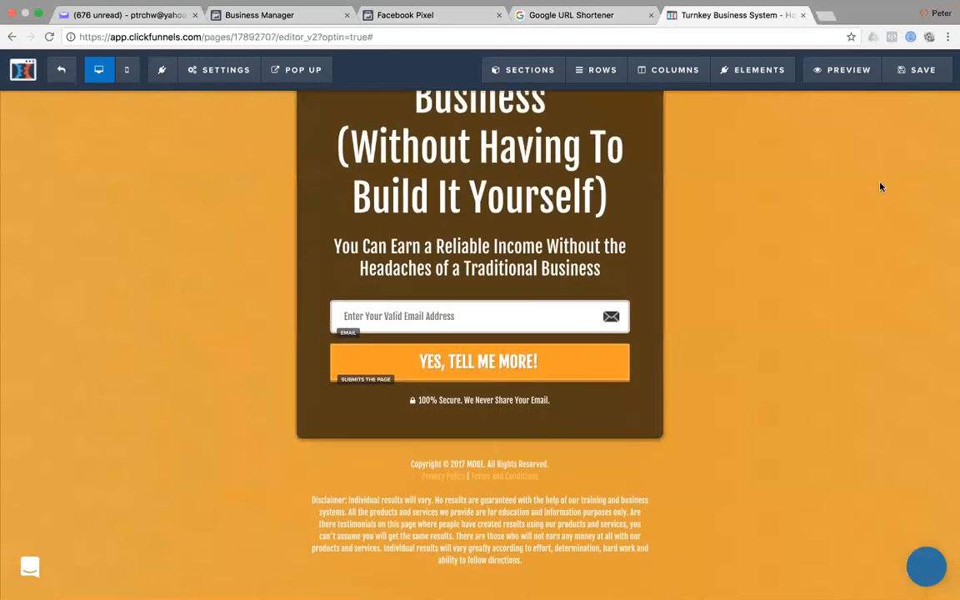
{"action": "key", "text": "super+Tab"}
{"action": "key", "text": "super+shift+Tab"}
{"action": "key", "text": "super+Tab"}
{"action": "scroll", "coordinate": [555, 116], "scroll_direction": "up", "scroll_amount": 5}
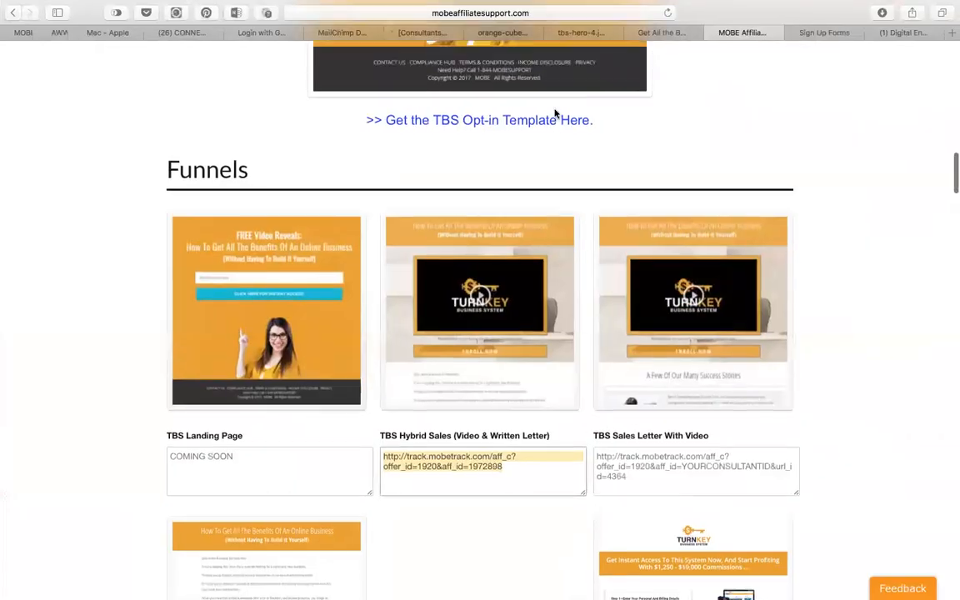
{"action": "left_click", "coordinate": [669, 34]}
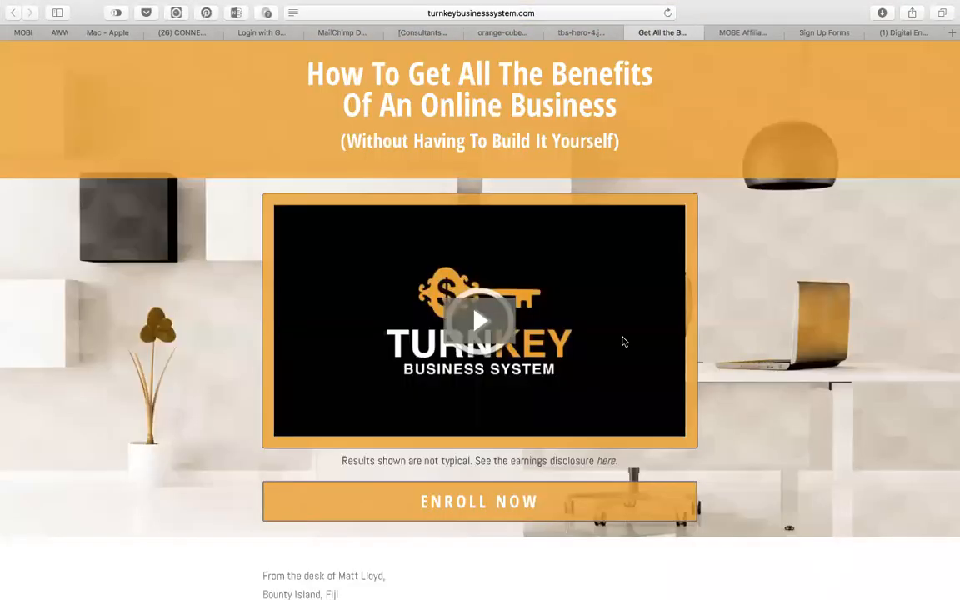
{"action": "scroll", "coordinate": [622, 339], "scroll_direction": "down", "scroll_amount": 20}
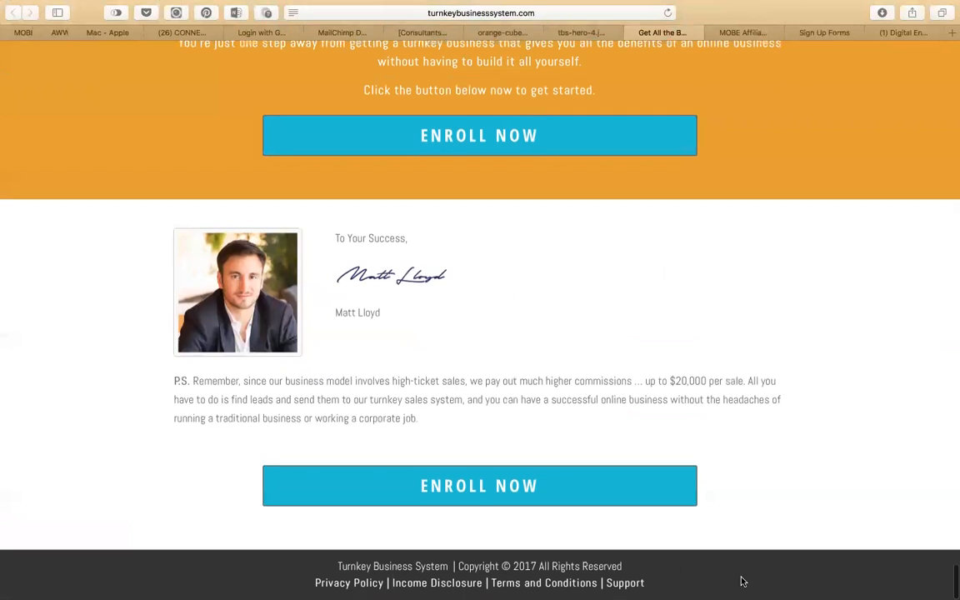
{"action": "left_click_drag", "start_coordinate": [649, 570], "coordinate": [330, 569]}
{"action": "key", "text": "ctrl+c"}
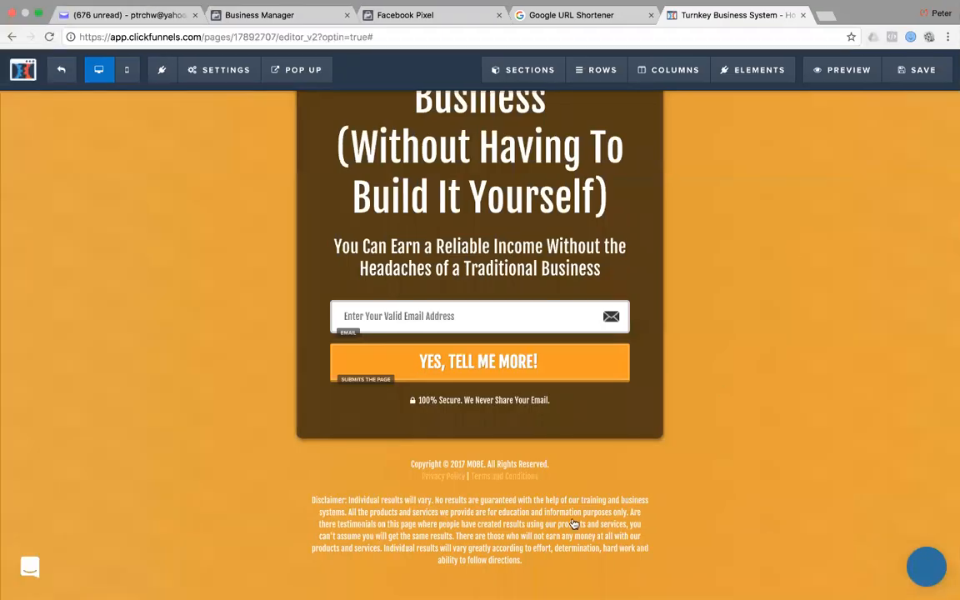
Replace the footer copyright text with the Turnkey Business System copyright.
{"action": "left_click", "coordinate": [526, 463]}
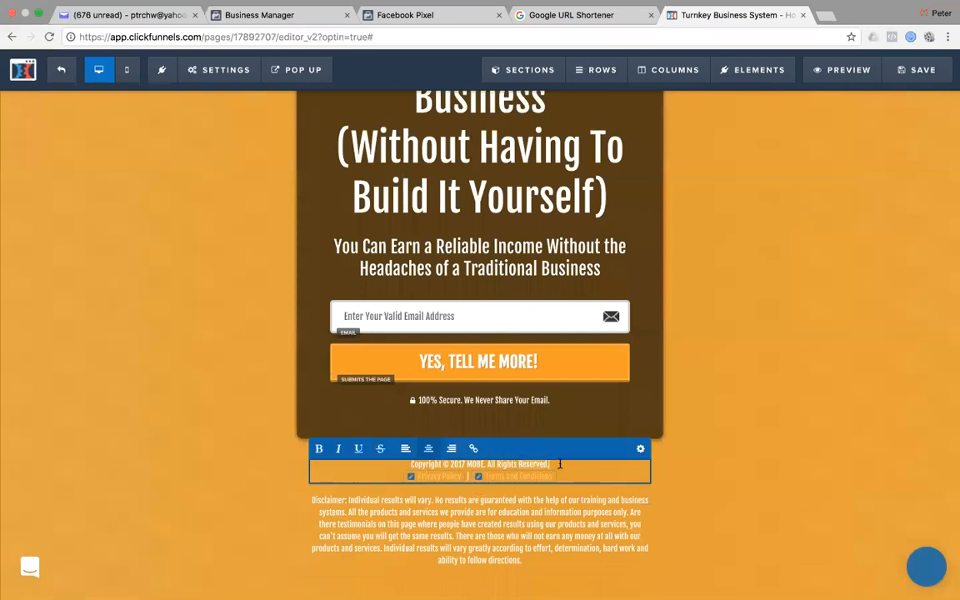
{"action": "key", "text": "ctrl+a"}
{"action": "key", "text": "ctrl+v"}
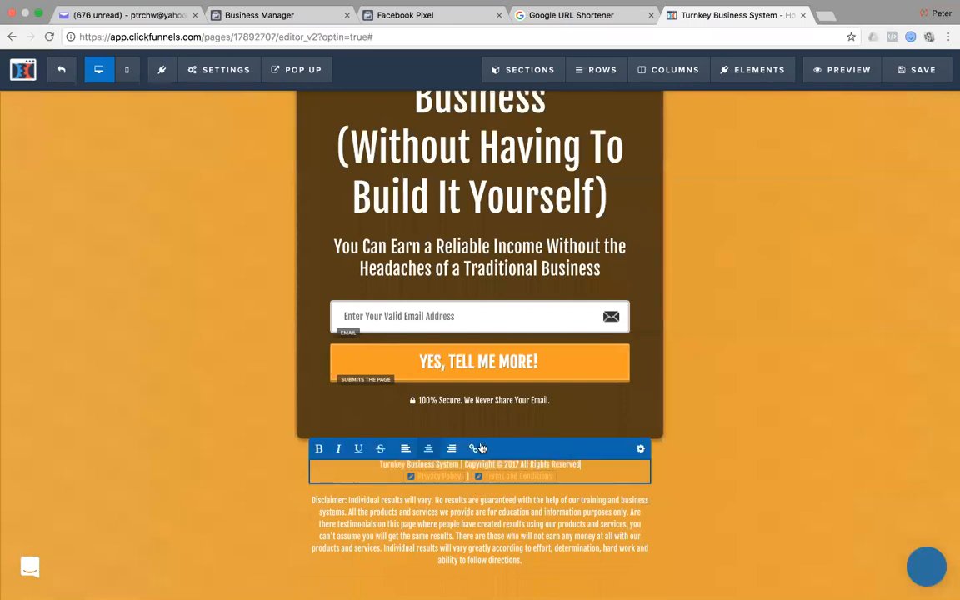
{"action": "left_click", "coordinate": [782, 467]}
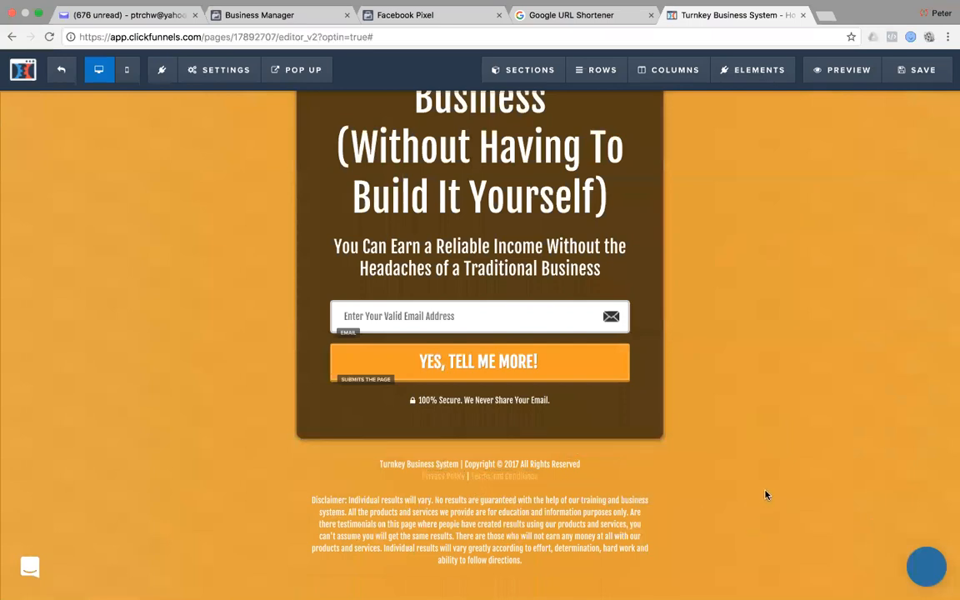
Add a 'Powered by ClickFunnels' line below the footer links.
{"action": "left_click", "coordinate": [553, 478]}
{"action": "left_click", "coordinate": [546, 476]}
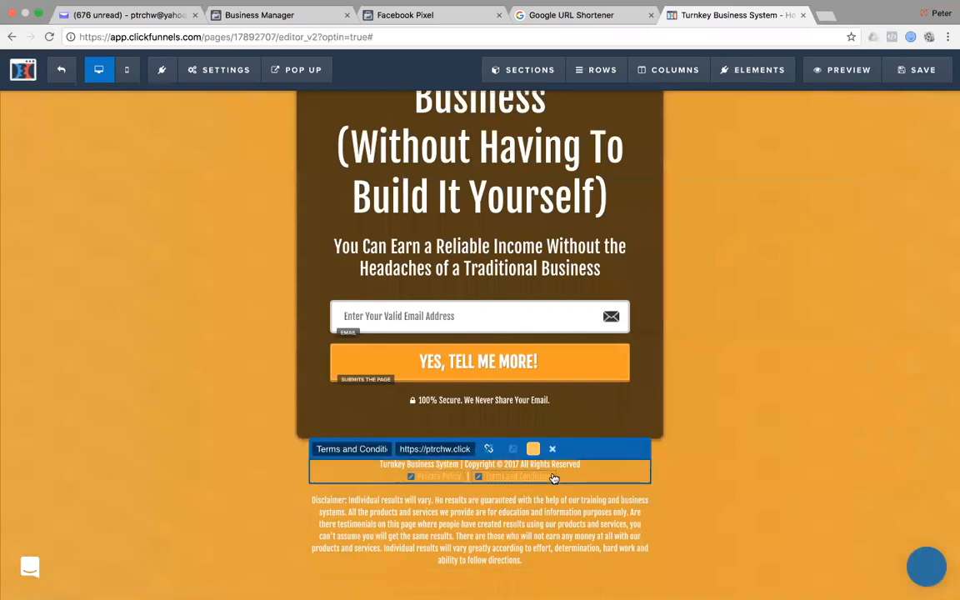
{"action": "key", "text": "Return"}
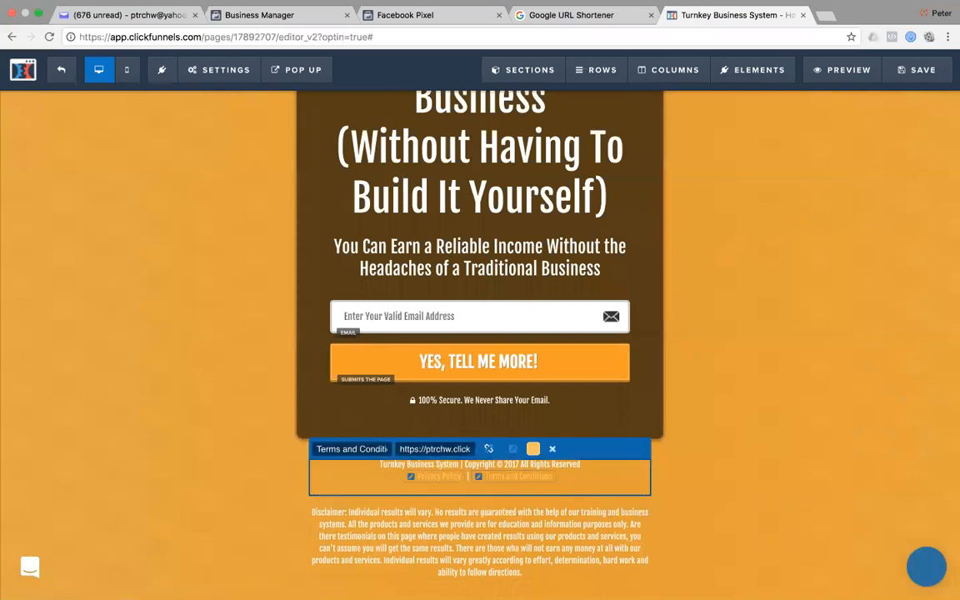
{"action": "type", "text": "Powered by ClickFunnels"}
{"action": "left_click_drag", "start_coordinate": [516, 487], "coordinate": [483, 488]}
{"action": "left_click", "coordinate": [733, 454]}
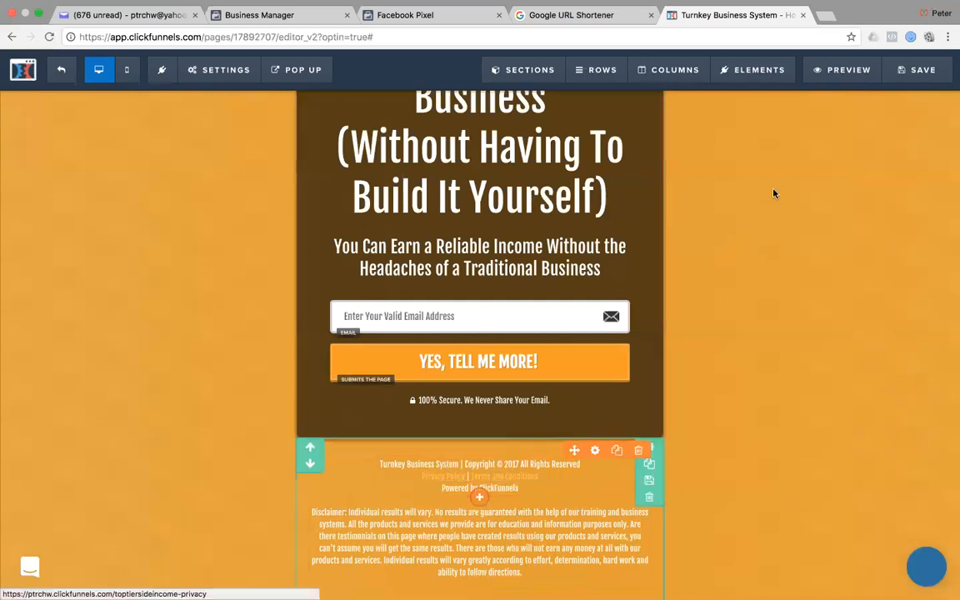
{"action": "key", "text": "super+Tab"}
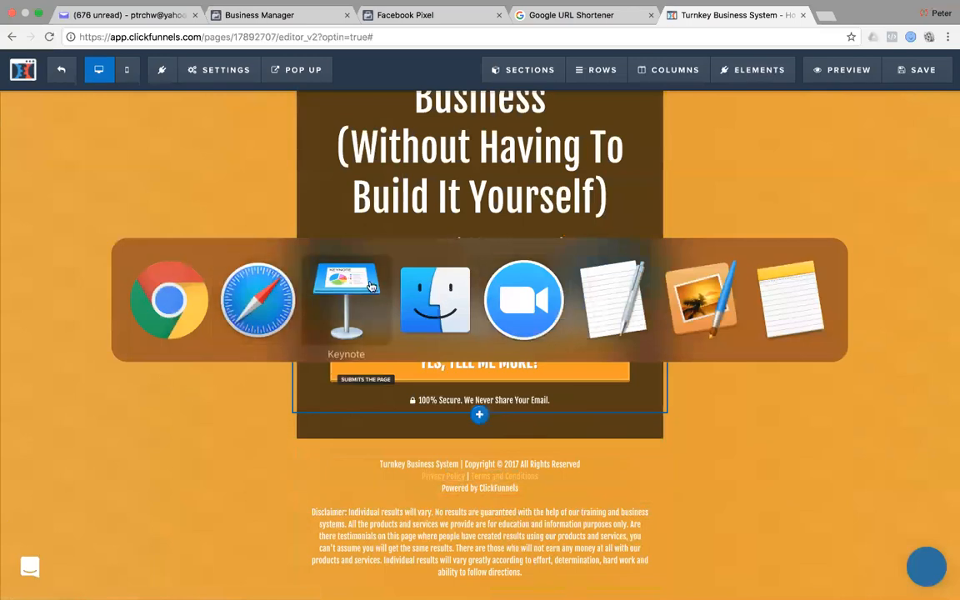
Point the footer Privacy Policy link to the turnkeybusinesssystem.com privacy-policy page, opening in a new window.
{"action": "left_click", "coordinate": [257, 298]}
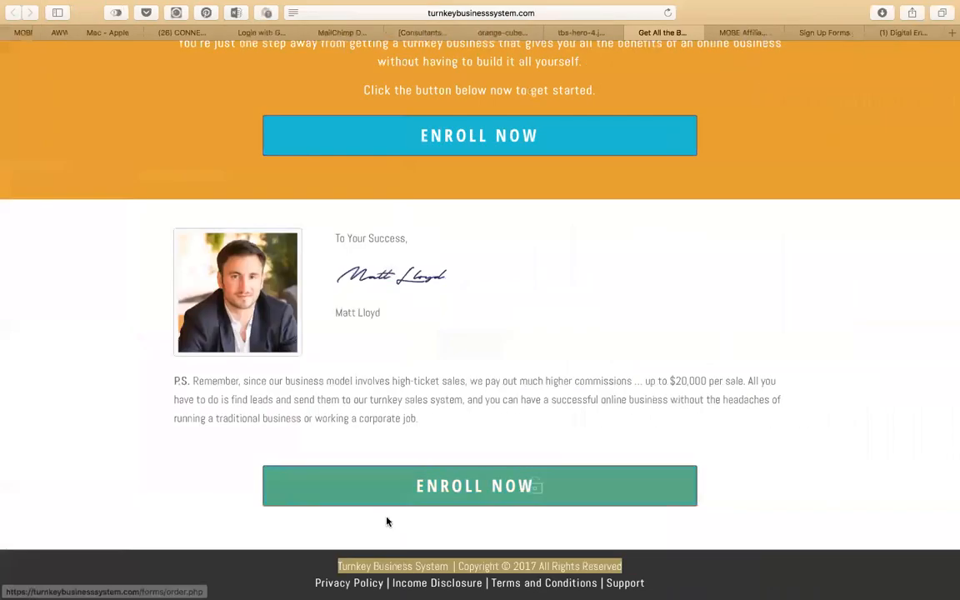
{"action": "left_click", "coordinate": [271, 576]}
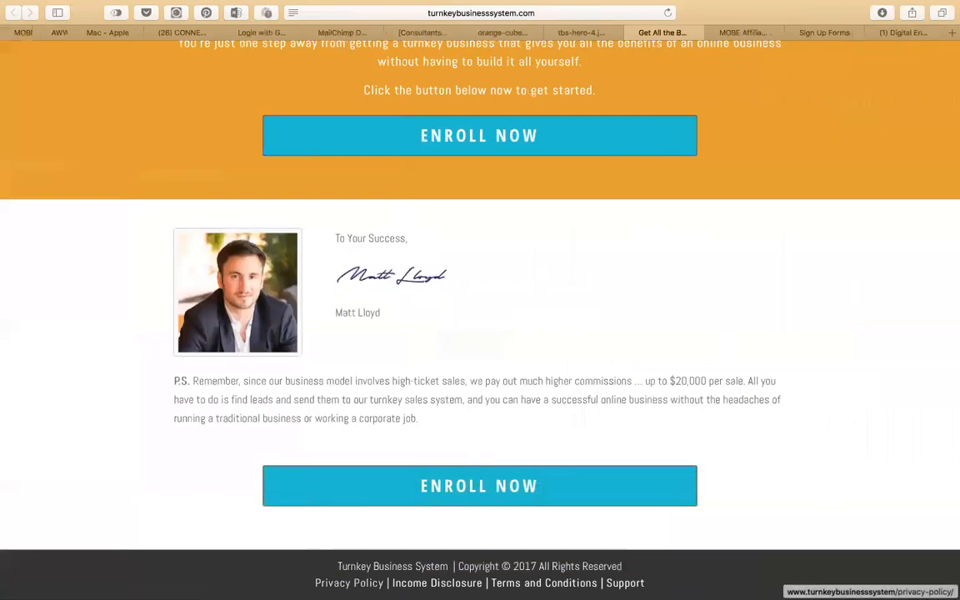
{"action": "right_click", "coordinate": [373, 583]}
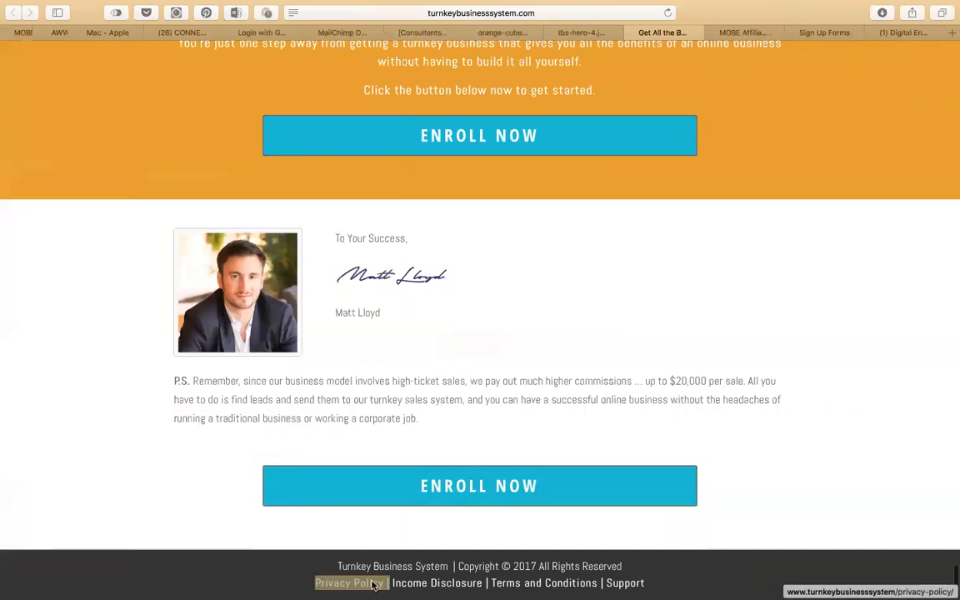
{"action": "left_click", "coordinate": [404, 489]}
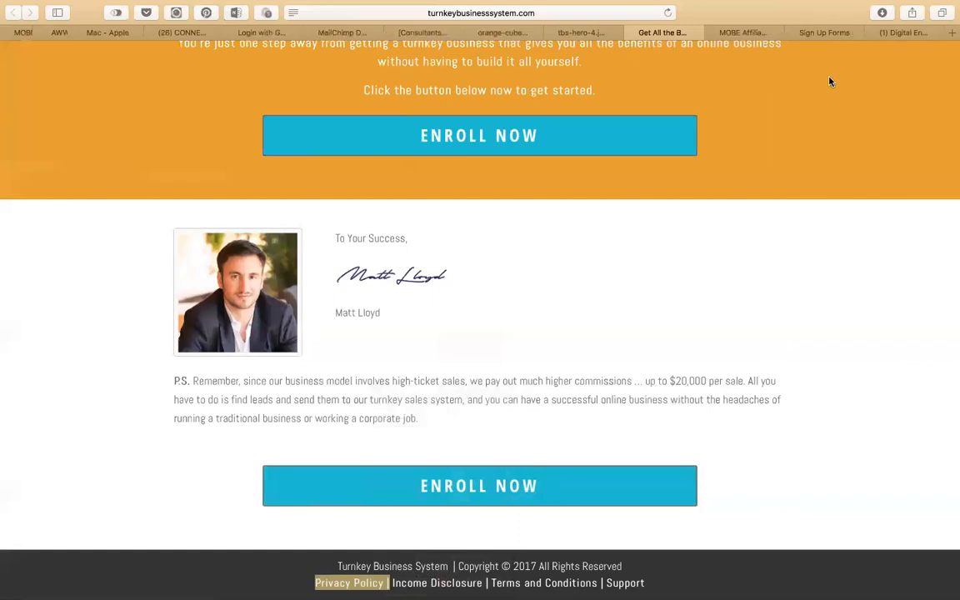
{"action": "key", "text": "super+Tab"}
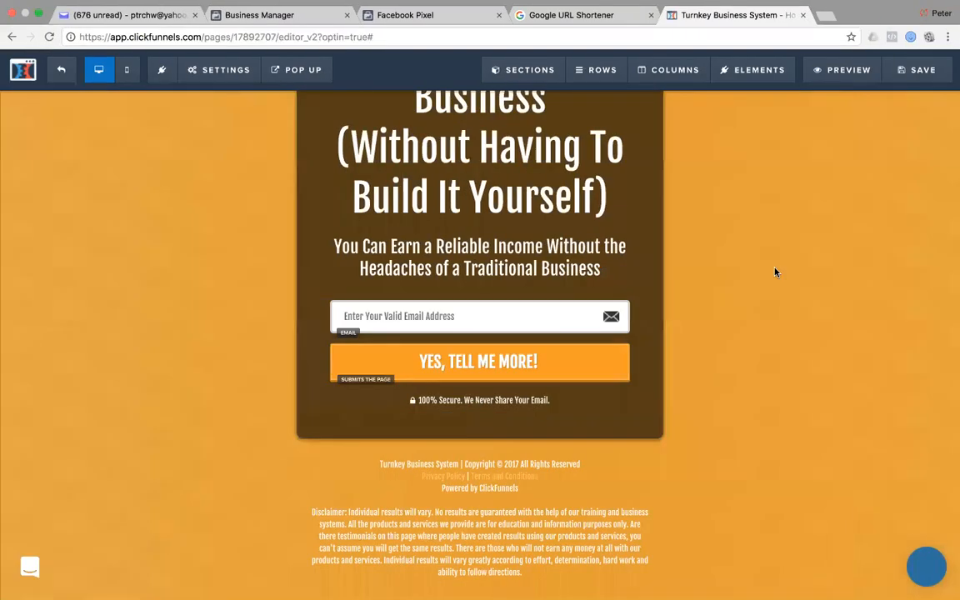
{"action": "left_click", "coordinate": [440, 476]}
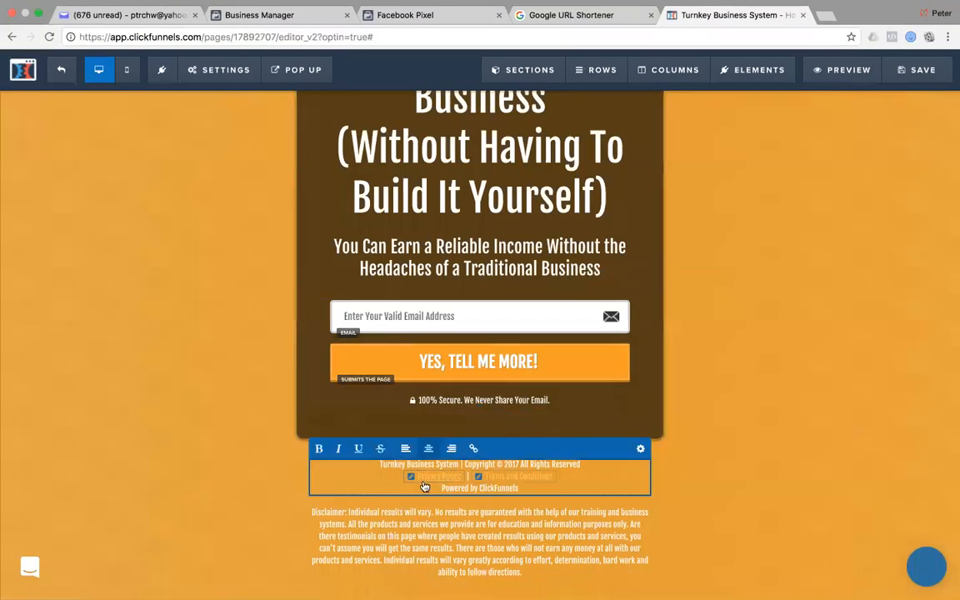
{"action": "left_click", "coordinate": [411, 478]}
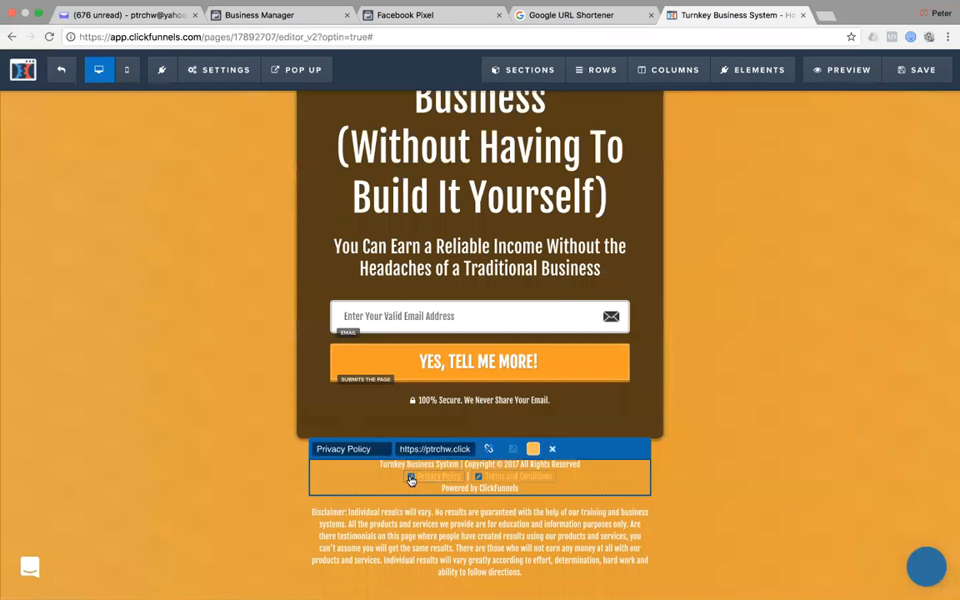
{"action": "triple_click", "coordinate": [447, 449]}
{"action": "key", "text": "super+v"}
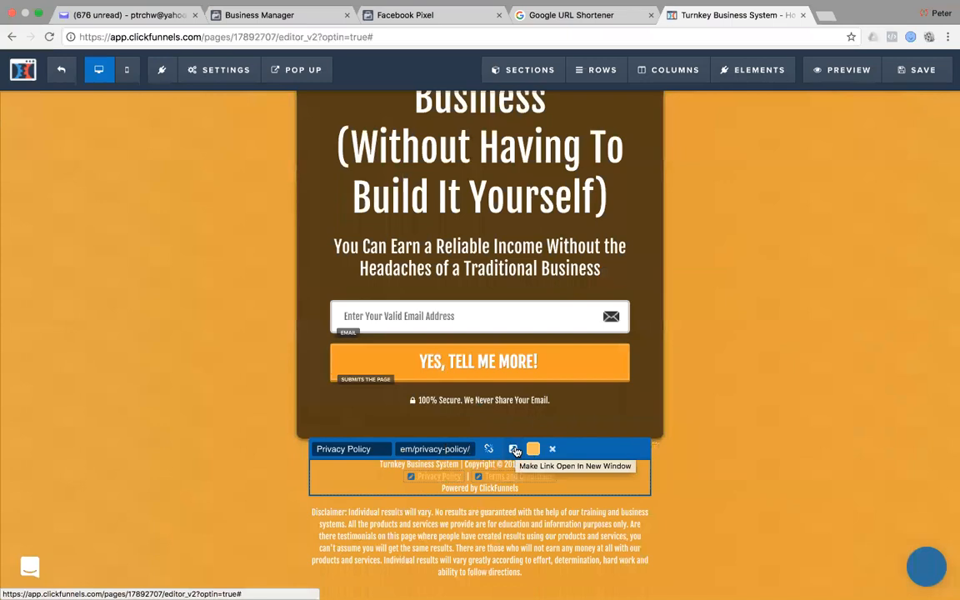
{"action": "left_click", "coordinate": [515, 450]}
{"action": "left_click", "coordinate": [697, 483]}
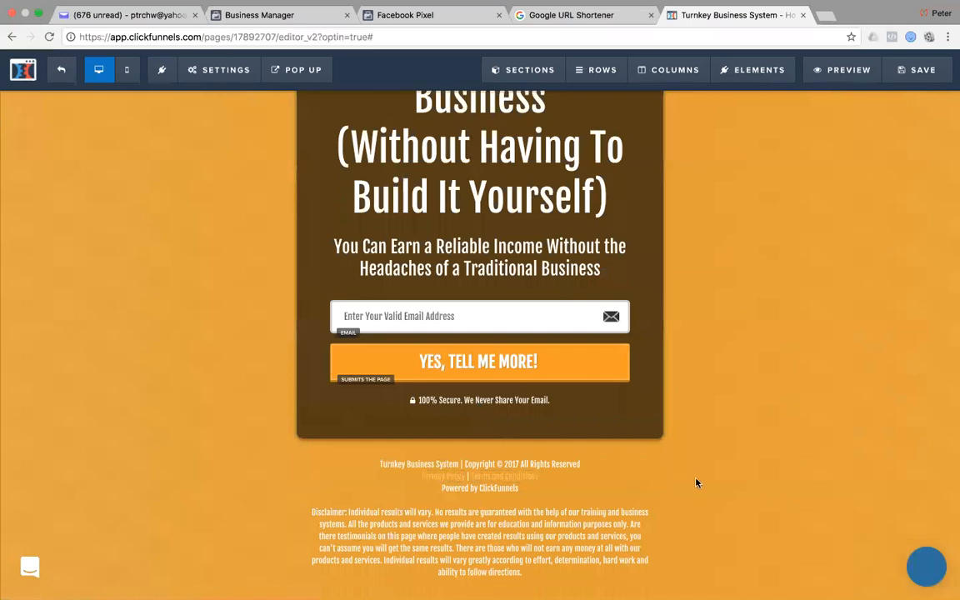
Point the footer Terms and Conditions link to the turnkeybusinesssystem.com terms-and-conditions page.
{"action": "key", "text": "ctrl+Right"}
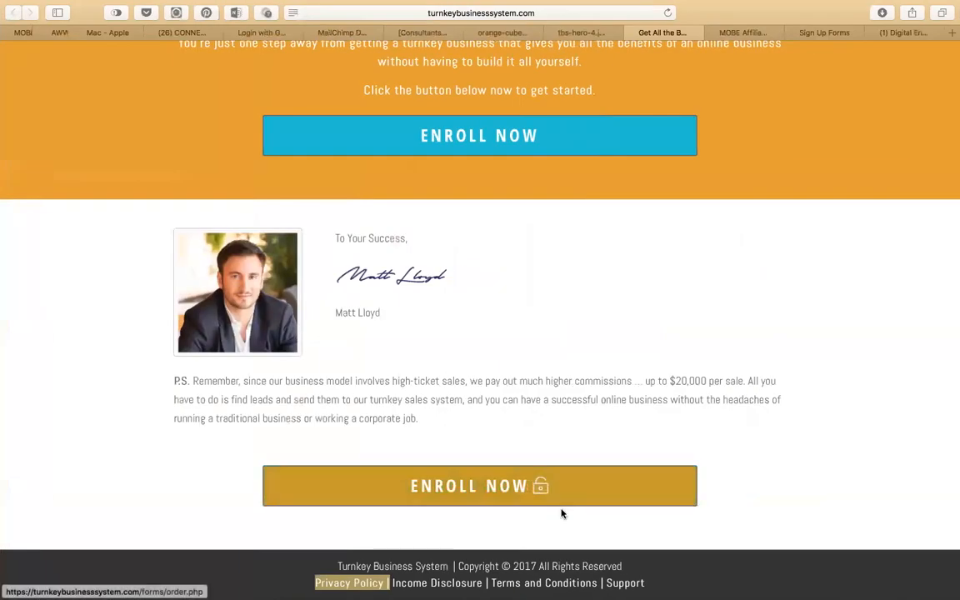
{"action": "right_click", "coordinate": [517, 583]}
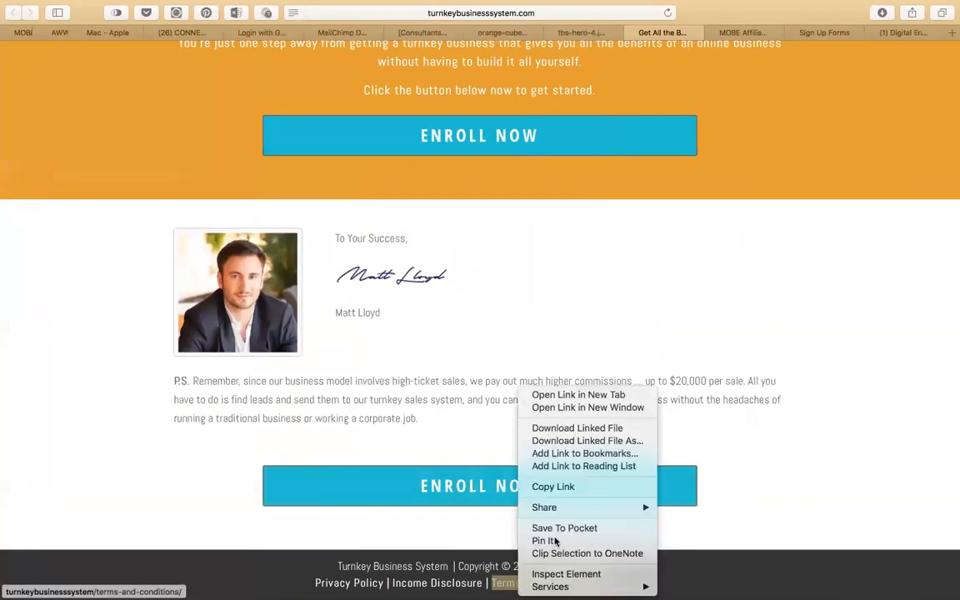
{"action": "left_click", "coordinate": [553, 487]}
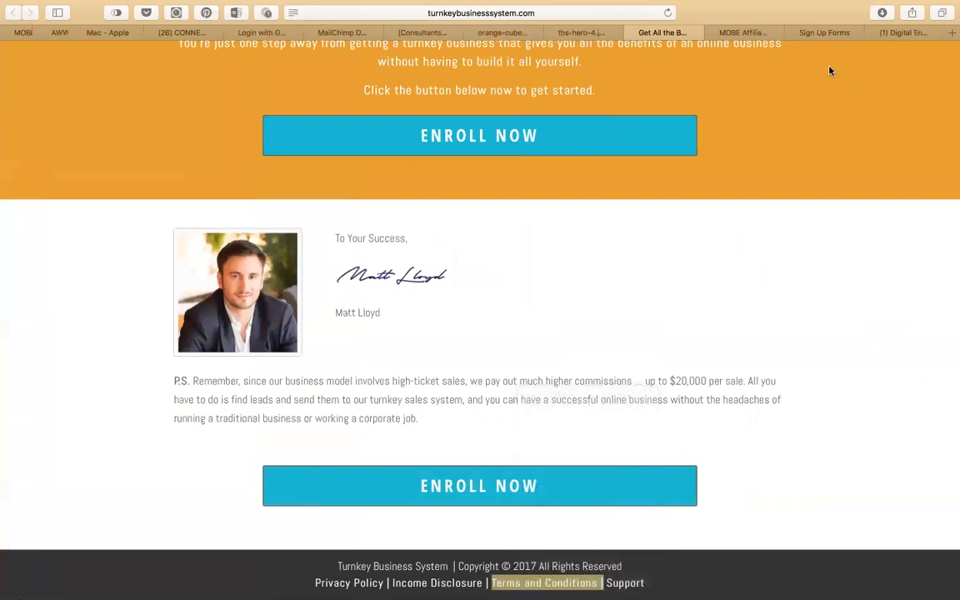
{"action": "key", "text": "ctrl+Left"}
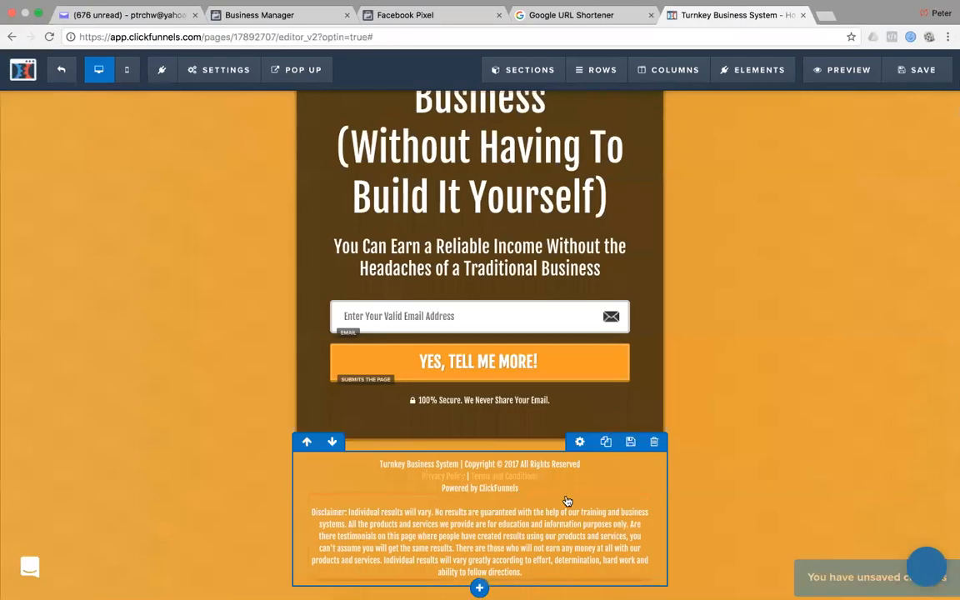
{"action": "left_click", "coordinate": [477, 480]}
{"action": "left_click", "coordinate": [478, 480]}
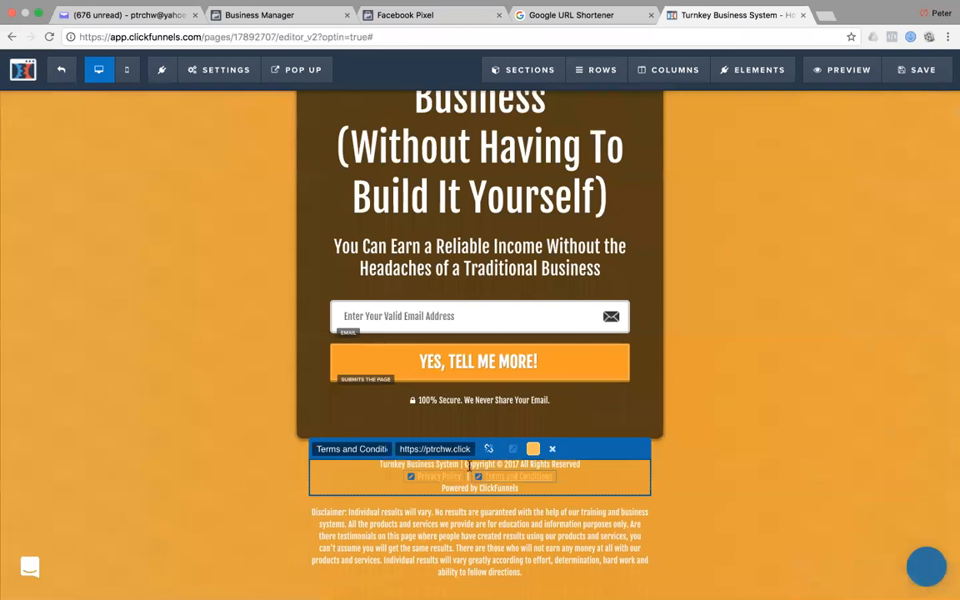
{"action": "triple_click", "coordinate": [454, 448]}
{"action": "key", "text": "super+v"}
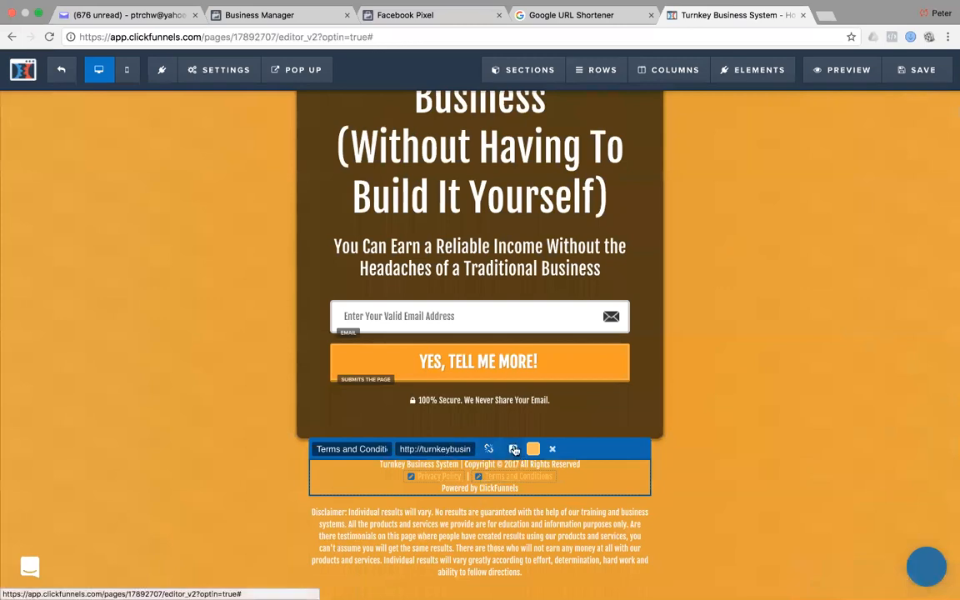
{"action": "left_click", "coordinate": [743, 488]}
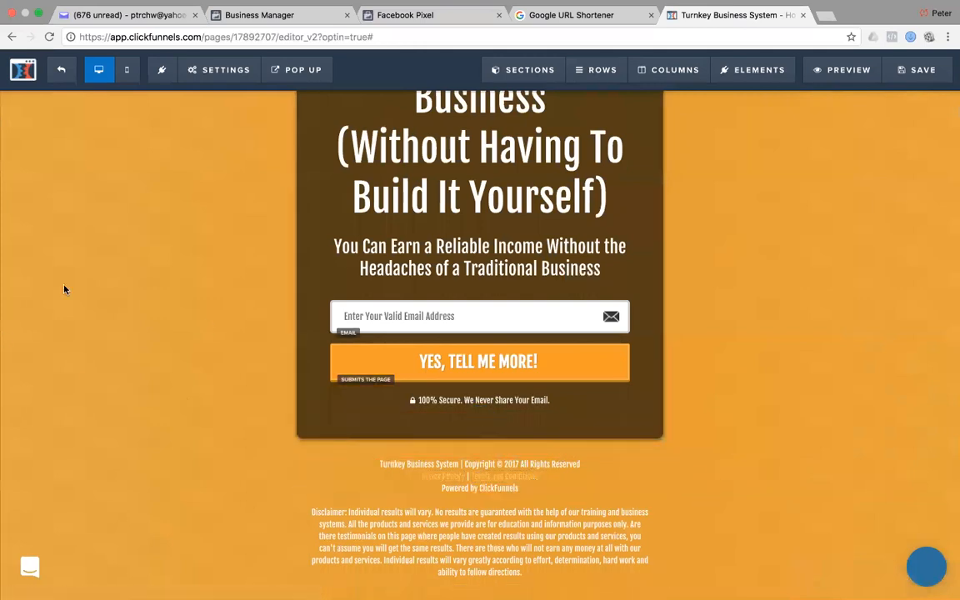
Set the page background image to the tbs-hero office photo URL copied from Safari.
{"action": "scroll", "coordinate": [66, 275], "scroll_direction": "up", "scroll_amount": 5}
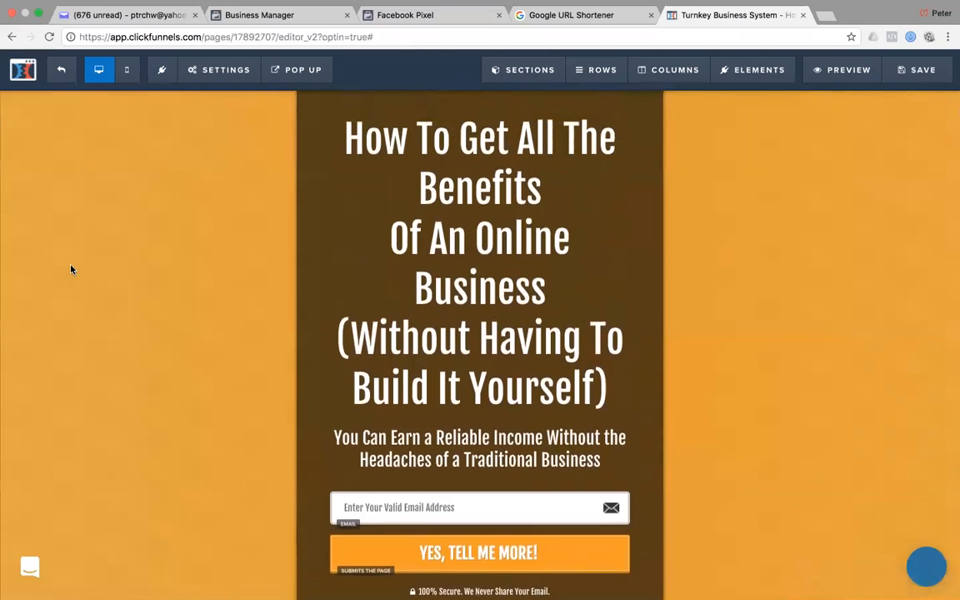
{"action": "scroll", "coordinate": [71, 269], "scroll_direction": "down", "scroll_amount": 2}
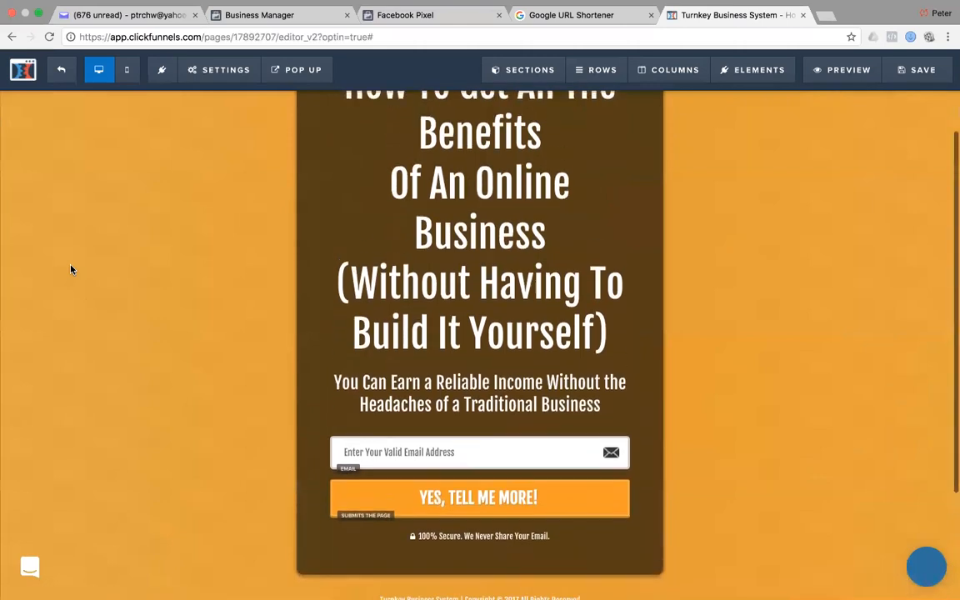
{"action": "scroll", "coordinate": [70, 269], "scroll_direction": "down", "scroll_amount": 3}
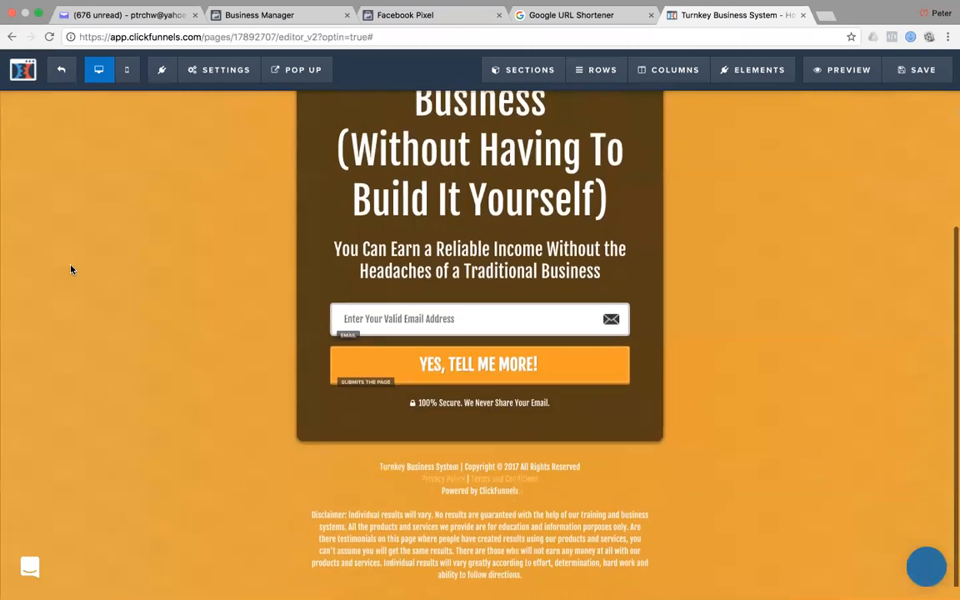
{"action": "scroll", "coordinate": [71, 269], "scroll_direction": "up", "scroll_amount": 5}
{"action": "left_click", "coordinate": [213, 67]}
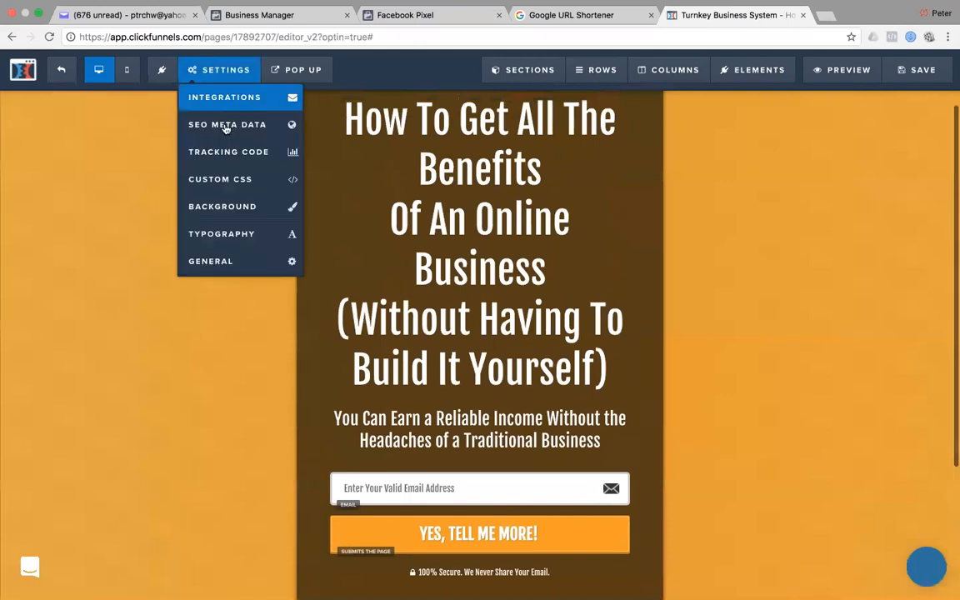
{"action": "left_click", "coordinate": [213, 207]}
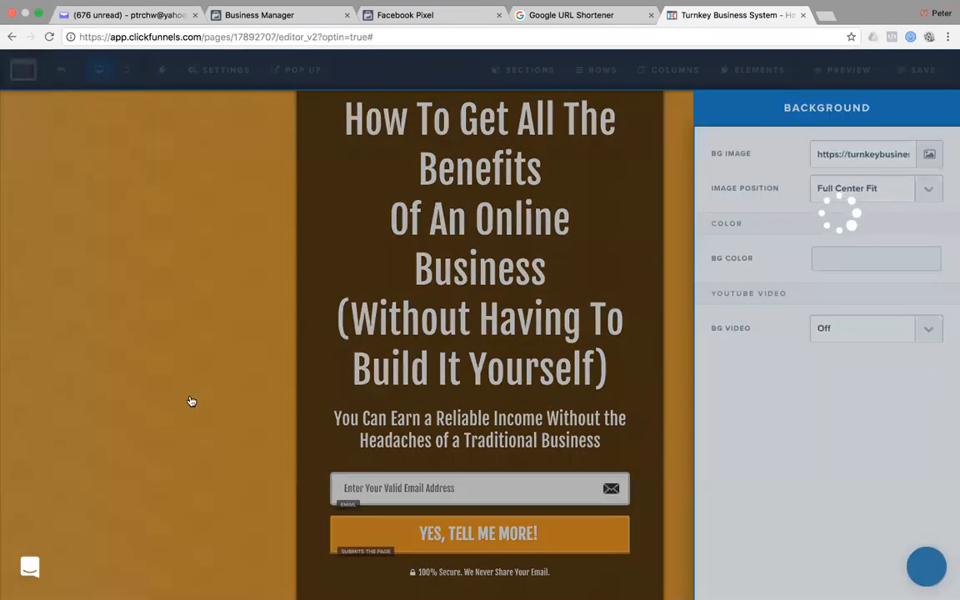
{"action": "key", "text": "super+Tab"}
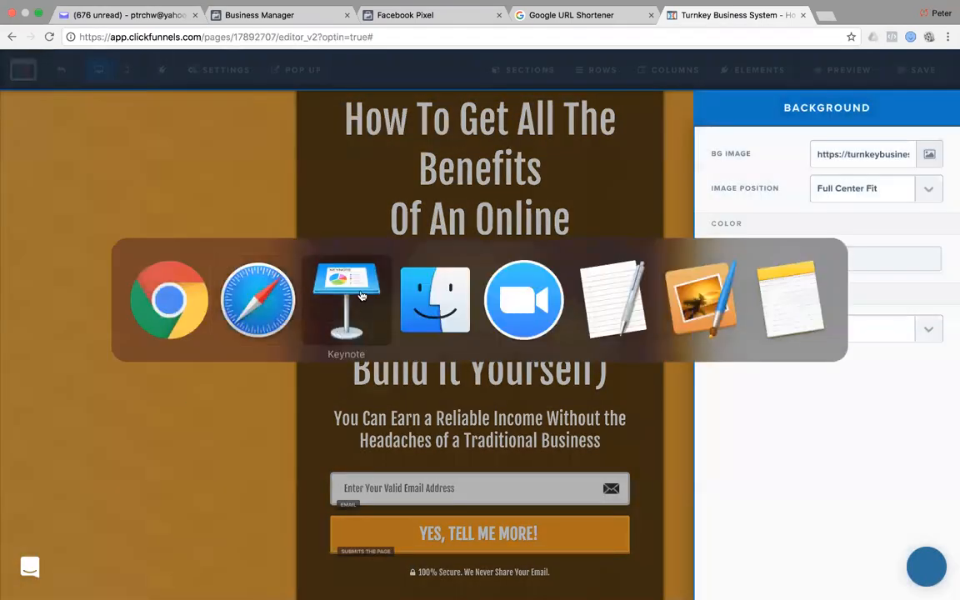
{"action": "key", "text": "super+shift+Tab"}
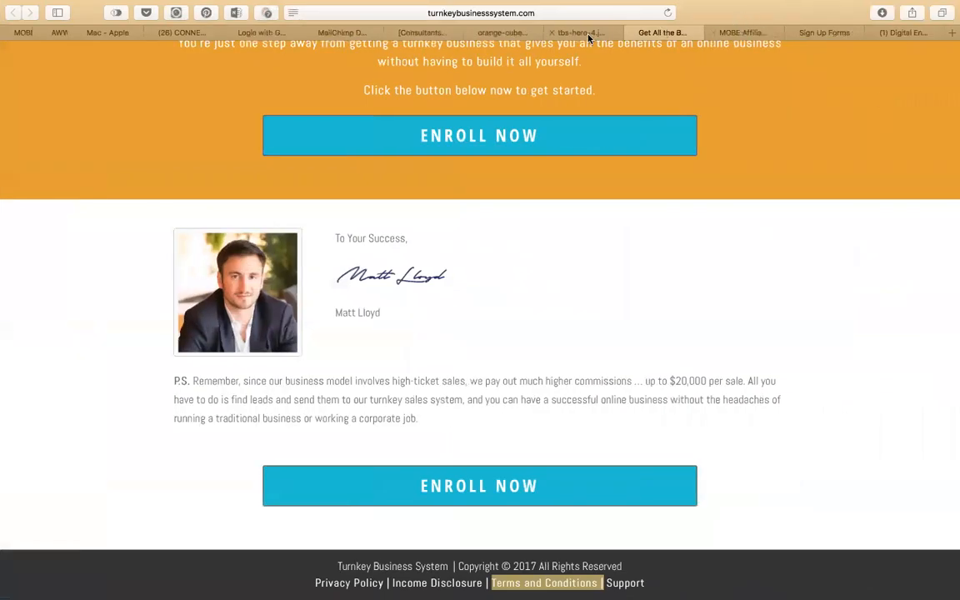
{"action": "left_click", "coordinate": [580, 32]}
{"action": "left_click", "coordinate": [573, 13]}
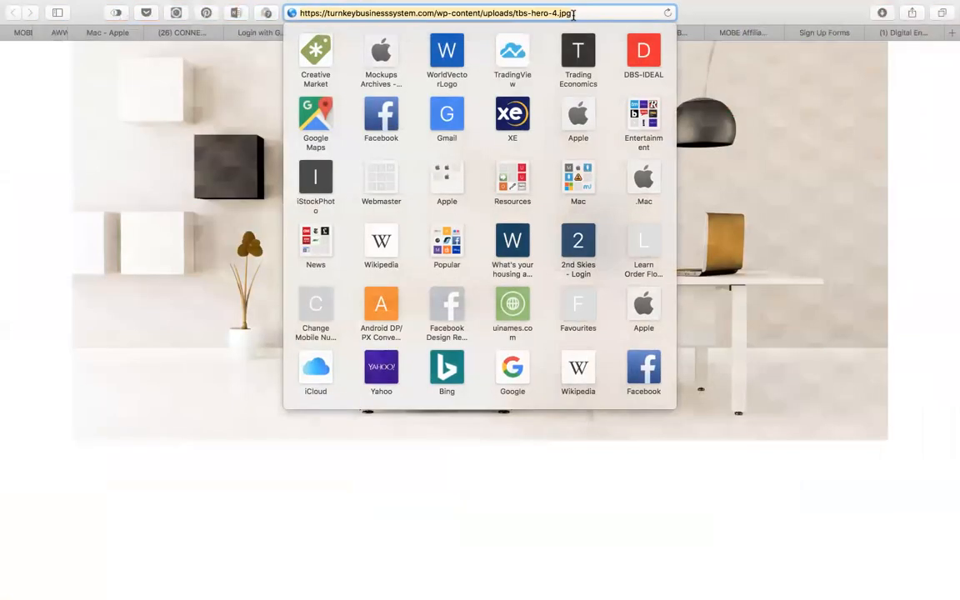
{"action": "key", "text": "super+Tab"}
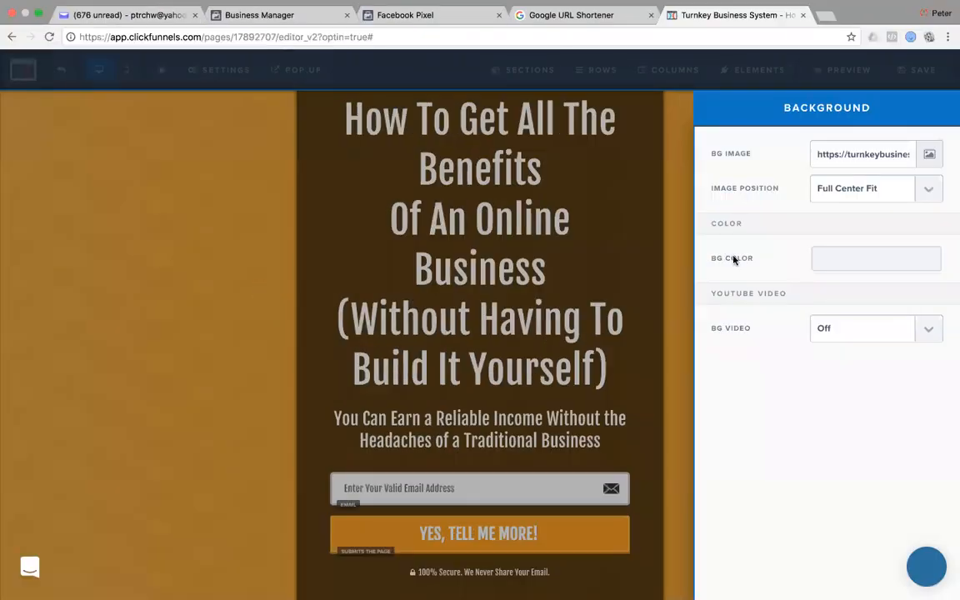
{"action": "key", "text": "super+v"}
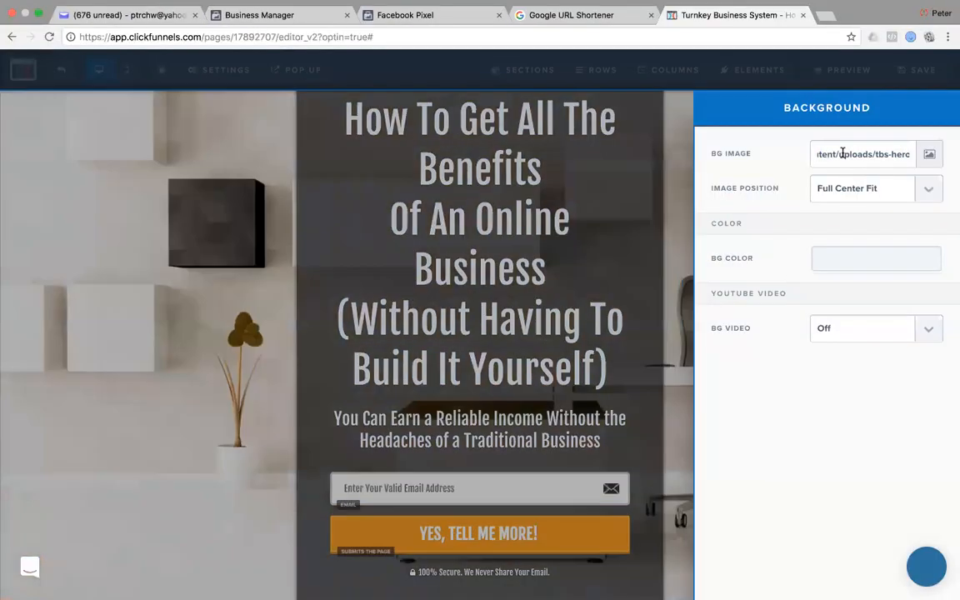
{"action": "left_click", "coordinate": [160, 325]}
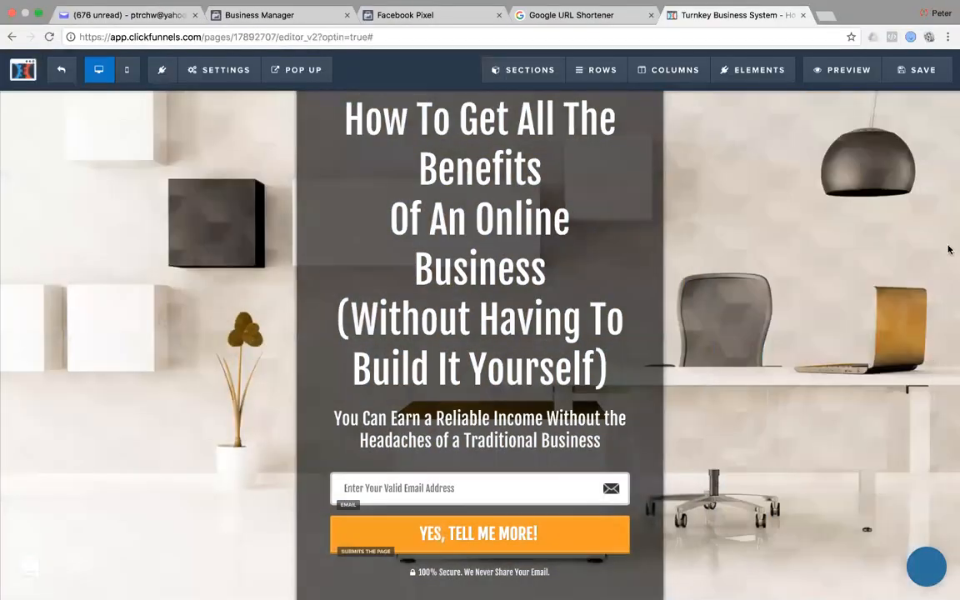
Round the orange opt-in button's corners to 5px.
{"action": "scroll", "coordinate": [845, 509], "scroll_direction": "down", "scroll_amount": 3}
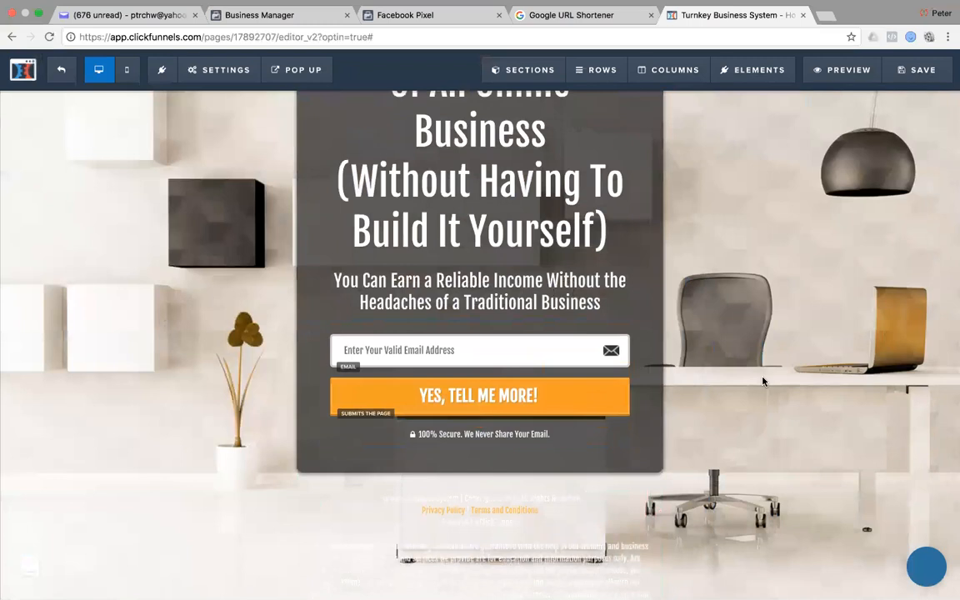
{"action": "mouse_move", "coordinate": [601, 390]}
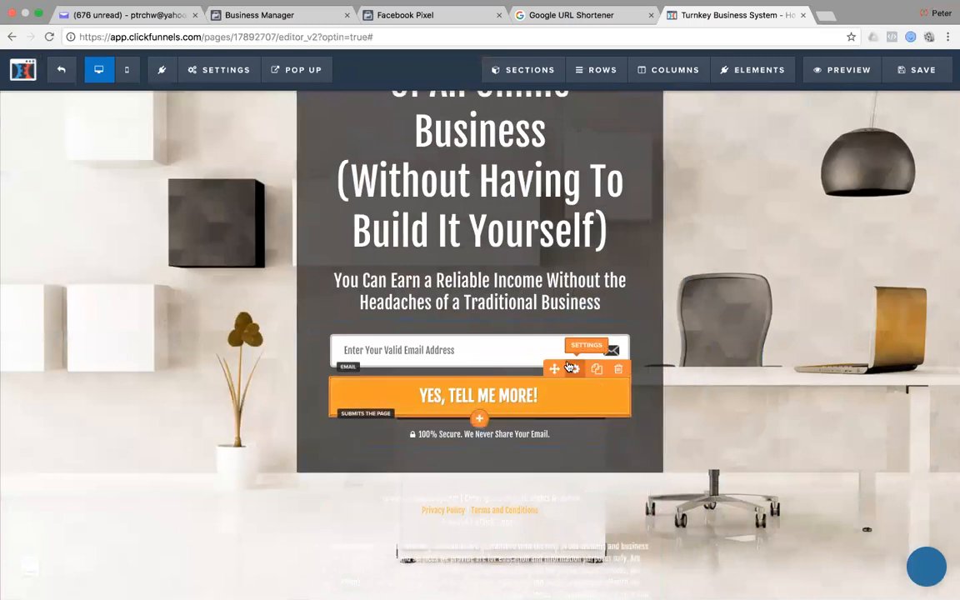
{"action": "left_click", "coordinate": [575, 370]}
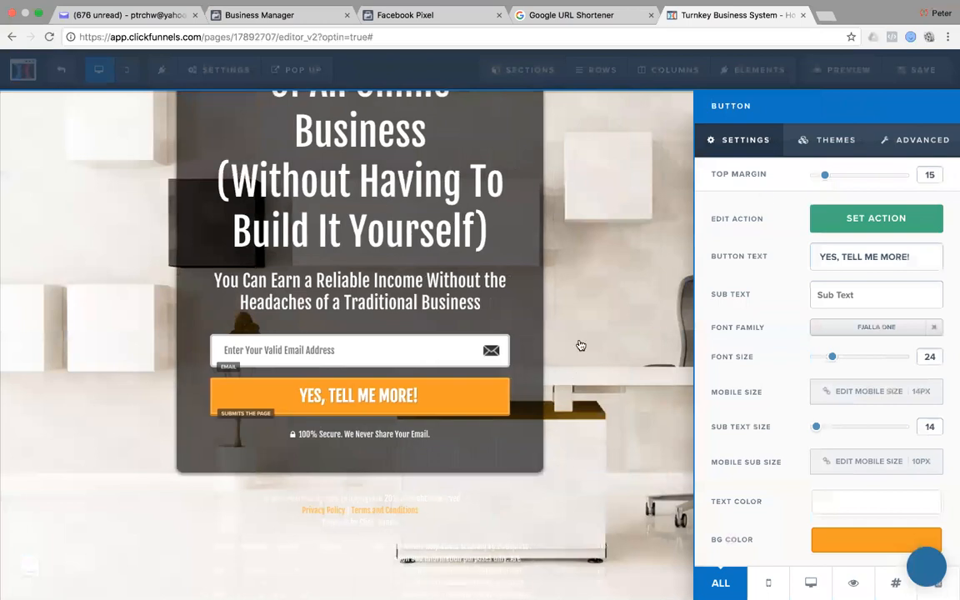
{"action": "left_click", "coordinate": [920, 144]}
{"action": "left_click", "coordinate": [930, 409]}
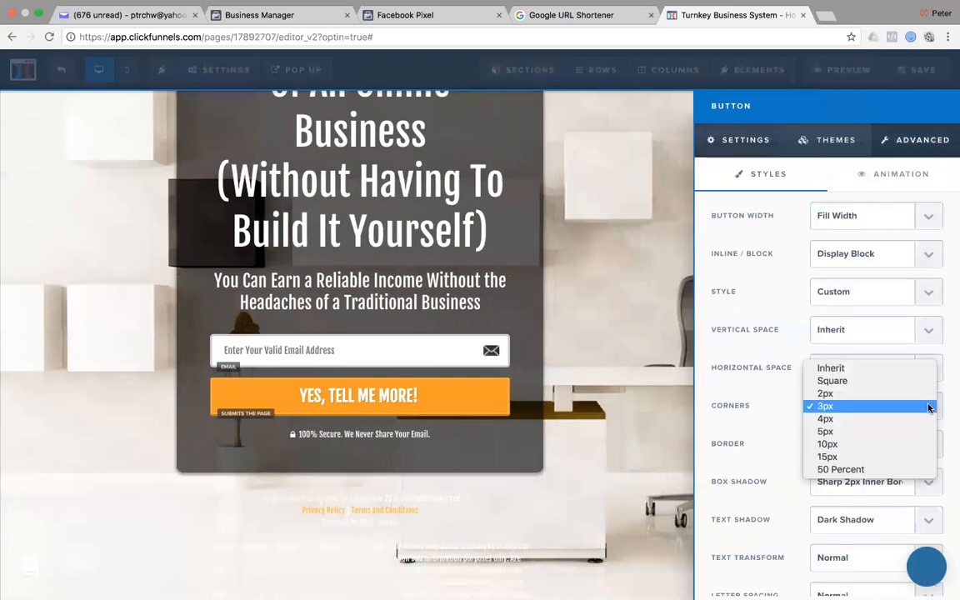
{"action": "left_click", "coordinate": [911, 428]}
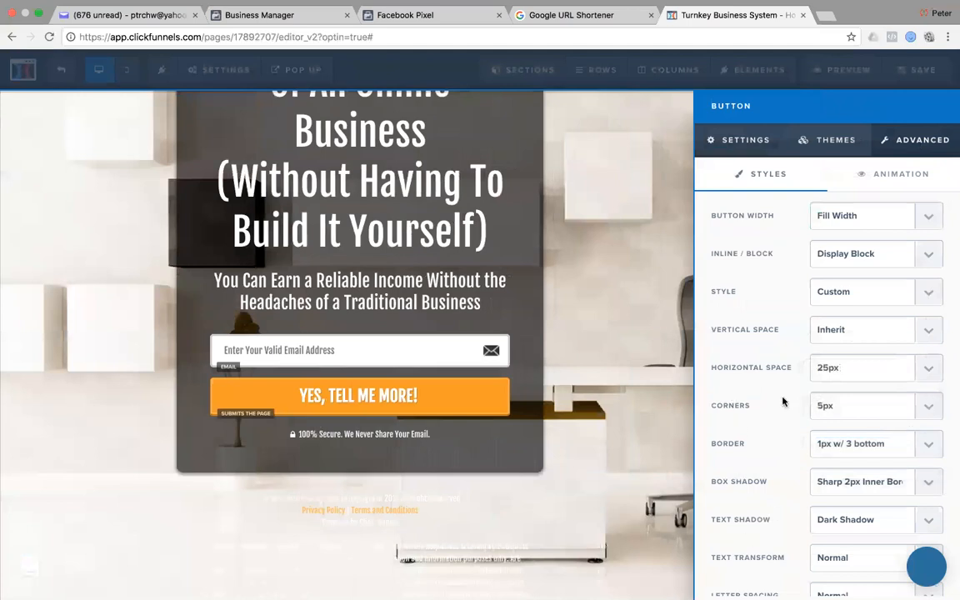
{"action": "left_click", "coordinate": [750, 145]}
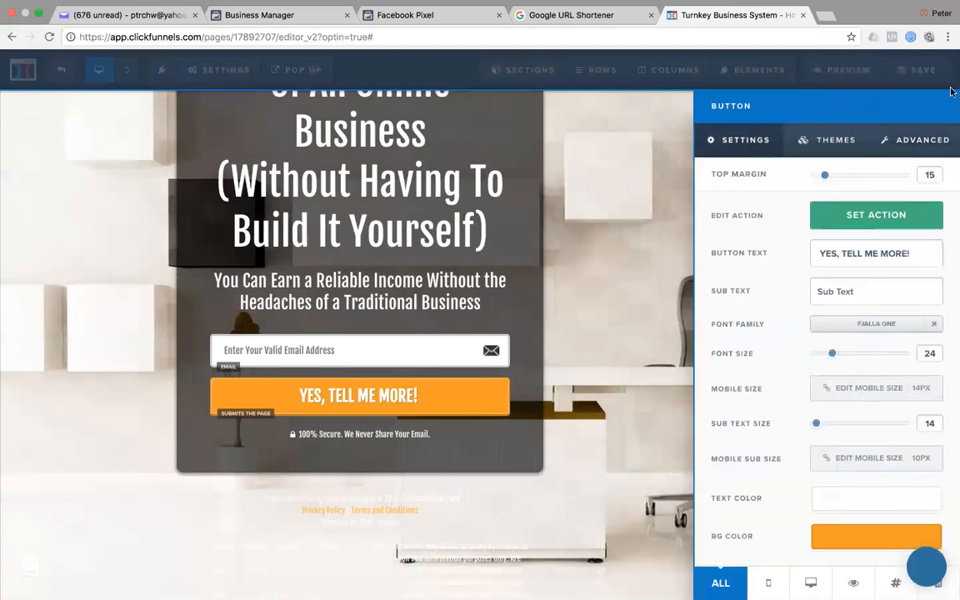
Give the button a Rocking (loop) effect and bring up the page Typography settings.
{"action": "left_click", "coordinate": [914, 142]}
{"action": "scroll", "coordinate": [718, 348], "scroll_direction": "down", "scroll_amount": 4}
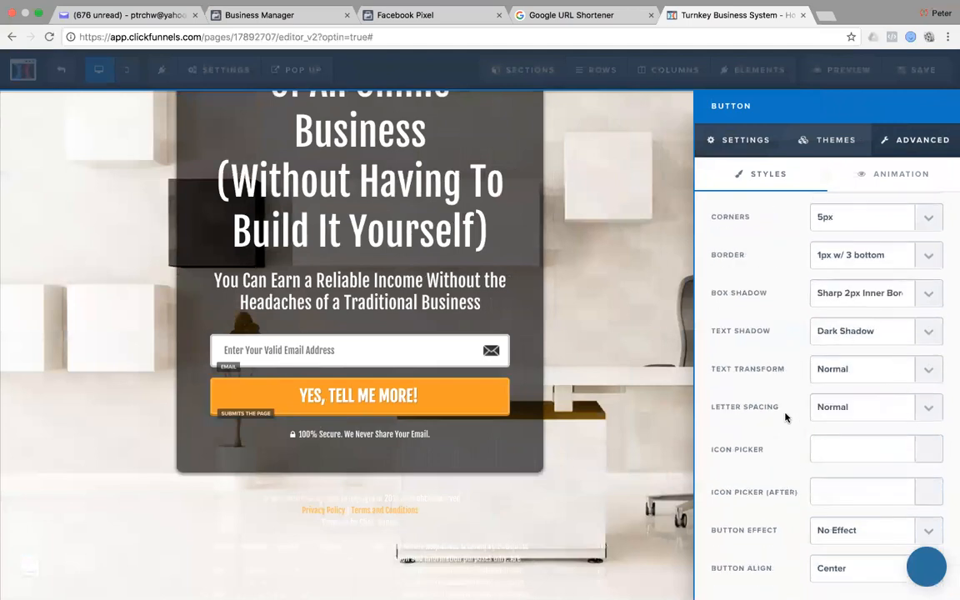
{"action": "left_click", "coordinate": [931, 534]}
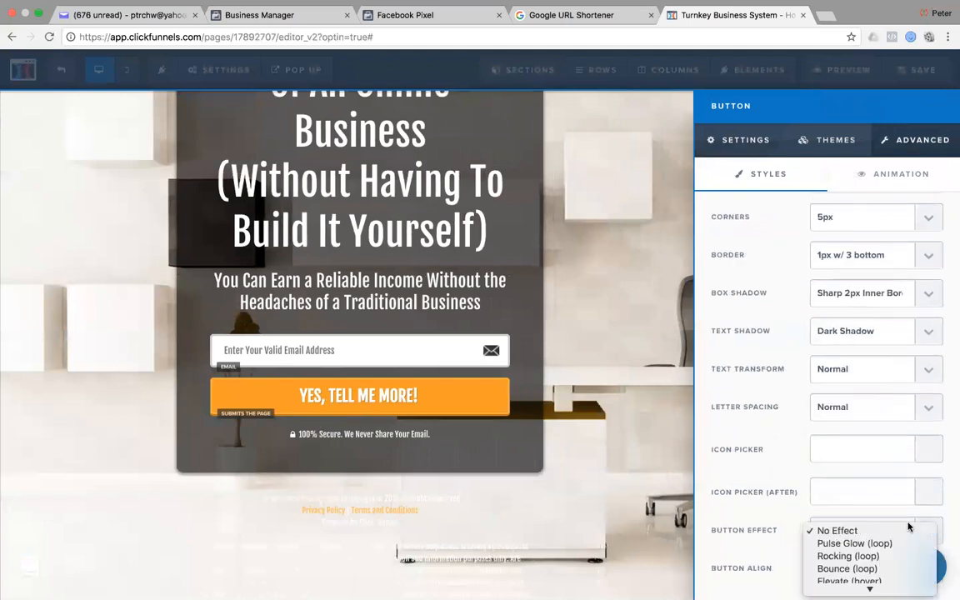
{"action": "left_click", "coordinate": [879, 558]}
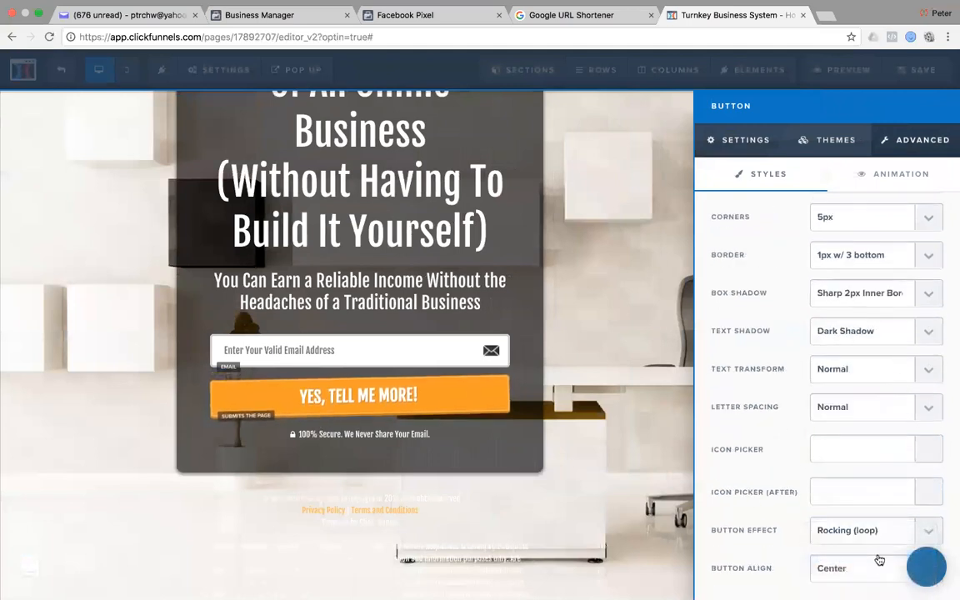
{"action": "left_click", "coordinate": [611, 311]}
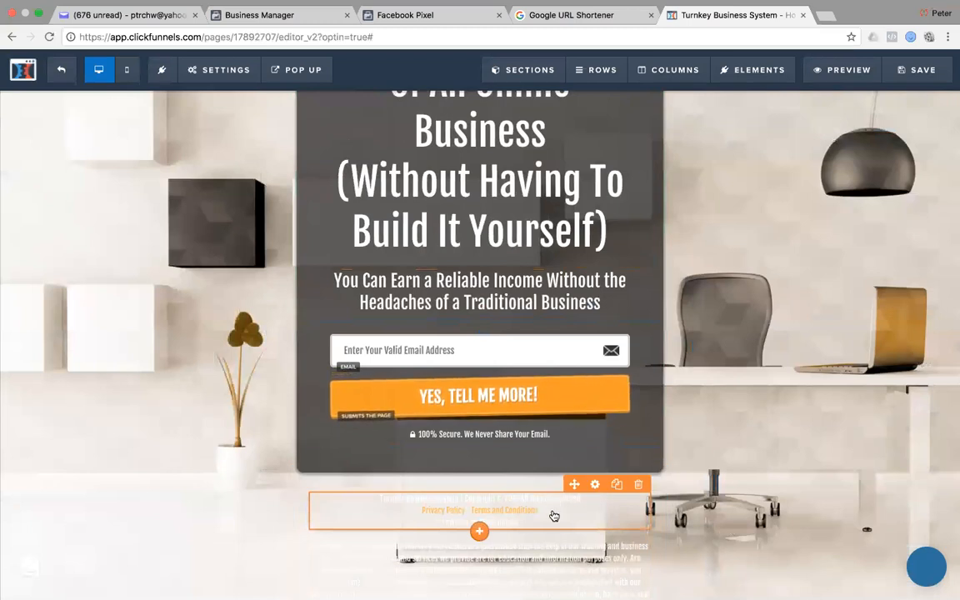
{"action": "left_click", "coordinate": [222, 70]}
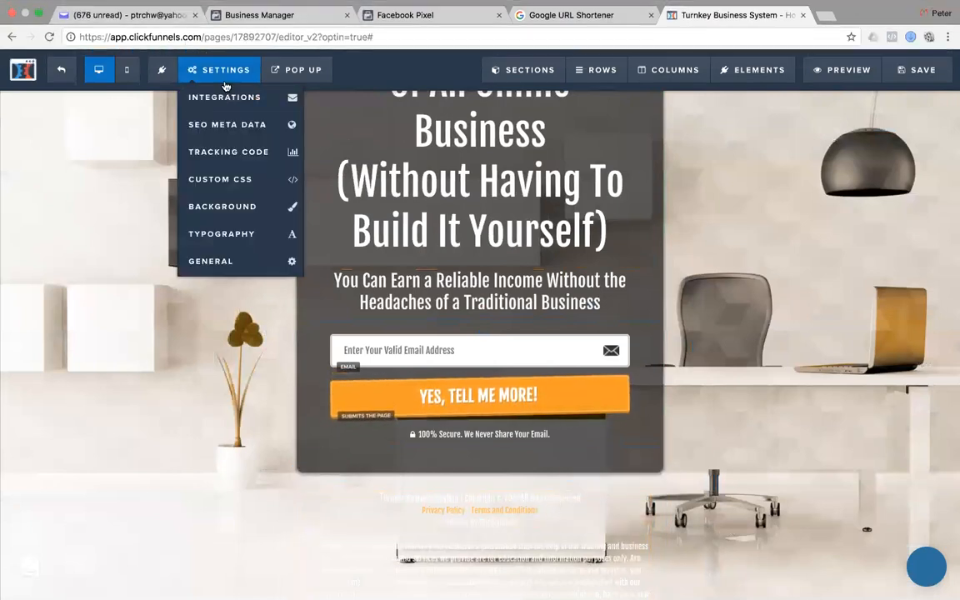
{"action": "left_click", "coordinate": [219, 234]}
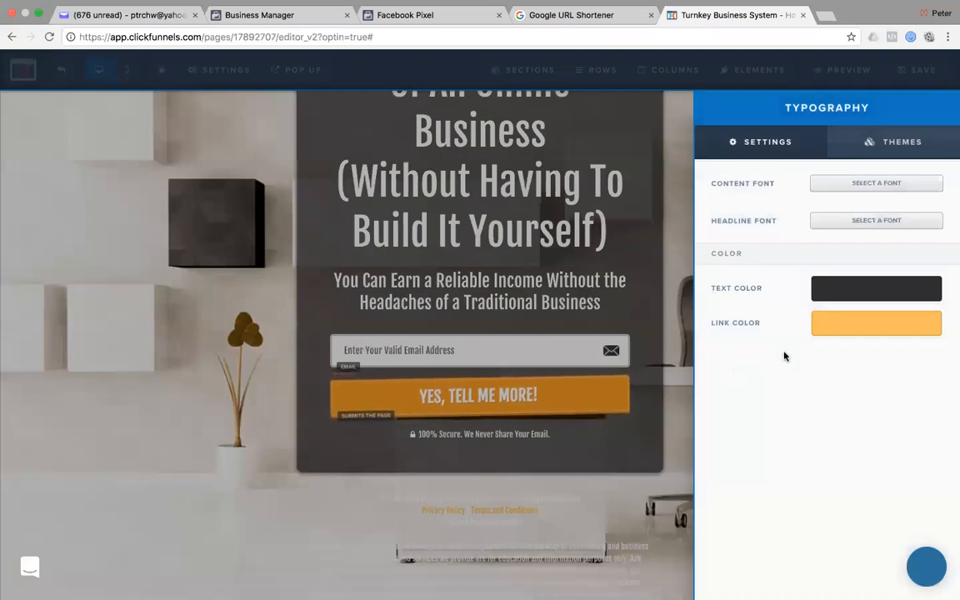
Change the page link colour to light blue rgb(65, 183, 216).
{"action": "left_click", "coordinate": [871, 331]}
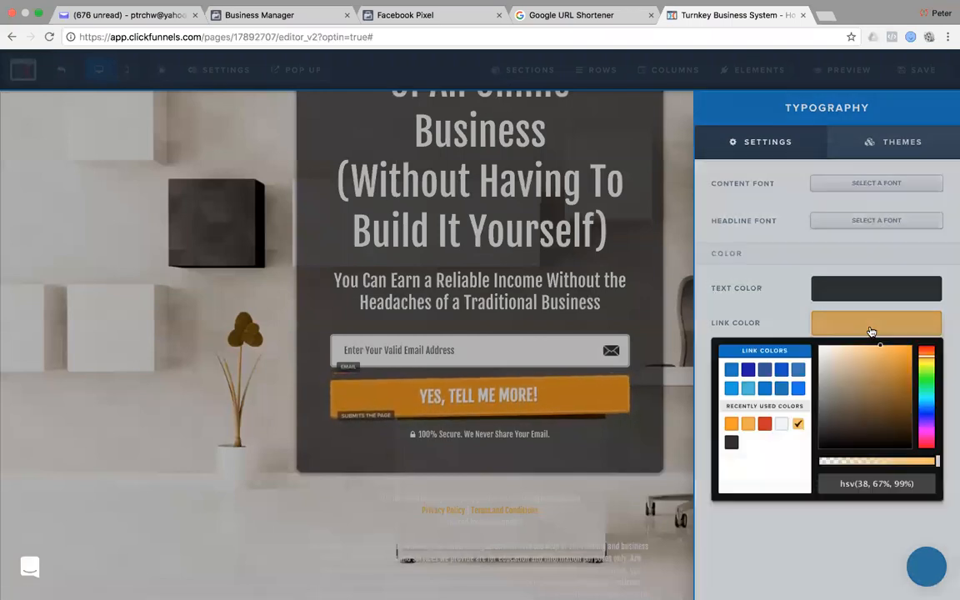
{"action": "left_click", "coordinate": [732, 389]}
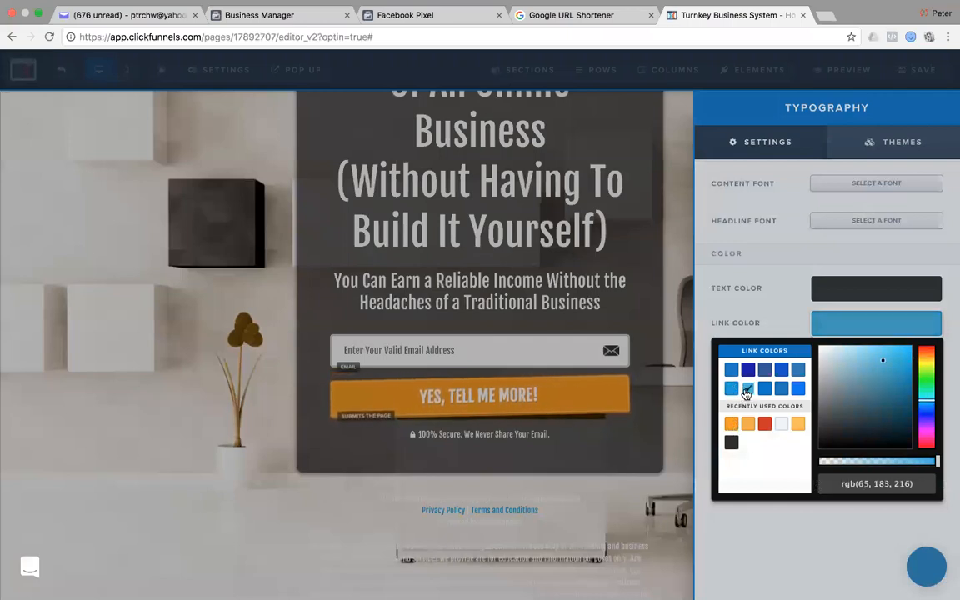
{"action": "left_click", "coordinate": [676, 497]}
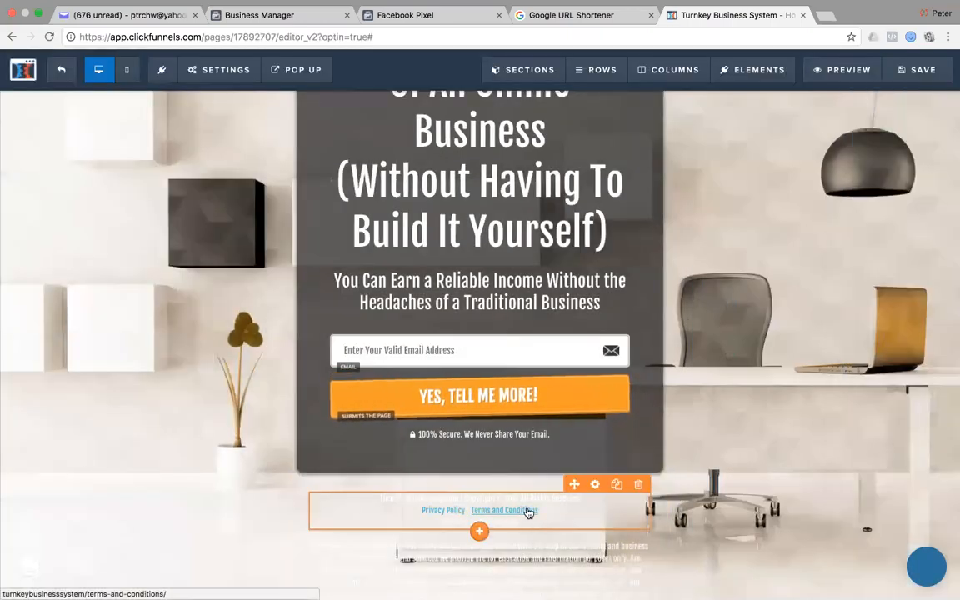
{"action": "scroll", "coordinate": [786, 514], "scroll_direction": "down", "scroll_amount": 1}
{"action": "scroll", "coordinate": [787, 514], "scroll_direction": "up", "scroll_amount": 3}
{"action": "scroll", "coordinate": [787, 514], "scroll_direction": "down", "scroll_amount": 3}
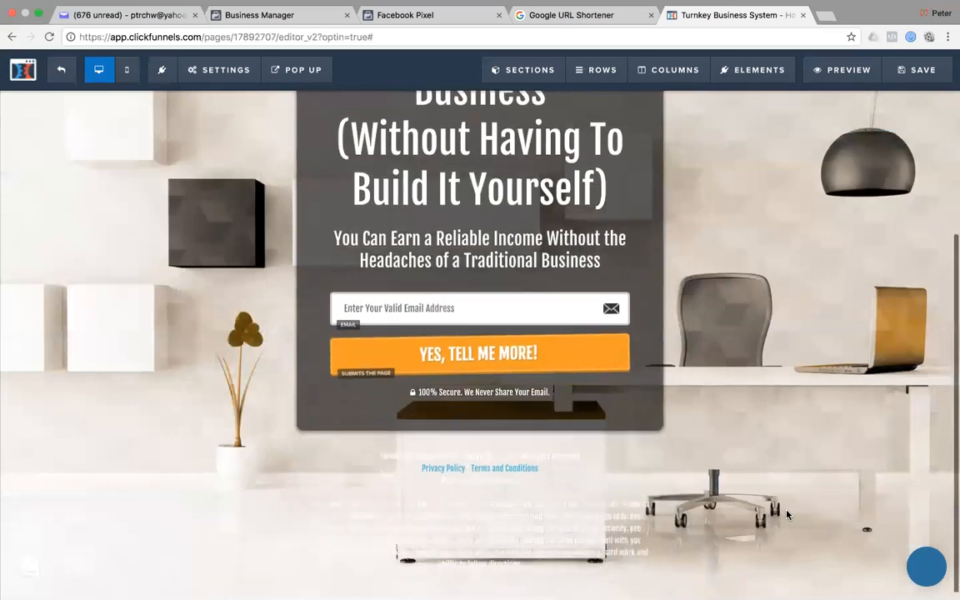
{"action": "scroll", "coordinate": [787, 514], "scroll_direction": "up", "scroll_amount": 1}
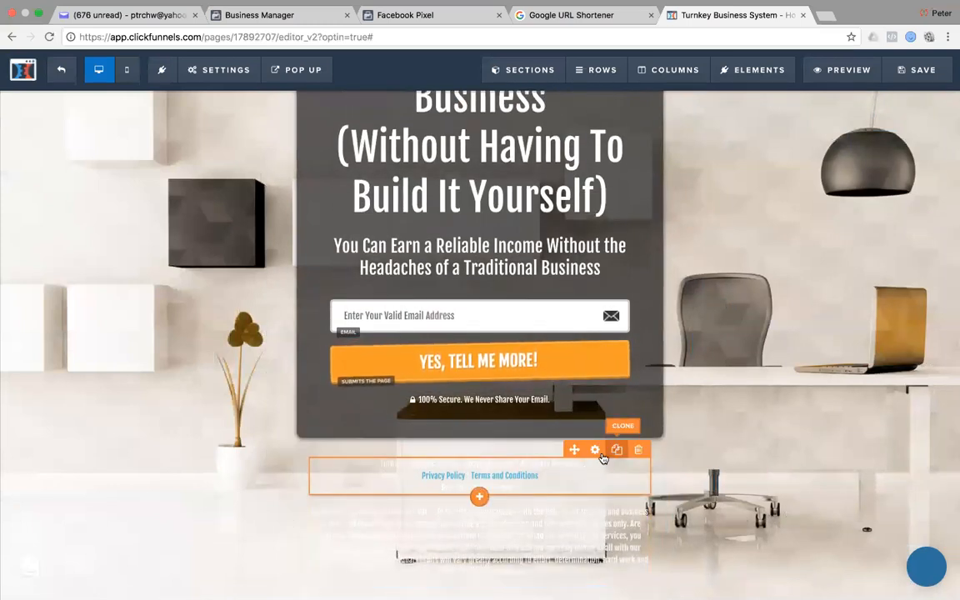
Make the footer copyright line and disclaimer text grey #888888.
{"action": "left_click", "coordinate": [596, 451]}
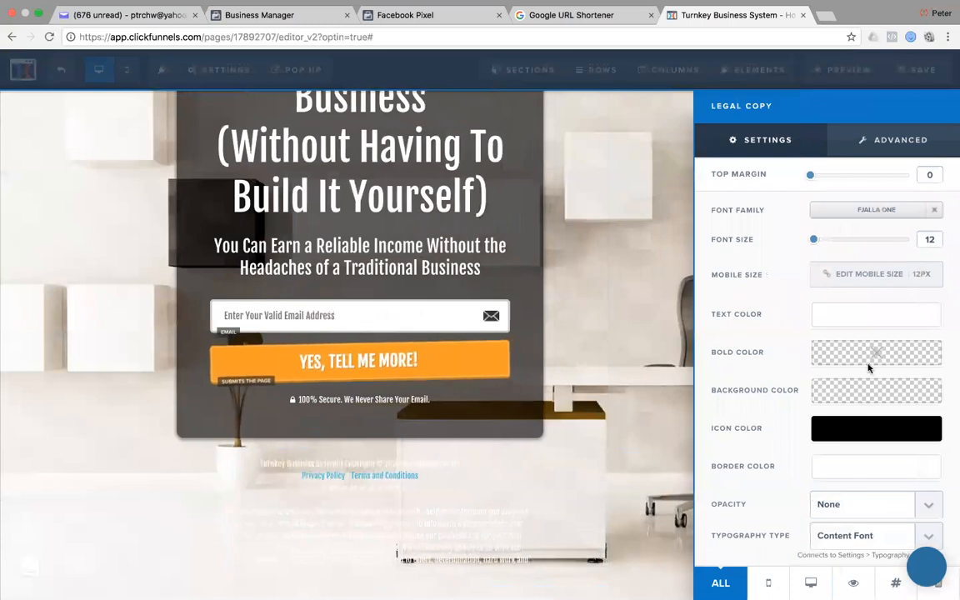
{"action": "left_click", "coordinate": [867, 315]}
{"action": "left_click", "coordinate": [749, 380]}
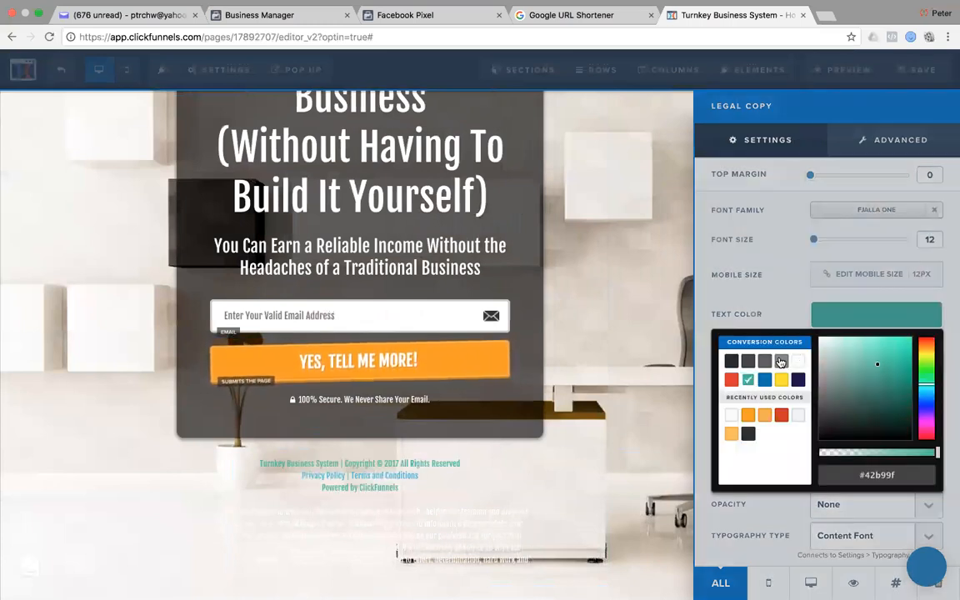
{"action": "left_click", "coordinate": [781, 360]}
{"action": "left_click", "coordinate": [575, 354]}
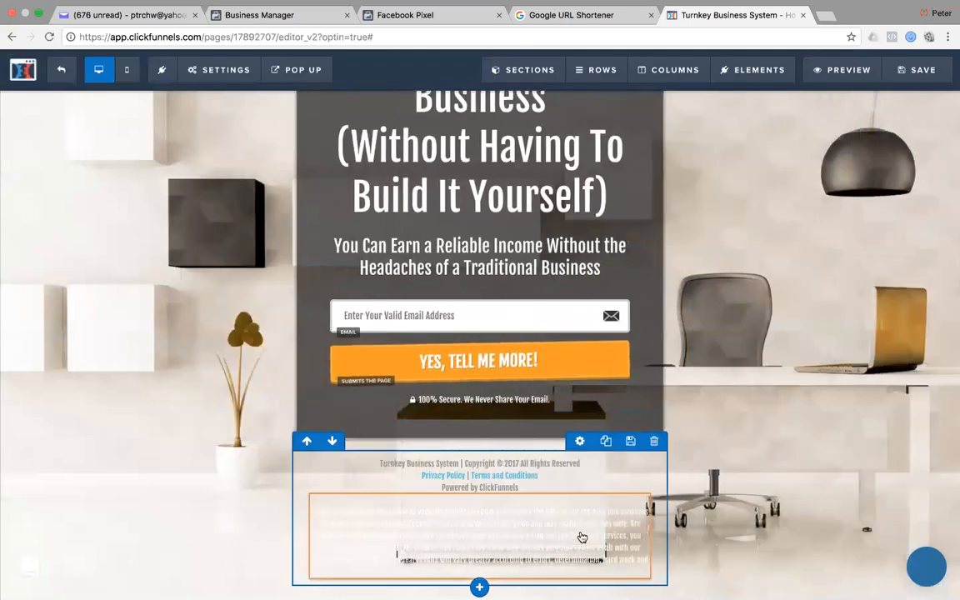
{"action": "left_click", "coordinate": [595, 486]}
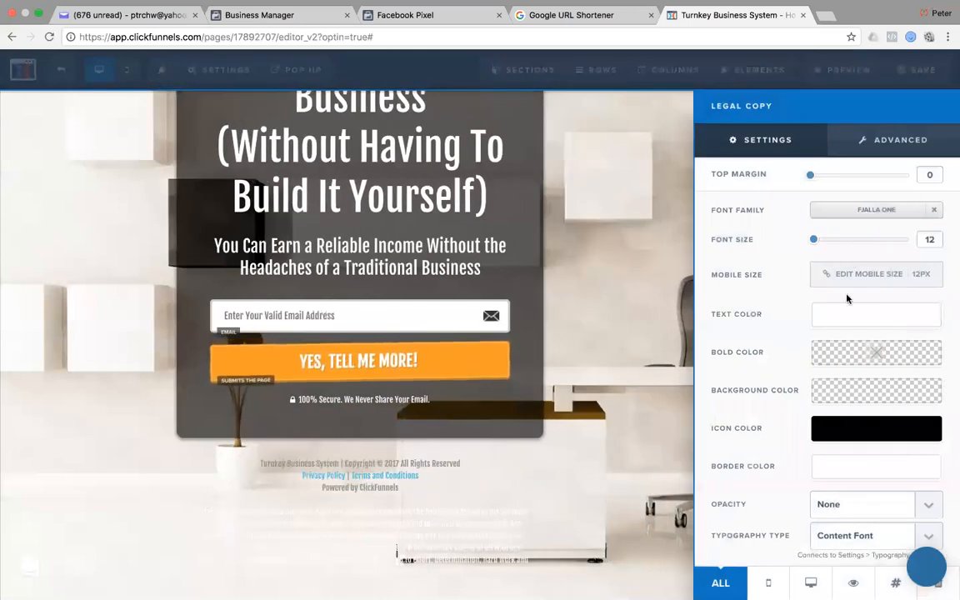
{"action": "left_click", "coordinate": [841, 318]}
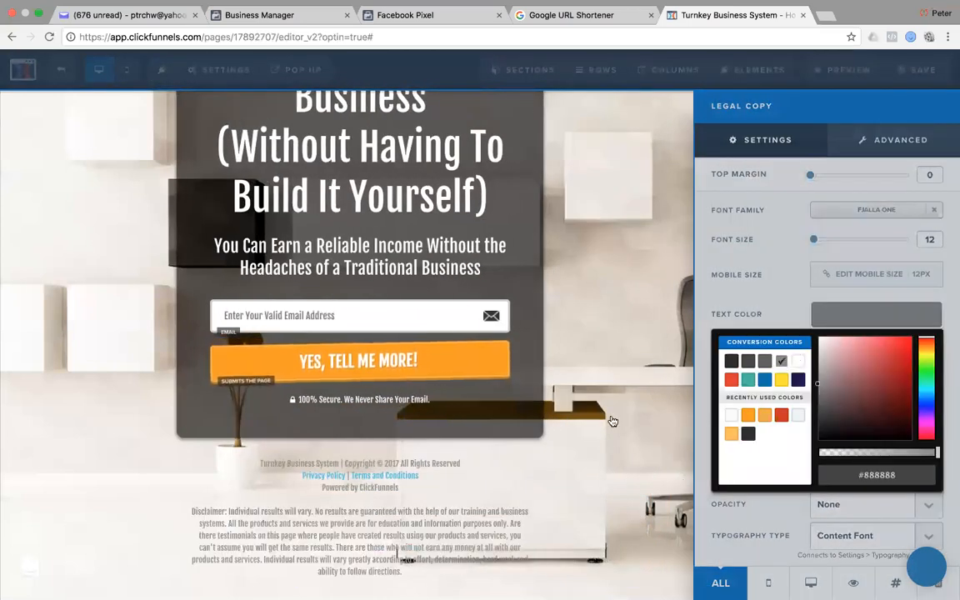
{"action": "left_click", "coordinate": [613, 421]}
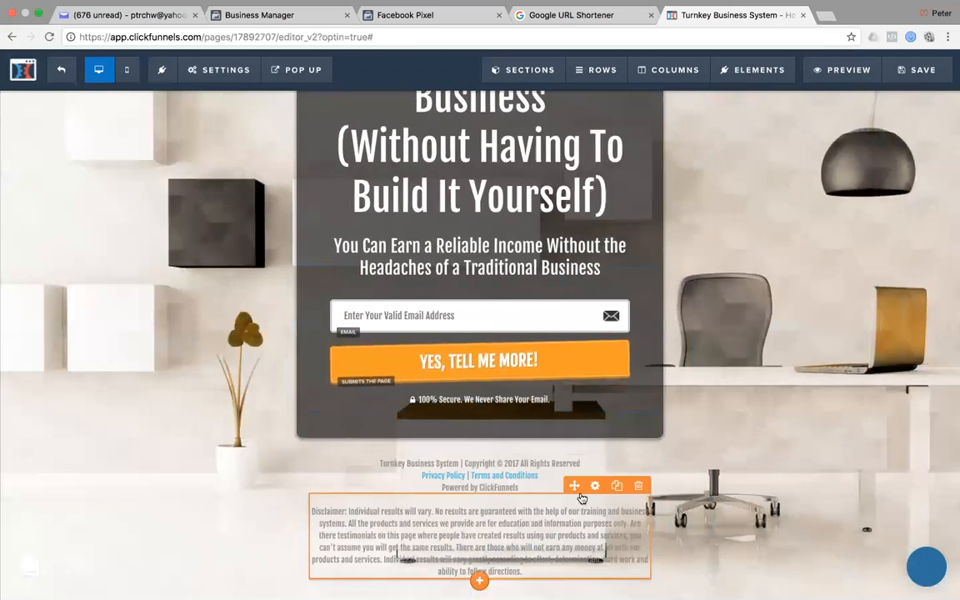
Switch the footer copyright line's font from Fjalla One to Source Sans Pro.
{"action": "left_click", "coordinate": [595, 486]}
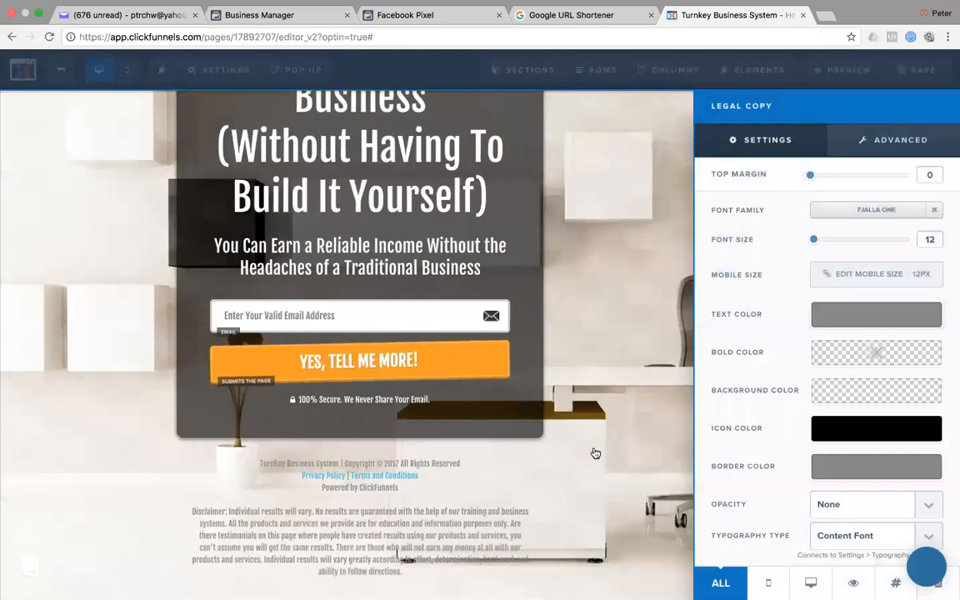
{"action": "left_click", "coordinate": [869, 210]}
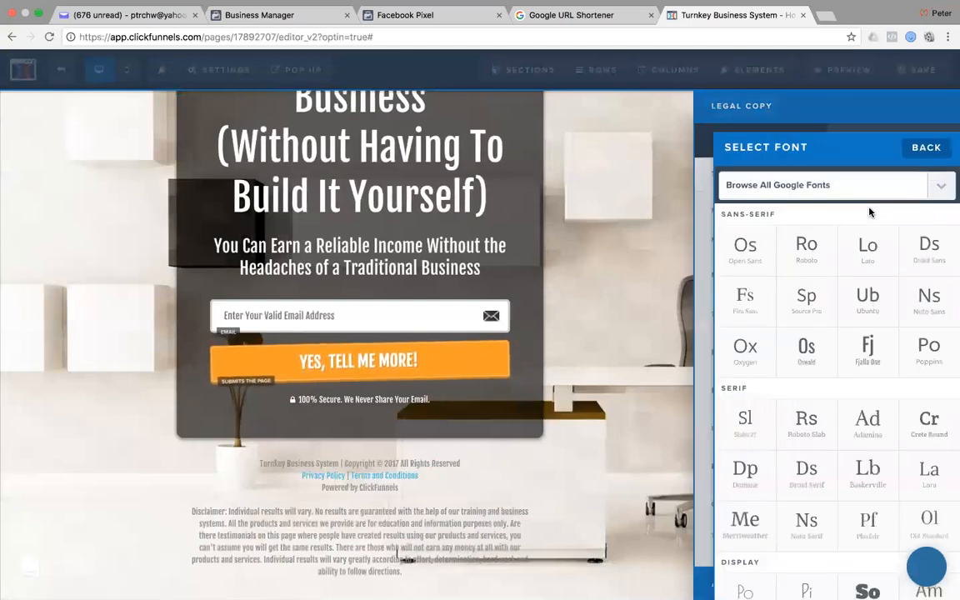
{"action": "left_click", "coordinate": [808, 294]}
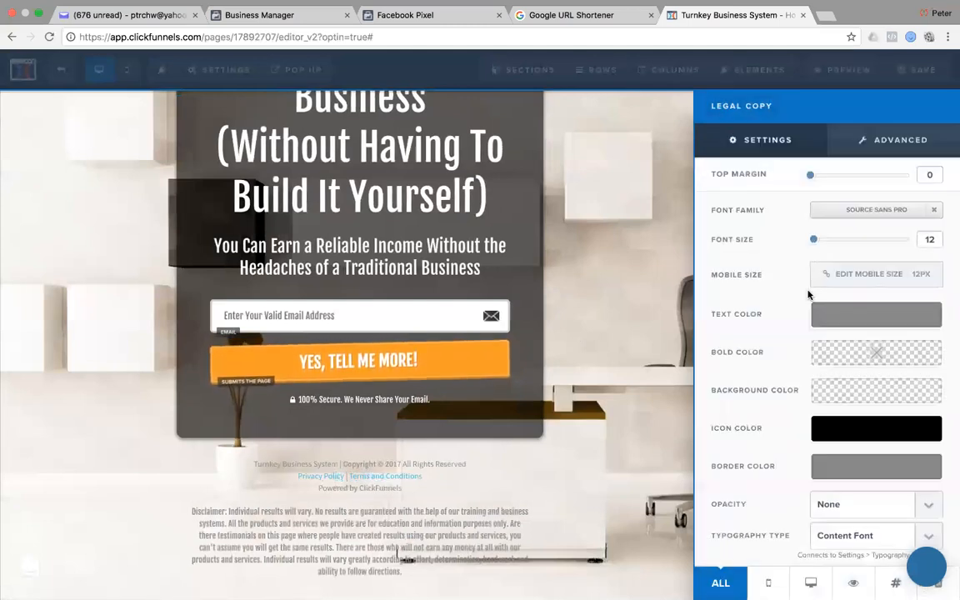
{"action": "left_click", "coordinate": [482, 536]}
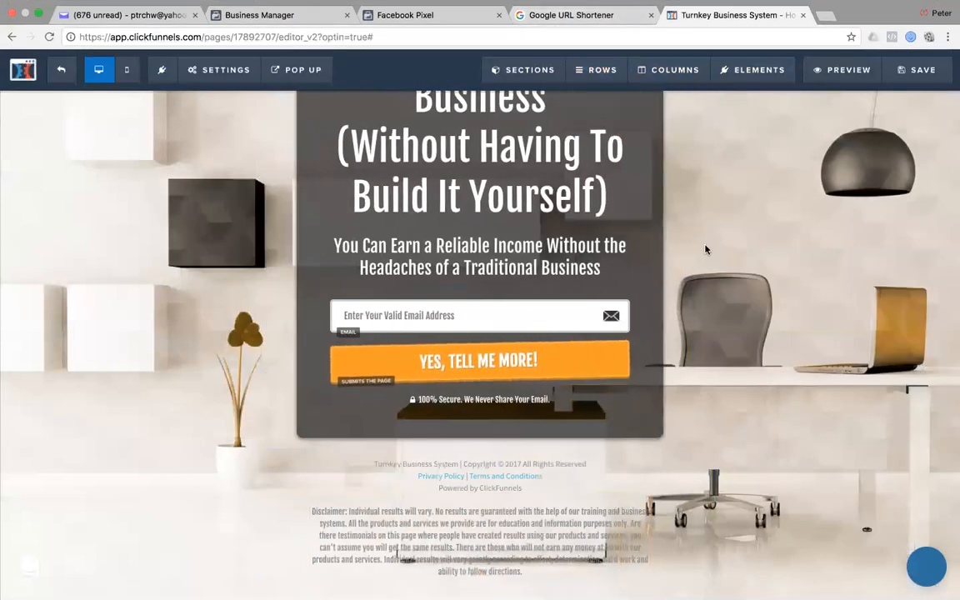
{"action": "key", "text": "super+Tab"}
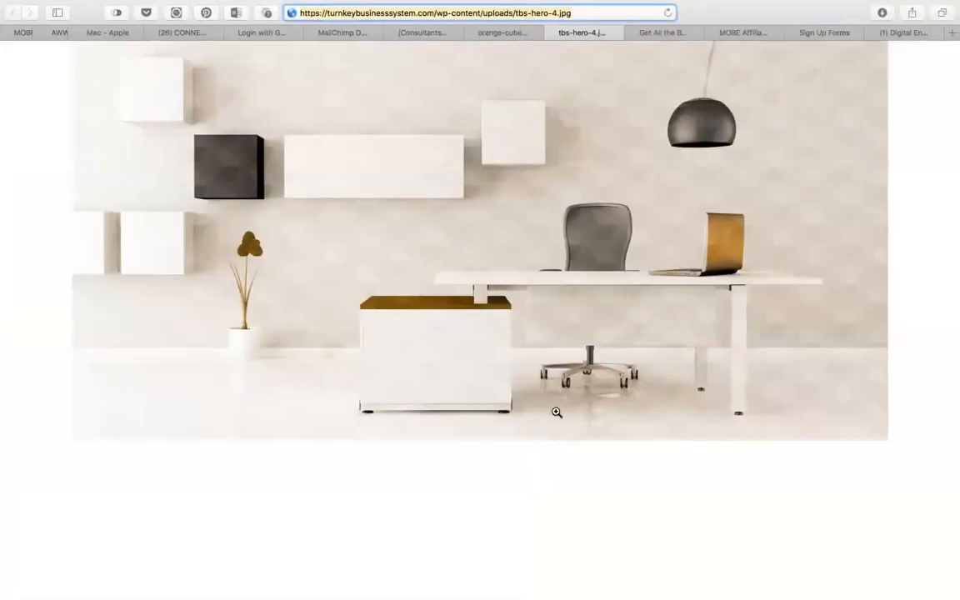
{"action": "left_click", "coordinate": [500, 32]}
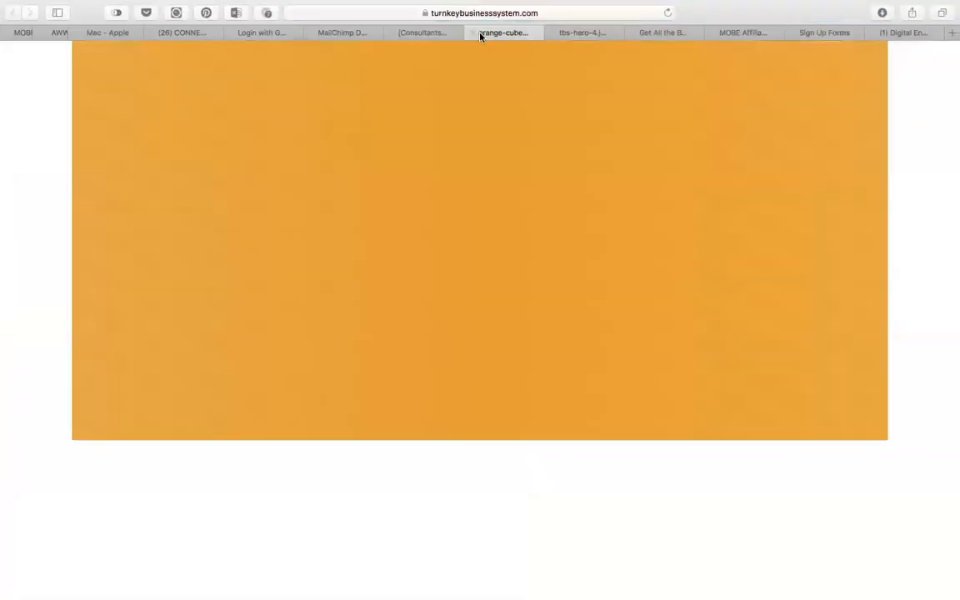
{"action": "left_click", "coordinate": [660, 33]}
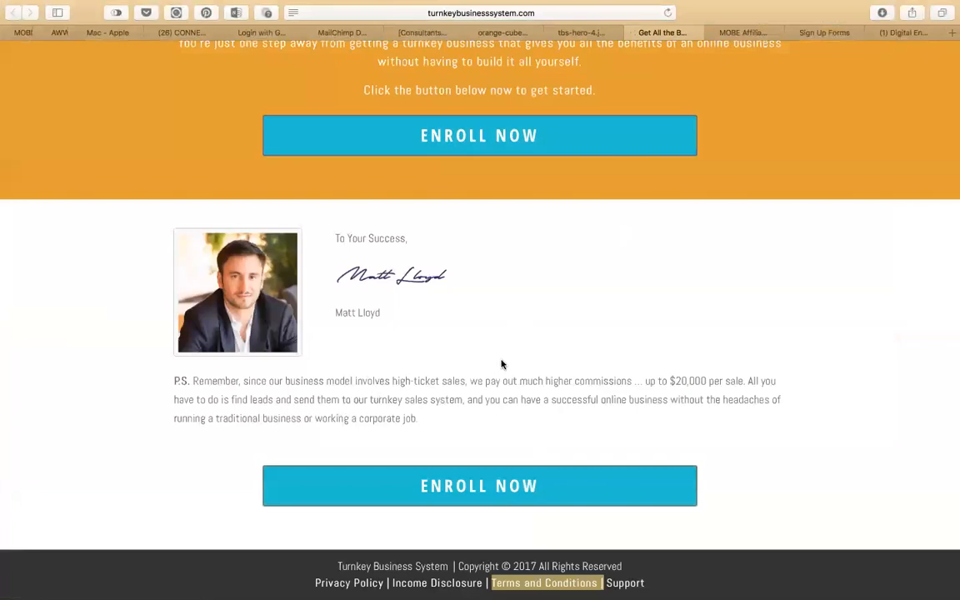
{"action": "key", "text": "super+Tab"}
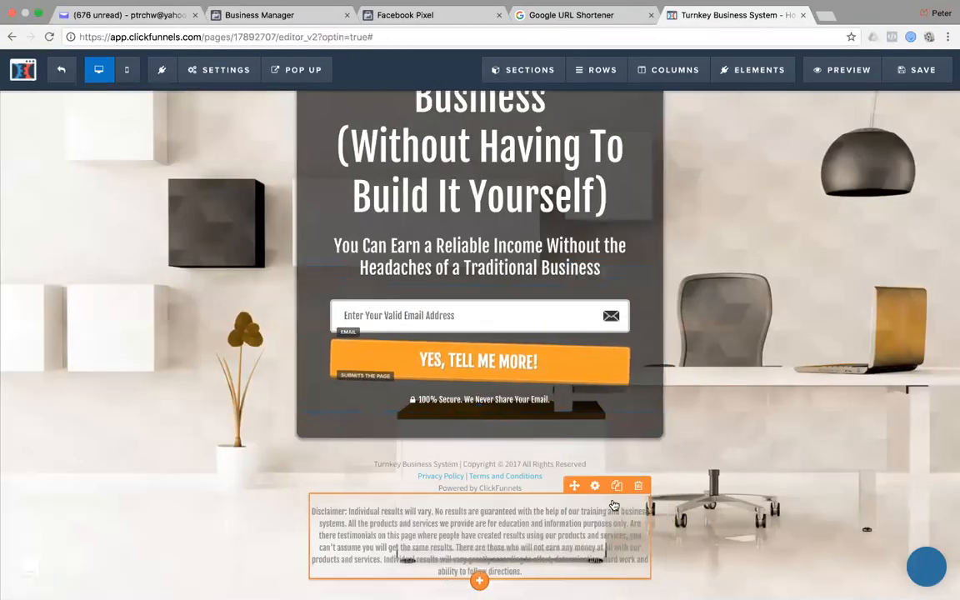
Change the footer disclaimer text font from Fjalla One to Source Sans Pro.
{"action": "left_click", "coordinate": [595, 485]}
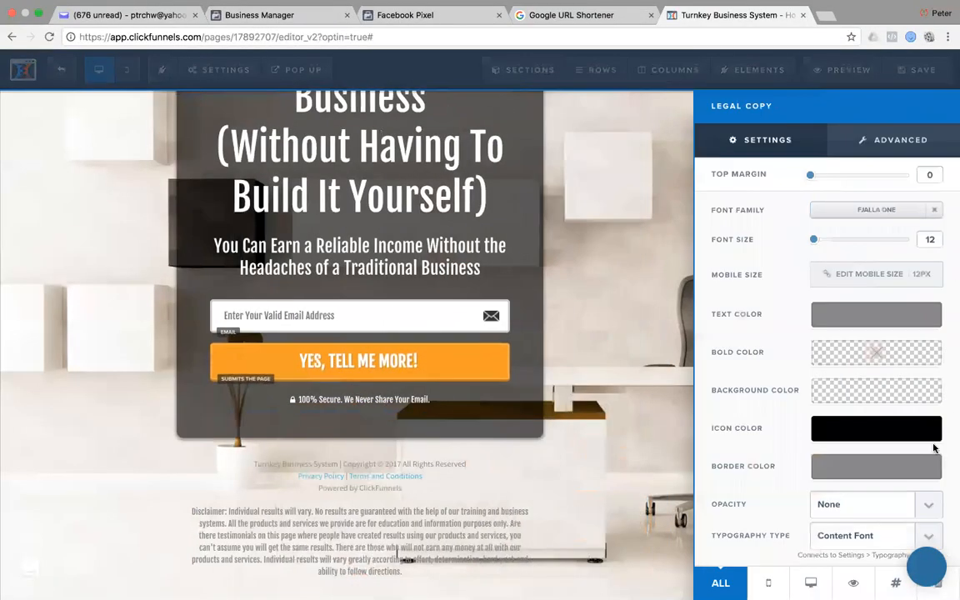
{"action": "left_click", "coordinate": [858, 210]}
{"action": "left_click", "coordinate": [807, 300]}
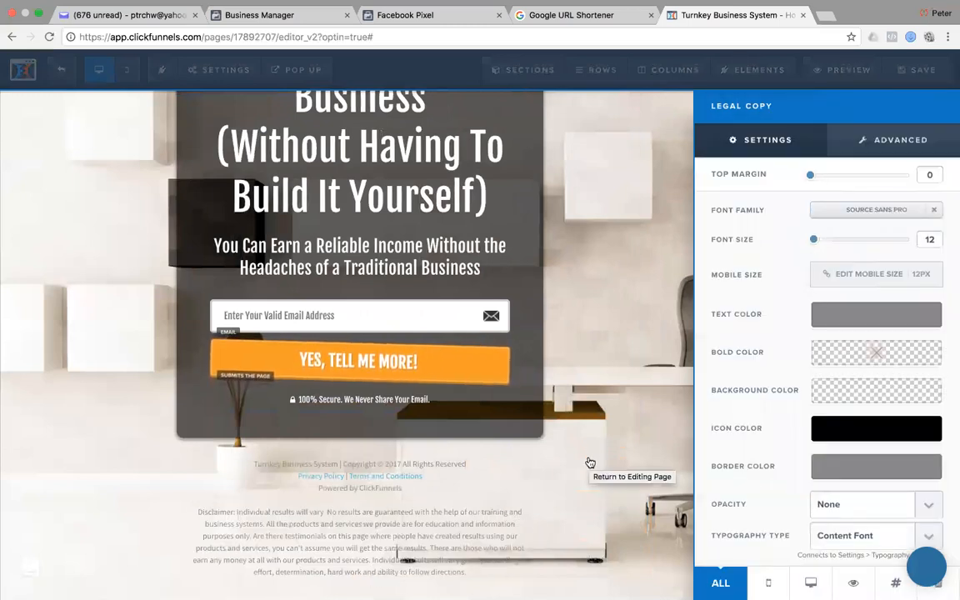
{"action": "left_click", "coordinate": [634, 205]}
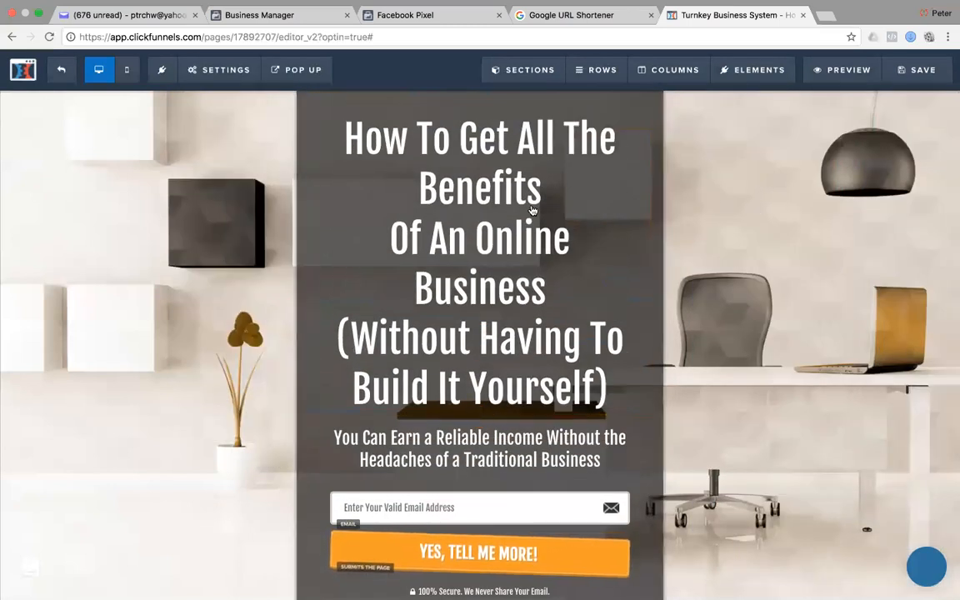
Add an empty full-width section and move it above the headline box.
{"action": "scroll", "coordinate": [532, 210], "scroll_direction": "down", "scroll_amount": 5}
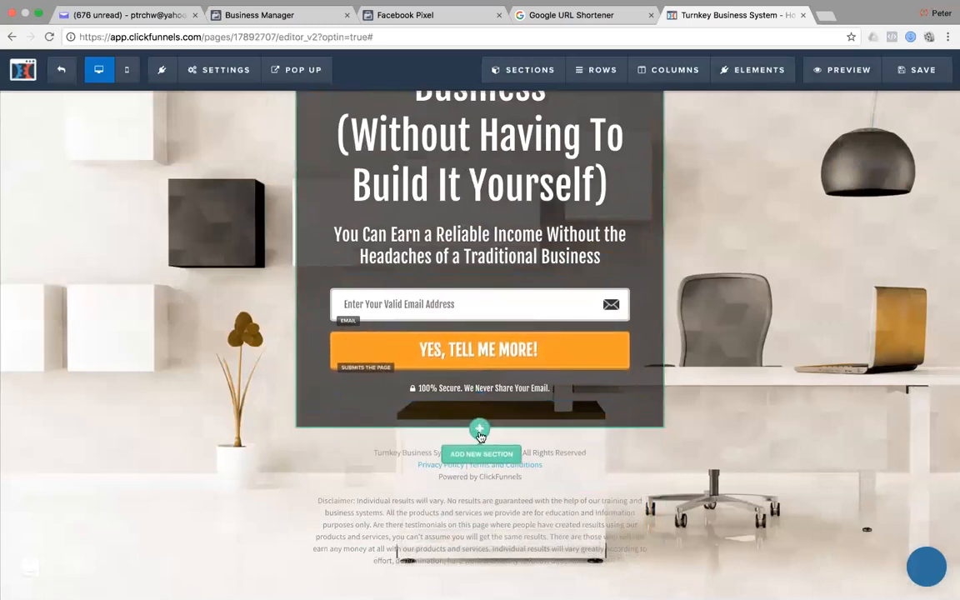
{"action": "left_click", "coordinate": [481, 454]}
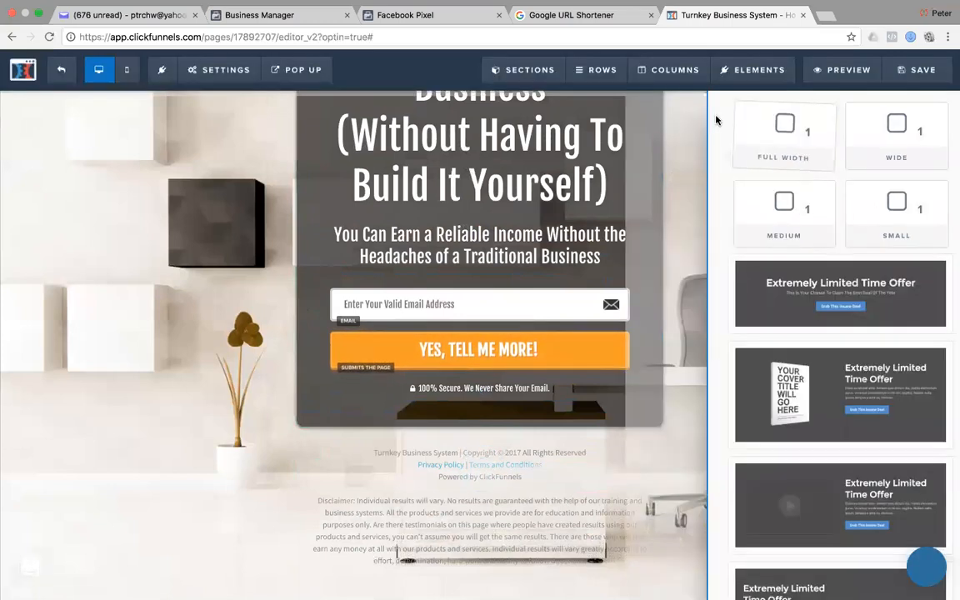
{"action": "left_click", "coordinate": [720, 124]}
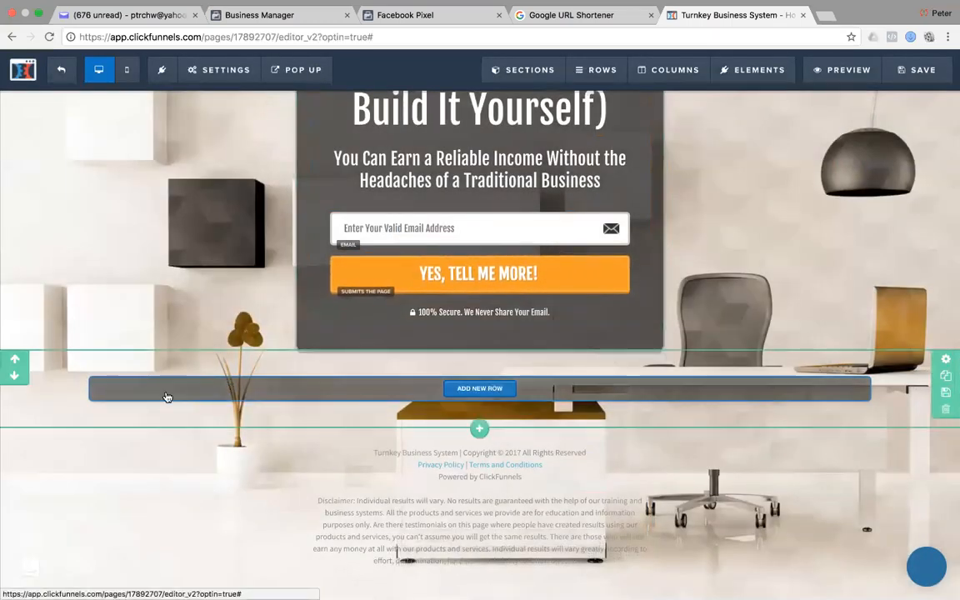
{"action": "left_click", "coordinate": [15, 359]}
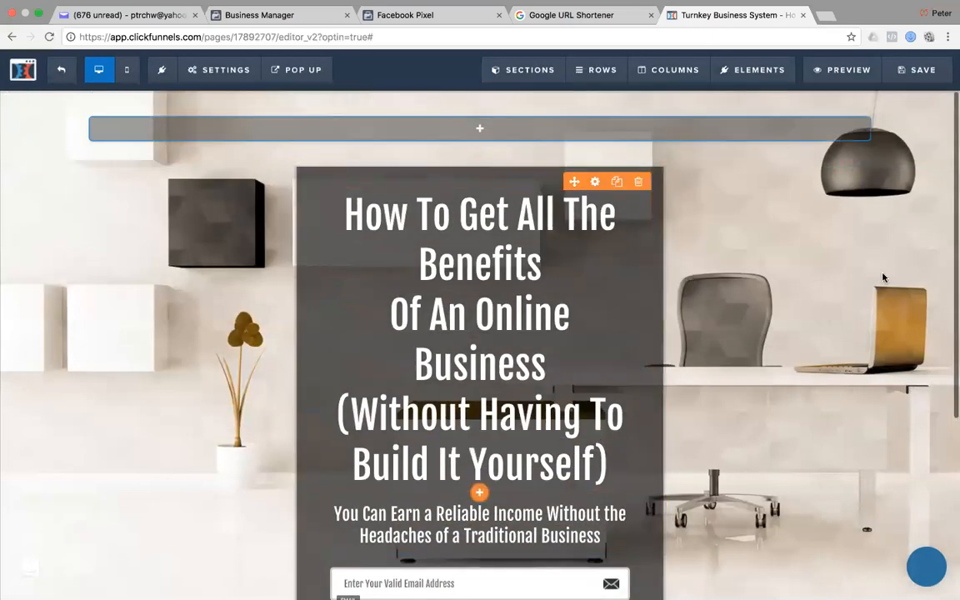
{"action": "key", "text": "super+Tab"}
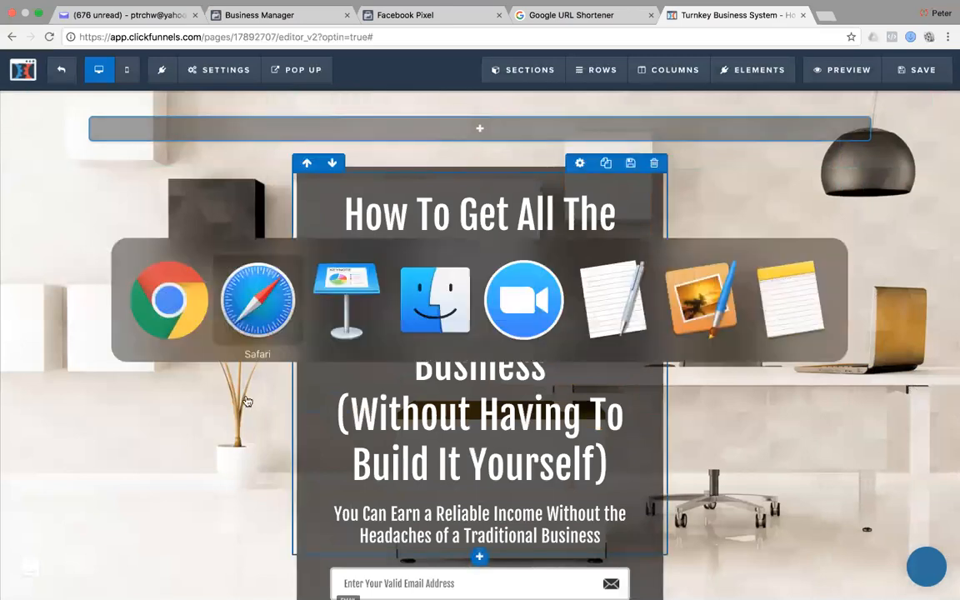
{"action": "left_click", "coordinate": [282, 296]}
{"action": "scroll", "coordinate": [640, 262], "scroll_direction": "up", "scroll_amount": 12}
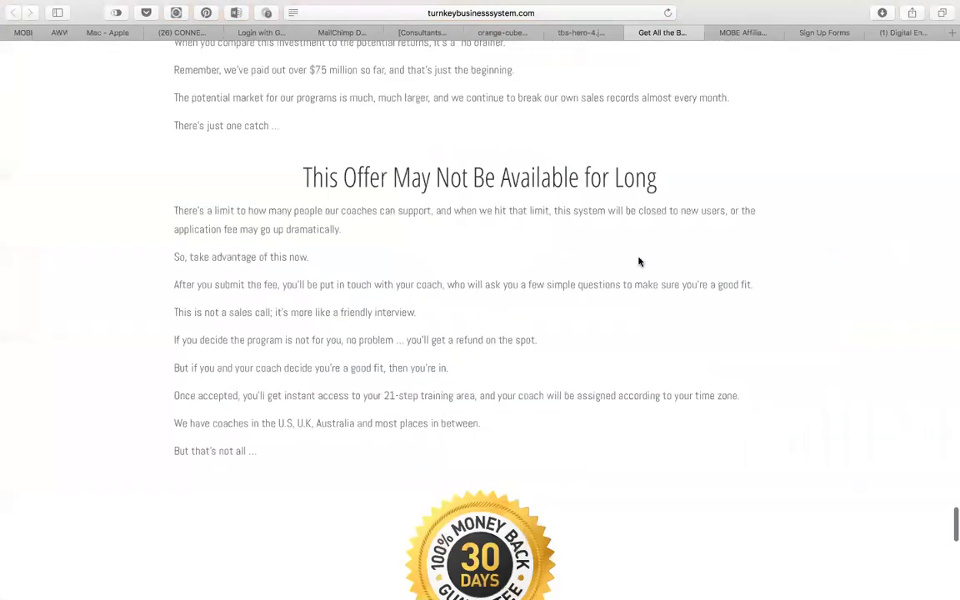
{"action": "scroll", "coordinate": [640, 262], "scroll_direction": "up", "scroll_amount": 15}
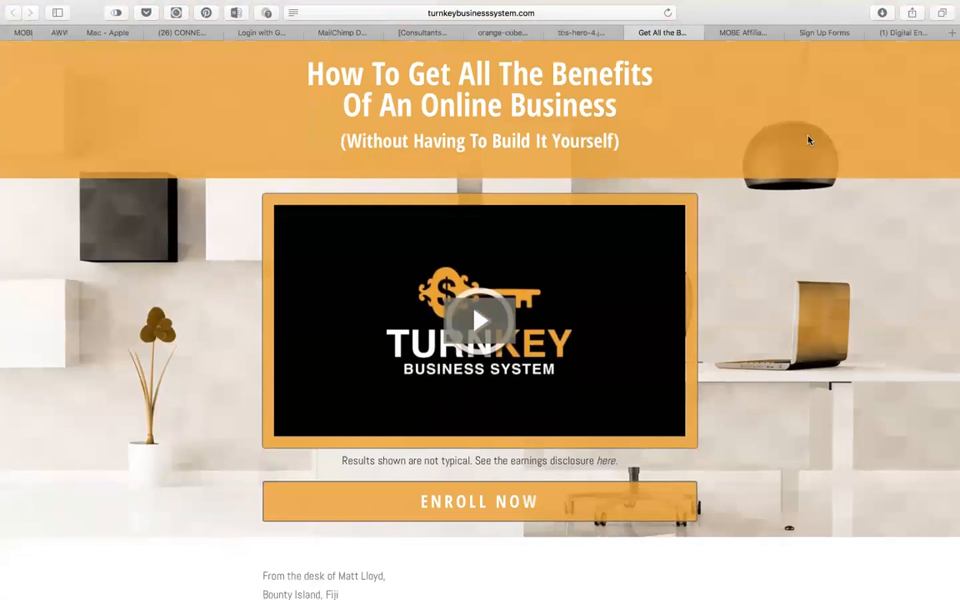
{"action": "left_click", "coordinate": [589, 33]}
{"action": "left_click", "coordinate": [495, 35]}
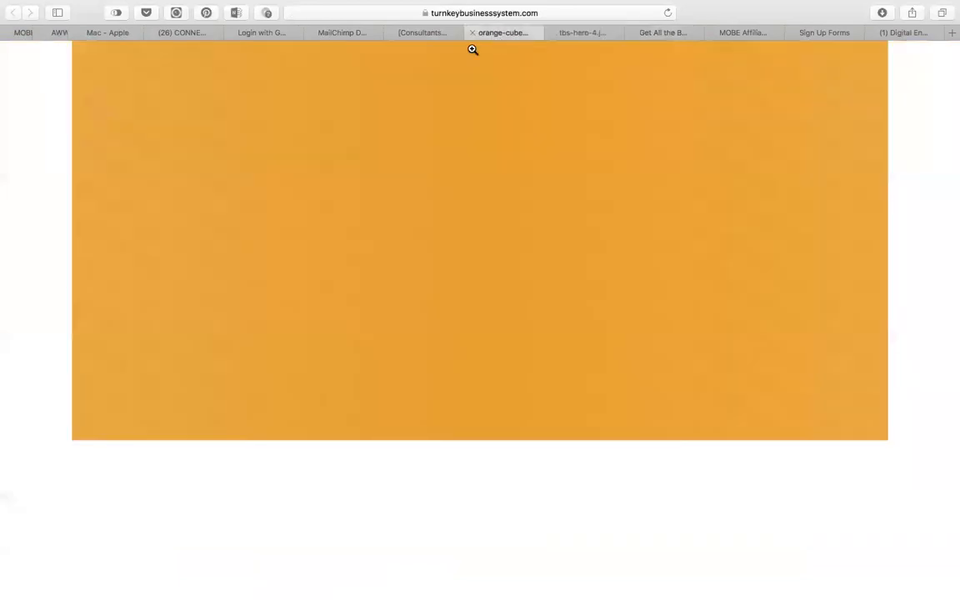
{"action": "left_click", "coordinate": [413, 34]}
{"action": "left_click", "coordinate": [742, 33]}
{"action": "scroll", "coordinate": [552, 165], "scroll_direction": "up", "scroll_amount": 3}
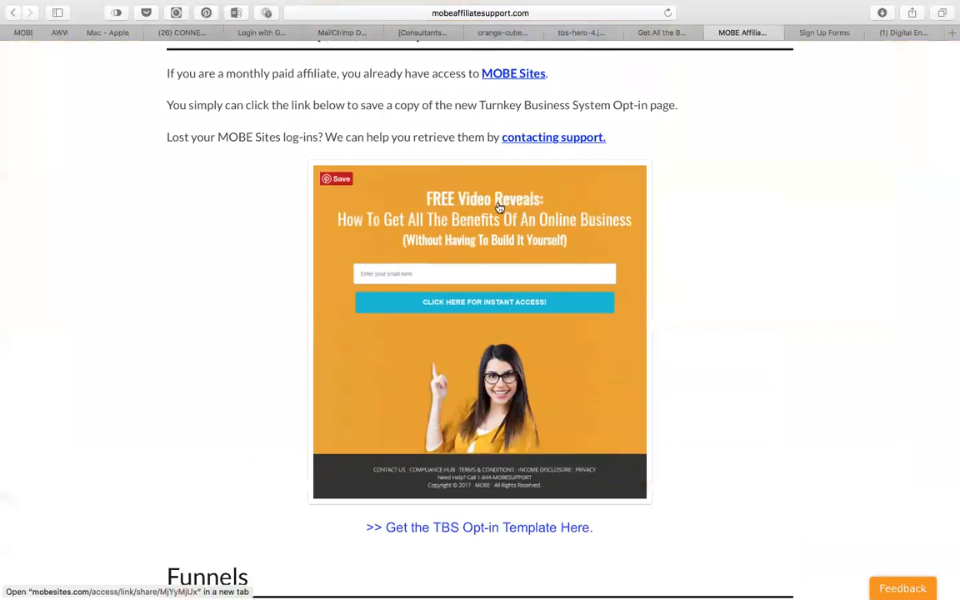
{"action": "key", "text": "super+Tab"}
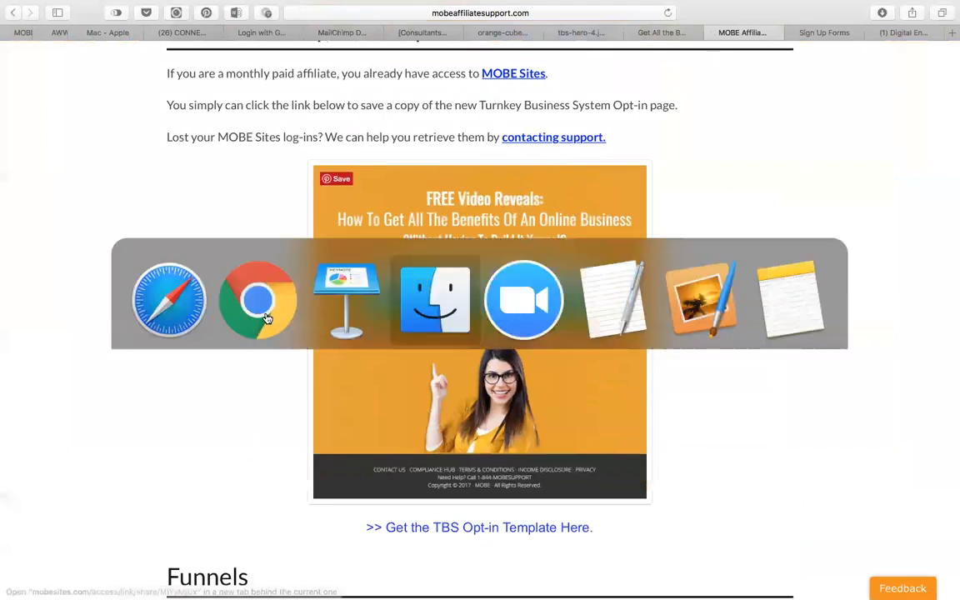
{"action": "left_click", "coordinate": [262, 287]}
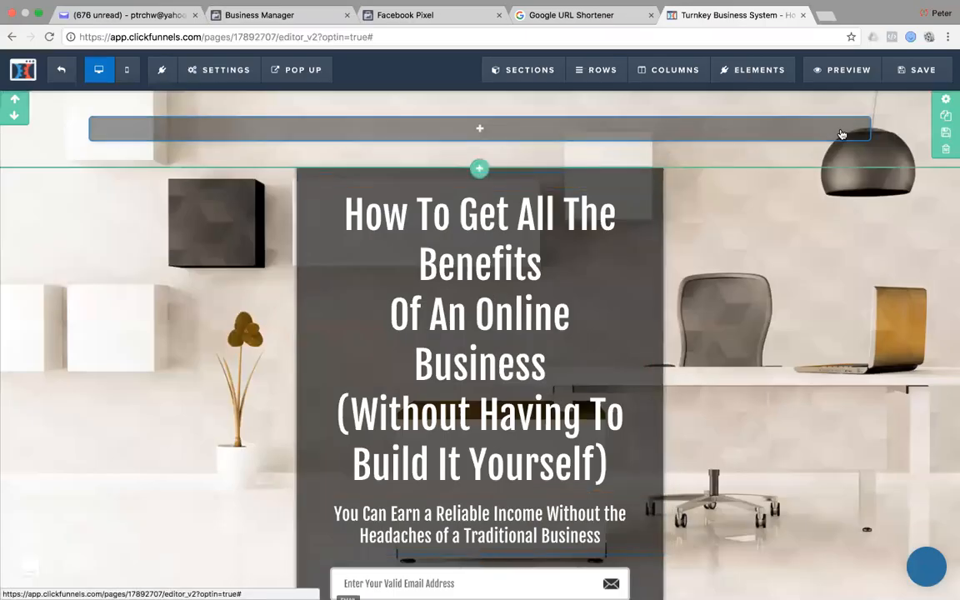
Give the top section a semi-transparent orange background rgba(247, 158, 0, 0.69) and add a one-column row.
{"action": "left_click", "coordinate": [945, 98]}
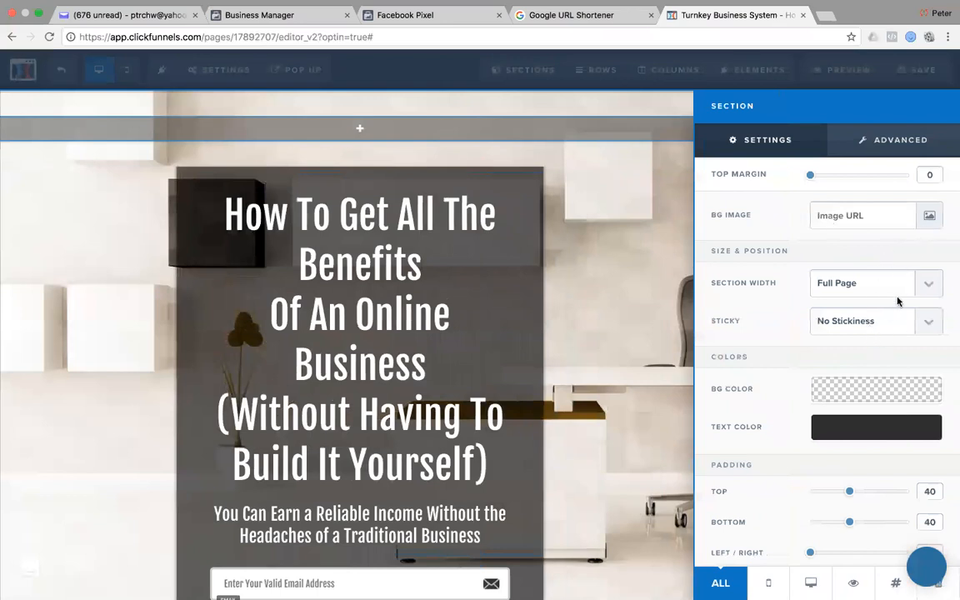
{"action": "left_click", "coordinate": [865, 388]}
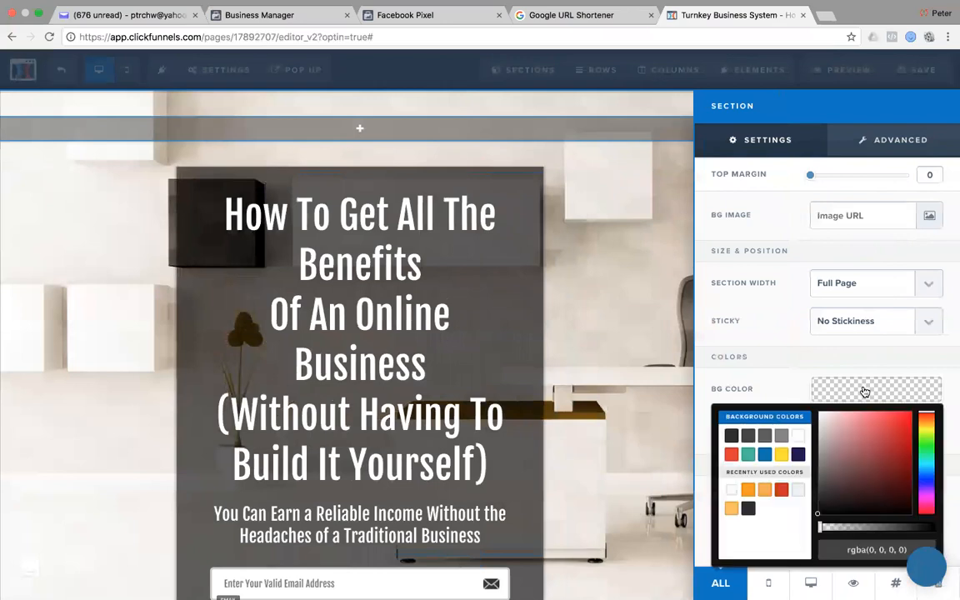
{"action": "left_click", "coordinate": [748, 492]}
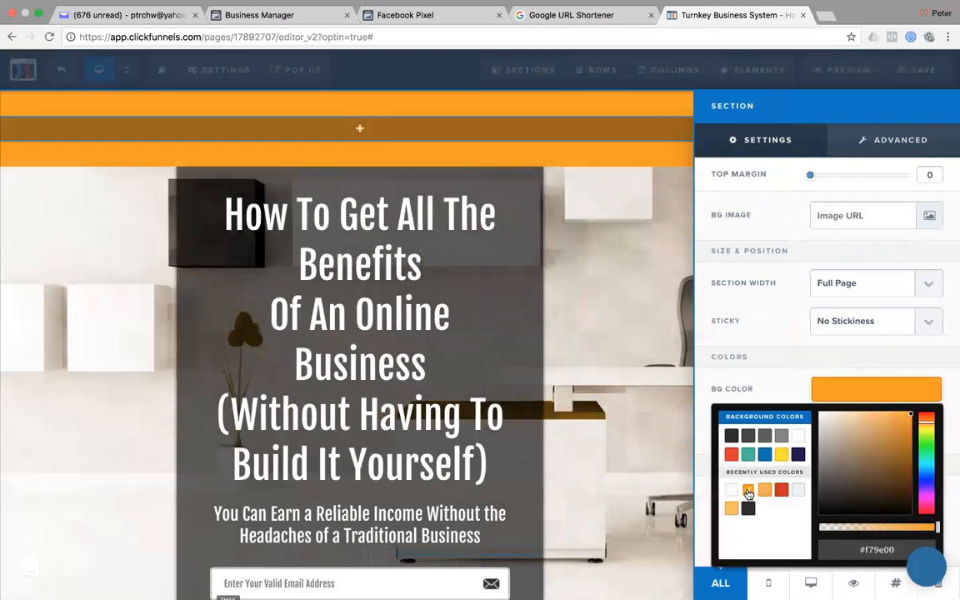
{"action": "left_click_drag", "start_coordinate": [937, 529], "coordinate": [906, 530]}
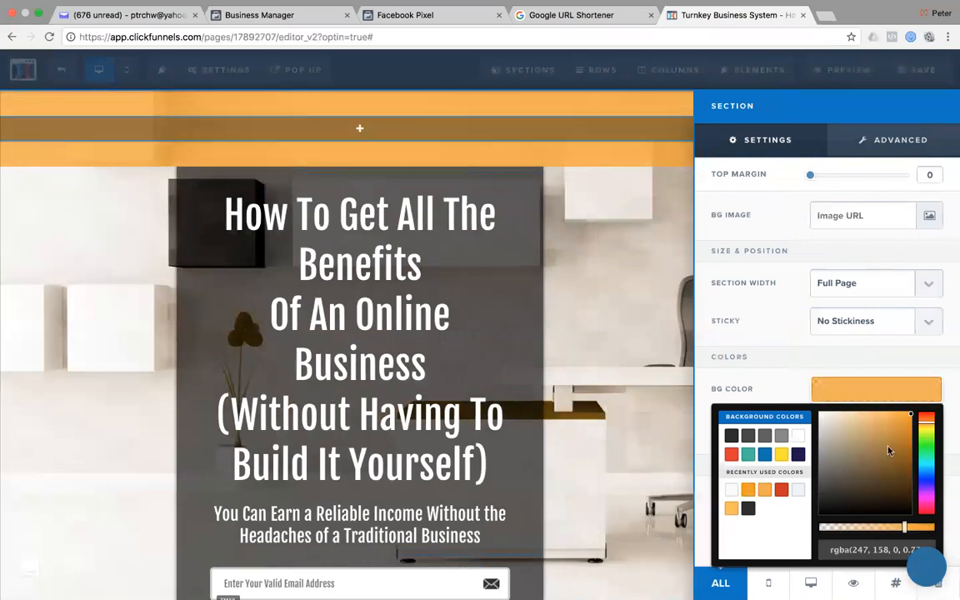
{"action": "left_click", "coordinate": [790, 361]}
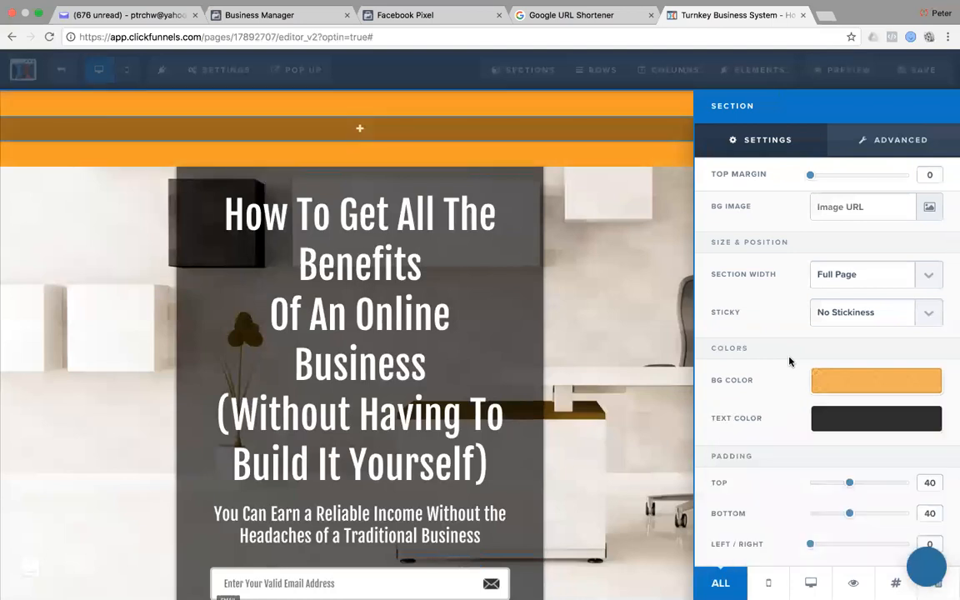
{"action": "left_click", "coordinate": [890, 384]}
{"action": "left_click_drag", "start_coordinate": [905, 521], "coordinate": [903, 521]}
{"action": "left_click", "coordinate": [575, 288]}
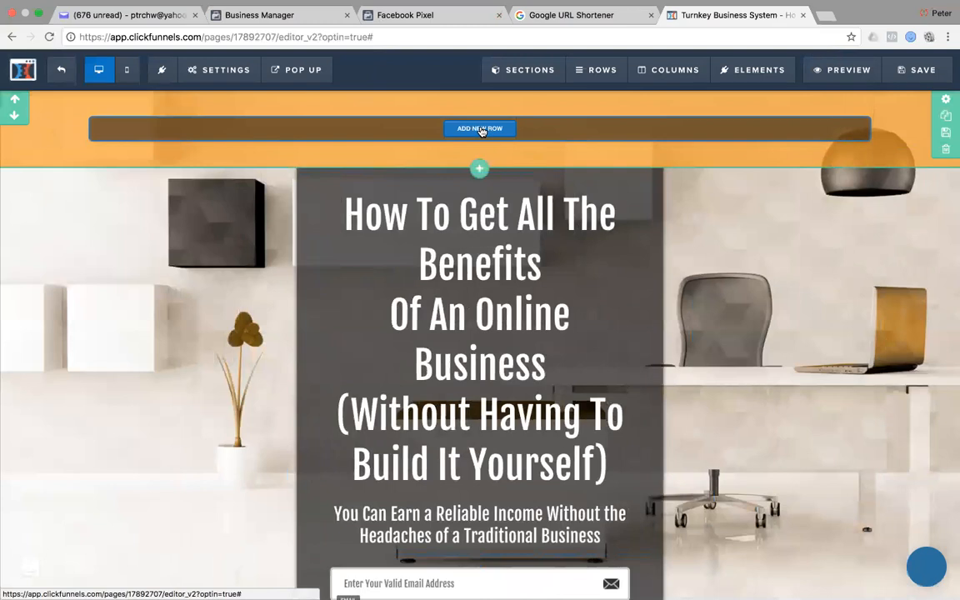
{"action": "left_click", "coordinate": [481, 130]}
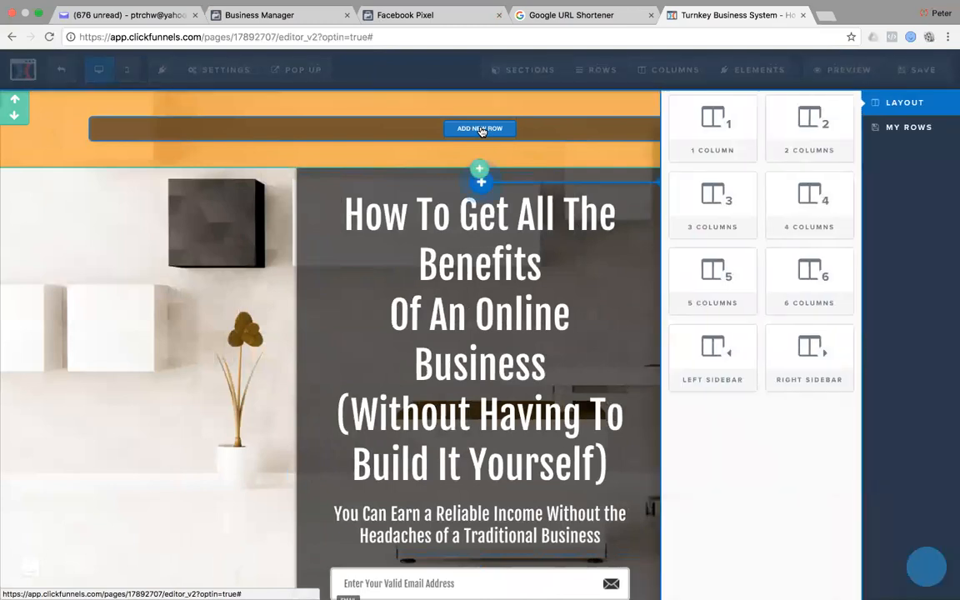
{"action": "left_click", "coordinate": [713, 120]}
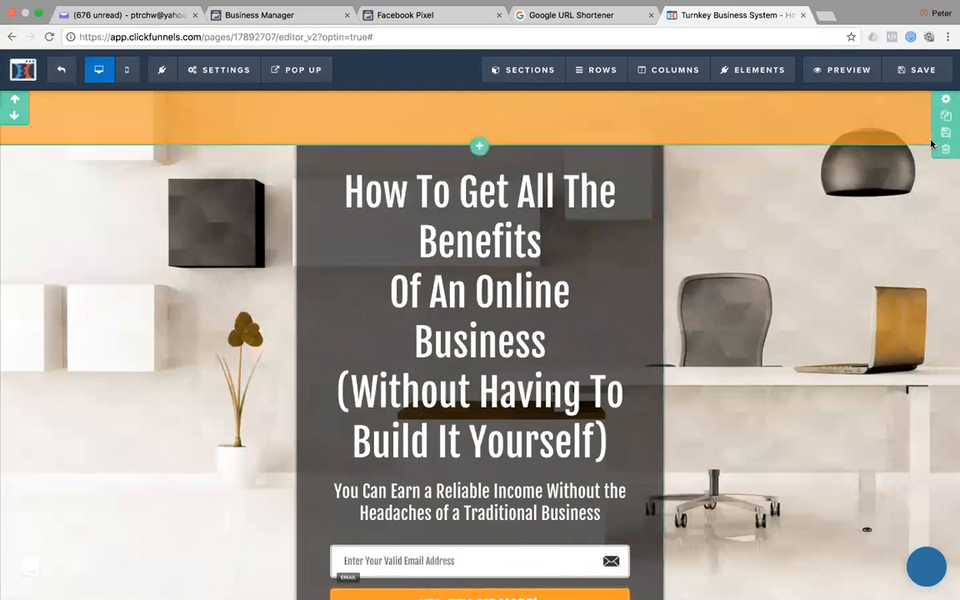
Replace the empty section with a full-width one holding a one-column row and a sub-headline.
{"action": "left_click", "coordinate": [480, 148]}
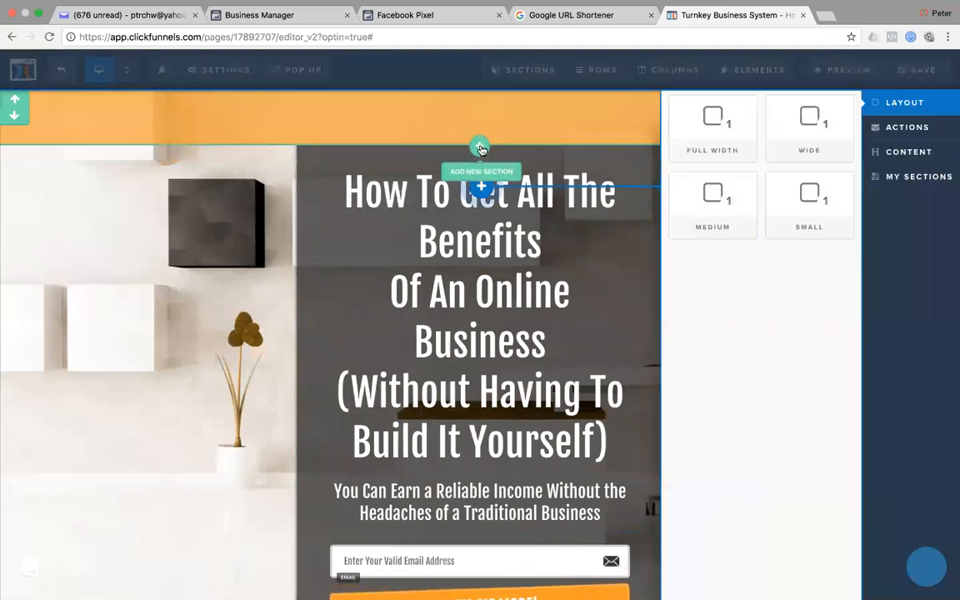
{"action": "left_click", "coordinate": [703, 131]}
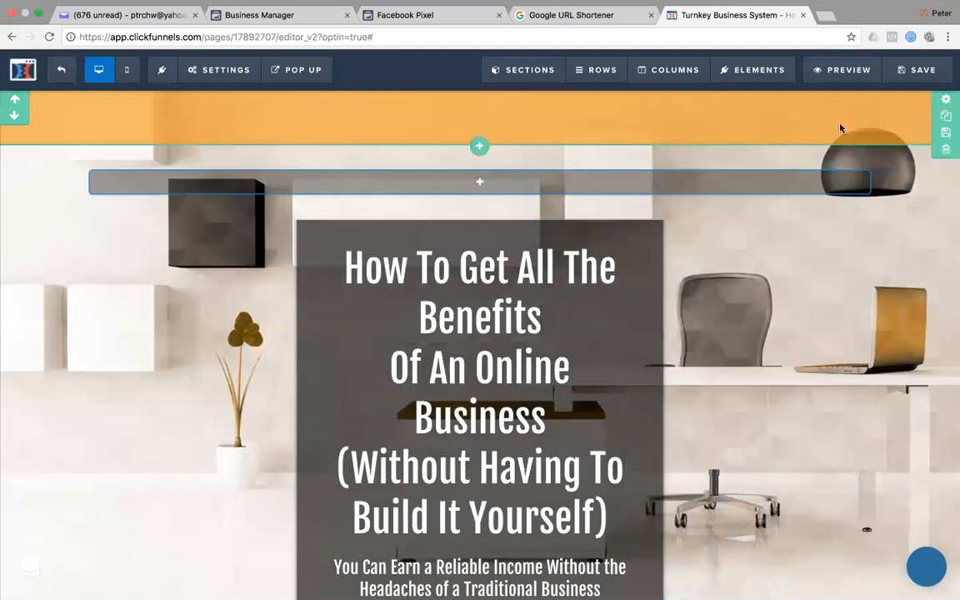
{"action": "left_click", "coordinate": [945, 150]}
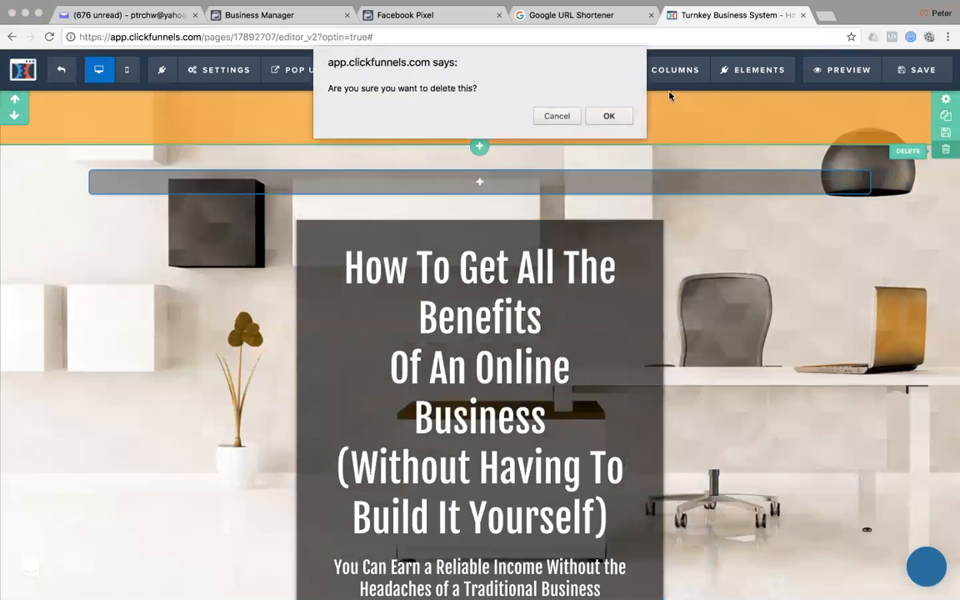
{"action": "left_click", "coordinate": [609, 117]}
{"action": "left_click", "coordinate": [494, 130]}
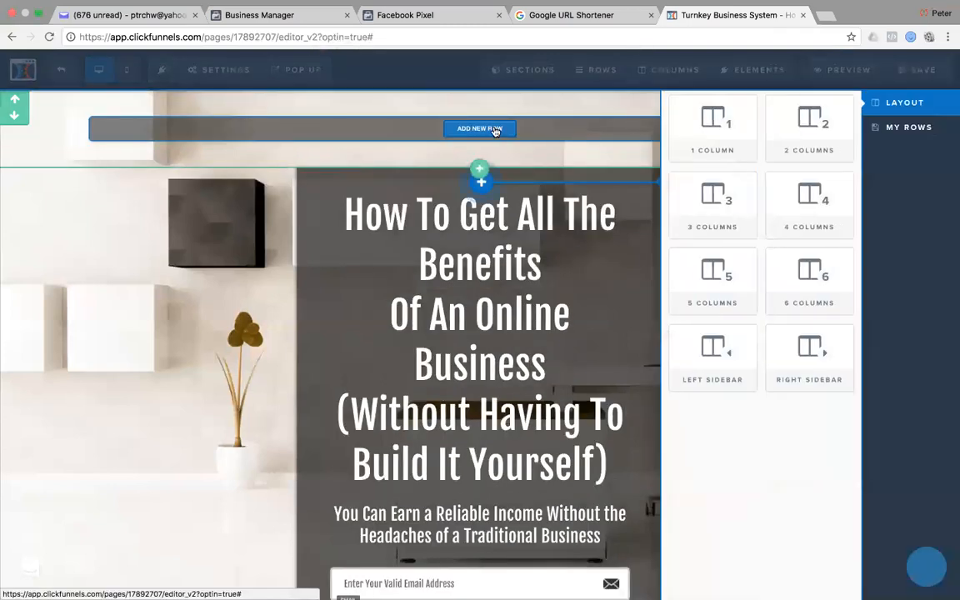
{"action": "left_click", "coordinate": [713, 110]}
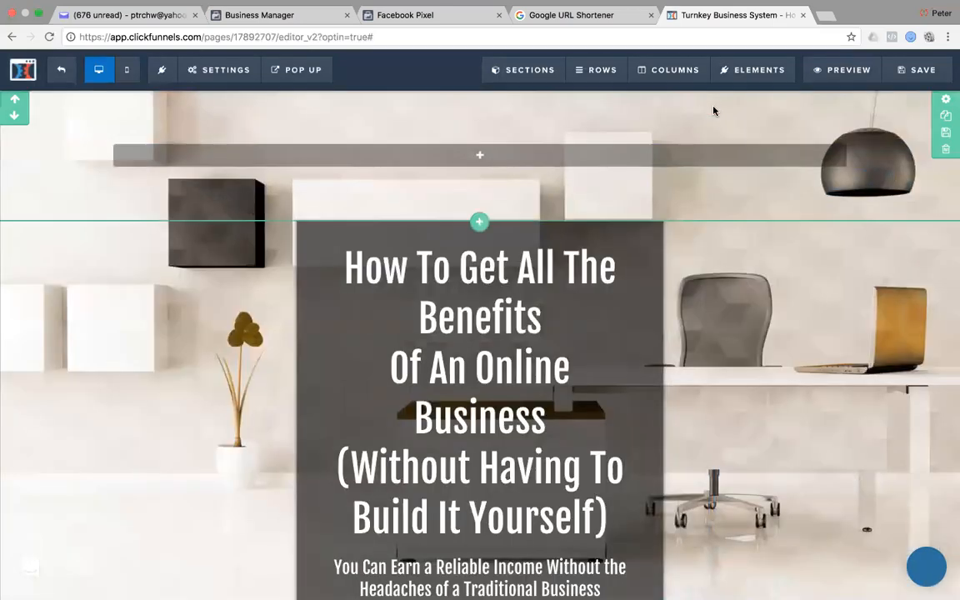
{"action": "left_click", "coordinate": [491, 155]}
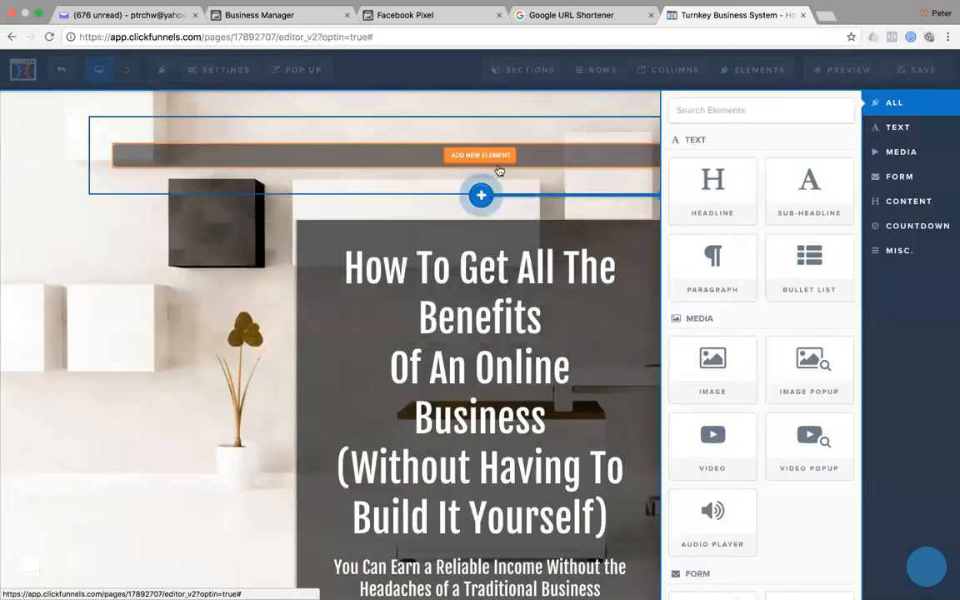
{"action": "left_click_drag", "start_coordinate": [798, 191], "coordinate": [803, 193]}
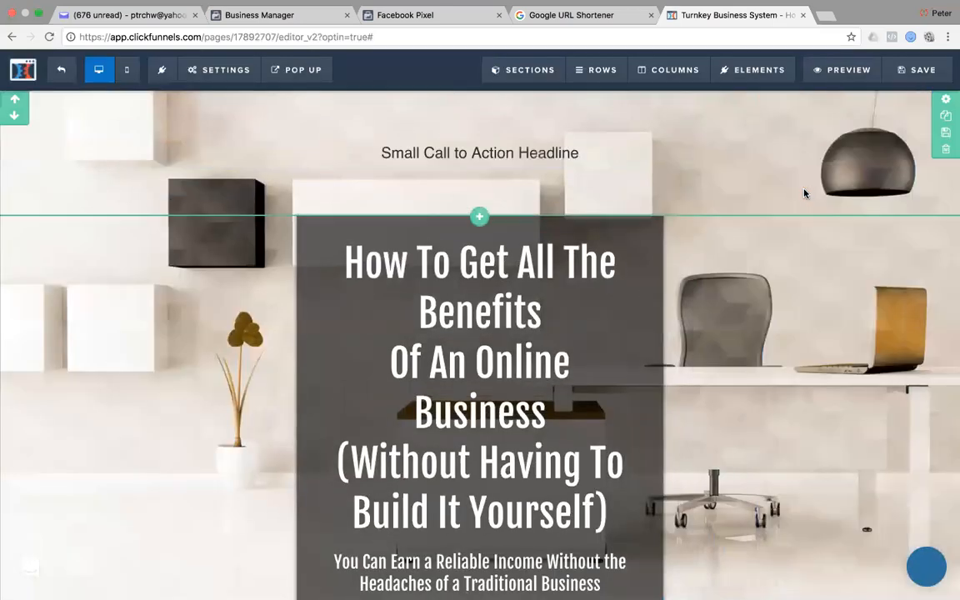
Give the new section a semi-transparent orange background.
{"action": "left_click", "coordinate": [942, 94]}
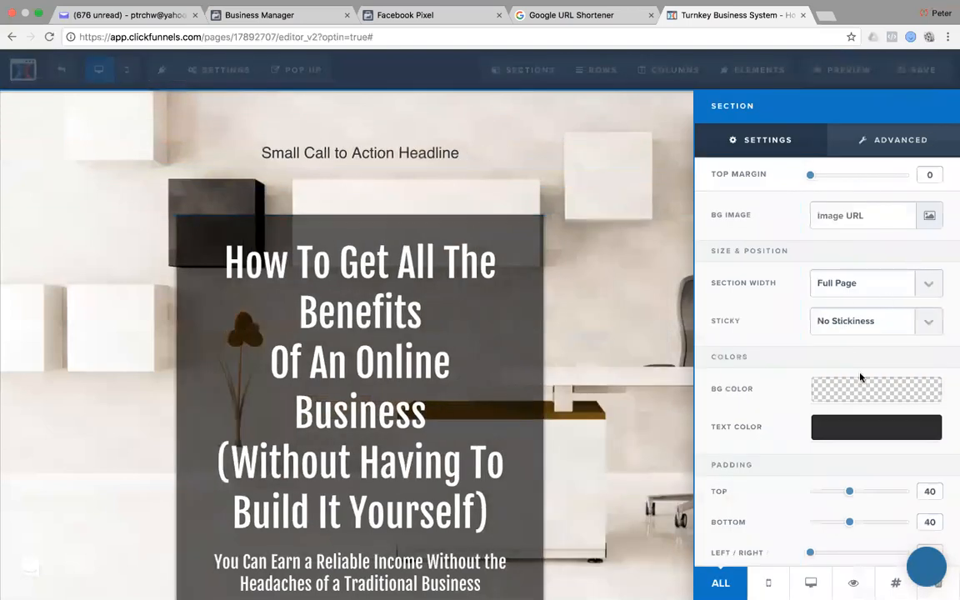
{"action": "left_click", "coordinate": [855, 391]}
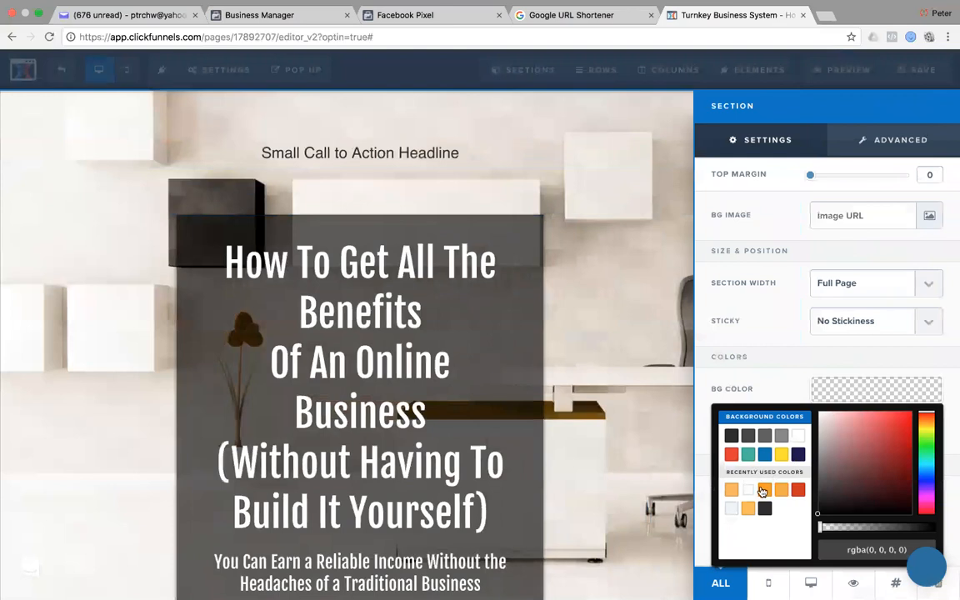
{"action": "left_click", "coordinate": [764, 491]}
{"action": "left_click_drag", "start_coordinate": [937, 526], "coordinate": [901, 533]}
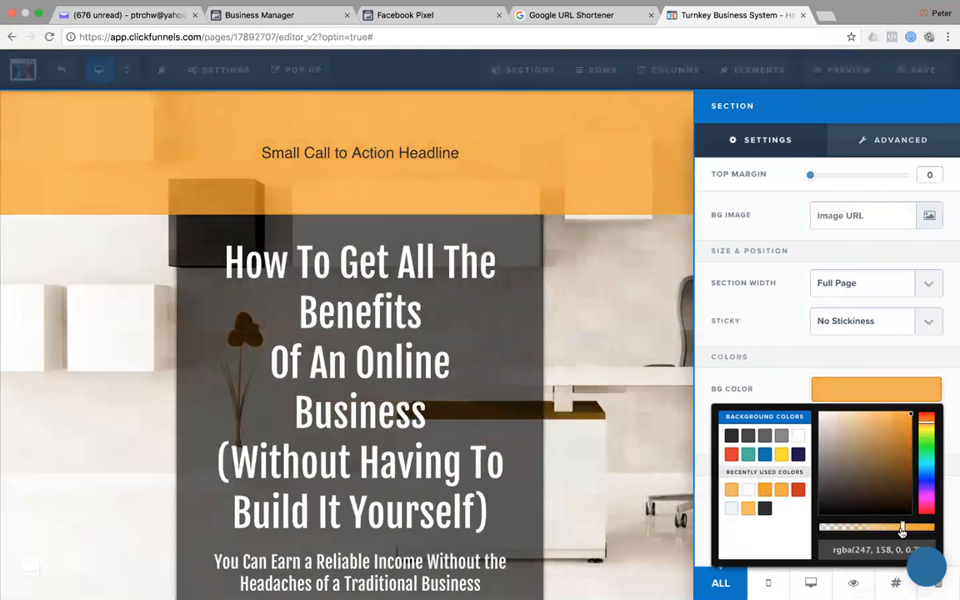
{"action": "left_click", "coordinate": [609, 134]}
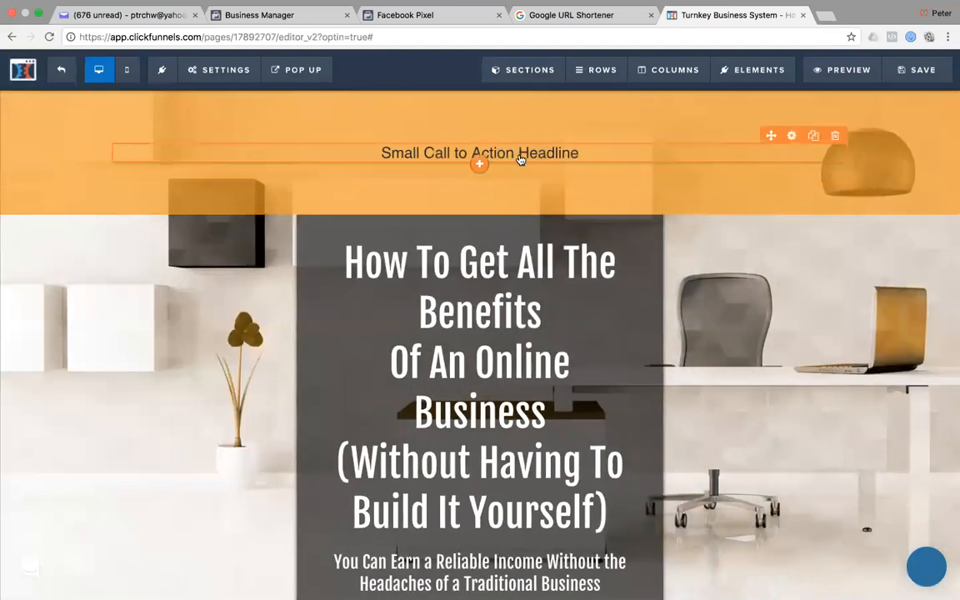
Reduce the top section's top and bottom padding to 0.
{"action": "left_click", "coordinate": [945, 100]}
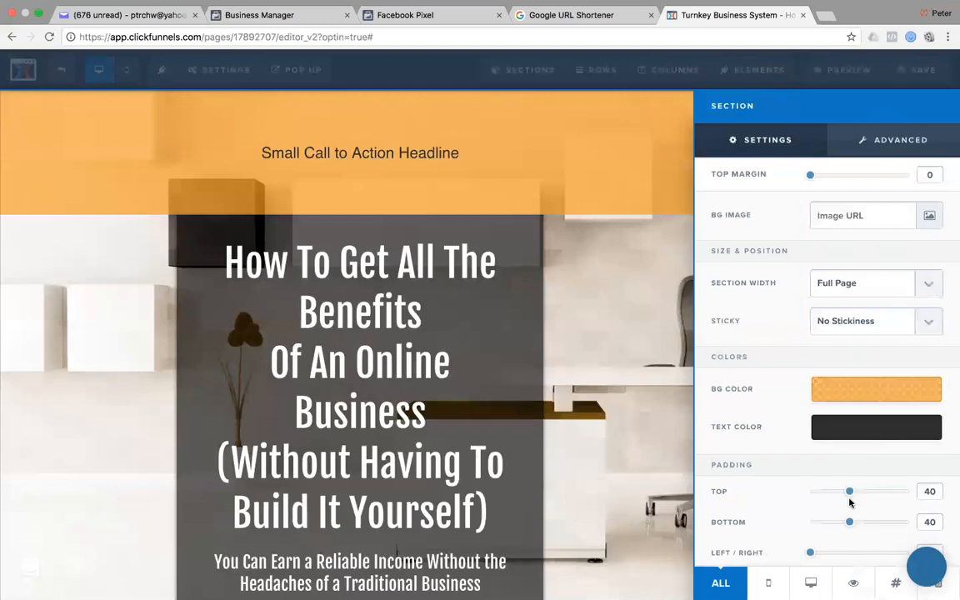
{"action": "left_click_drag", "start_coordinate": [849, 493], "coordinate": [810, 492]}
{"action": "left_click_drag", "start_coordinate": [849, 523], "coordinate": [762, 521]}
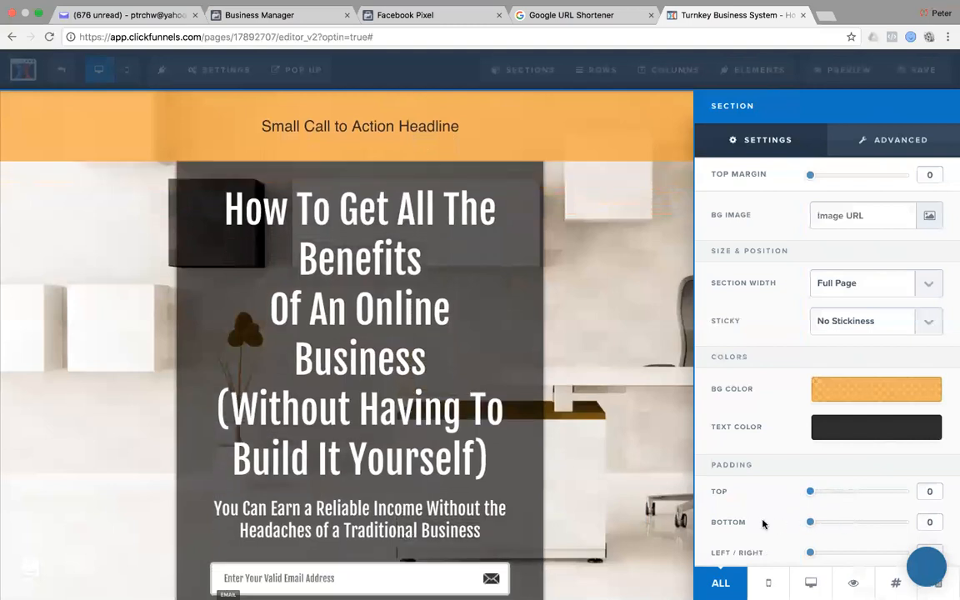
{"action": "left_click", "coordinate": [575, 224]}
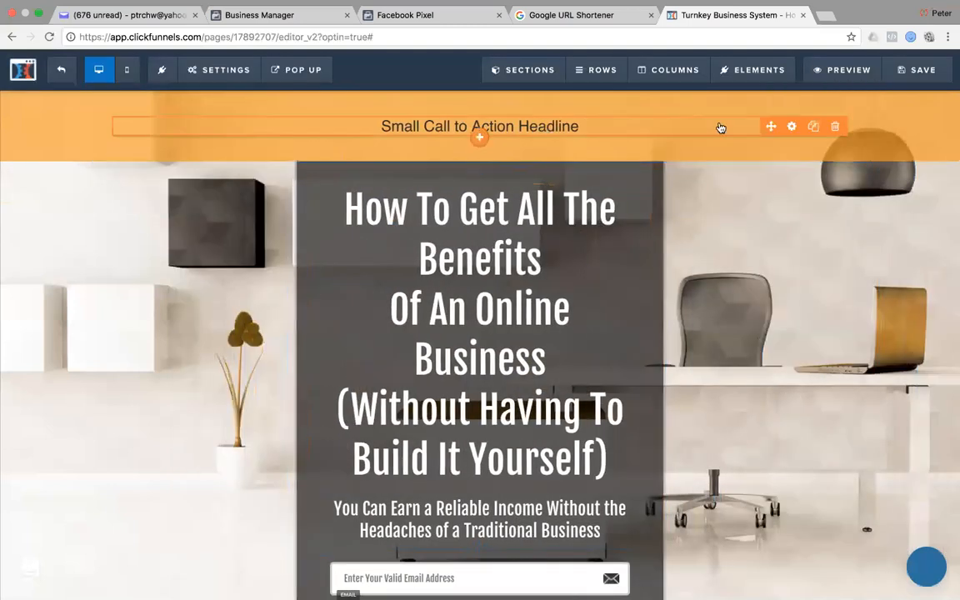
Set the small headline to Fjalla One and change its text to 'FREE VIDEO REVEALS...'.
{"action": "left_click", "coordinate": [792, 126]}
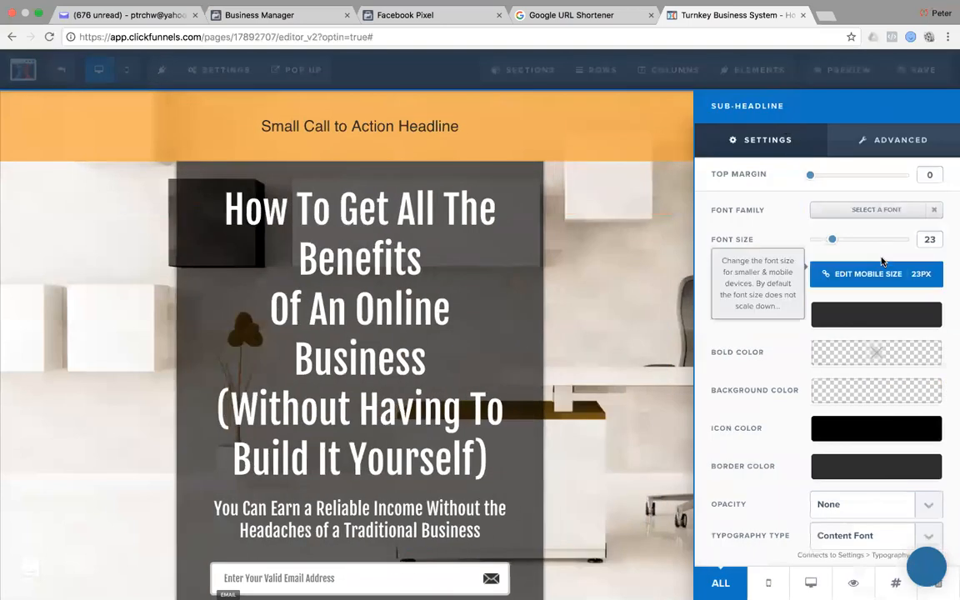
{"action": "left_click", "coordinate": [855, 210]}
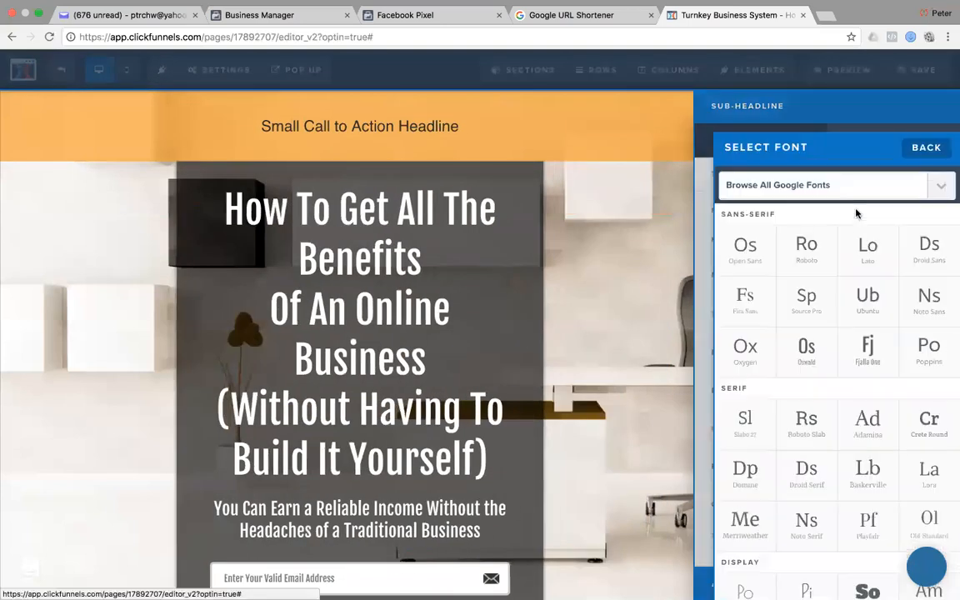
{"action": "left_click", "coordinate": [867, 354]}
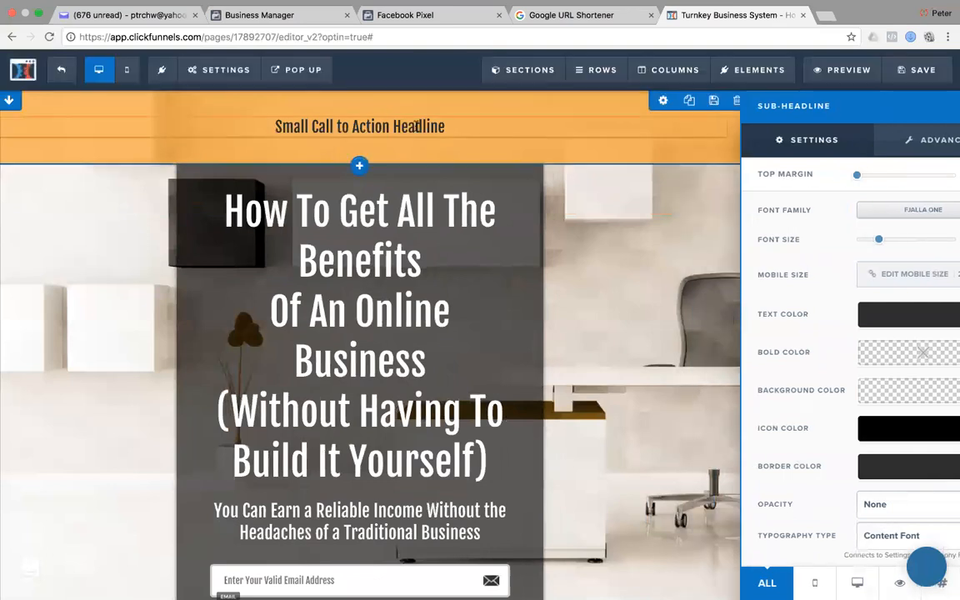
{"action": "left_click", "coordinate": [417, 129]}
{"action": "key", "text": "ctrl+a"}
{"action": "type", "text": "F"}
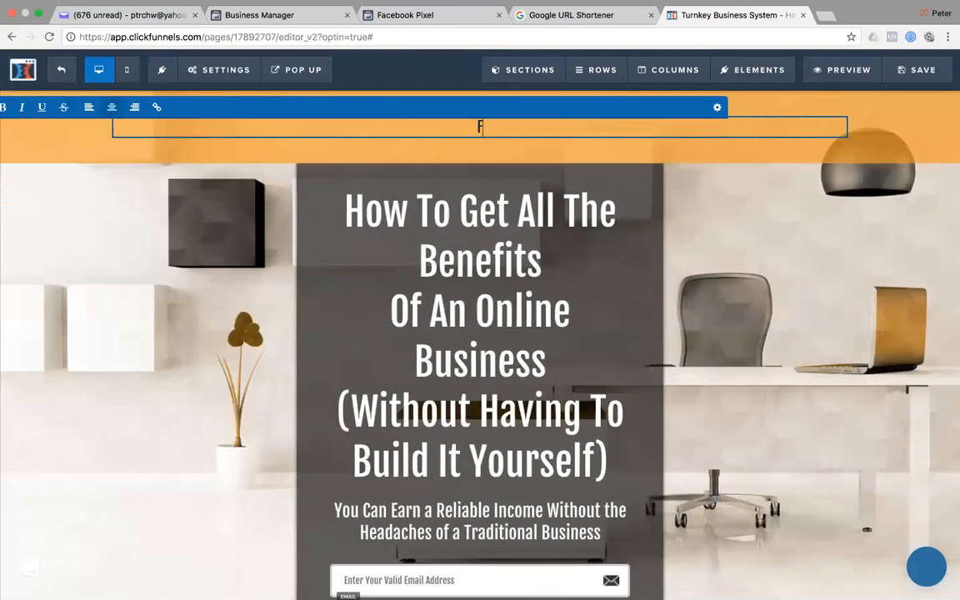
{"action": "type", "text": "REE VID"}
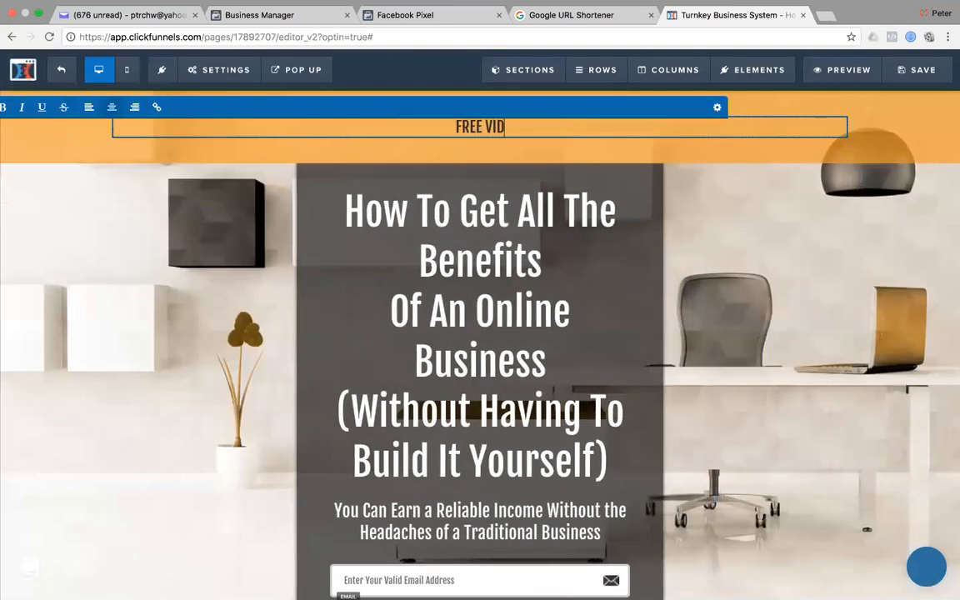
{"action": "type", "text": "EO REVEALS..."}
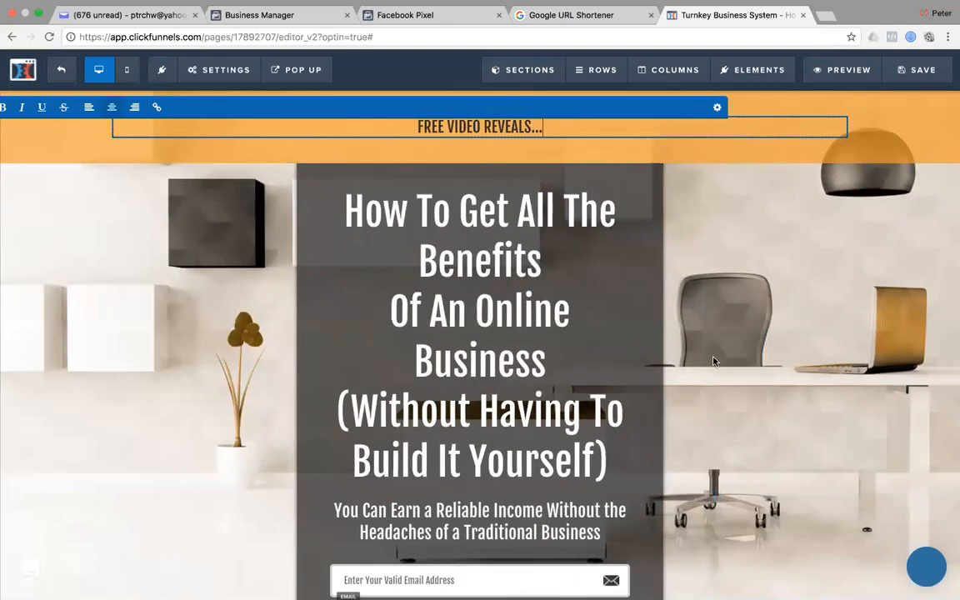
{"action": "left_click", "coordinate": [762, 285]}
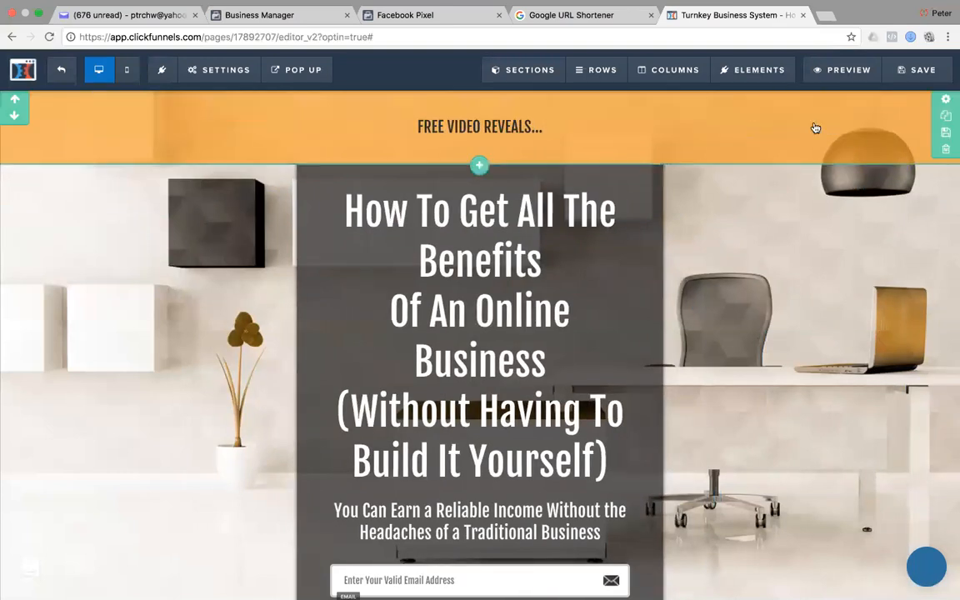
Reduce the headline row's padding to 20.
{"action": "left_click", "coordinate": [783, 101]}
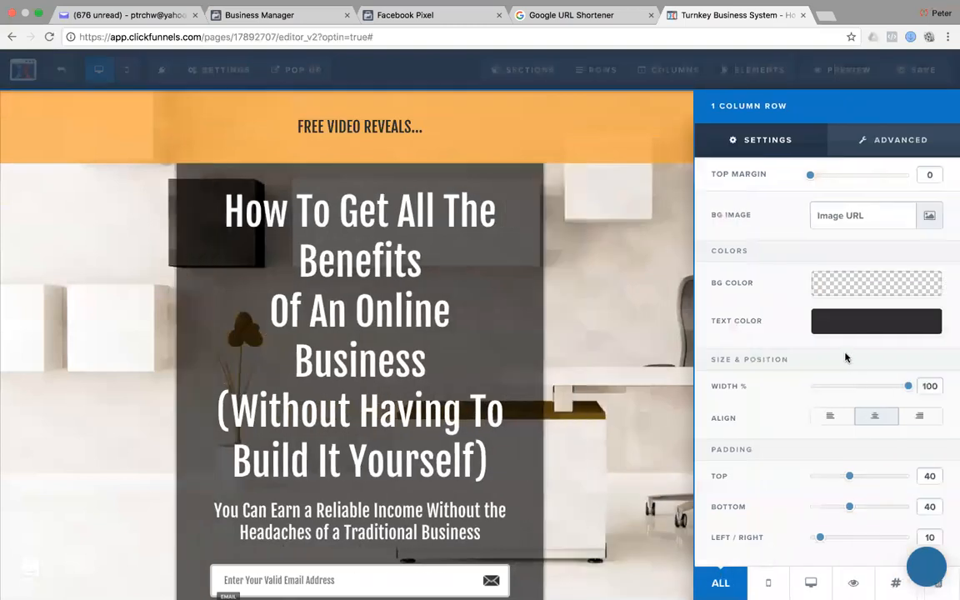
{"action": "left_click_drag", "start_coordinate": [851, 477], "coordinate": [827, 509]}
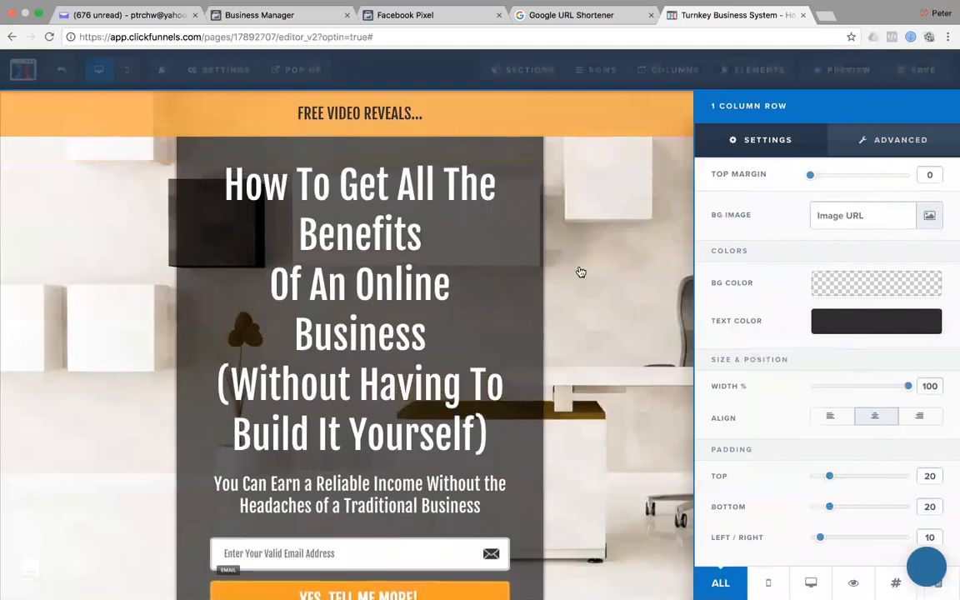
{"action": "left_click", "coordinate": [596, 235]}
{"action": "right_click", "coordinate": [686, 429]}
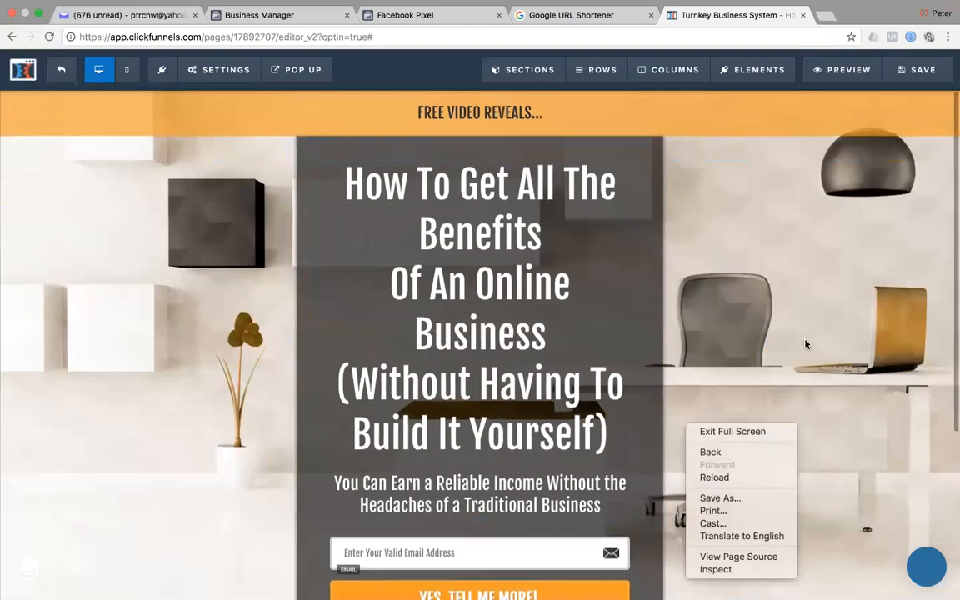
{"action": "left_click", "coordinate": [725, 305]}
{"action": "scroll", "coordinate": [806, 345], "scroll_direction": "down", "scroll_amount": 3}
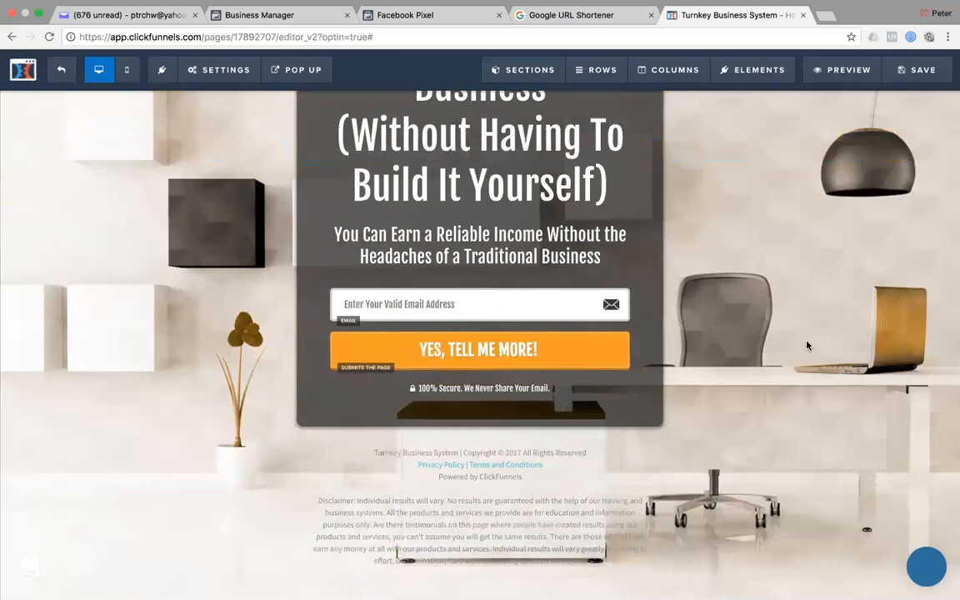
{"action": "scroll", "coordinate": [806, 345], "scroll_direction": "up", "scroll_amount": 3}
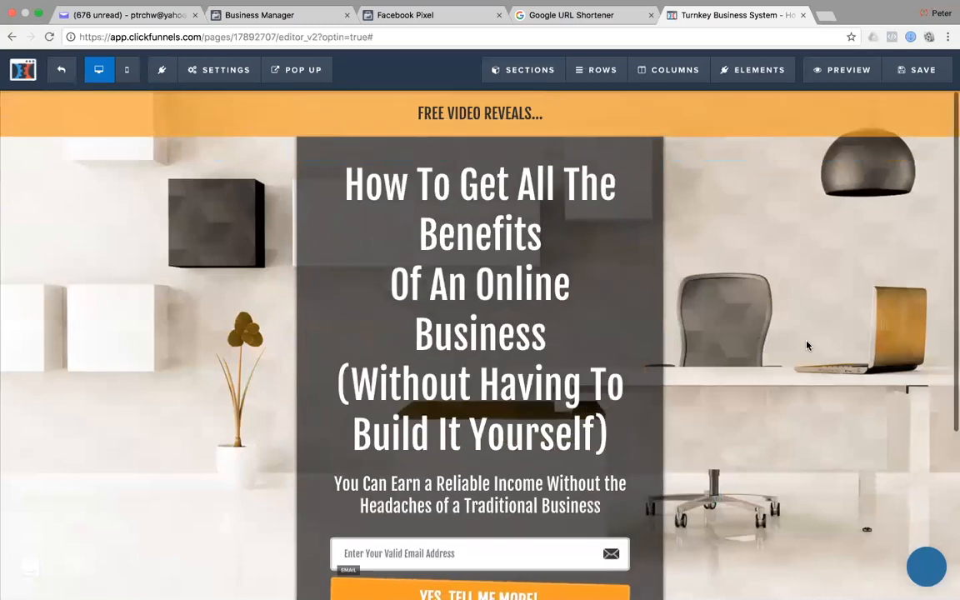
In the mobile layout, set the FREE VIDEO REVEALS banner text to font size 20.
{"action": "left_click", "coordinate": [126, 69]}
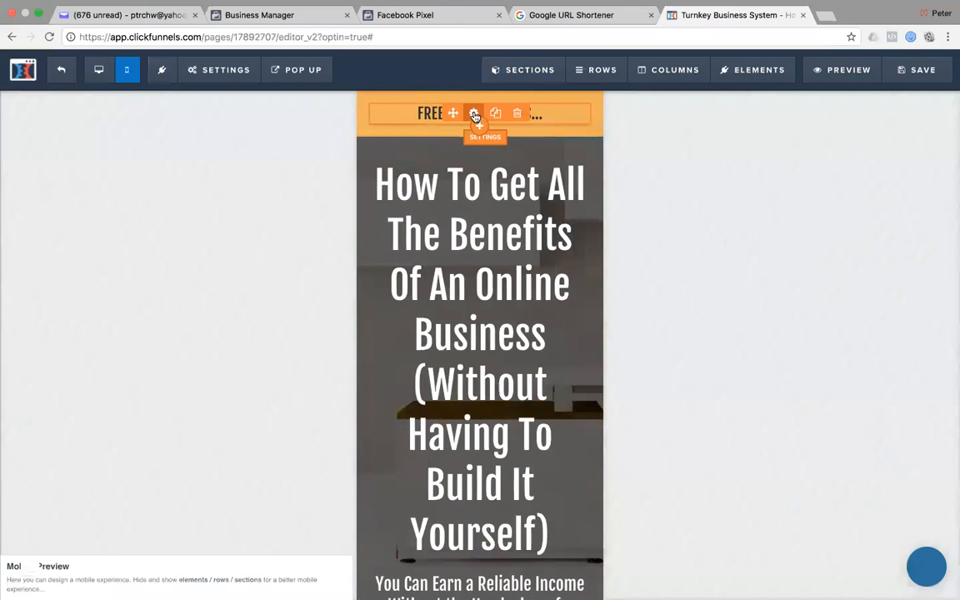
{"action": "left_click", "coordinate": [515, 111]}
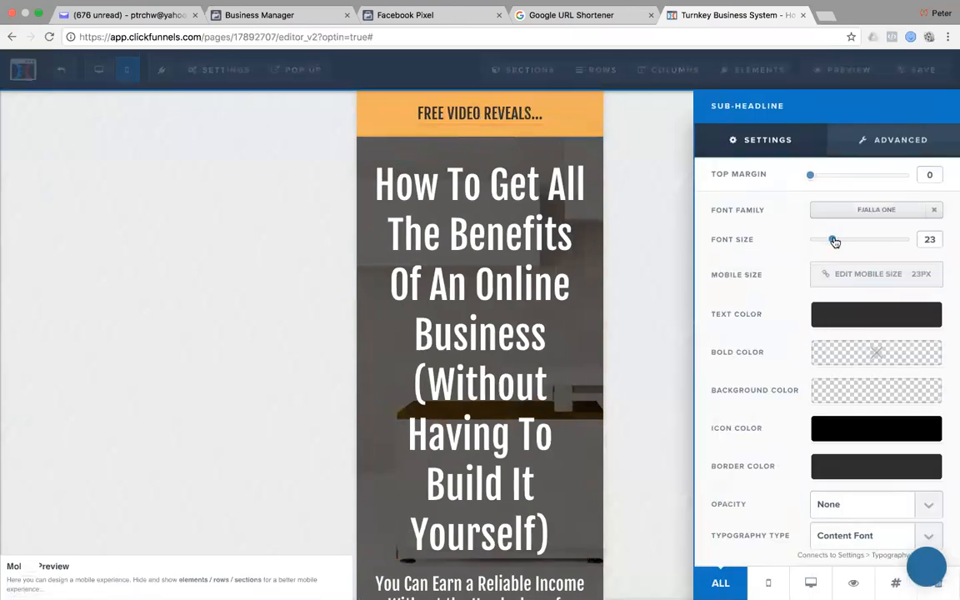
{"action": "left_click_drag", "start_coordinate": [833, 241], "coordinate": [825, 244]}
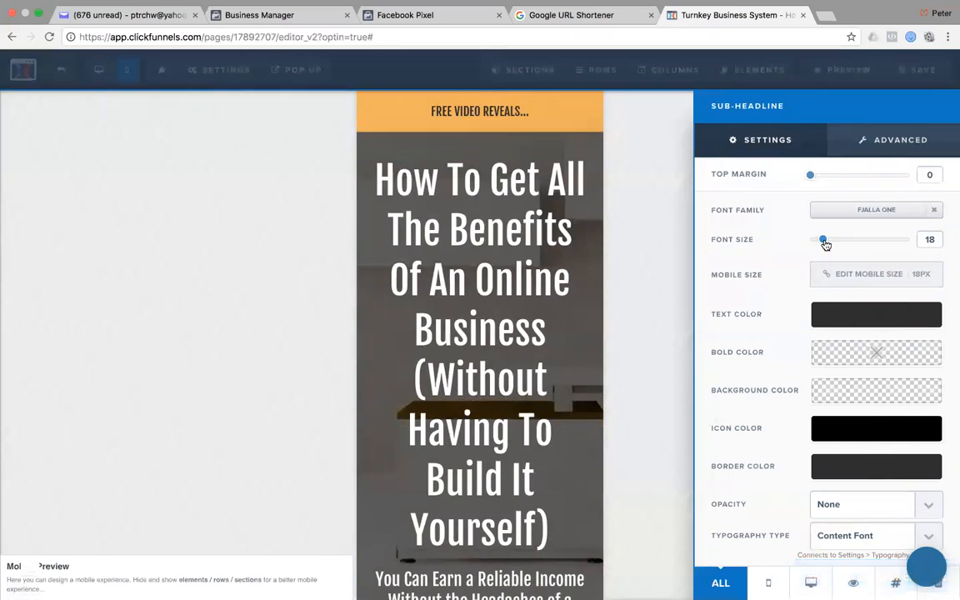
{"action": "left_click_drag", "start_coordinate": [825, 244], "coordinate": [829, 243]}
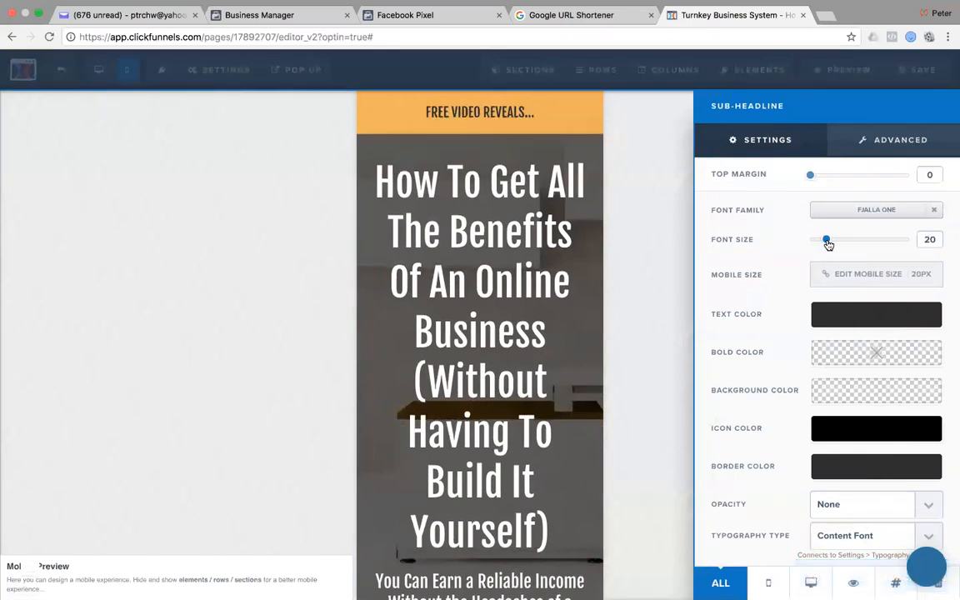
{"action": "left_click", "coordinate": [639, 155]}
Reduce the main headline's font size, leaving its font unchanged.
{"action": "mouse_move", "coordinate": [540, 189]}
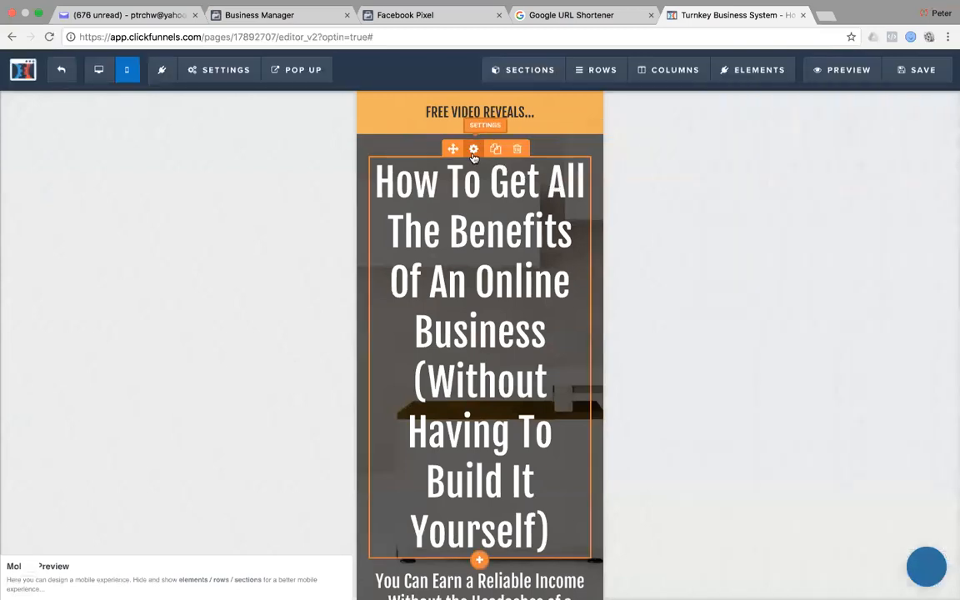
{"action": "left_click", "coordinate": [472, 150]}
{"action": "left_click_drag", "start_coordinate": [886, 241], "coordinate": [852, 239]}
{"action": "left_click", "coordinate": [896, 210]}
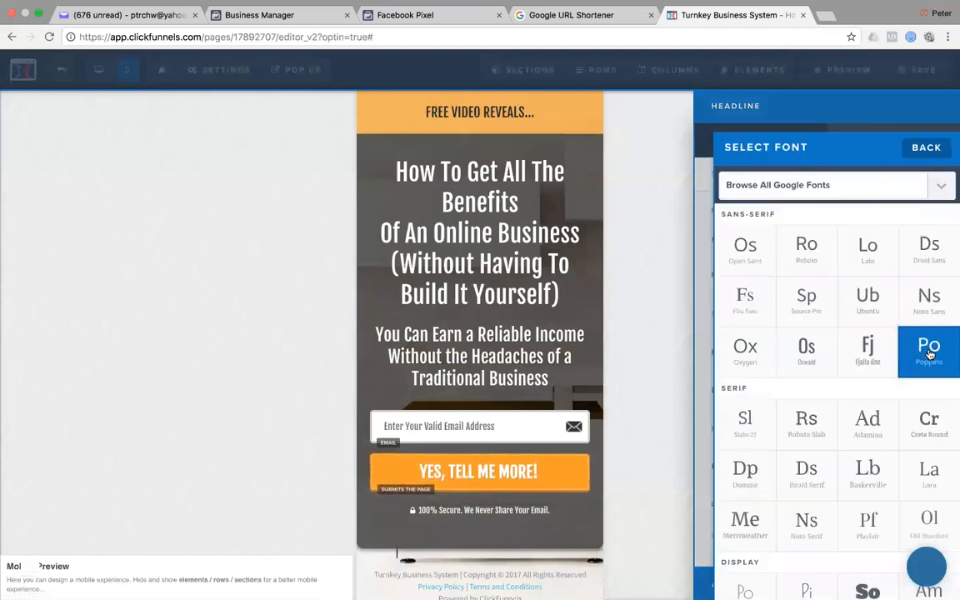
{"action": "left_click", "coordinate": [640, 187]}
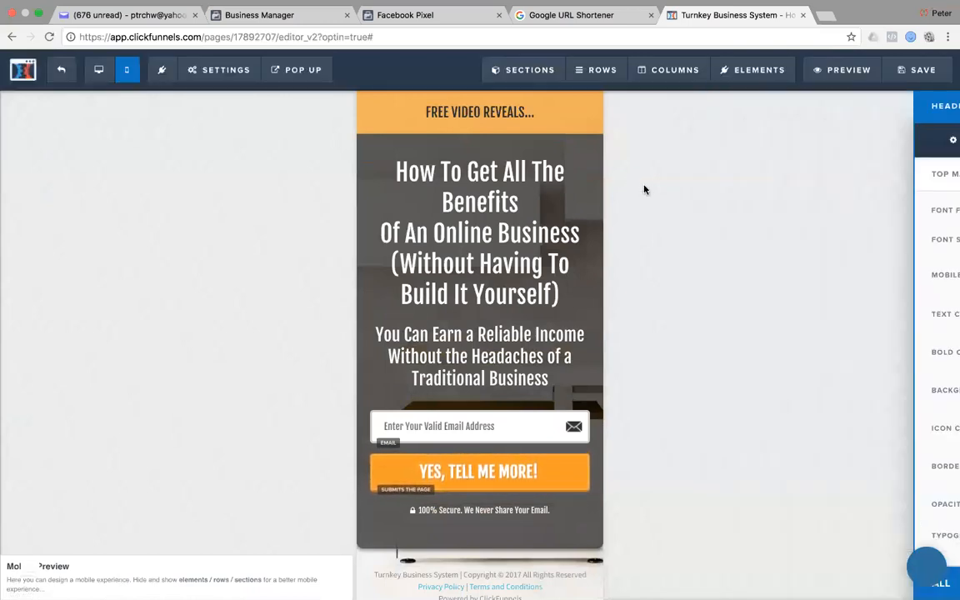
{"action": "key", "text": "super+Tab"}
{"action": "left_click", "coordinate": [264, 308]}
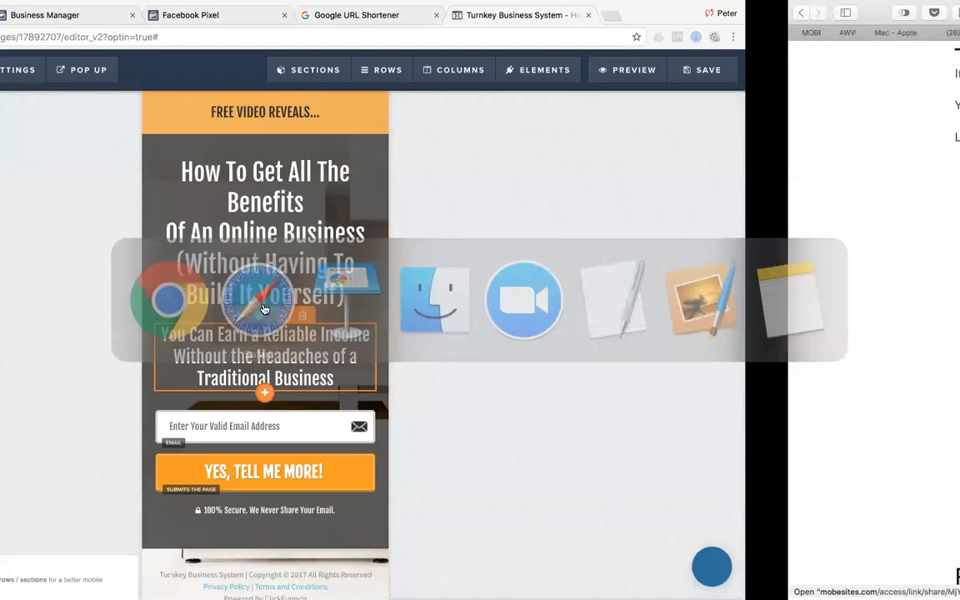
{"action": "key", "text": "super+Tab"}
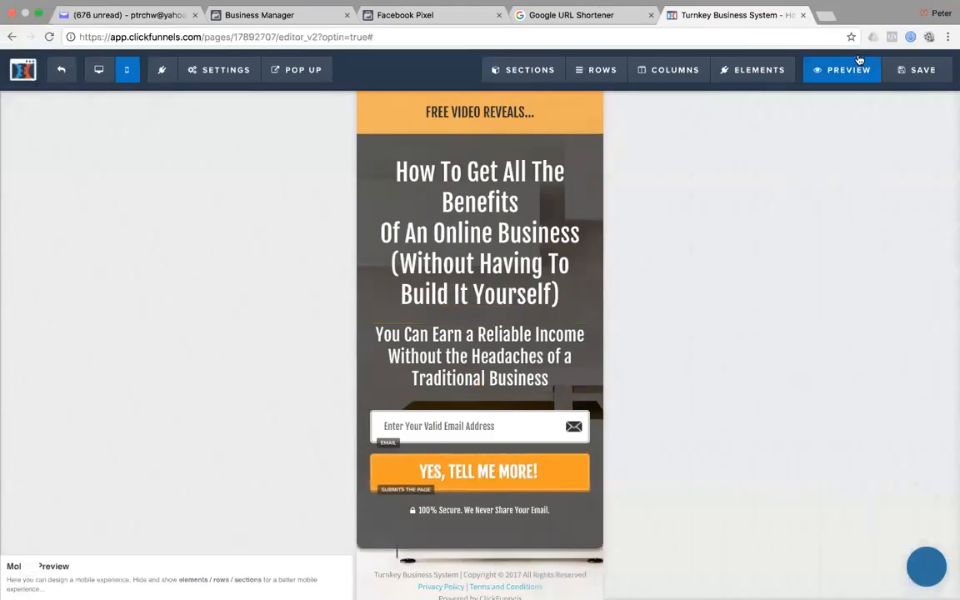
Try Source Sans Pro, Lato and Droid Sans on the headline, then keep Fjalla One.
{"action": "left_click", "coordinate": [474, 151]}
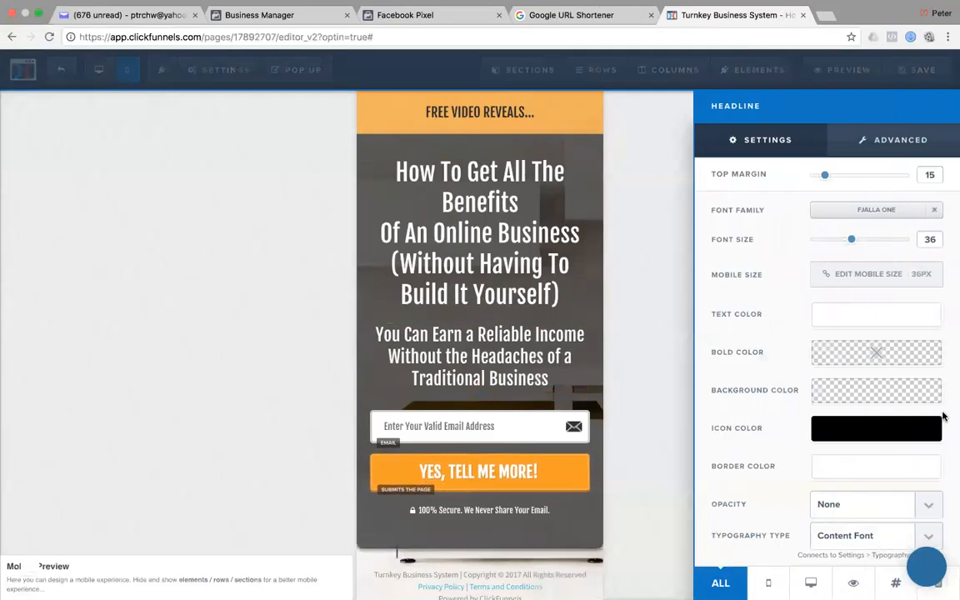
{"action": "left_click", "coordinate": [878, 209]}
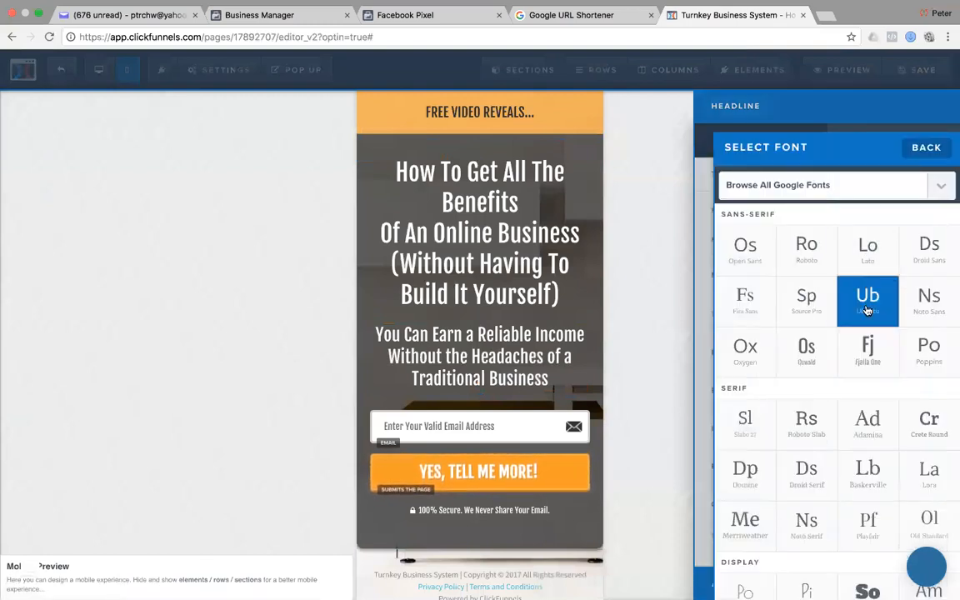
{"action": "left_click", "coordinate": [805, 298]}
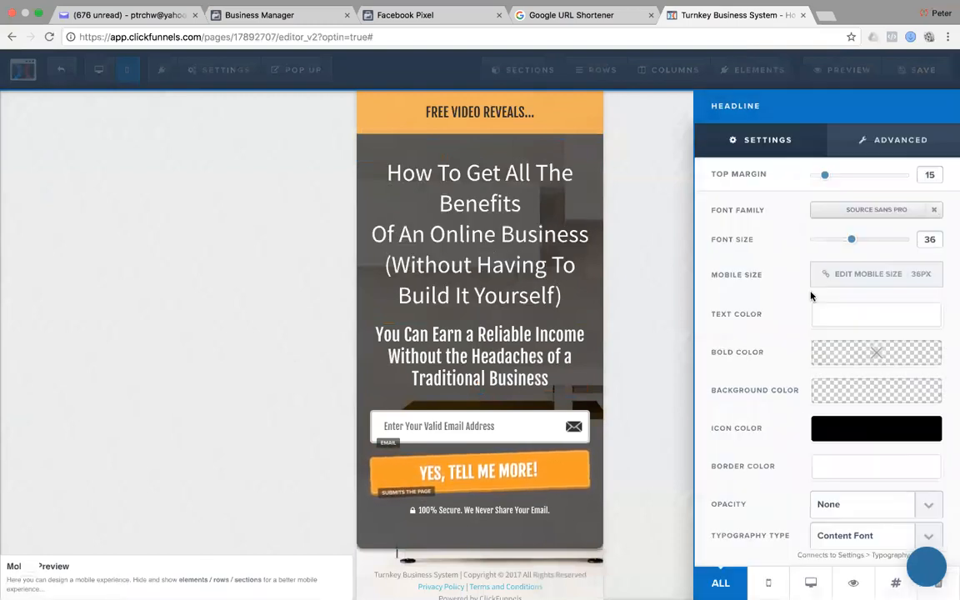
{"action": "left_click", "coordinate": [858, 221]}
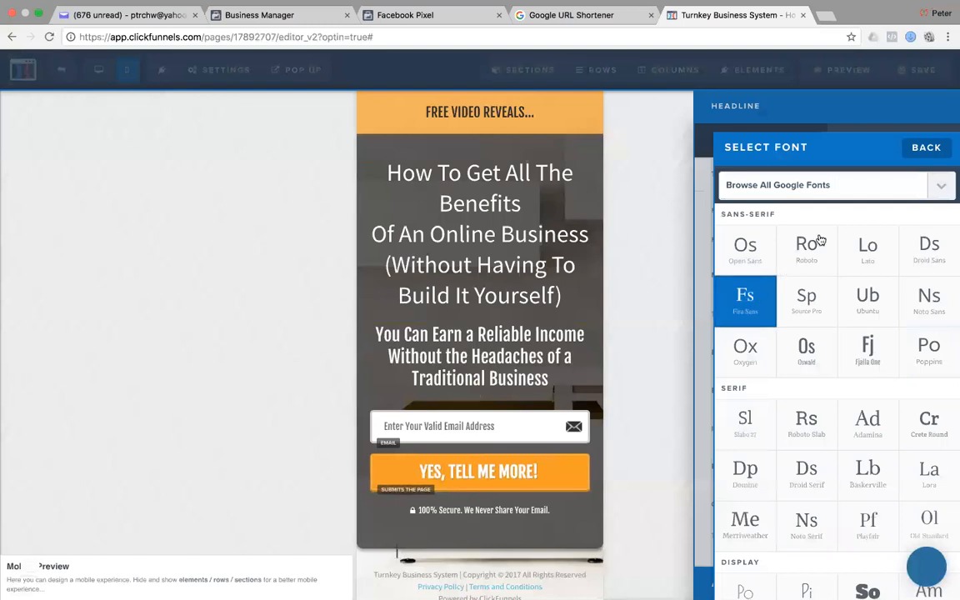
{"action": "left_click", "coordinate": [875, 248]}
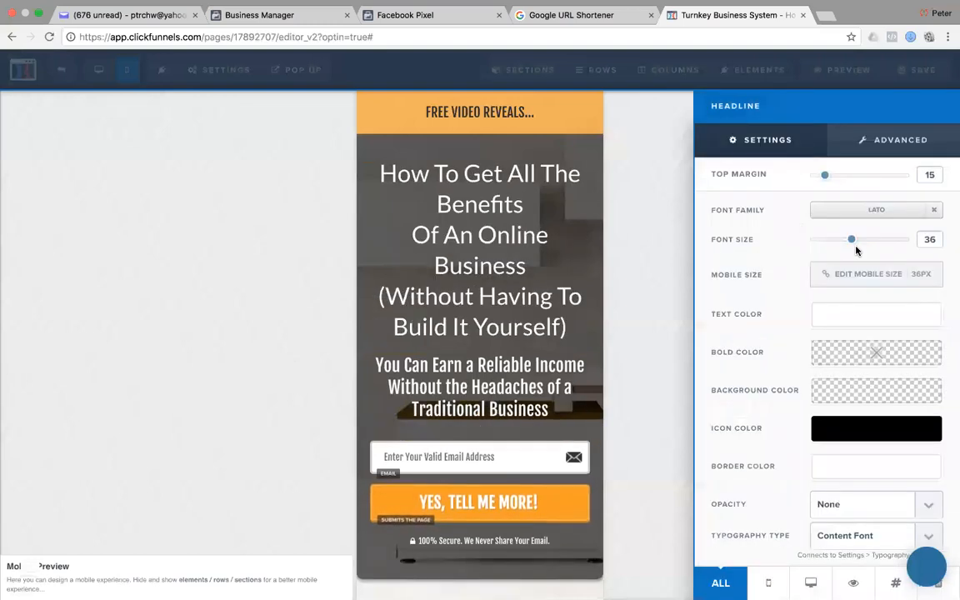
{"action": "left_click", "coordinate": [874, 209]}
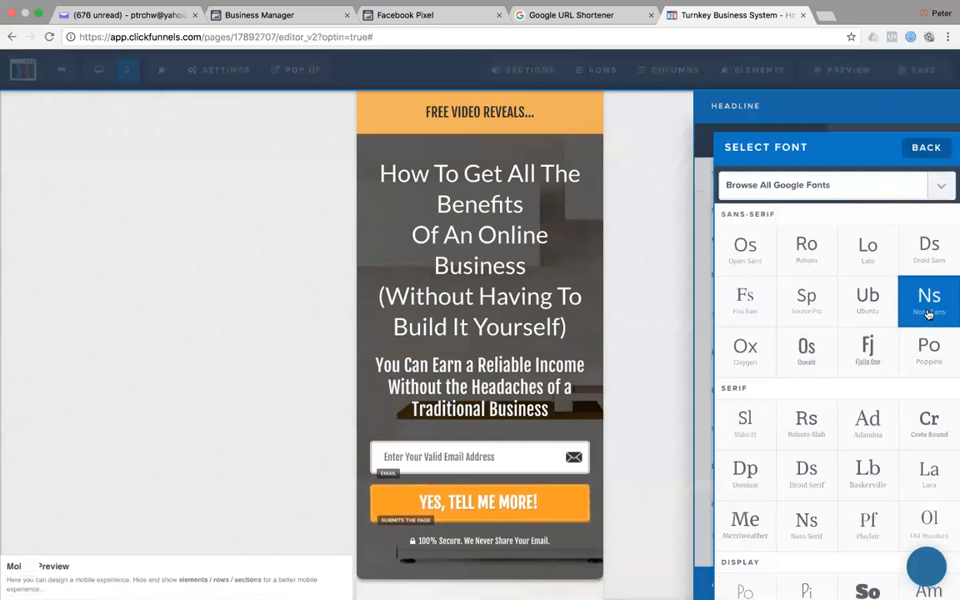
{"action": "left_click", "coordinate": [926, 256]}
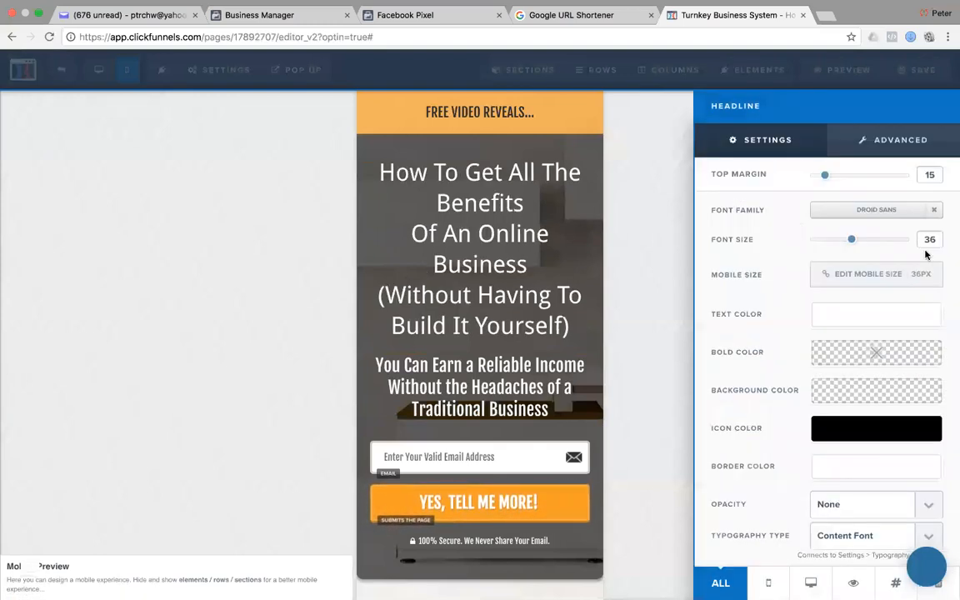
{"action": "left_click", "coordinate": [866, 210]}
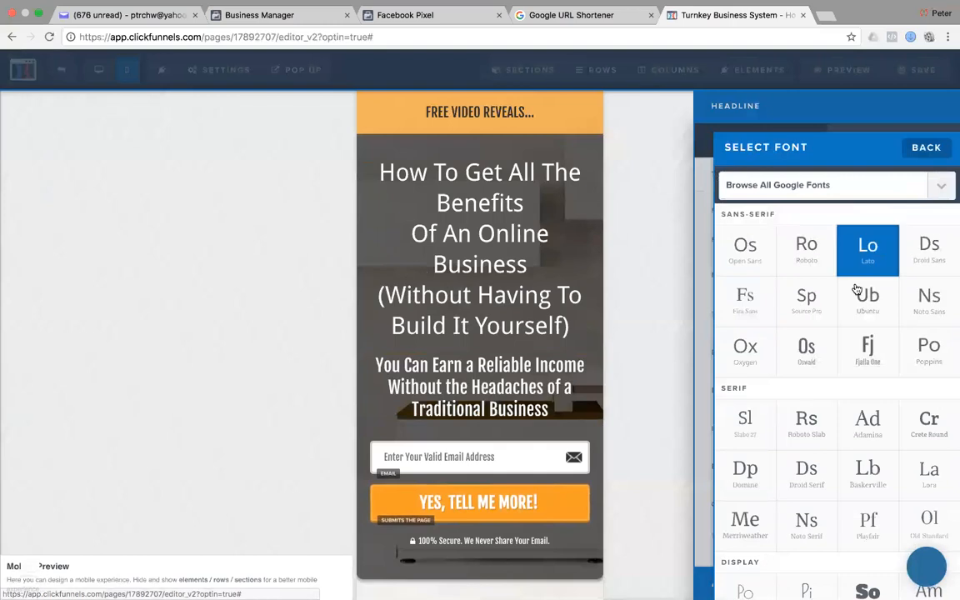
{"action": "left_click", "coordinate": [867, 350]}
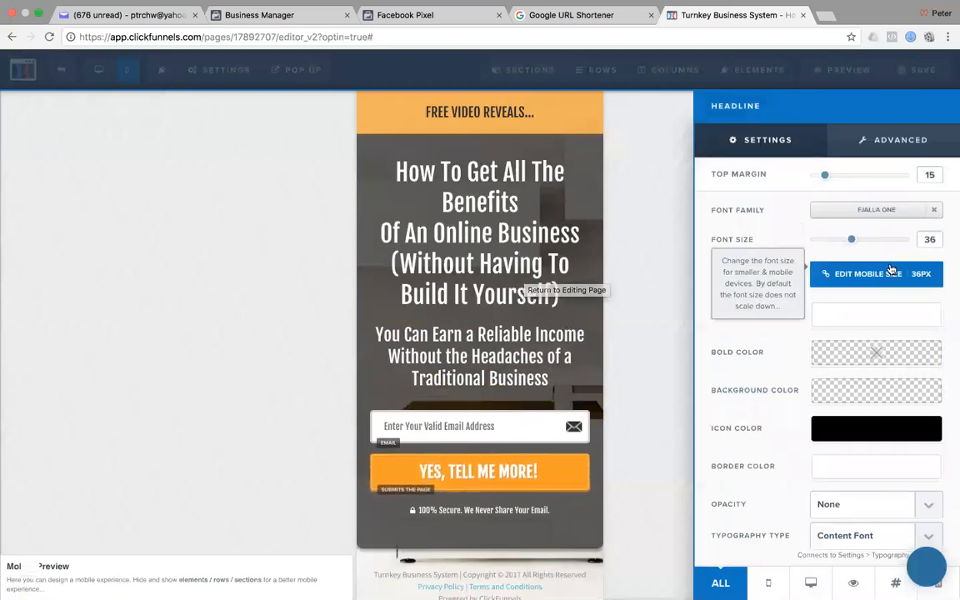
Set the subheadline to Source Sans Pro and shrink it below size 24.
{"action": "left_click", "coordinate": [487, 395]}
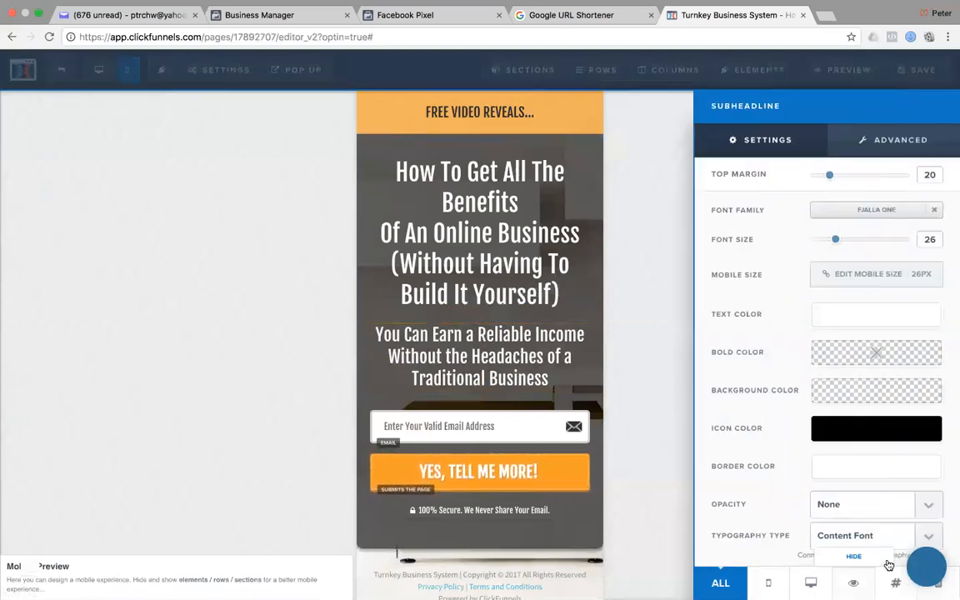
{"action": "left_click_drag", "start_coordinate": [835, 240], "coordinate": [832, 240]}
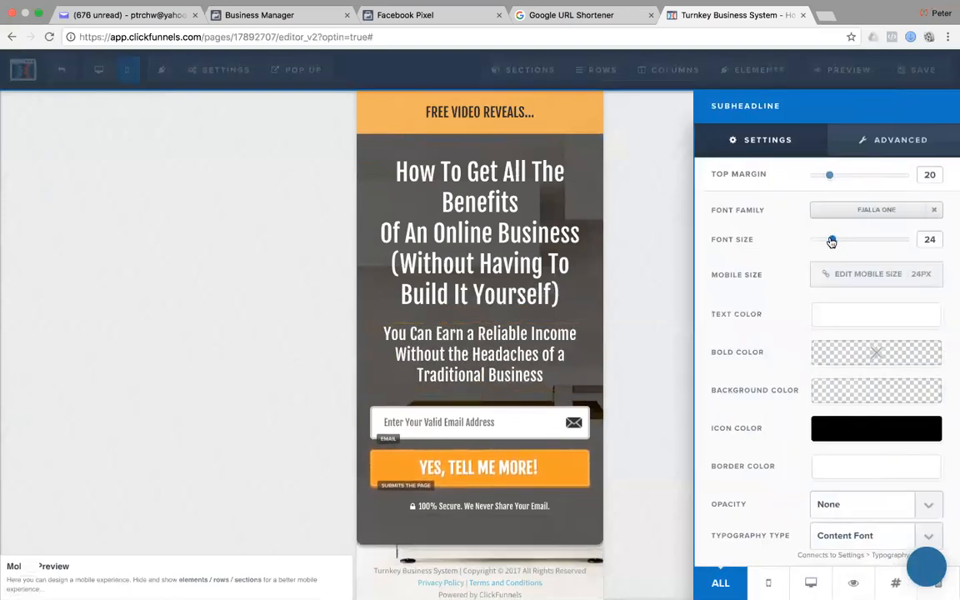
{"action": "left_click", "coordinate": [881, 211]}
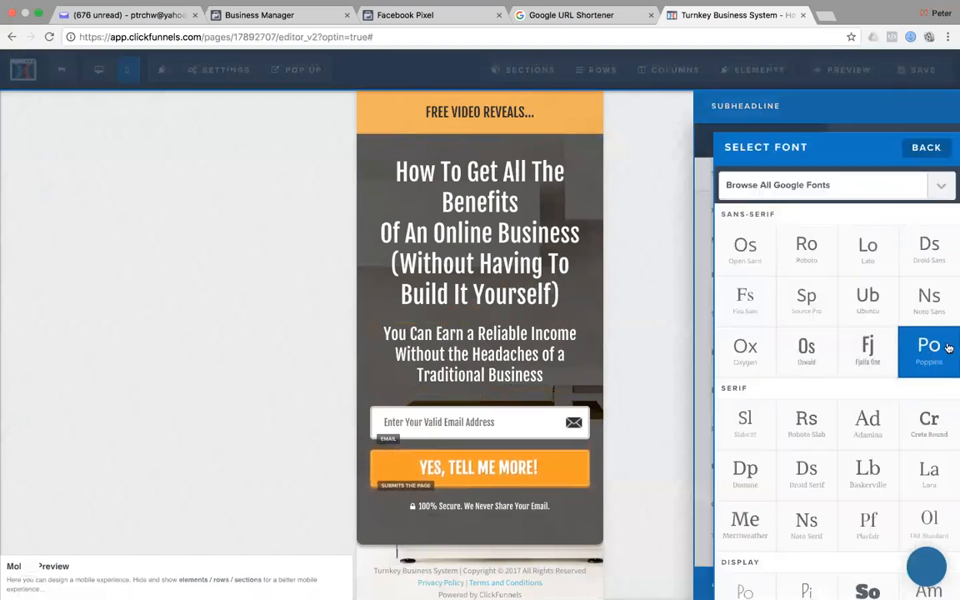
{"action": "left_click", "coordinate": [807, 300]}
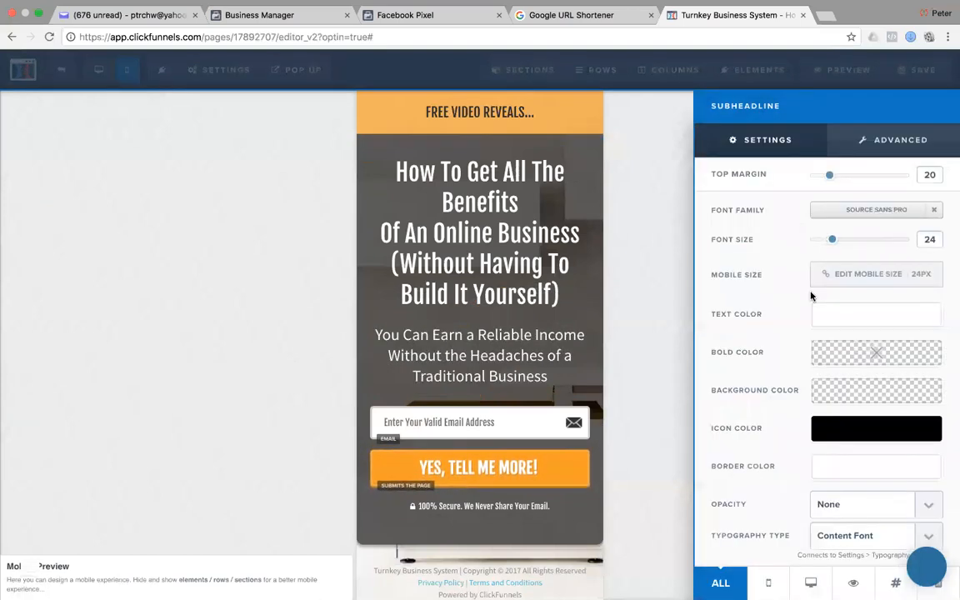
{"action": "left_click_drag", "start_coordinate": [832, 240], "coordinate": [821, 242]}
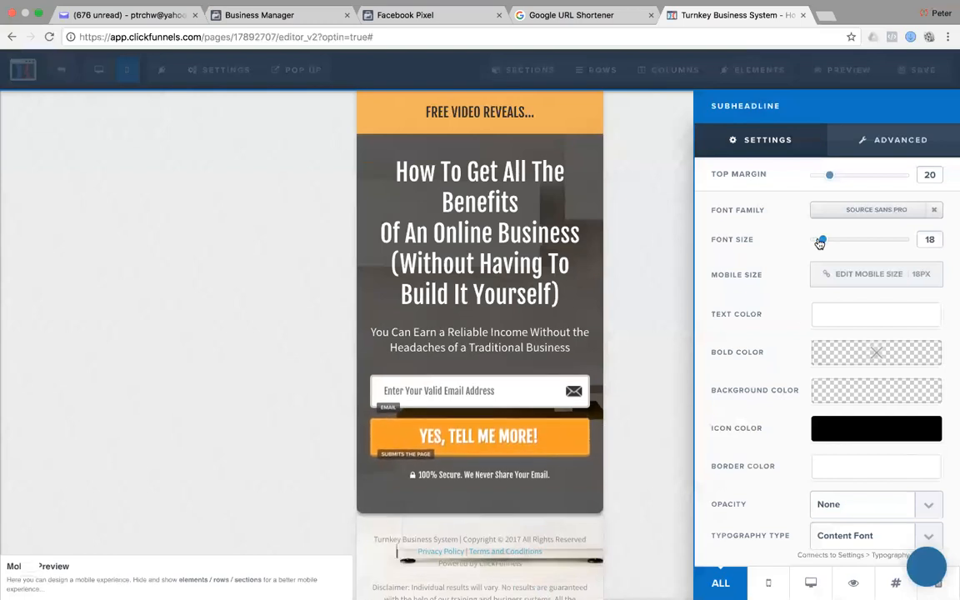
{"action": "left_click", "coordinate": [482, 205]}
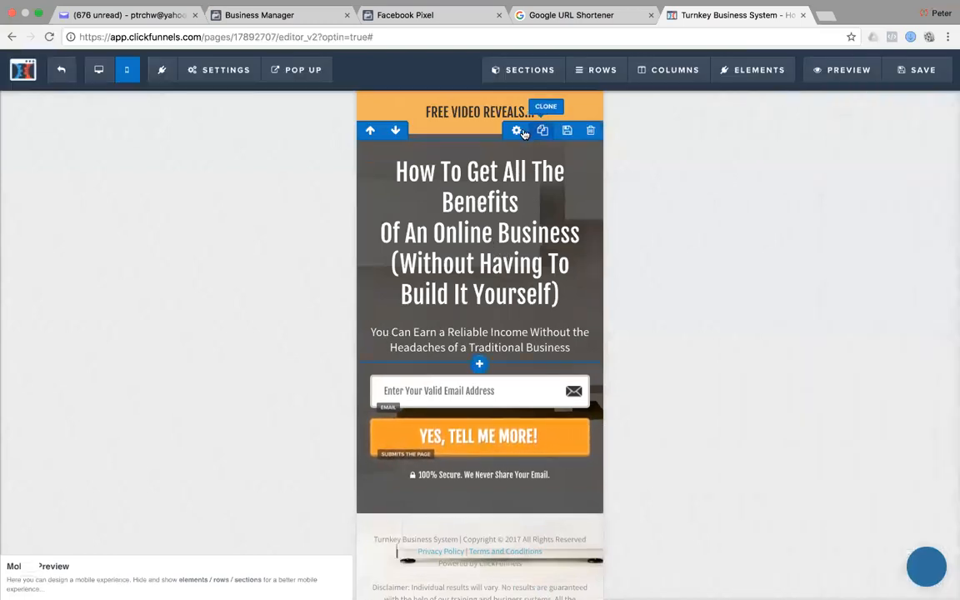
Enlarge the main headline to font size 38.
{"action": "left_click", "coordinate": [473, 151]}
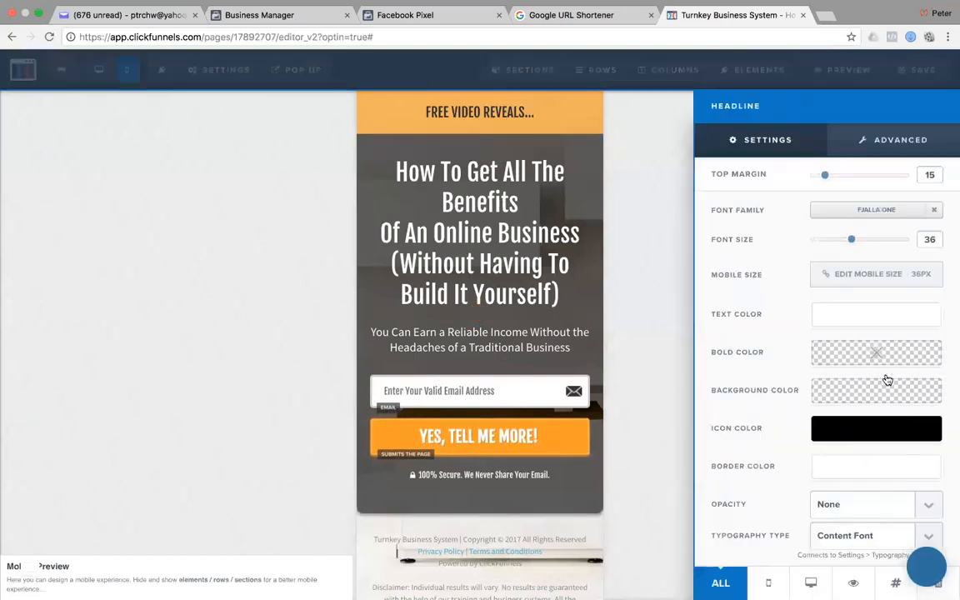
{"action": "left_click_drag", "start_coordinate": [853, 242], "coordinate": [855, 242]}
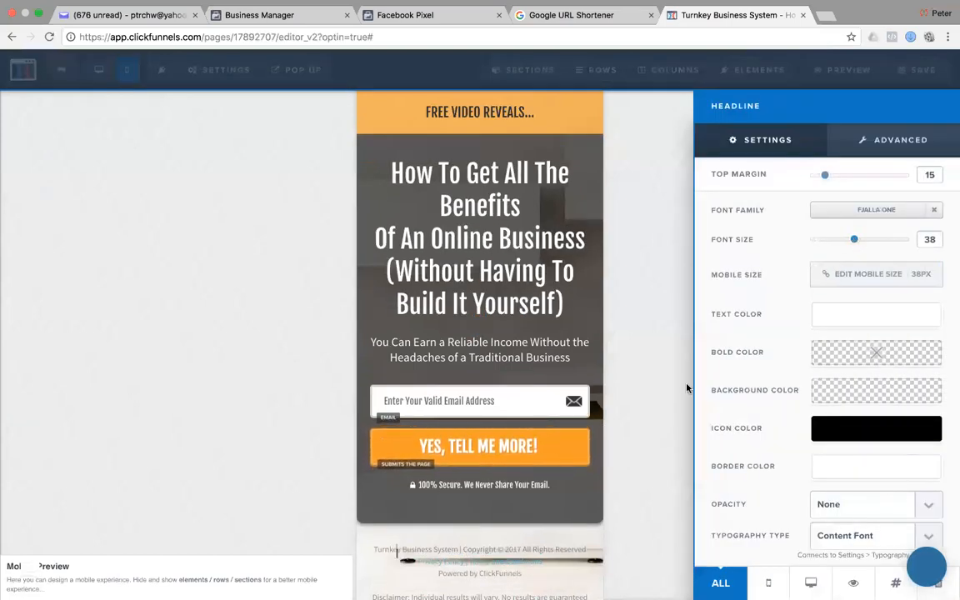
{"action": "left_click", "coordinate": [523, 359]}
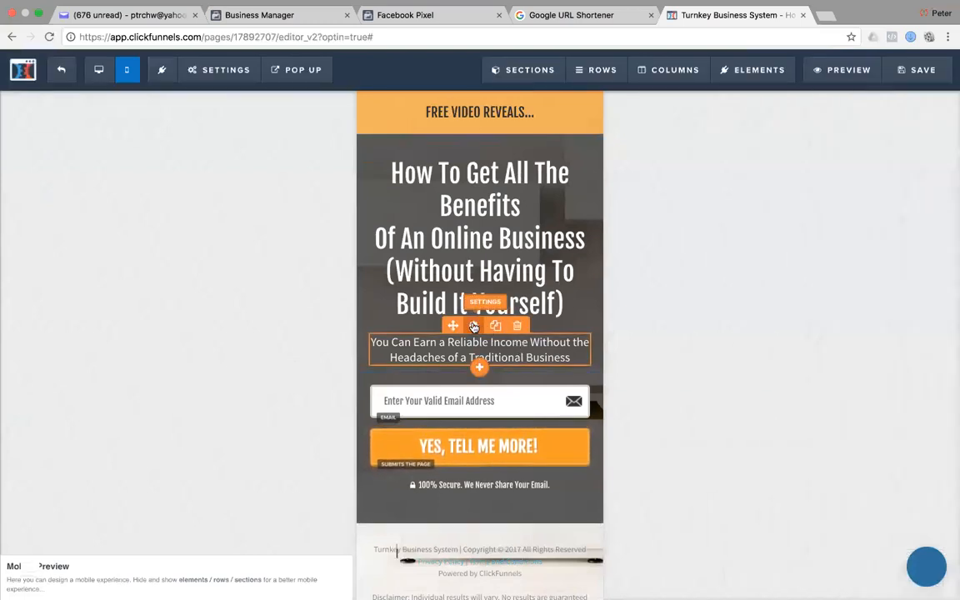
Reduce the subheadline's top margin to 10.
{"action": "left_click", "coordinate": [474, 325]}
{"action": "left_click_drag", "start_coordinate": [831, 178], "coordinate": [818, 180]}
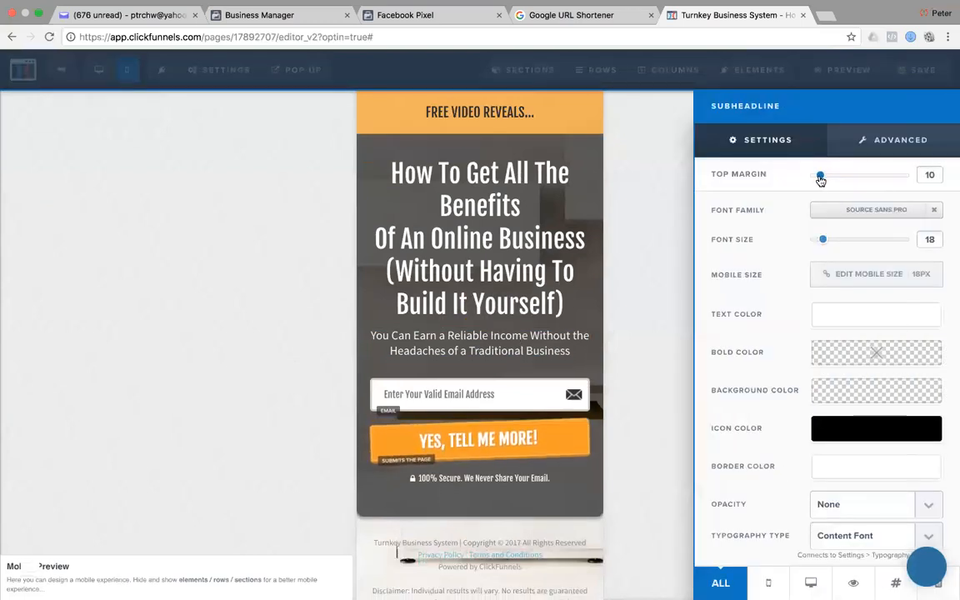
{"action": "left_click", "coordinate": [656, 328]}
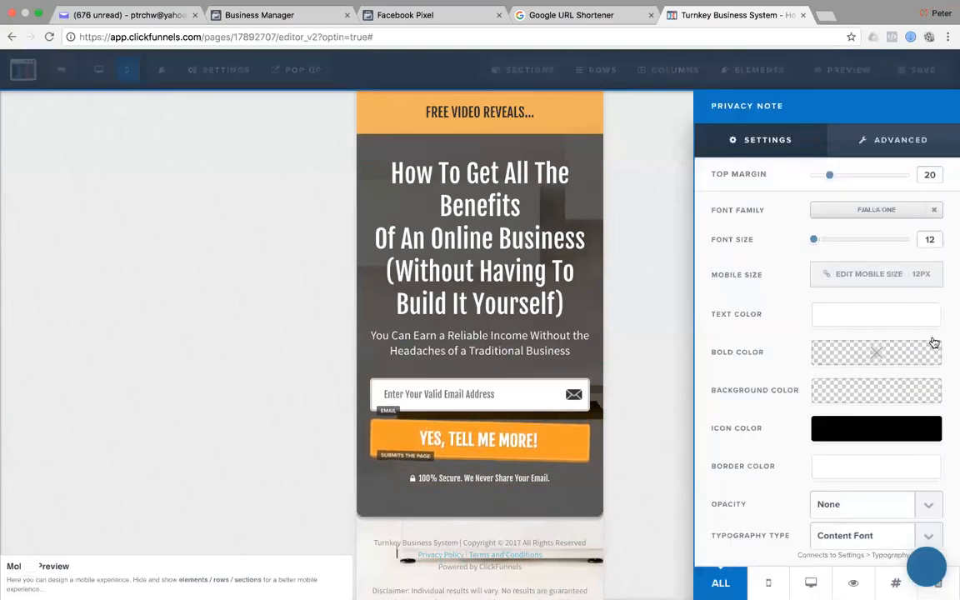
Set the privacy note below the button to Source Sans Pro.
{"action": "left_click", "coordinate": [882, 211]}
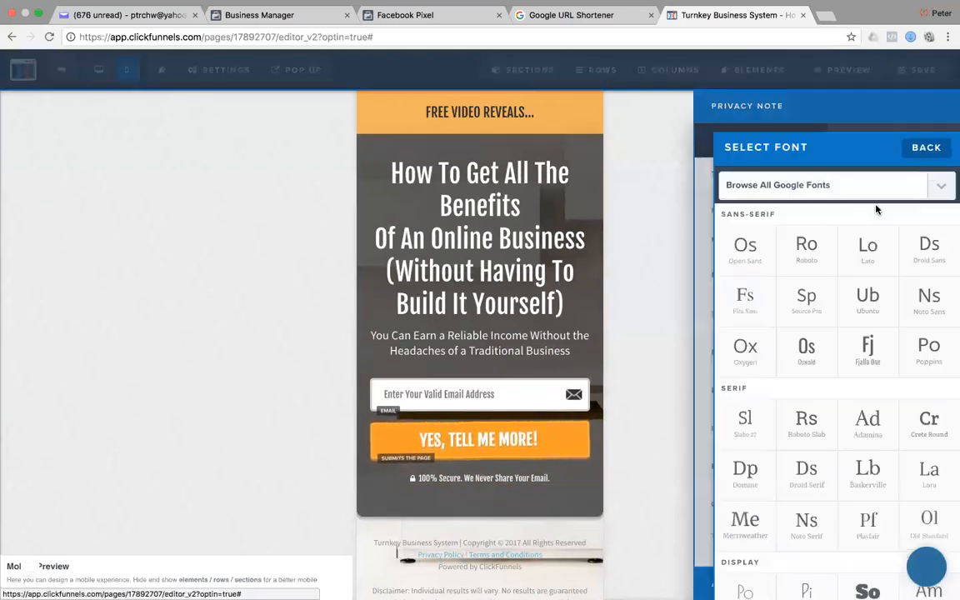
{"action": "left_click", "coordinate": [805, 298]}
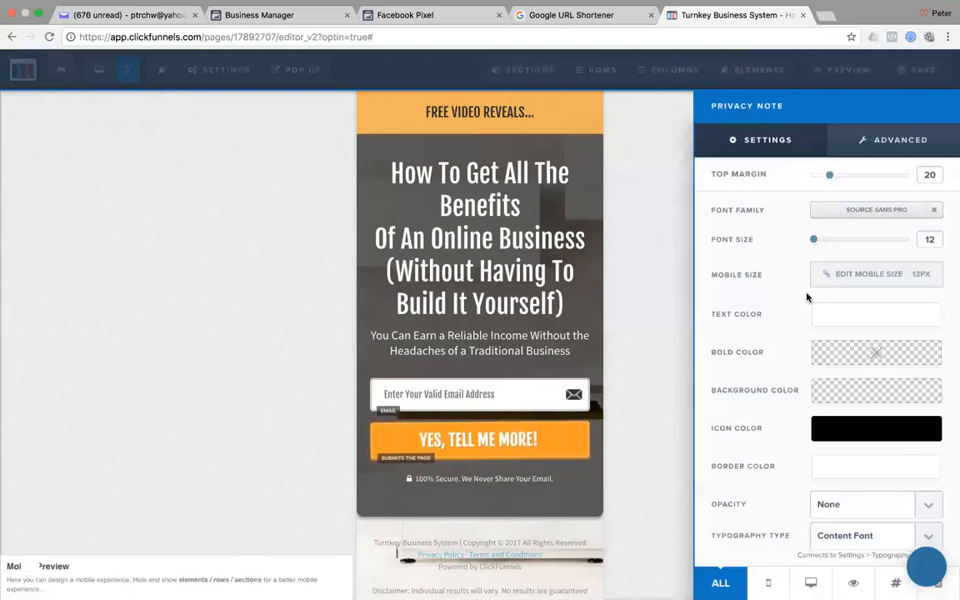
{"action": "left_click", "coordinate": [650, 305]}
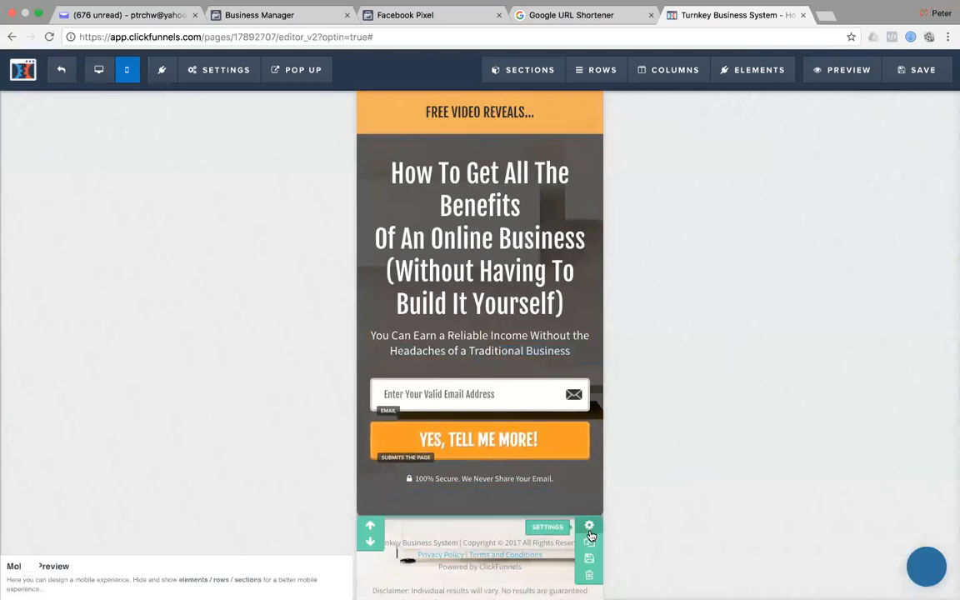
Link the 'Powered by ClickFunnels' footer credit to a ClickFunnels web address, opening in a new window.
{"action": "scroll", "coordinate": [501, 552], "scroll_direction": "down", "scroll_amount": 3}
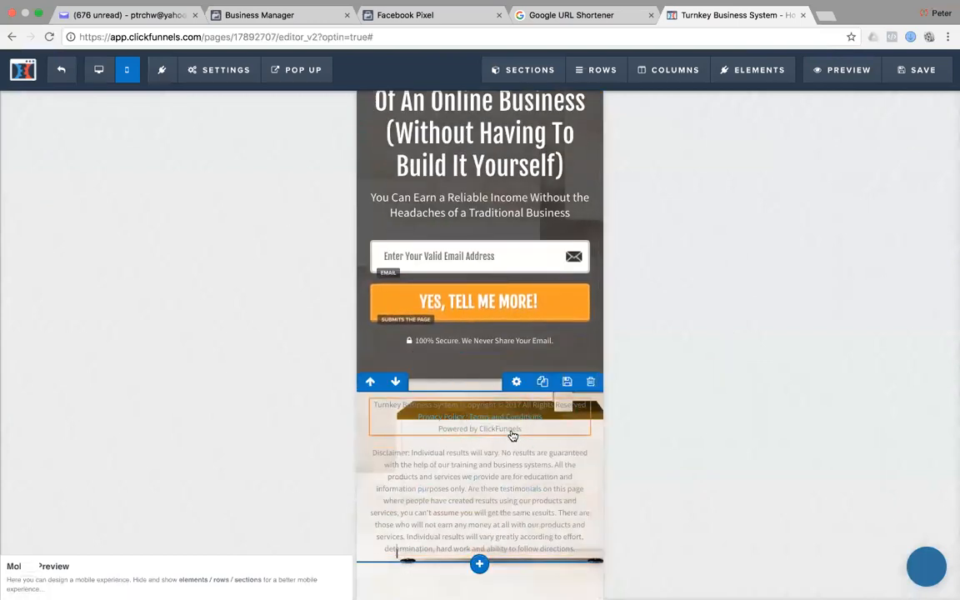
{"action": "left_click", "coordinate": [526, 428]}
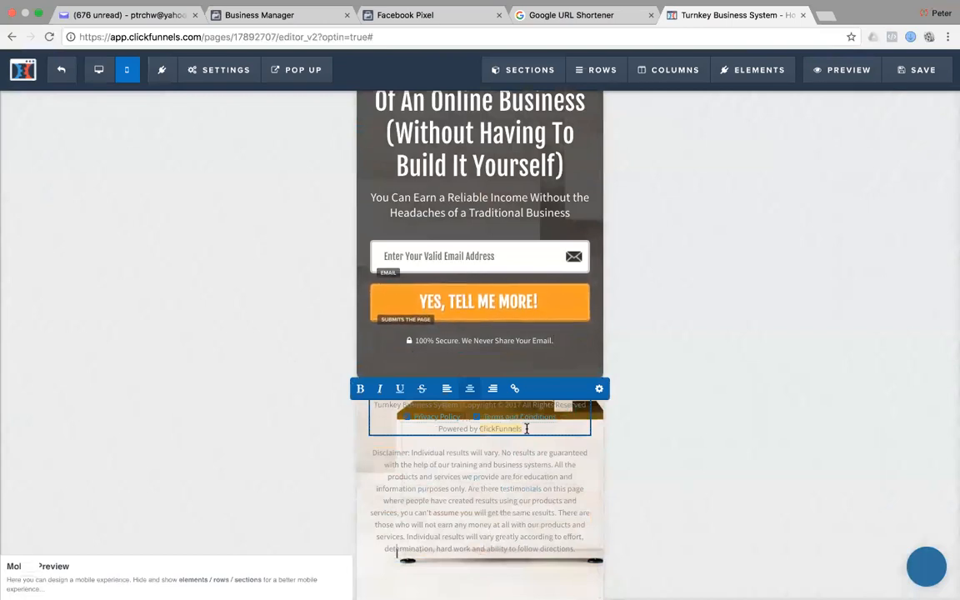
{"action": "scroll", "coordinate": [526, 428], "scroll_direction": "up", "scroll_amount": 1}
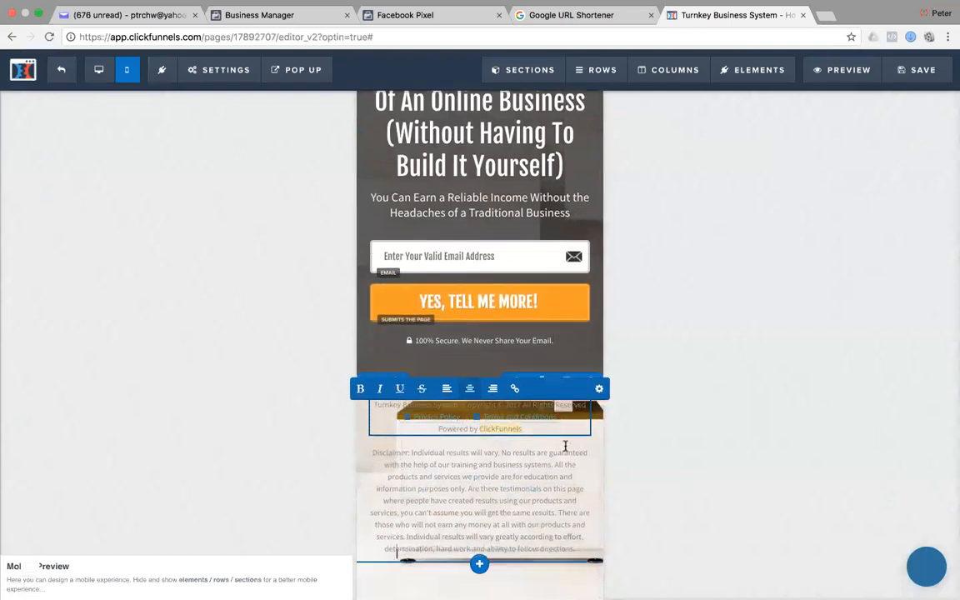
{"action": "left_click", "coordinate": [516, 402]}
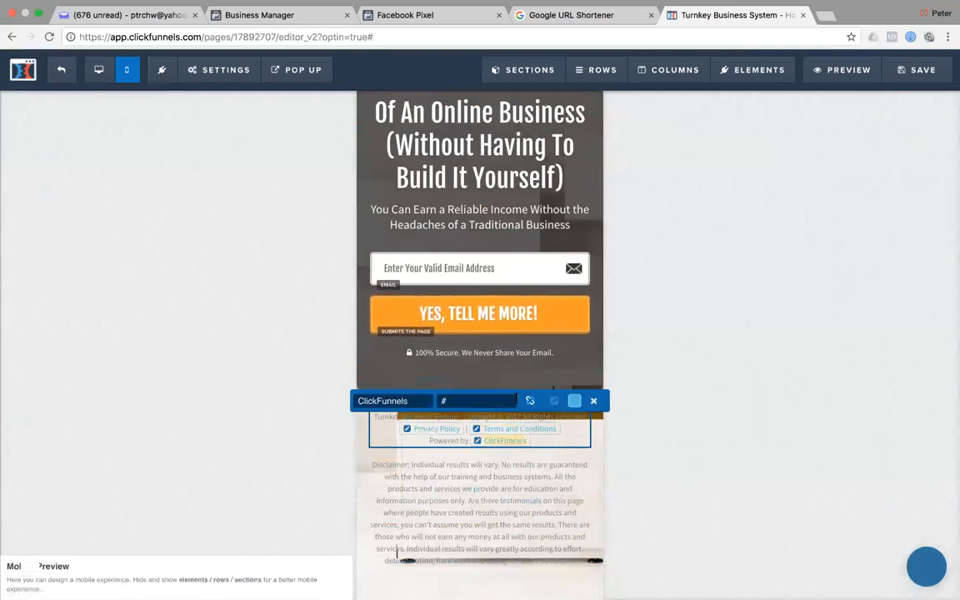
{"action": "key", "text": "BackSpace"}
{"action": "type", "text": "ht"}
{"action": "type", "text": "om/"}
{"action": "type", "text": "clickfunnels"}
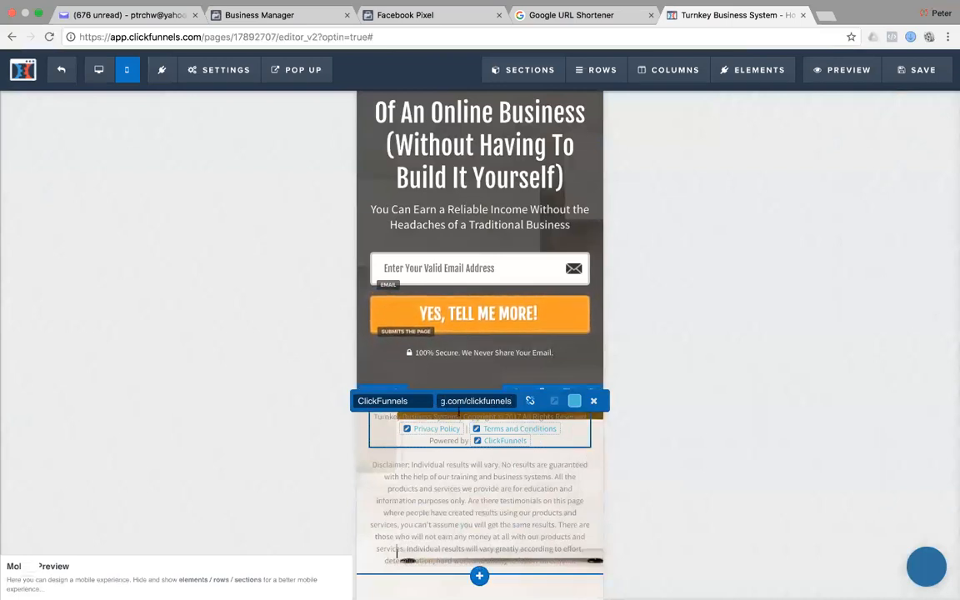
{"action": "left_click", "coordinate": [555, 402]}
{"action": "left_click", "coordinate": [699, 377]}
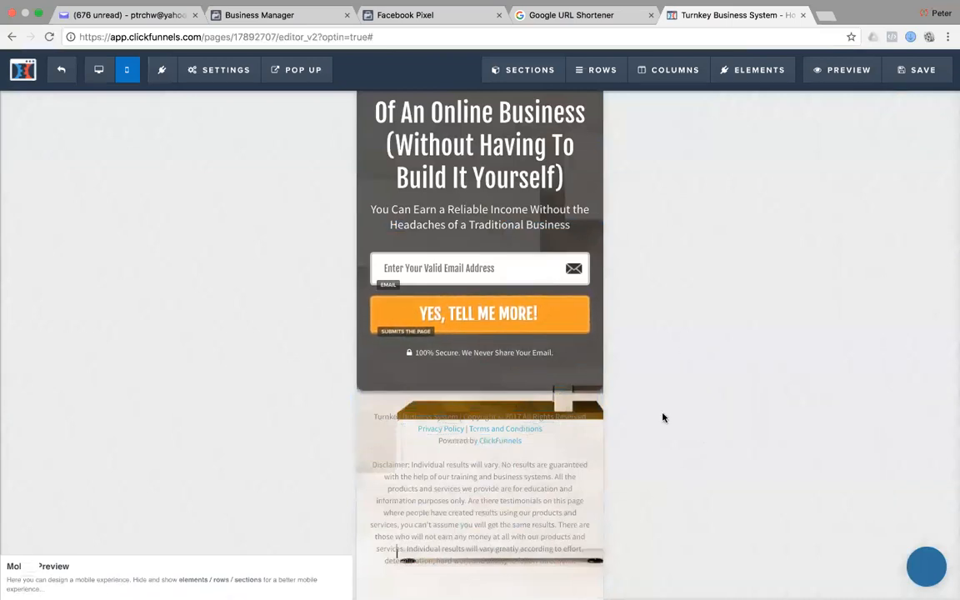
{"action": "scroll", "coordinate": [574, 418], "scroll_direction": "up", "scroll_amount": 2}
{"action": "scroll", "coordinate": [570, 476], "scroll_direction": "down", "scroll_amount": 3}
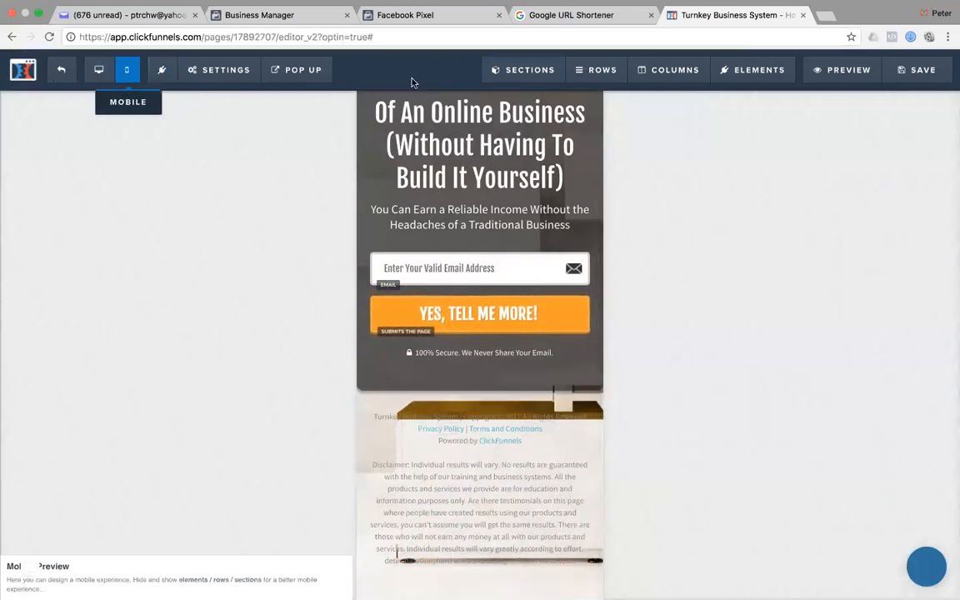
Save the page and return to the desktop layout.
{"action": "left_click", "coordinate": [915, 71]}
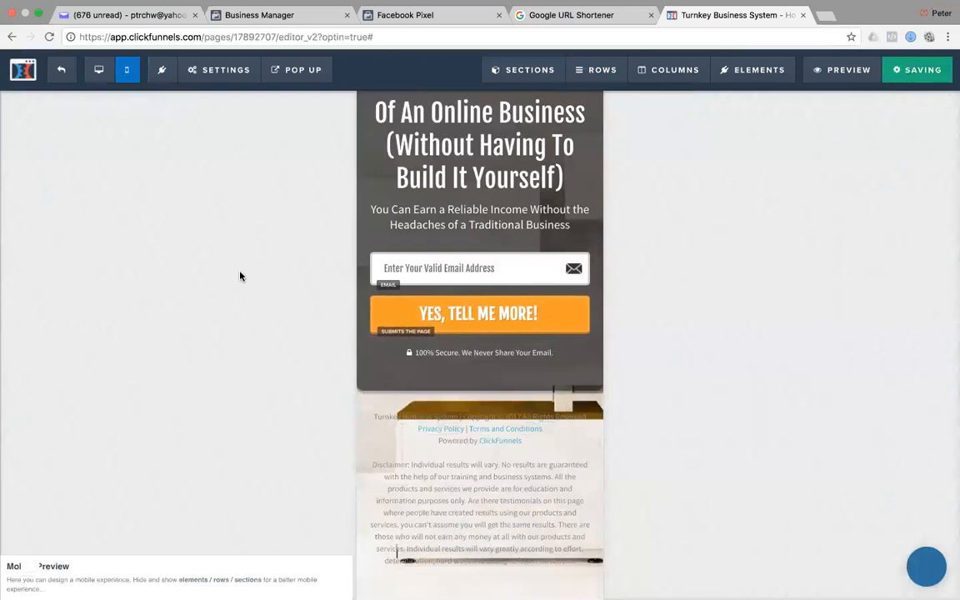
{"action": "left_click", "coordinate": [98, 73]}
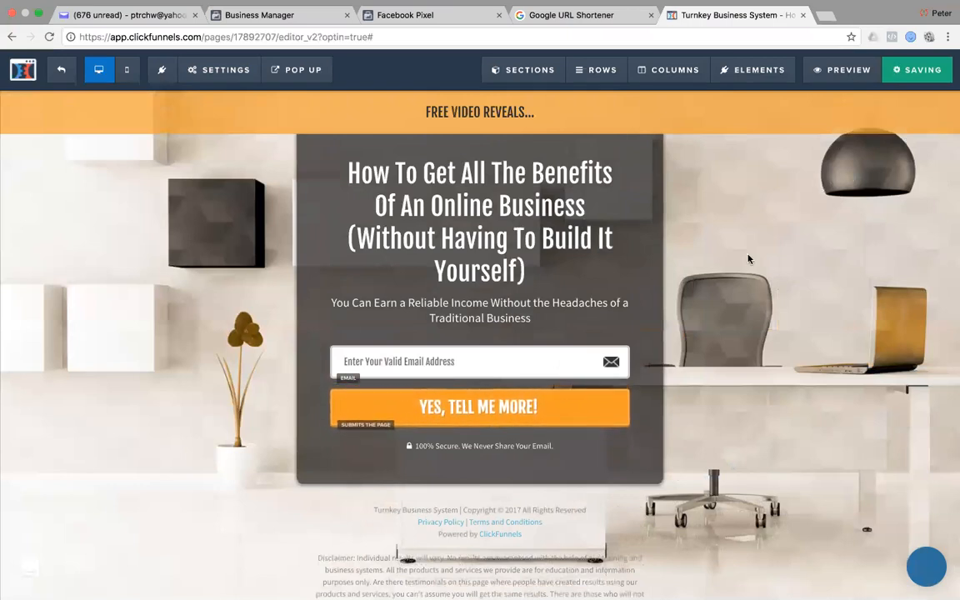
{"action": "scroll", "coordinate": [749, 263], "scroll_direction": "down", "scroll_amount": 1}
{"action": "scroll", "coordinate": [749, 263], "scroll_direction": "up", "scroll_amount": 1}
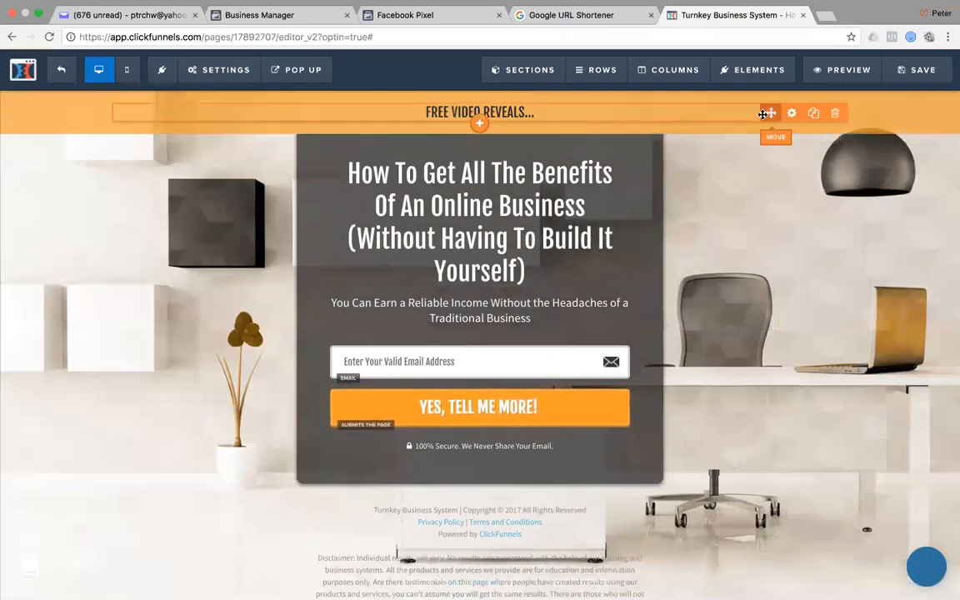
Trim the FREE VIDEO REVEALS banner row's padding from 20 to 15, checking mobile and desktop.
{"action": "left_click", "coordinate": [946, 100]}
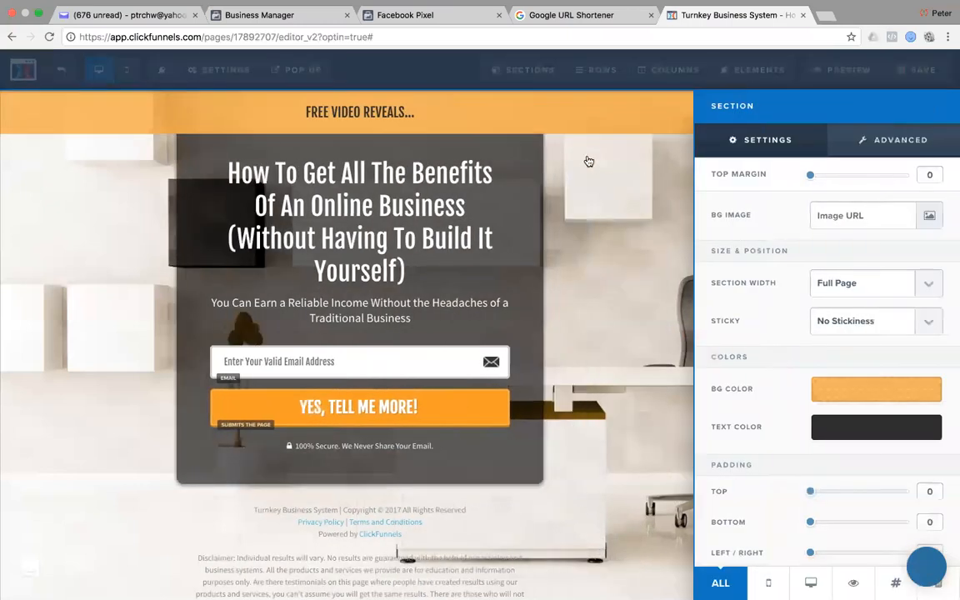
{"action": "left_click", "coordinate": [597, 253]}
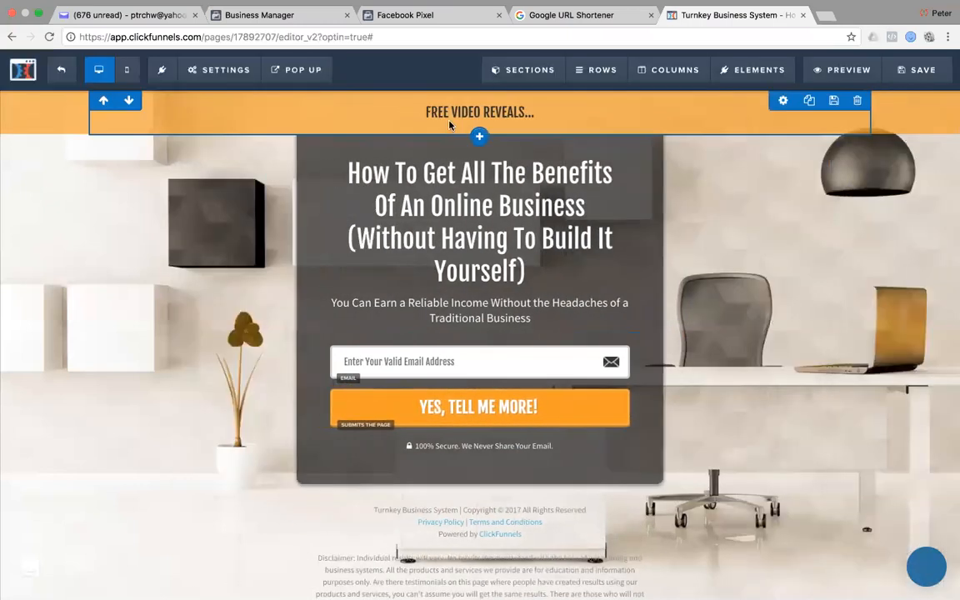
{"action": "left_click", "coordinate": [785, 99]}
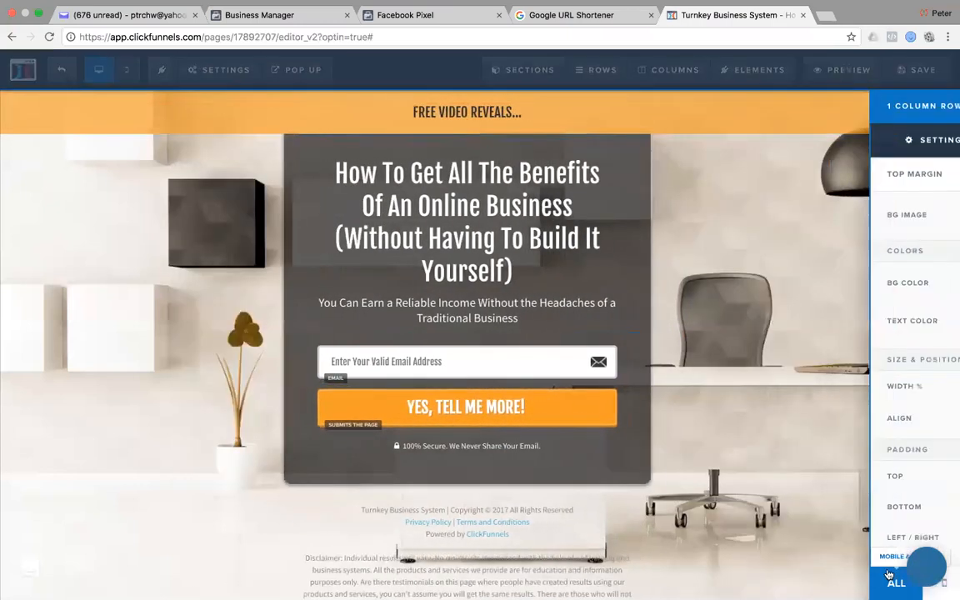
{"action": "left_click_drag", "start_coordinate": [829, 476], "coordinate": [824, 508]}
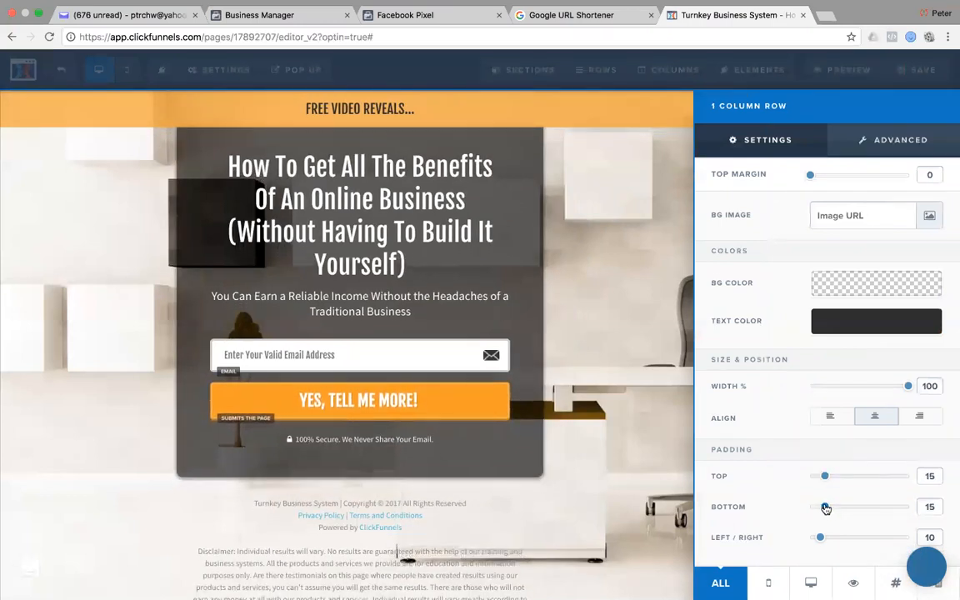
{"action": "left_click", "coordinate": [601, 187]}
{"action": "left_click", "coordinate": [127, 69]}
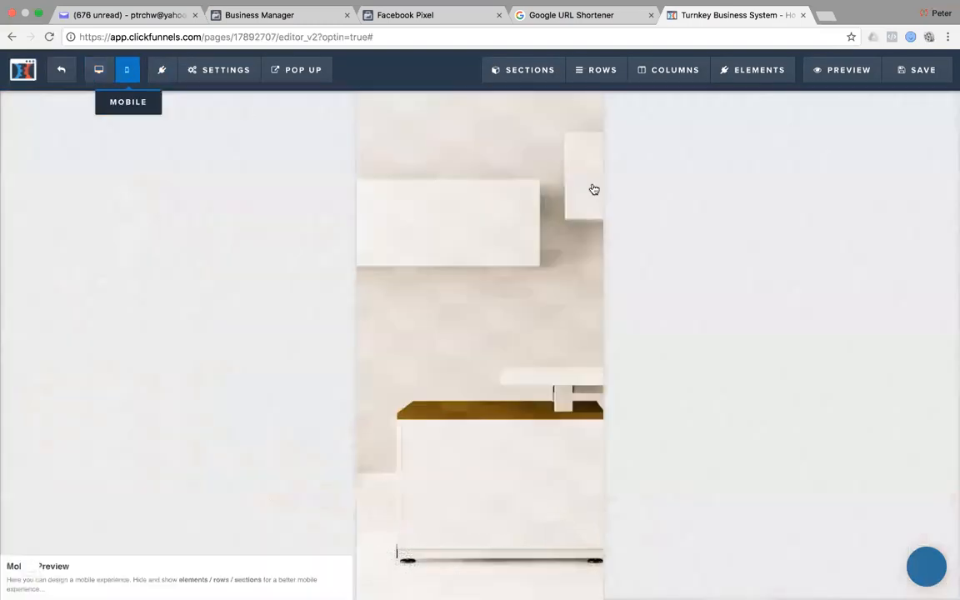
{"action": "left_click", "coordinate": [98, 69]}
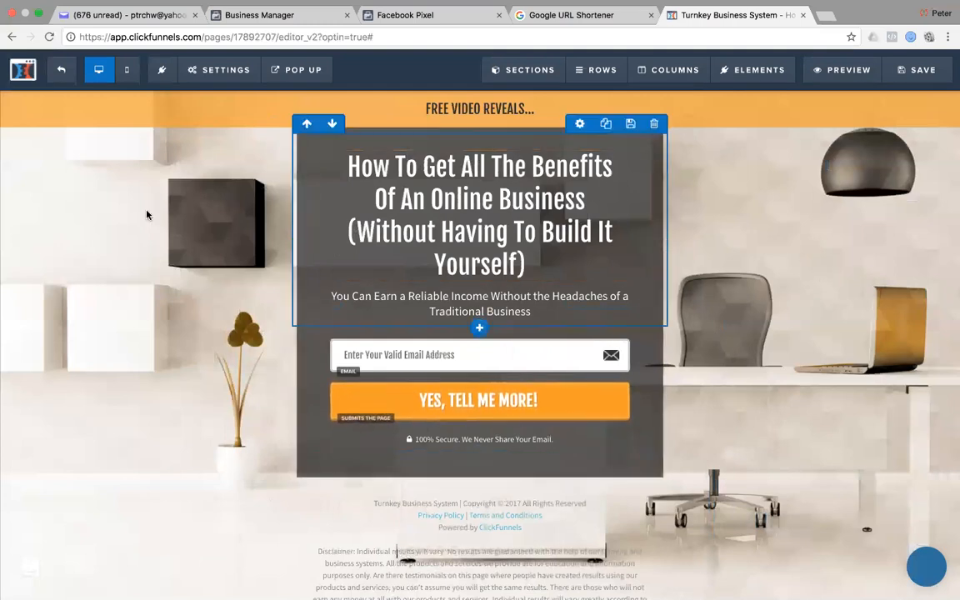
Connect the page's email integration to Aweber using the existing form.
{"action": "left_click", "coordinate": [221, 70]}
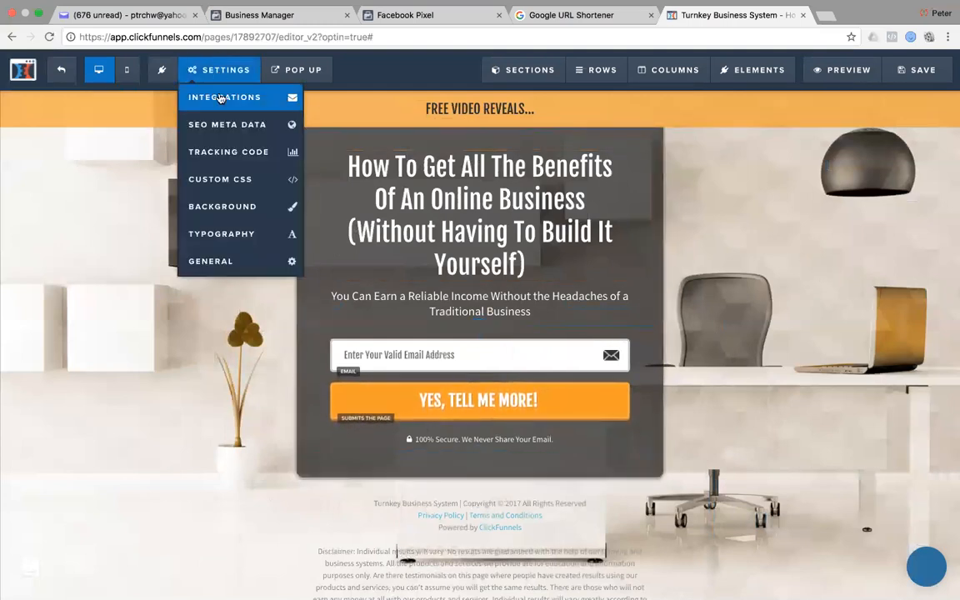
{"action": "left_click", "coordinate": [222, 97]}
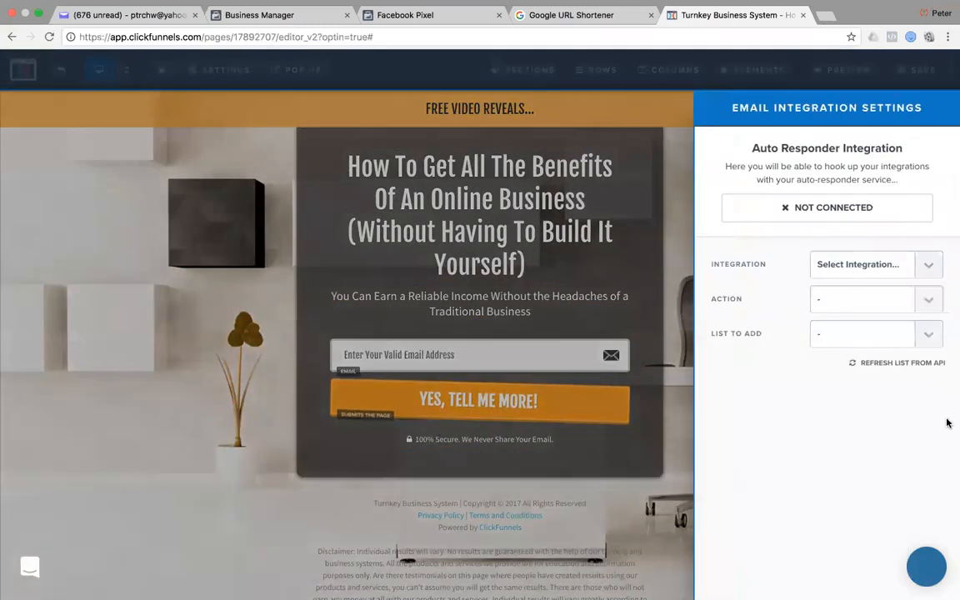
{"action": "left_click", "coordinate": [927, 264]}
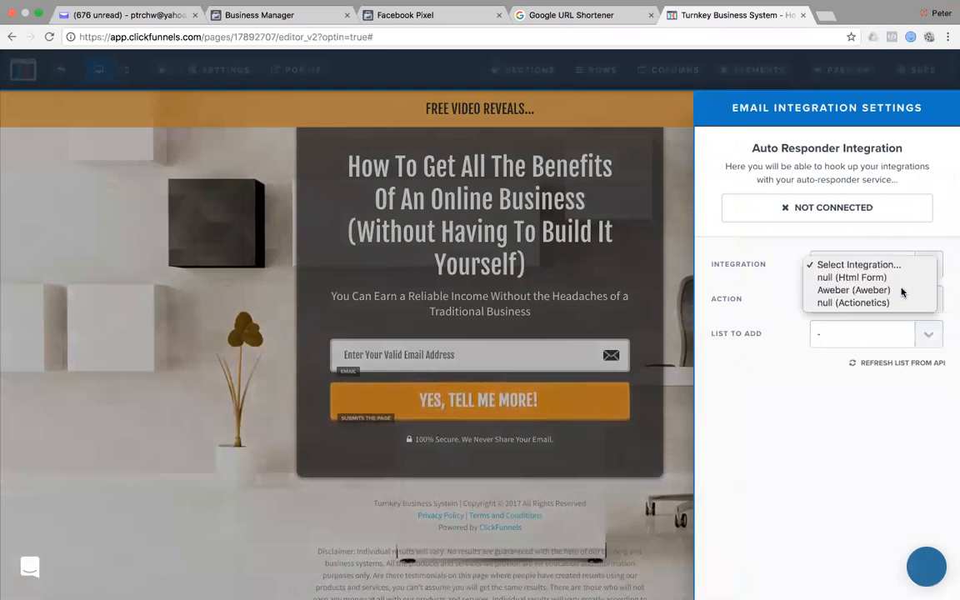
{"action": "left_click", "coordinate": [903, 290]}
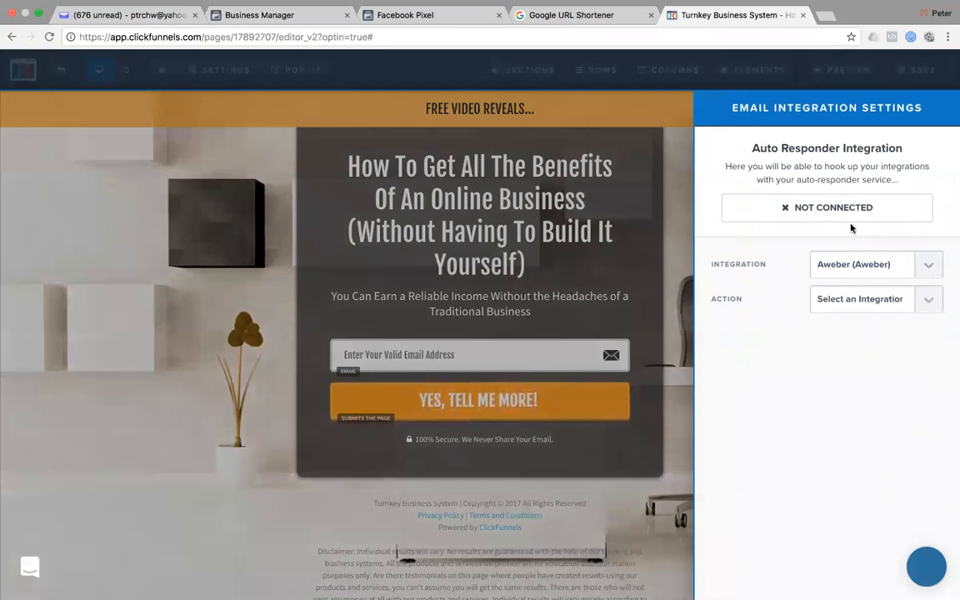
{"action": "left_click", "coordinate": [926, 299]}
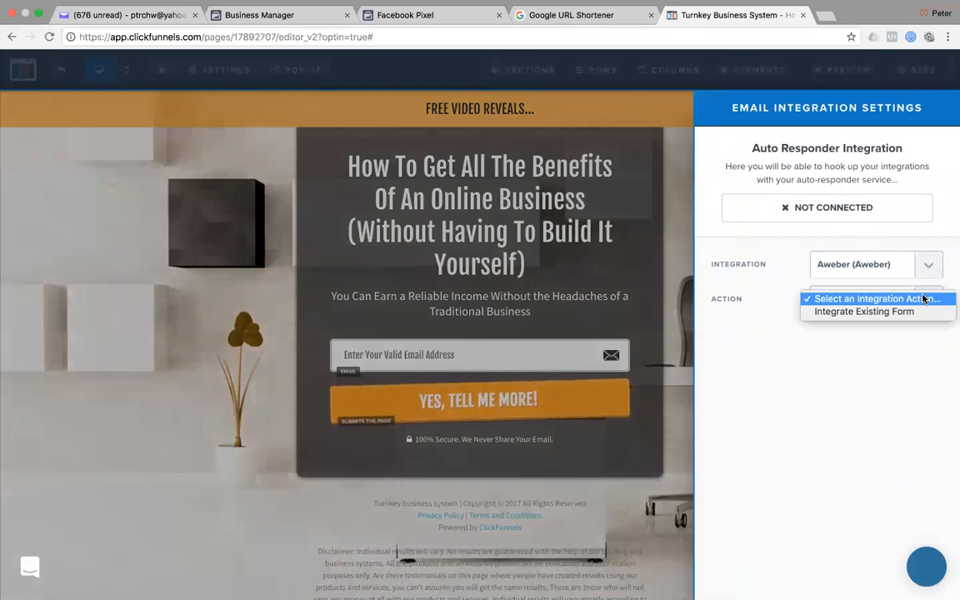
{"action": "left_click", "coordinate": [865, 312]}
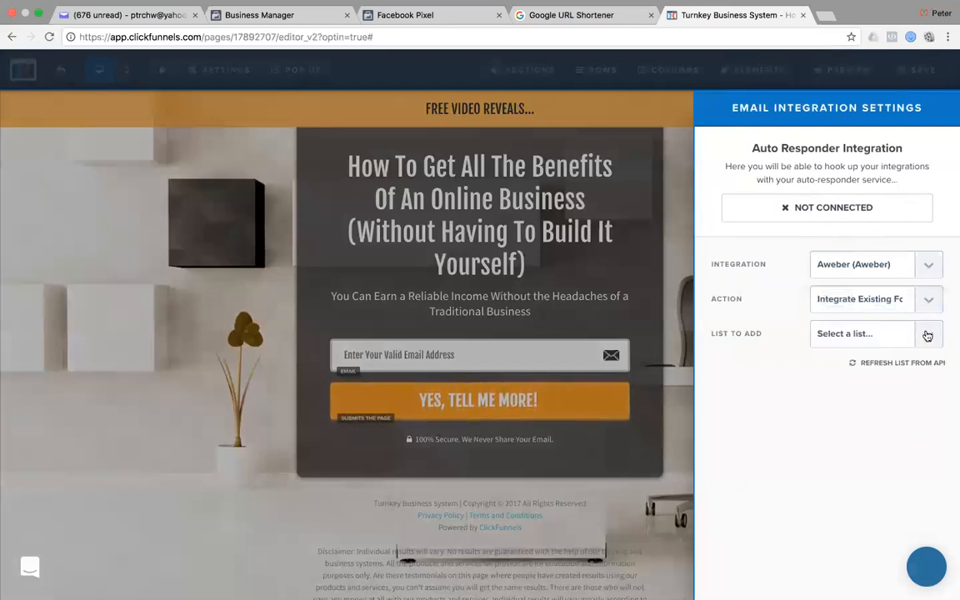
Refresh the Aweber lists and add optins to the Turnkey Business System list.
{"action": "left_click", "coordinate": [927, 335]}
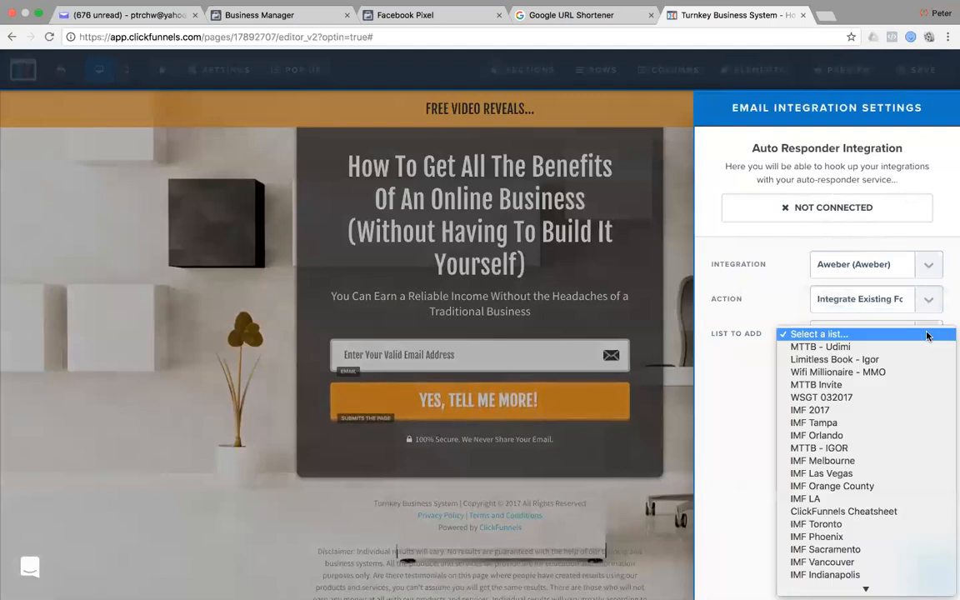
{"action": "scroll", "coordinate": [833, 398], "scroll_direction": "down", "scroll_amount": 10}
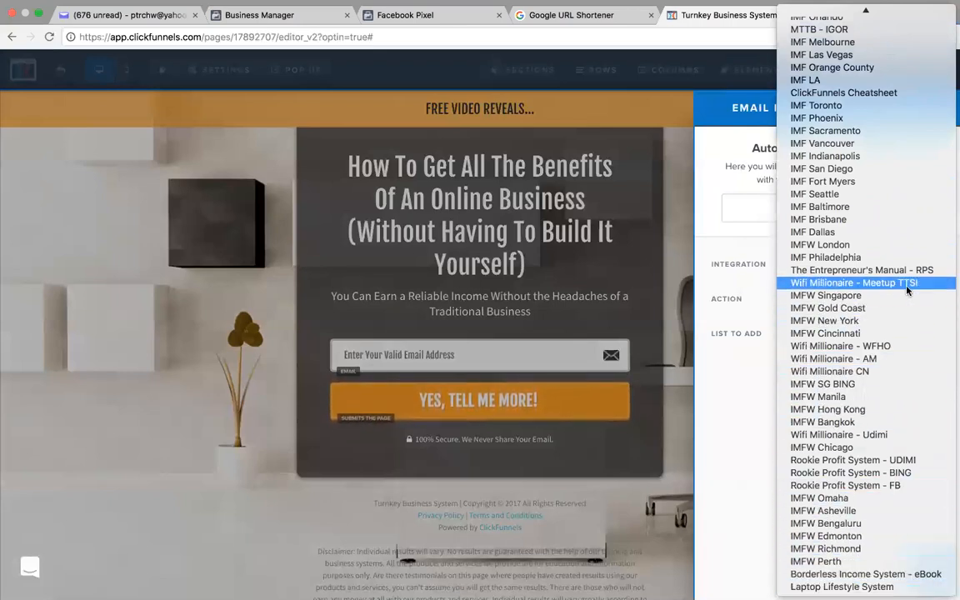
{"action": "scroll", "coordinate": [908, 290], "scroll_direction": "up", "scroll_amount": 3}
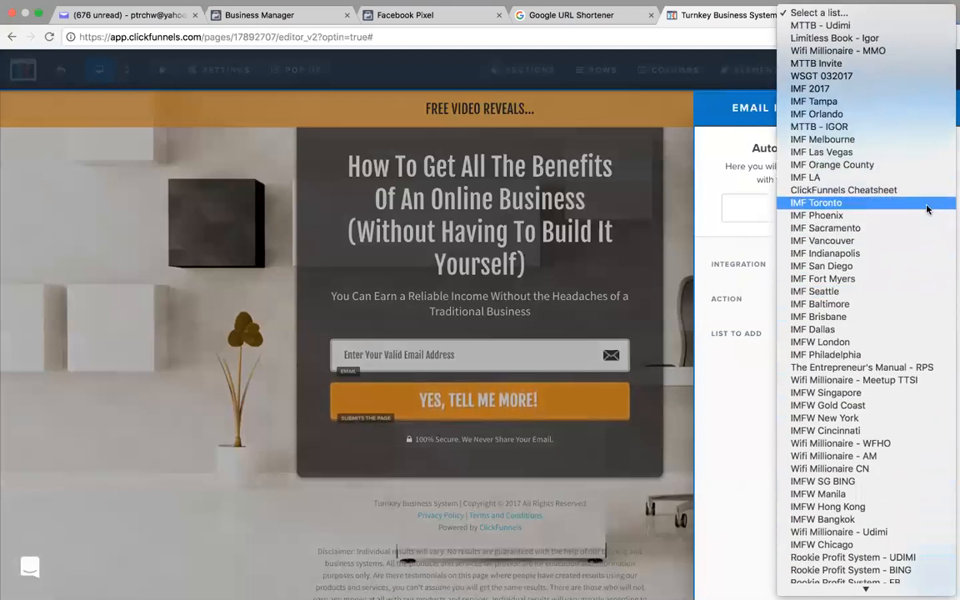
{"action": "left_click", "coordinate": [759, 375]}
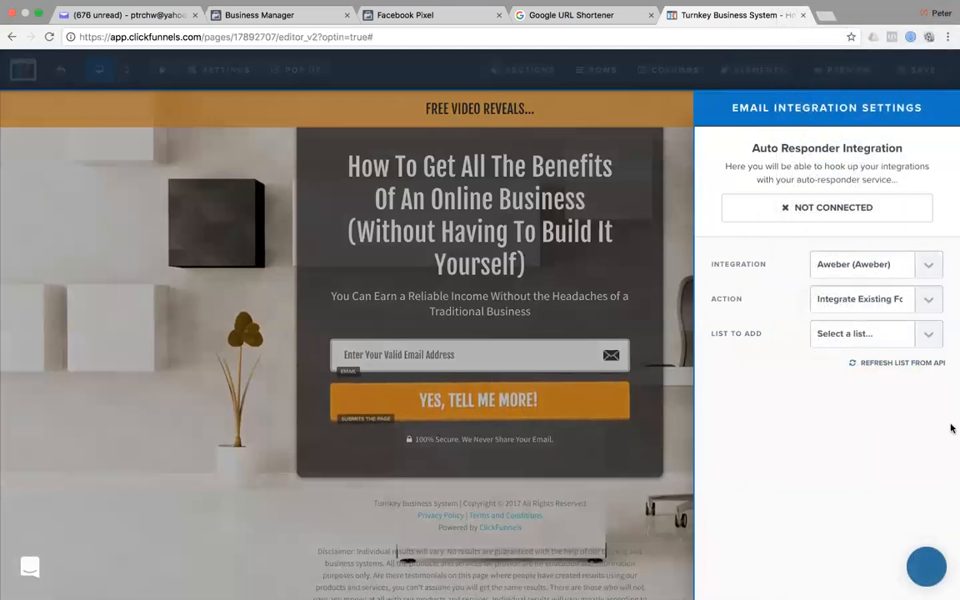
{"action": "left_click", "coordinate": [930, 336]}
{"action": "left_click", "coordinate": [879, 364]}
{"action": "left_click", "coordinate": [928, 337]}
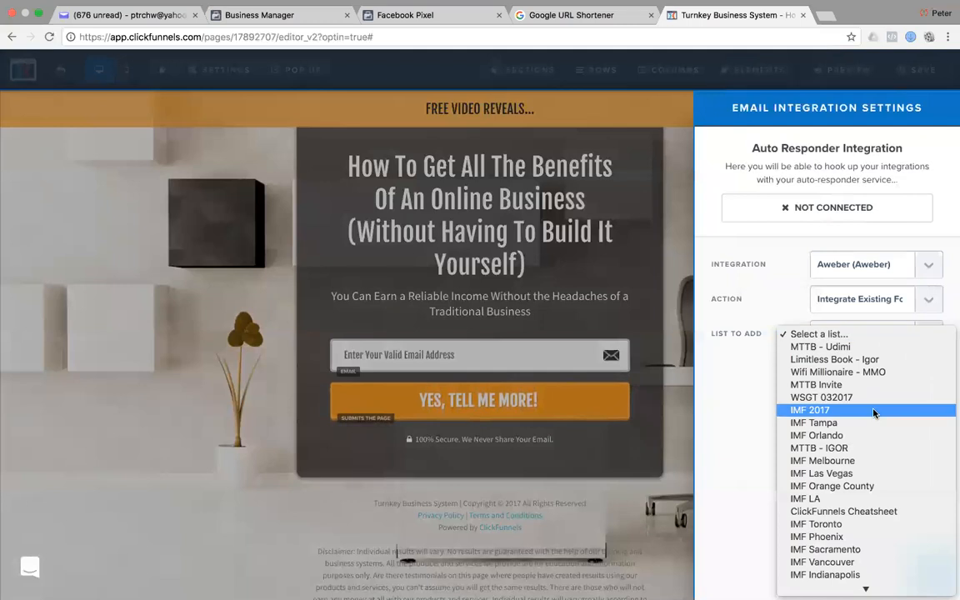
{"action": "scroll", "coordinate": [867, 413], "scroll_direction": "down", "scroll_amount": 10}
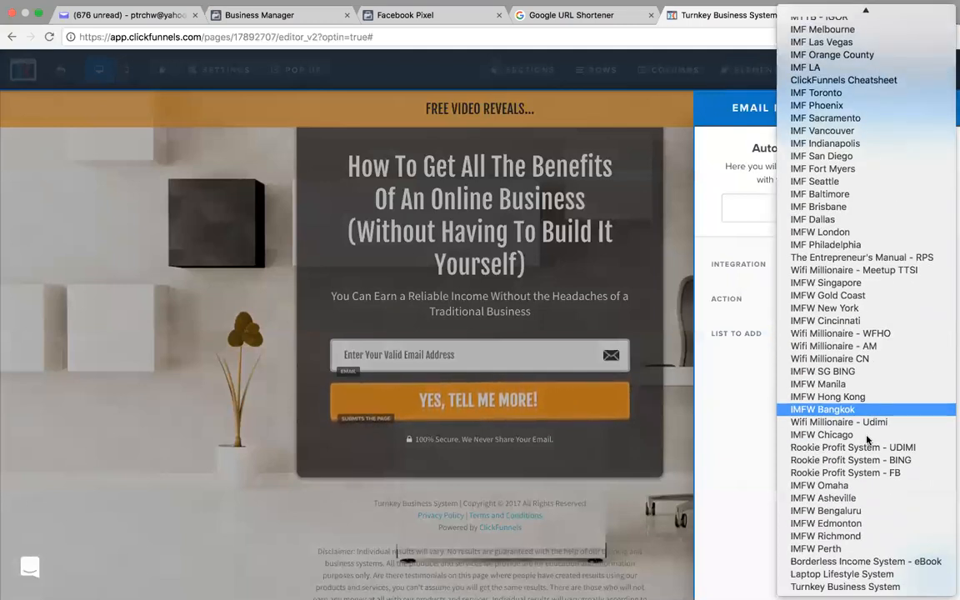
{"action": "left_click", "coordinate": [845, 586]}
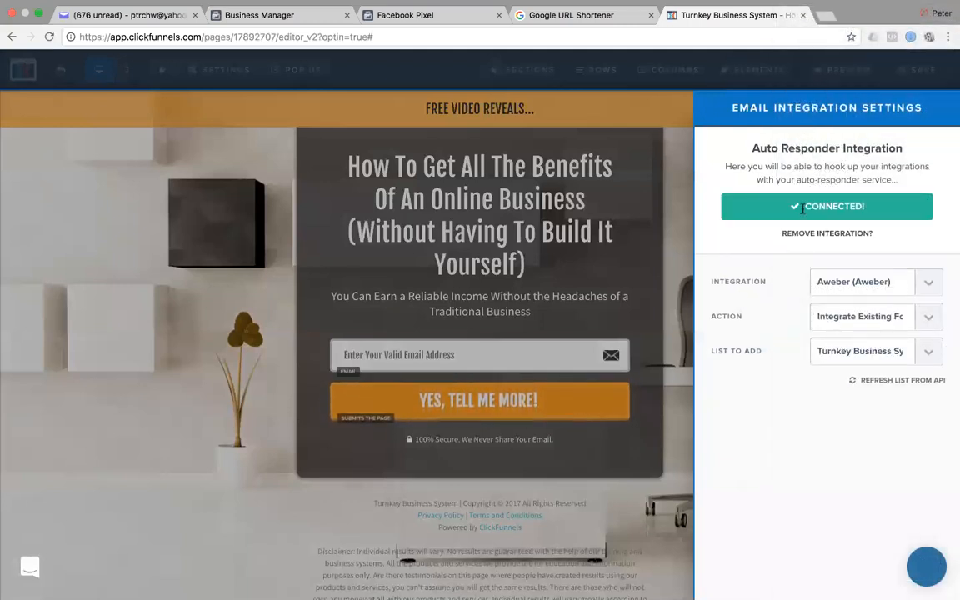
{"action": "left_click", "coordinate": [671, 229]}
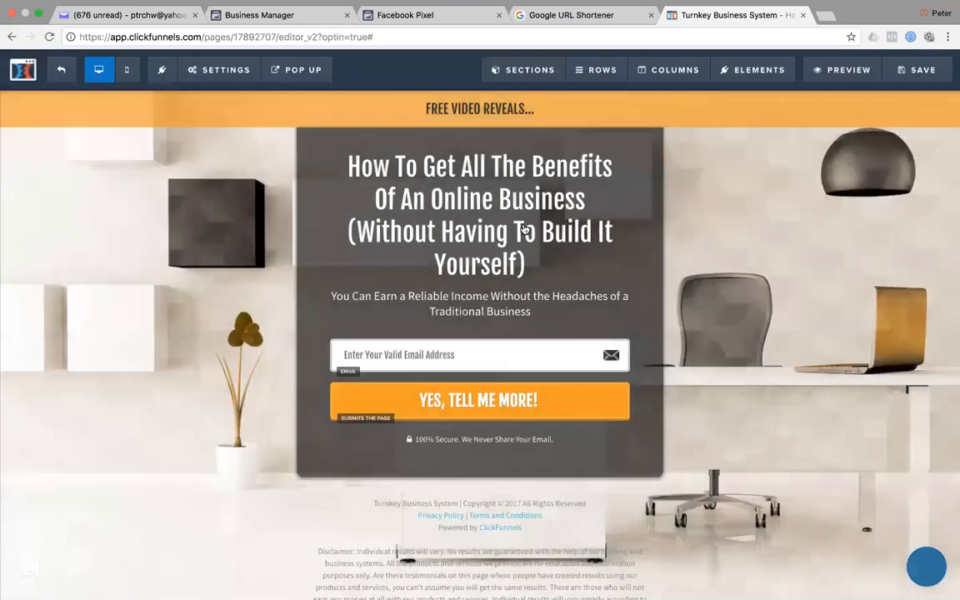
Delete the old Facebook Pixel code from the page's header tracking code.
{"action": "left_click", "coordinate": [229, 71]}
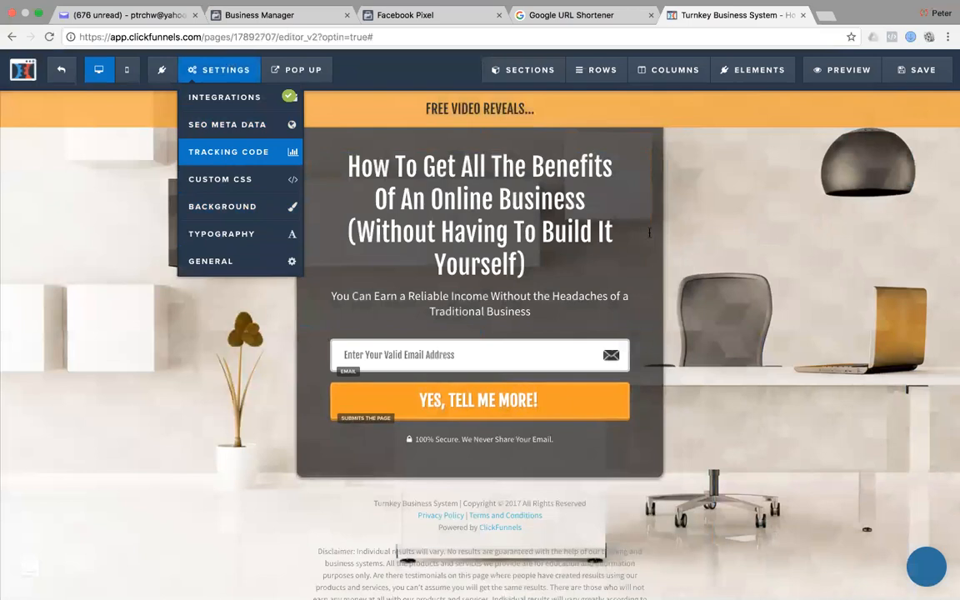
{"action": "left_click", "coordinate": [204, 152]}
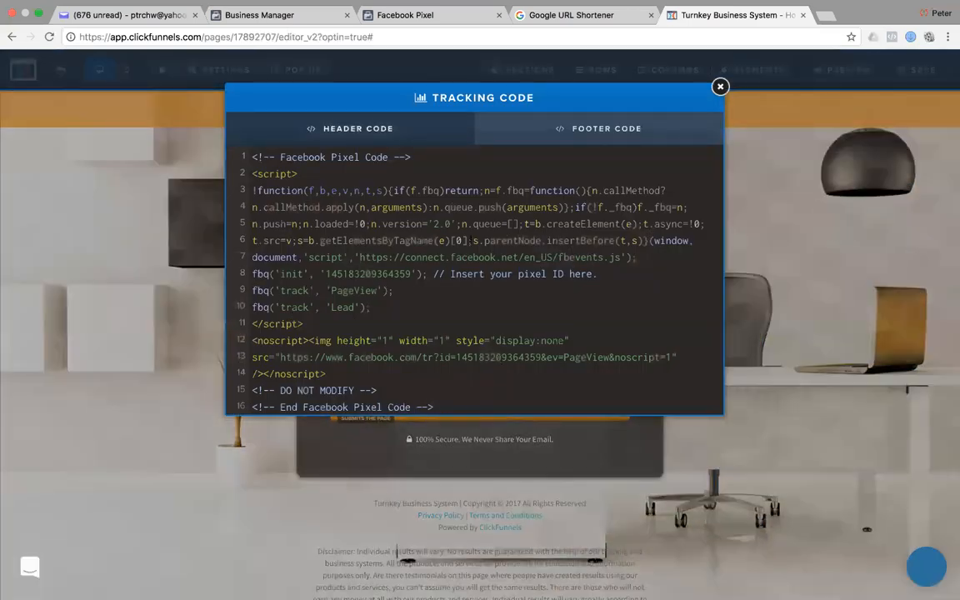
{"action": "key", "text": "super+a"}
{"action": "key", "text": "BackSpace"}
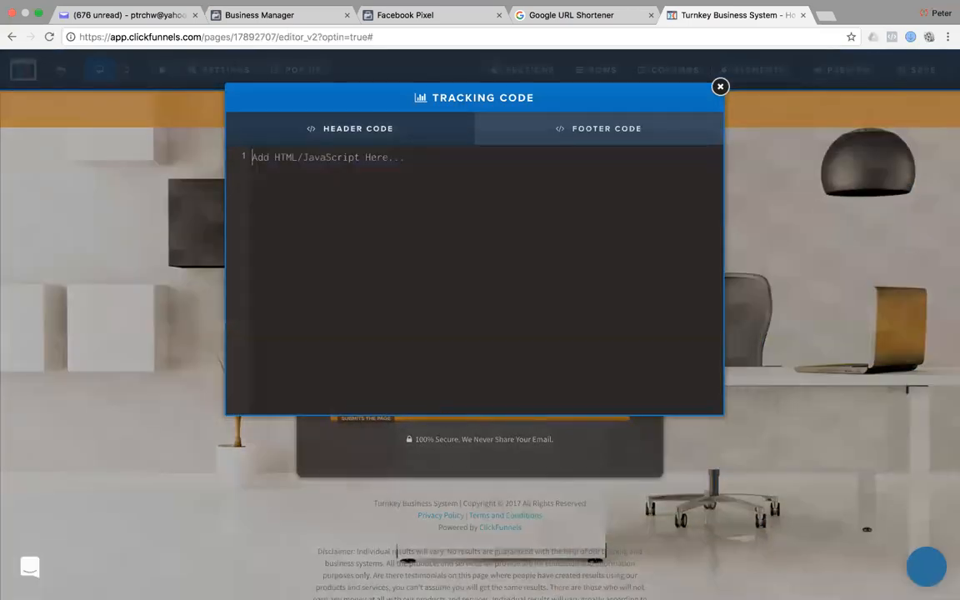
Bring up the Facebook Pixel page in Google Chrome.
{"action": "key", "text": "super+Tab"}
{"action": "key", "text": "super+Tab"}
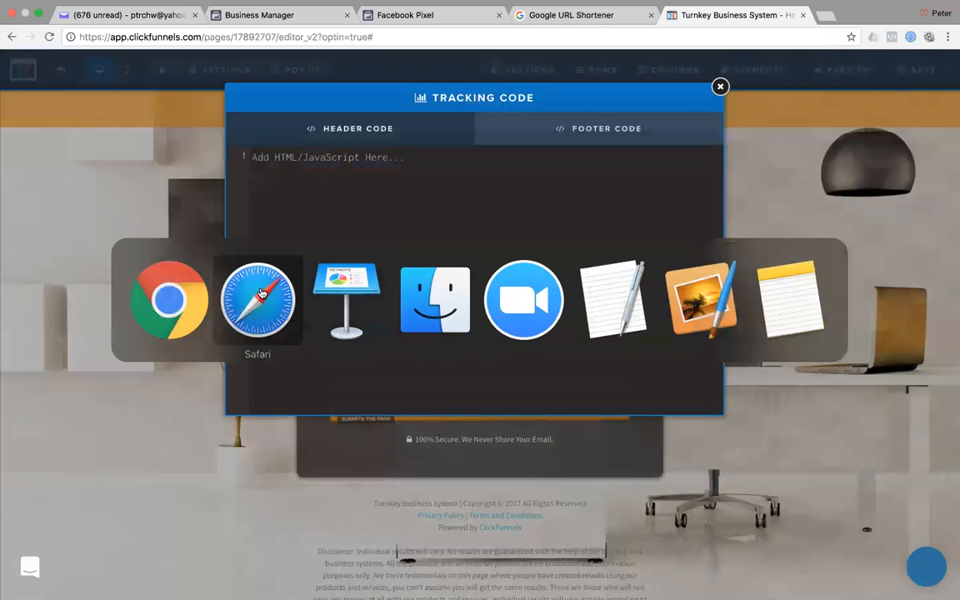
{"action": "left_click", "coordinate": [182, 292]}
{"action": "left_click", "coordinate": [417, 20]}
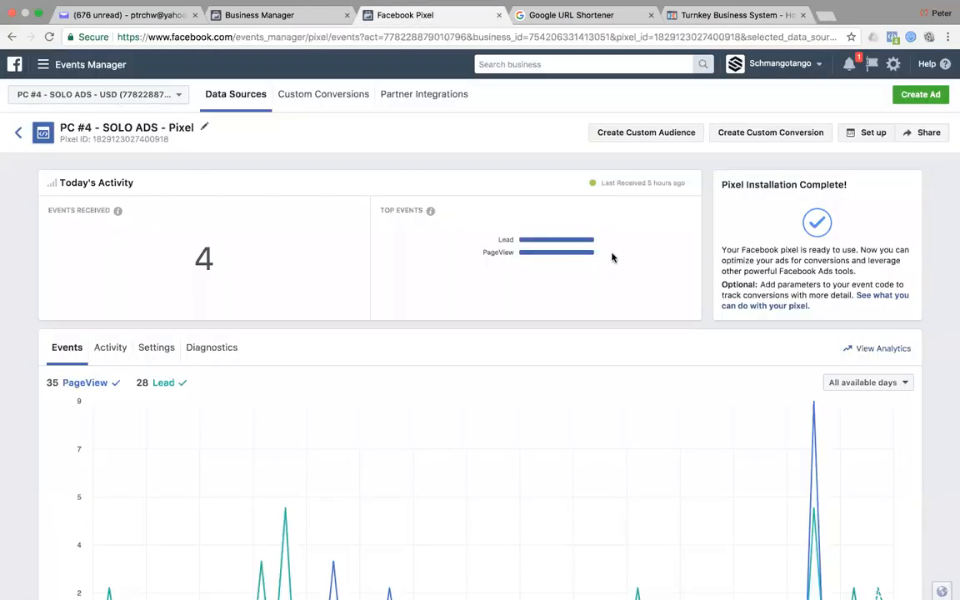
Copy the pixel base code from Facebook's manual installation instructions.
{"action": "left_click", "coordinate": [870, 132]}
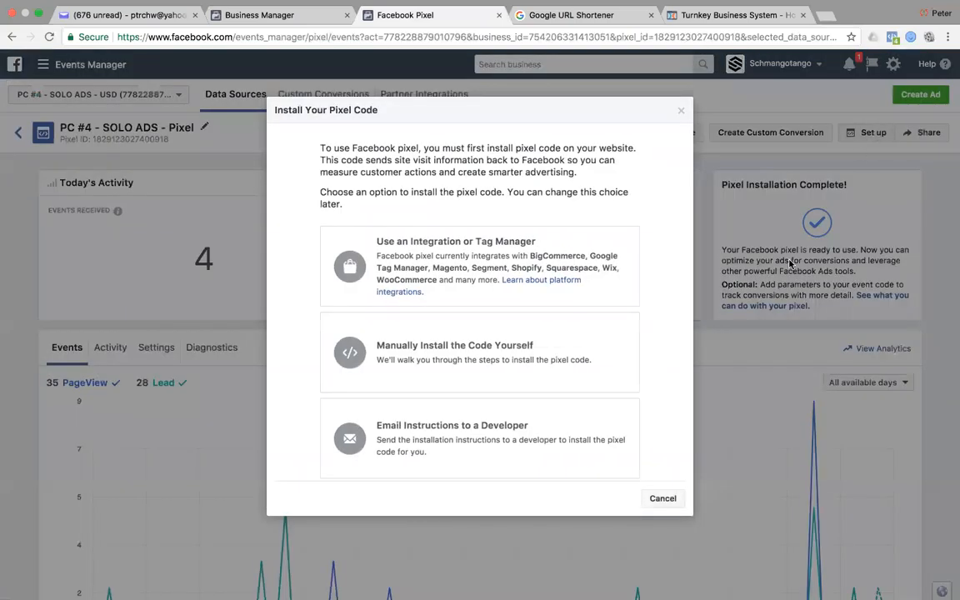
{"action": "left_click", "coordinate": [408, 346]}
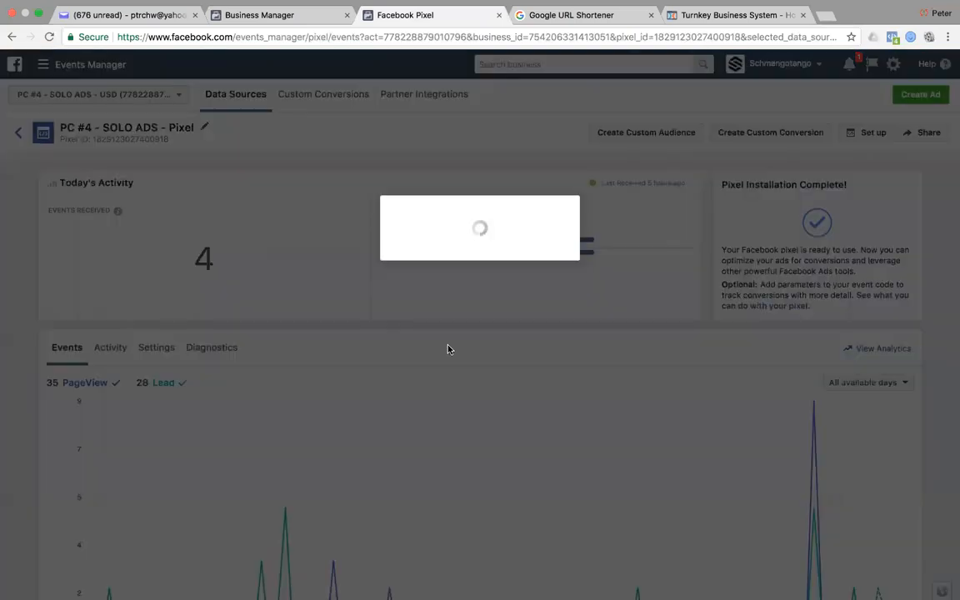
{"action": "scroll", "coordinate": [560, 497], "scroll_direction": "down", "scroll_amount": 4}
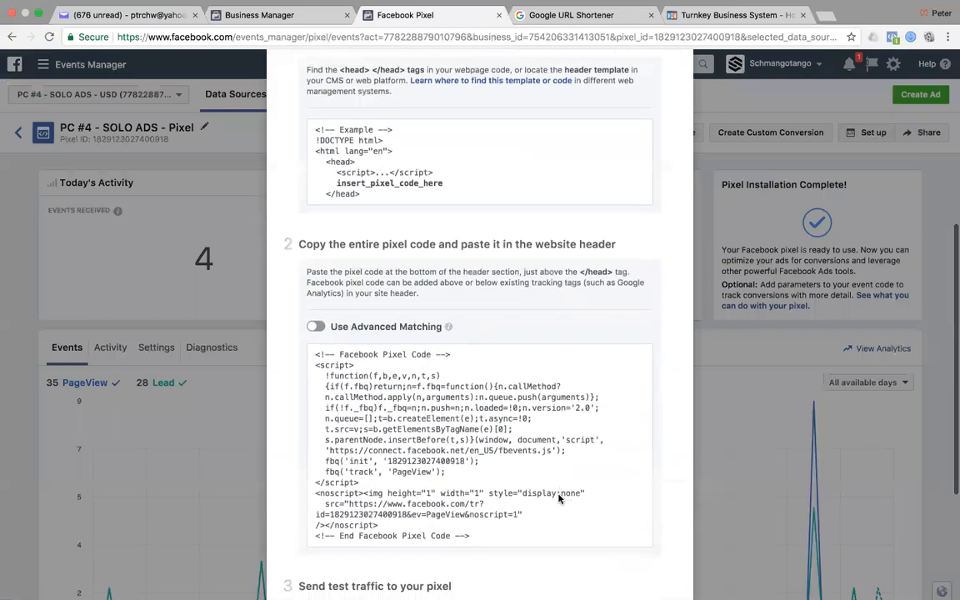
{"action": "scroll", "coordinate": [560, 497], "scroll_direction": "down", "scroll_amount": 3}
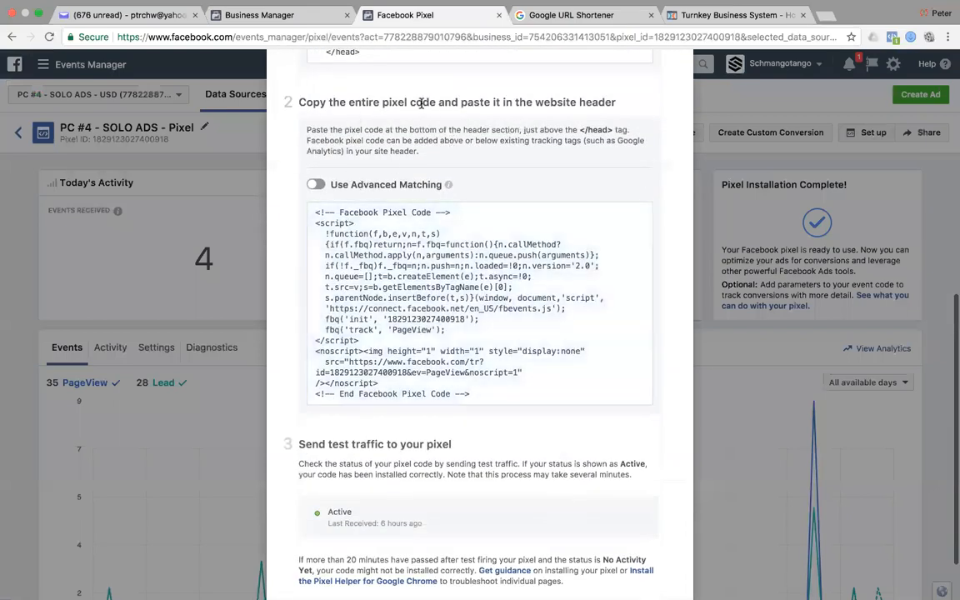
{"action": "mouse_move", "coordinate": [485, 249]}
{"action": "scroll", "coordinate": [484, 248], "scroll_direction": "up", "scroll_amount": 5}
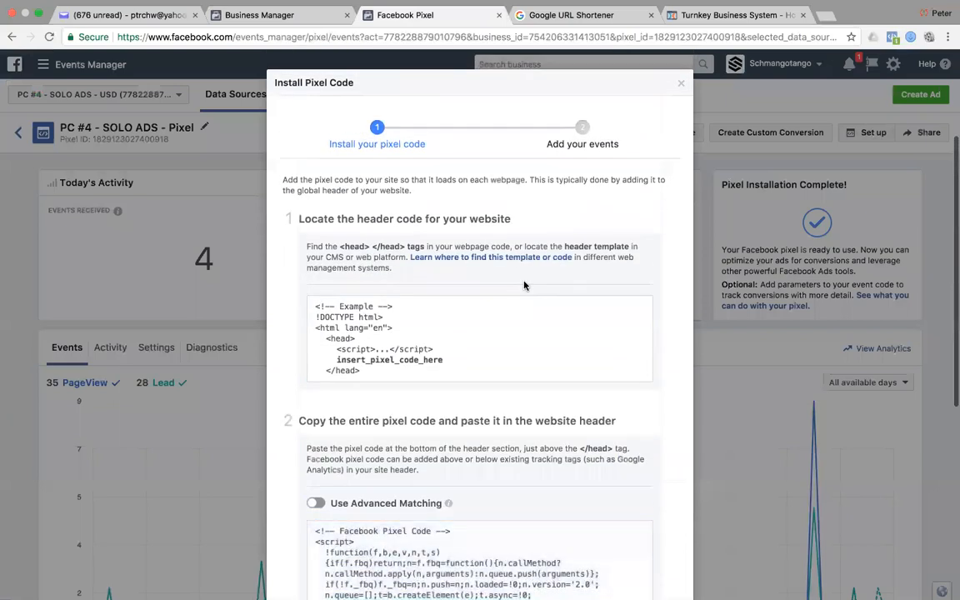
{"action": "scroll", "coordinate": [524, 285], "scroll_direction": "up", "scroll_amount": 1}
{"action": "scroll", "coordinate": [520, 290], "scroll_direction": "down", "scroll_amount": 7}
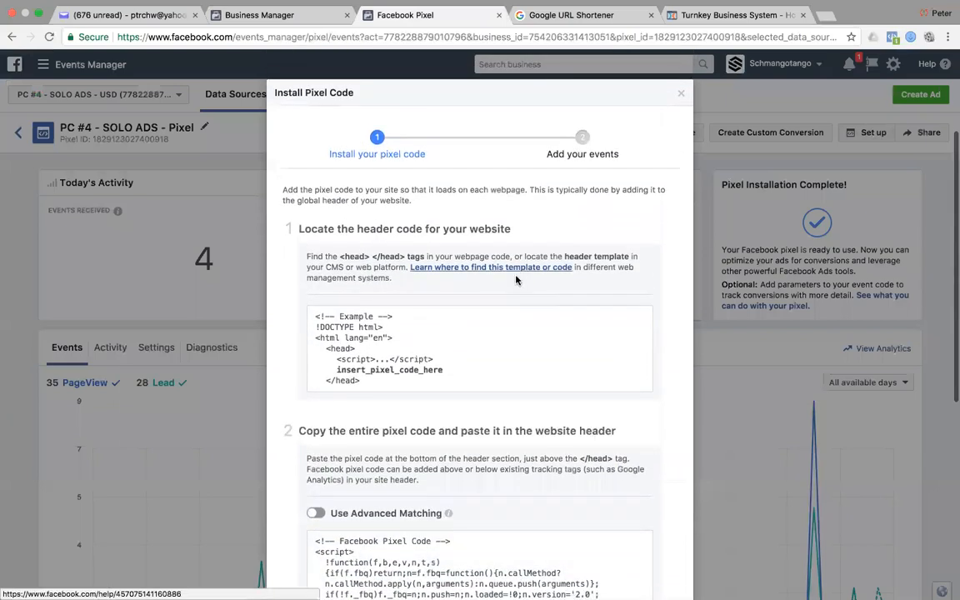
{"action": "scroll", "coordinate": [492, 277], "scroll_direction": "up", "scroll_amount": 1}
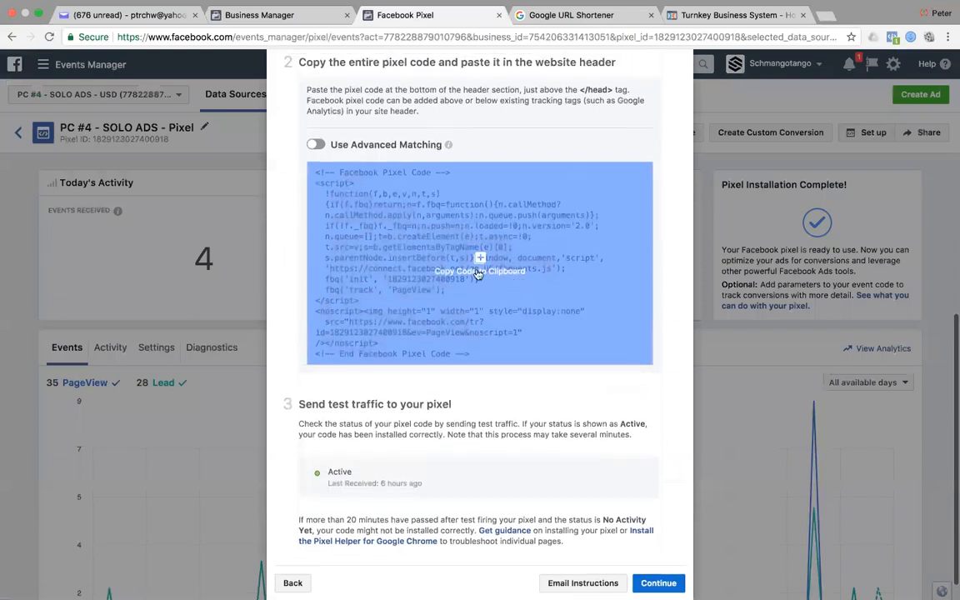
{"action": "left_click", "coordinate": [480, 260]}
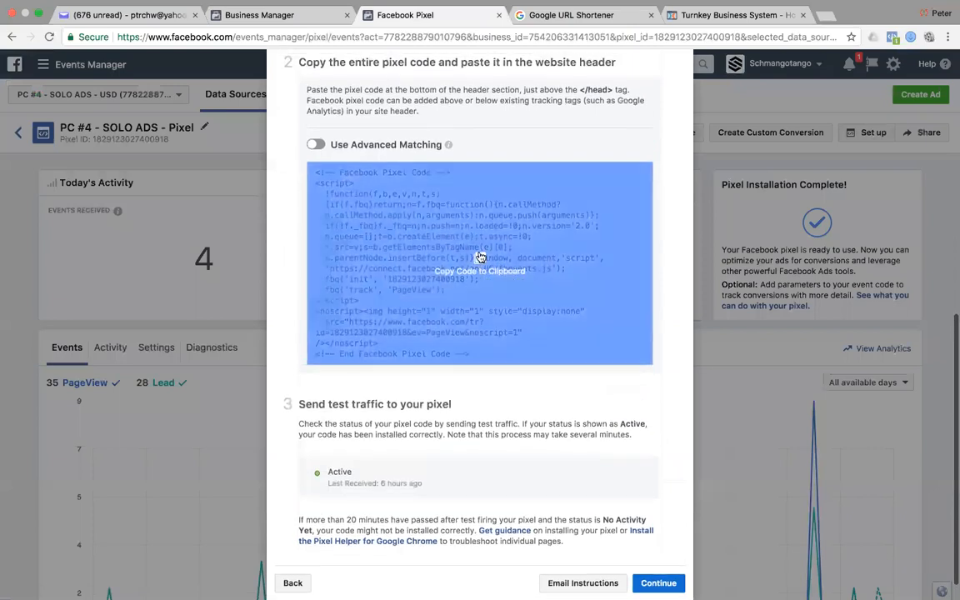
{"action": "scroll", "coordinate": [480, 257], "scroll_direction": "up", "scroll_amount": 2}
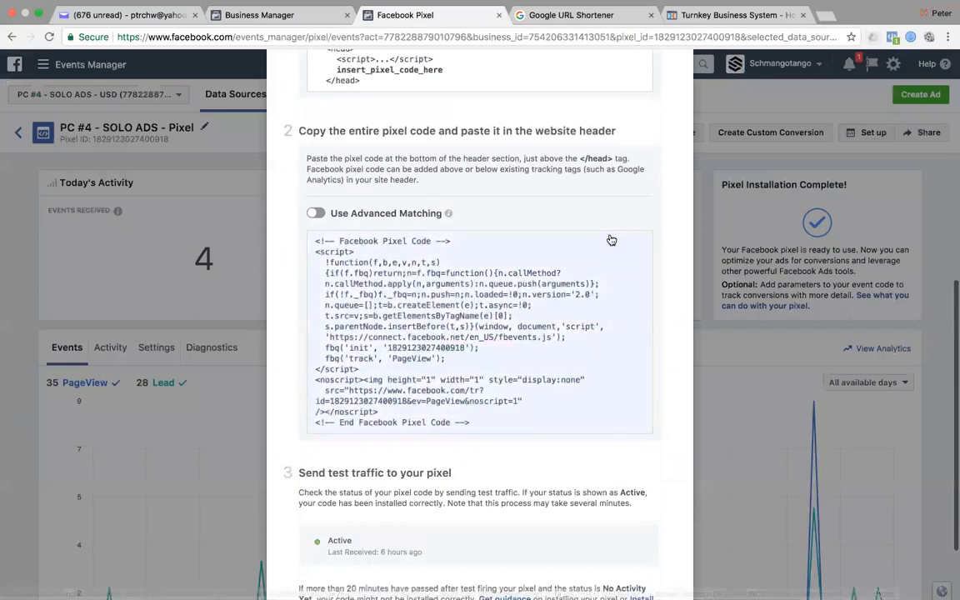
{"action": "left_click", "coordinate": [698, 9]}
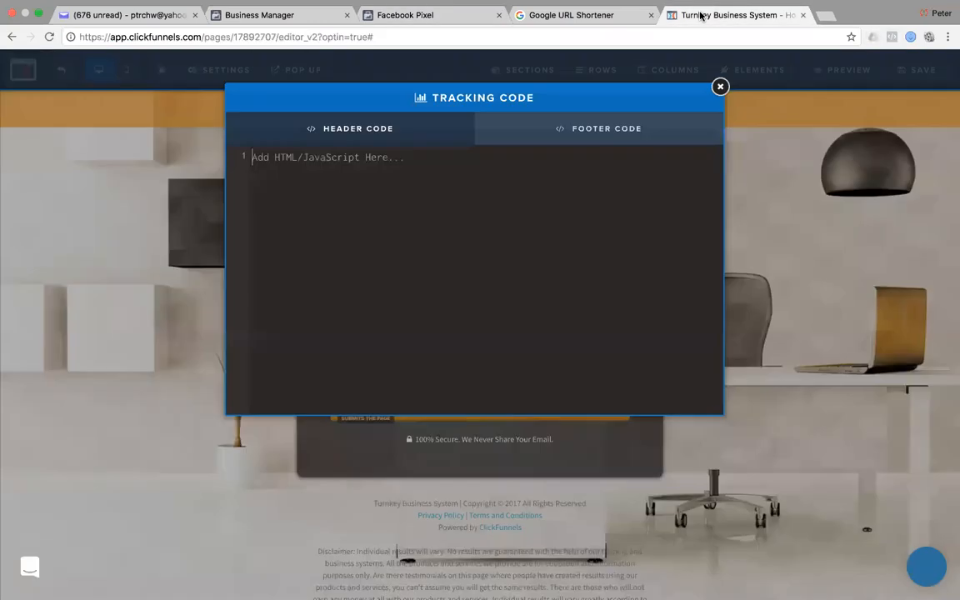
Paste the pixel code into Header Code, clear it again, then save the optin page.
{"action": "left_click", "coordinate": [353, 210]}
{"action": "key", "text": "super+v"}
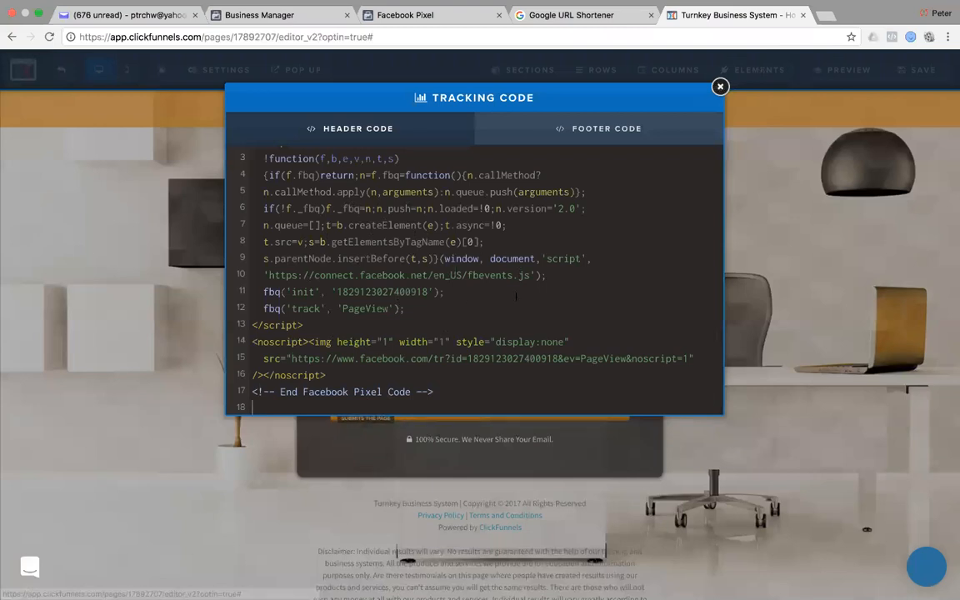
{"action": "key", "text": "super+a"}
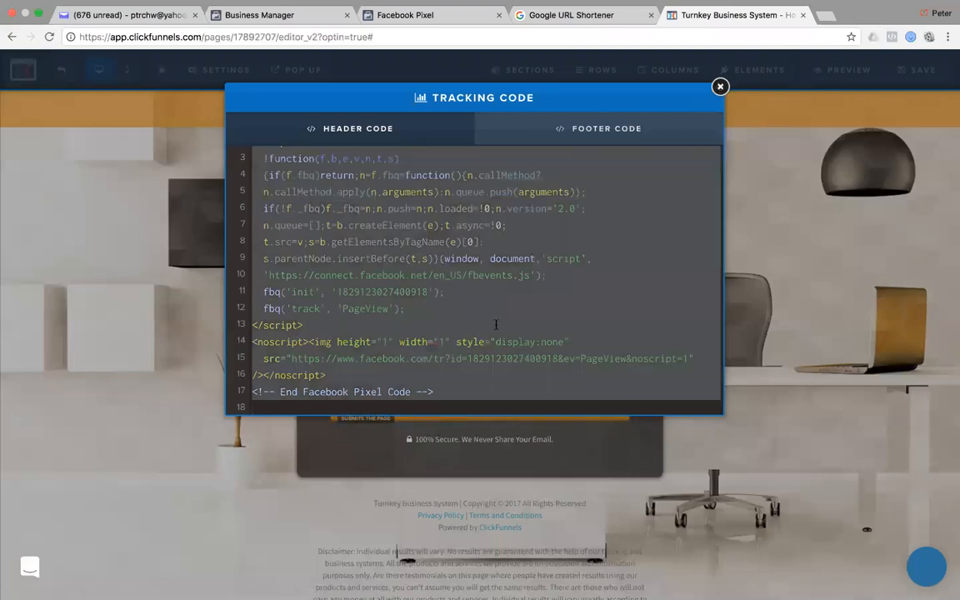
{"action": "key", "text": "BackSpace"}
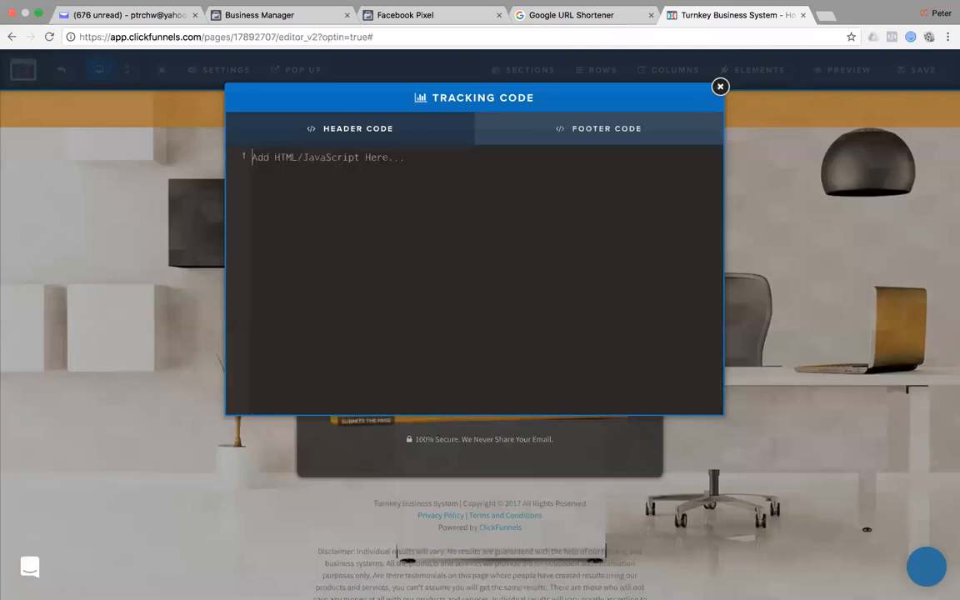
{"action": "left_click", "coordinate": [720, 87]}
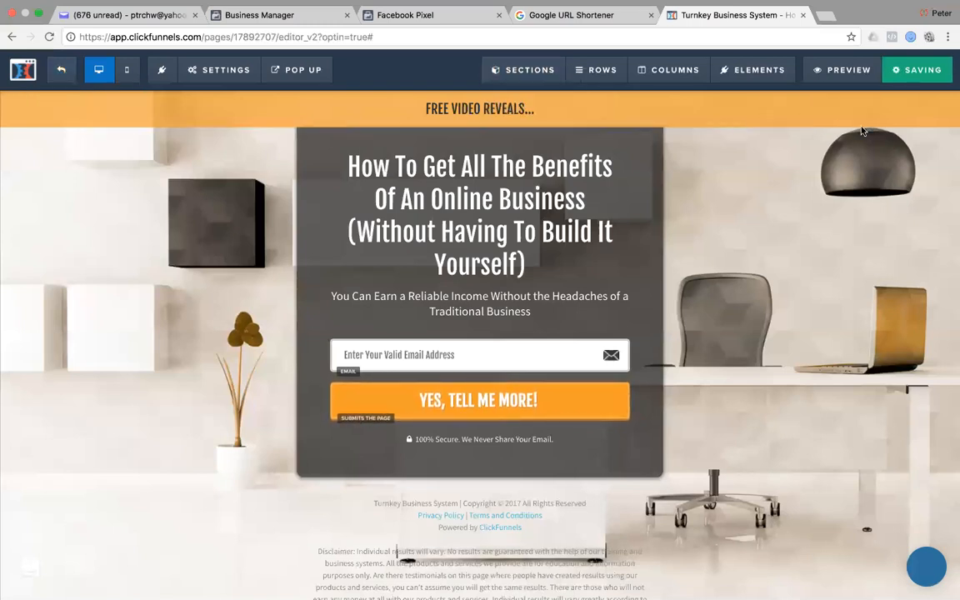
{"action": "left_click", "coordinate": [900, 83]}
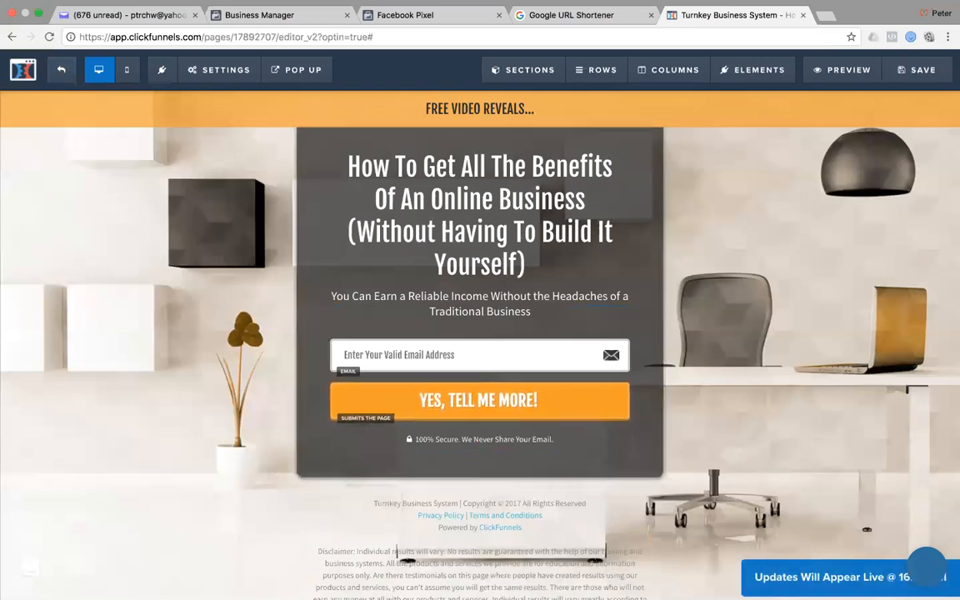
Paste the Facebook Pixel code into the funnel-wide head tracking code.
{"action": "left_click", "coordinate": [62, 74]}
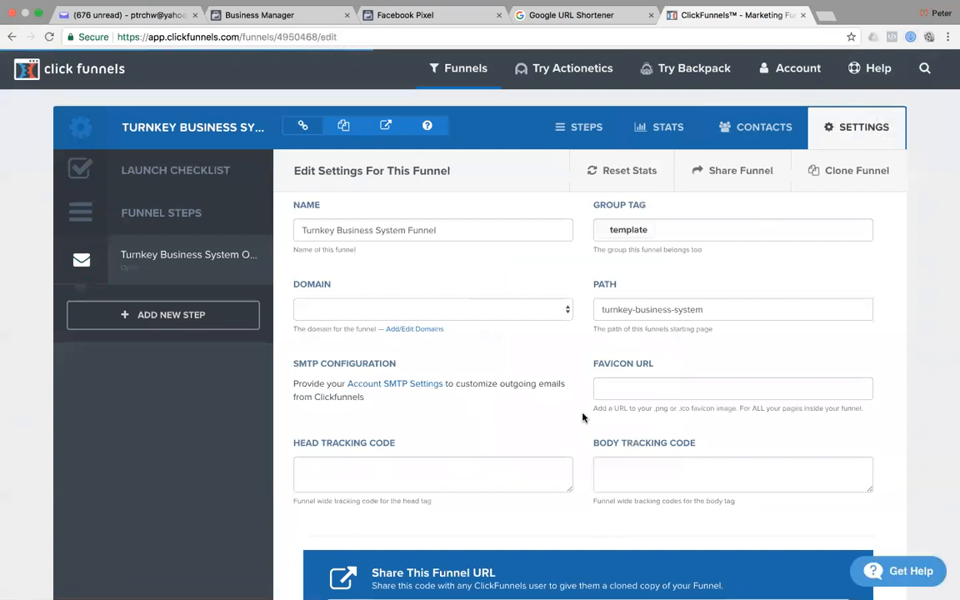
{"action": "scroll", "coordinate": [583, 415], "scroll_direction": "down", "scroll_amount": 3}
{"action": "left_click_drag", "start_coordinate": [572, 388], "coordinate": [575, 547]}
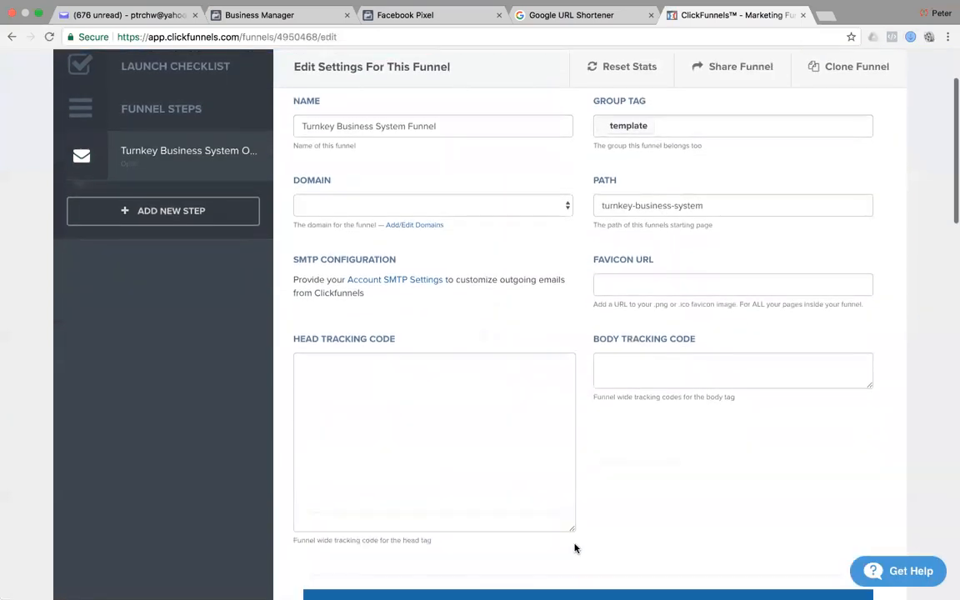
{"action": "left_click", "coordinate": [379, 437]}
{"action": "key", "text": "super+v"}
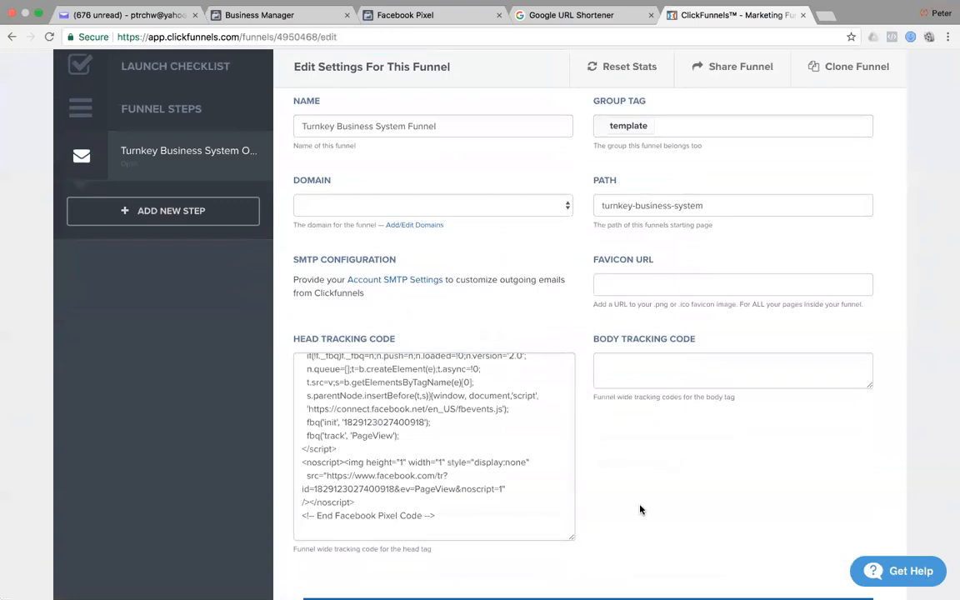
Save the funnel settings and confirm the success notice.
{"action": "scroll", "coordinate": [640, 509], "scroll_direction": "up", "scroll_amount": 2}
{"action": "scroll", "coordinate": [509, 483], "scroll_direction": "up", "scroll_amount": 5}
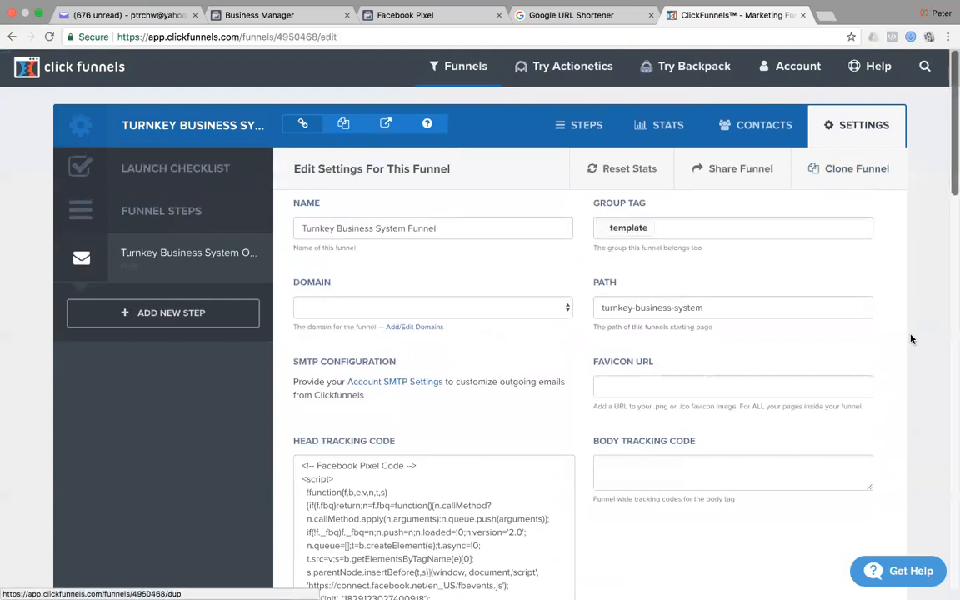
{"action": "scroll", "coordinate": [911, 337], "scroll_direction": "down", "scroll_amount": 5}
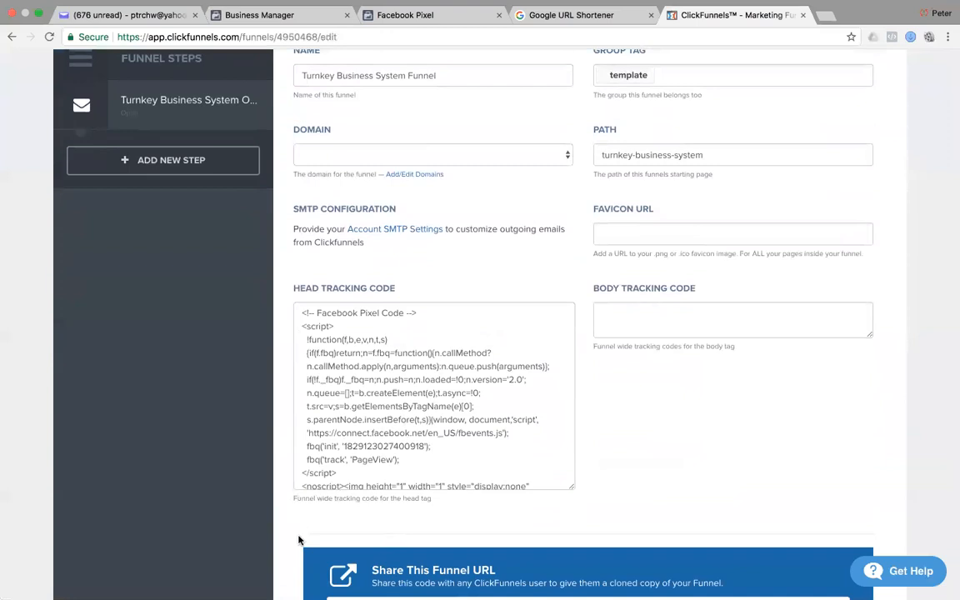
{"action": "scroll", "coordinate": [560, 362], "scroll_direction": "up", "scroll_amount": 5}
{"action": "scroll", "coordinate": [562, 367], "scroll_direction": "down", "scroll_amount": 20}
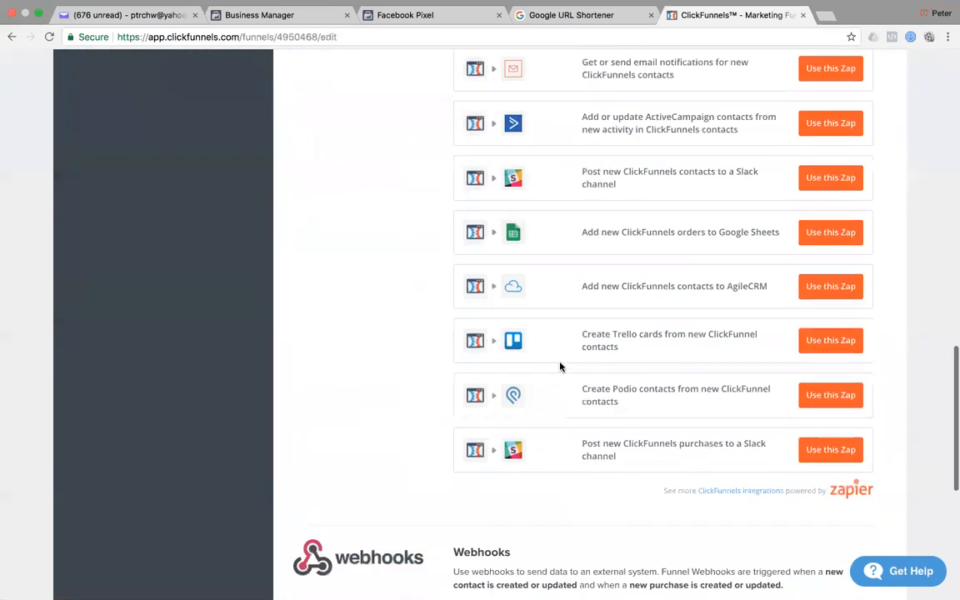
{"action": "left_click", "coordinate": [865, 484]}
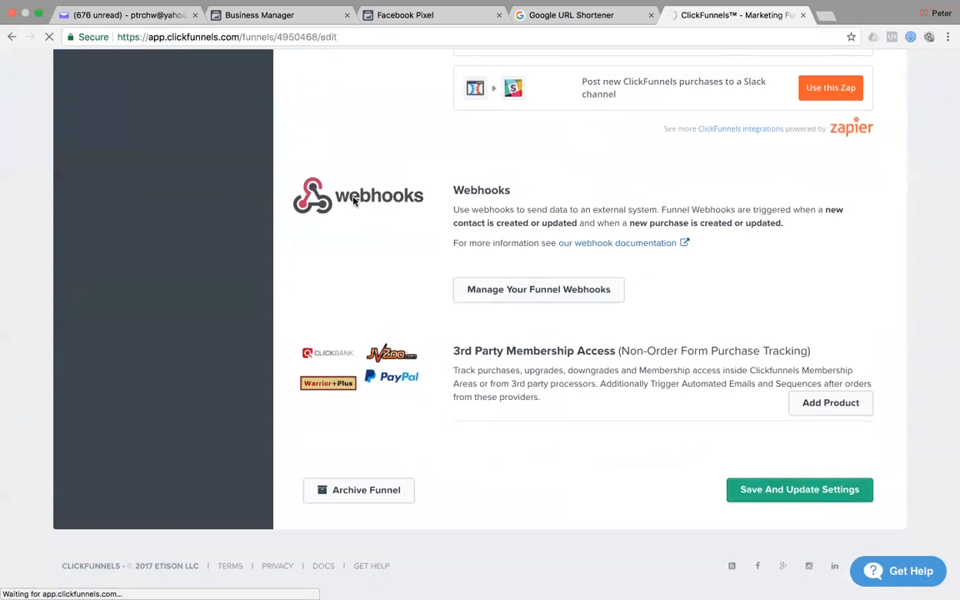
{"action": "scroll", "coordinate": [354, 201], "scroll_direction": "up", "scroll_amount": 12}
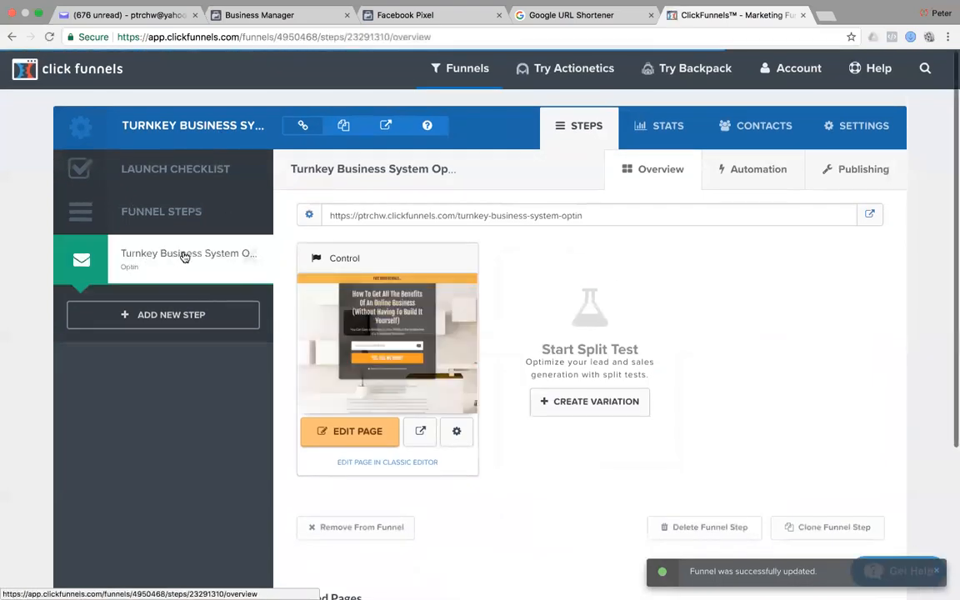
Open the optin page editor, confirm its header tracking code is empty, and save the page.
{"action": "left_click", "coordinate": [365, 433]}
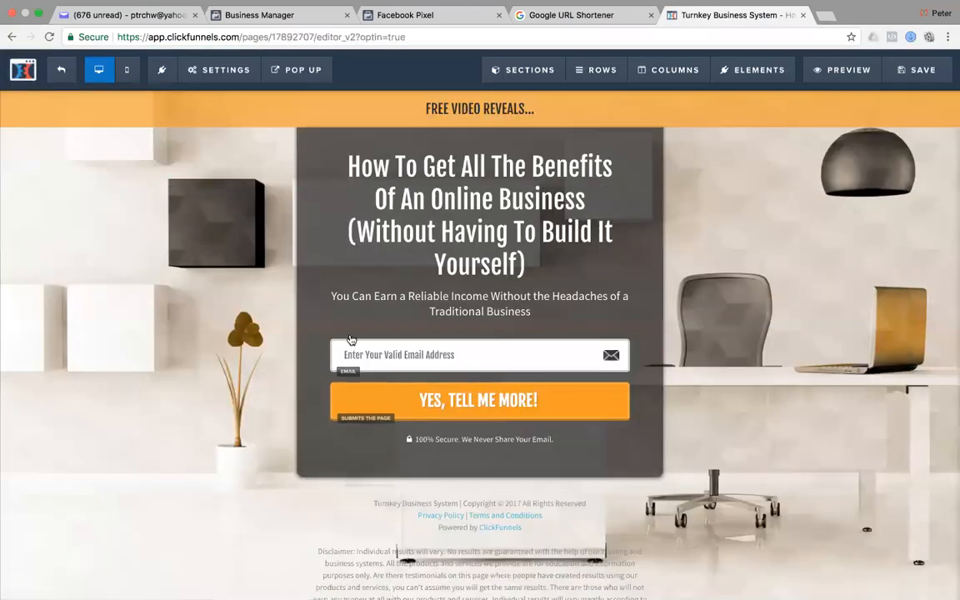
{"action": "mouse_move", "coordinate": [221, 65]}
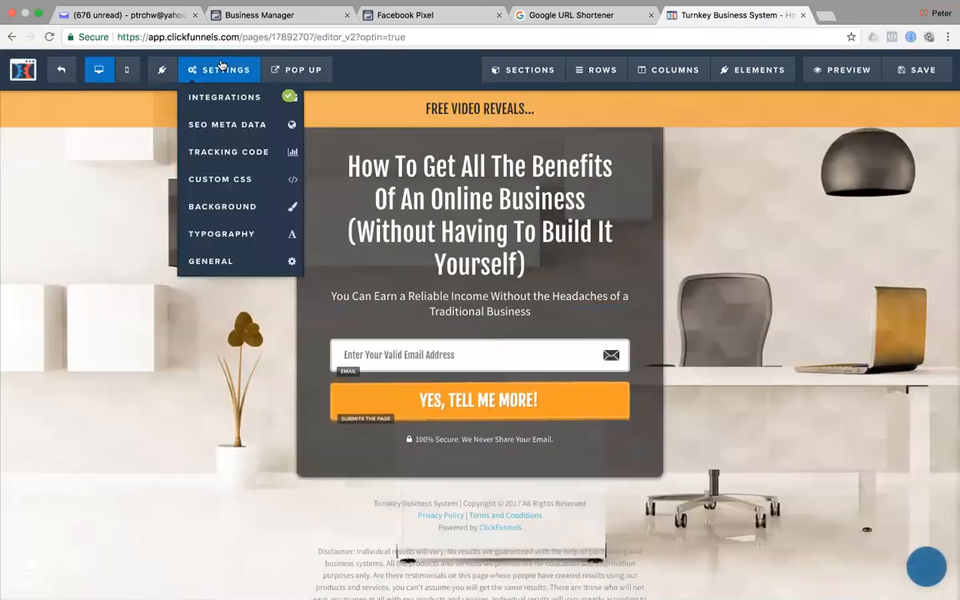
{"action": "left_click", "coordinate": [228, 158]}
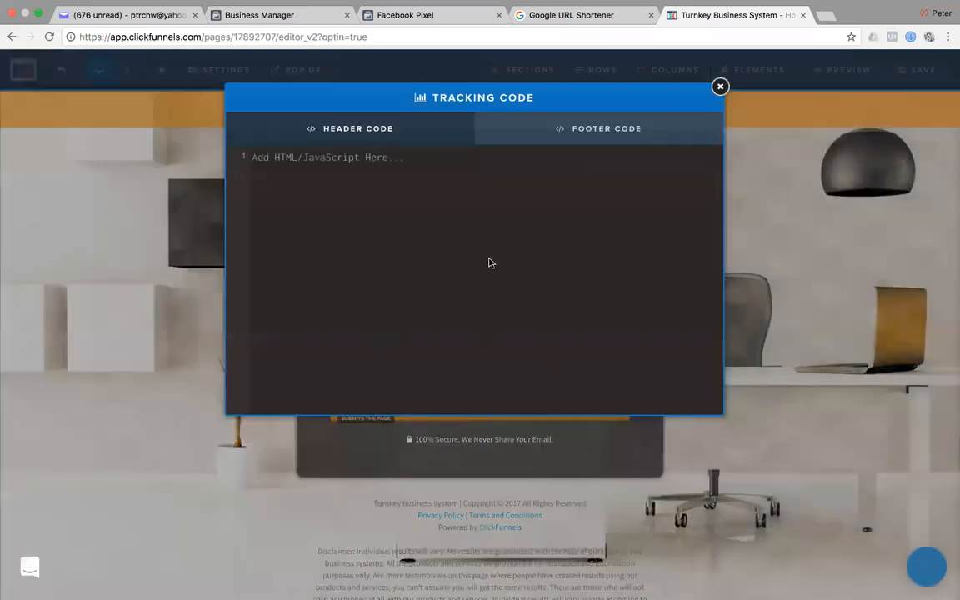
{"action": "left_click", "coordinate": [720, 89]}
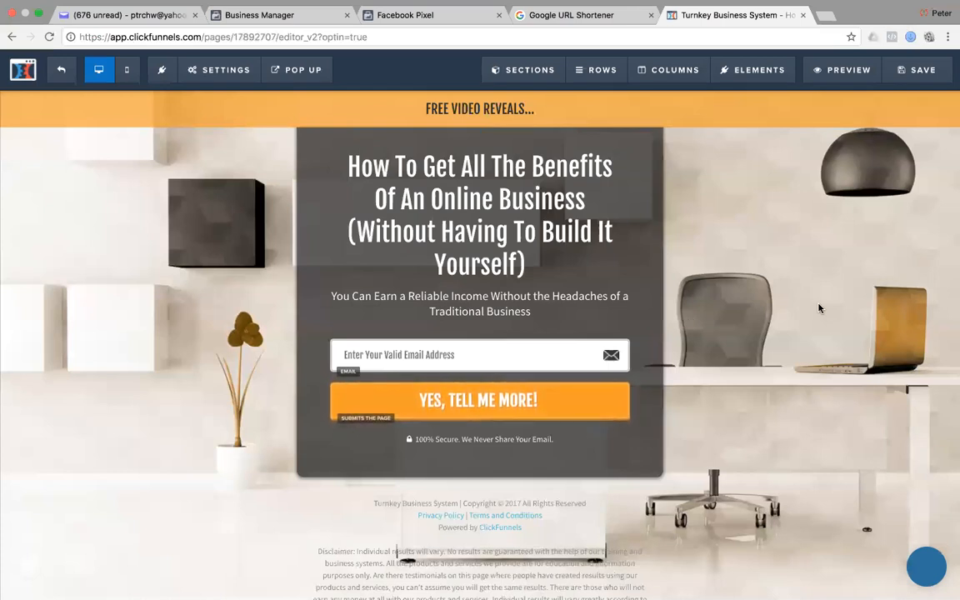
{"action": "left_click", "coordinate": [218, 70]}
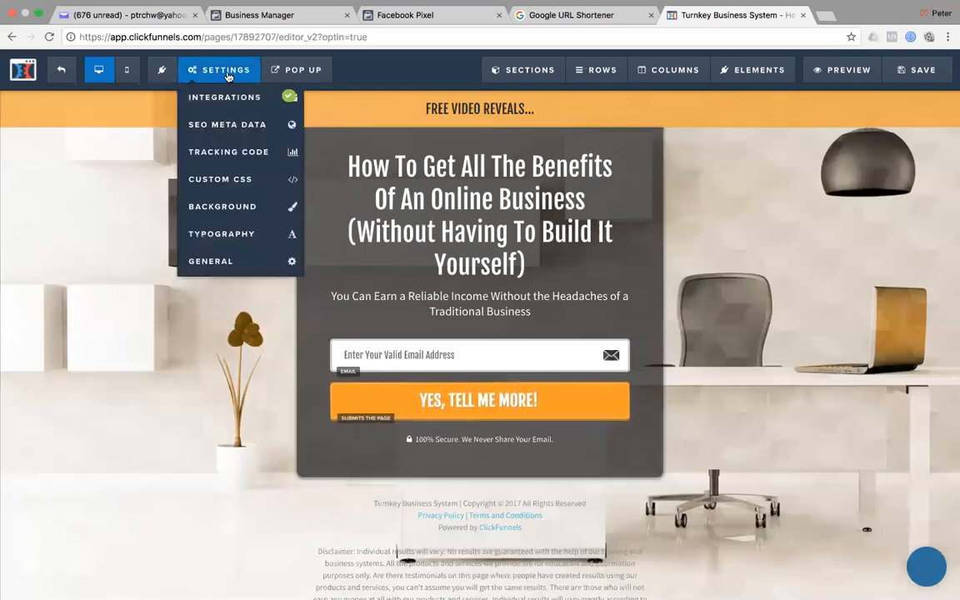
{"action": "left_click", "coordinate": [209, 152]}
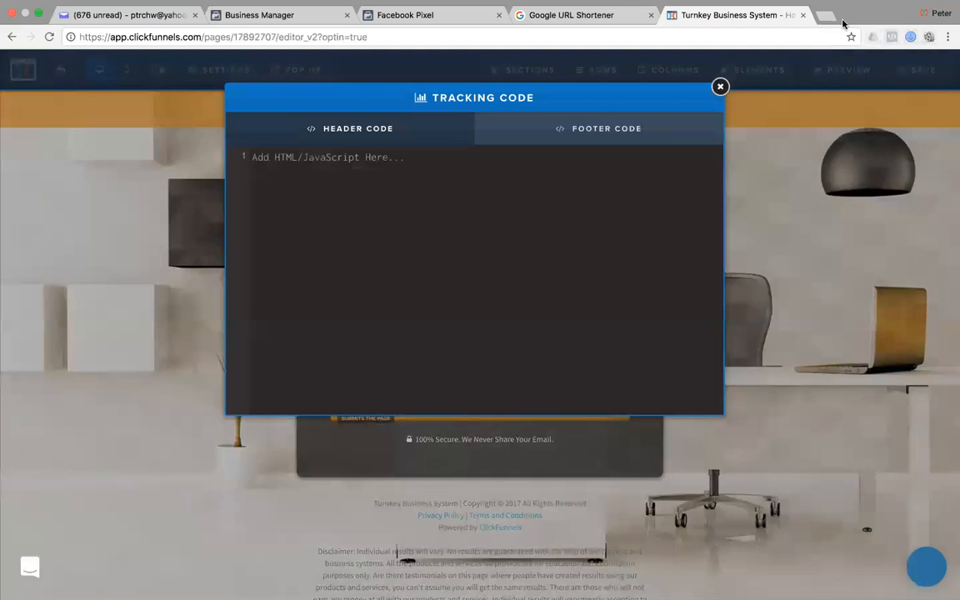
{"action": "left_click", "coordinate": [720, 87]}
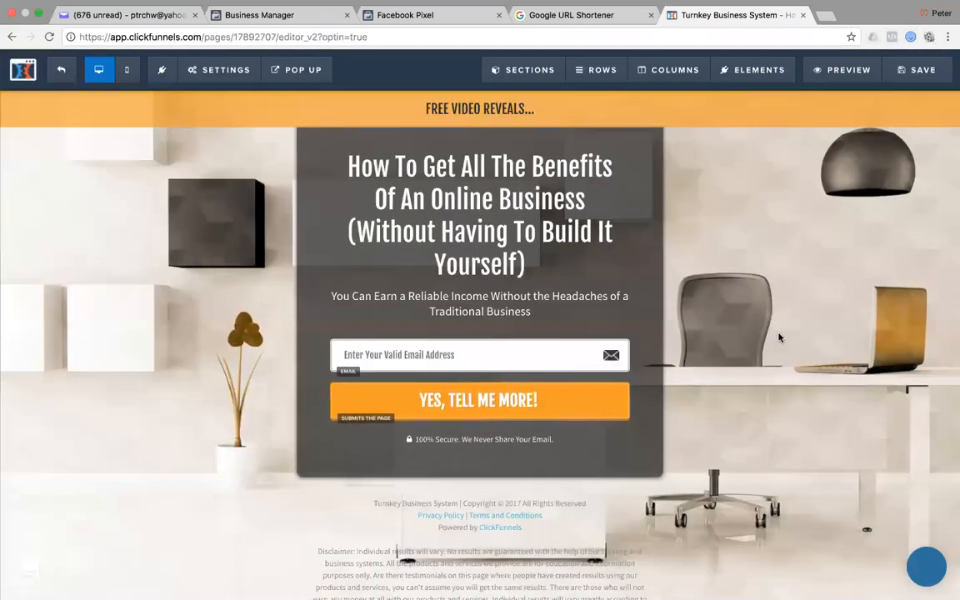
{"action": "left_click", "coordinate": [921, 74]}
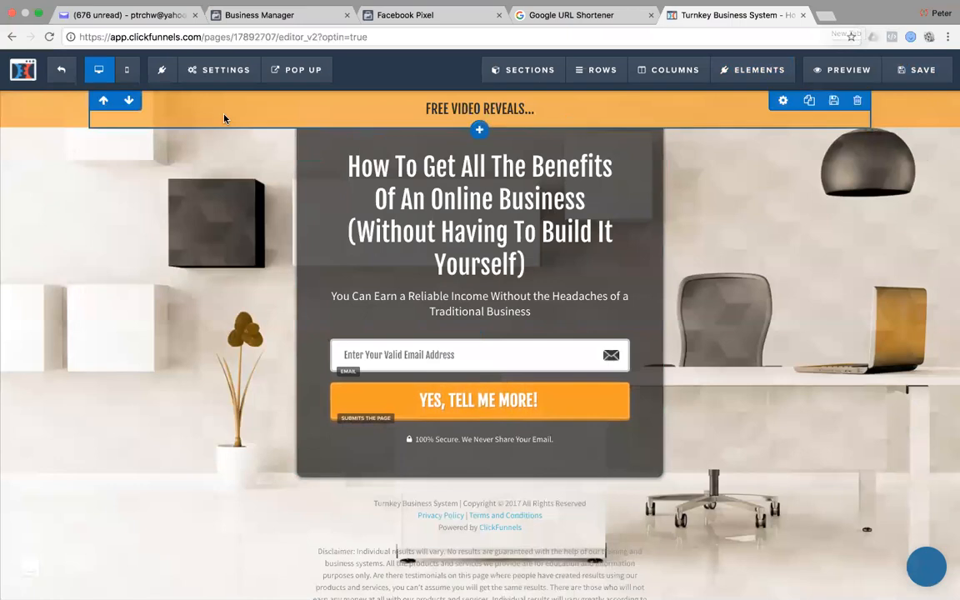
Exit to the optin step overview, select its public URL, and switch to Safari.
{"action": "left_click", "coordinate": [22, 69]}
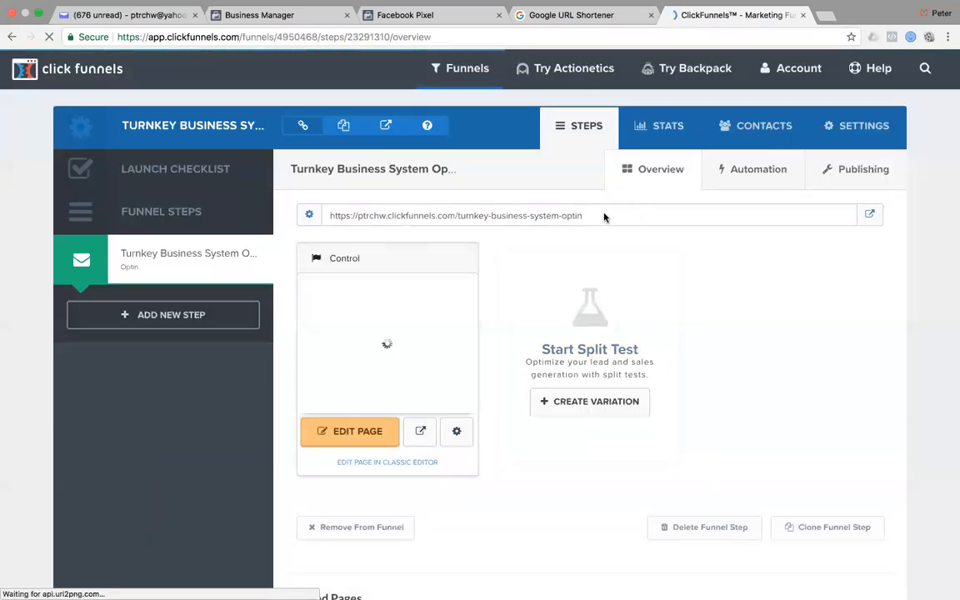
{"action": "left_click_drag", "start_coordinate": [590, 214], "coordinate": [329, 218]}
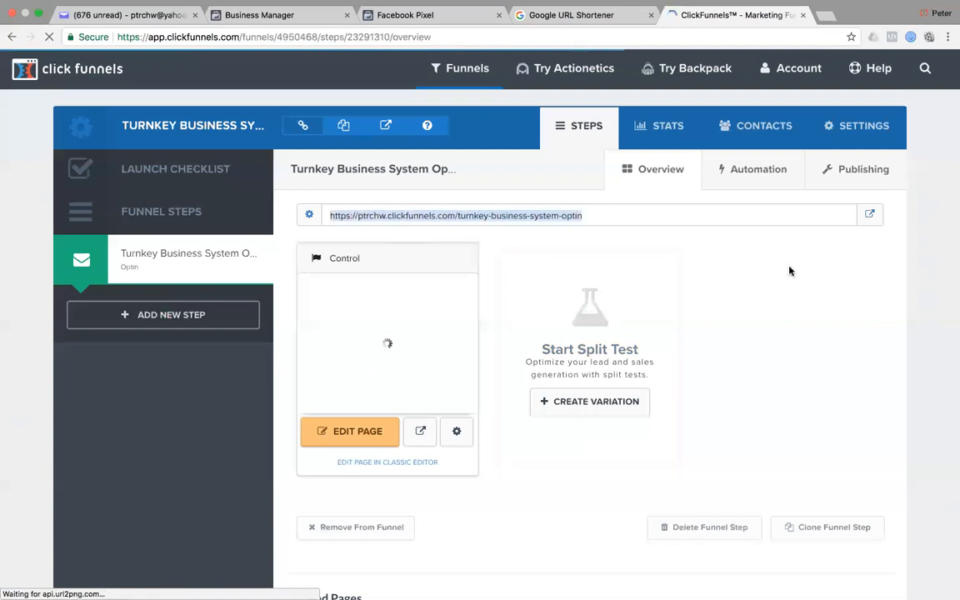
{"action": "key", "text": "super+Tab"}
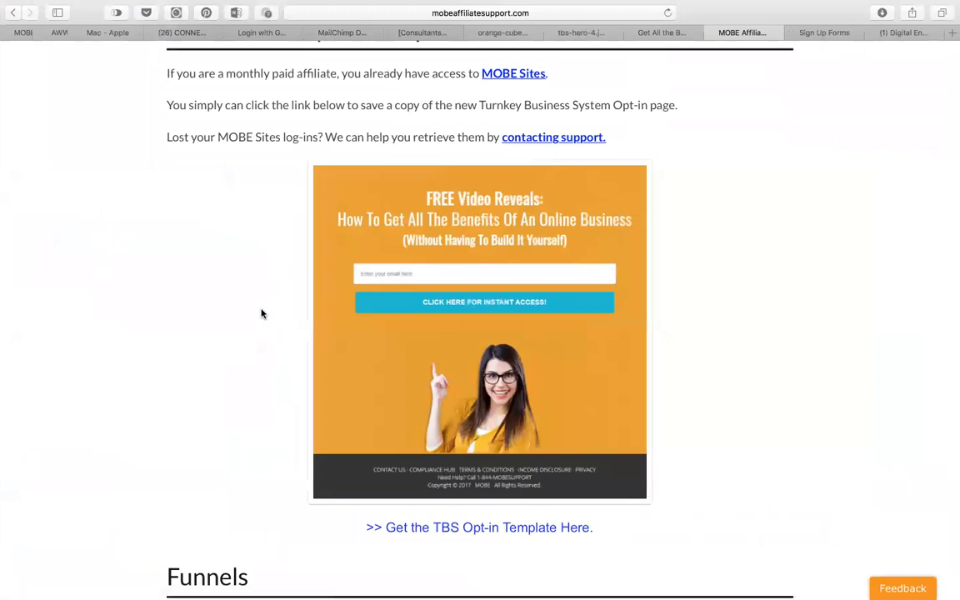
Log in to the ptrchw.com/wp-admin/ WordPress dashboard with the saved login.
{"action": "key", "text": "super+t"}
{"action": "type", "text": "ptrchw.com"}
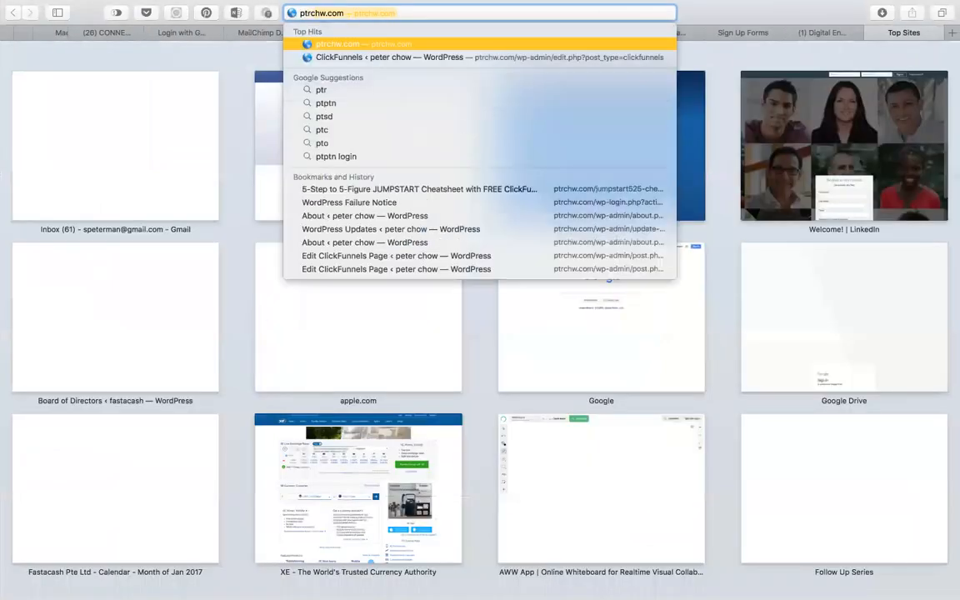
{"action": "type", "text": "/"}
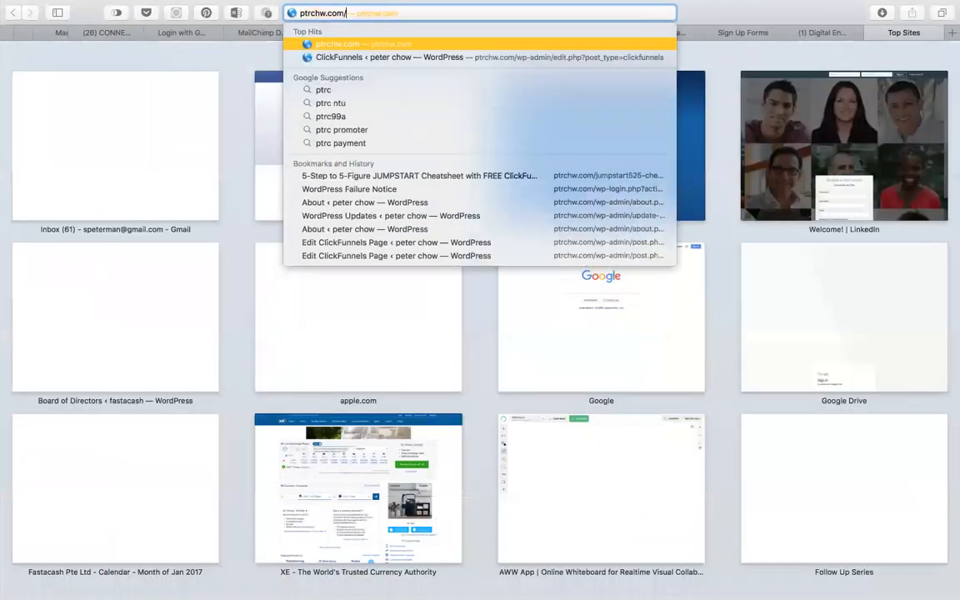
{"action": "type", "text": "wp-admin/"}
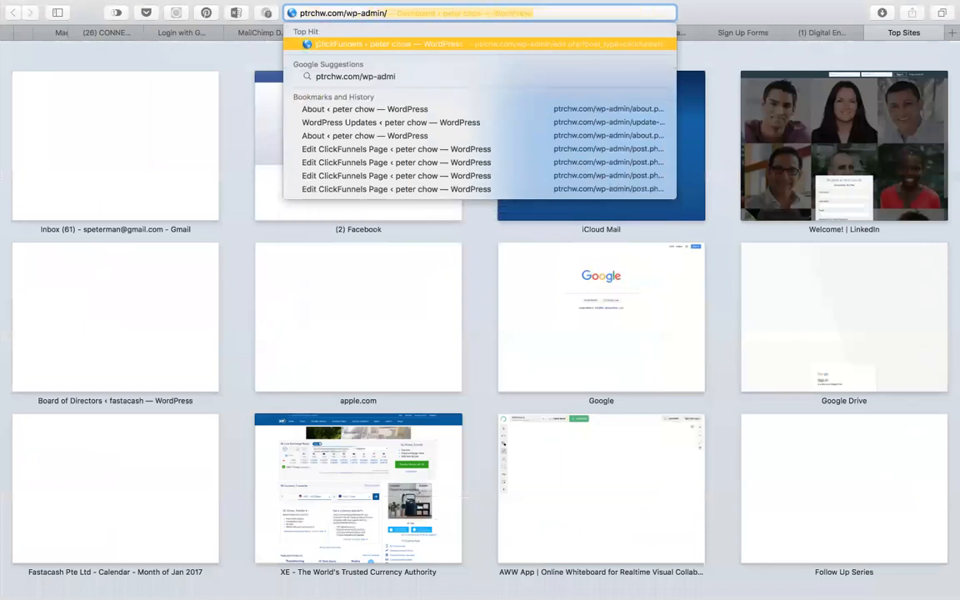
{"action": "key", "text": "Return"}
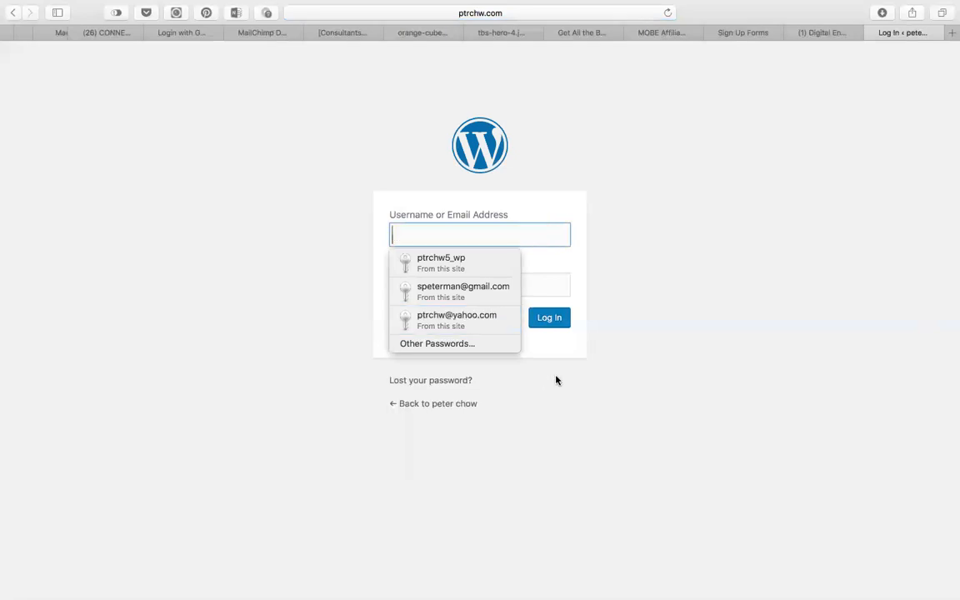
{"action": "left_click", "coordinate": [465, 264]}
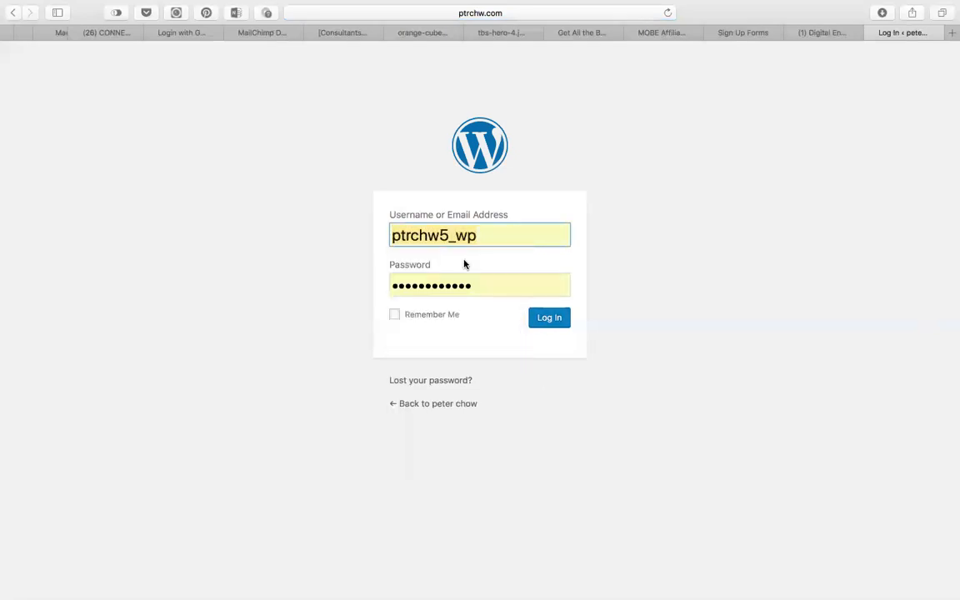
{"action": "left_click", "coordinate": [552, 318]}
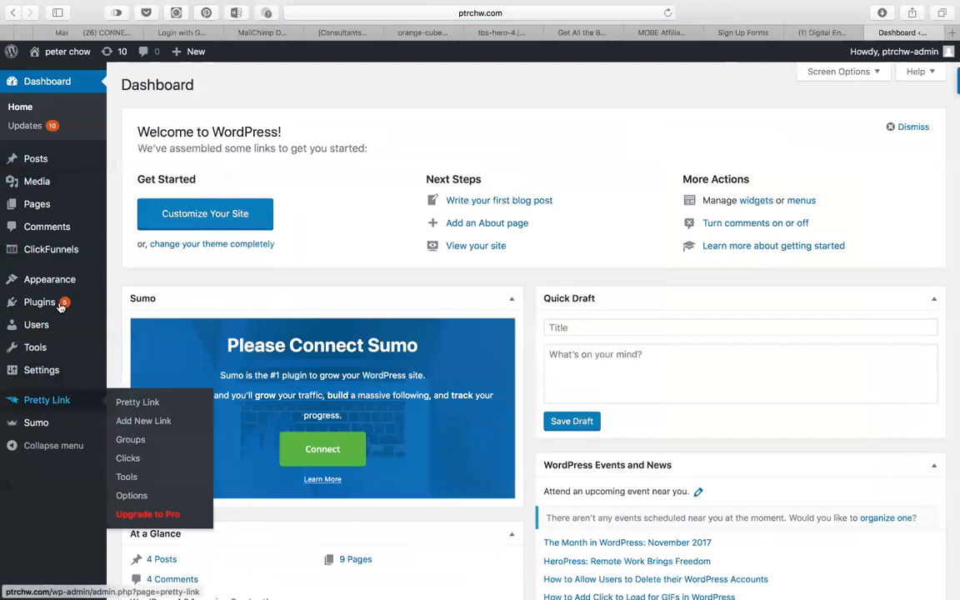
Start a new ClickFunnels page in WordPress and check the funnel URL's domain in Chrome.
{"action": "mouse_move", "coordinate": [42, 255]}
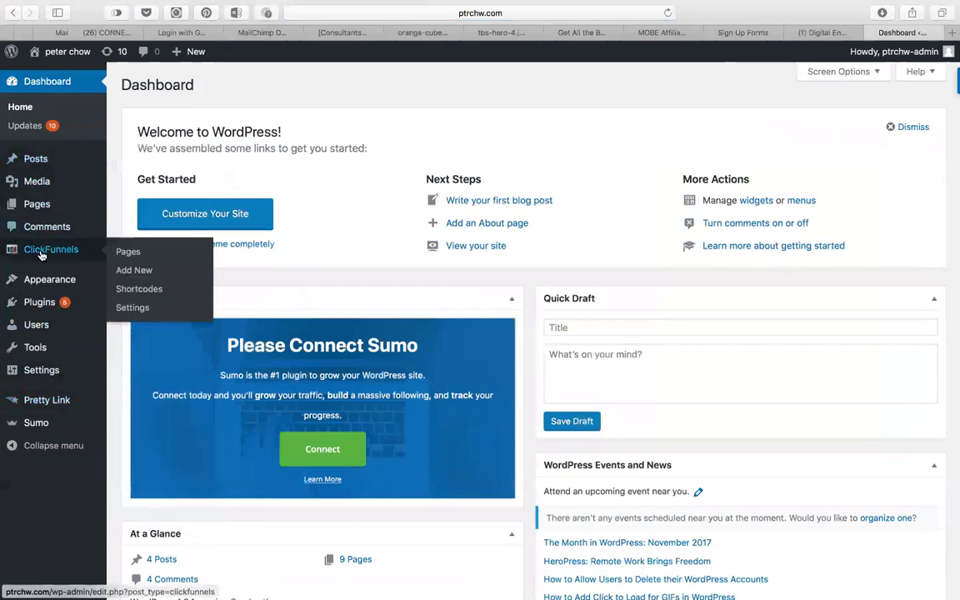
{"action": "left_click", "coordinate": [126, 271]}
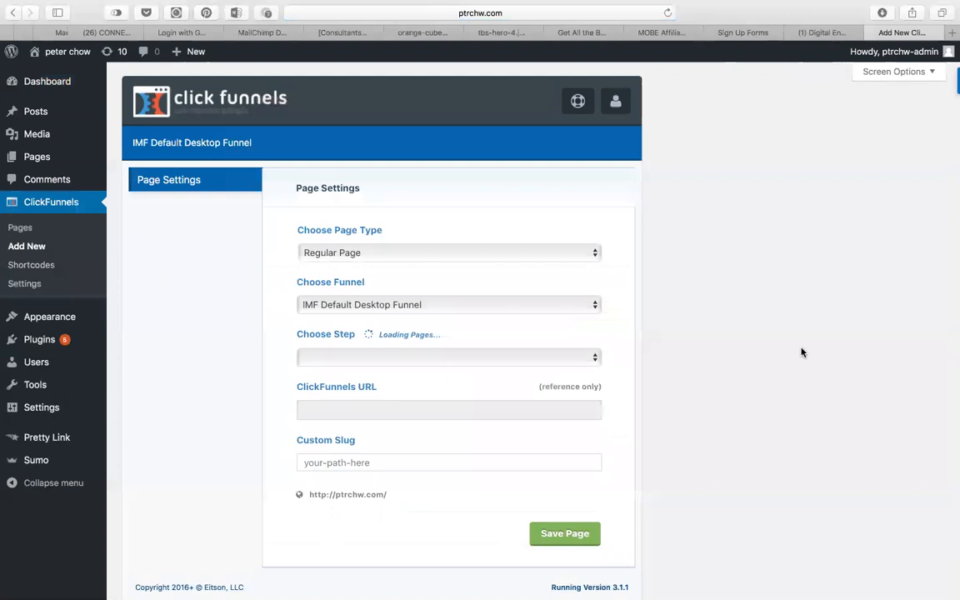
{"action": "key", "text": "super+Tab"}
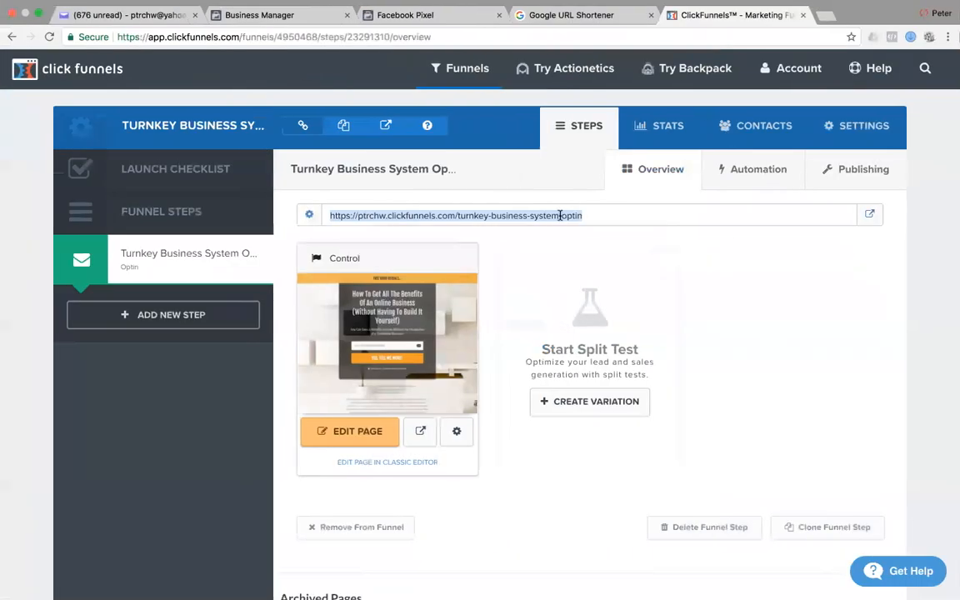
{"action": "left_click", "coordinate": [641, 222]}
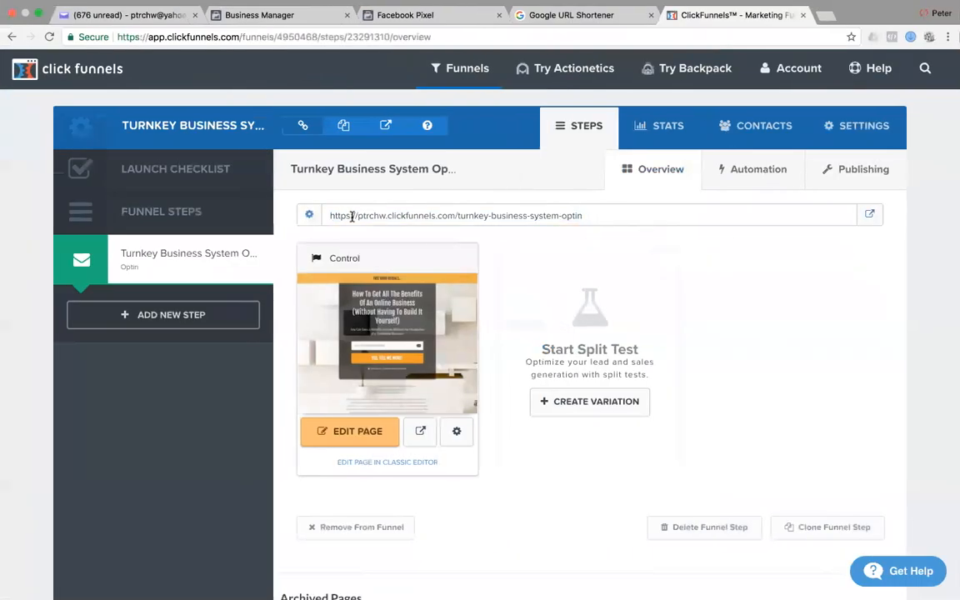
{"action": "left_click_drag", "start_coordinate": [386, 216], "coordinate": [454, 218]}
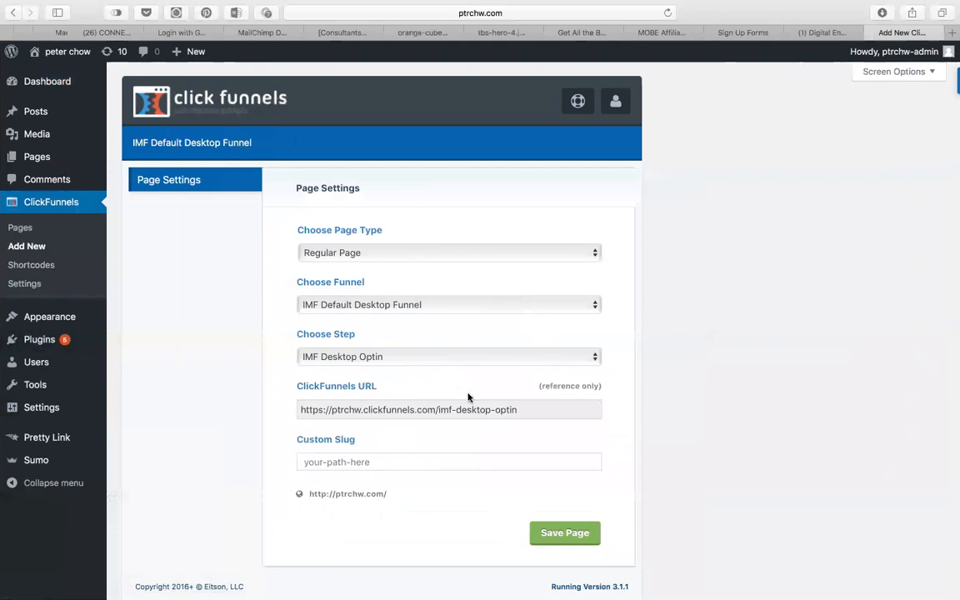
Select the full optin step URL in Chrome, then open the WordPress form's funnel list.
{"action": "key", "text": "ctrl+Left"}
{"action": "left_click", "coordinate": [596, 219]}
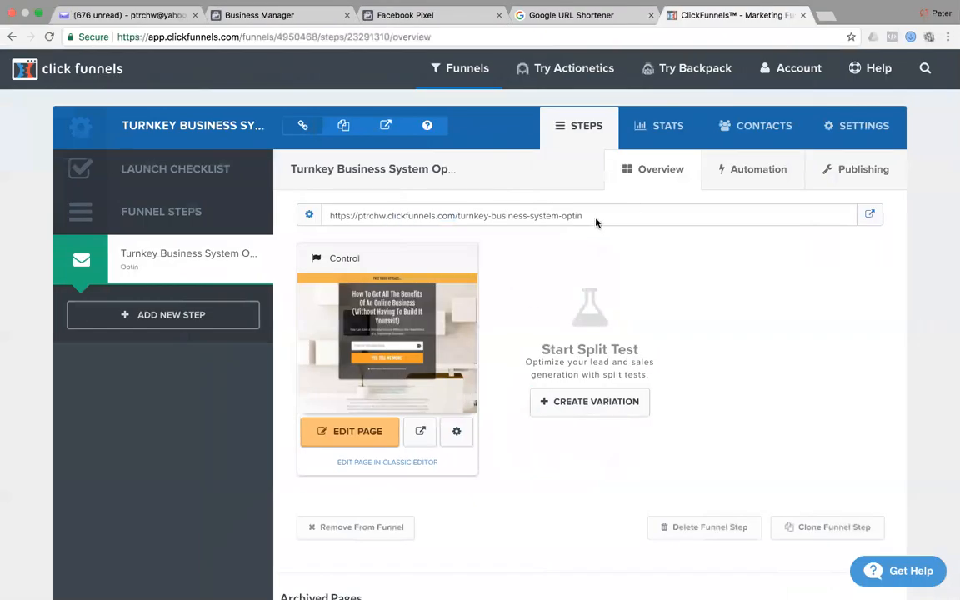
{"action": "left_click_drag", "start_coordinate": [609, 219], "coordinate": [325, 215]}
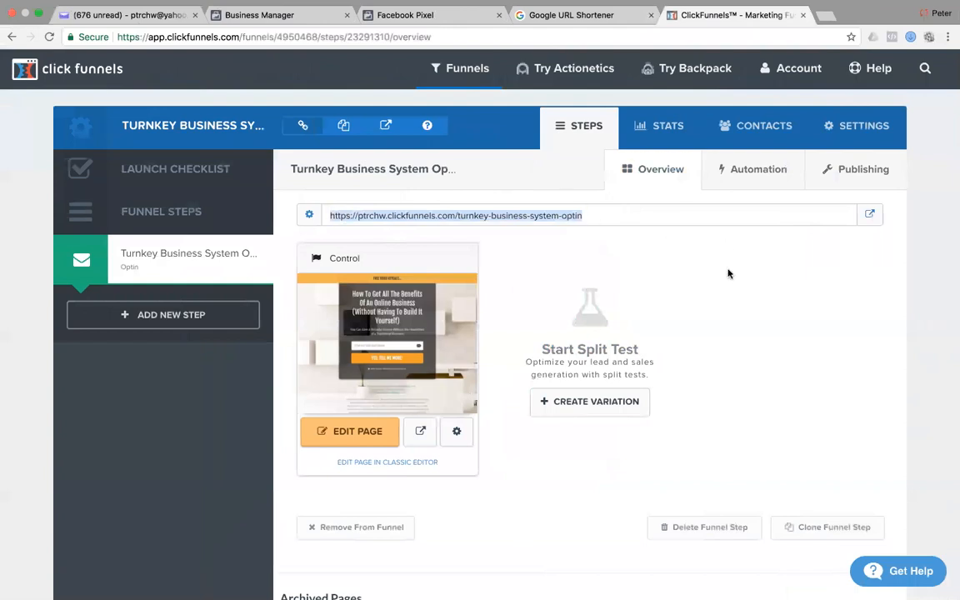
{"action": "key", "text": "ctrl+Right"}
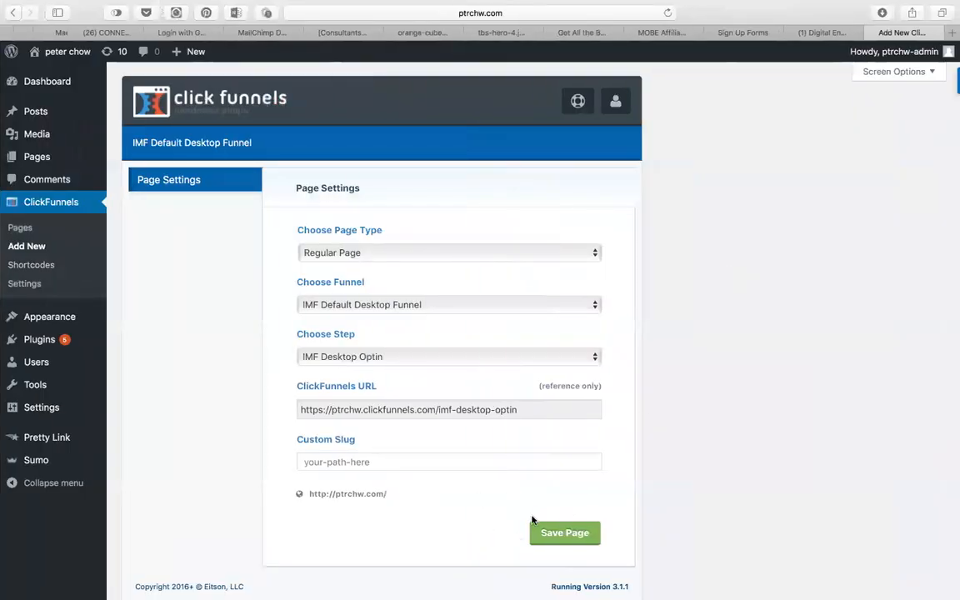
{"action": "left_click", "coordinate": [436, 305]}
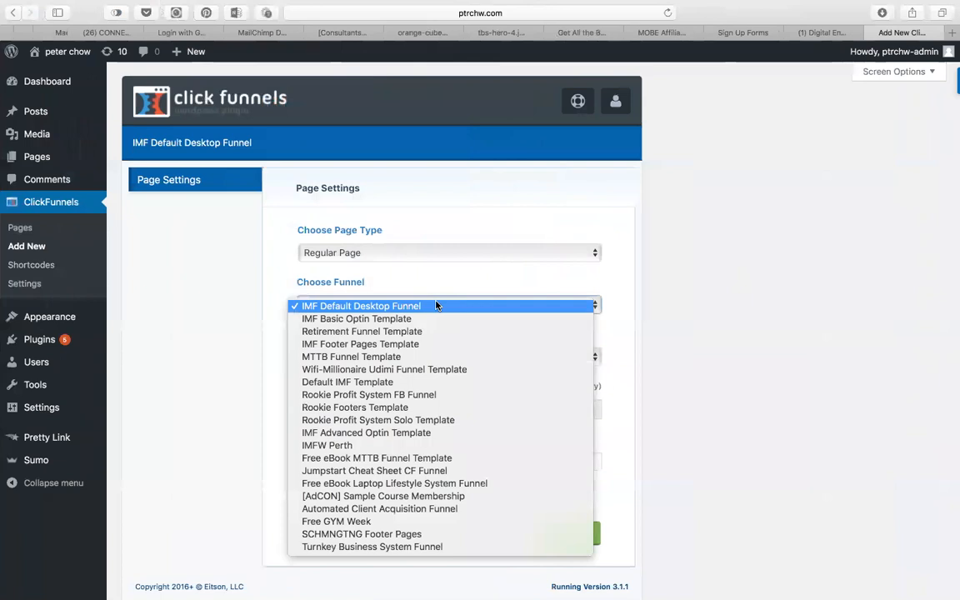
Choose the Turnkey Business System Funnel with its Turnkey Business System Optin step.
{"action": "left_click", "coordinate": [397, 549]}
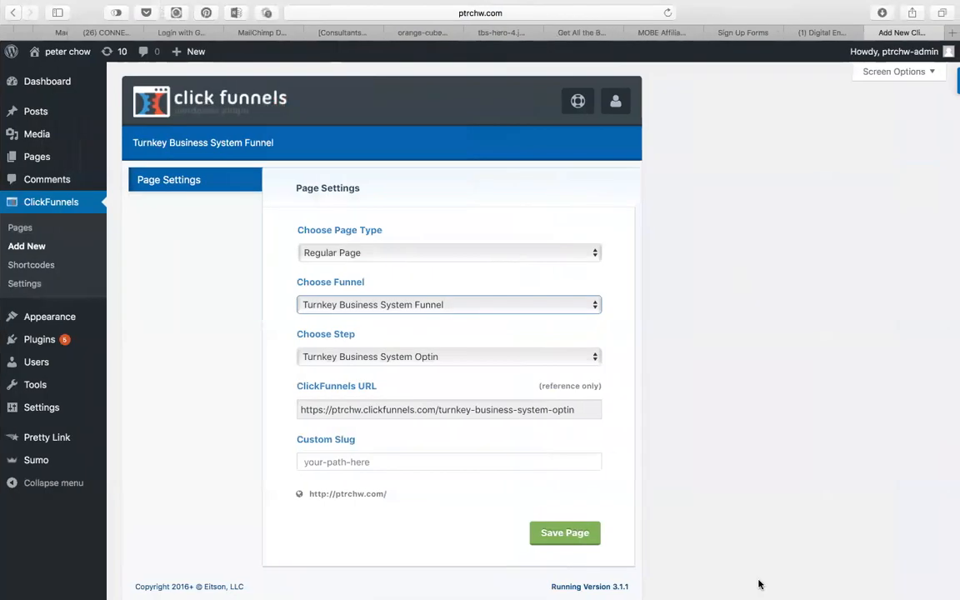
{"action": "left_click", "coordinate": [458, 359]}
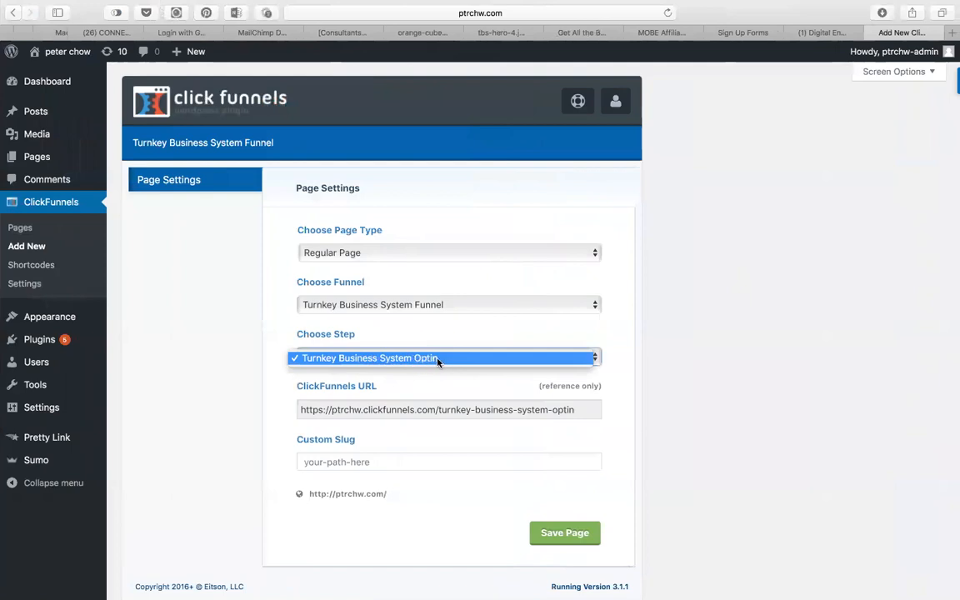
{"action": "left_click", "coordinate": [437, 358]}
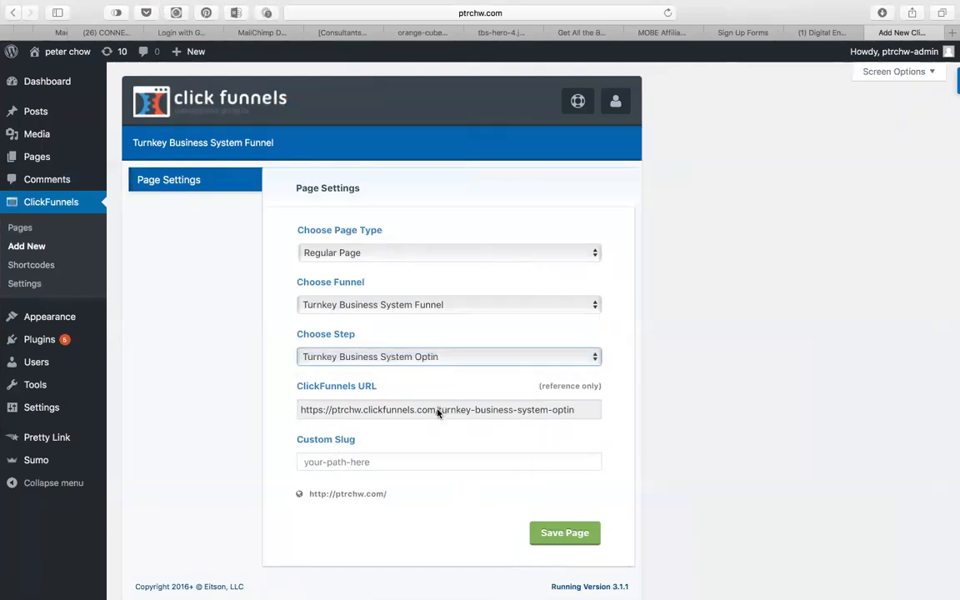
Set the custom slug to turnkey-business-system and select the resulting page address.
{"action": "left_click_drag", "start_coordinate": [440, 410], "coordinate": [523, 410]}
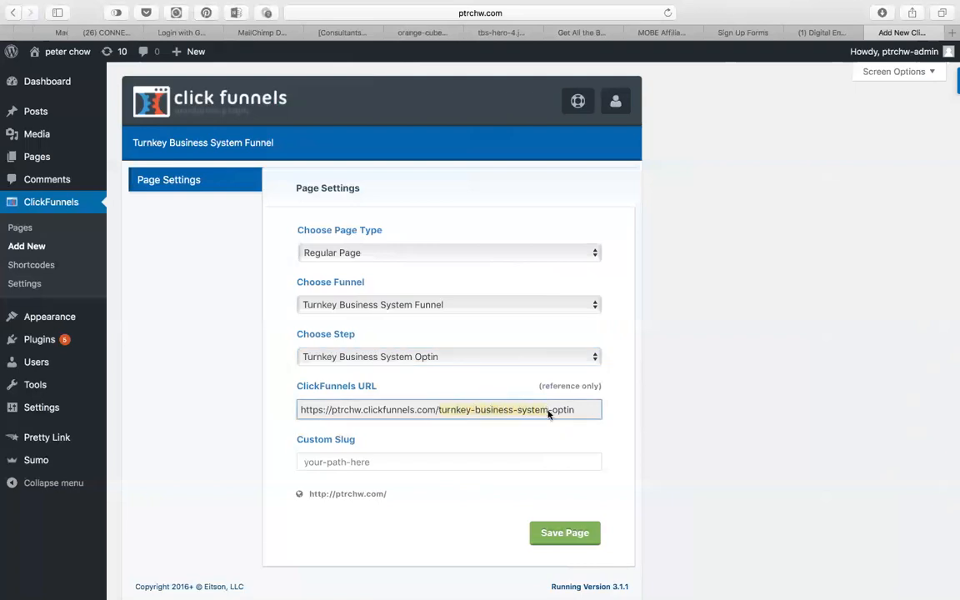
{"action": "left_click", "coordinate": [337, 461]}
{"action": "type", "text": "turnkey-business-system"}
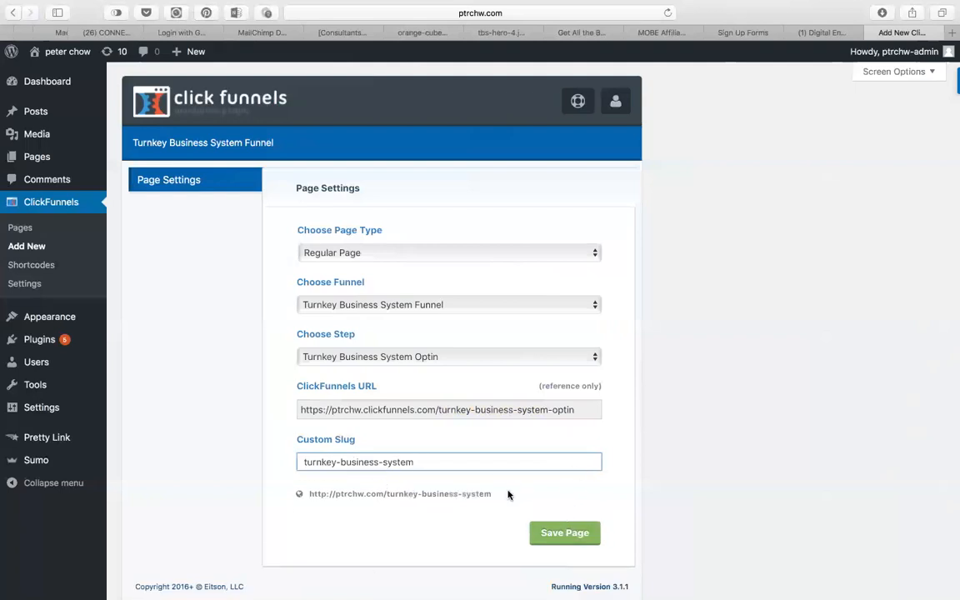
{"action": "left_click_drag", "start_coordinate": [506, 492], "coordinate": [309, 494]}
{"action": "key", "text": "super+c"}
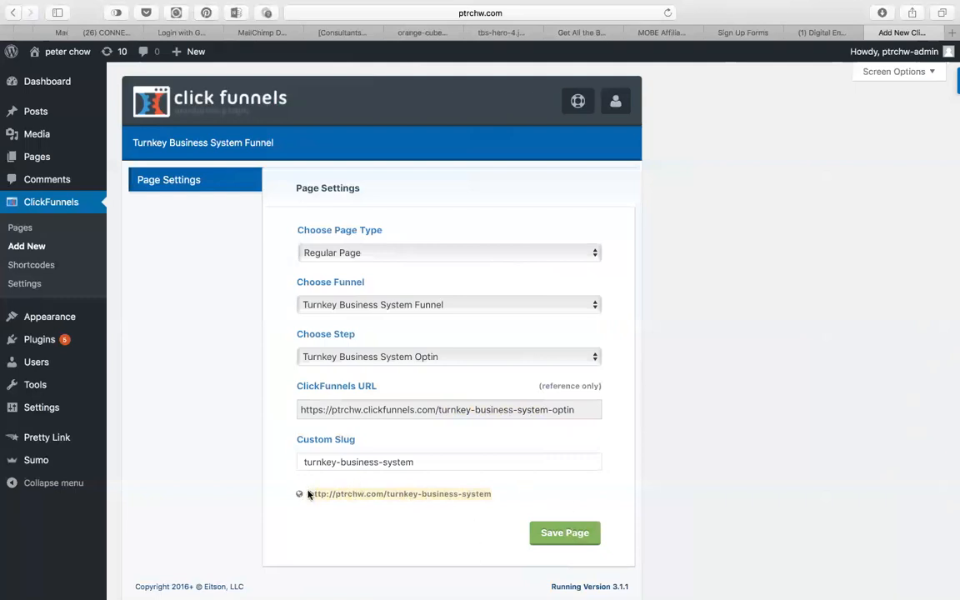
{"action": "key", "text": "super+Tab"}
{"action": "left_click", "coordinate": [618, 313]}
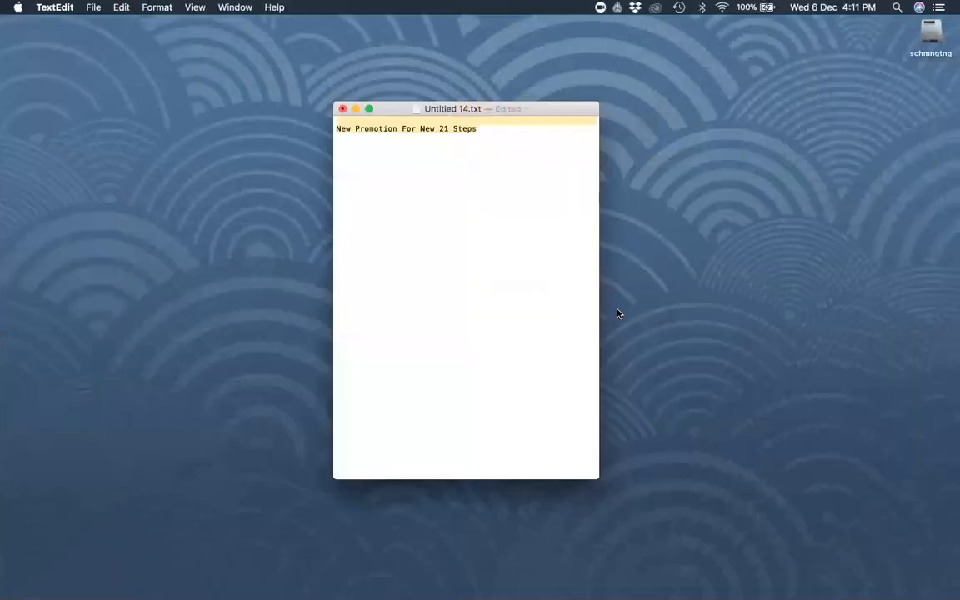
{"action": "left_click", "coordinate": [506, 130]}
{"action": "key", "text": "super+v"}
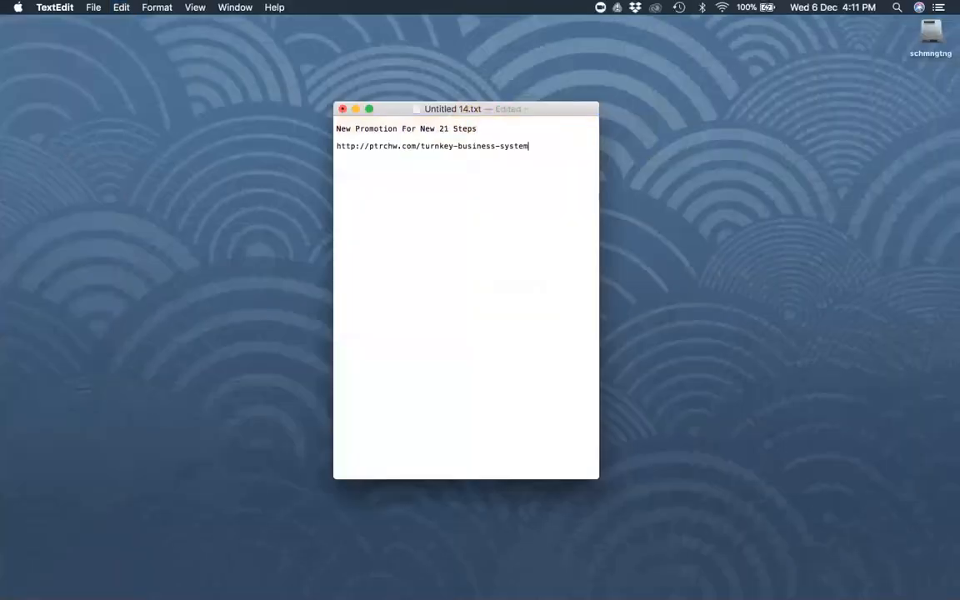
{"action": "left_click_drag", "start_coordinate": [535, 146], "coordinate": [332, 146]}
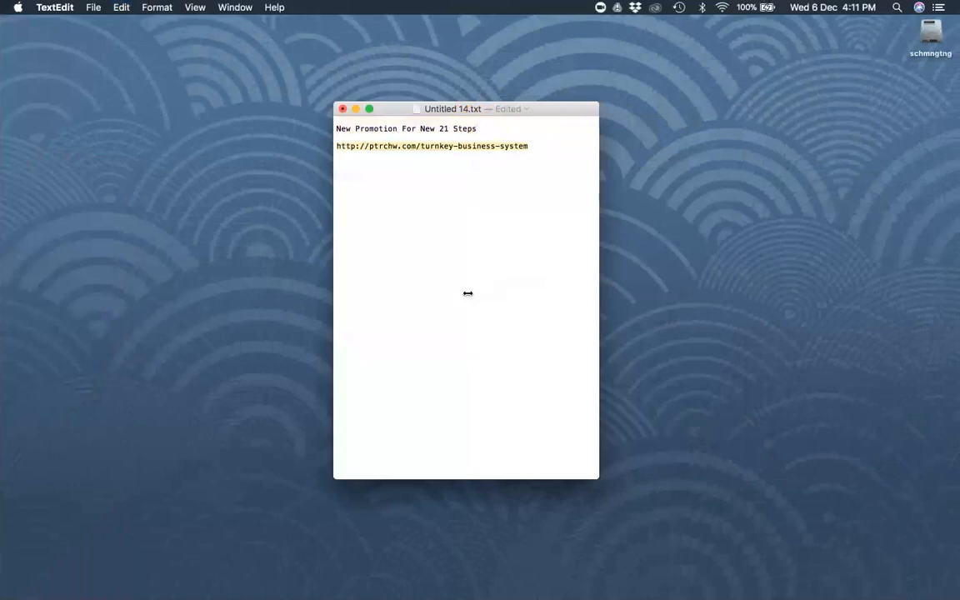
{"action": "key", "text": "ctrl+Left"}
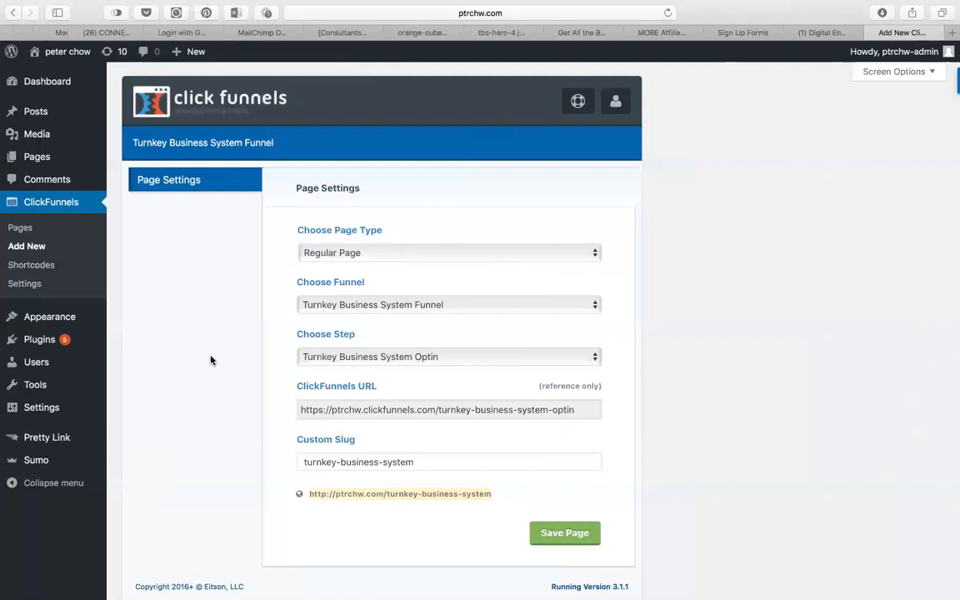
Select the full funnel step URL in the ClickFunnels Chrome window.
{"action": "key", "text": "super+Tab"}
{"action": "key", "text": "Tab"}
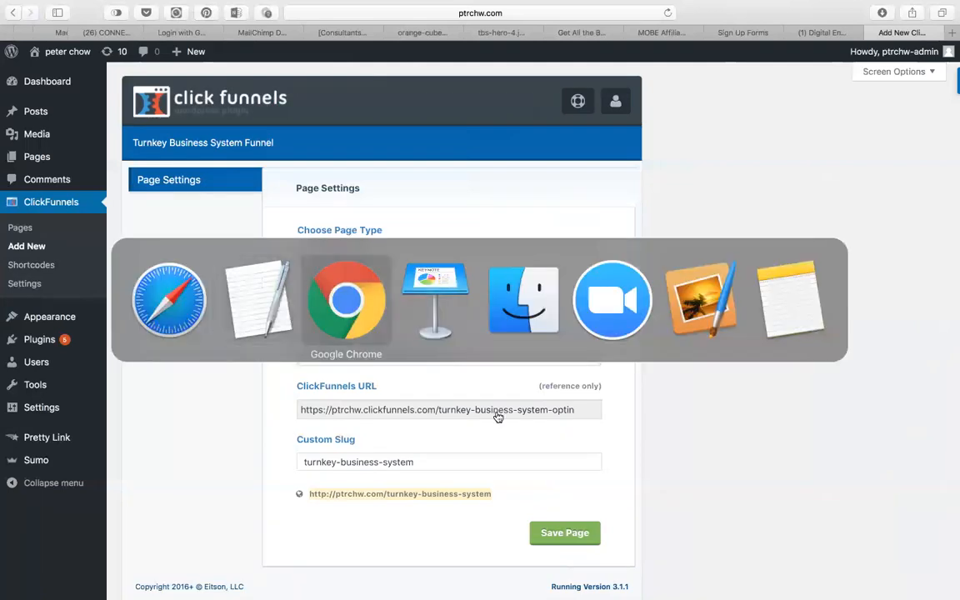
{"action": "left_click", "coordinate": [350, 315]}
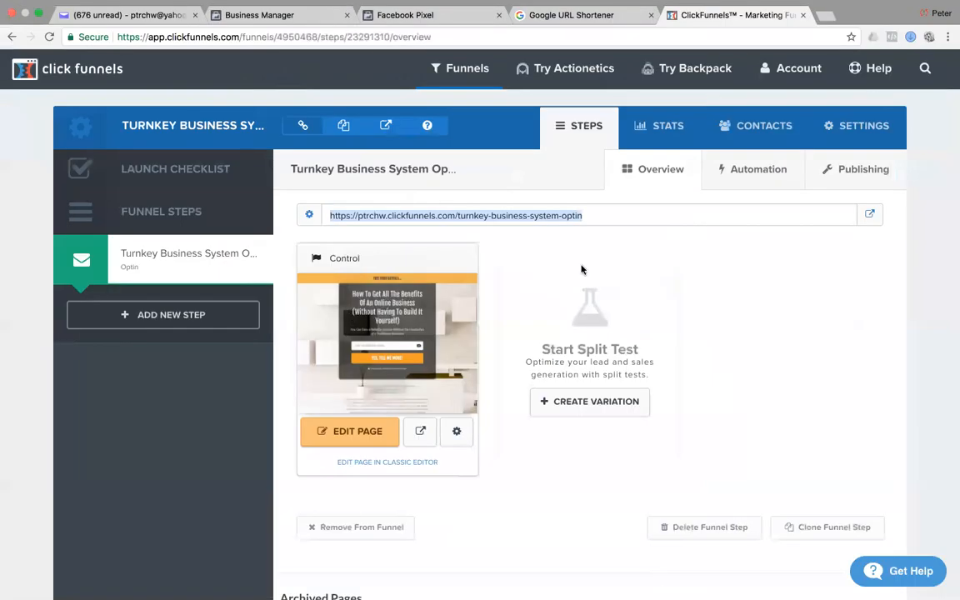
{"action": "left_click", "coordinate": [598, 210]}
{"action": "left_click_drag", "start_coordinate": [614, 217], "coordinate": [329, 218]}
Save the ClickFunnels page in WordPress, select its published address, and open a blank Chrome tab.
{"action": "key", "text": "super+Tab"}
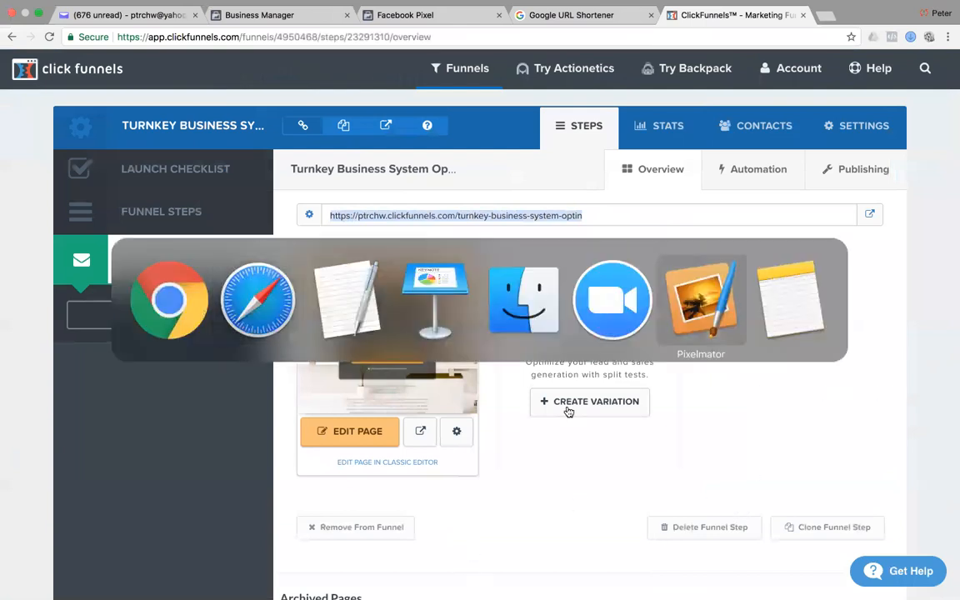
{"action": "left_click", "coordinate": [267, 295]}
{"action": "left_click", "coordinate": [570, 535]}
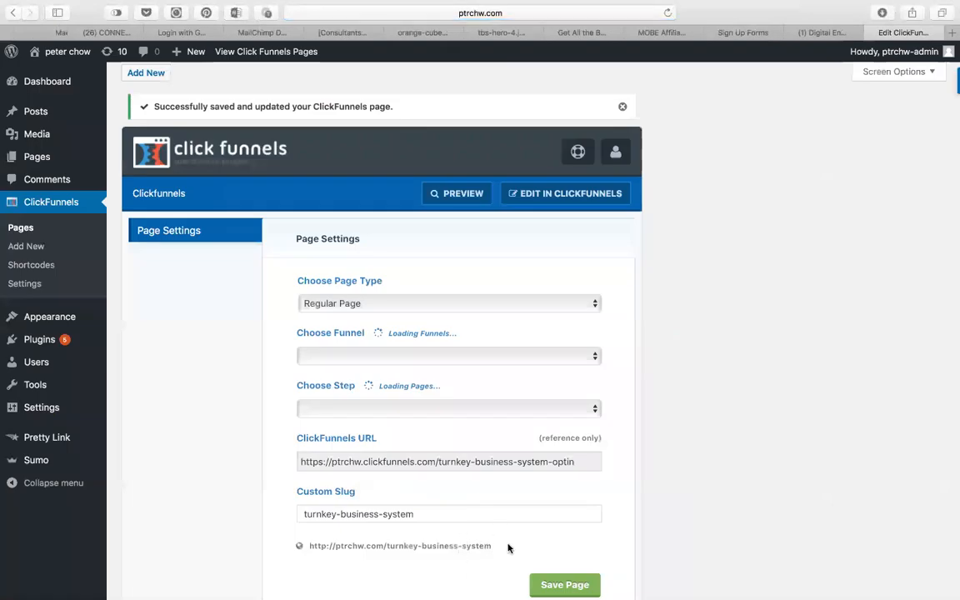
{"action": "left_click_drag", "start_coordinate": [509, 548], "coordinate": [311, 545]}
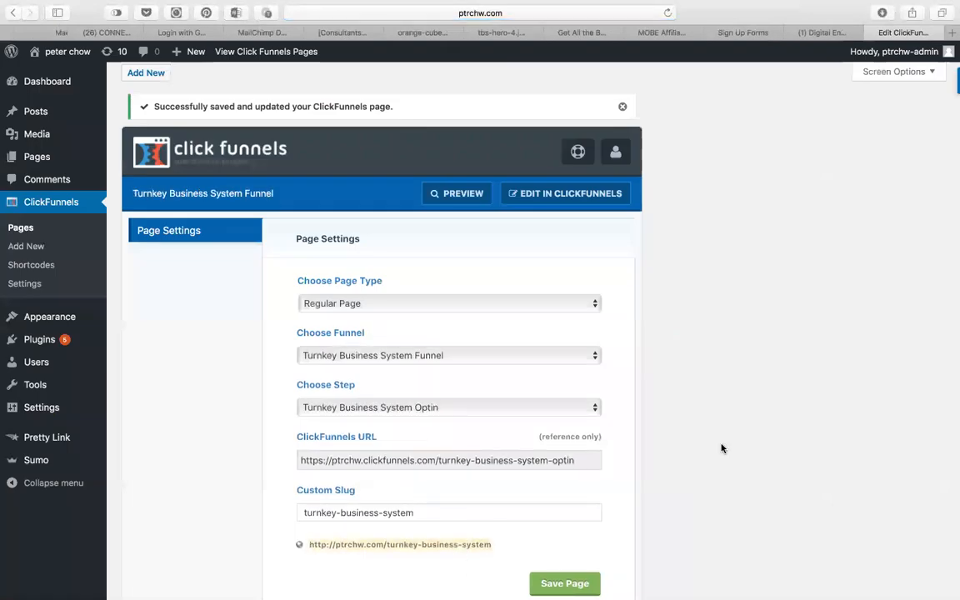
{"action": "key", "text": "super+Tab"}
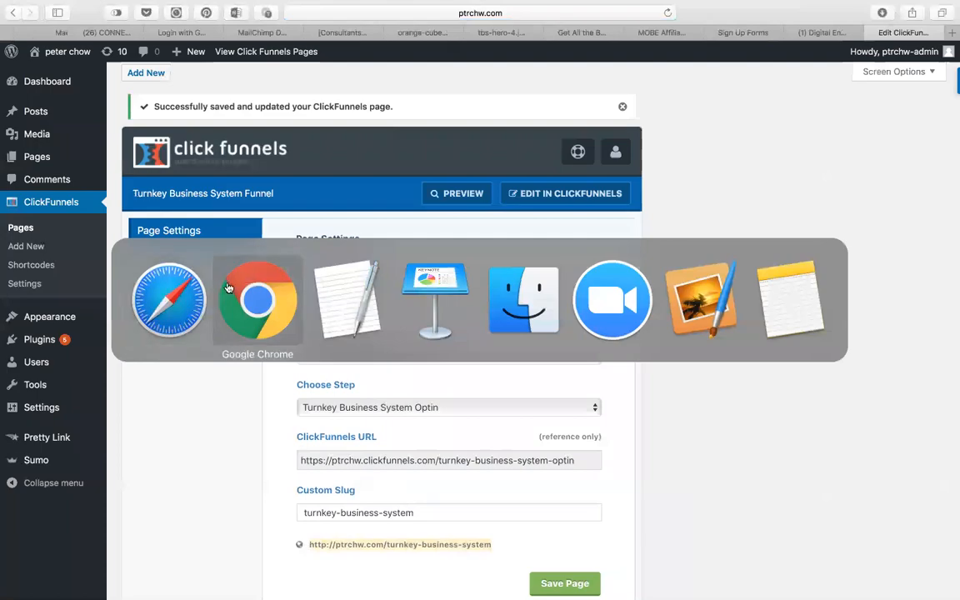
{"action": "left_click", "coordinate": [239, 308]}
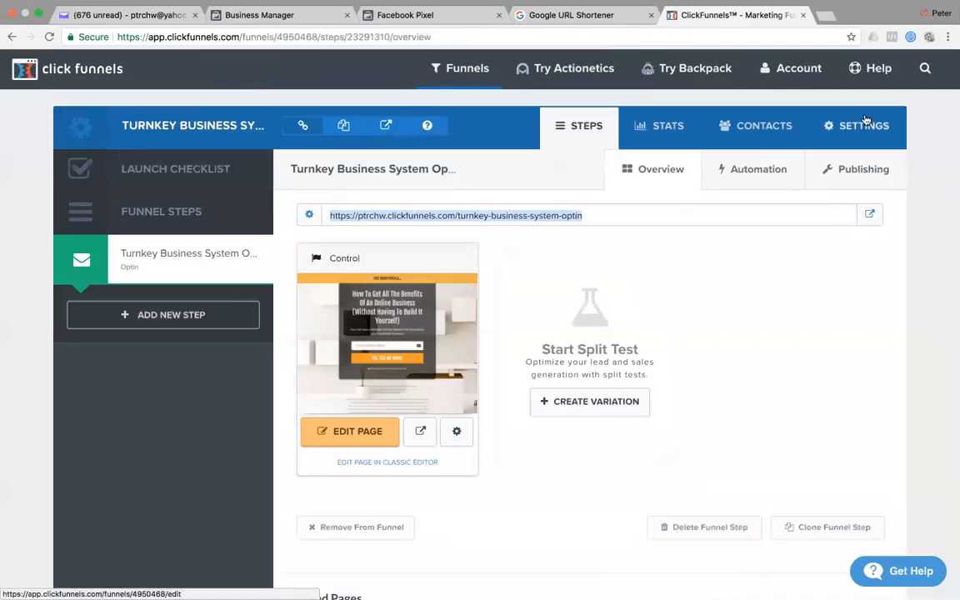
{"action": "left_click", "coordinate": [826, 16]}
Check the Testing item on Keynote slide 5's STEP-BY-STEP list, then return to Chrome.
{"action": "key", "text": "super+Tab"}
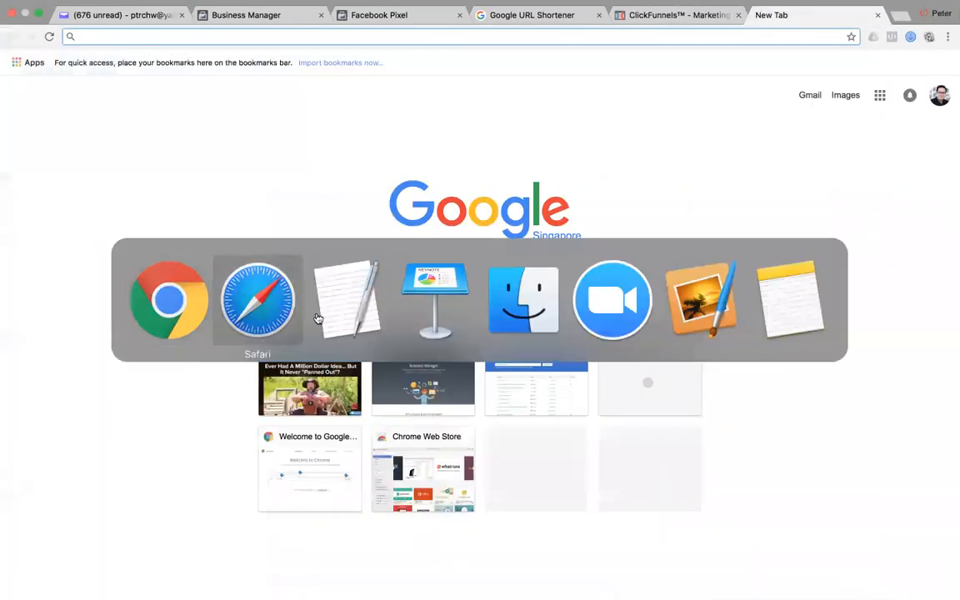
{"action": "left_click", "coordinate": [441, 277]}
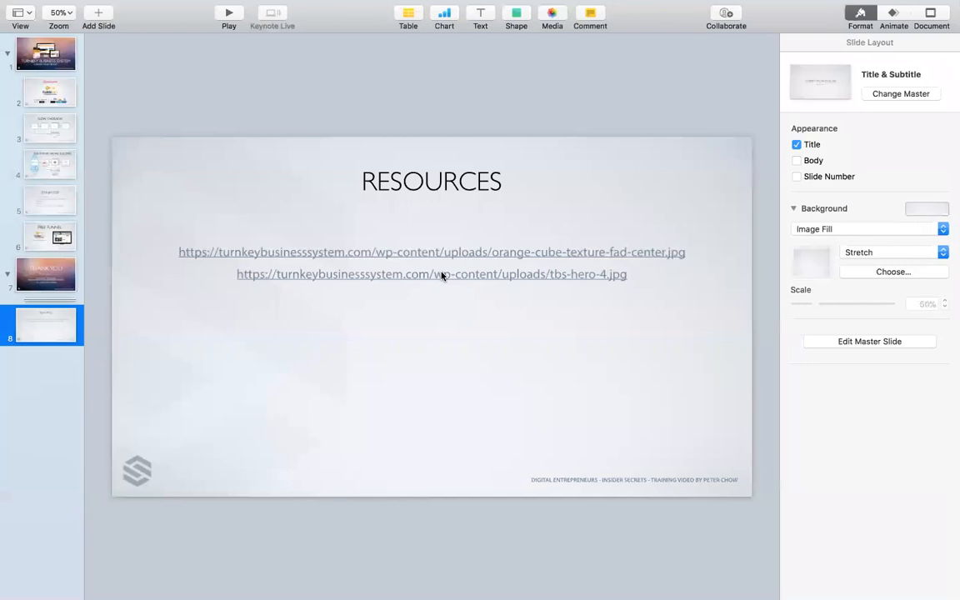
{"action": "left_click", "coordinate": [66, 198]}
{"action": "left_click", "coordinate": [292, 366]}
{"action": "double_click", "coordinate": [290, 363]}
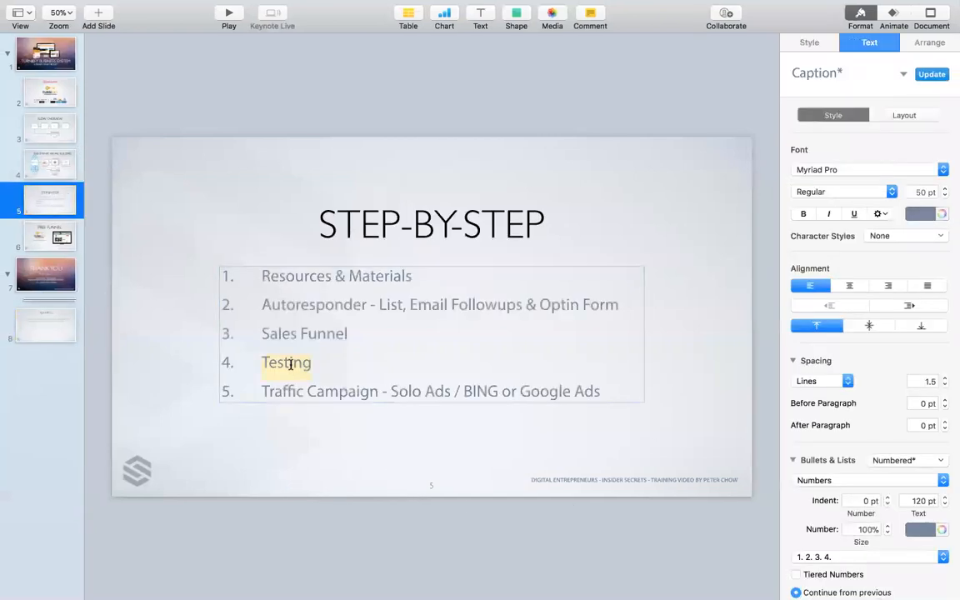
{"action": "key", "text": "super+Tab"}
{"action": "key", "text": "super+Tab"}
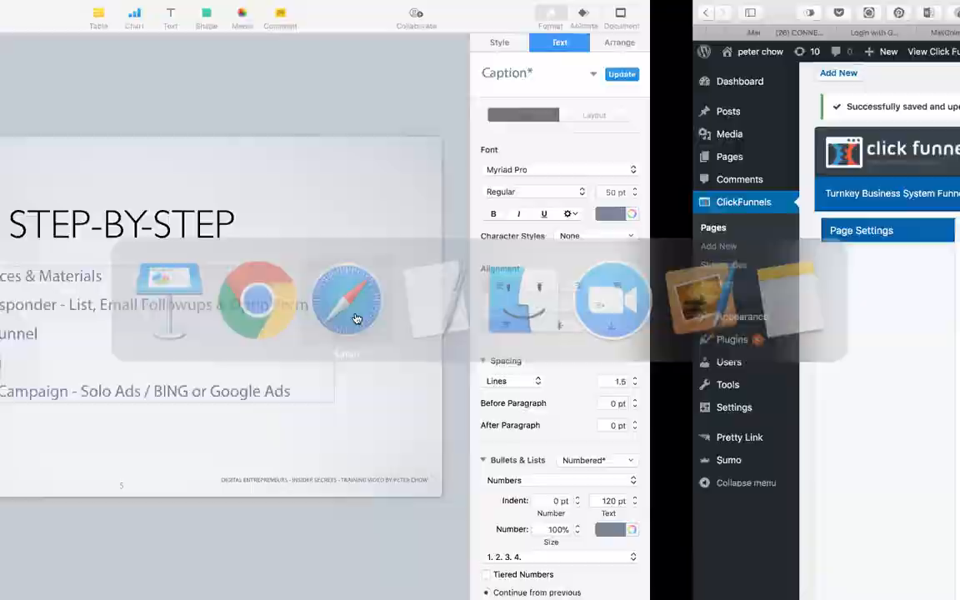
{"action": "key", "text": "super+Tab"}
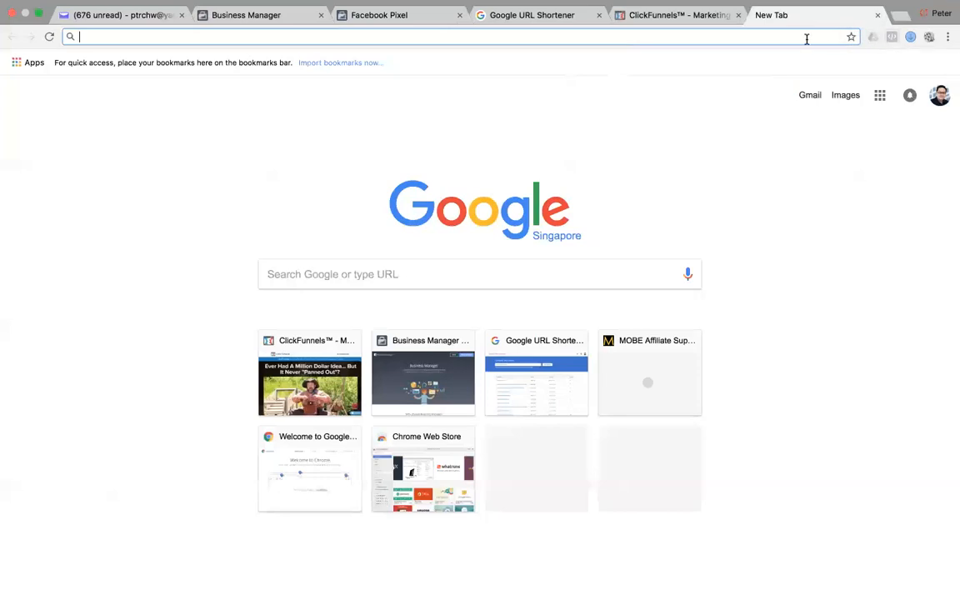
Load ptrchw.com/turnkey-business-system and inspect its Microdata and PageView pixel events.
{"action": "type", "text": "http://ptrchw.com/turnkey-business-system"}
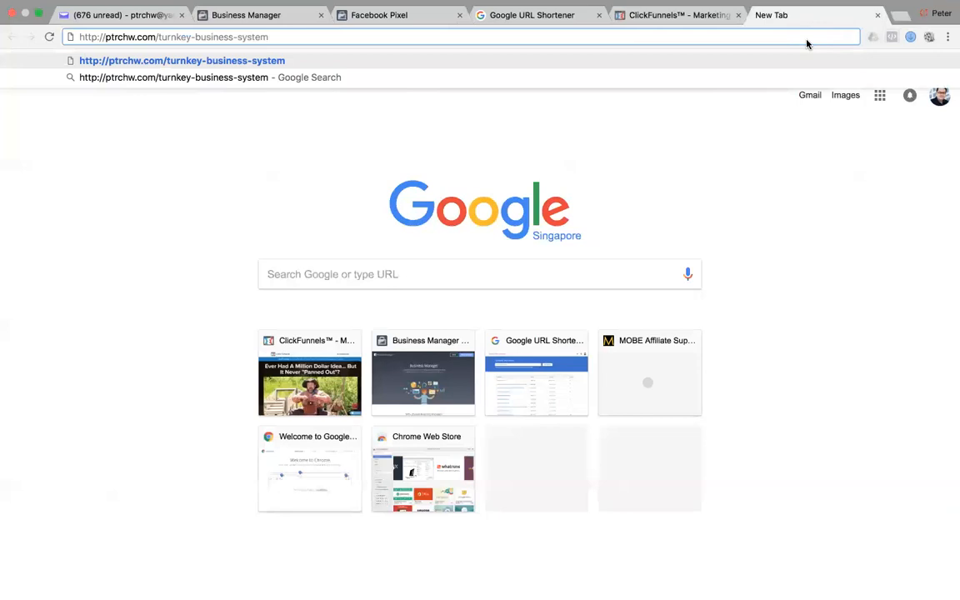
{"action": "key", "text": "Return"}
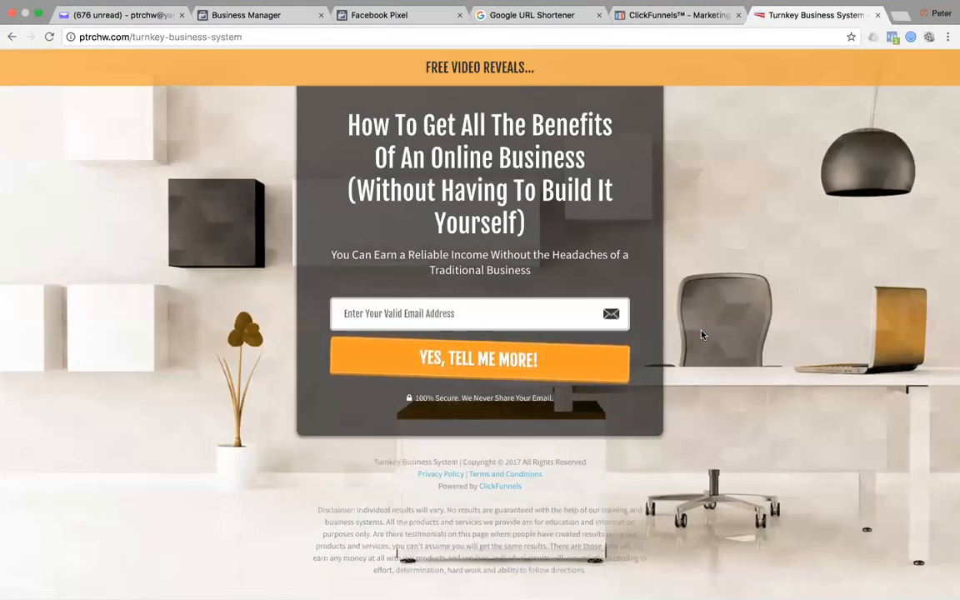
{"action": "left_click", "coordinate": [891, 37]}
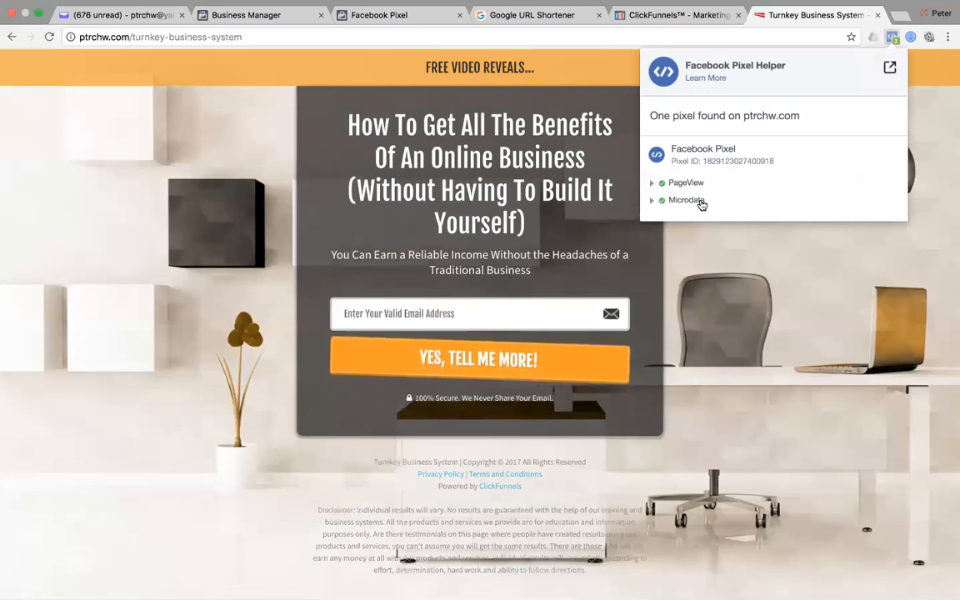
{"action": "left_click", "coordinate": [664, 200]}
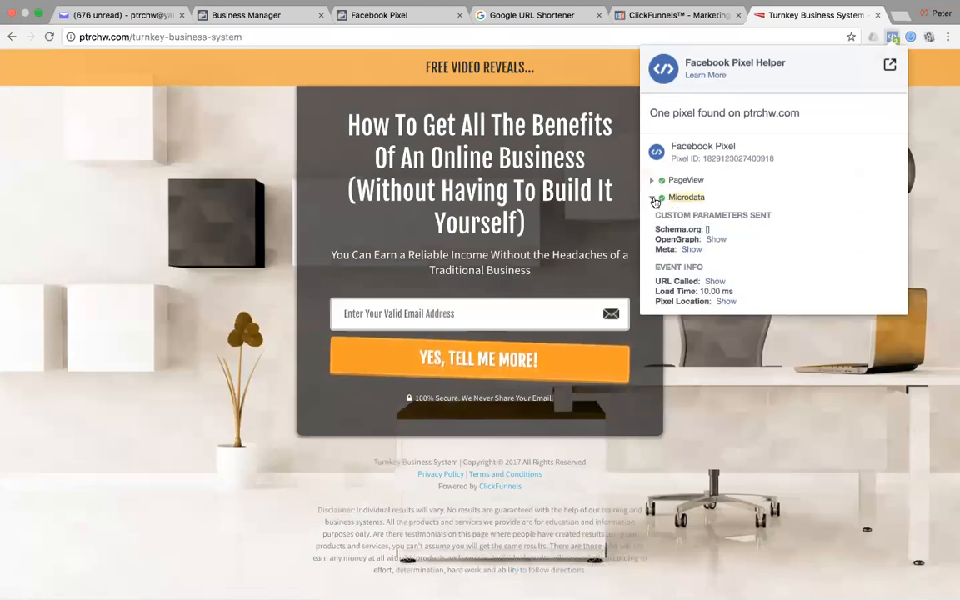
{"action": "left_click", "coordinate": [655, 198]}
{"action": "left_click", "coordinate": [653, 182]}
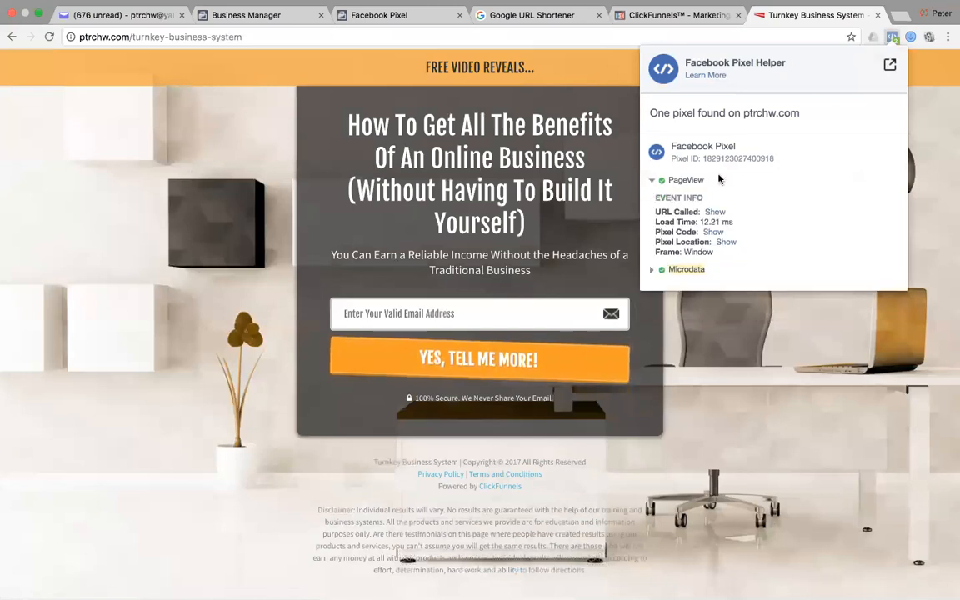
{"action": "left_click", "coordinate": [652, 182]}
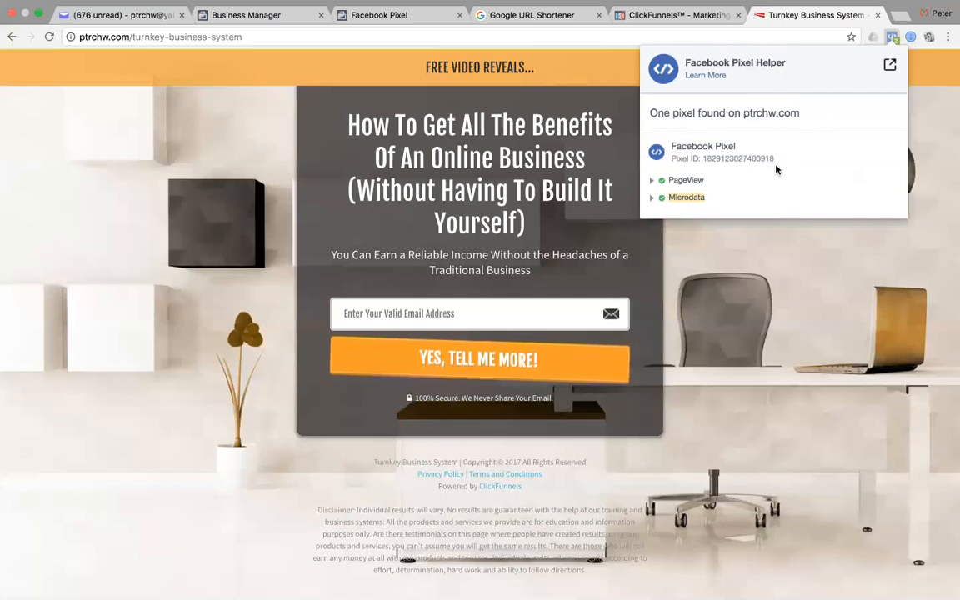
Compare the detected pixel ID with the Facebook Pixel events page and recheck the landing page.
{"action": "left_click_drag", "start_coordinate": [775, 158], "coordinate": [705, 156]}
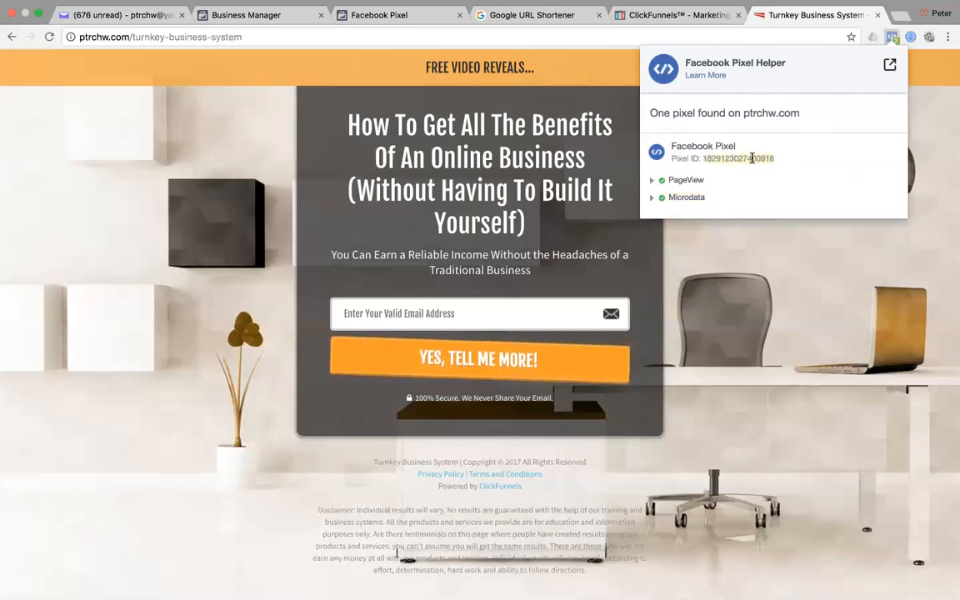
{"action": "key", "text": "super+Tab"}
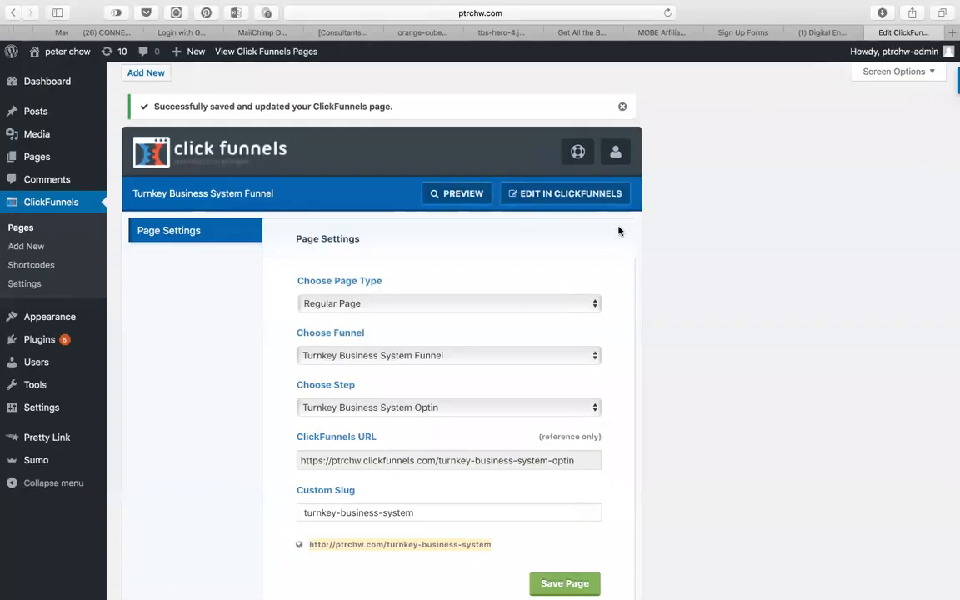
{"action": "key", "text": "super+Tab"}
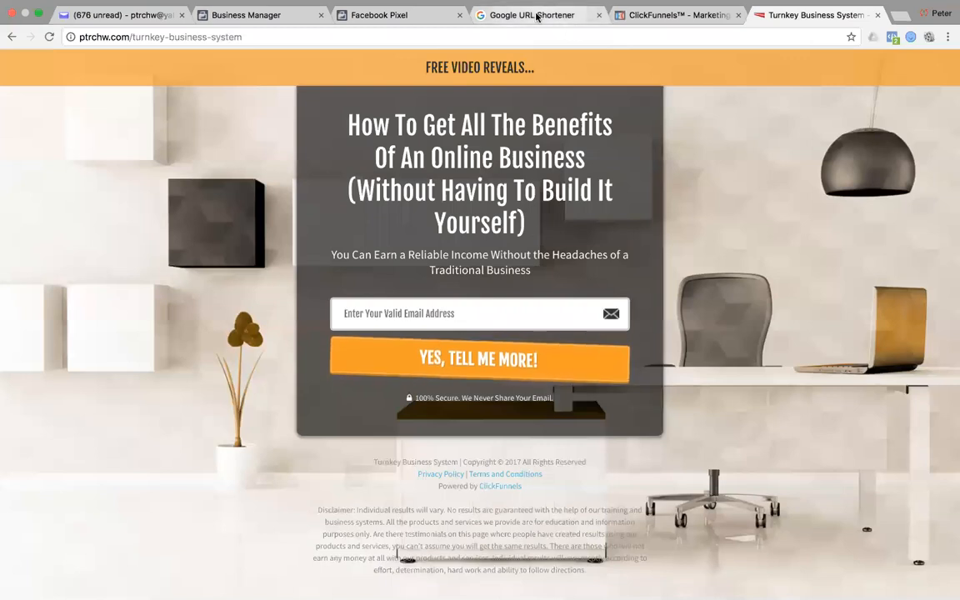
{"action": "left_click", "coordinate": [429, 23]}
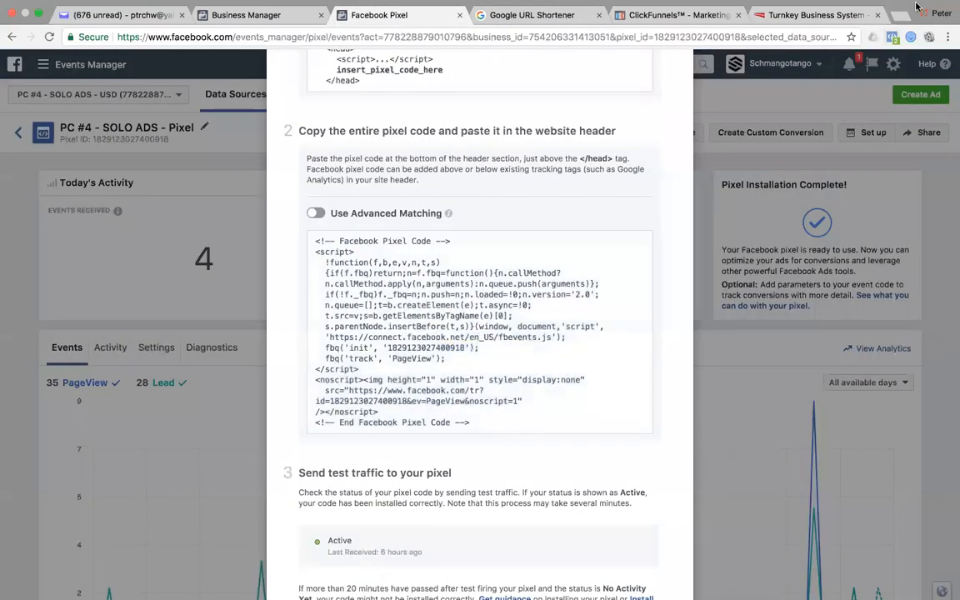
{"action": "key", "text": "super+Tab"}
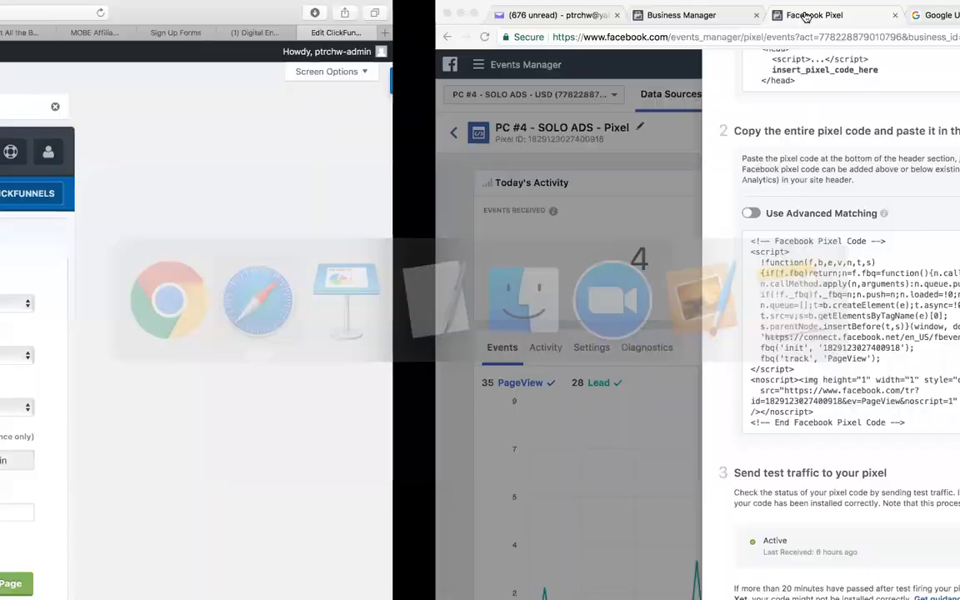
{"action": "key", "text": "super+Tab"}
{"action": "left_click", "coordinate": [829, 17]}
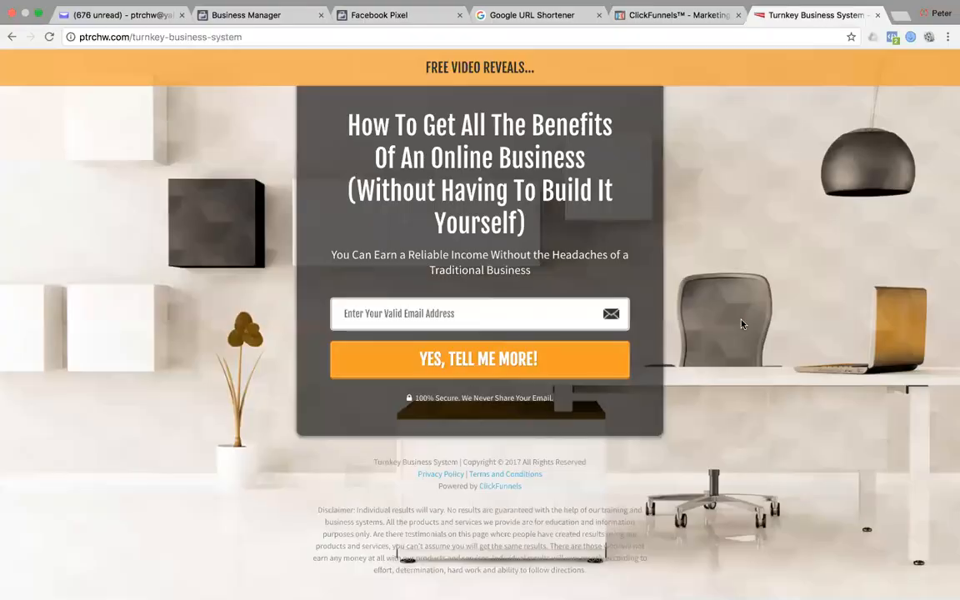
{"action": "left_click", "coordinate": [891, 37]}
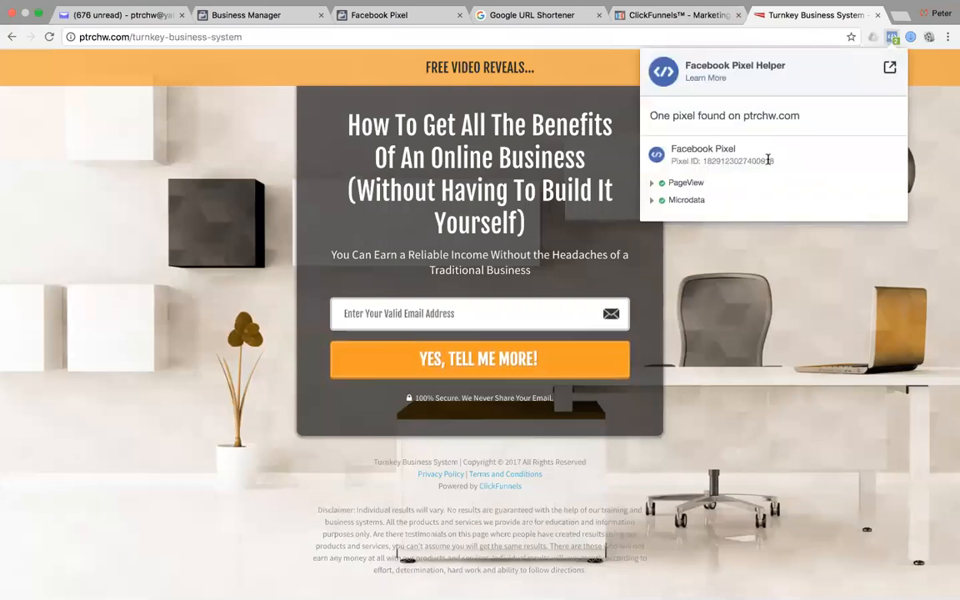
{"action": "left_click", "coordinate": [705, 349]}
Submit a test email address through the live optin form with YES, TELL ME MORE!
{"action": "left_click", "coordinate": [361, 313]}
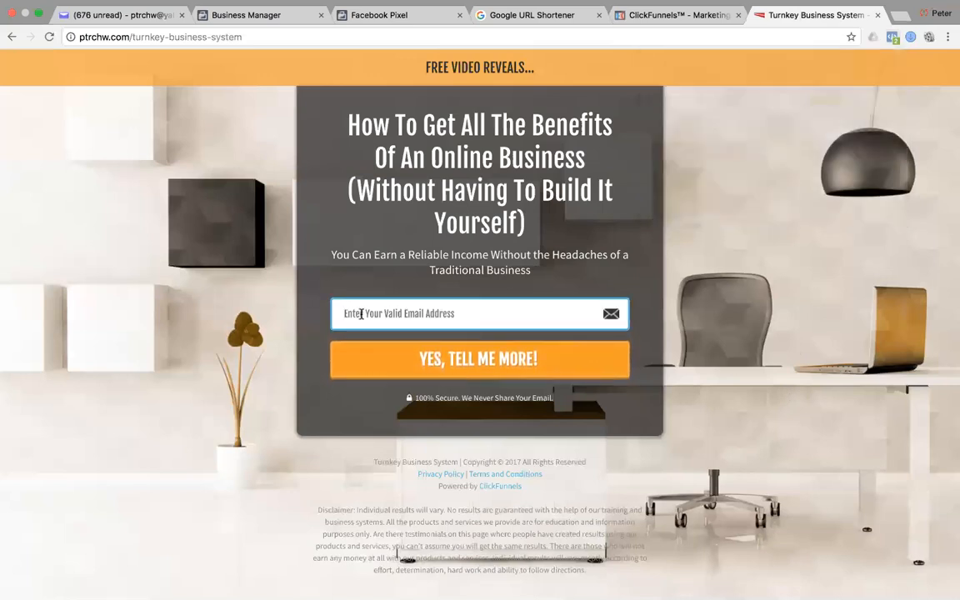
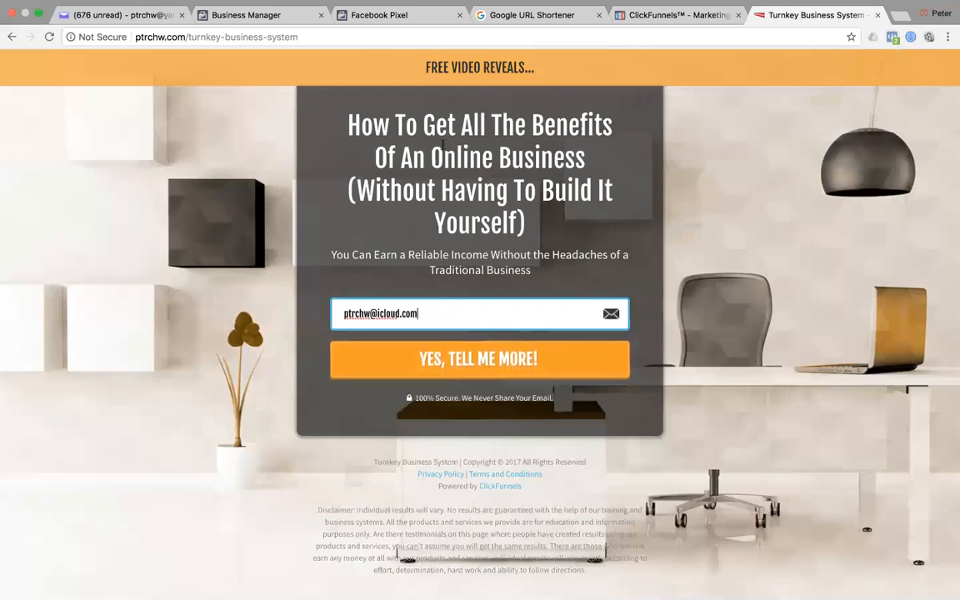
{"action": "left_click", "coordinate": [538, 362]}
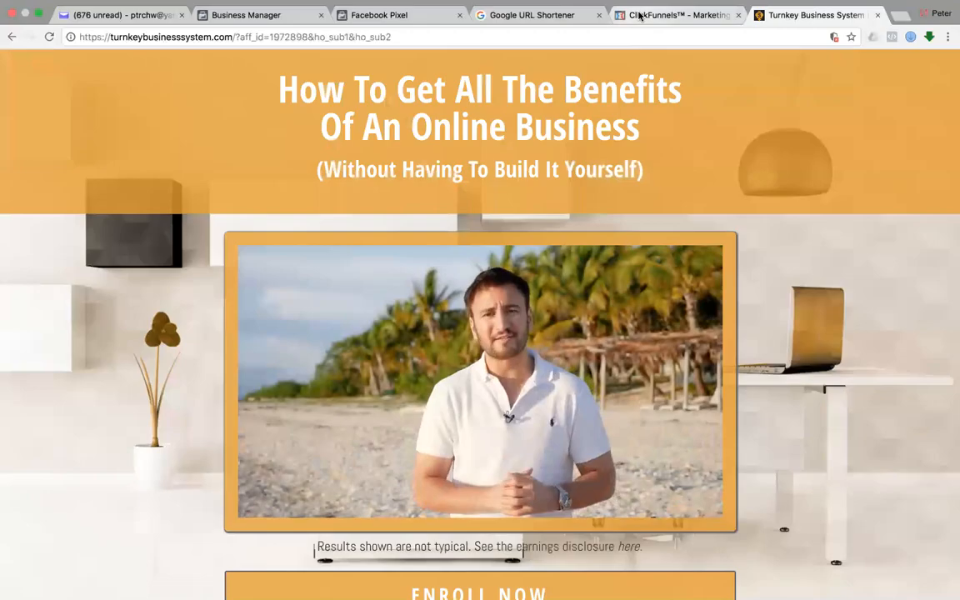
Check the Traffic Campaign line in the Keynote presentation, then return to Chrome.
{"action": "key", "text": "super+Tab"}
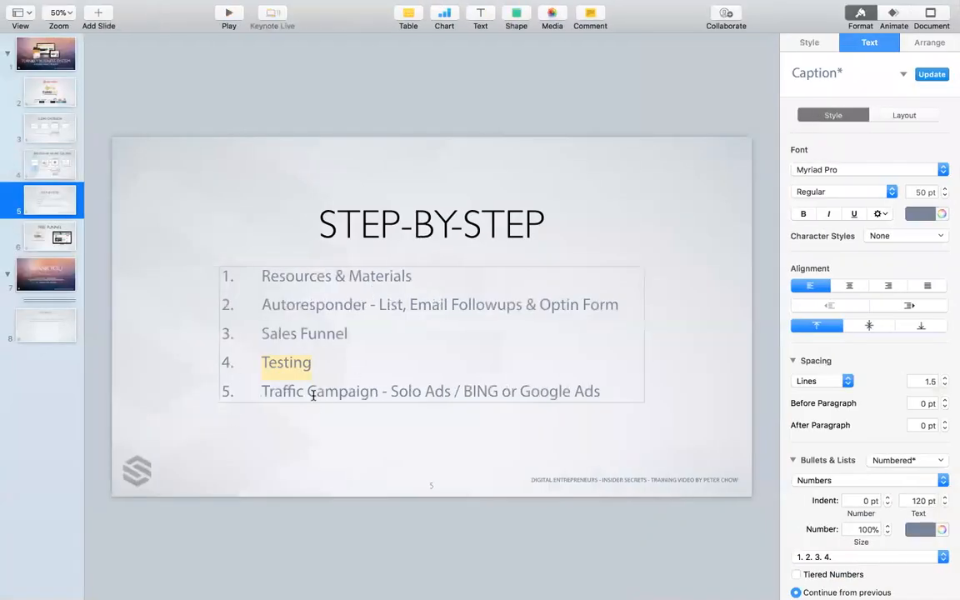
{"action": "left_click_drag", "start_coordinate": [609, 394], "coordinate": [342, 393]}
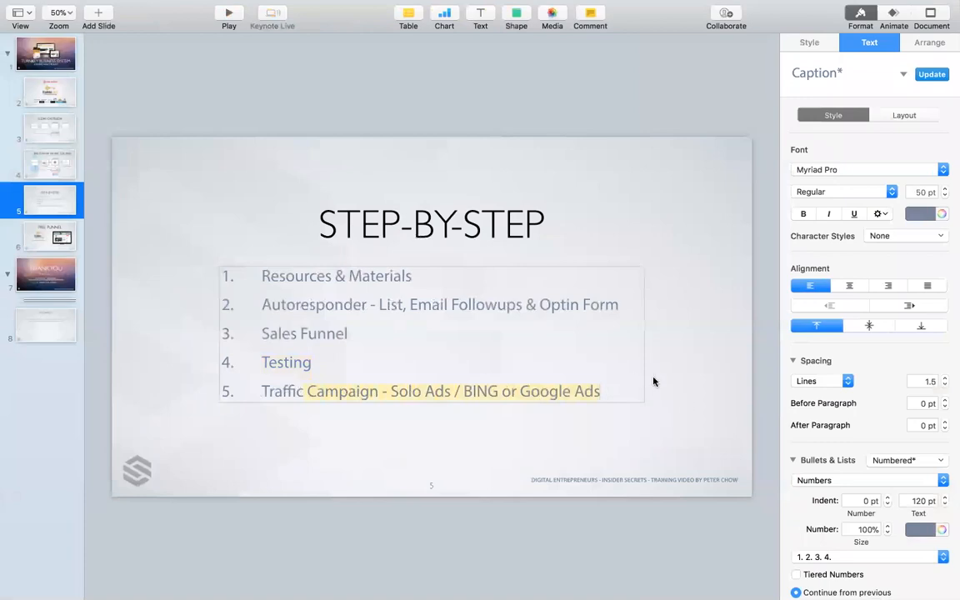
{"action": "left_click", "coordinate": [697, 384]}
{"action": "key", "text": "super+Tab"}
{"action": "key", "text": "Tab"}
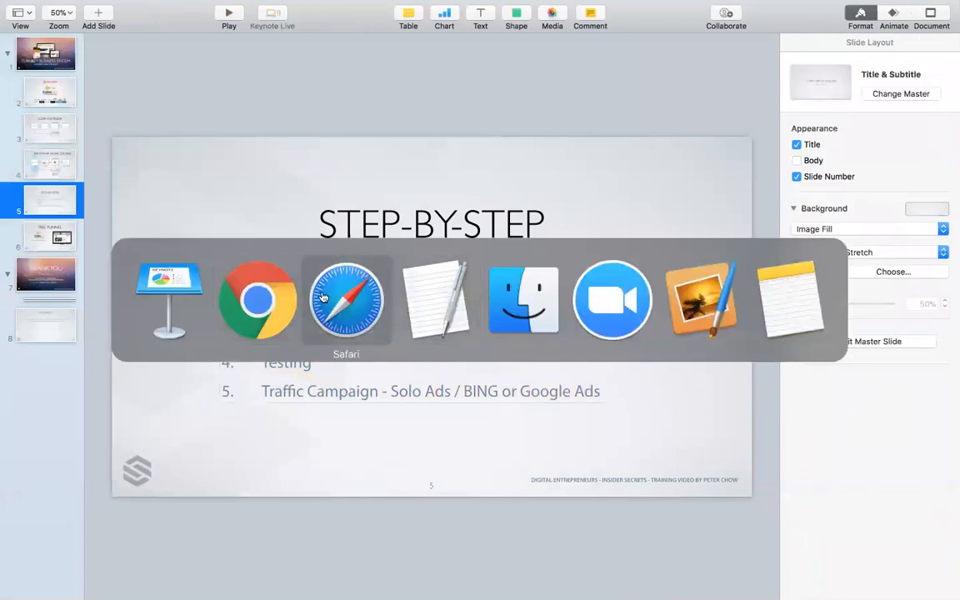
{"action": "left_click", "coordinate": [255, 313]}
View the Turnkey Business System optin step overview and inspect its page URL.
{"action": "left_click", "coordinate": [644, 29]}
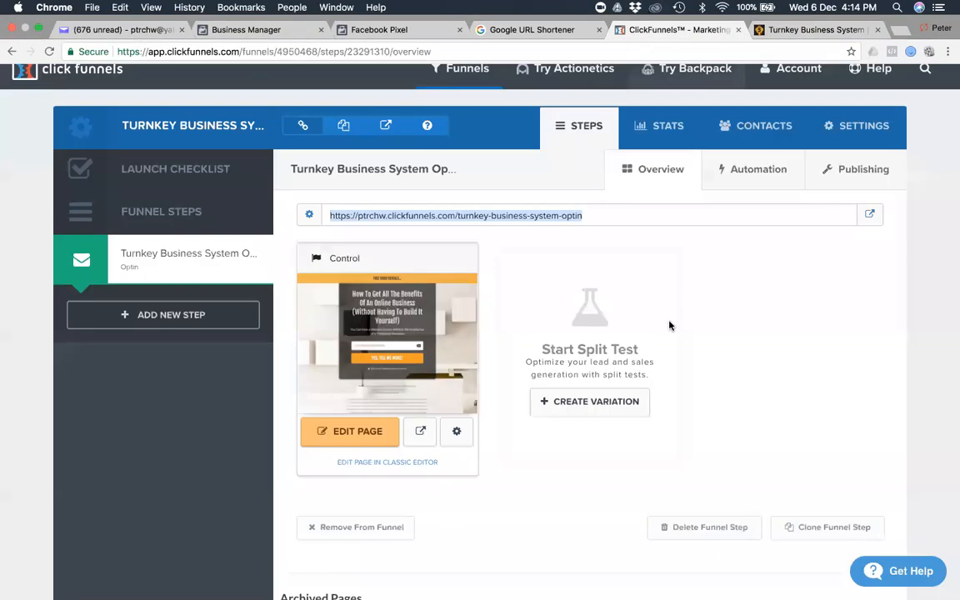
{"action": "left_click", "coordinate": [610, 219]}
{"action": "left_click_drag", "start_coordinate": [618, 221], "coordinate": [331, 214]}
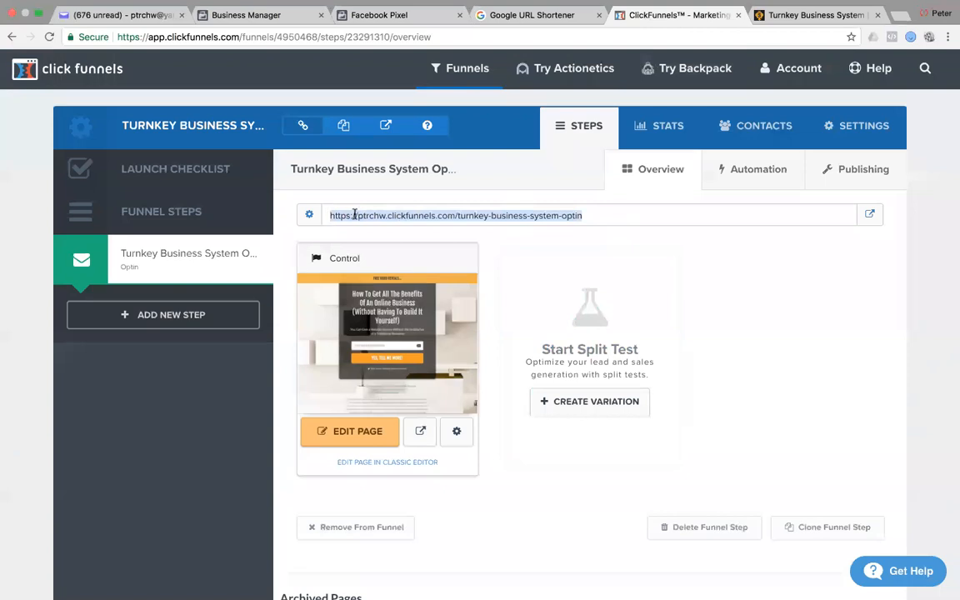
{"action": "left_click", "coordinate": [735, 317]}
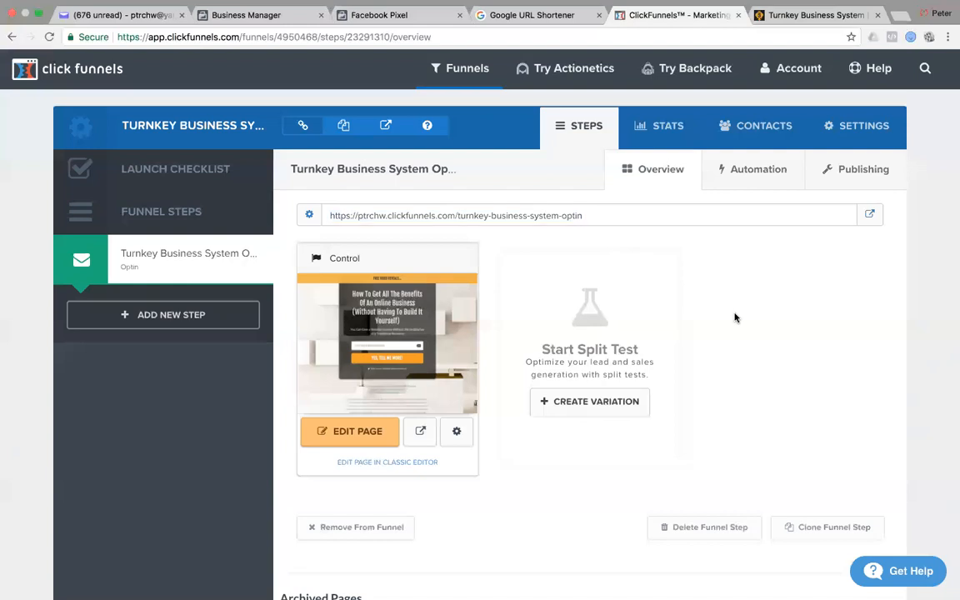
Go to Keynote slide 6, FREE FUNNEL, then come back to the ClickFunnels step overview.
{"action": "key", "text": "super+Tab"}
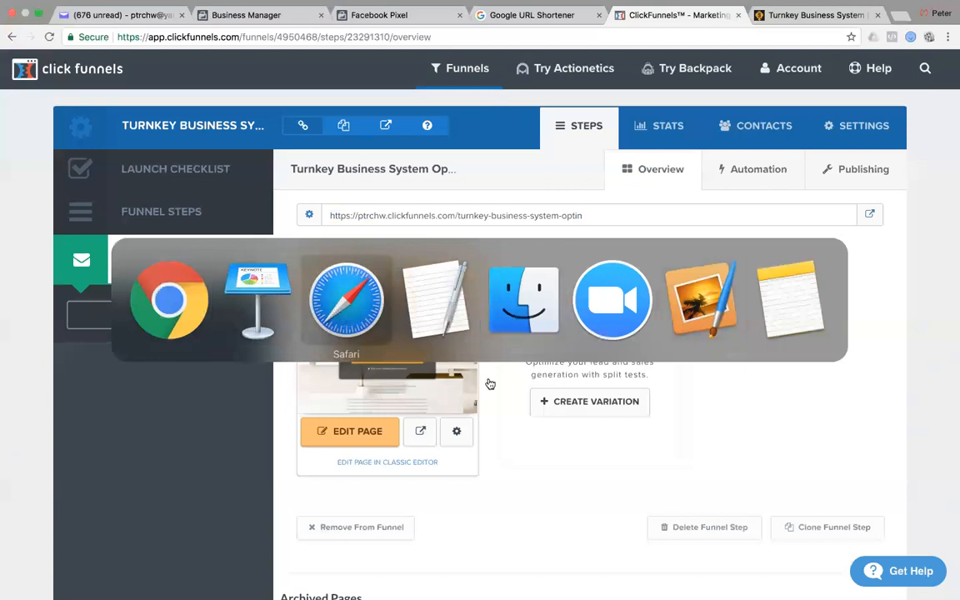
{"action": "left_click", "coordinate": [262, 287]}
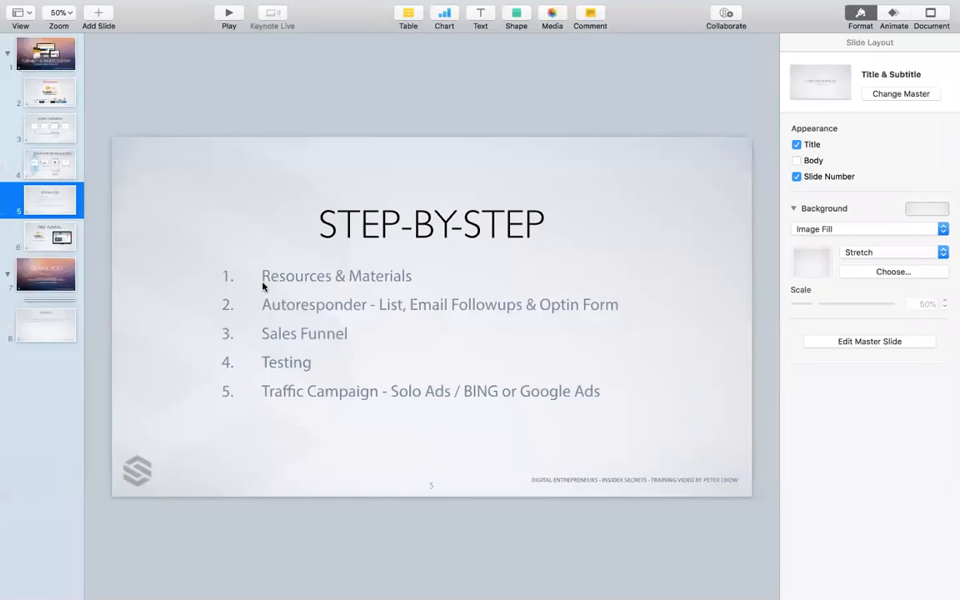
{"action": "left_click", "coordinate": [37, 242]}
{"action": "key", "text": "super+Tab"}
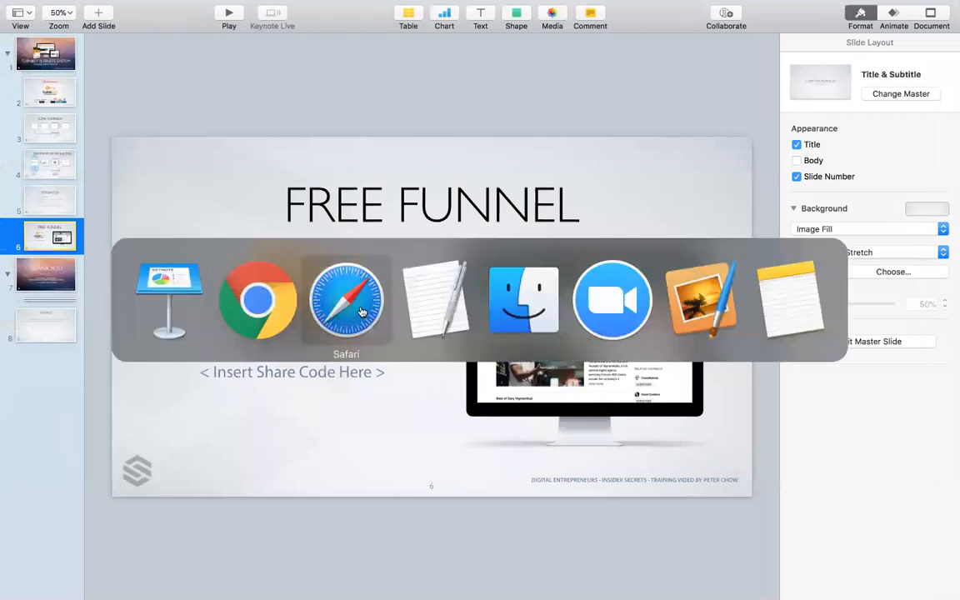
{"action": "left_click", "coordinate": [269, 298]}
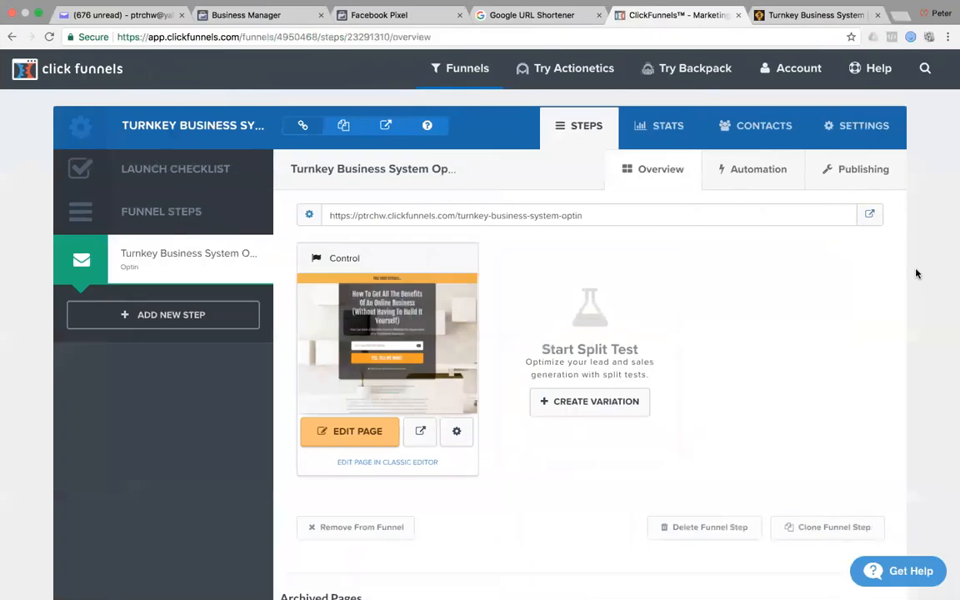
Copy the Share This Funnel URL from the funnel's Settings and bring up Keynote's FREE FUNNEL slide.
{"action": "left_click", "coordinate": [867, 125]}
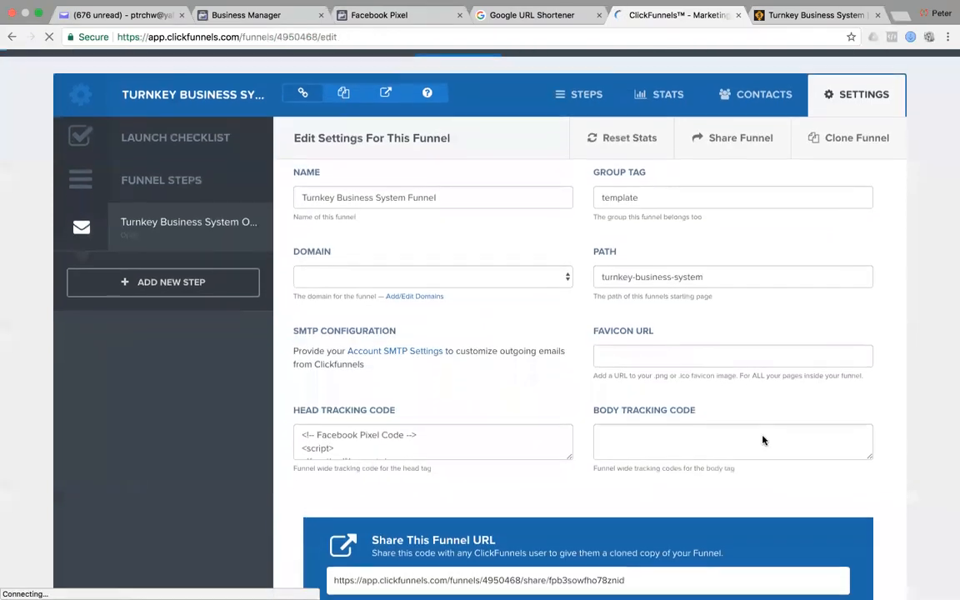
{"action": "scroll", "coordinate": [763, 440], "scroll_direction": "down", "scroll_amount": 4}
{"action": "left_click", "coordinate": [635, 263]}
{"action": "key", "text": "super+c"}
{"action": "key", "text": "ctrl+Left"}
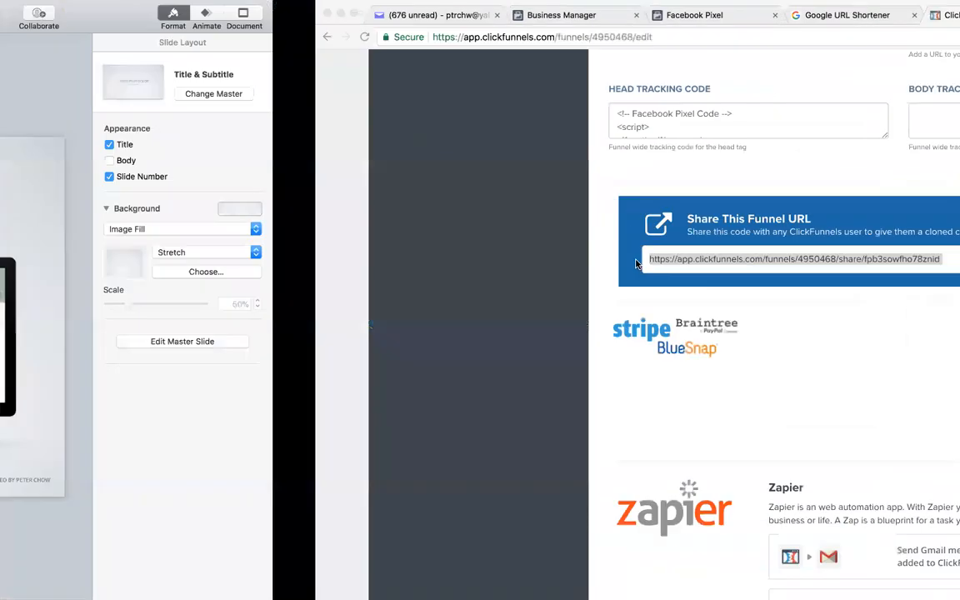
{"action": "left_click", "coordinate": [279, 373]}
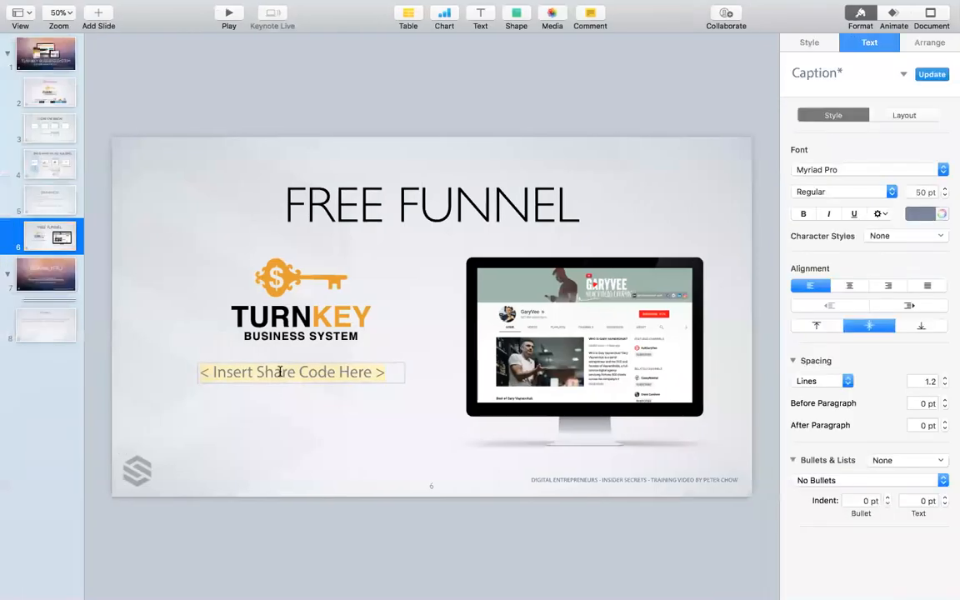
Replace '< Insert Share Code Here >' with the pasted ClickFunnels share funnel URL.
{"action": "left_click_drag", "start_coordinate": [369, 374], "coordinate": [215, 374]}
{"action": "key", "text": "super+v"}
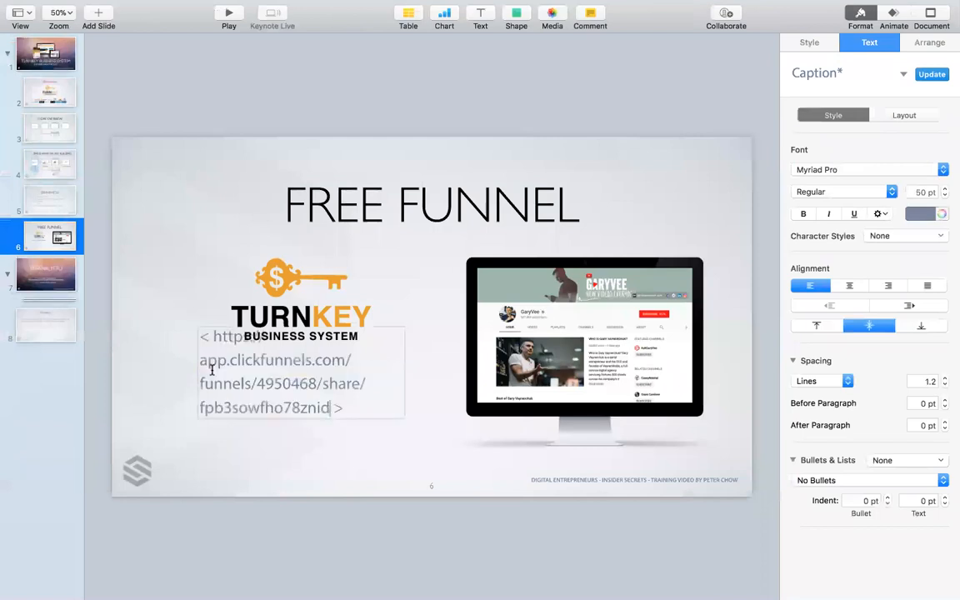
{"action": "left_click", "coordinate": [442, 450]}
Move the URL text below the TurnKey logo and nudge the logo slightly upward.
{"action": "left_click_drag", "start_coordinate": [285, 377], "coordinate": [285, 404]}
{"action": "left_click", "coordinate": [309, 321]}
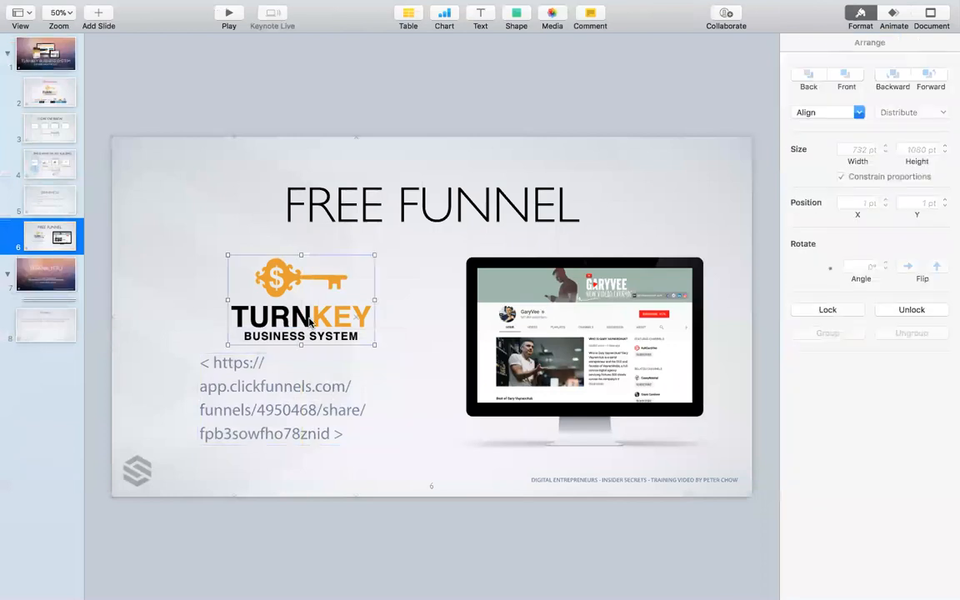
{"action": "left_click", "coordinate": [386, 269]}
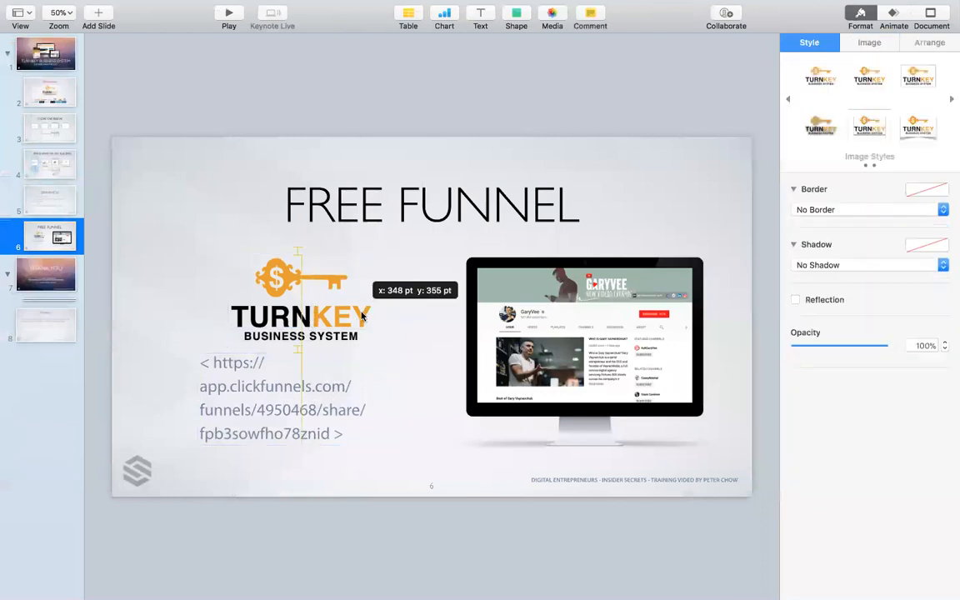